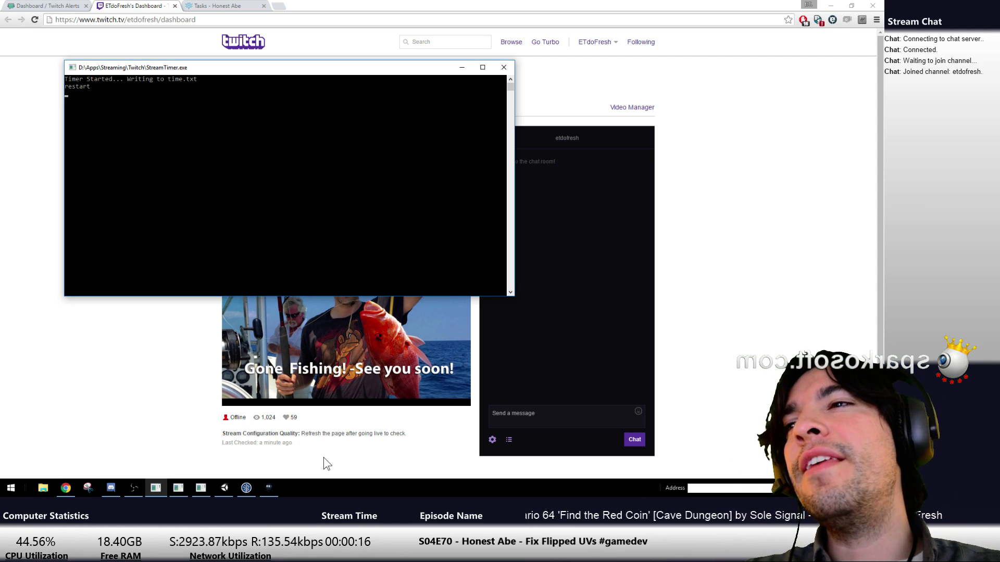
Launch Unity and open the HonestAbe project from the launcher's Projects list
left_click(224, 487)
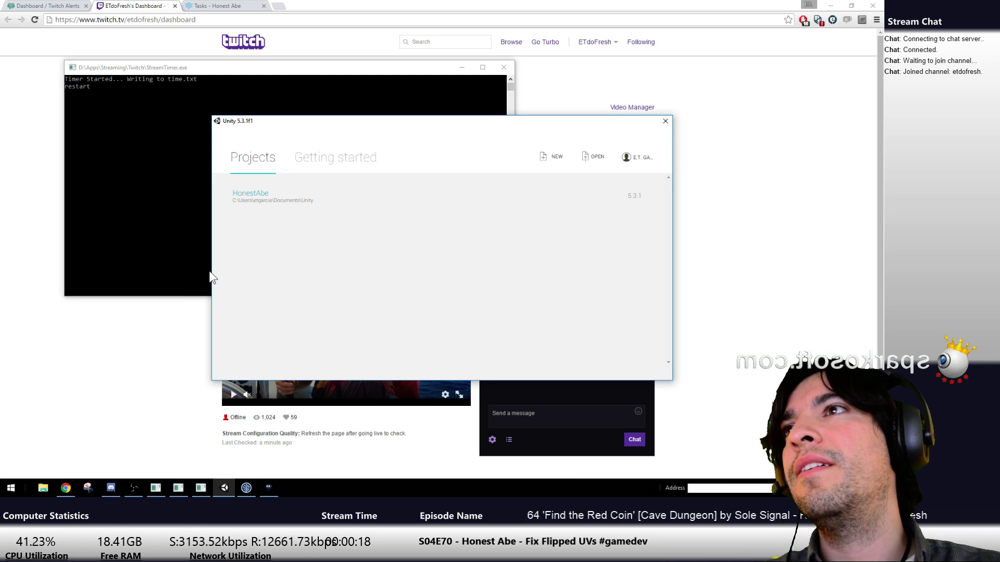
left_click(251, 194)
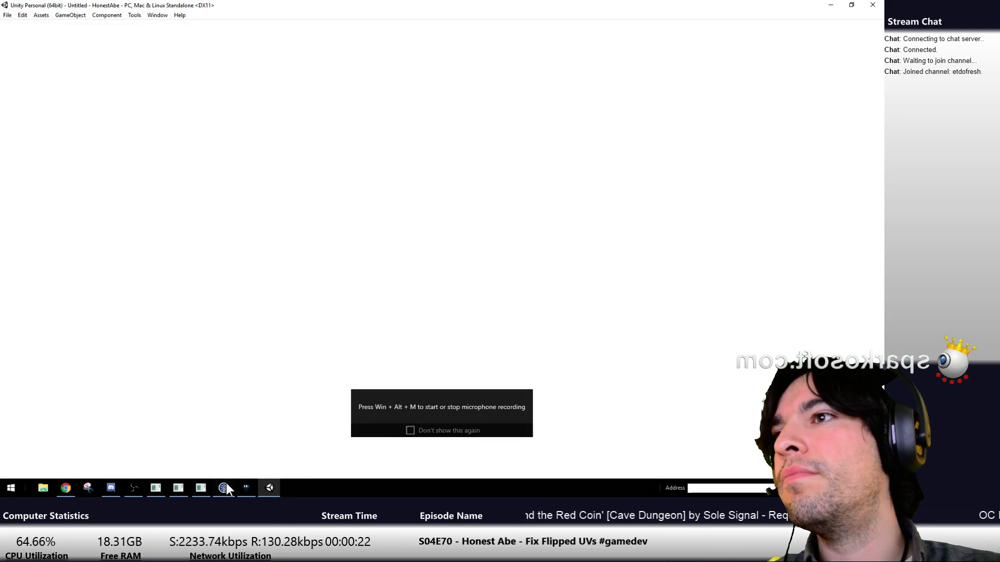
left_click(225, 486)
Discard the local changes to Abe.mat
right_click(239, 271)
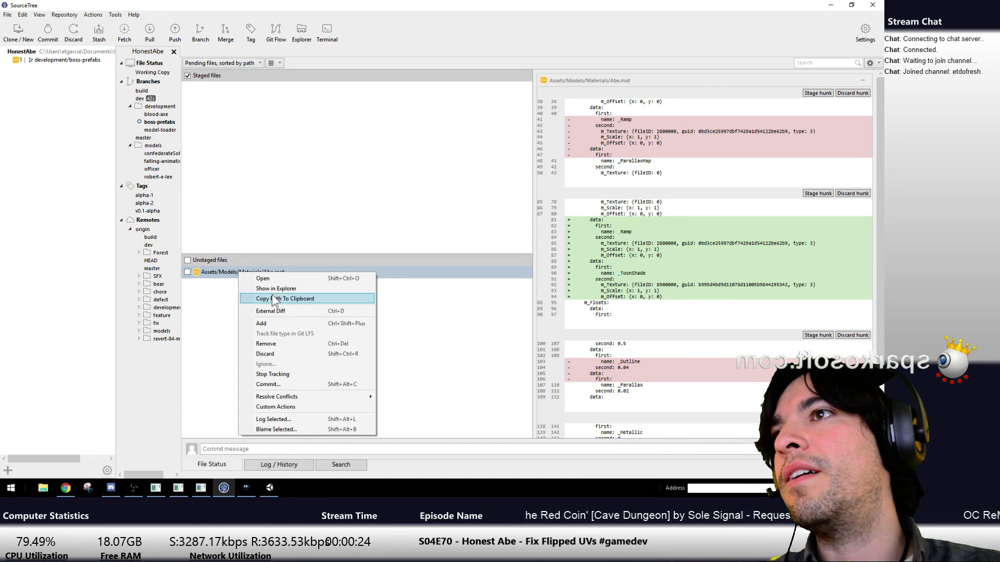
left_click(268, 354)
left_click(461, 263)
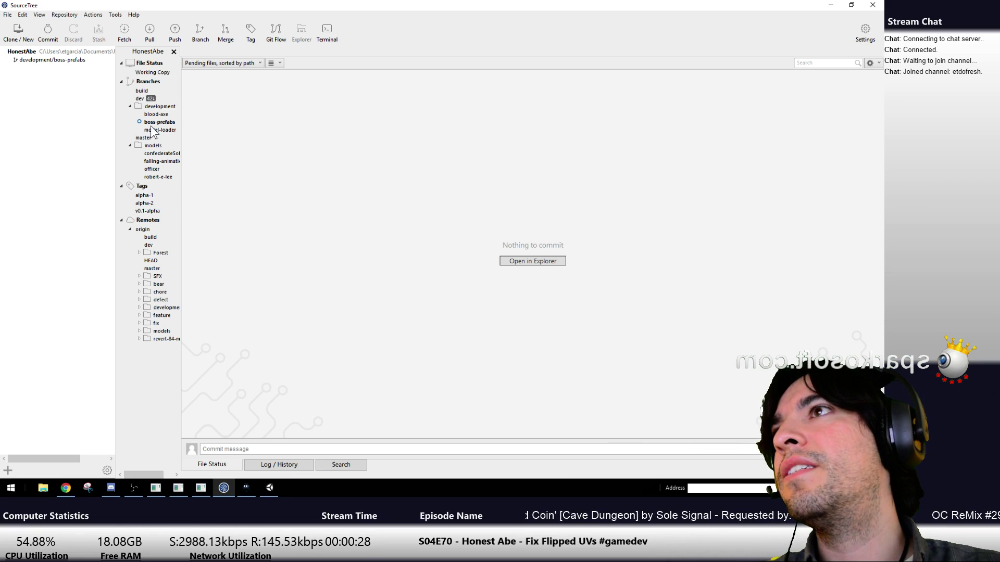
Fetch the latest changes from all remotes
left_click(140, 98)
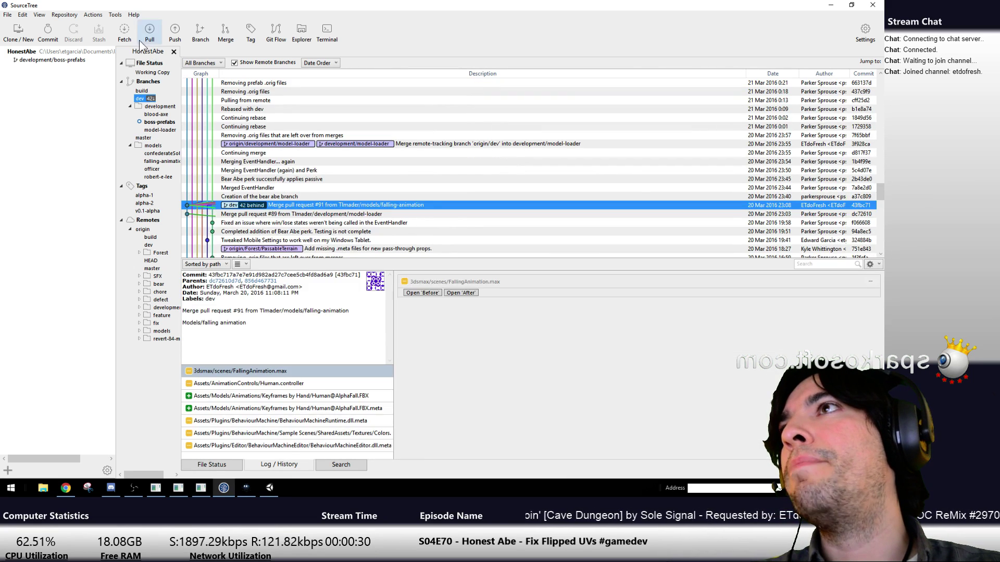
left_click(124, 31)
left_click(529, 109)
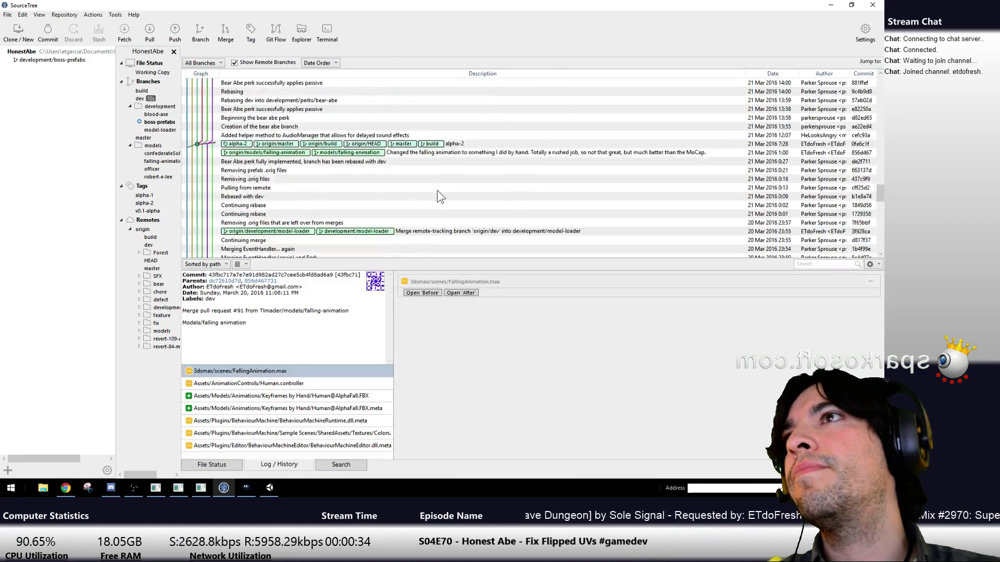
scroll(437, 196, "up", 15)
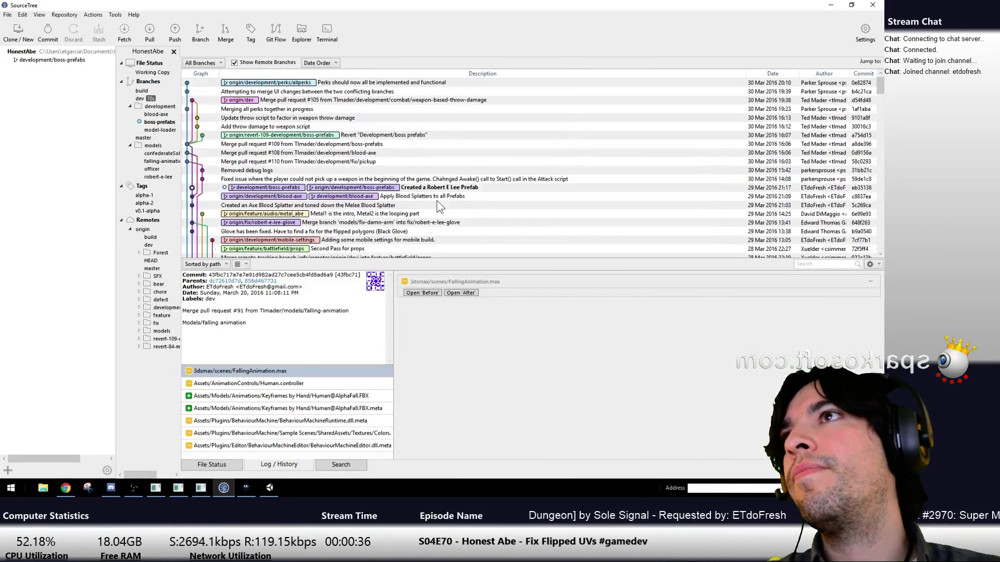
Try checking out the newest origin/dev commit, then cancel the prompt
left_click(264, 100)
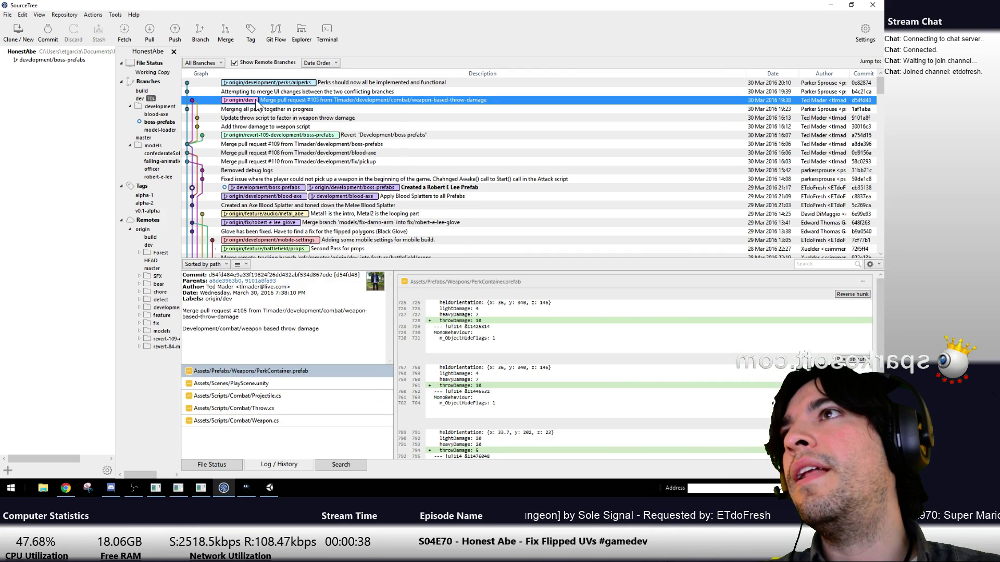
right_click(258, 101)
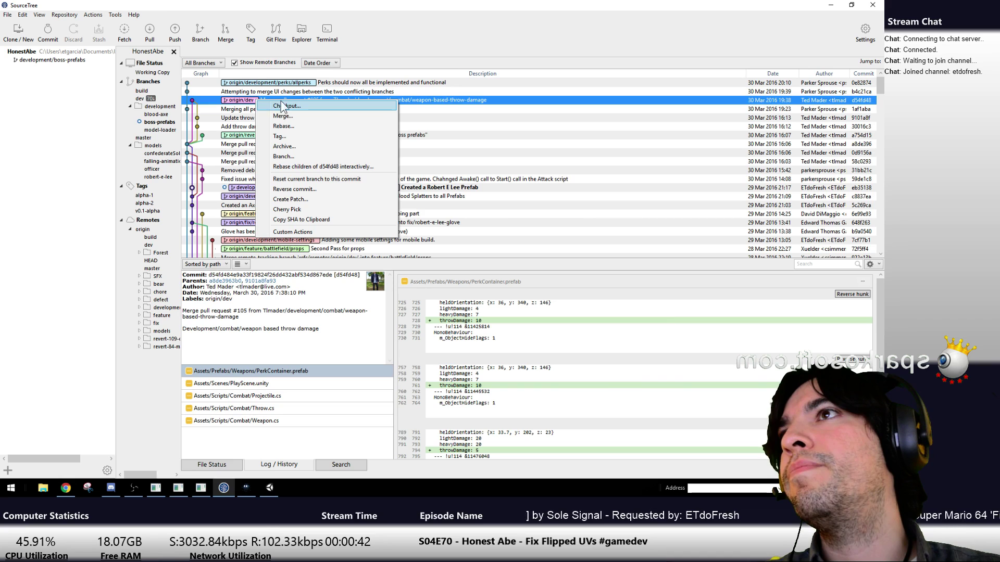
left_click(288, 106)
left_click(582, 134)
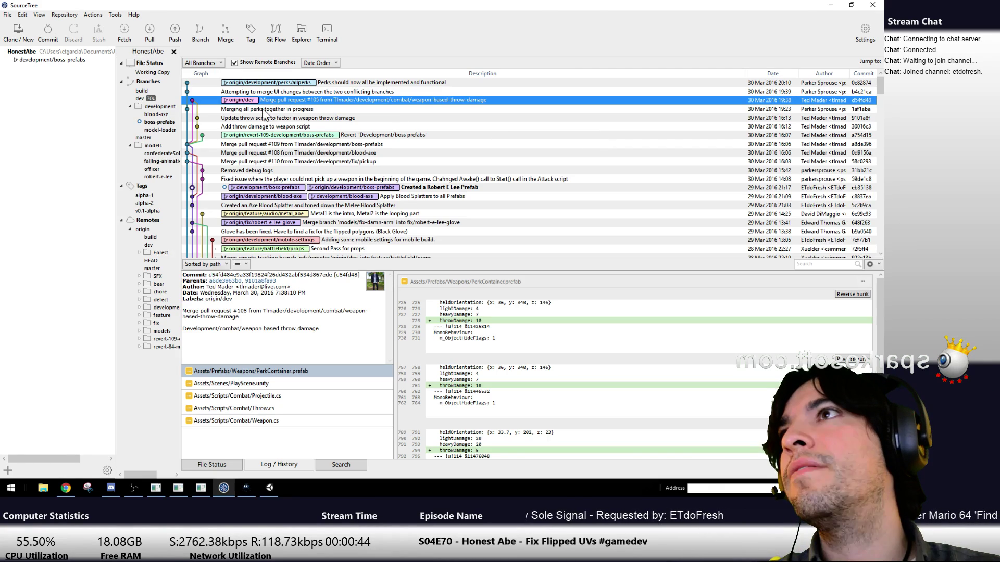
Delete the outdated local dev branch
left_click(140, 98)
right_click(140, 99)
left_click(157, 200)
left_click(469, 262)
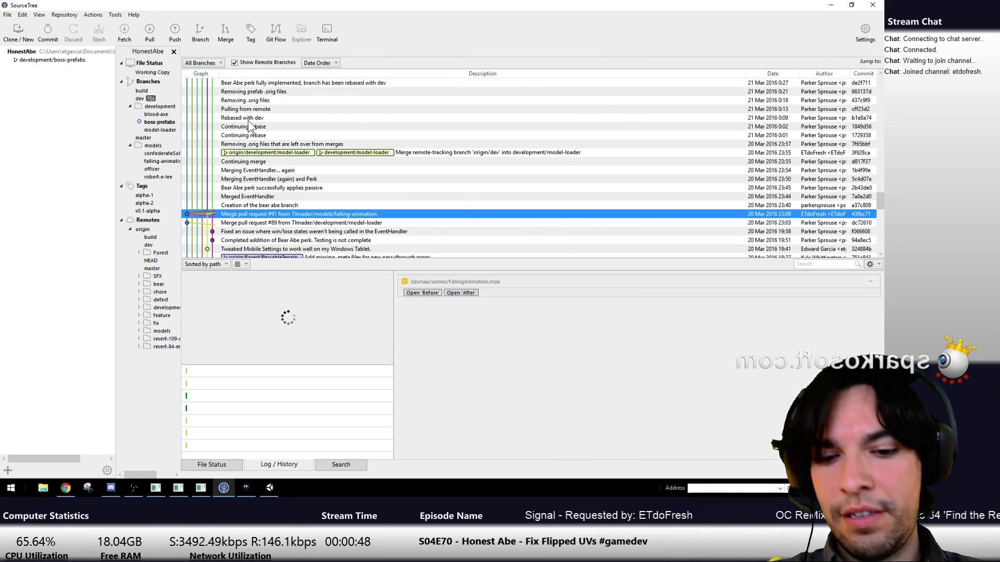
Check out origin/dev as a new tracking branch named dev
left_click(257, 126)
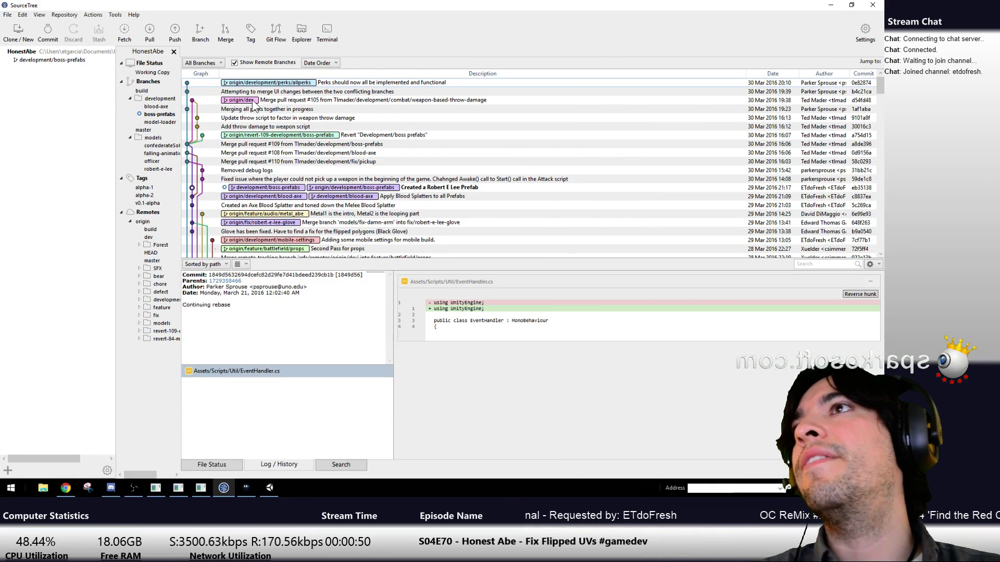
left_click(253, 101)
right_click(252, 100)
left_click(285, 105)
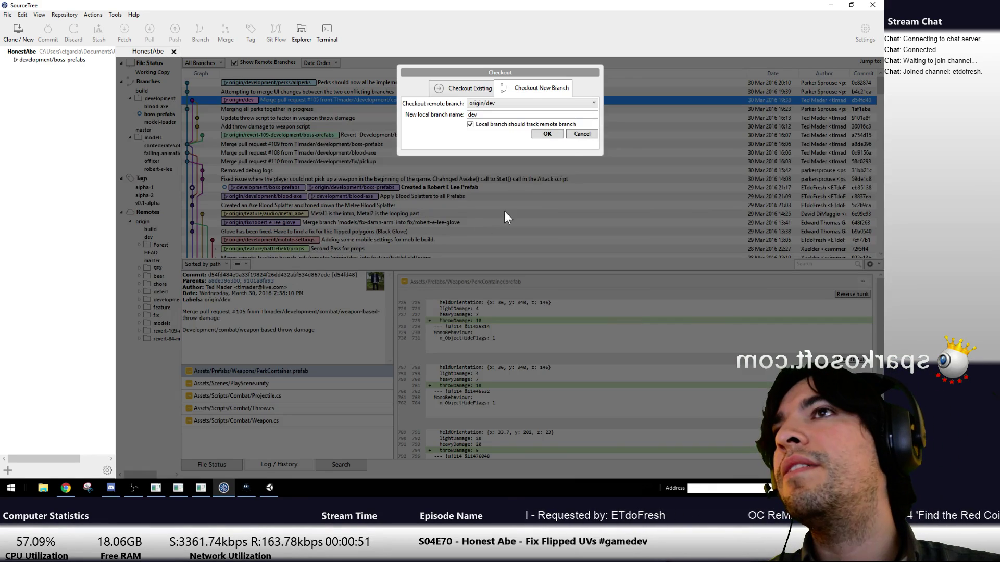
left_click(547, 136)
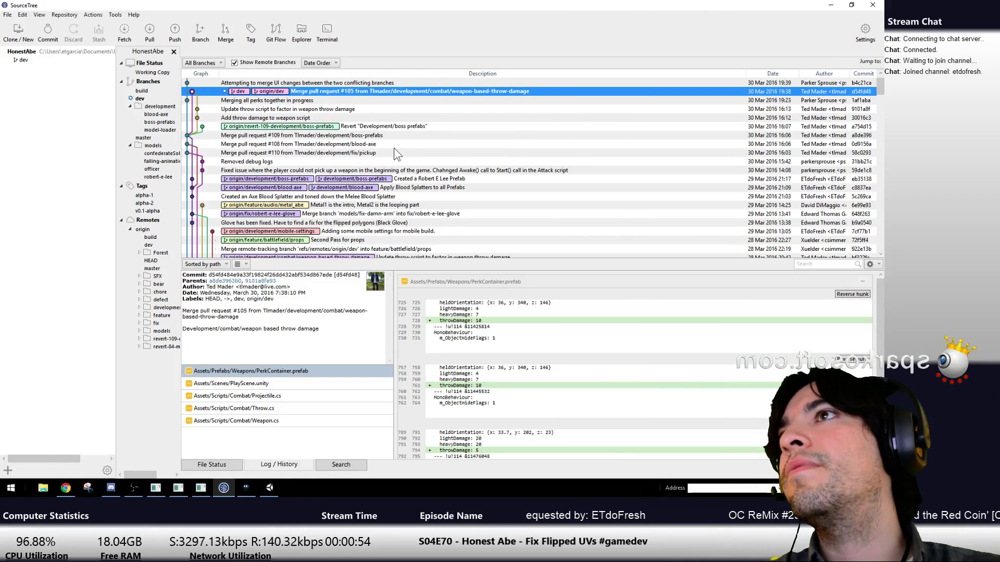
key("alt+Tab")
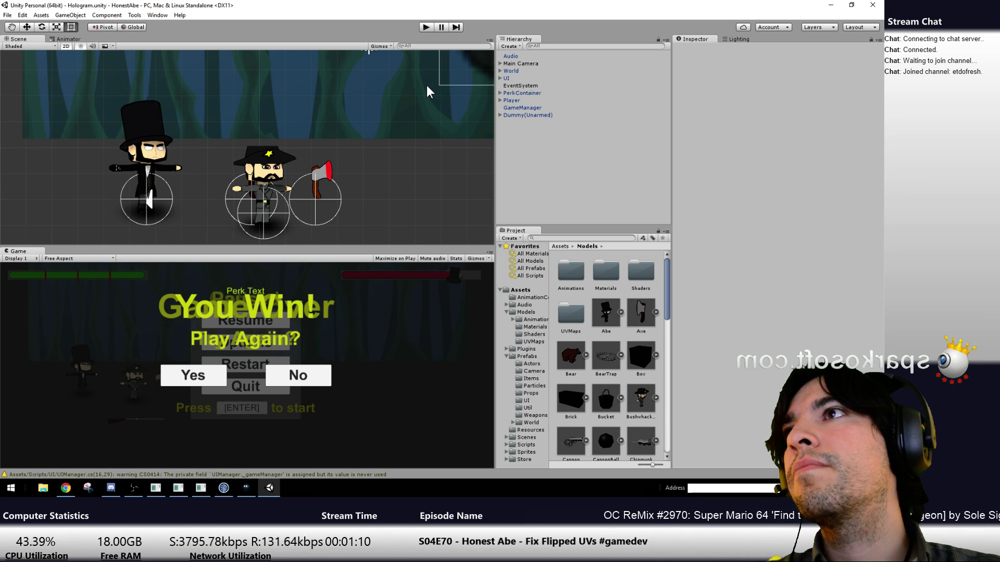
Turn off 2D mode in the Scene view, then frame, orbit and zoom in on the Player character
scroll(331, 148, "up", 8)
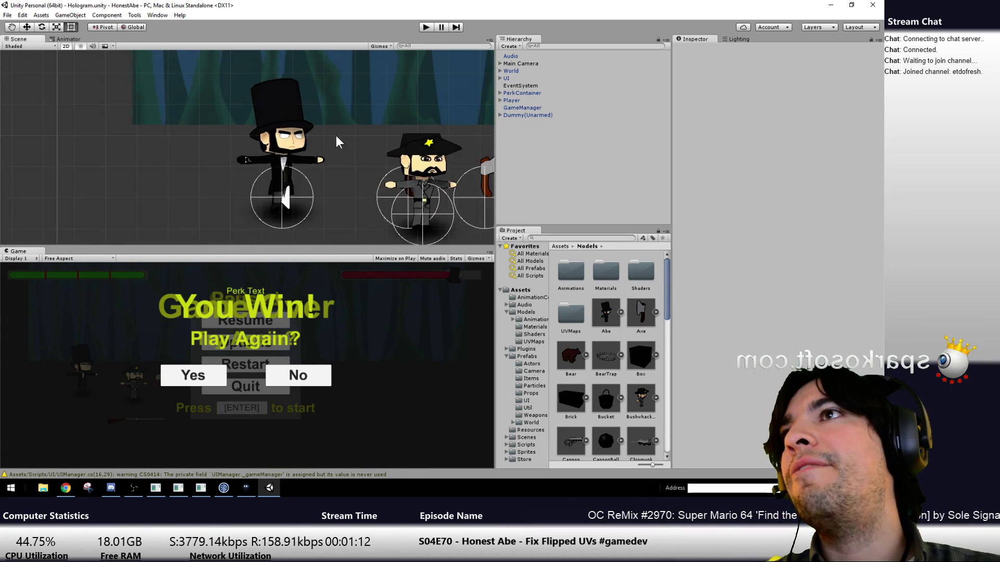
middle_click_drag(210, 196, 179, 163)
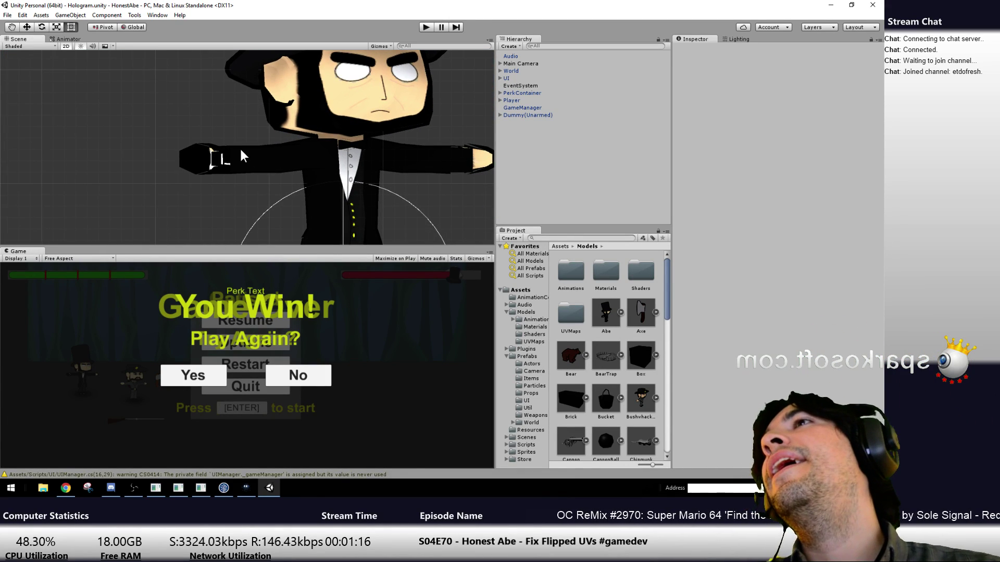
middle_click_drag(247, 166, 242, 173)
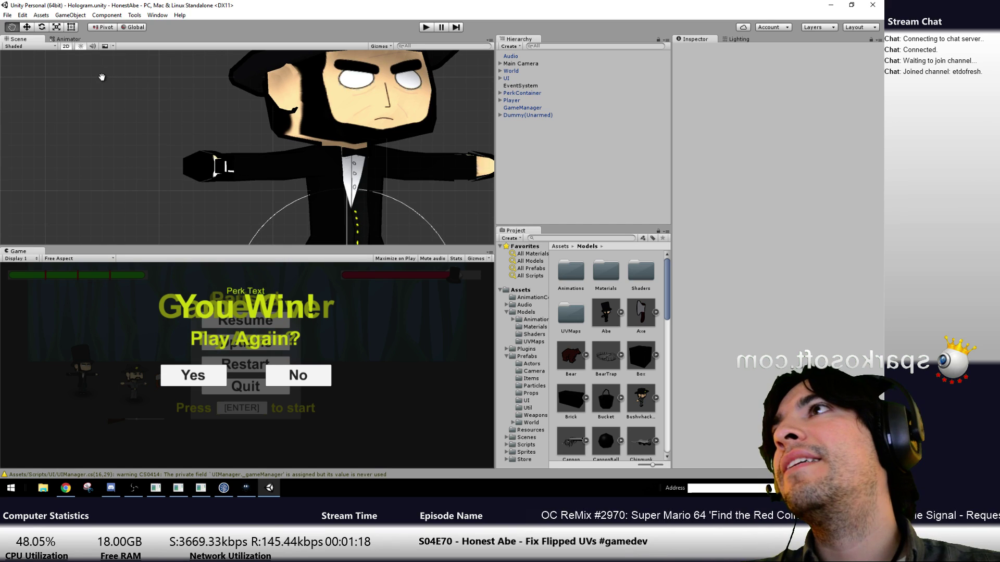
left_click(66, 46)
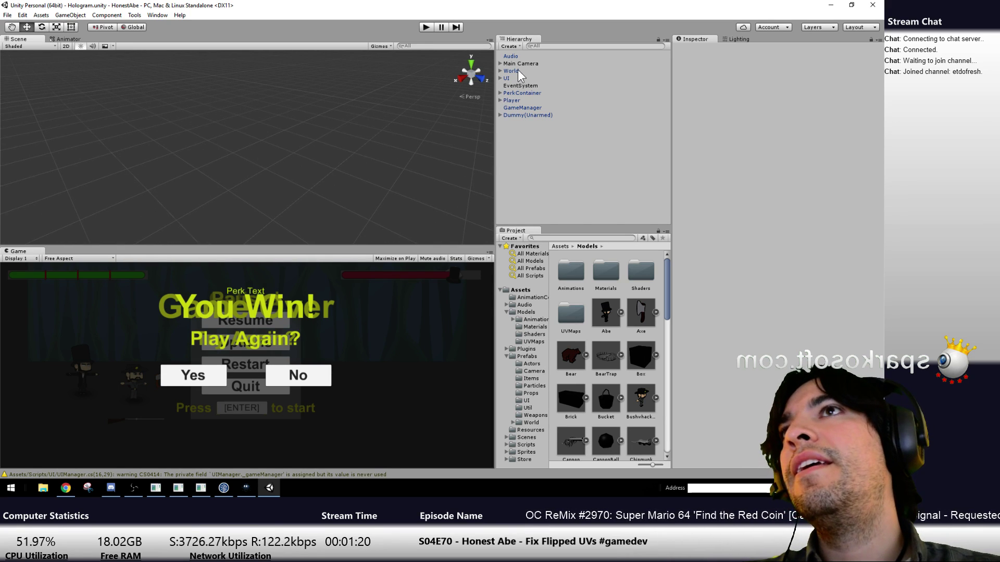
double_click(510, 100)
left_click_drag(346, 127, 501, 218, "alt")
scroll(268, 186, "up", 5)
scroll(268, 186, "up", 4)
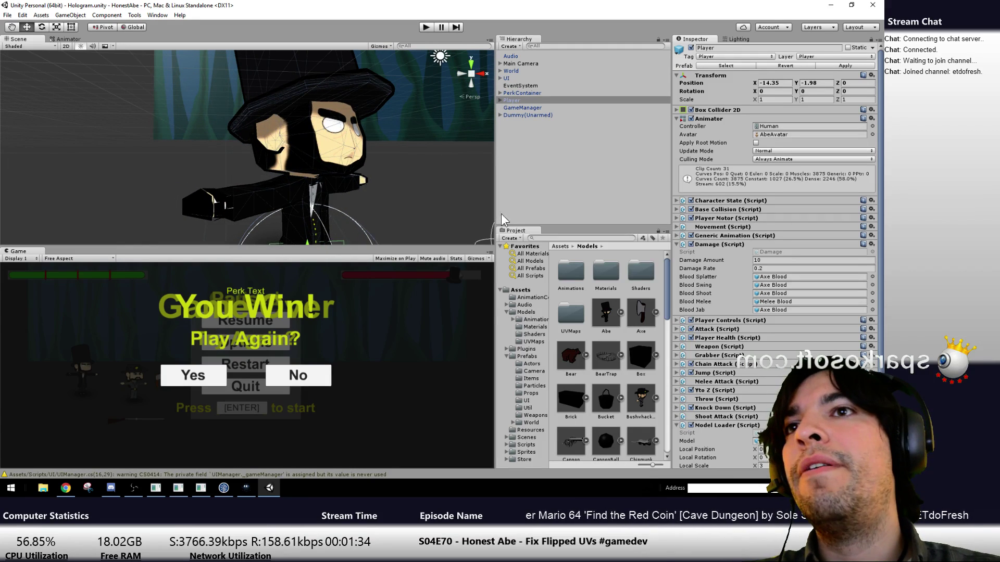
Drag the RobertELee model from Assets > Models into the Hierarchy
scroll(608, 375, "down", 10)
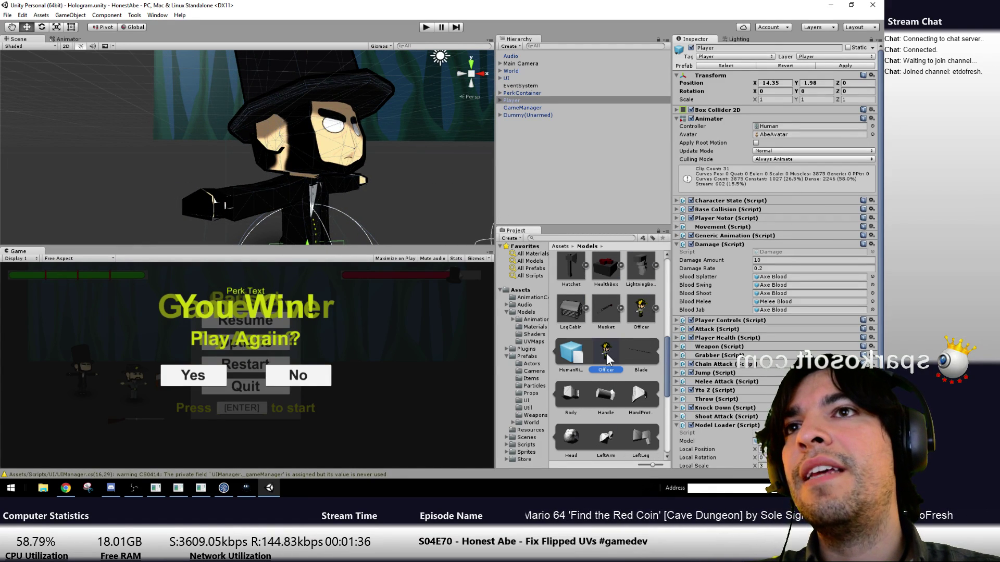
left_click(606, 353)
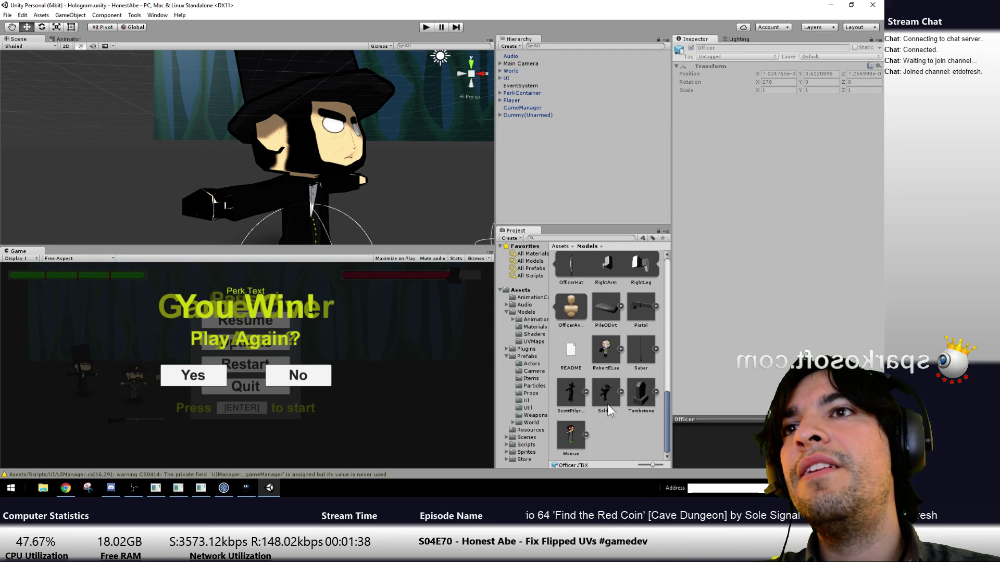
scroll(607, 404, "down", 2)
left_click_drag(607, 384, 559, 176)
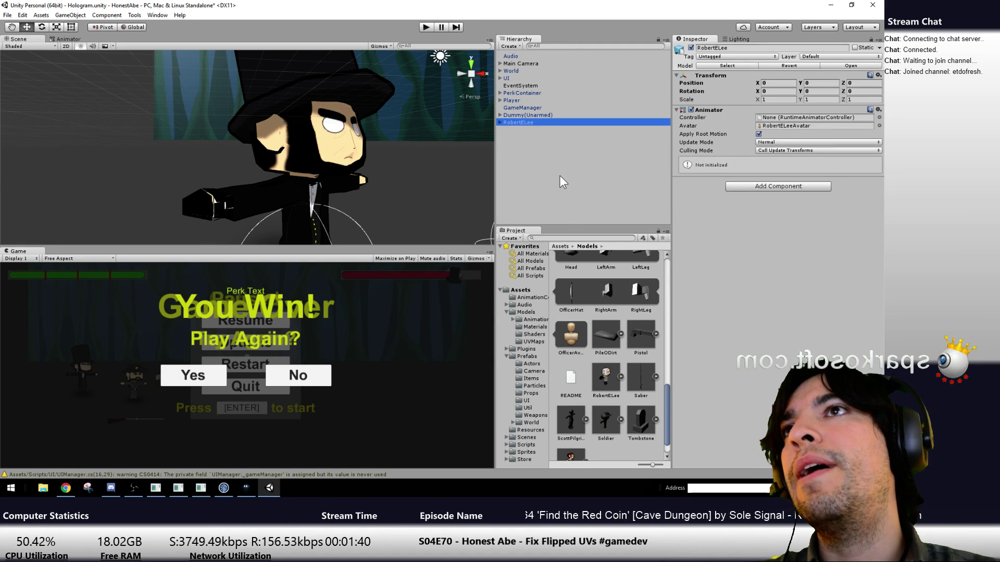
Frame and orbit around the unarmed dummy and the new RobertELee object
double_click(524, 117)
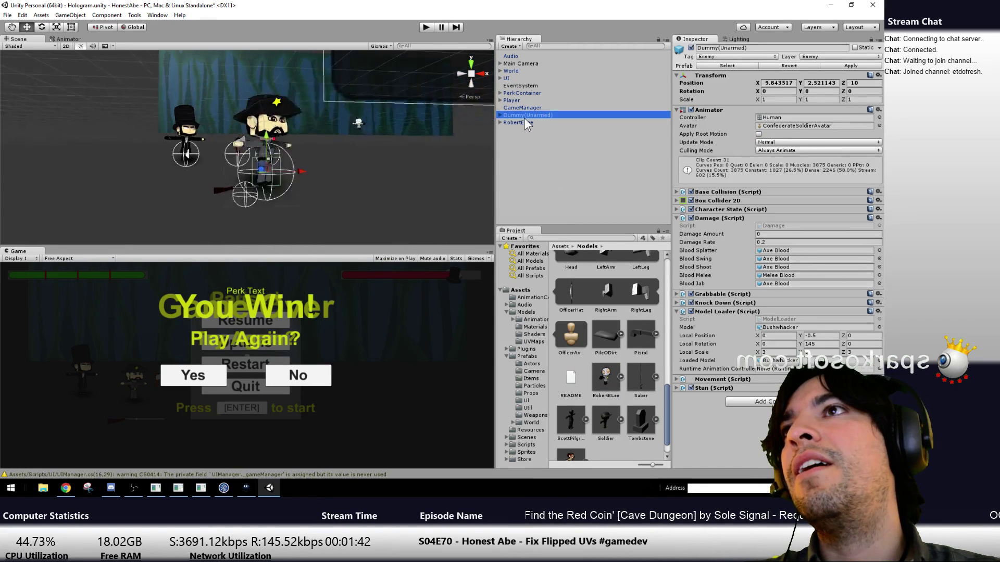
left_click_drag(320, 180, 292, 156, "alt")
double_click(518, 122)
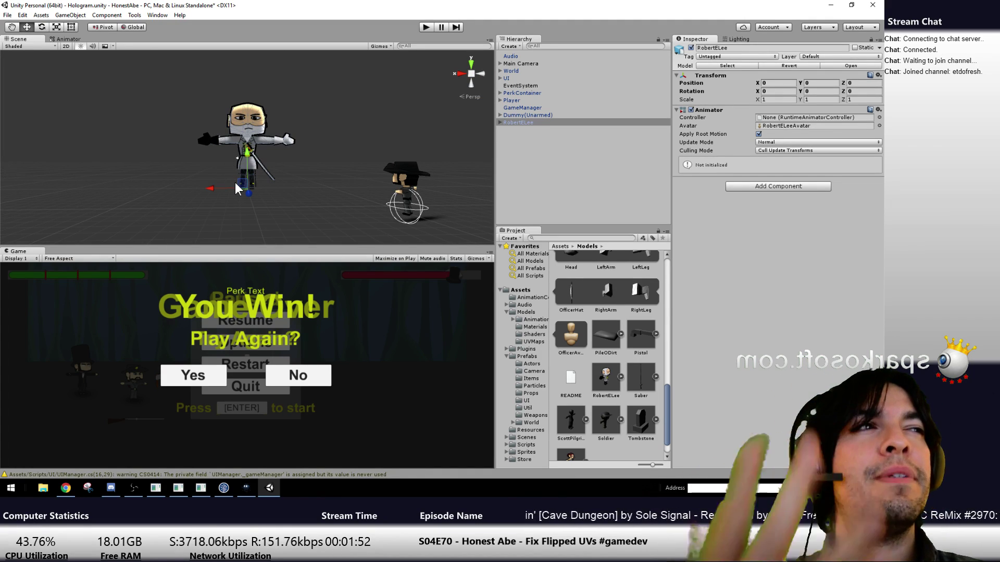
scroll(292, 161, "up", 5)
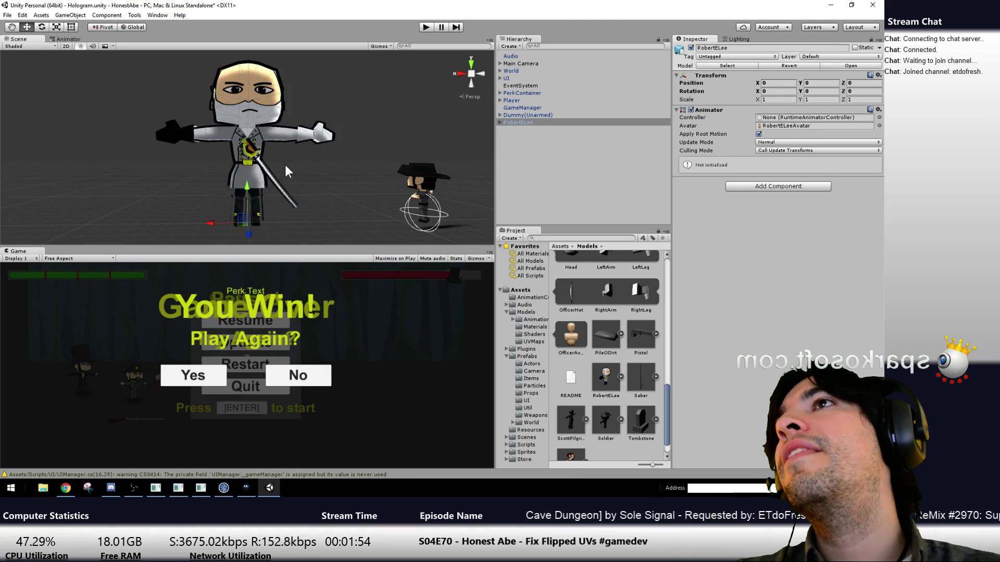
scroll(173, 148, "down", 4)
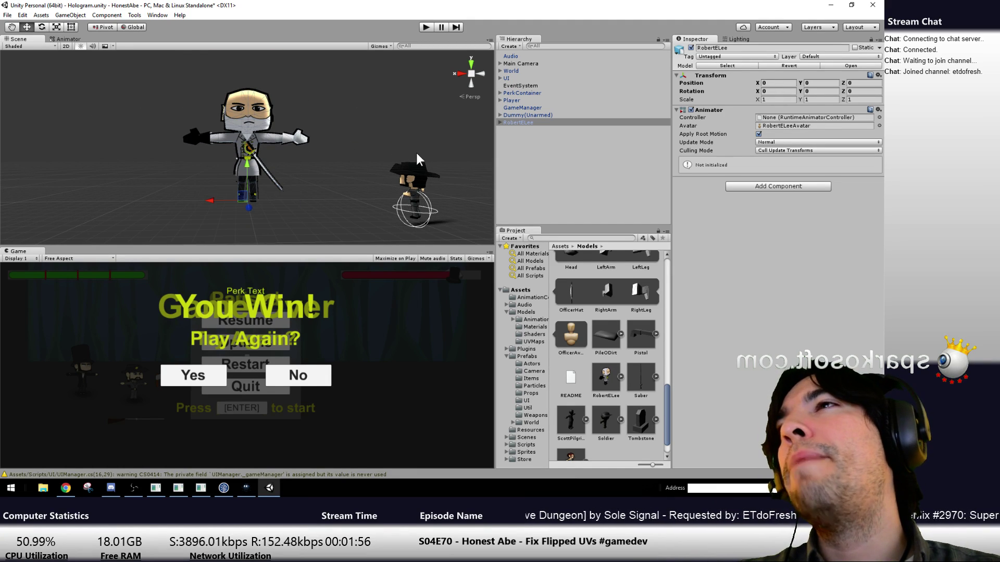
left_click_drag(284, 163, 174, 138, "alt")
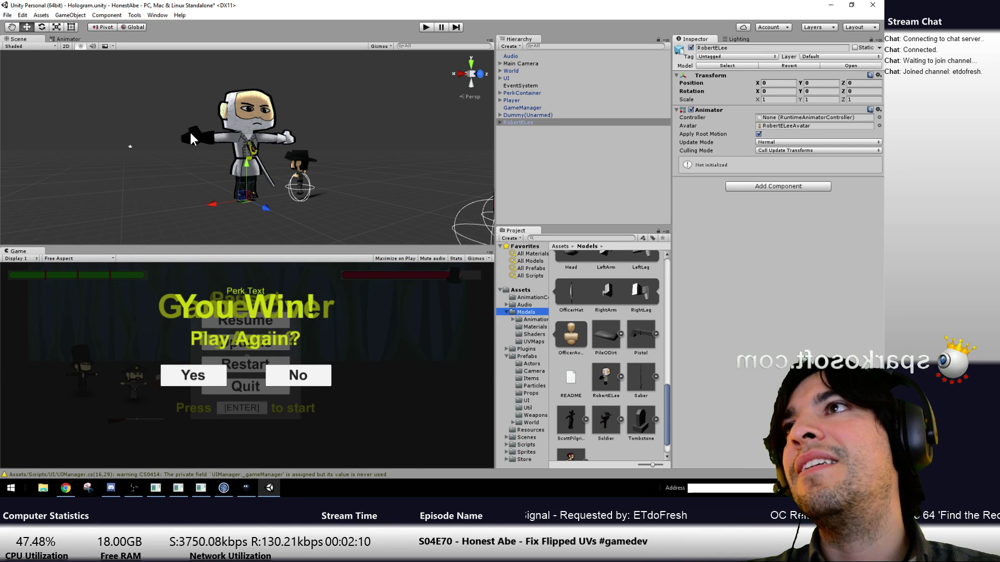
Give the RobertELee material the Toon/Lit Outline shader
left_click(535, 326)
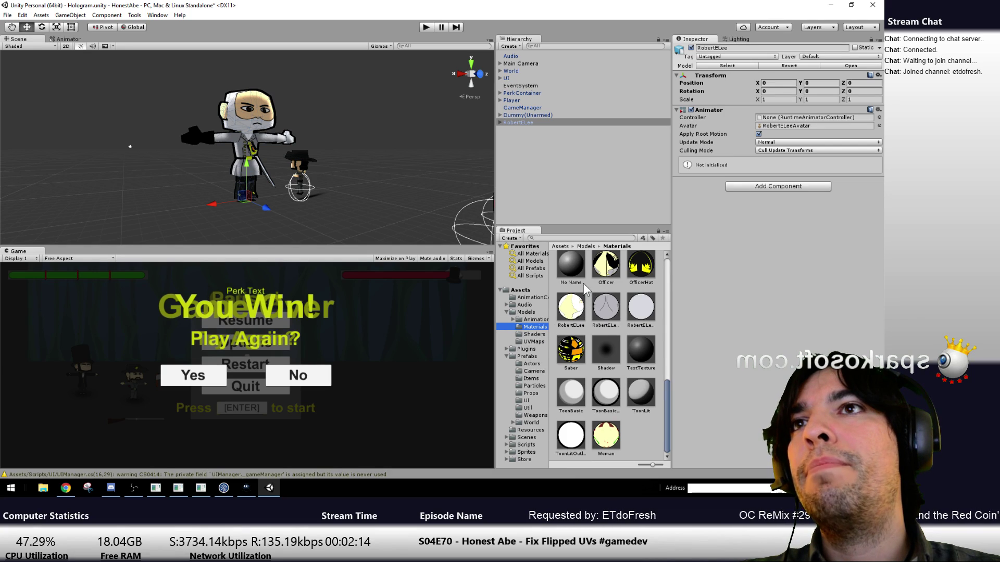
left_click(584, 308)
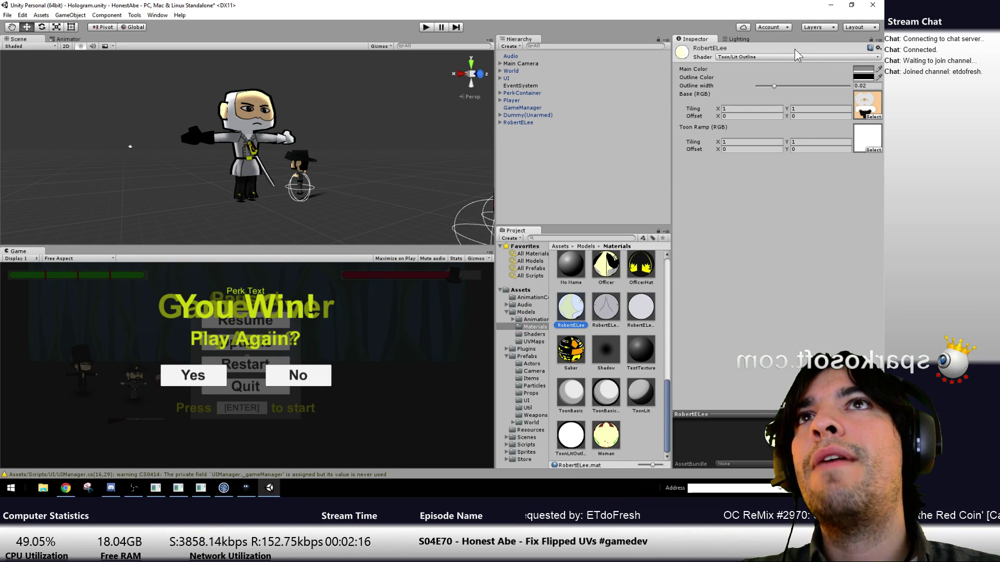
left_click(777, 57)
mouse_move(763, 167)
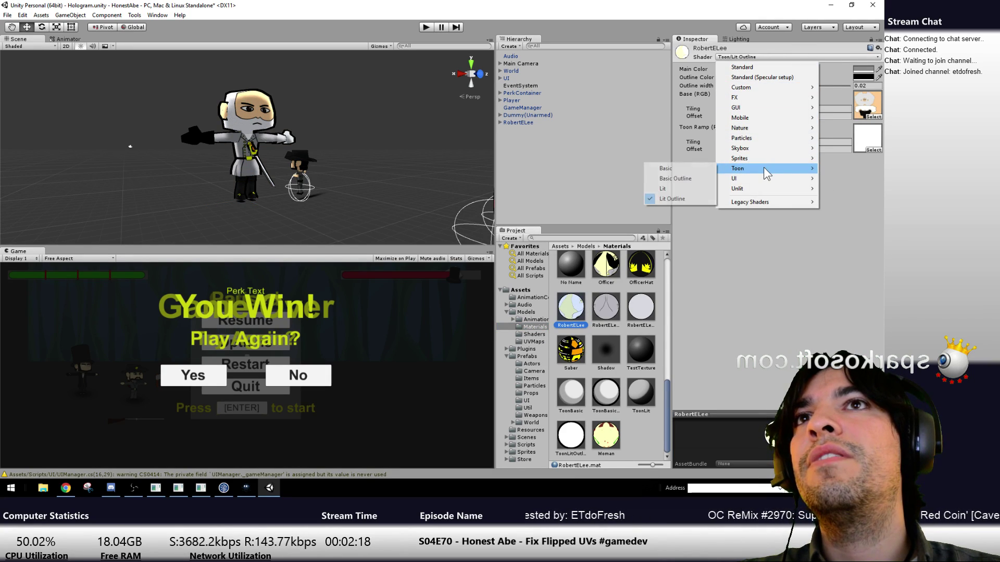
left_click(699, 187)
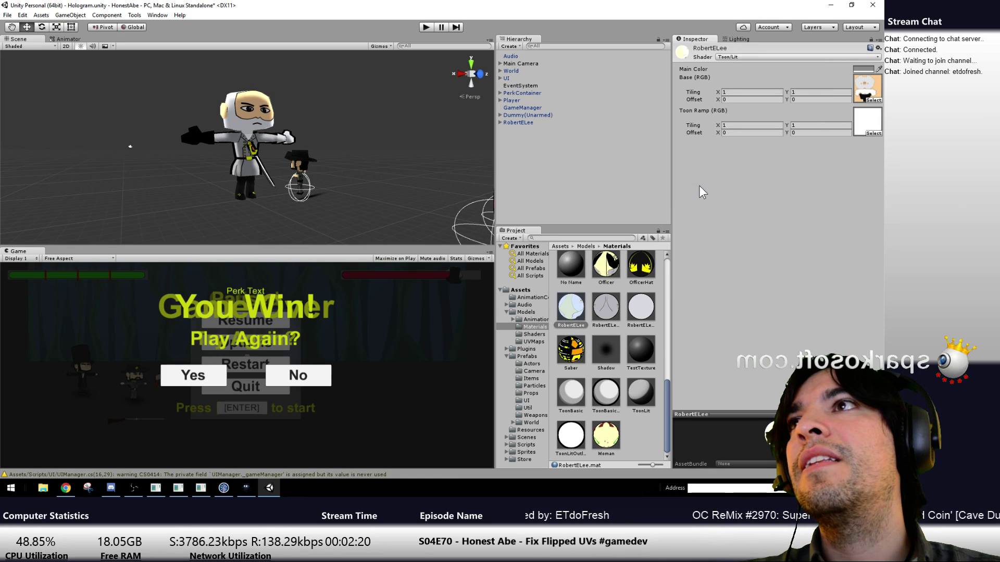
left_click(736, 56)
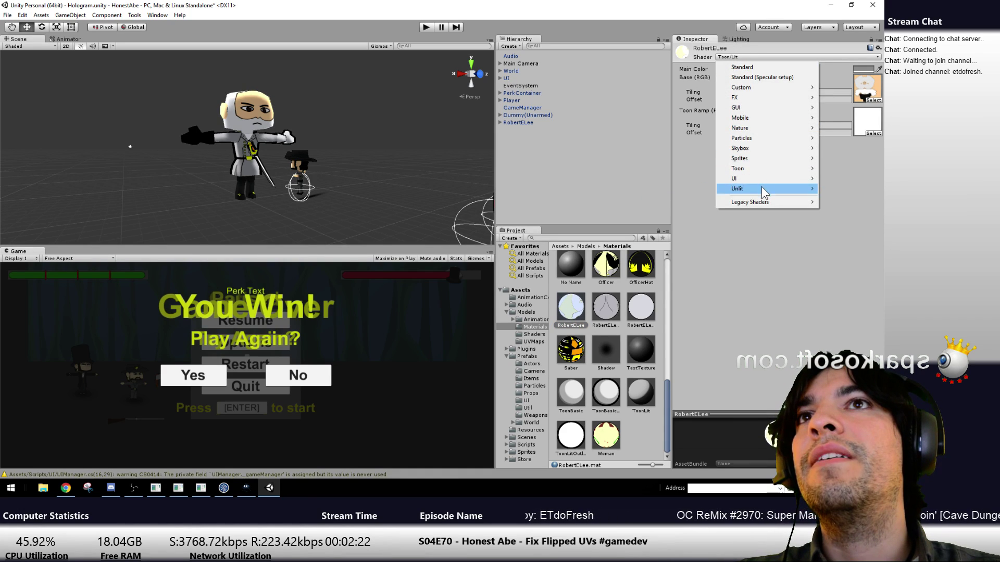
mouse_move(765, 168)
left_click(708, 199)
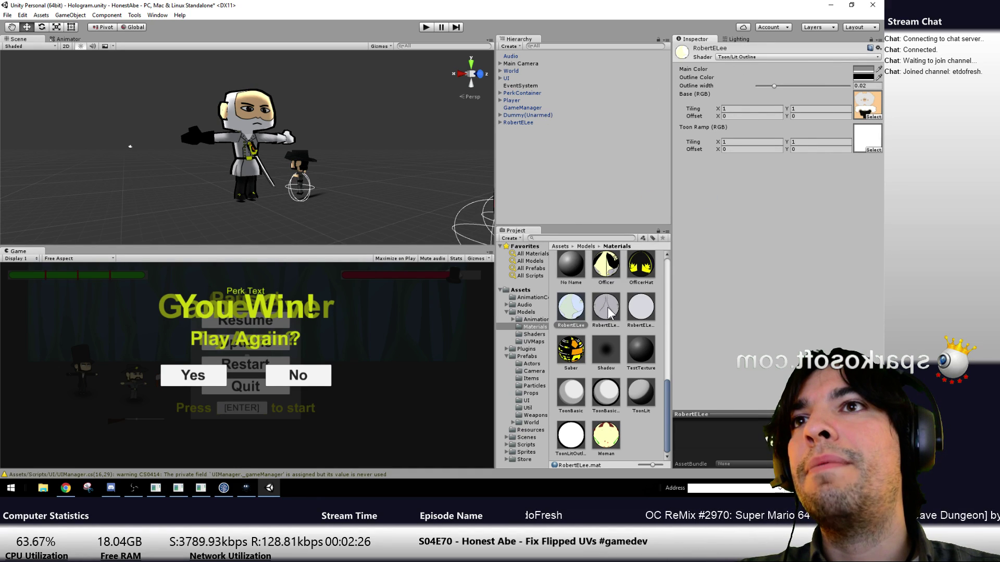
Set the RobertELeeGlove material's shader to Toon/Lit and view the characters
left_click(606, 308)
left_click(640, 308)
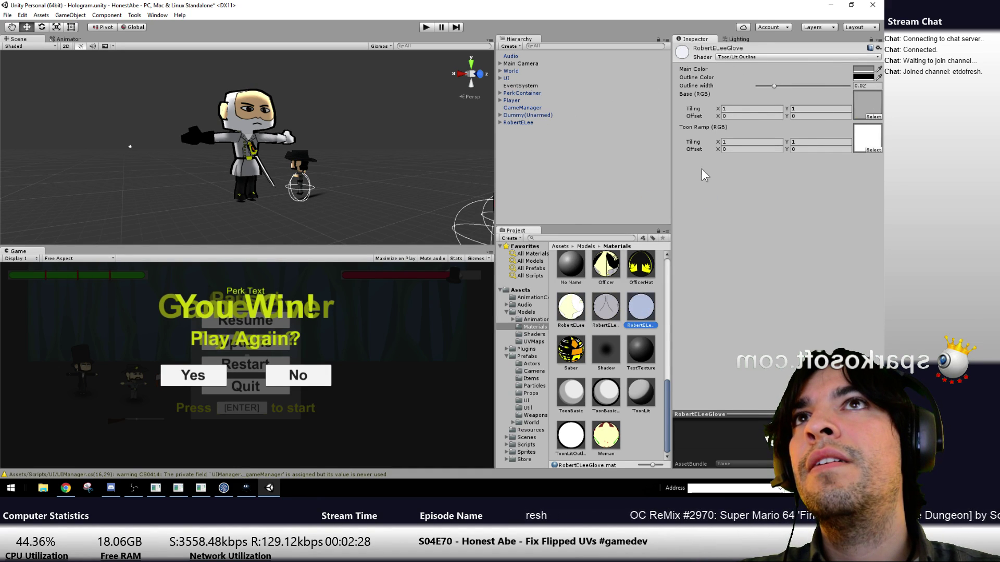
left_click(751, 57)
mouse_move(749, 172)
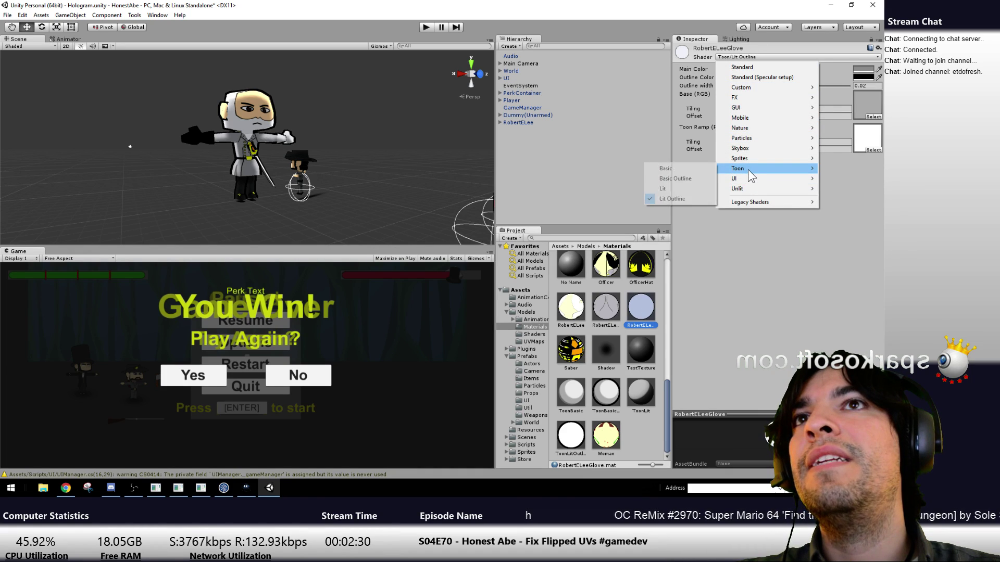
left_click(683, 188)
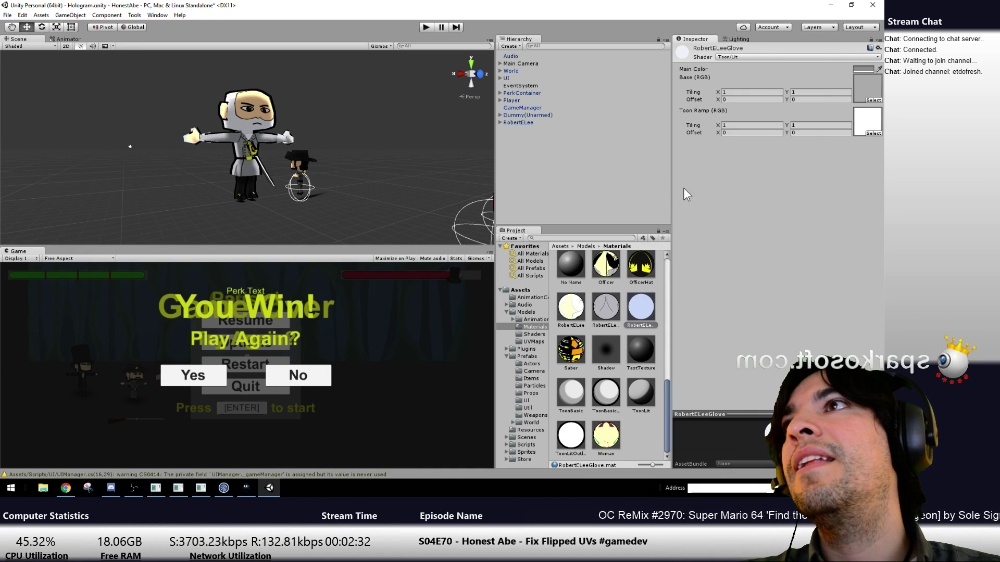
left_click_drag(169, 121, 351, 128, "alt")
scroll(191, 158, "up", 5)
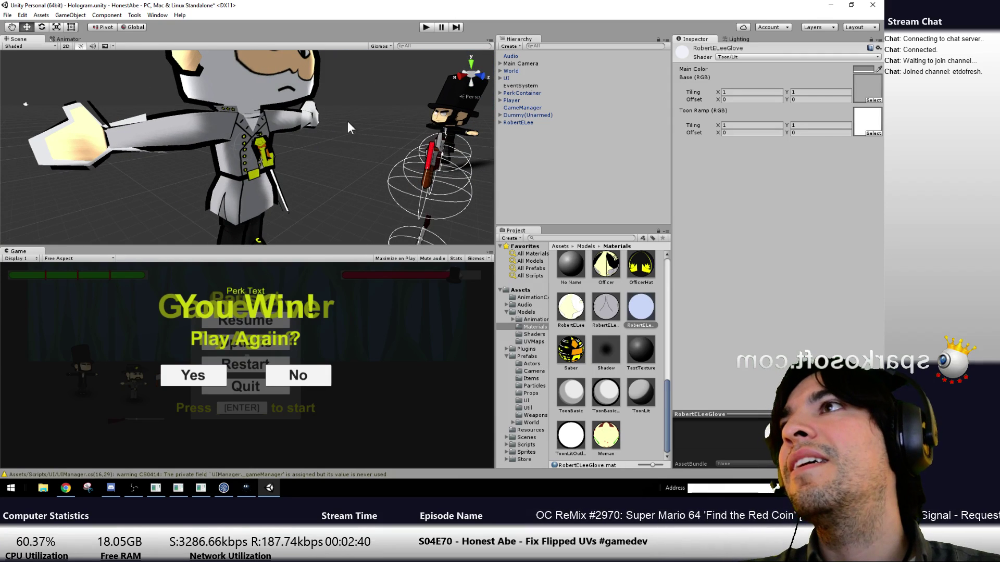
Switch RobertELeeGlove to the Standard shader, then check SourceTree's working copy
left_click(732, 57)
left_click(743, 67)
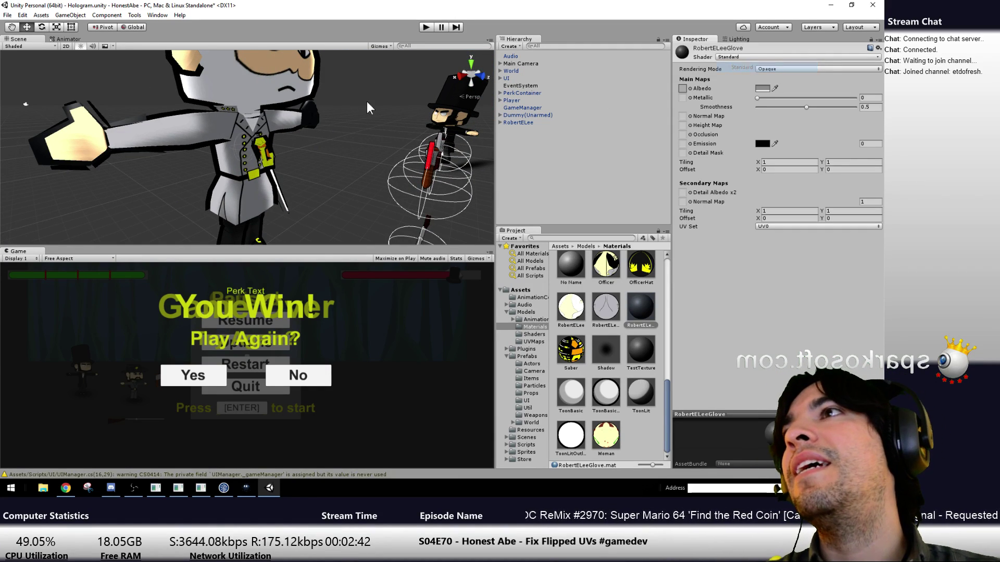
left_click_drag(406, 156, 380, 168, "alt")
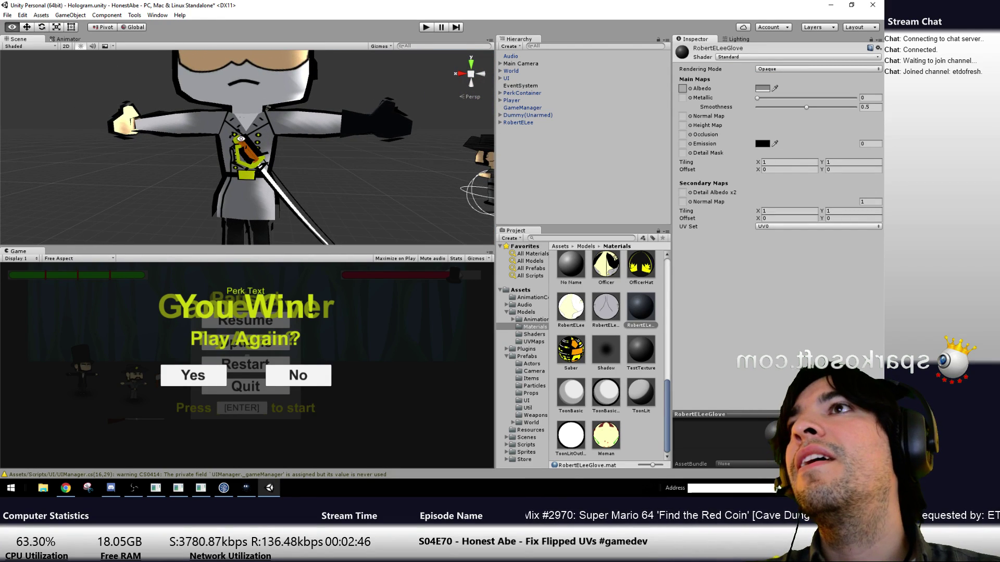
left_click(748, 59)
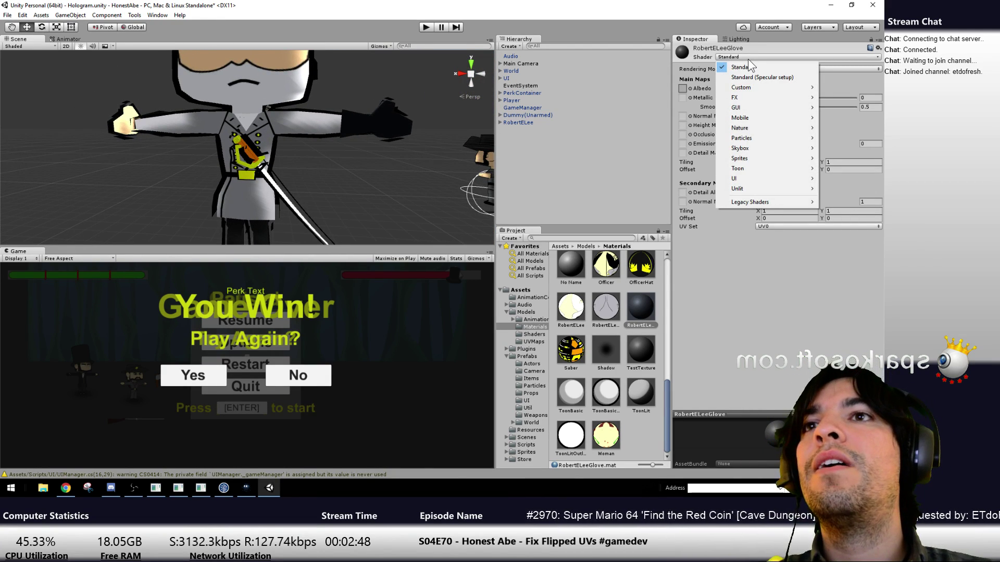
left_click(732, 261)
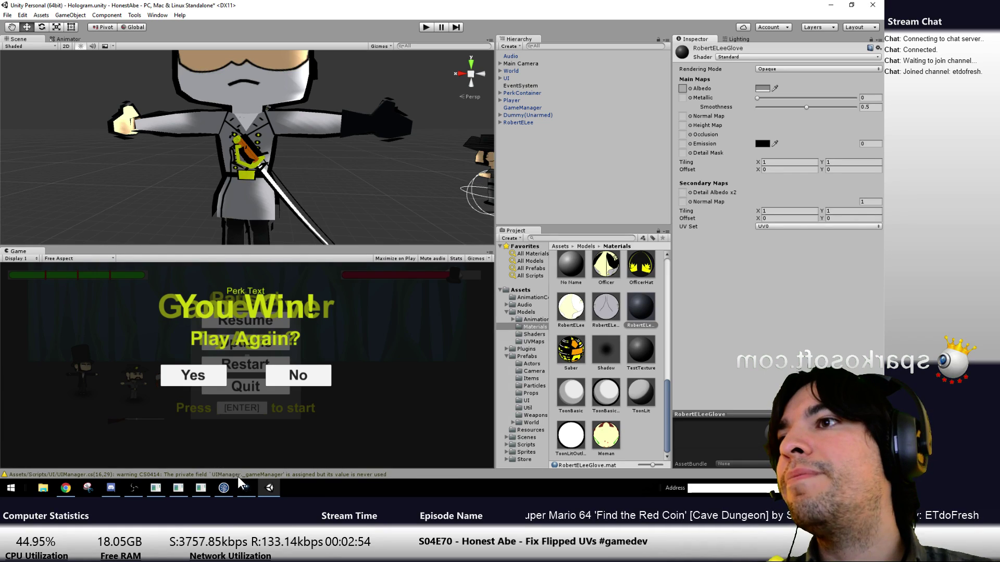
left_click(224, 487)
left_click(153, 73)
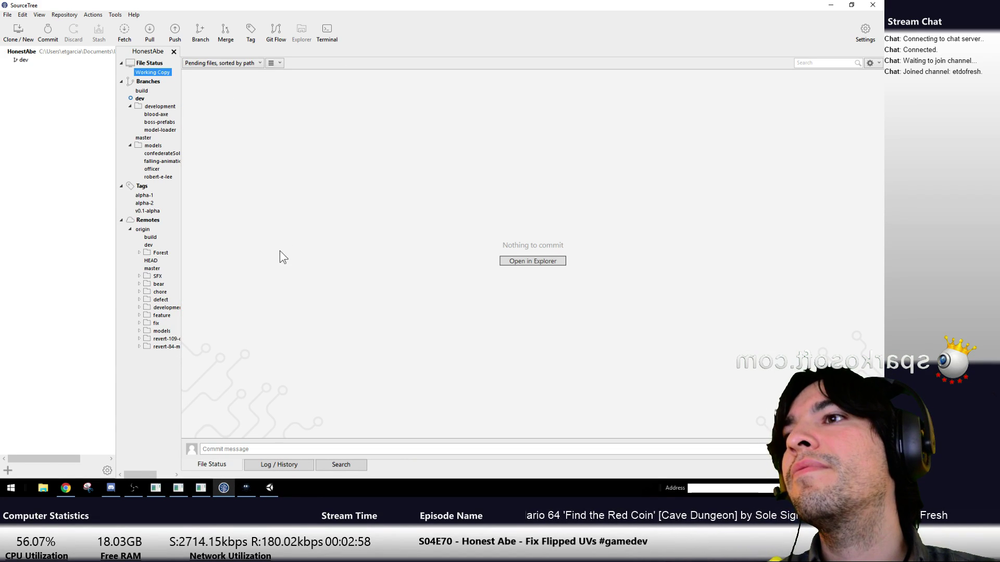
Fetch from all remotes and confirm the dev working copy has nothing to commit, then return to Unity
key("alt+Tab")
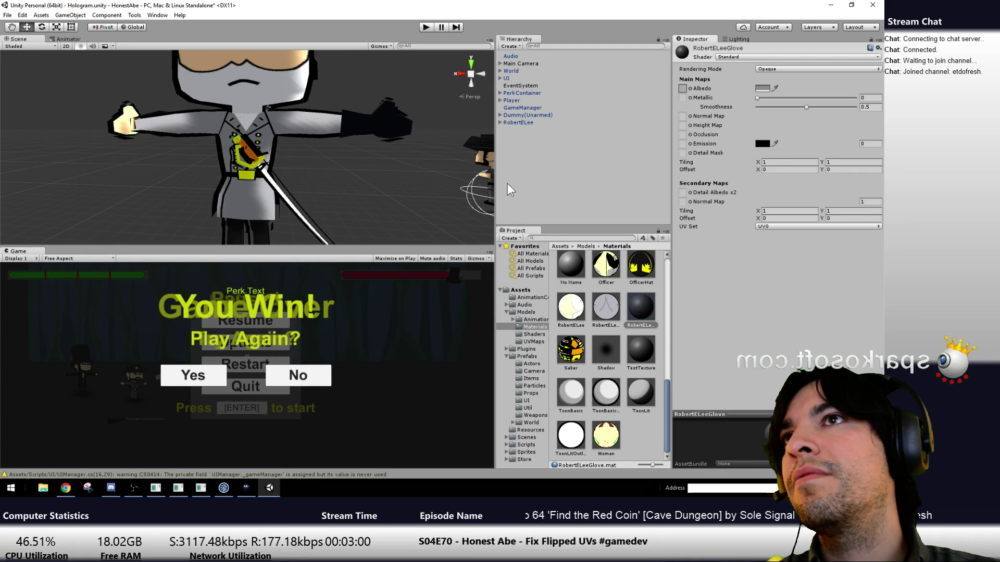
key("alt+Tab")
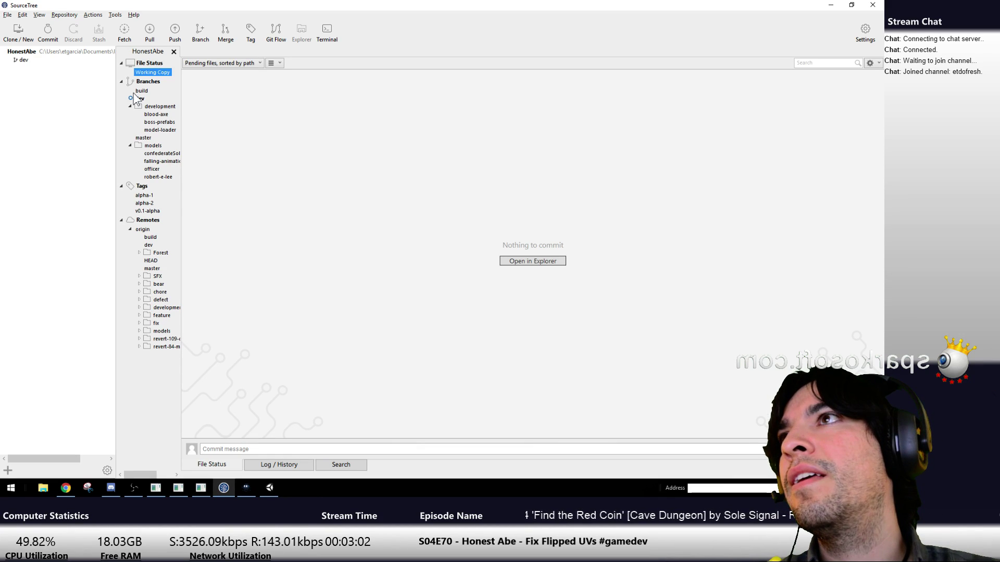
left_click(143, 107)
left_click(151, 73)
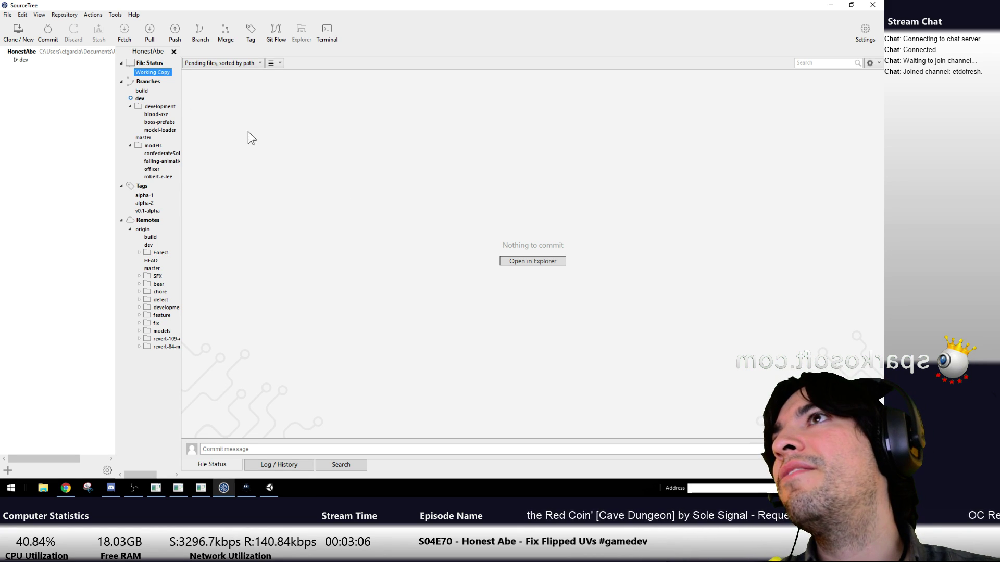
left_click(124, 30)
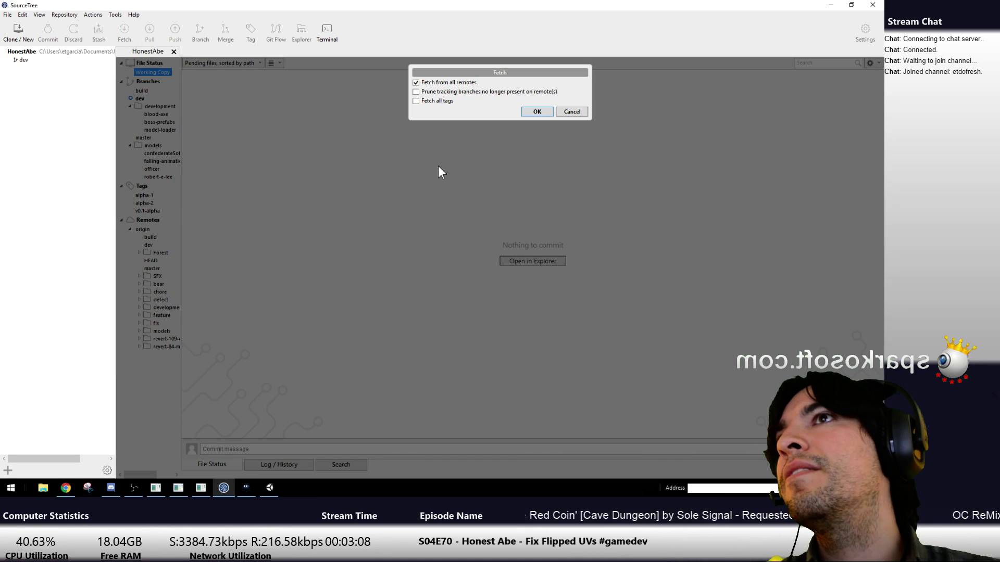
left_click(530, 112)
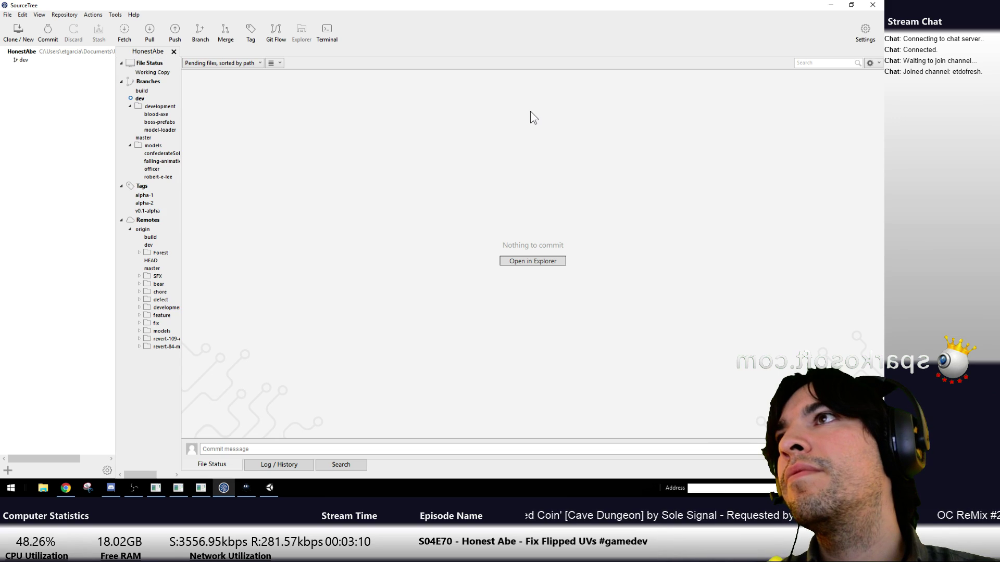
left_click(140, 98)
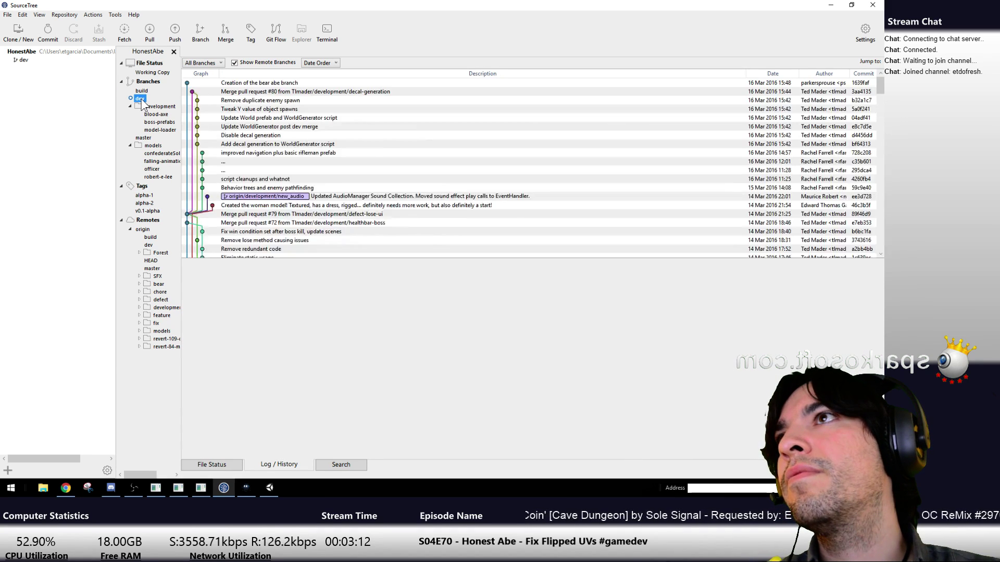
left_click(151, 72)
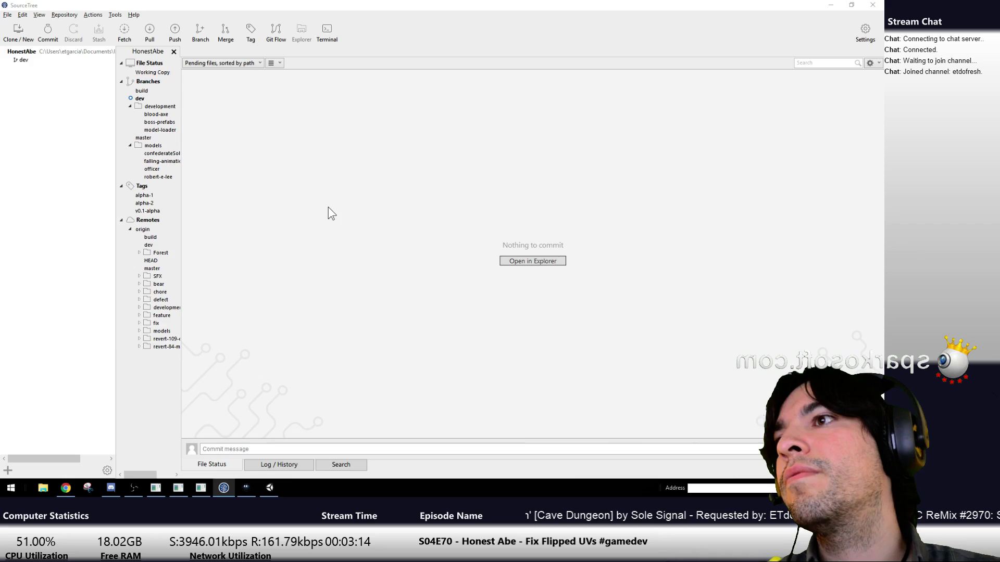
key("alt+Tab")
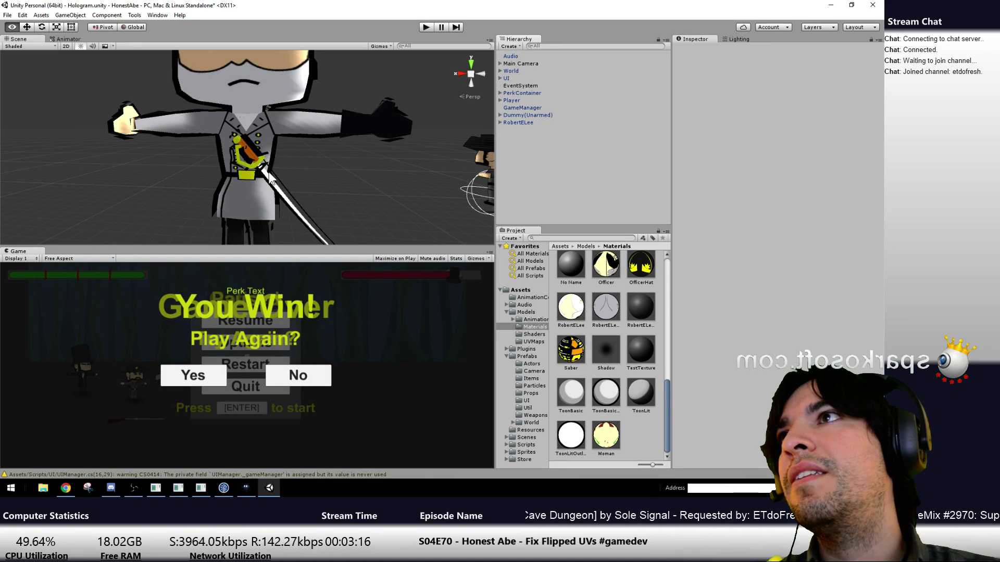
Inspect RobertELee's components in Unity, then launch 3ds Max 2016 from the Start menu
left_click(371, 123)
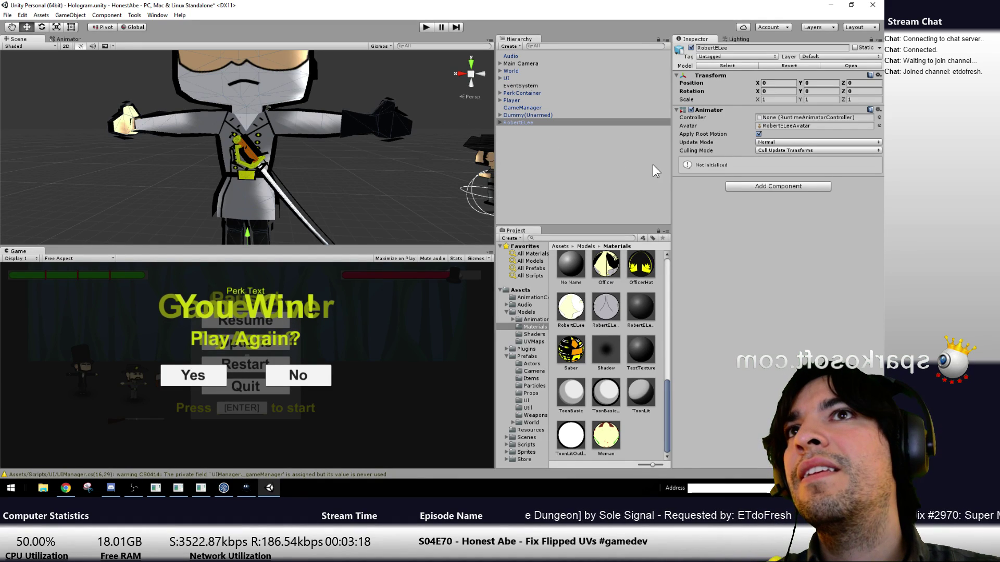
left_click(636, 431)
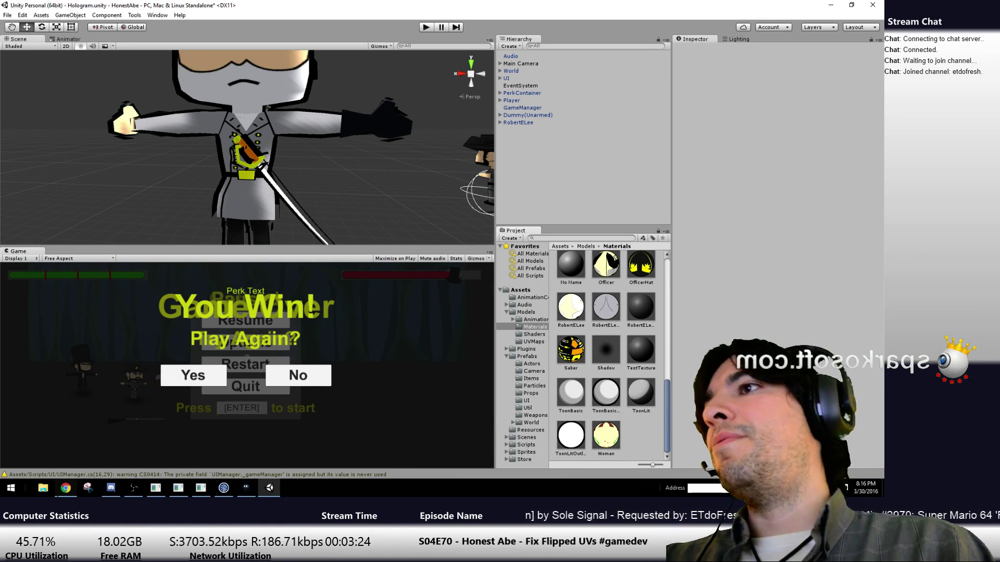
key("super")
left_click(181, 320)
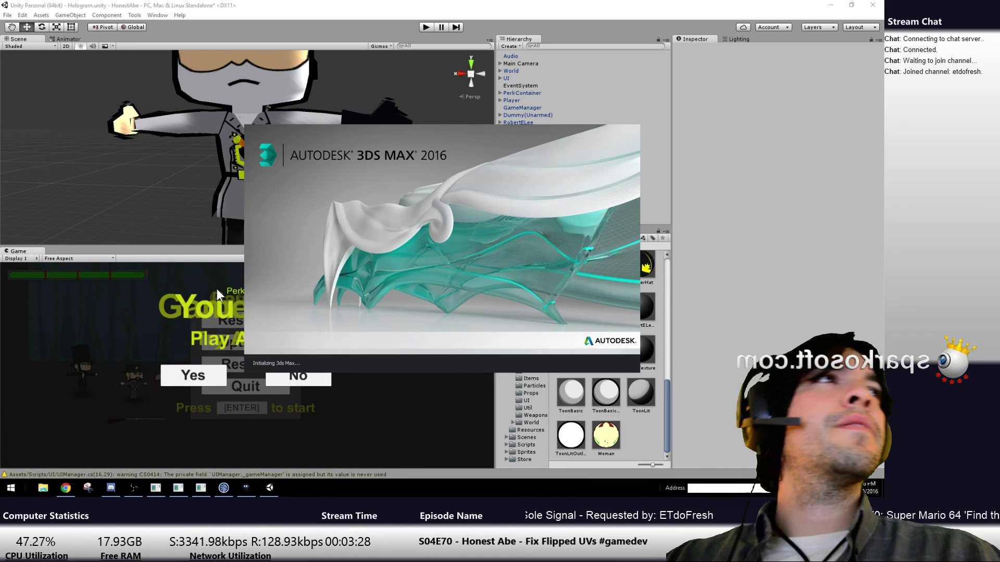
Cycle through open windows while 3ds Max 2016 finishes initializing
key("alt+Tab")
key("alt+Tab")
key("alt+Tab")
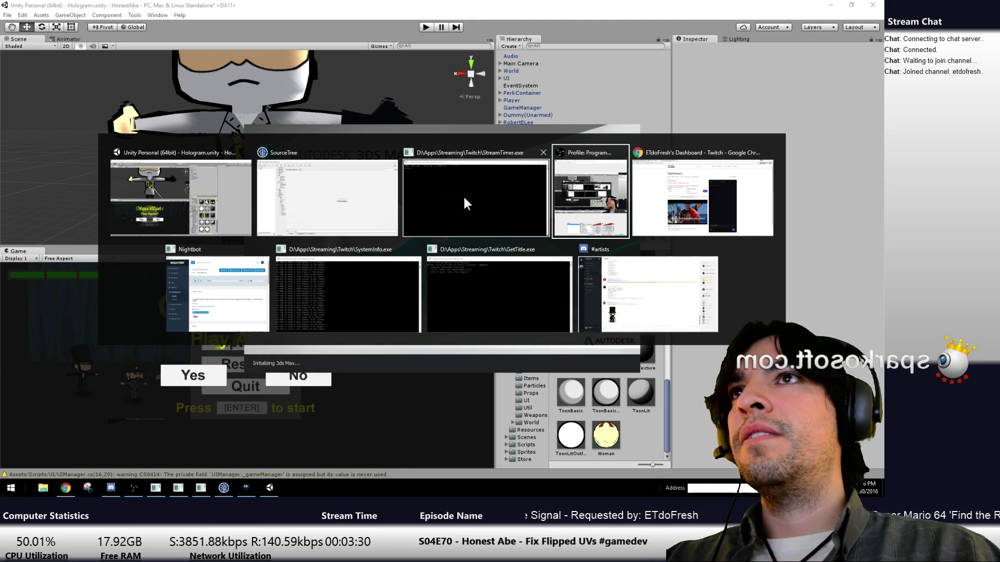
key("alt+Tab")
key("alt+Tab")
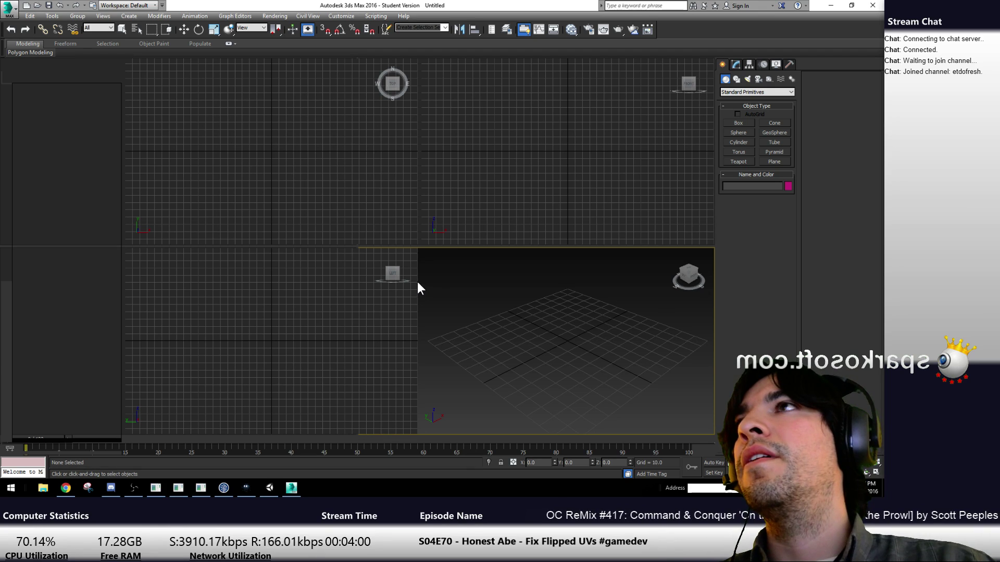
Open RobertELee.max, dismissing the load warning and the Welcome screen
left_click(37, 6)
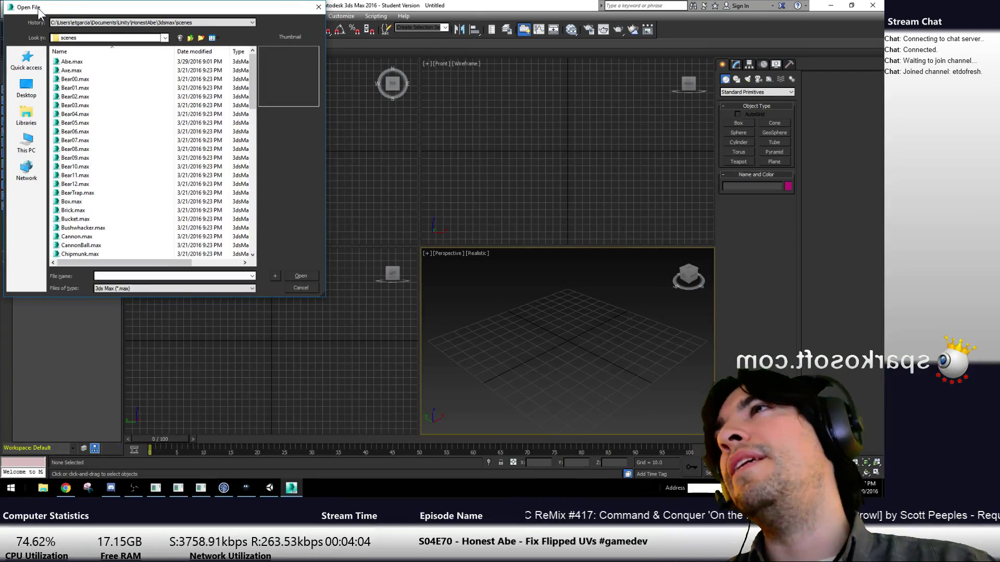
scroll(114, 125, "down", 7)
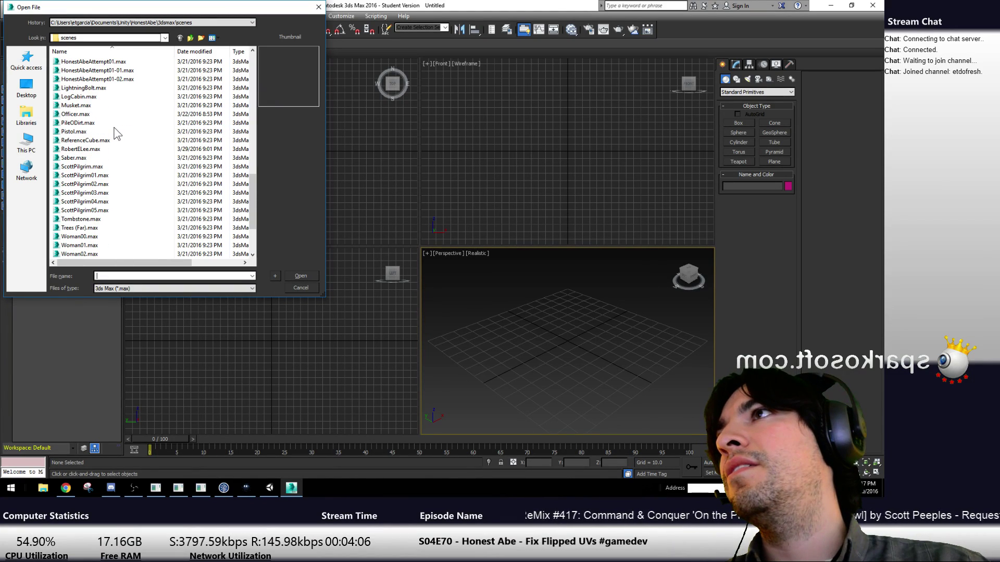
double_click(98, 148)
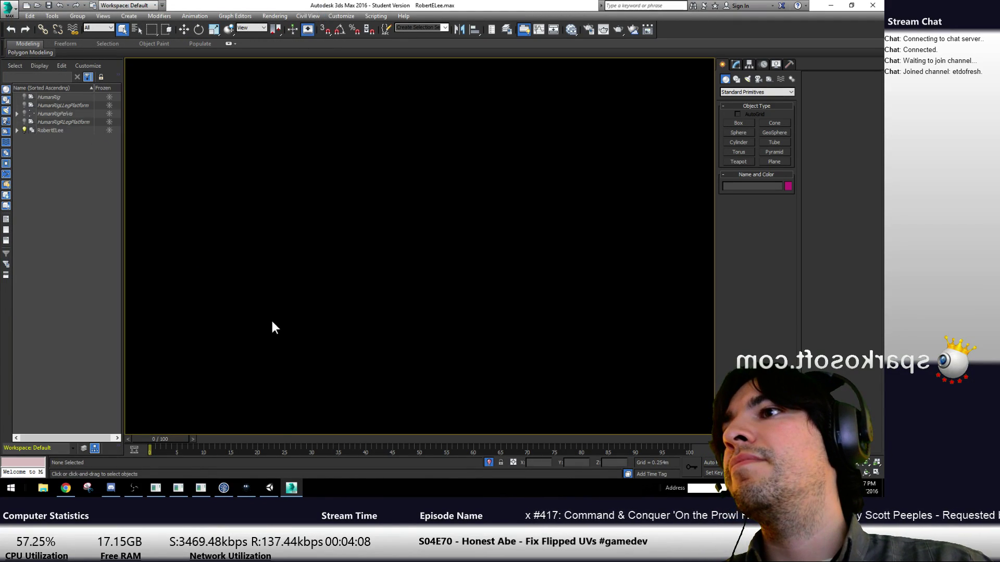
left_click(487, 280)
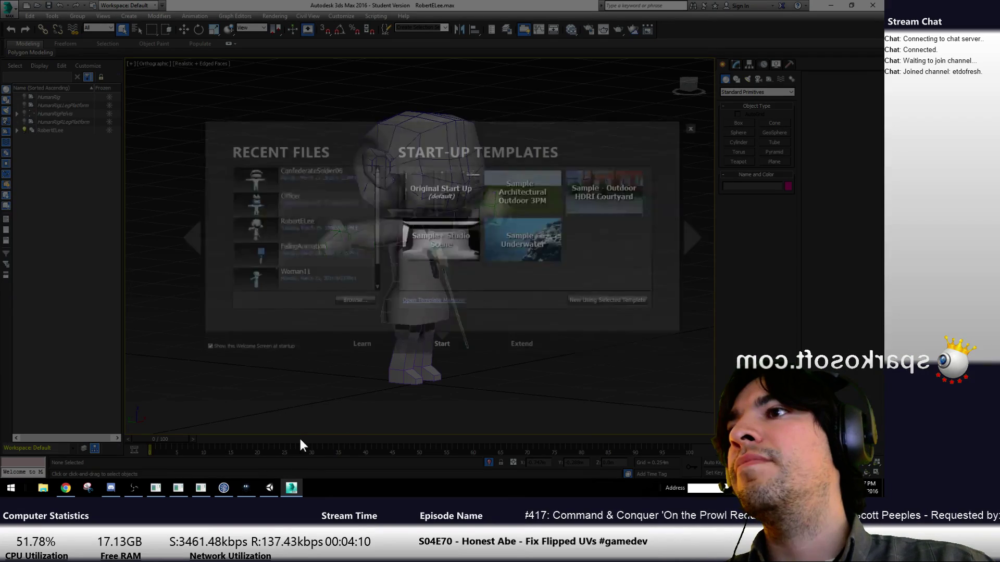
left_click(697, 126)
Orbit to a front view of the character and select the RobertELee object
mouse_move(485, 271)
middle_mouse_down("alt")
mouse_move(492, 280)
mouse_move(470, 274)
middle_mouse_up("alt")
left_click(675, 63)
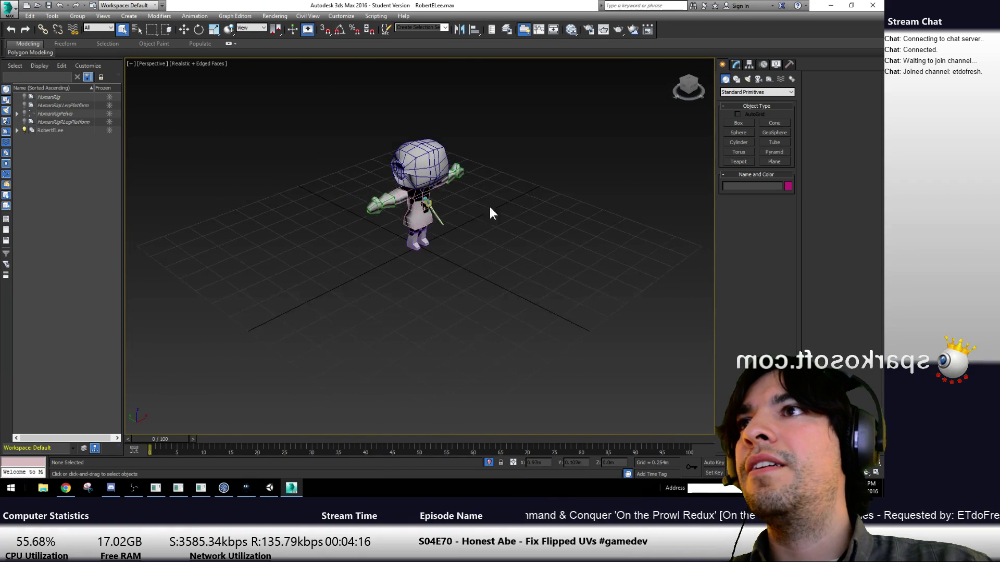
scroll(506, 203, "up", 5)
middle_click_drag(379, 226, 463, 266, "alt")
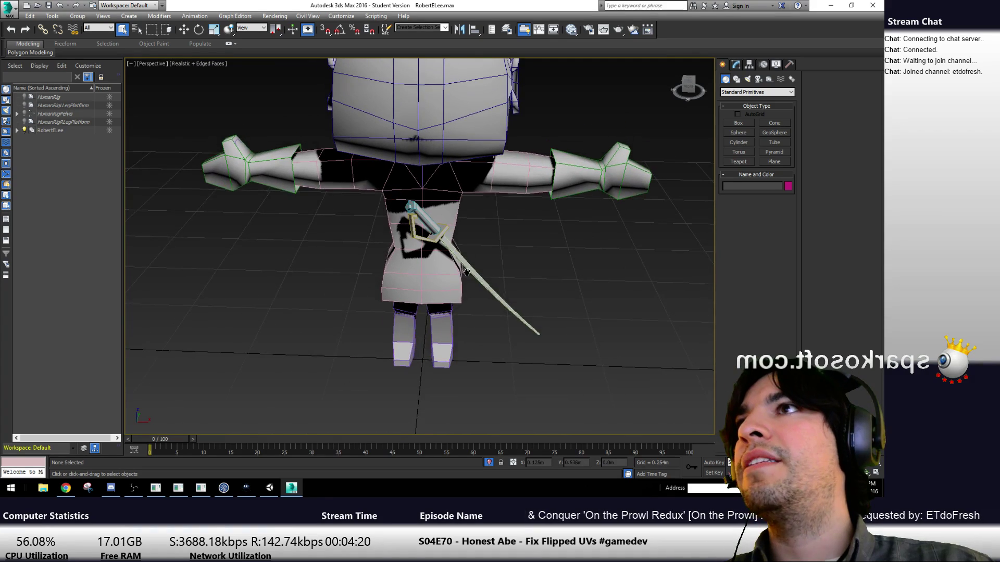
left_click(50, 131)
right_click(52, 131)
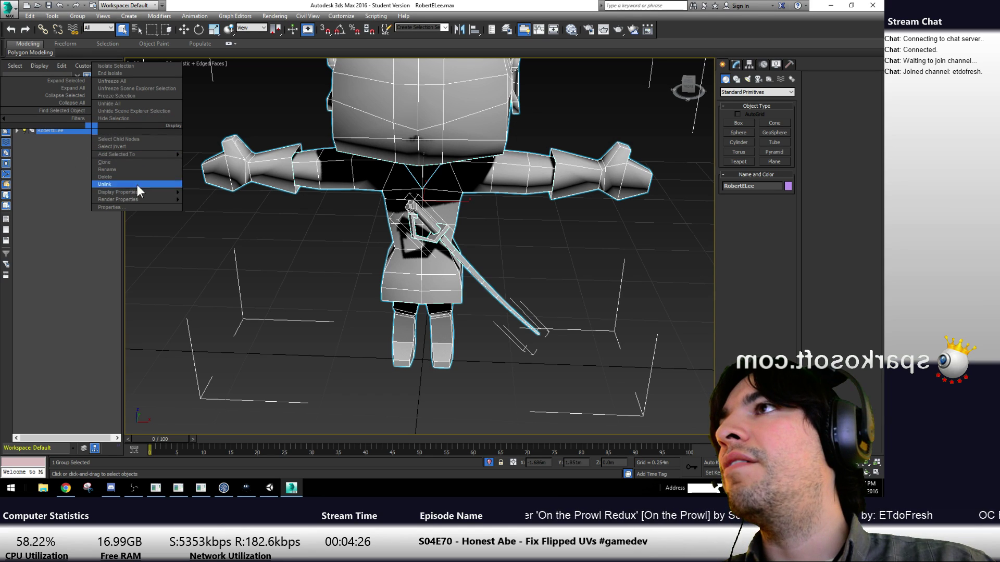
left_click(29, 194)
left_click(77, 16)
Open the RobertELee group and open RightGlove's Unwrap UVW in the UV editor
left_click(86, 51)
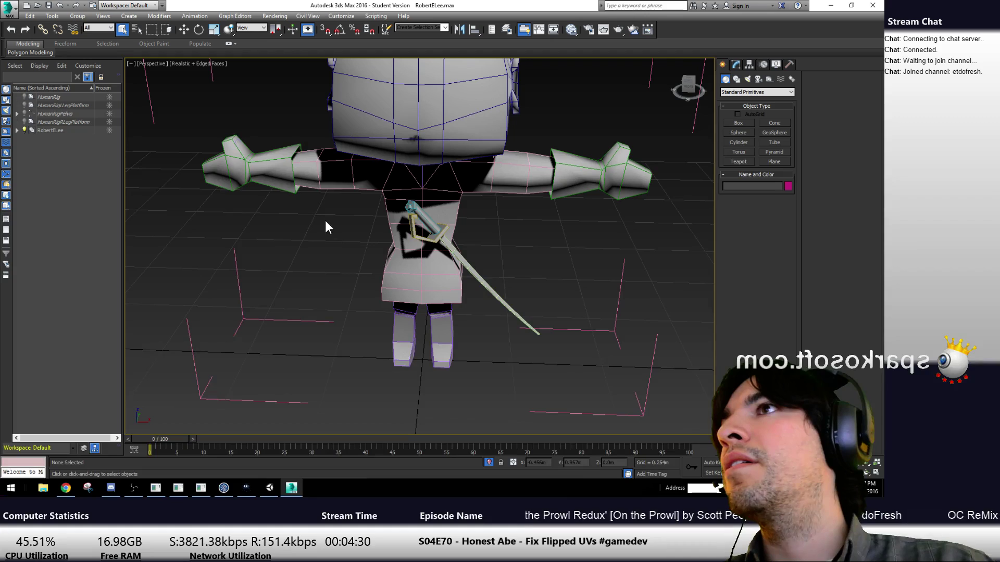
left_click(250, 167)
left_click(736, 64)
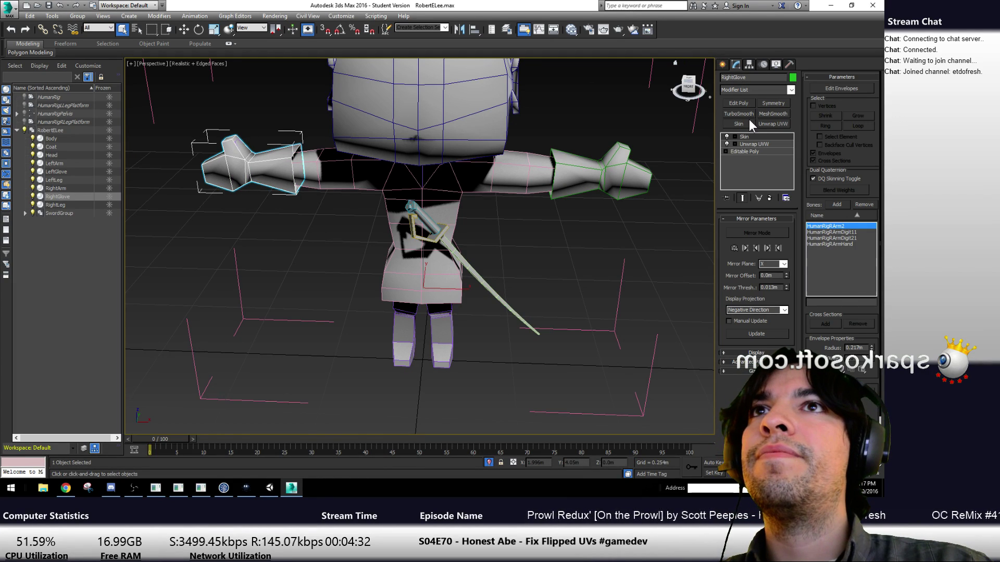
left_click(752, 145)
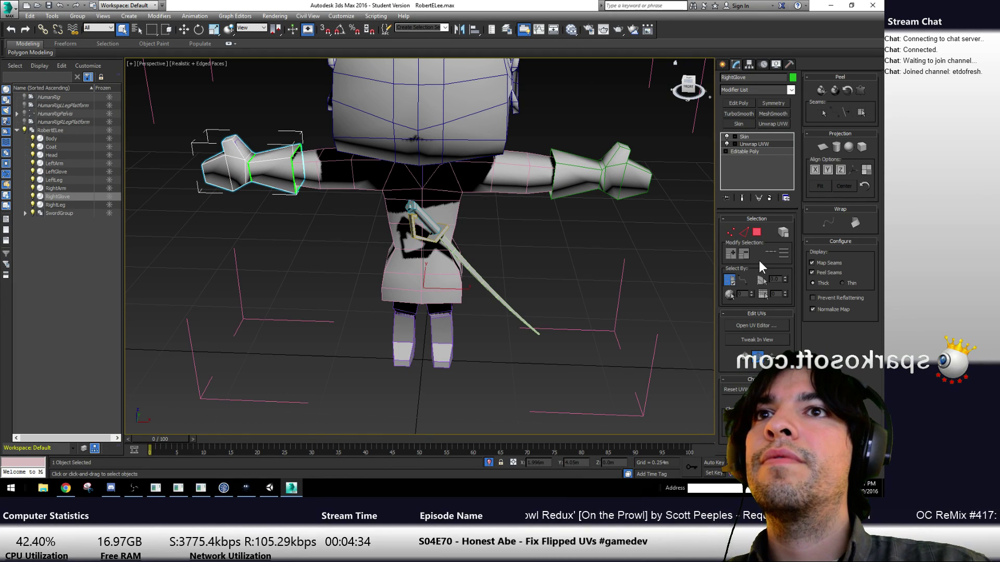
left_click(758, 326)
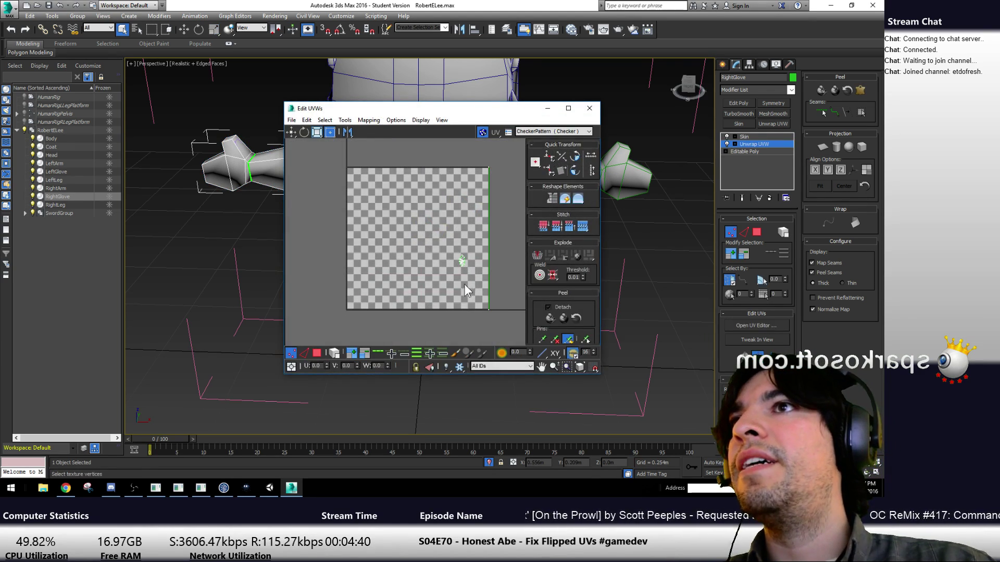
Select all of the right glove's UV polygons and orbit around the glove
scroll(420, 270, "up", 3)
middle_click_drag(443, 270, 325, 272)
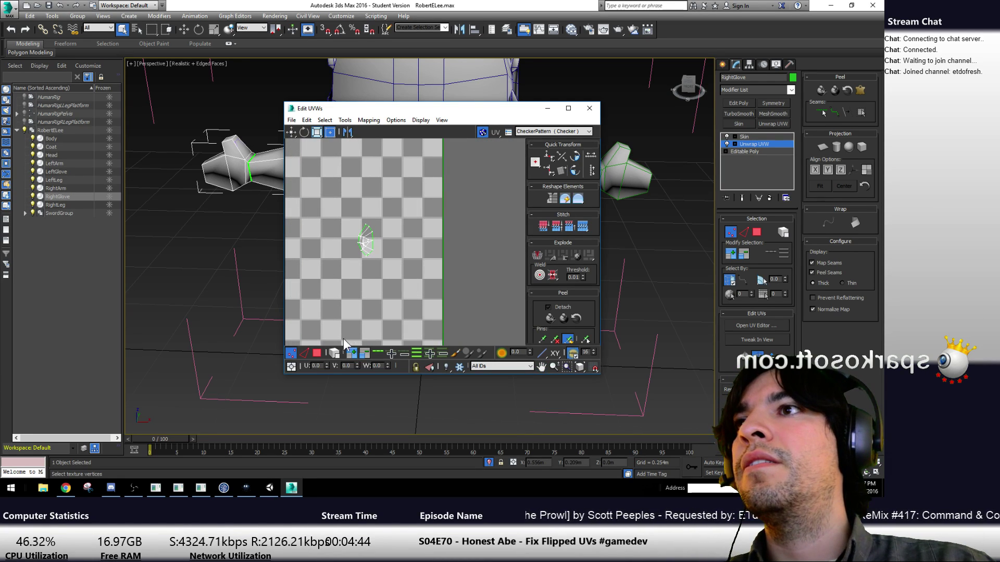
left_click(316, 354)
left_click(366, 240)
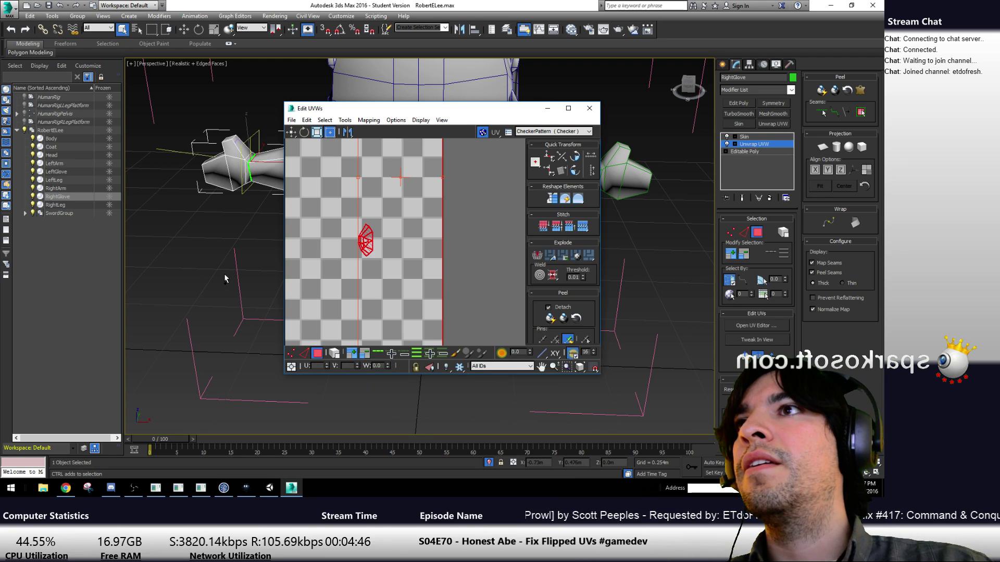
middle_click_drag(291, 249, 205, 251, "alt")
scroll(205, 251, "up", 3)
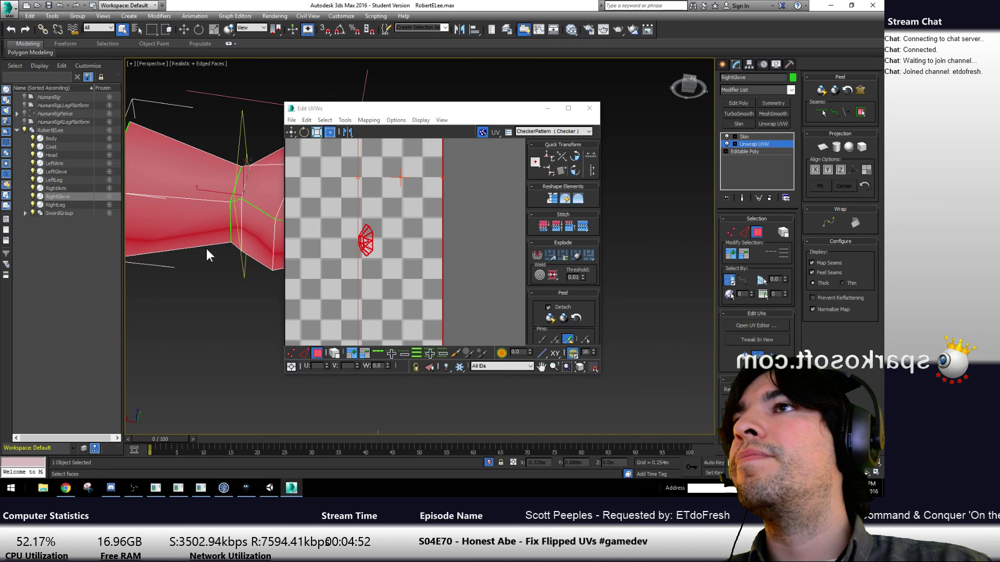
middle_click_drag(245, 291, 217, 280, "alt")
scroll(238, 308, "down", 5)
left_click(235, 258)
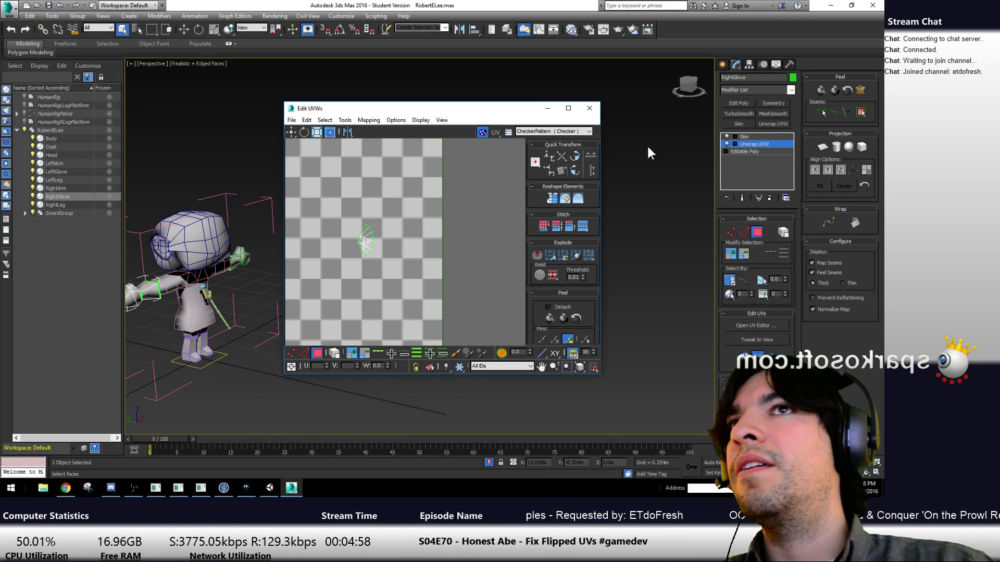
Check LeftGlove's UV layout in the Edit UVWs window, then close it
left_click(764, 138)
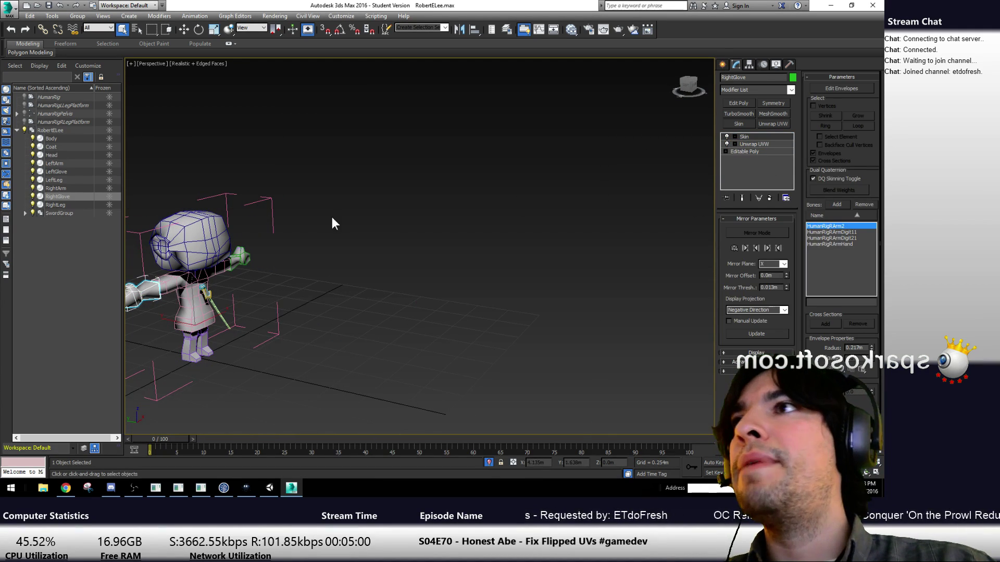
left_click(241, 252)
left_click(750, 144)
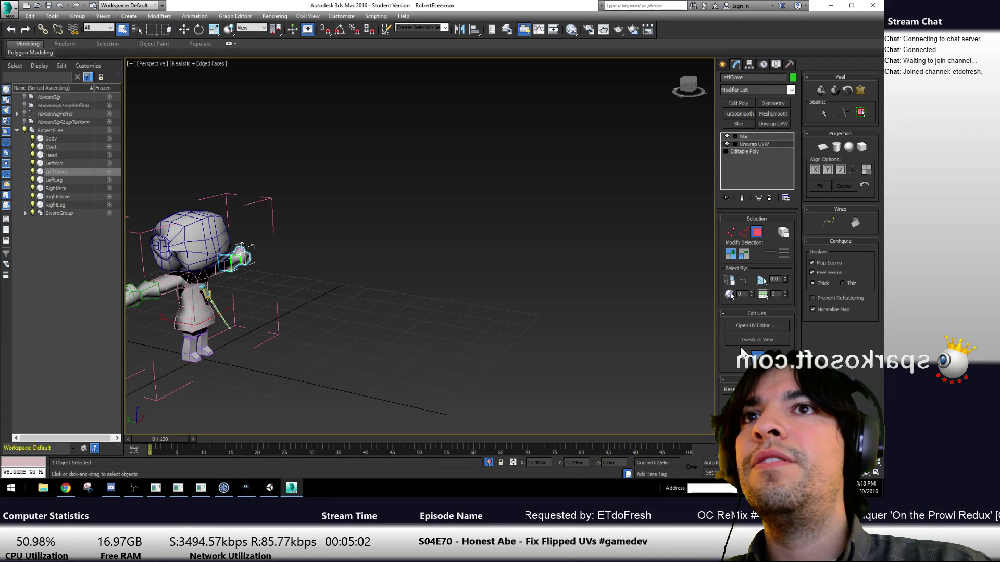
left_click(756, 325)
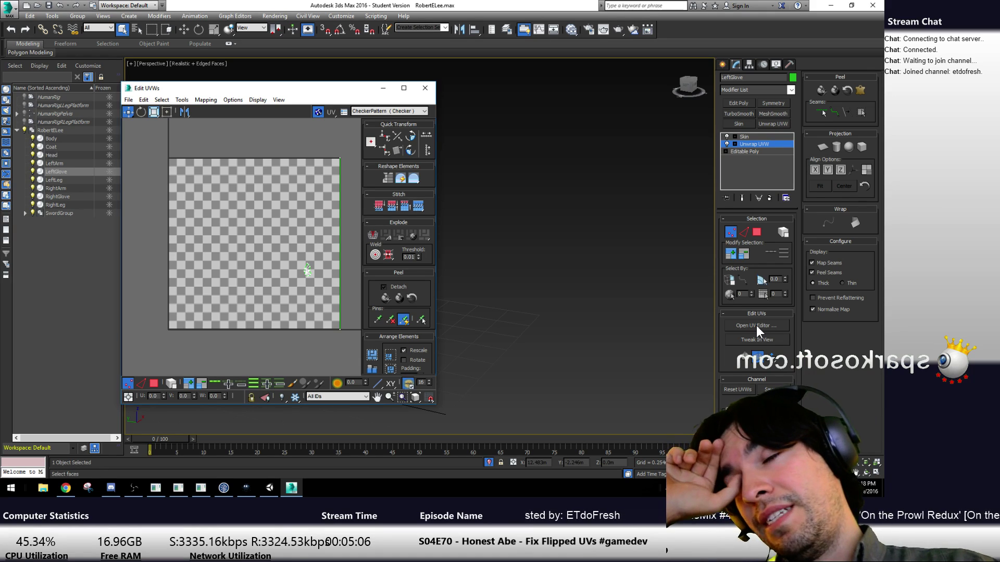
left_click(428, 89)
middle_click_drag(357, 179, 298, 223, "alt")
scroll(322, 232, "up", 5)
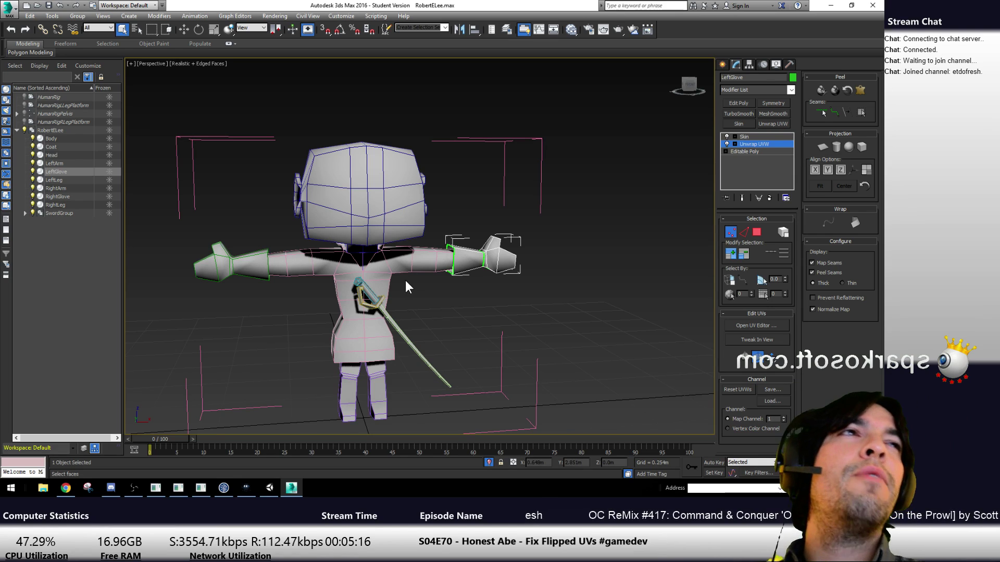
Add one shared Unwrap UVW to both gloves and move it below Skin on each
left_click(64, 197, "ctrl")
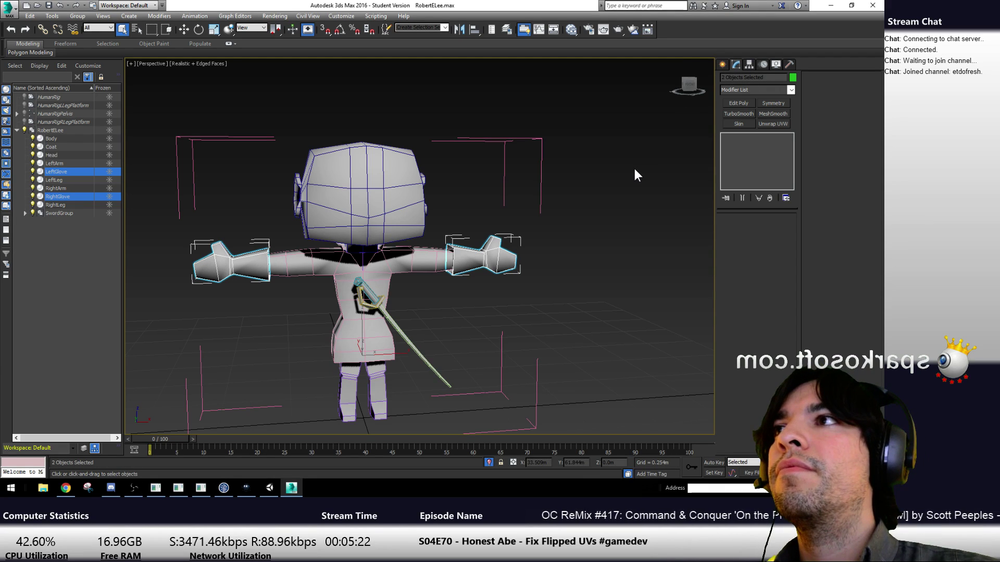
left_click(773, 124)
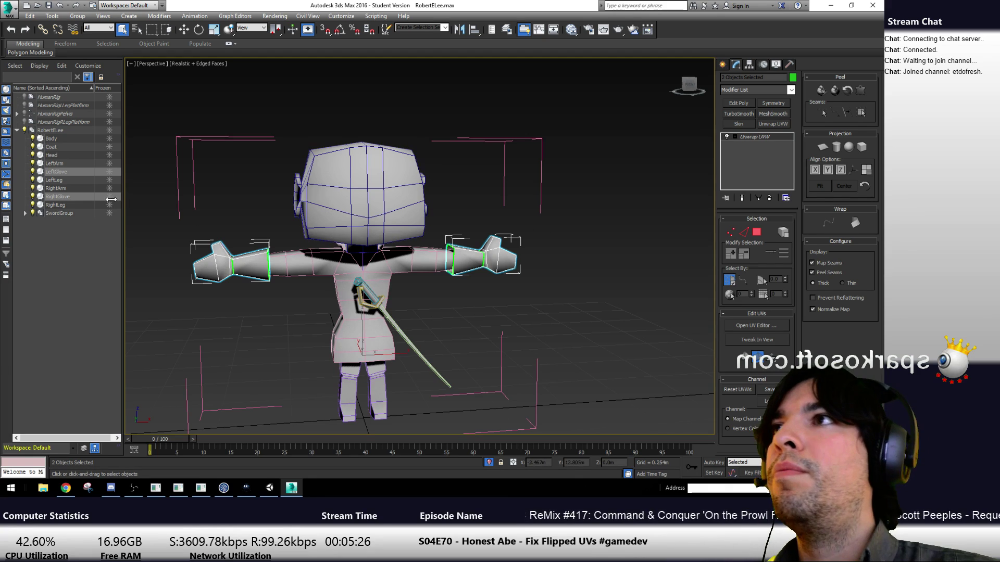
left_click(77, 225)
left_click(55, 172)
left_click_drag(754, 137, 757, 153)
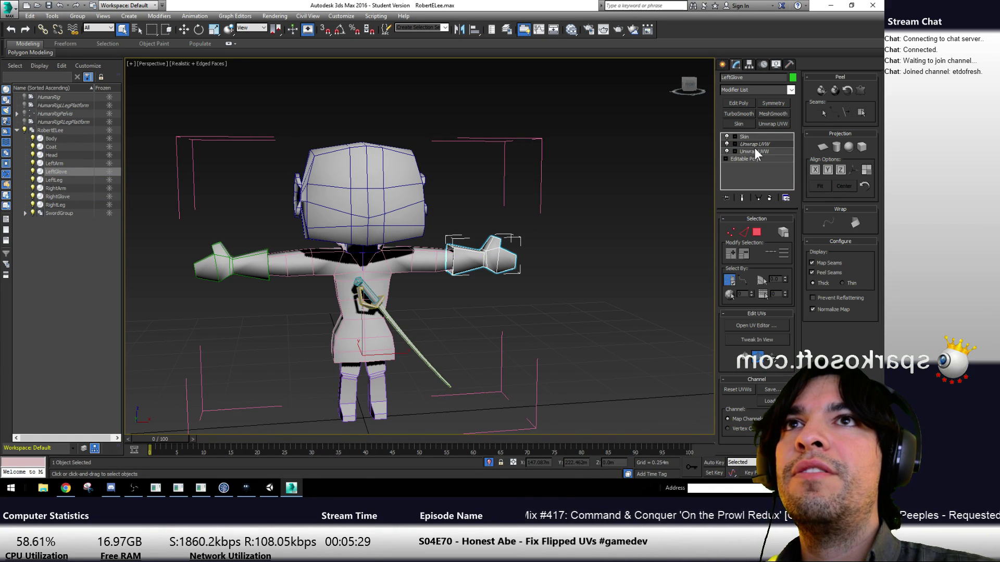
left_click(63, 197)
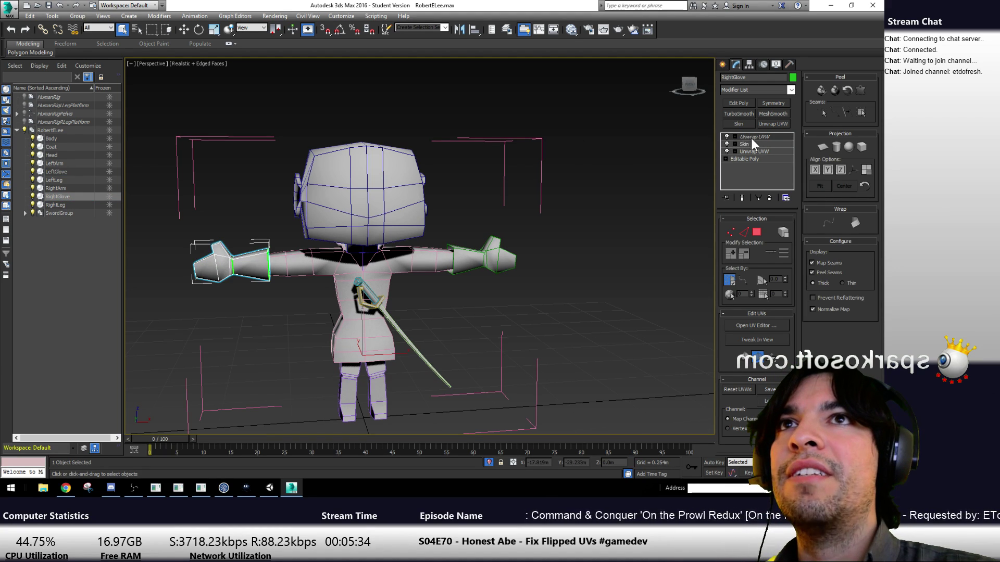
left_click_drag(758, 149, 761, 153)
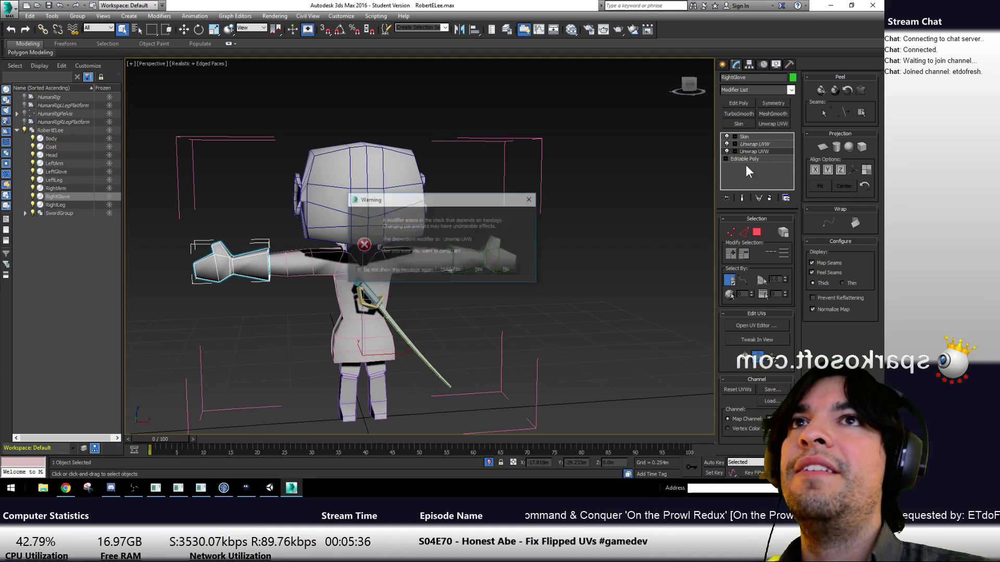
left_click(479, 270)
left_click(482, 279)
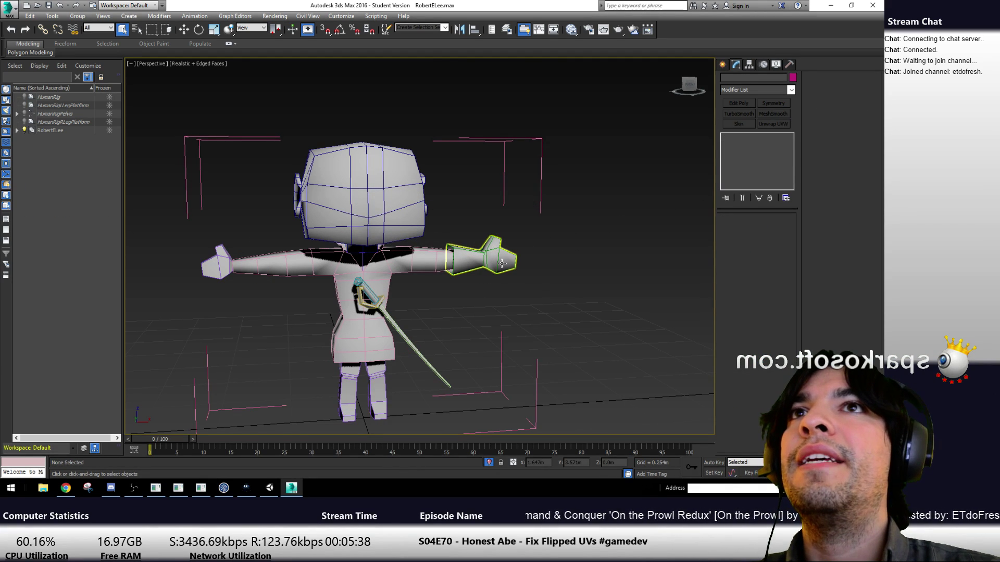
Delete the old separate Unwrap UVW modifier from the right and left gloves
left_click(502, 263)
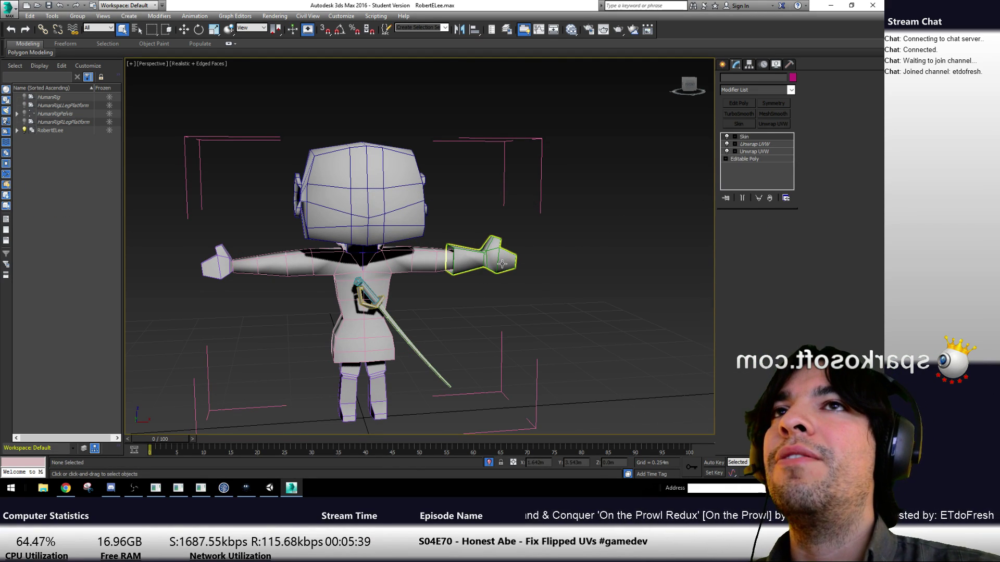
left_click(764, 151)
left_click(488, 269)
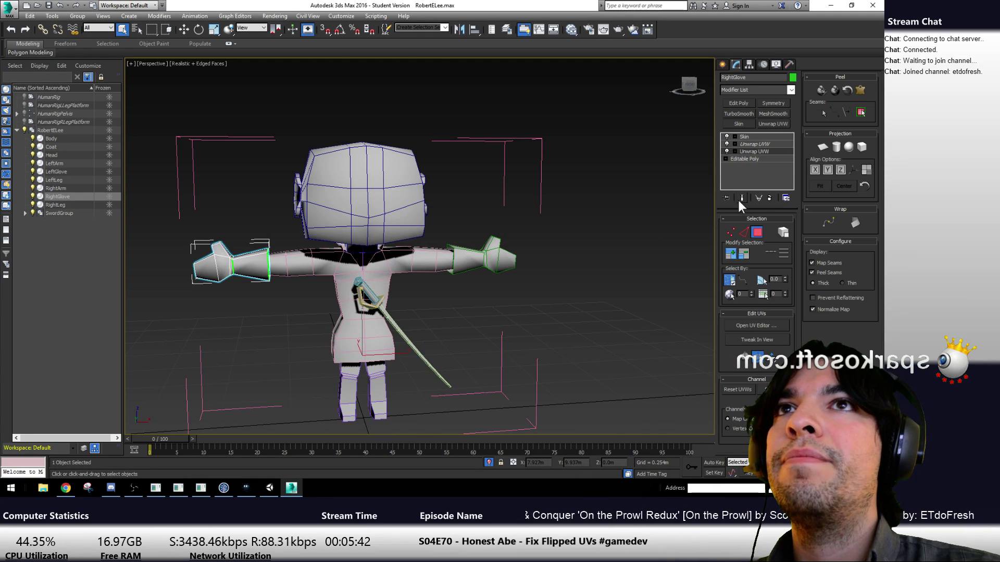
left_click(769, 198)
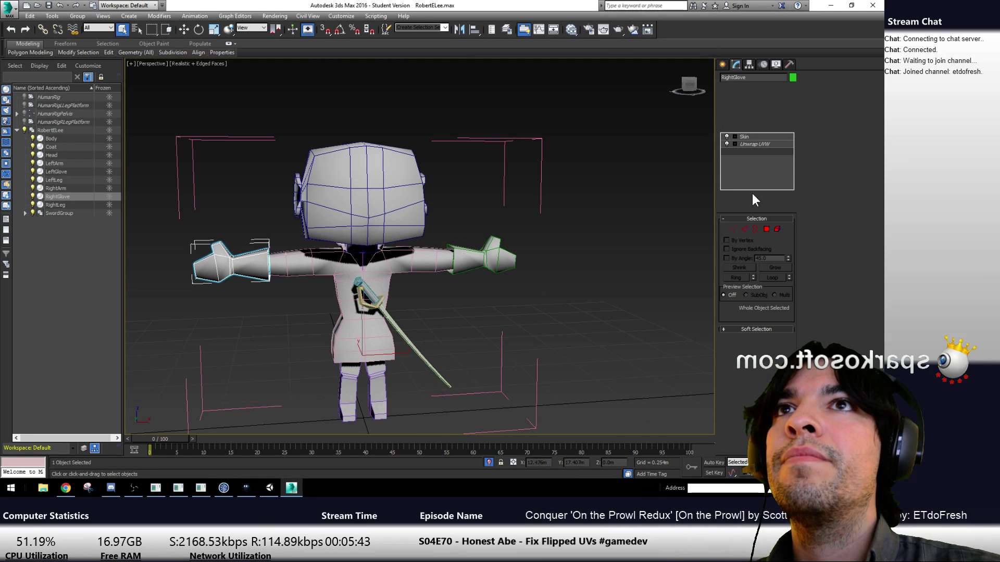
left_click(61, 171)
left_click(757, 150)
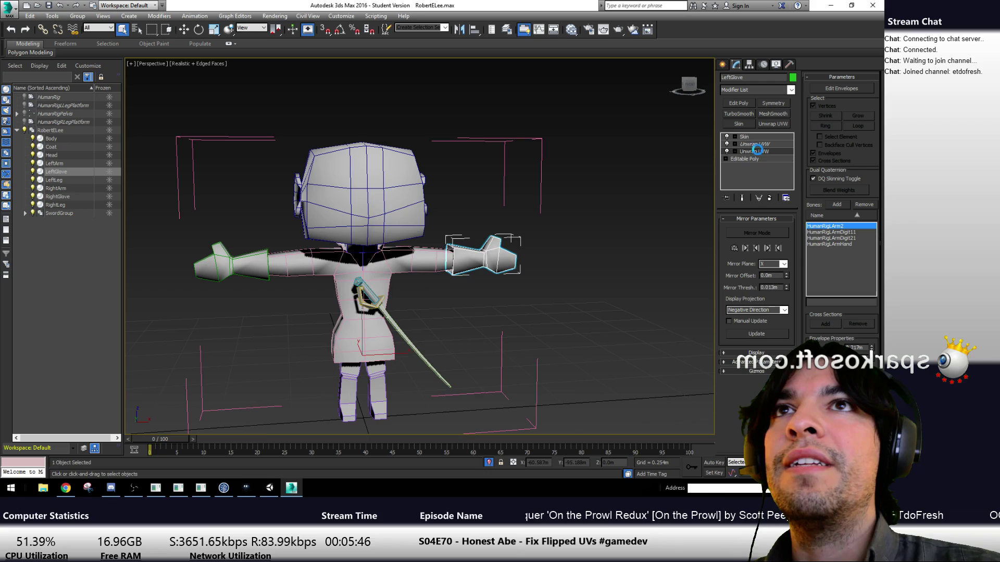
left_click(490, 271)
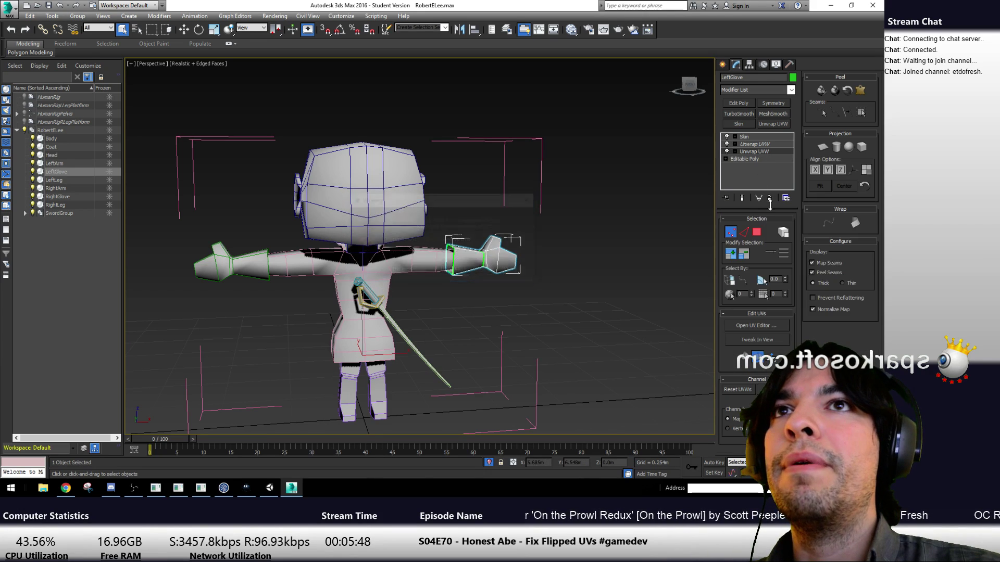
left_click(768, 198)
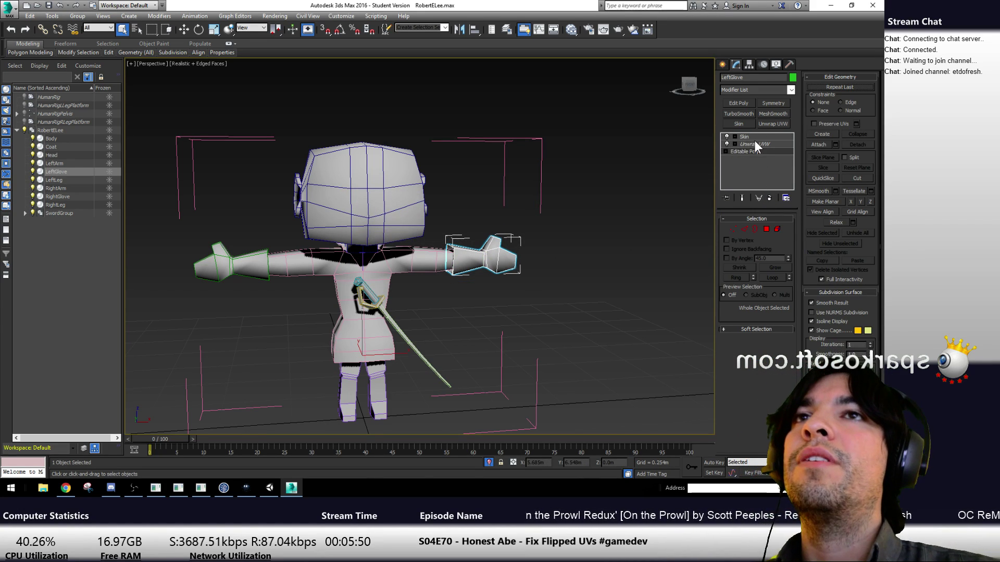
Open the Edit UVWs editor for both gloves and view the character from behind
left_click(61, 196, "ctrl")
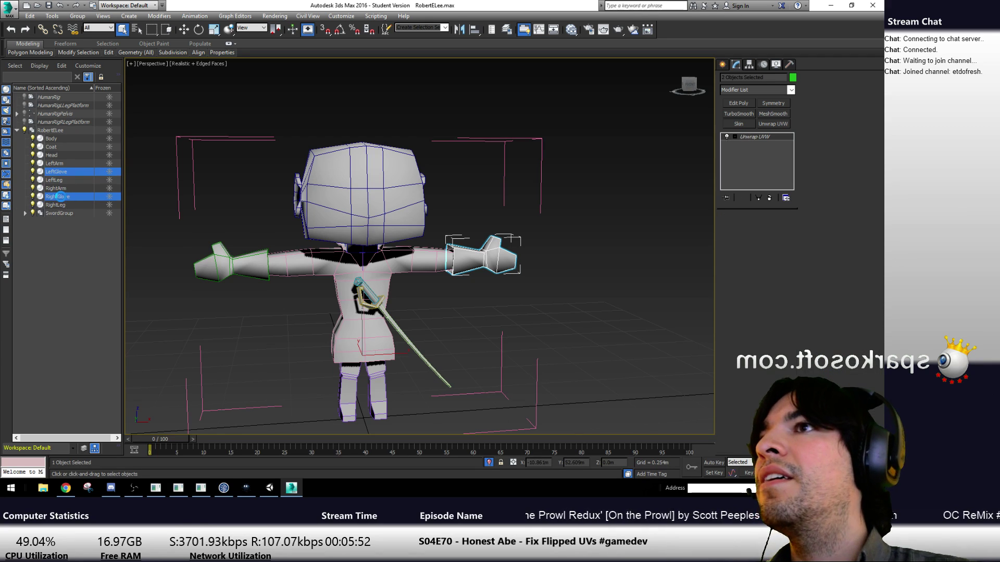
left_click(757, 325)
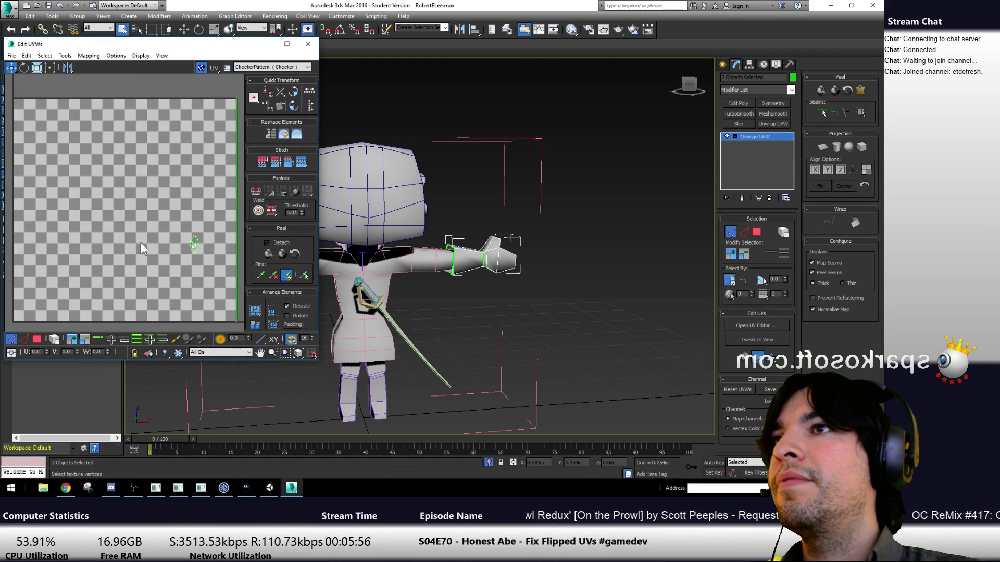
middle_click_drag(463, 265, 532, 268)
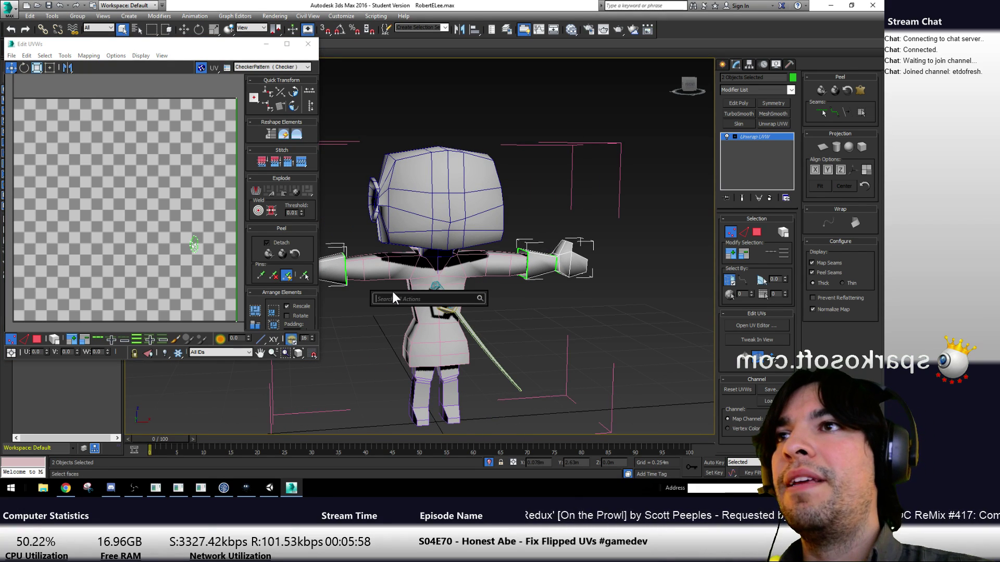
right_click(392, 291)
left_click(461, 323)
middle_click_drag(461, 323, 492, 301, "alt")
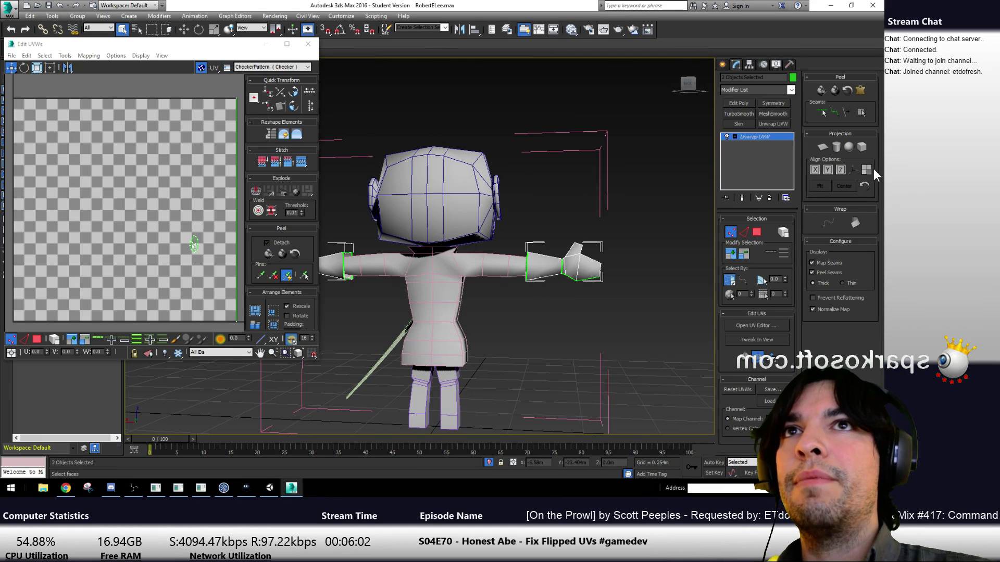
Apply a realigned planar projection to the gloves' polygons
left_click(757, 232)
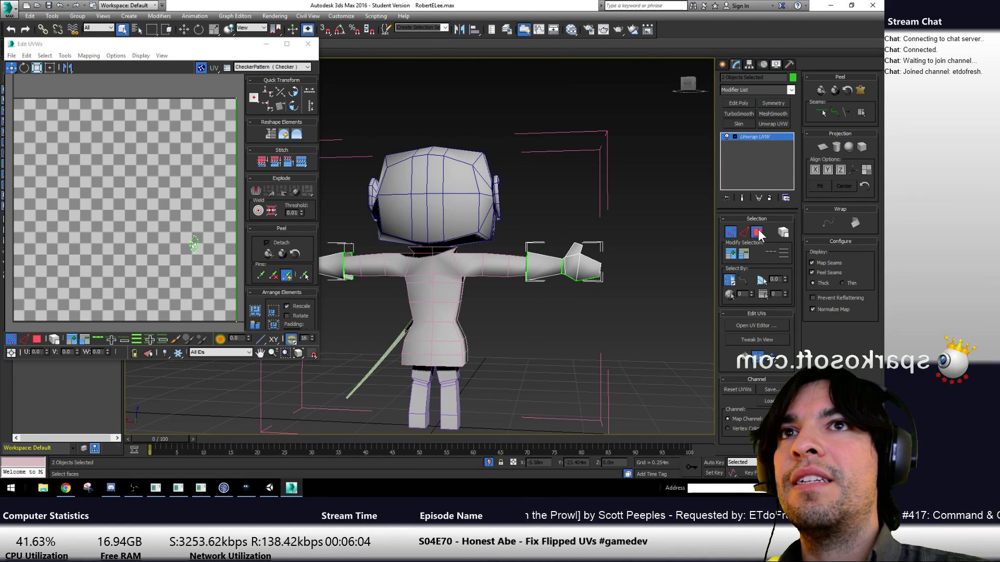
left_click(823, 147)
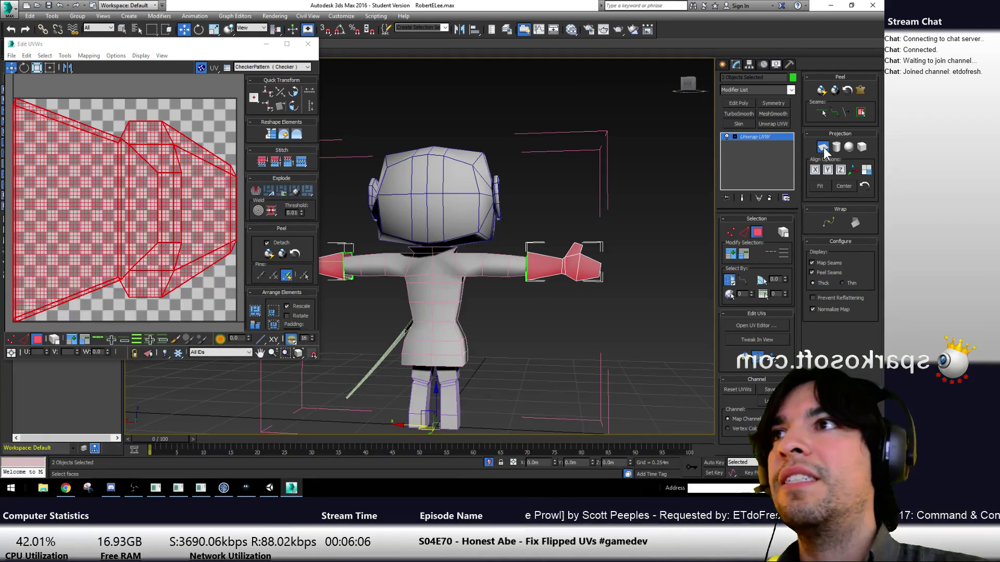
left_click(841, 169)
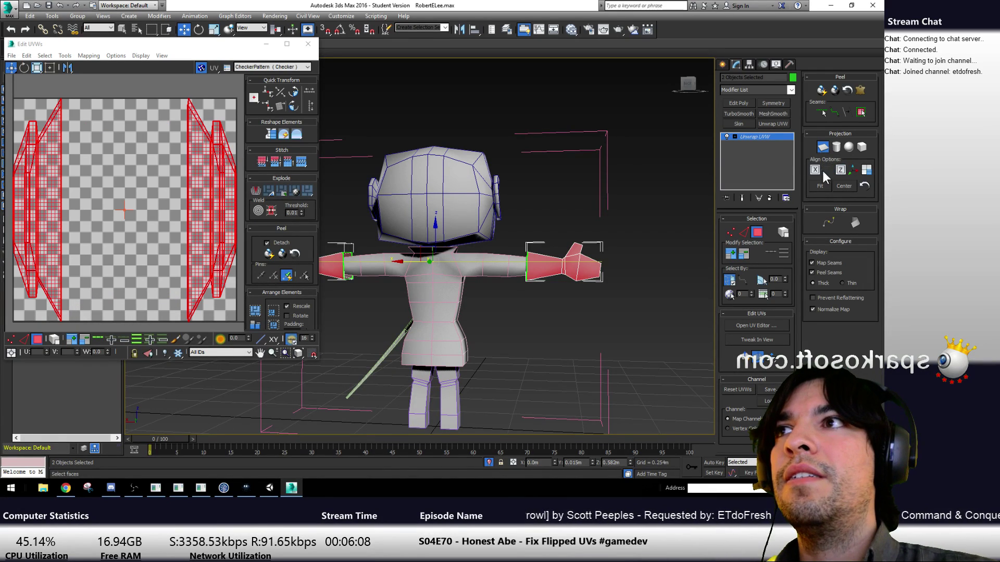
scroll(523, 277, "up", 5)
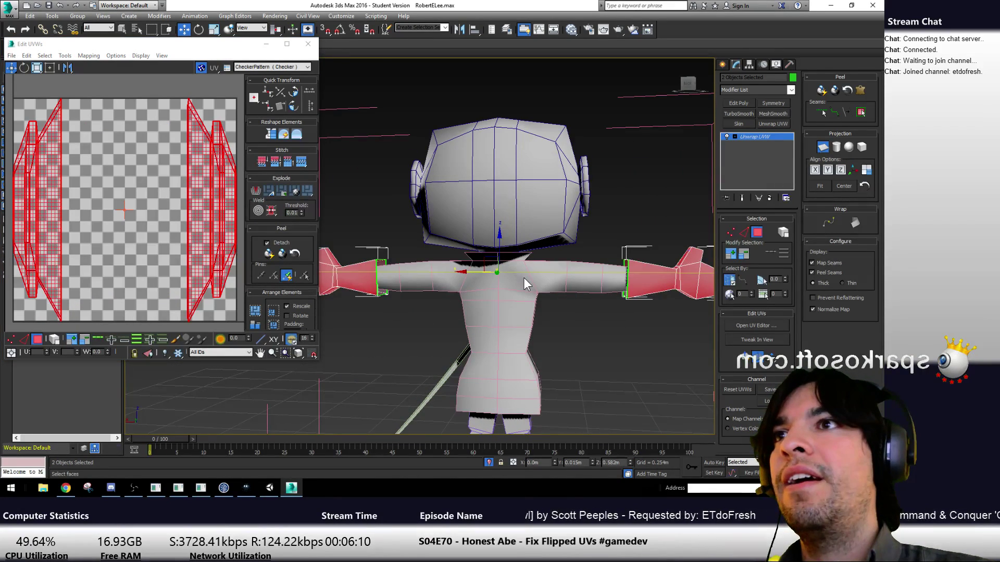
middle_click_drag(625, 316, 571, 310)
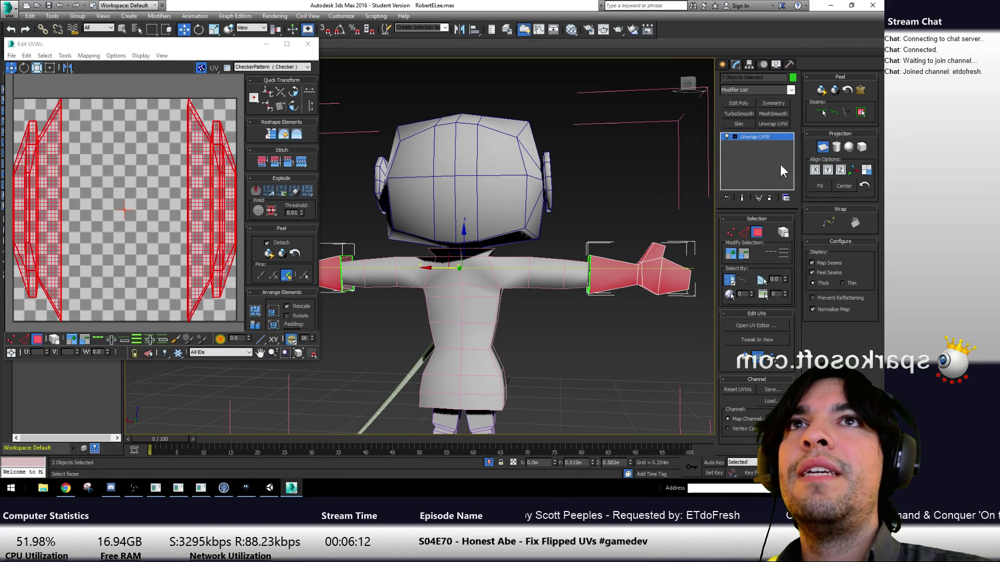
Turn on Point-to-Point Seams and orbit to inspect the gloves from behind
left_click(833, 112)
middle_click_drag(656, 239, 610, 198, "alt")
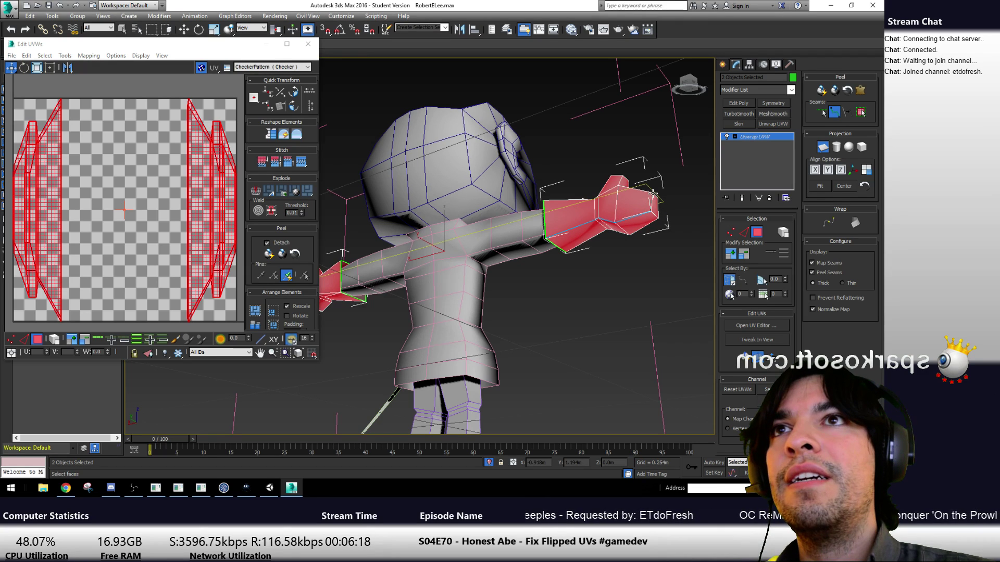
middle_click_drag(594, 230, 495, 225, "alt")
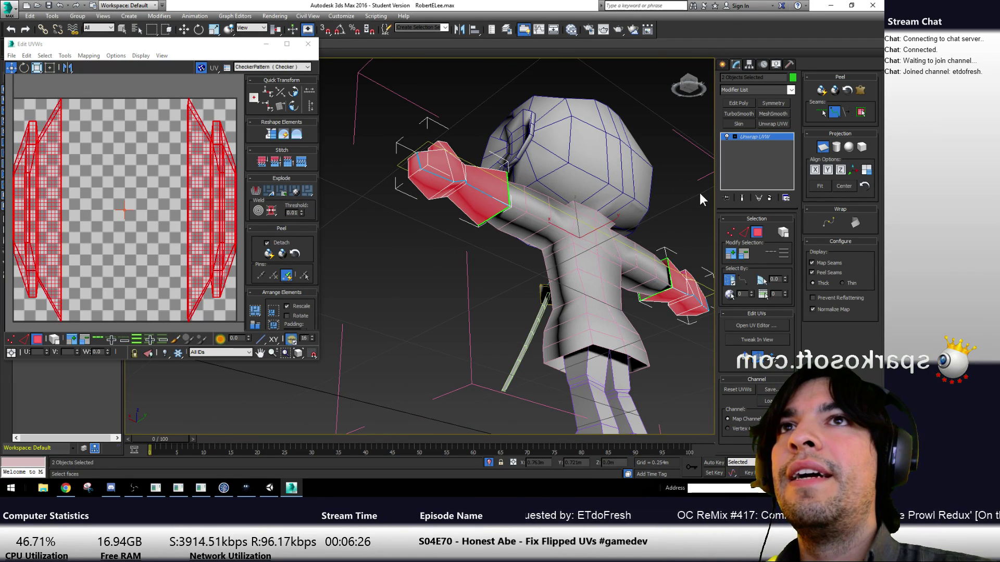
key("alt")
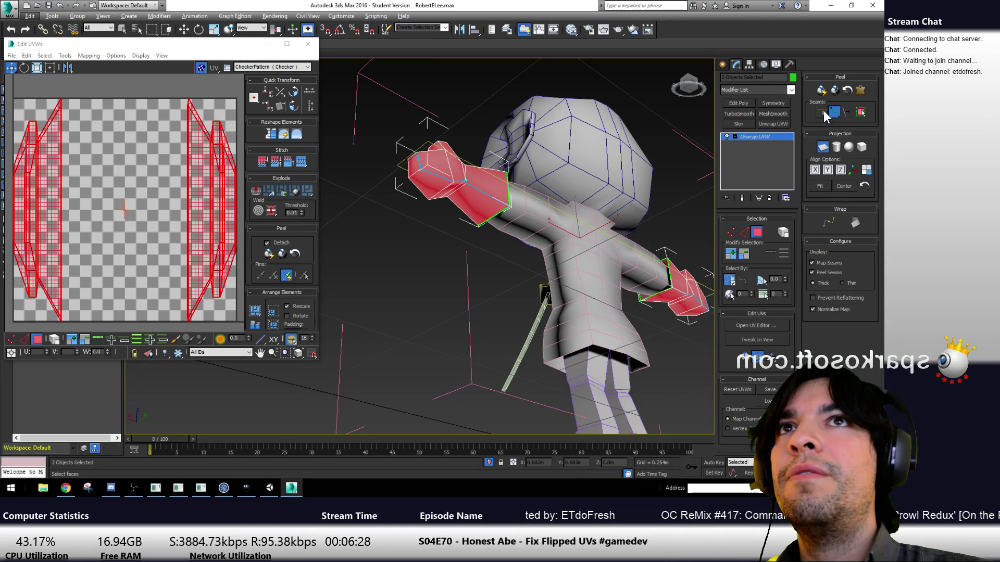
Pelt/peel the glove UVs into flat shells
left_click(821, 91)
scroll(198, 218, "down", 3)
scroll(190, 235, "up", 2)
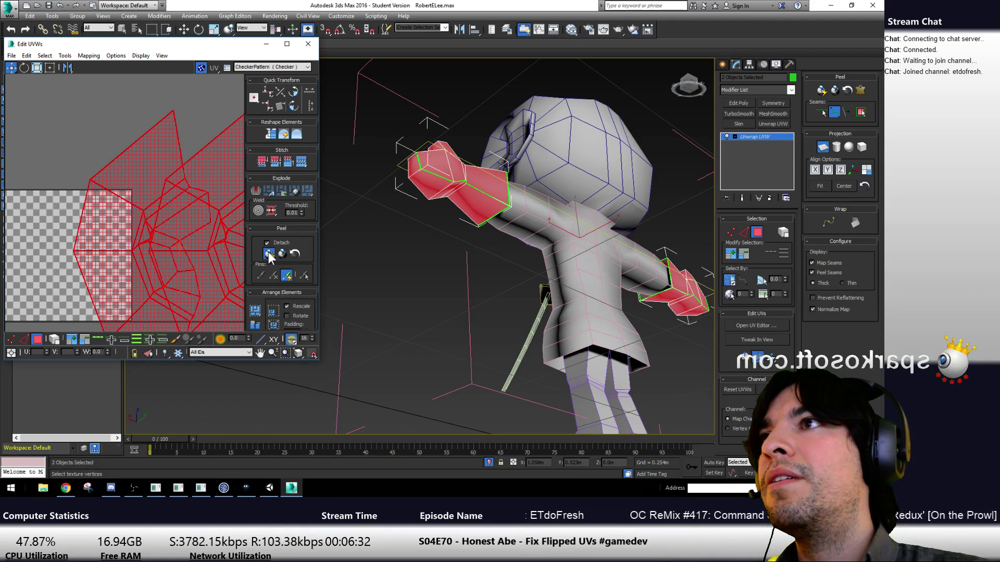
scroll(152, 266, "down", 4)
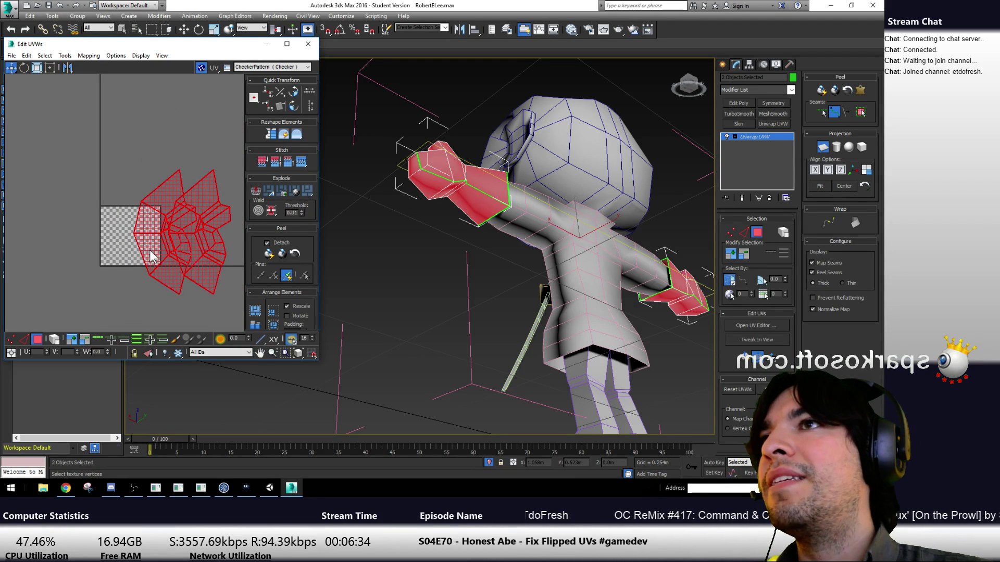
With Select By Element on, move each glove shell onto the texture square
left_click(54, 341)
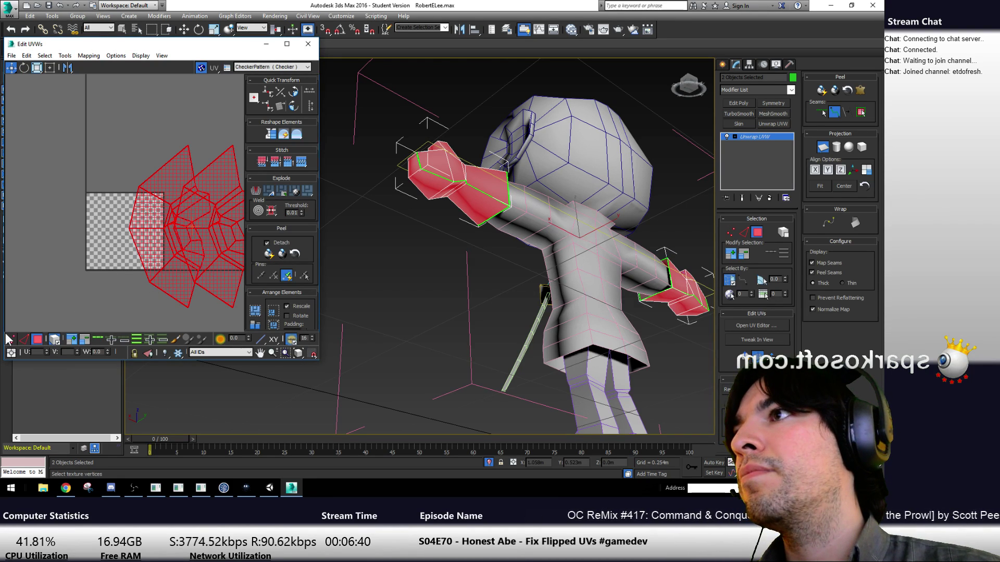
left_click(191, 281)
left_click(192, 238)
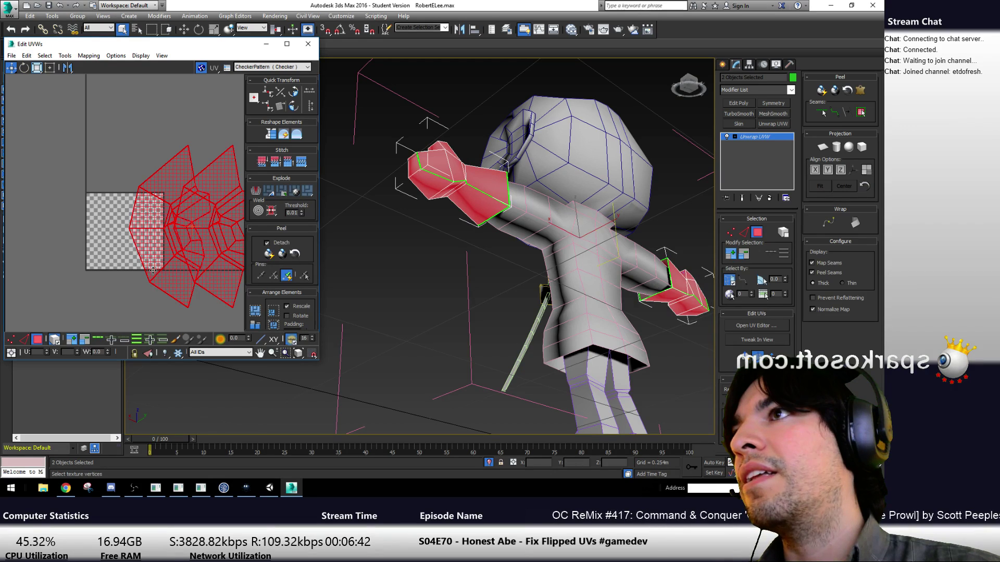
left_click(139, 296)
left_click(154, 278)
left_click_drag(165, 292, 80, 290)
left_click(182, 258)
left_click_drag(181, 257, 162, 261)
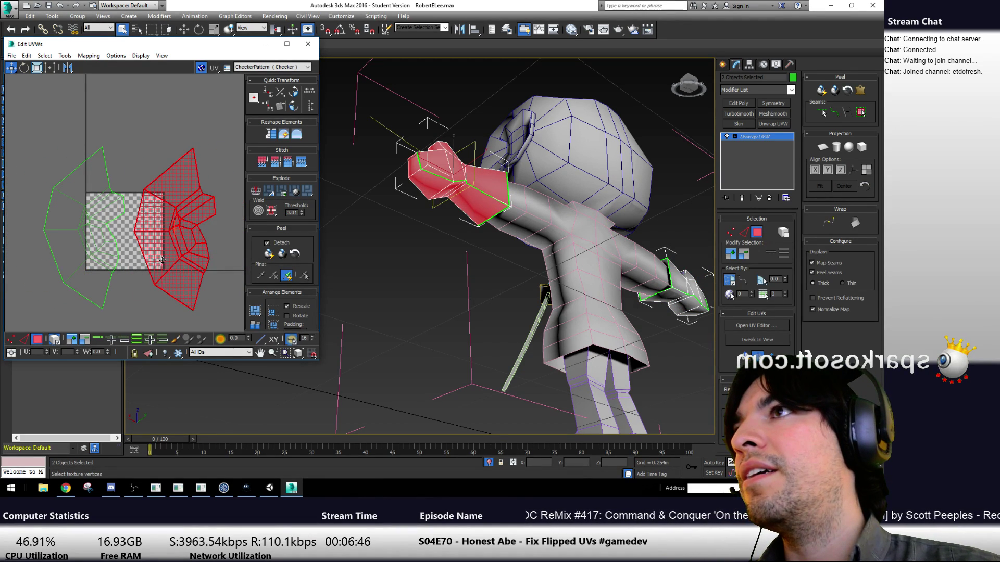
Reset the viewport to a centred front view of the character with the ViewCube
left_click_drag(689, 96, 687, 89)
left_click(688, 95)
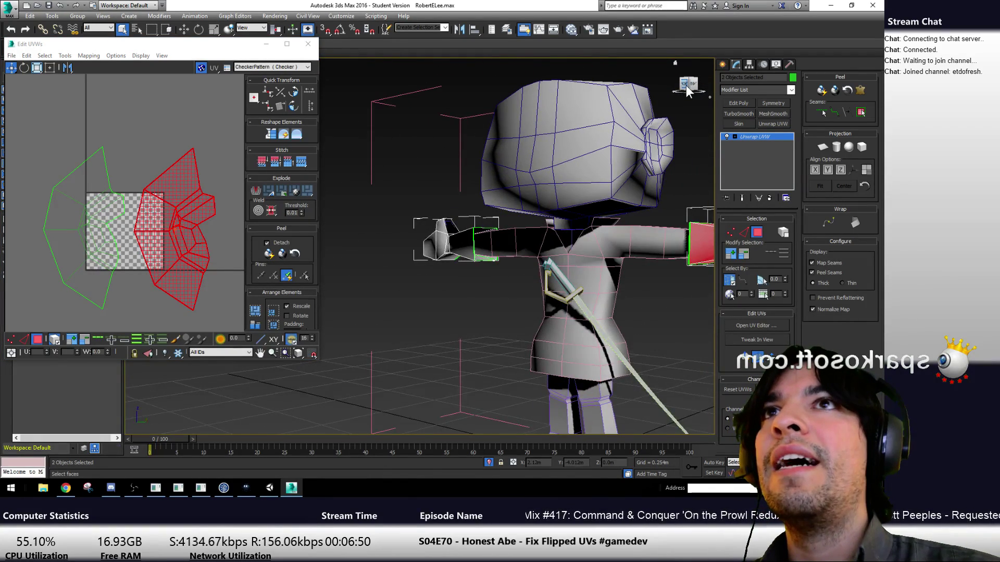
middle_click_drag(512, 150, 499, 167)
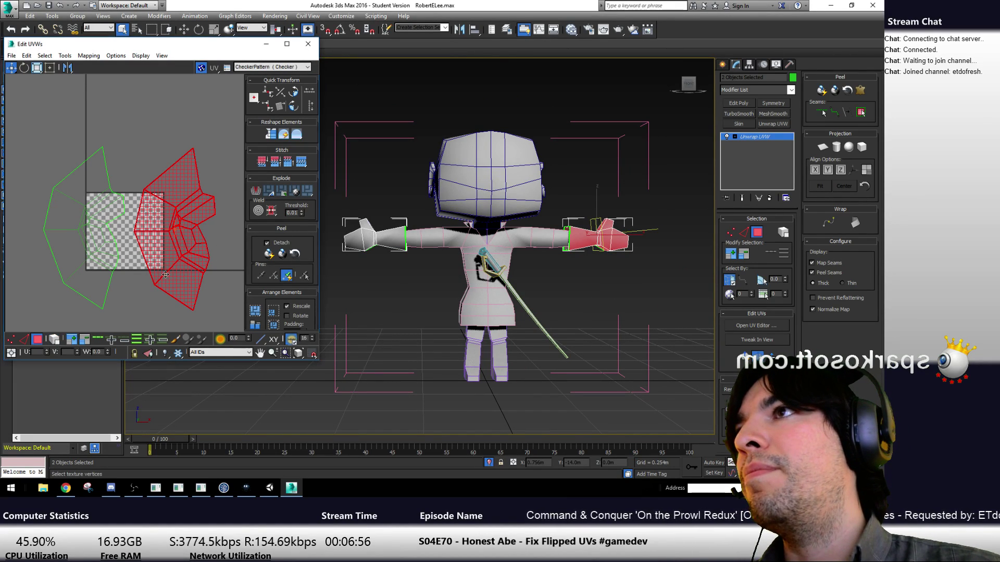
Select the left glove's UV shell by element and mirror it horizontally
left_click(158, 219)
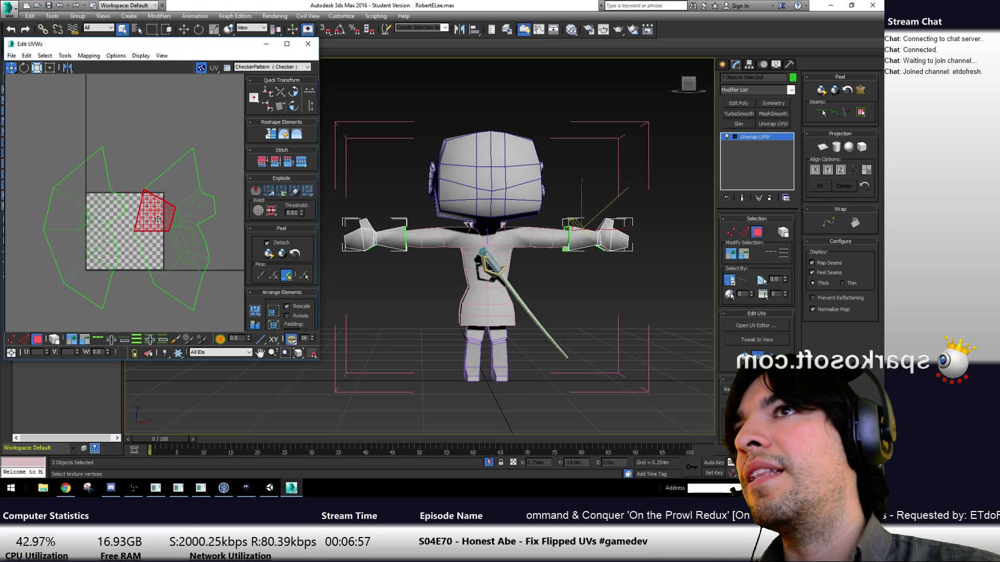
left_click(157, 245)
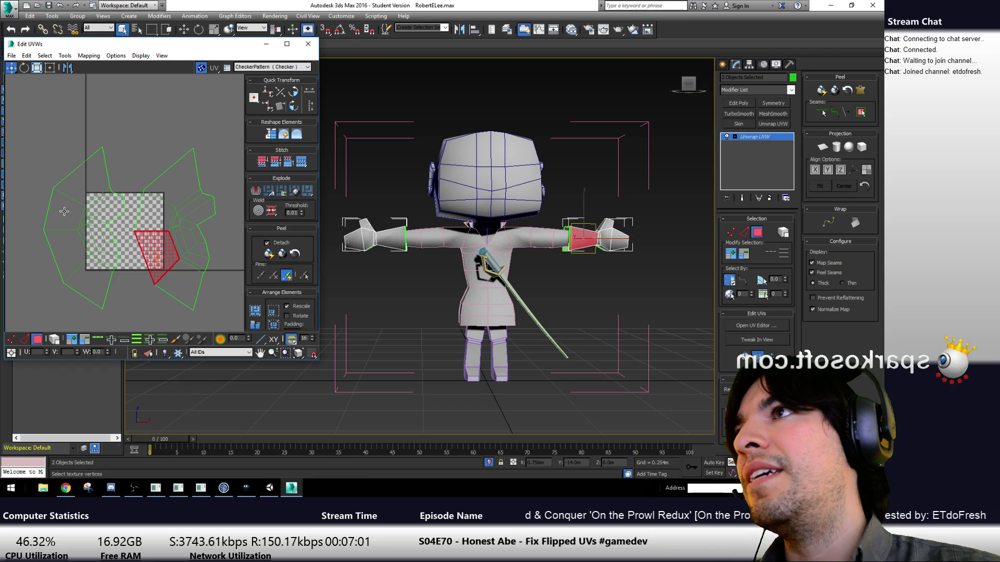
left_click(50, 340)
left_click(58, 253)
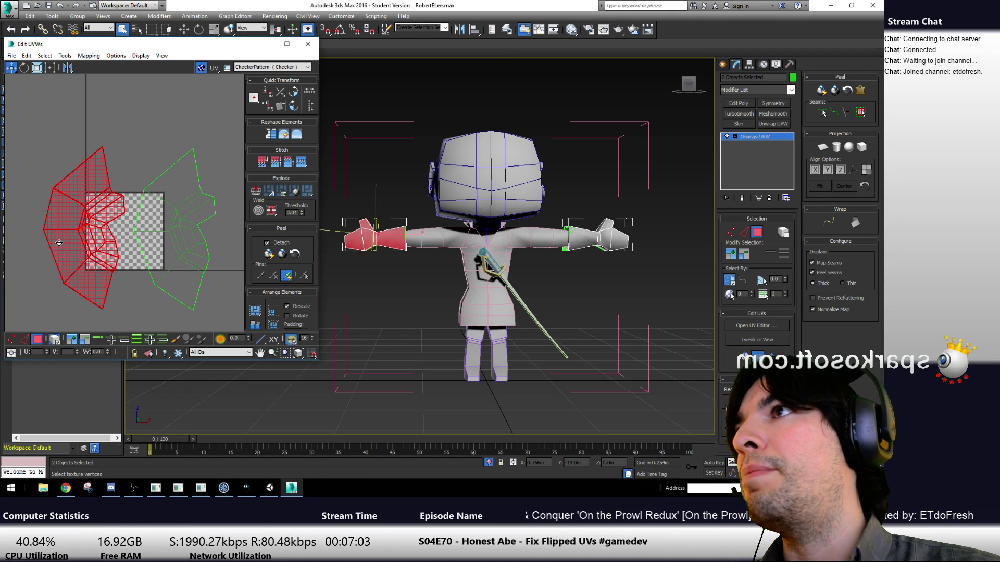
left_click(67, 68)
left_click(137, 131)
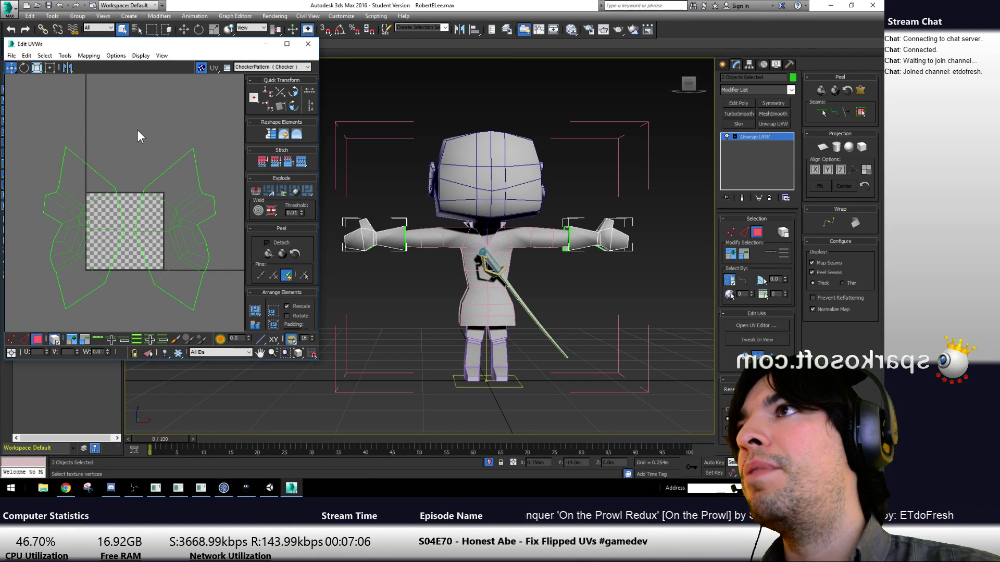
Select all UV shells, zoom in and switch to Vertex mode
key("ctrl+a")
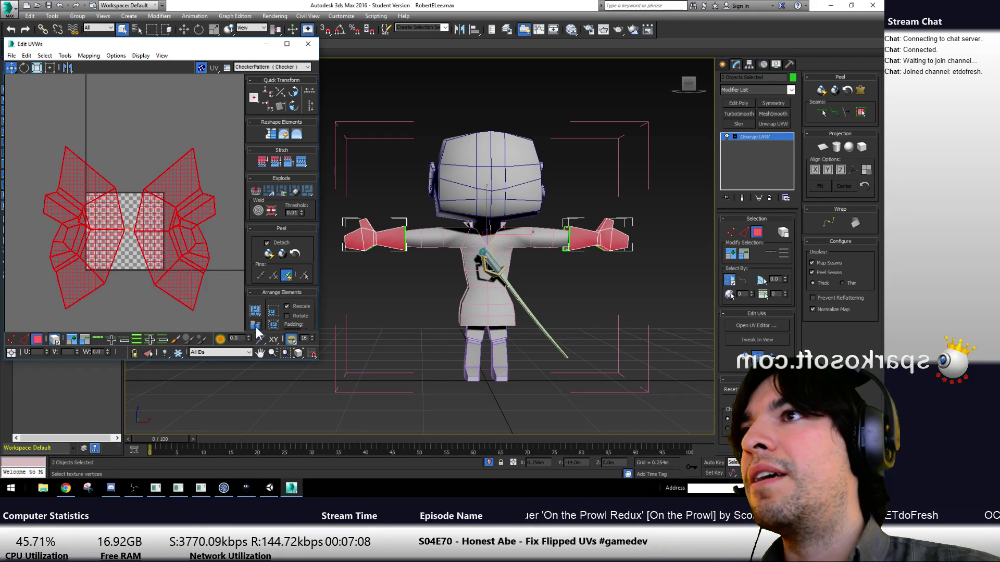
scroll(177, 245, "up", 6)
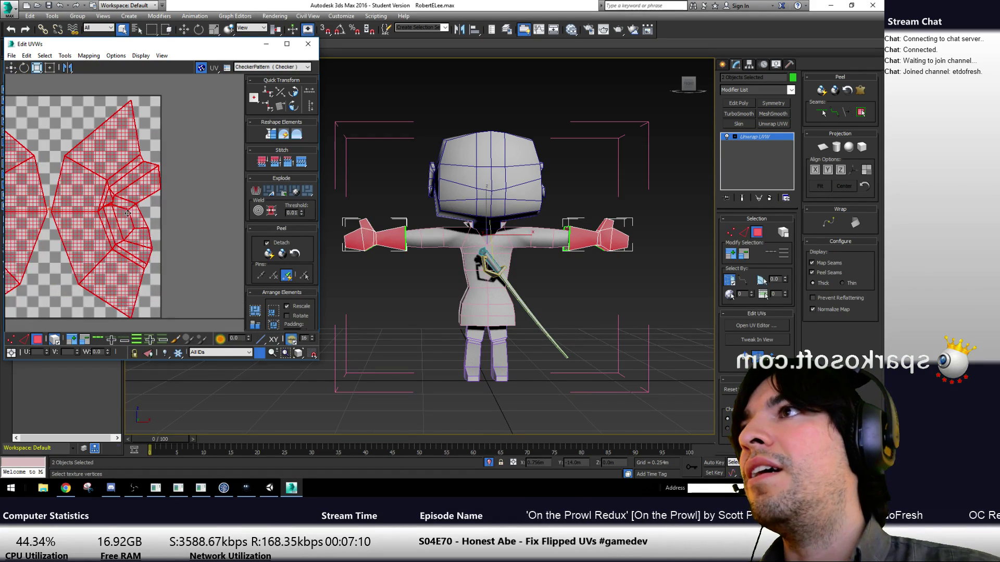
scroll(165, 214, "up", 8)
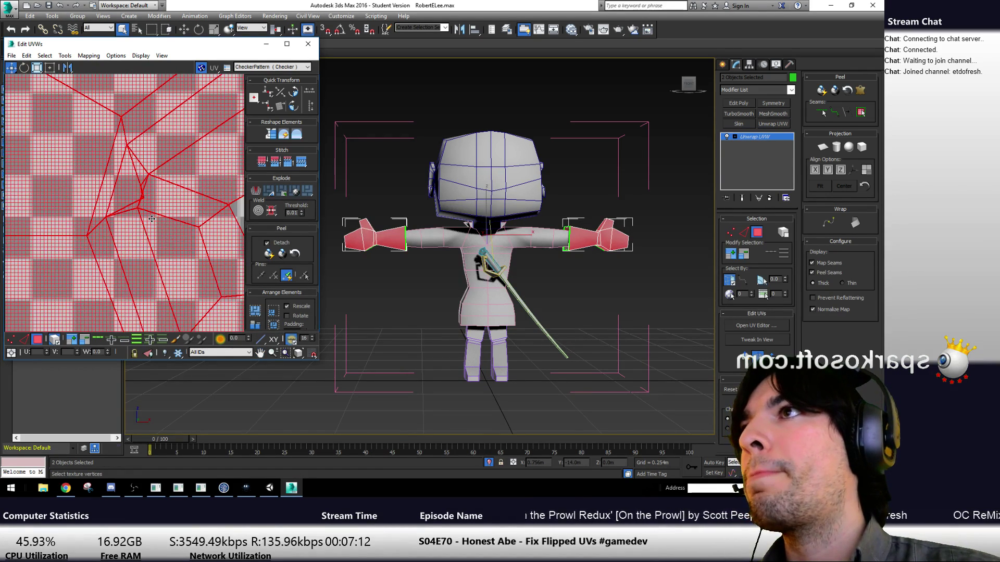
scroll(157, 213, "up", 3)
scroll(174, 220, "up", 3)
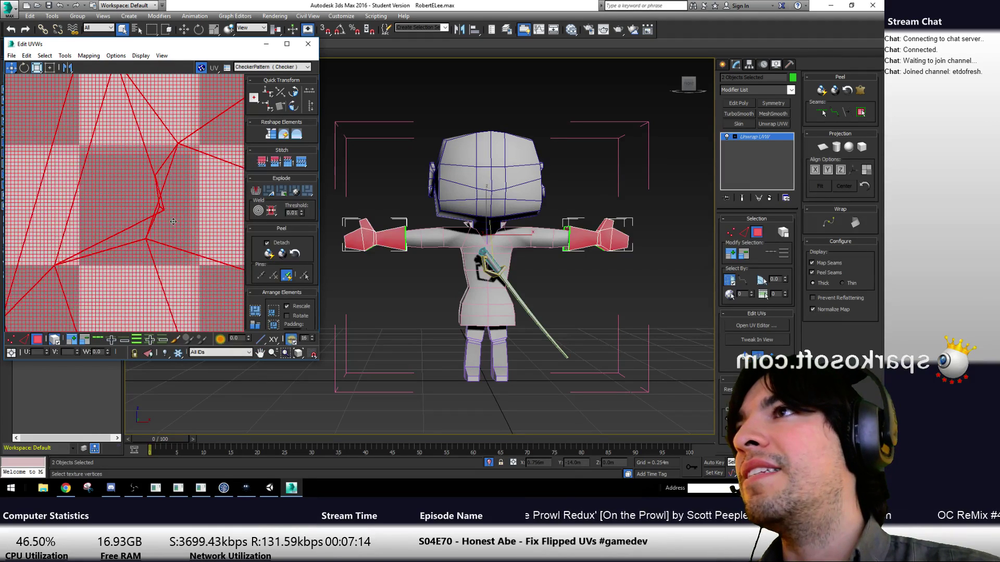
left_click(10, 340)
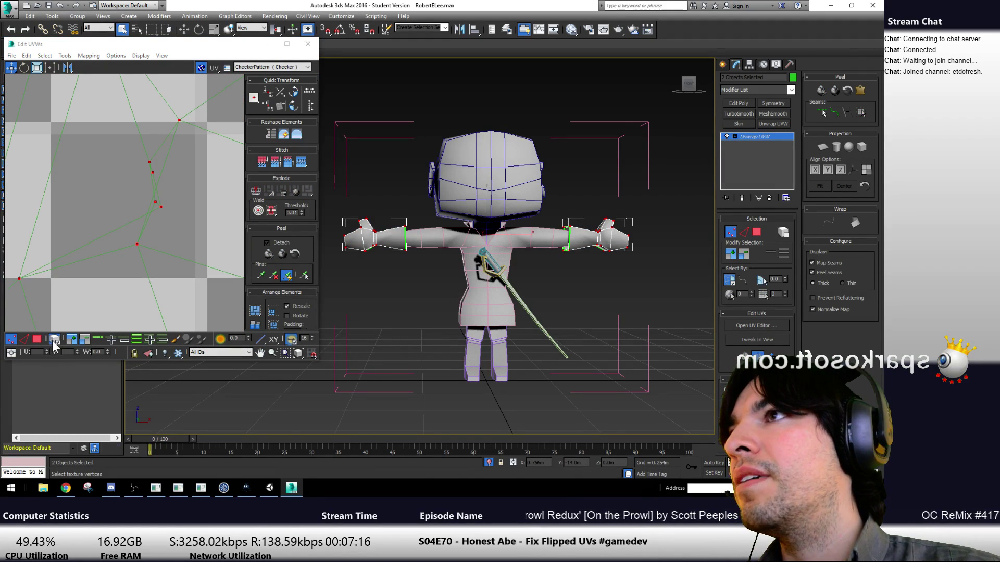
Remove the checker map from the UV editor background
left_click(160, 207)
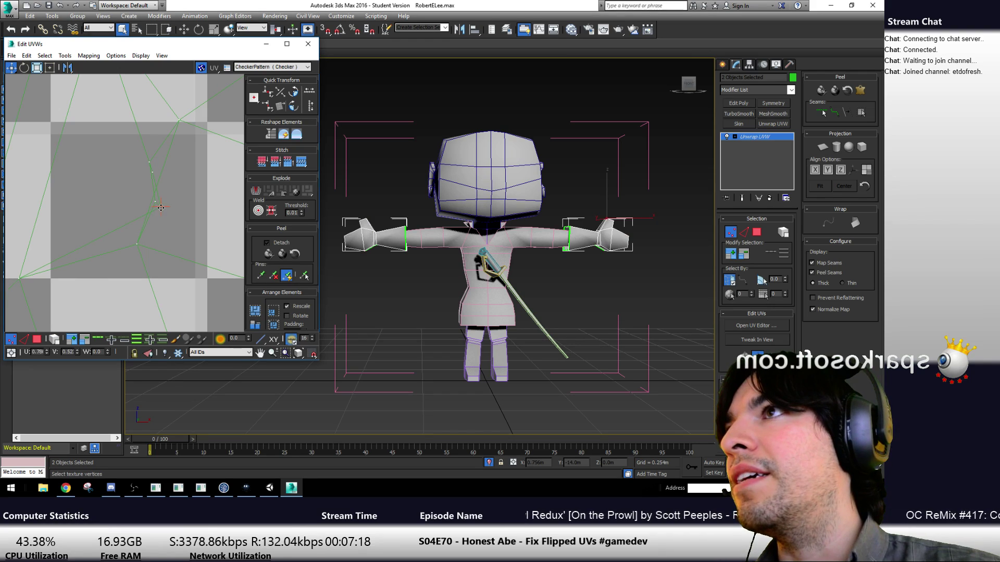
left_click(56, 245)
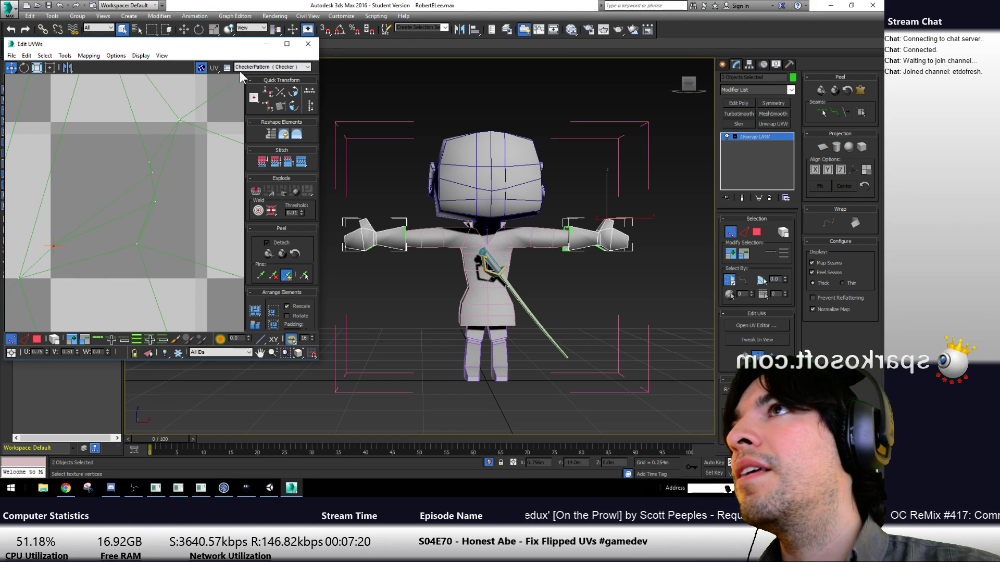
left_click(263, 67)
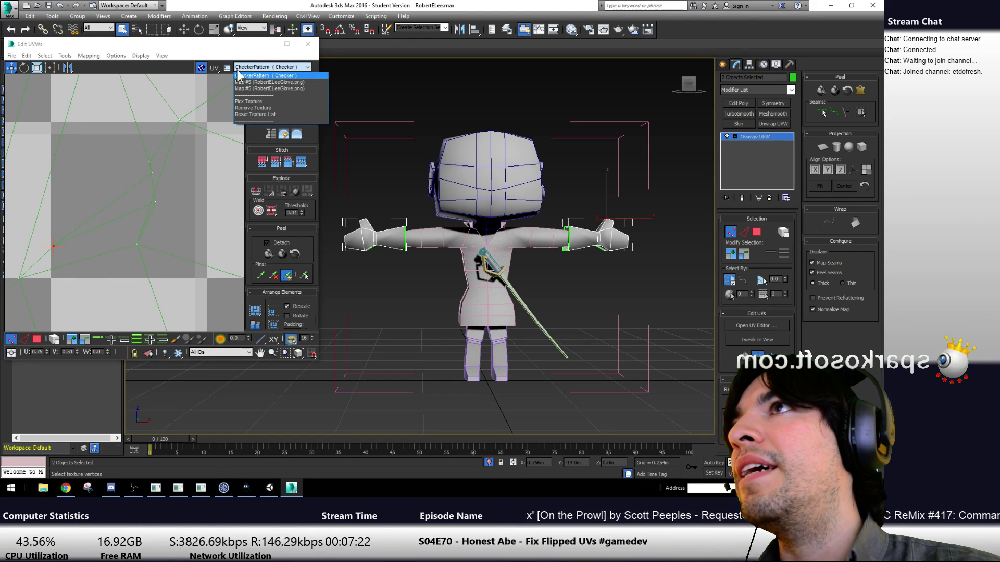
left_click(201, 67)
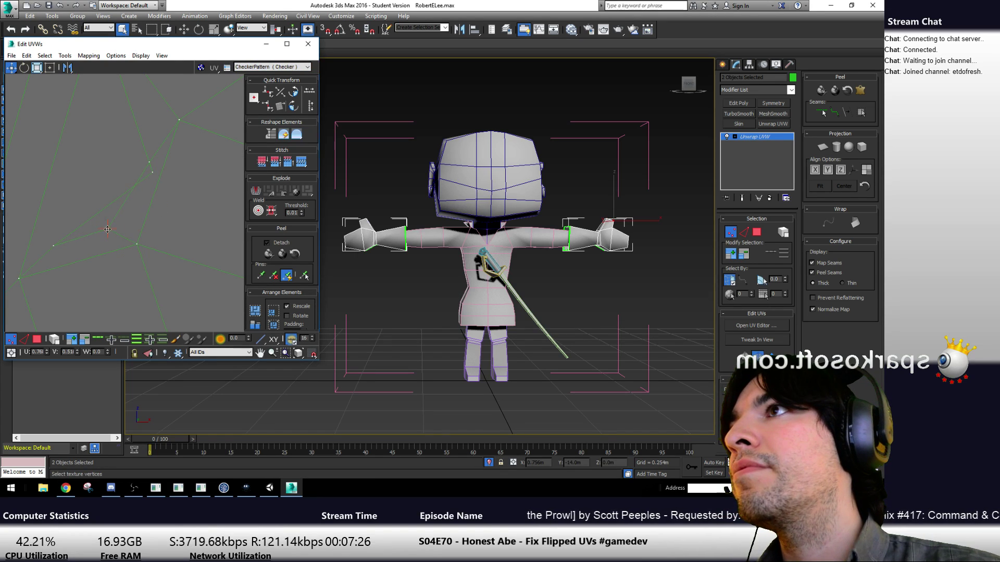
Nudge a few glove UV vertices slightly down and right to tidy the shells
left_click(152, 173)
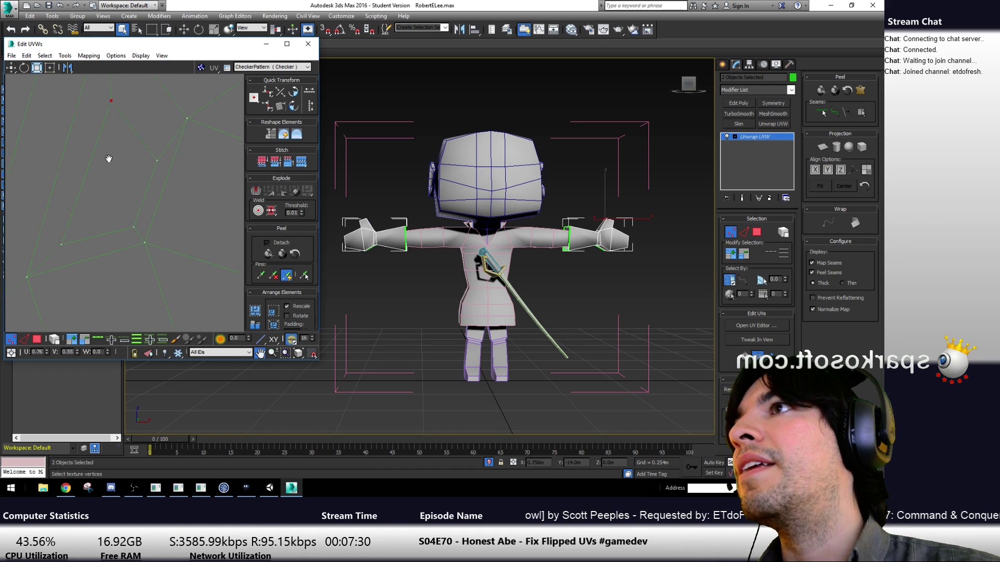
scroll(145, 163, "down", 3)
scroll(140, 213, "up", 3)
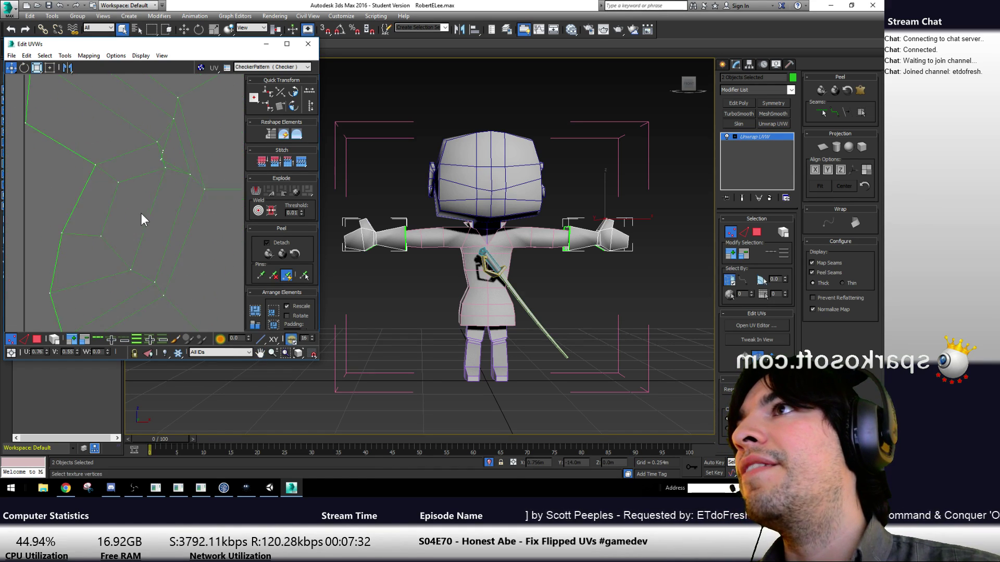
middle_click_drag(85, 148, 77, 180)
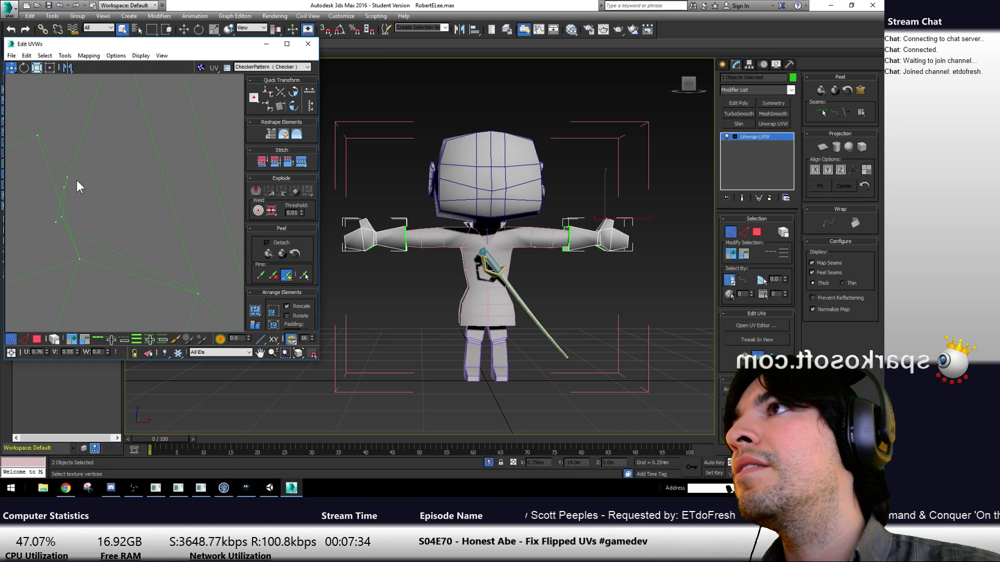
left_click(66, 178)
left_click(63, 188)
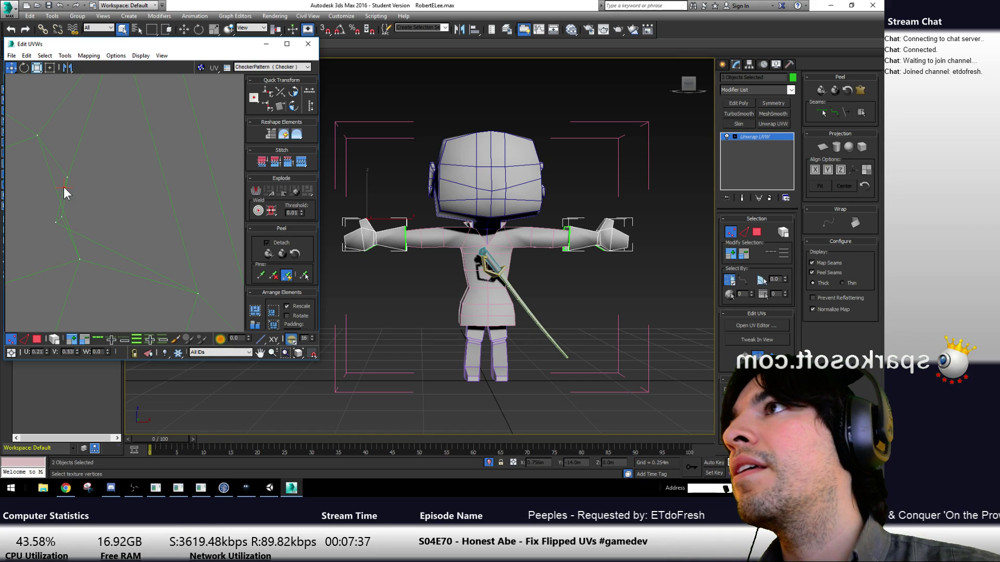
left_click_drag(110, 105, 109, 114)
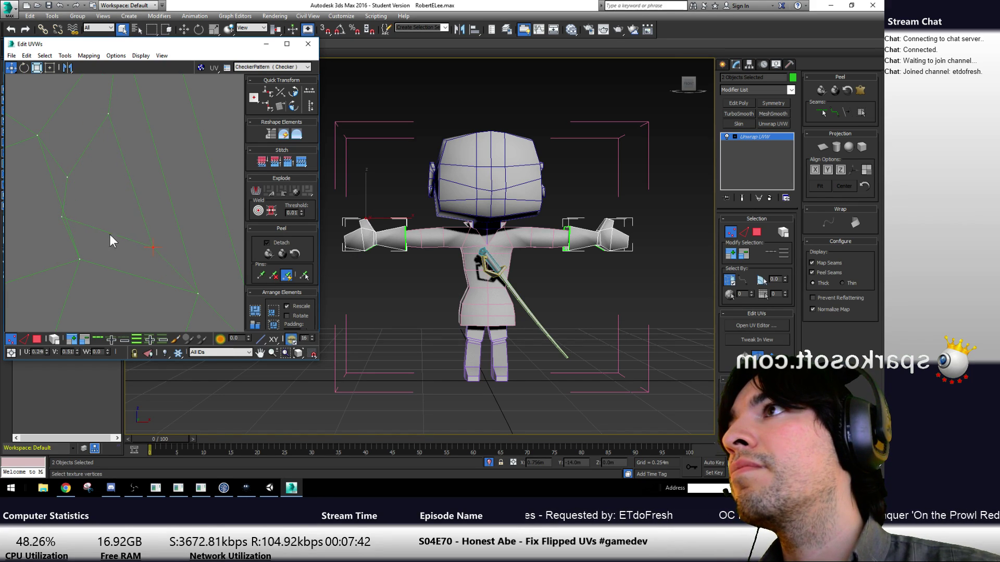
left_click(61, 216)
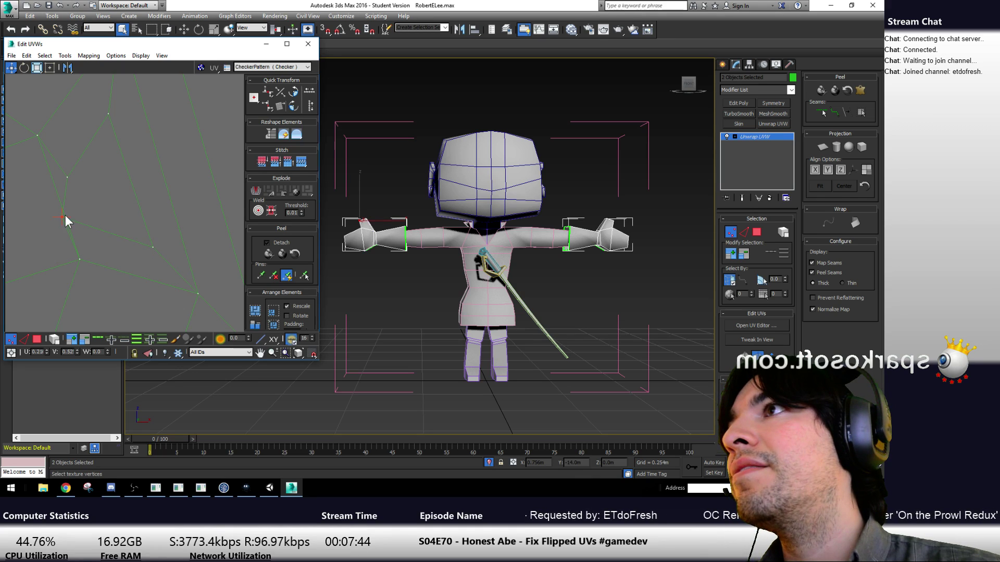
left_click_drag(61, 215, 103, 221)
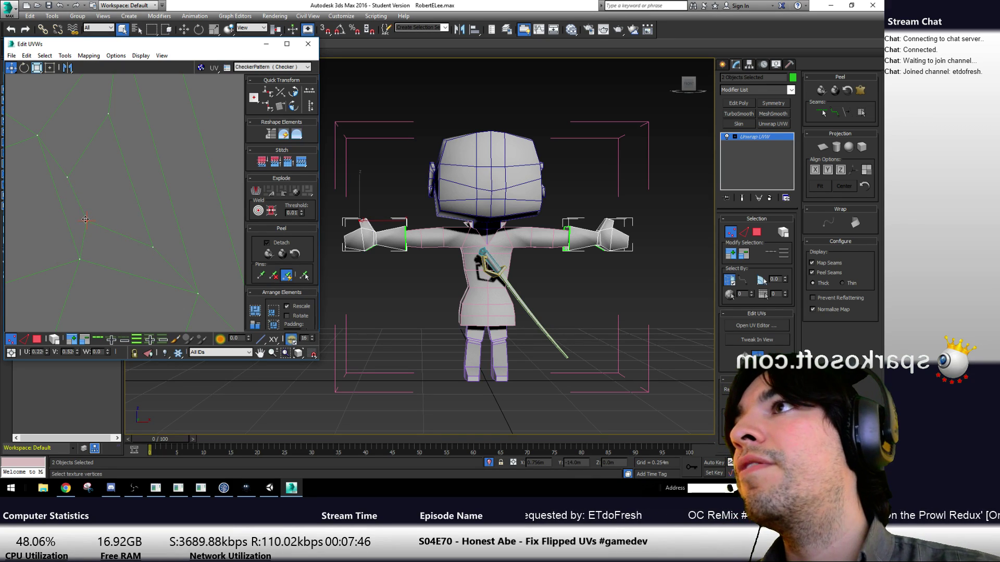
scroll(127, 214, "down", 6)
middle_click_drag(142, 231, 188, 232)
left_click(218, 271)
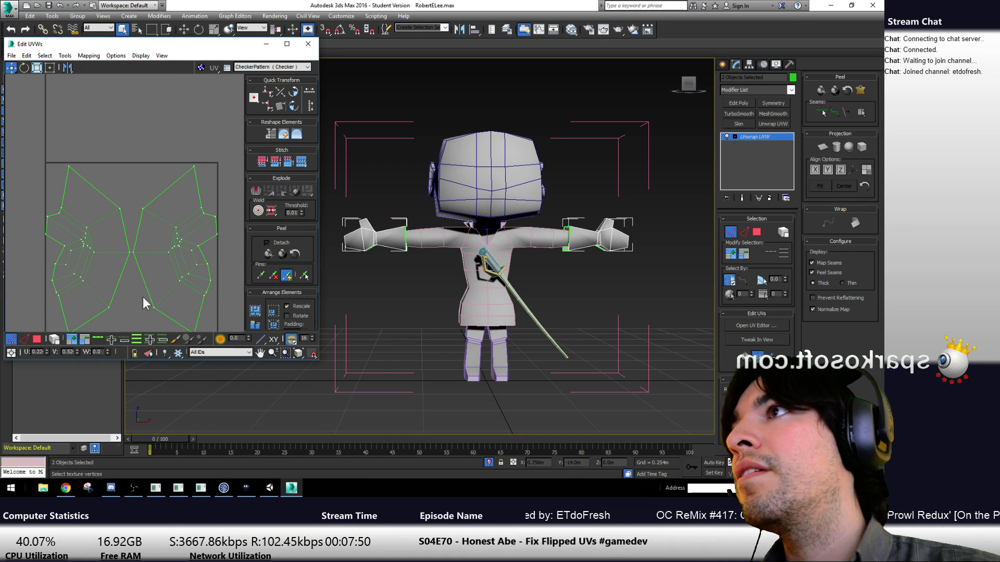
Select all faces and scale both glove shells down from the corner in Freeform Mode
left_click(36, 339)
key("ctrl+a")
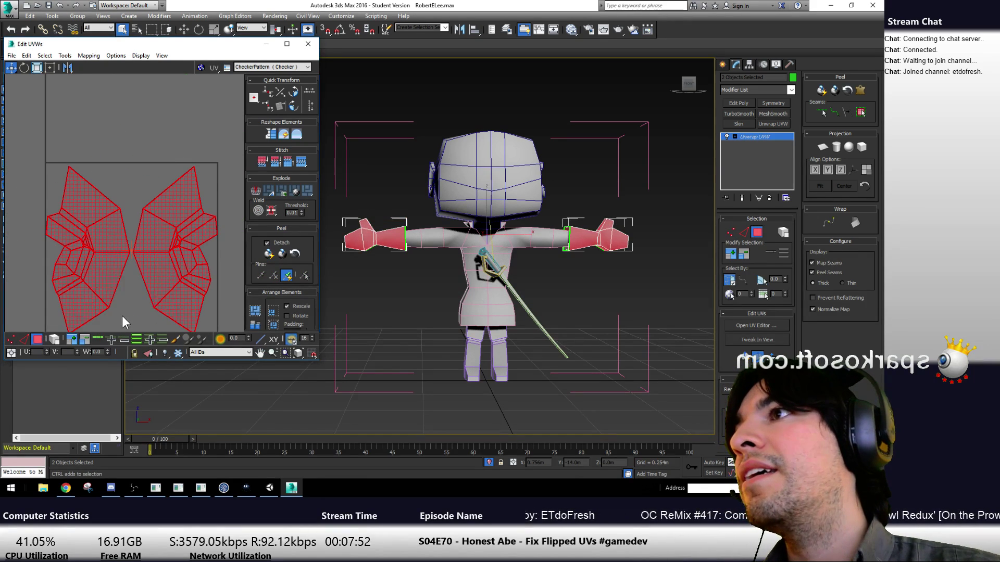
left_click(50, 68)
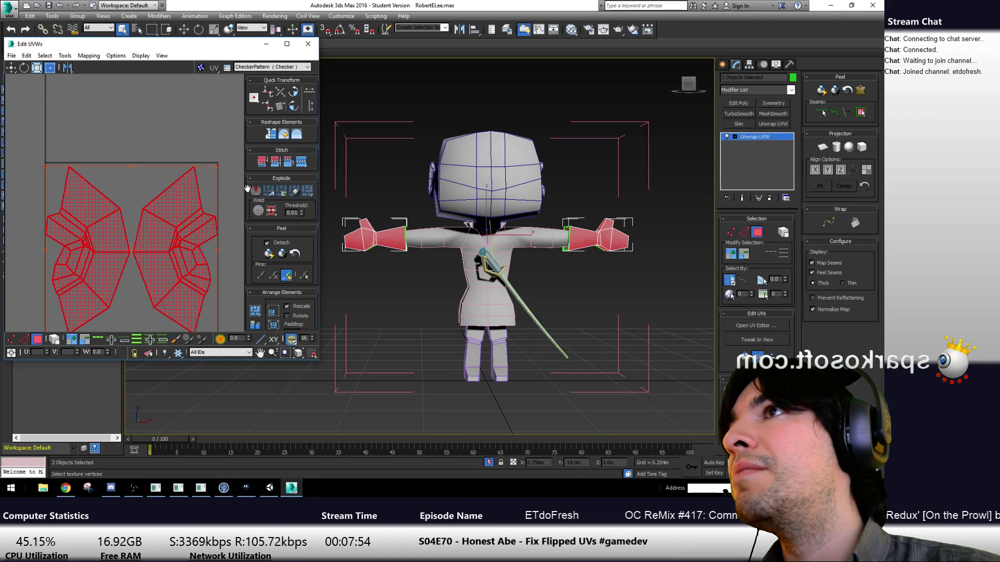
left_click_drag(217, 165, 212, 187)
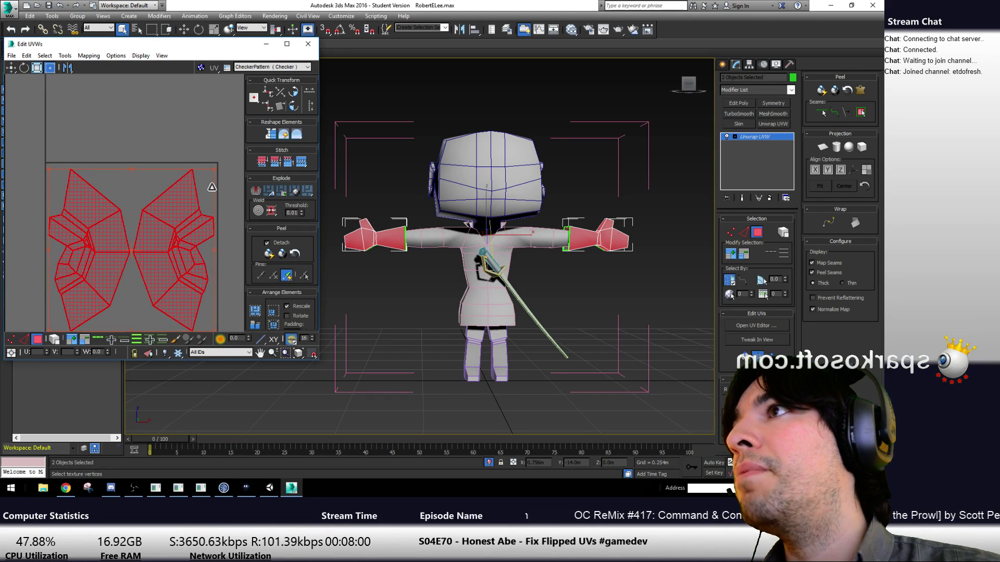
left_click(174, 143)
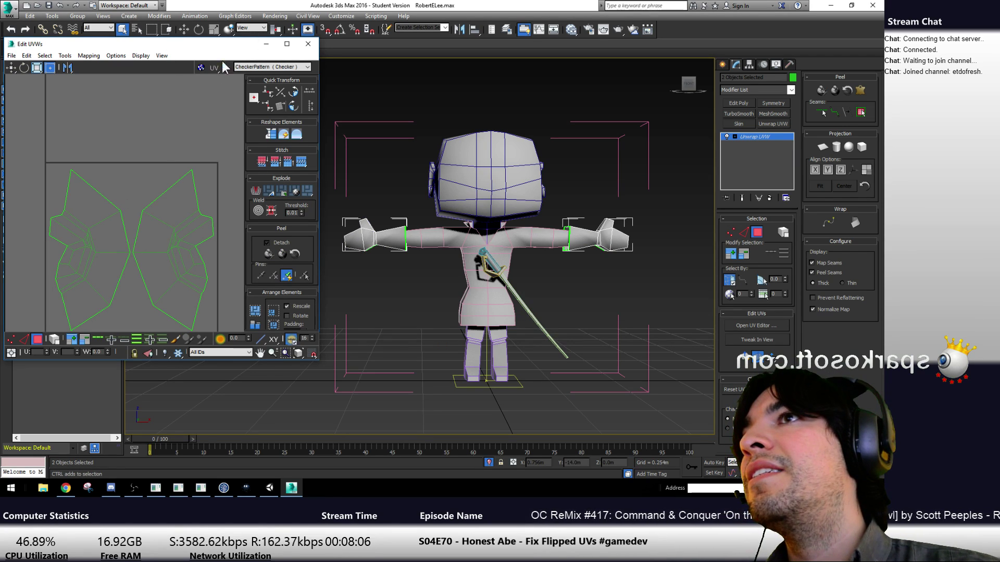
Render the glove UV layout via Tools > Render UVW Template
left_click(92, 57)
mouse_move(64, 55)
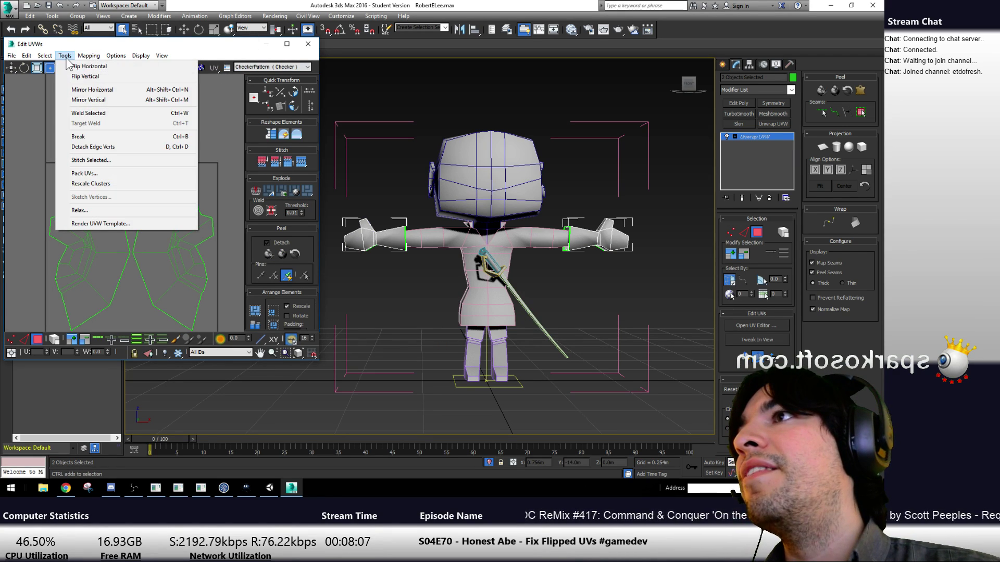
left_click(110, 223)
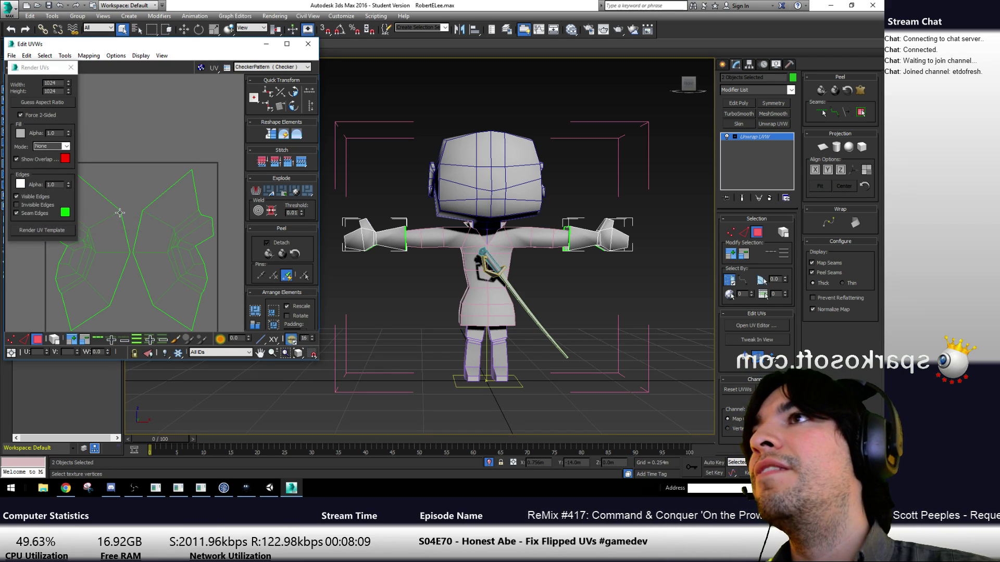
left_click(48, 231)
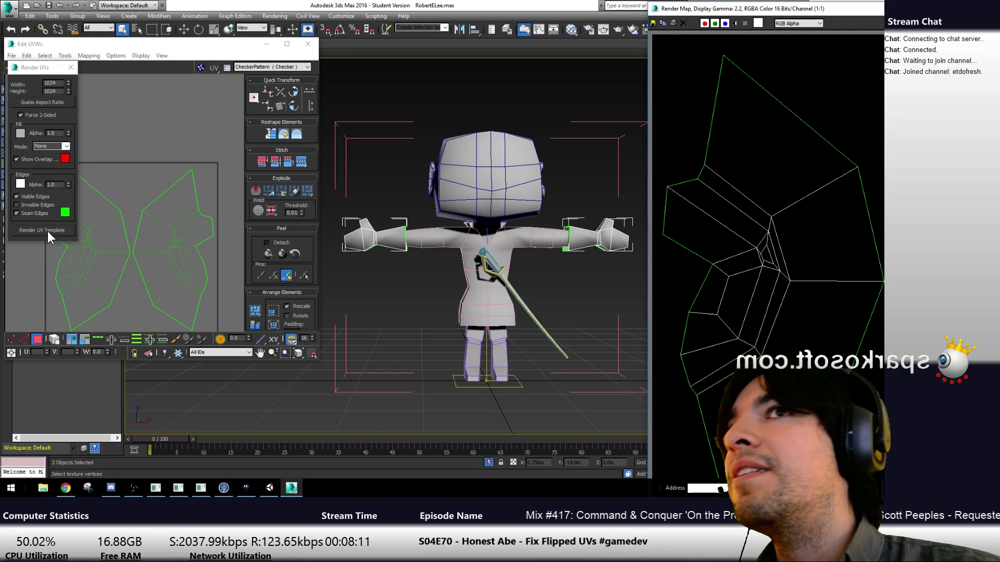
Save the render over Assets/Models/UVMaps/RobertELeeGlove.png as PNG, then close the render window
left_click(653, 23)
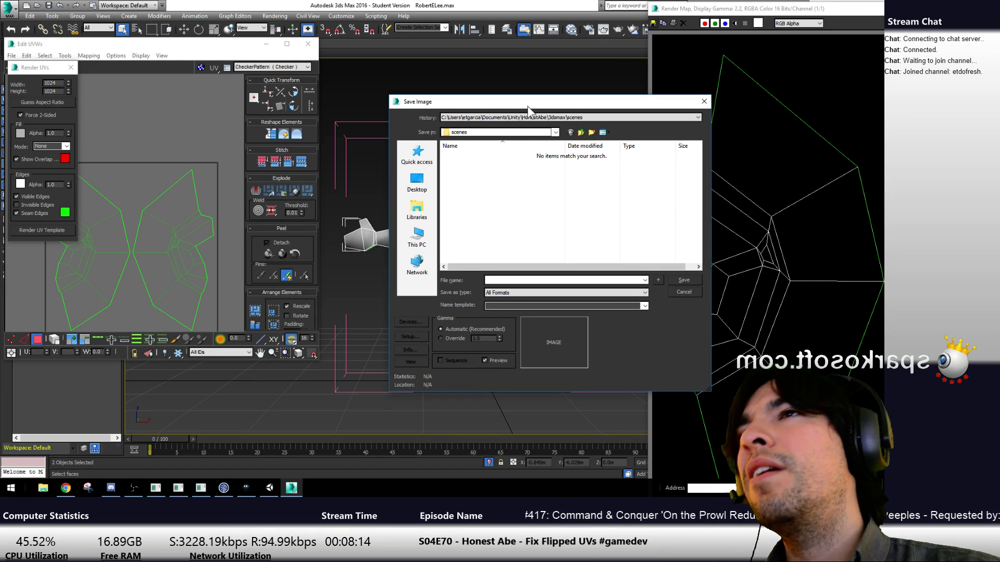
left_click(555, 132)
left_click(554, 133)
left_click(555, 133)
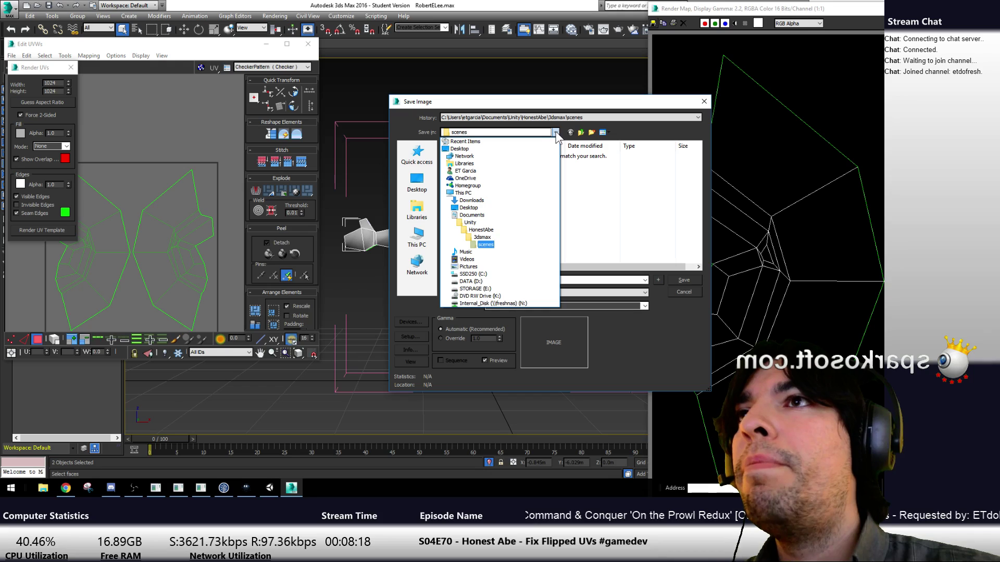
left_click(485, 231)
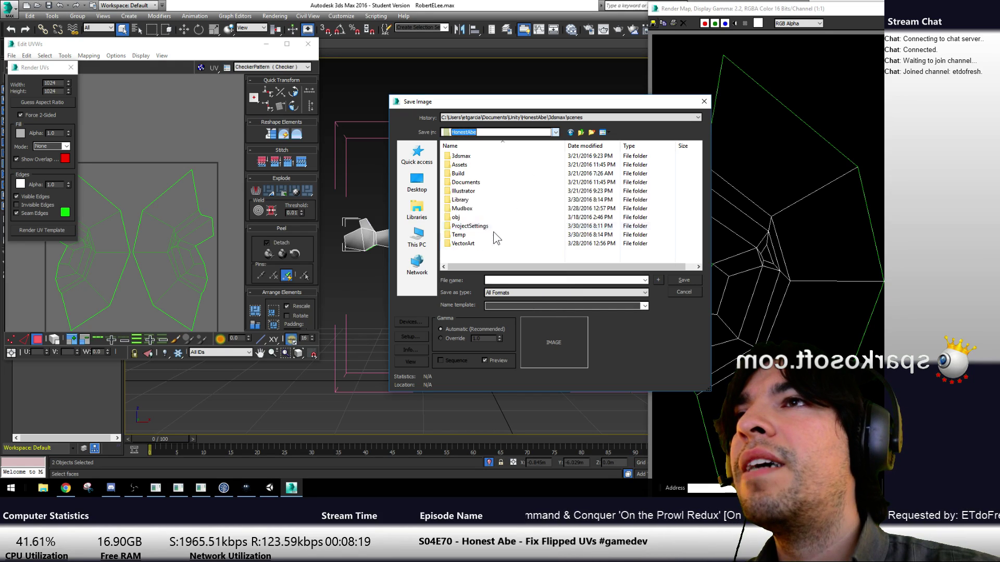
double_click(471, 166)
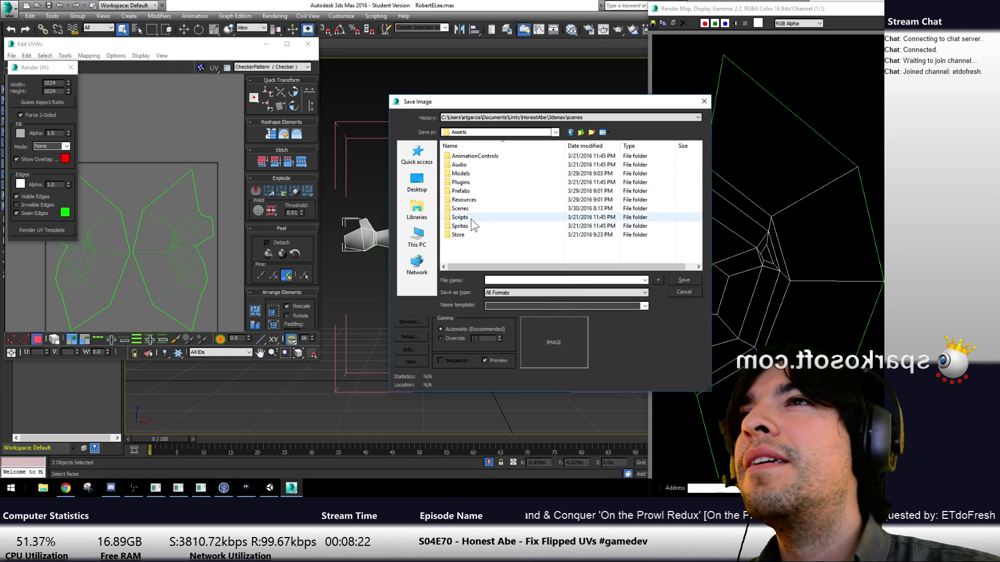
double_click(460, 174)
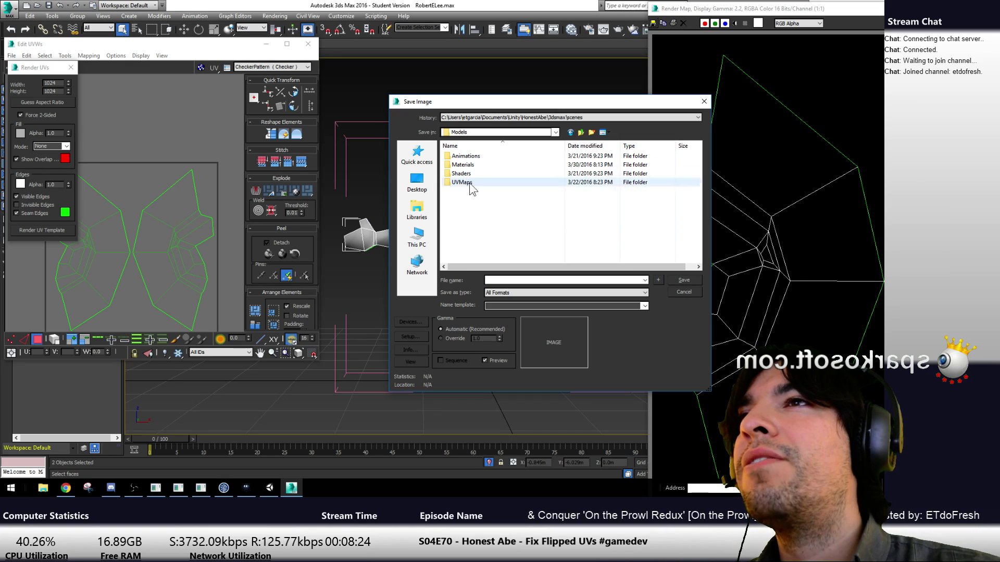
double_click(461, 183)
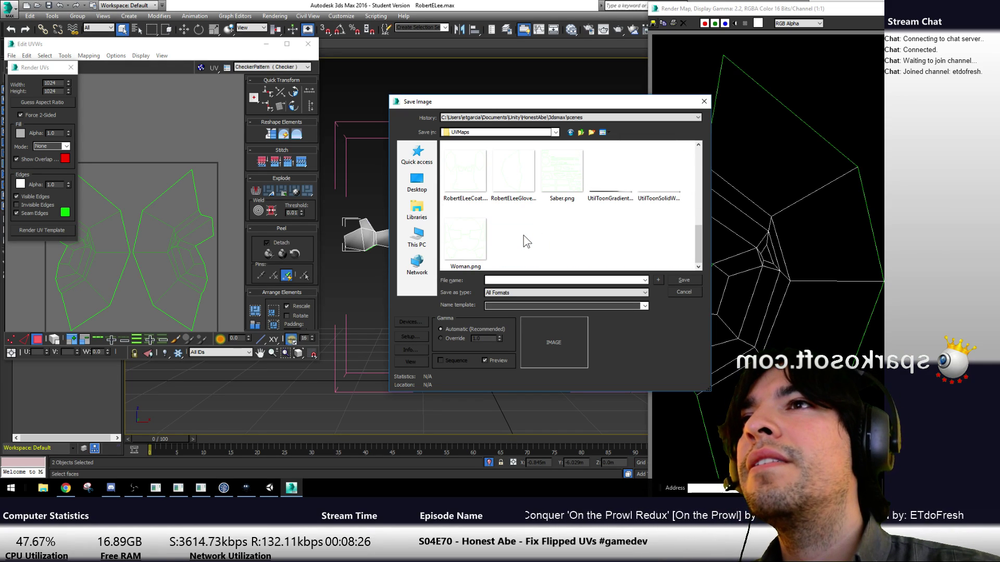
double_click(524, 179)
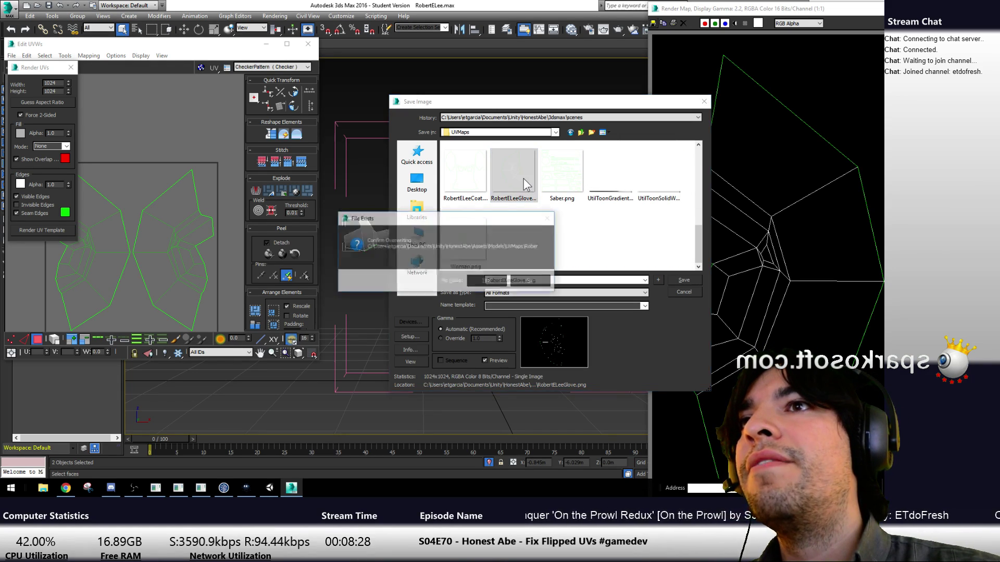
left_click(486, 281)
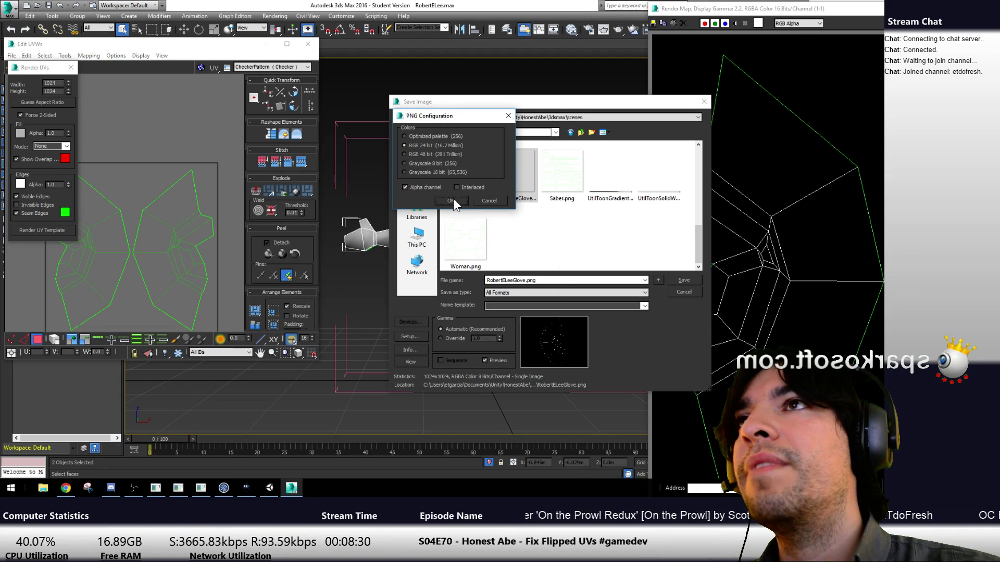
left_click(451, 200)
left_click_drag(716, 13, 464, 48)
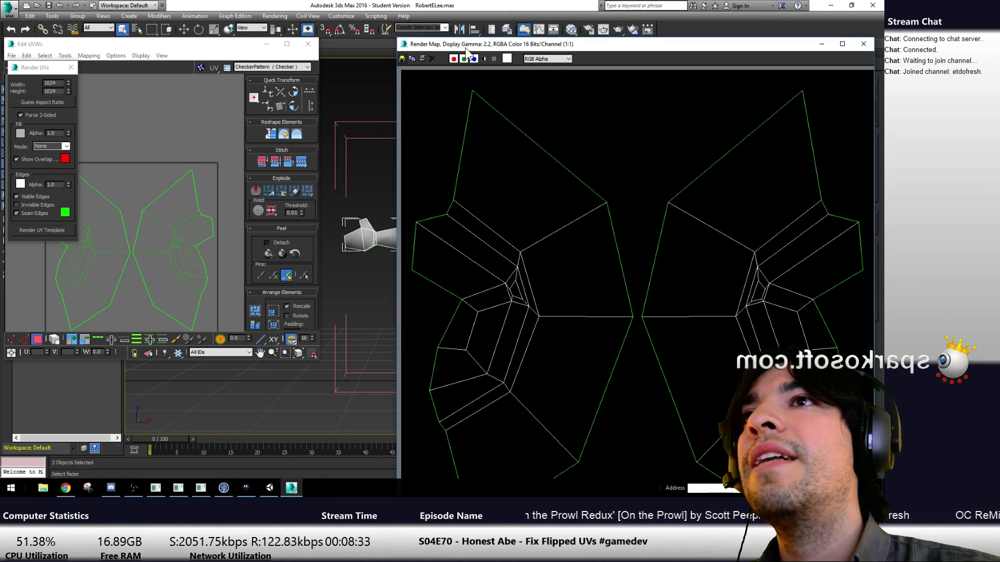
left_click(871, 47)
Assign the RobertELeeGlove material to the selected gloves from the Slate Material Editor
left_click(70, 68)
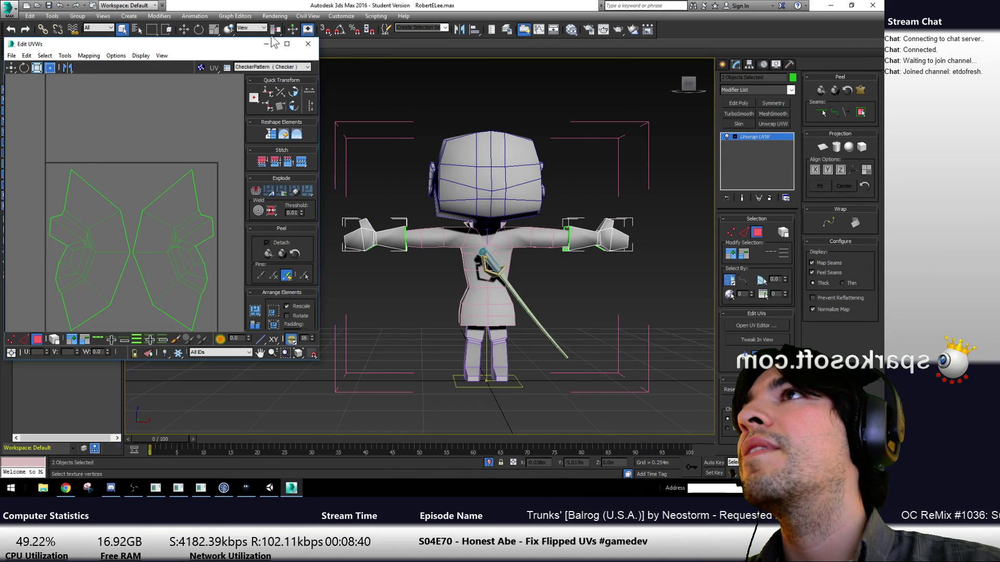
left_click(309, 45)
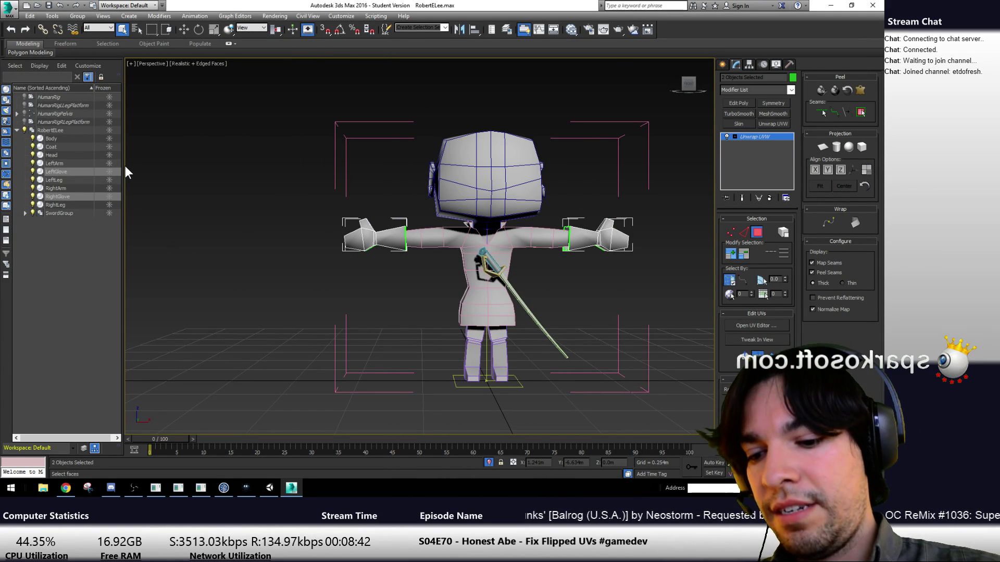
key("m")
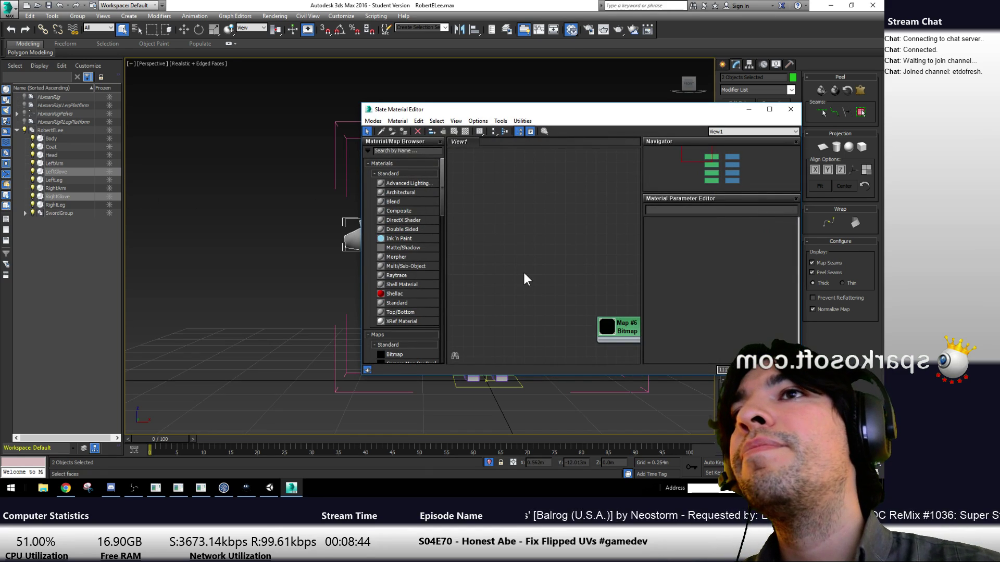
scroll(540, 271, "down", 3)
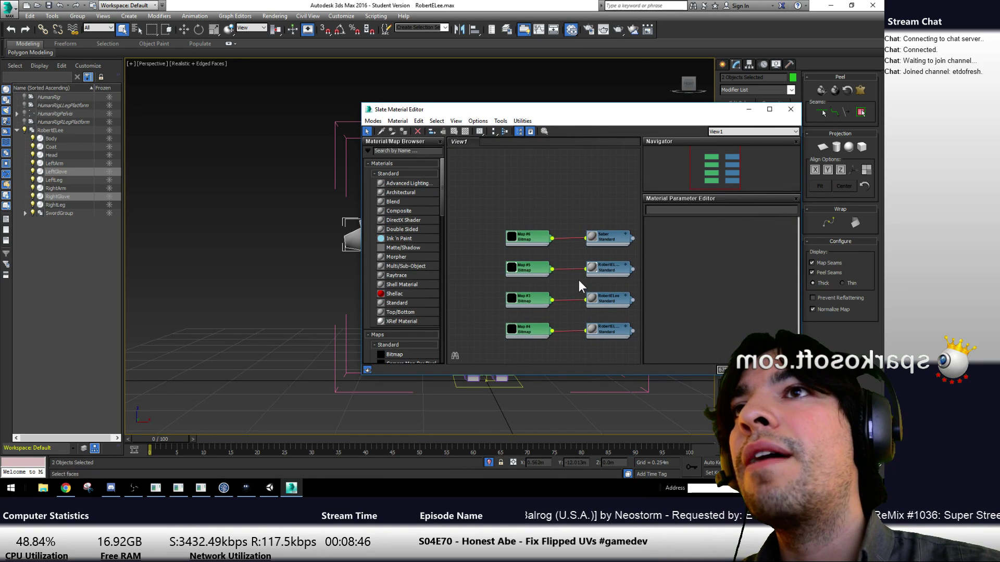
double_click(617, 335)
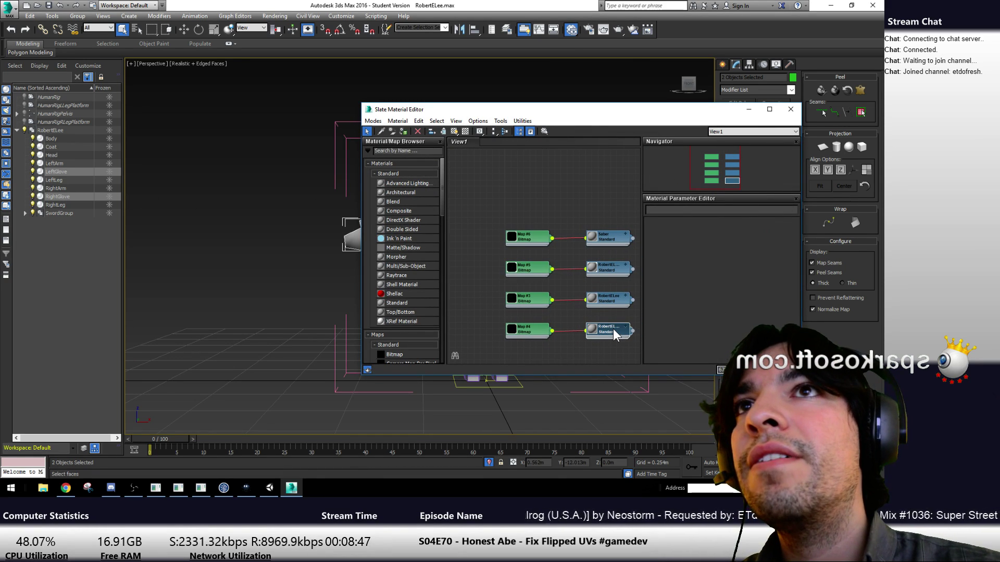
double_click(601, 301)
double_click(603, 269)
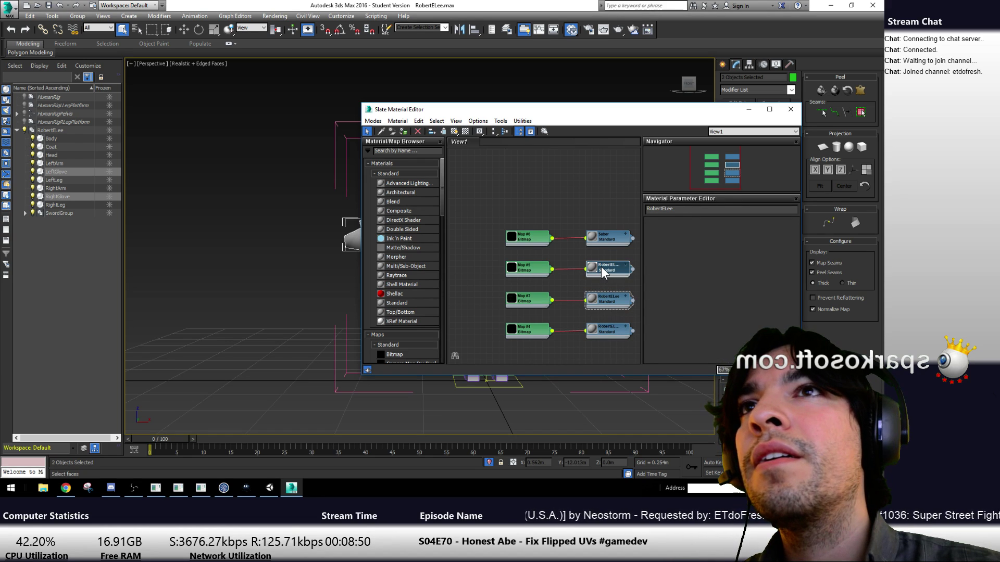
left_click(401, 132)
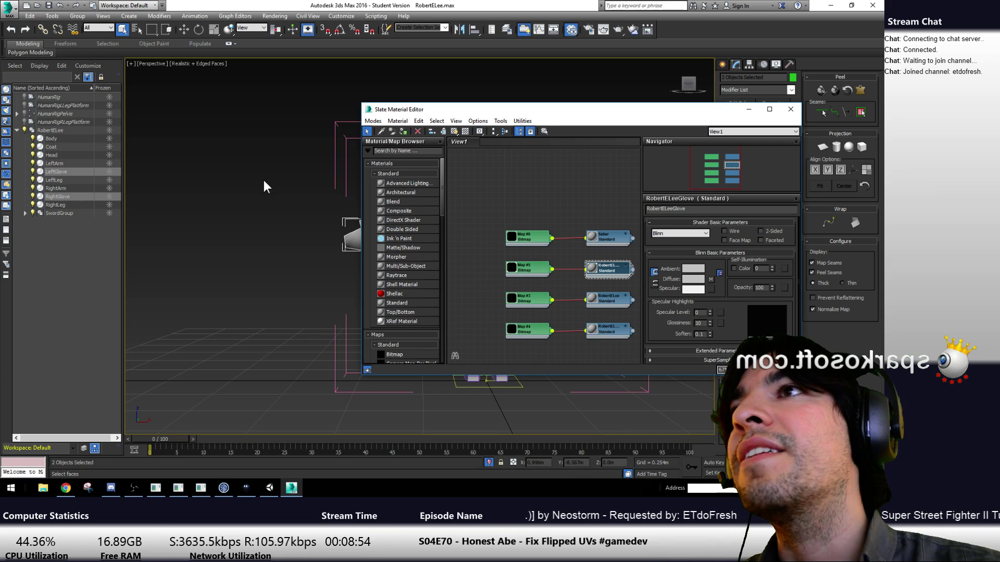
left_click(790, 109)
Test-render the glove from two angles, then return to a three-quarter view of the character
scroll(545, 231, "up", 5)
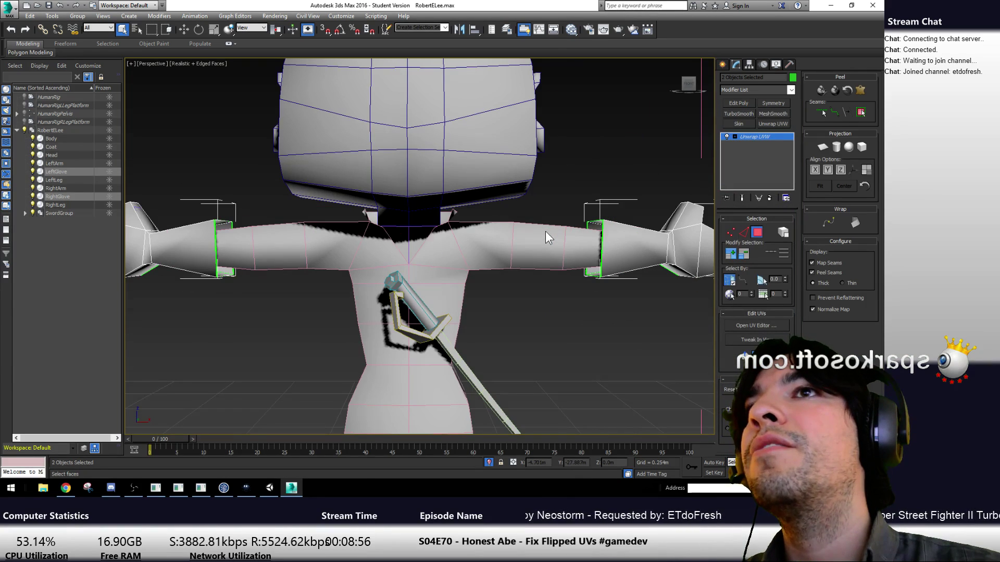
scroll(545, 231, "down", 3)
scroll(520, 239, "up", 5)
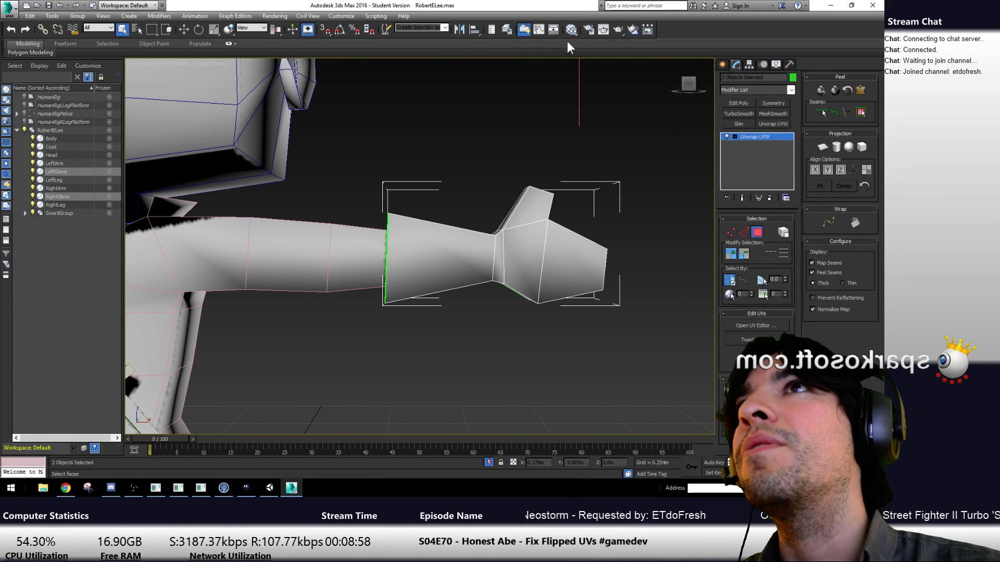
left_click(620, 29)
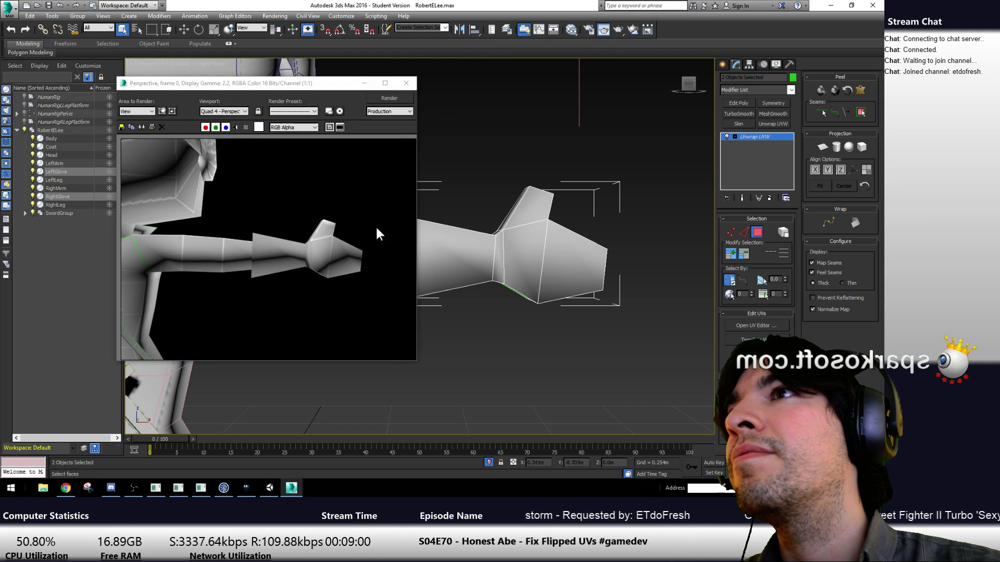
left_click(406, 83)
middle_click_drag(268, 230, 408, 281, "alt")
left_click(619, 30)
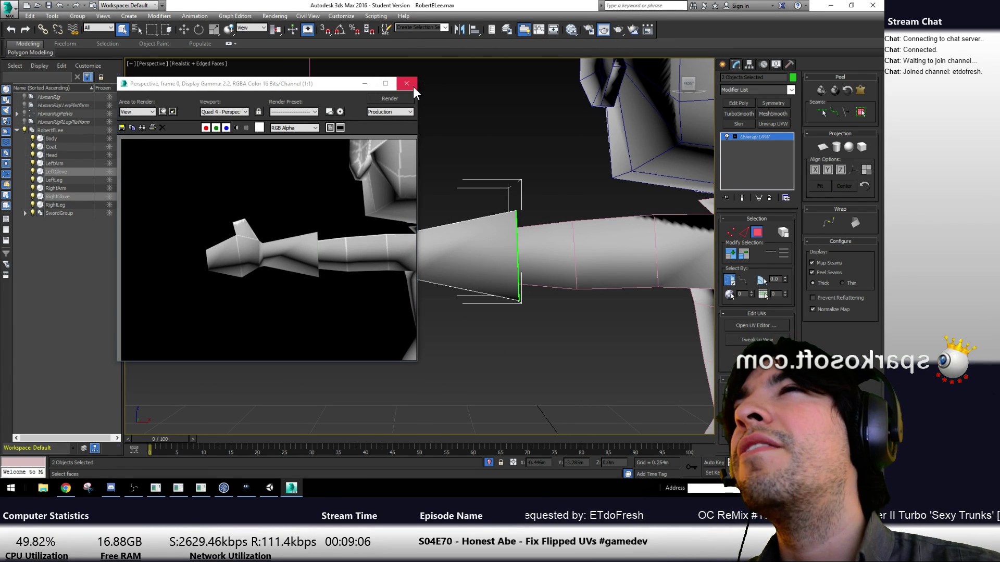
left_click(413, 85)
key("shift+z")
key("shift+z")
key("shift+z")
middle_click_drag(340, 287, 422, 295, "alt")
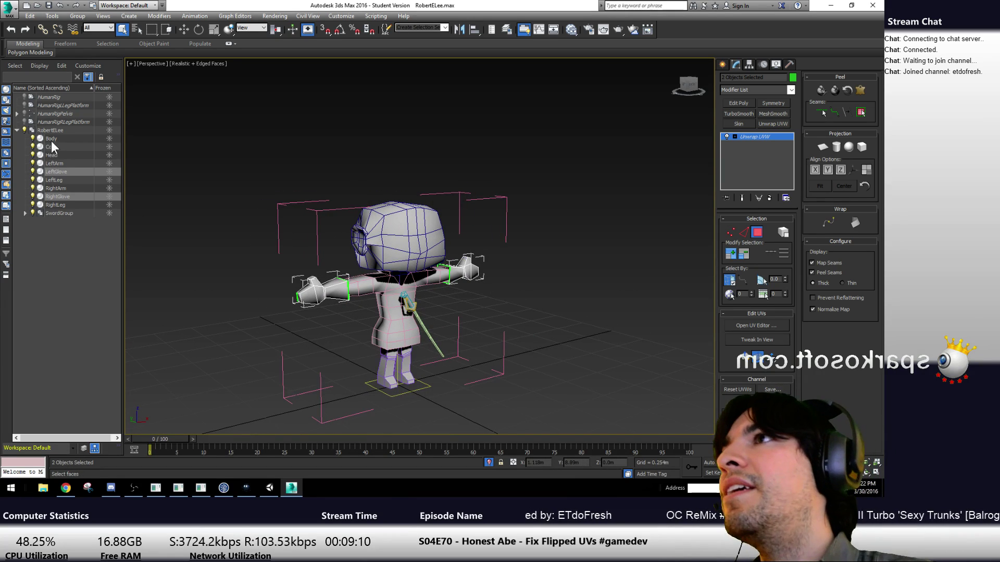
Close the RobertELee group so it selects as a whole
left_click(50, 131)
left_click(77, 16)
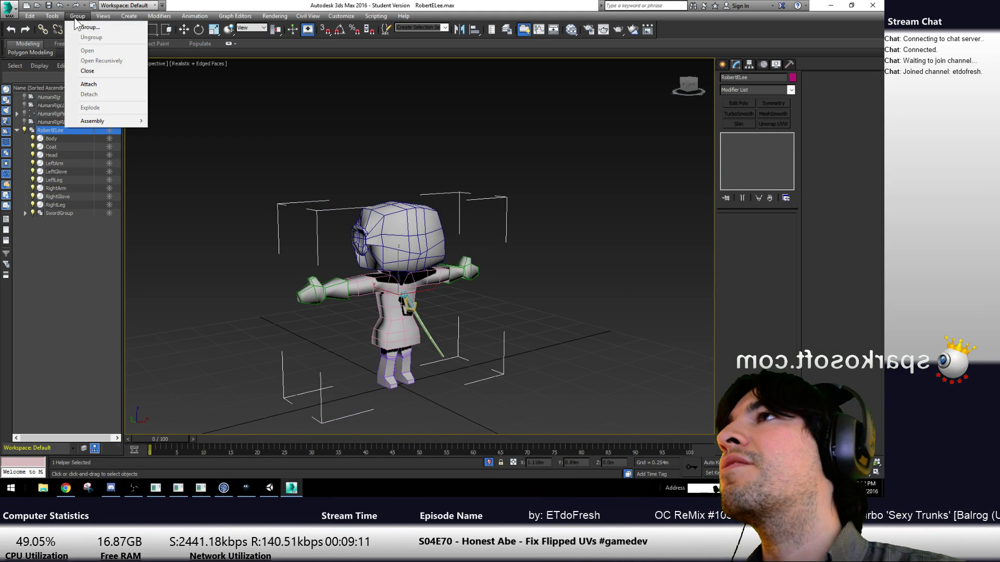
left_click(94, 68)
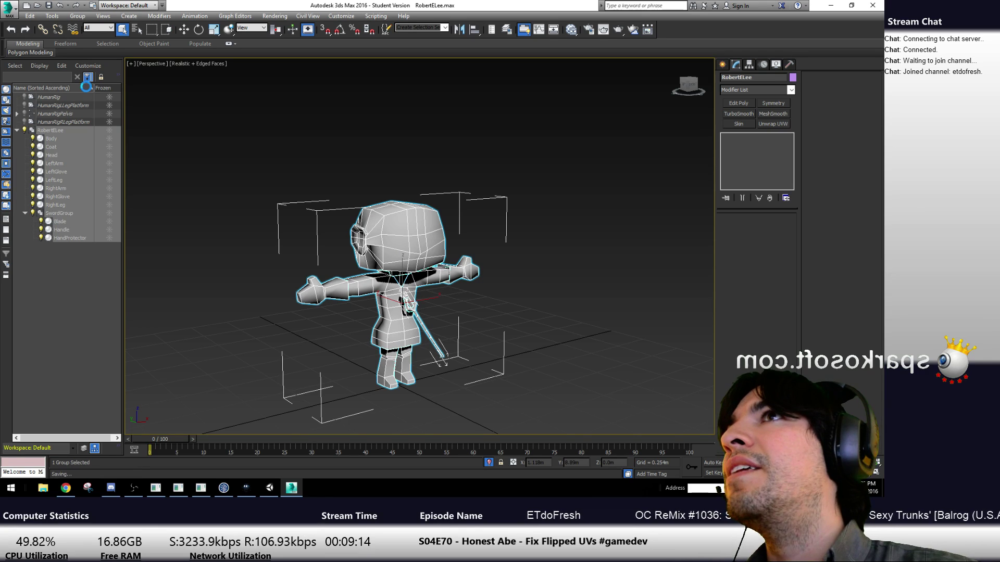
Start an export and browse to the HonestAbe > Assets > Models folder
left_click(9, 8)
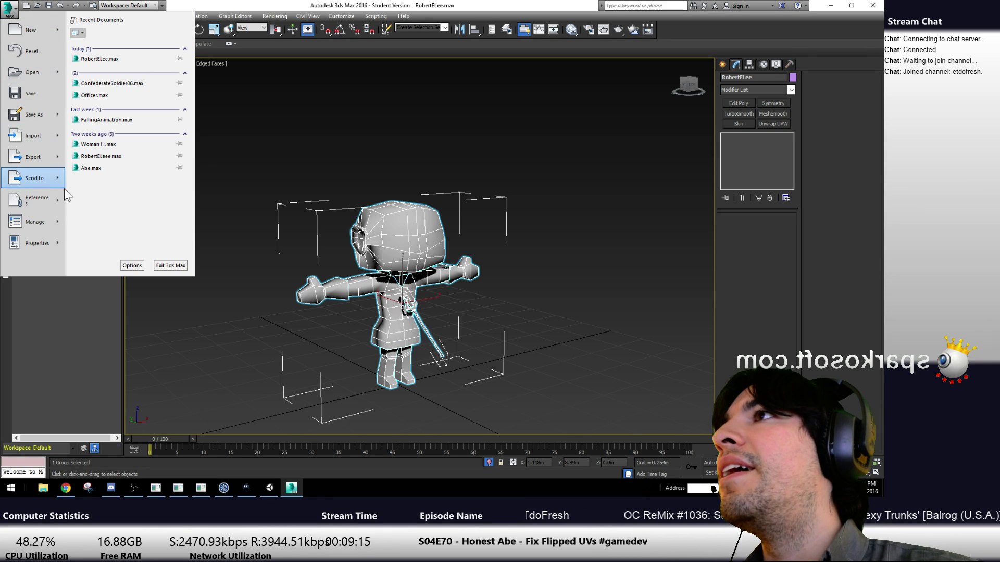
left_click(65, 157)
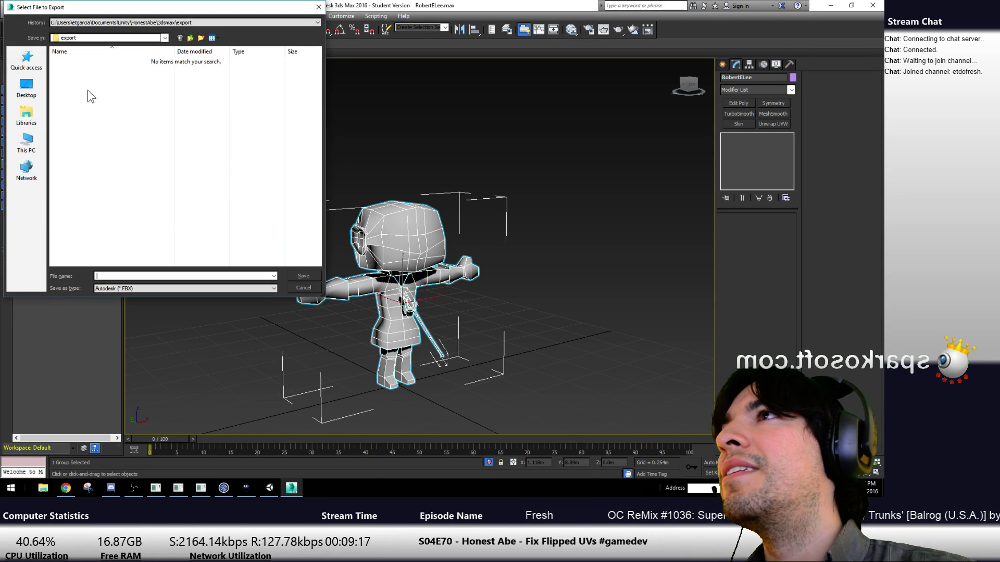
left_click(200, 38)
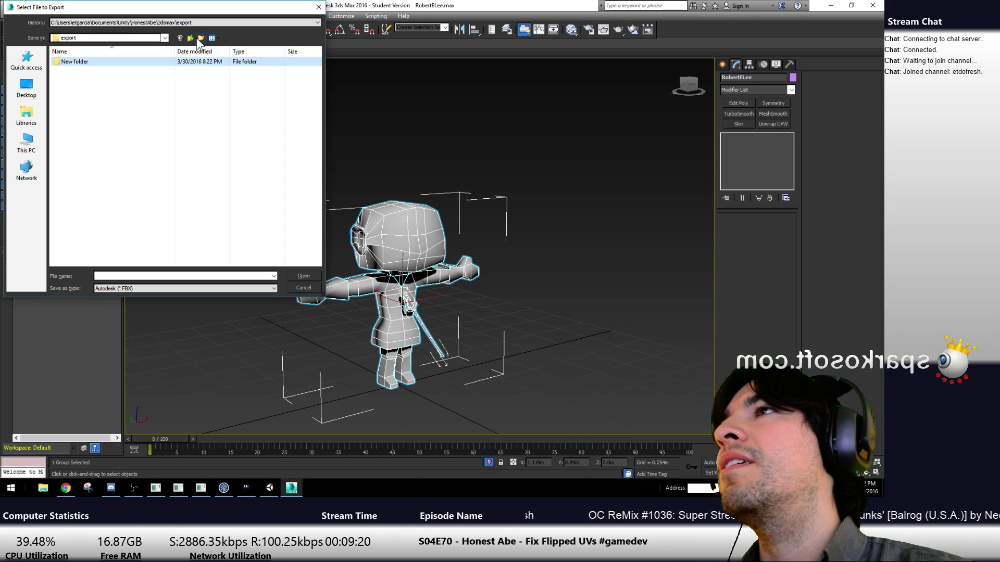
key("Delete")
left_click(190, 38)
left_click(191, 38)
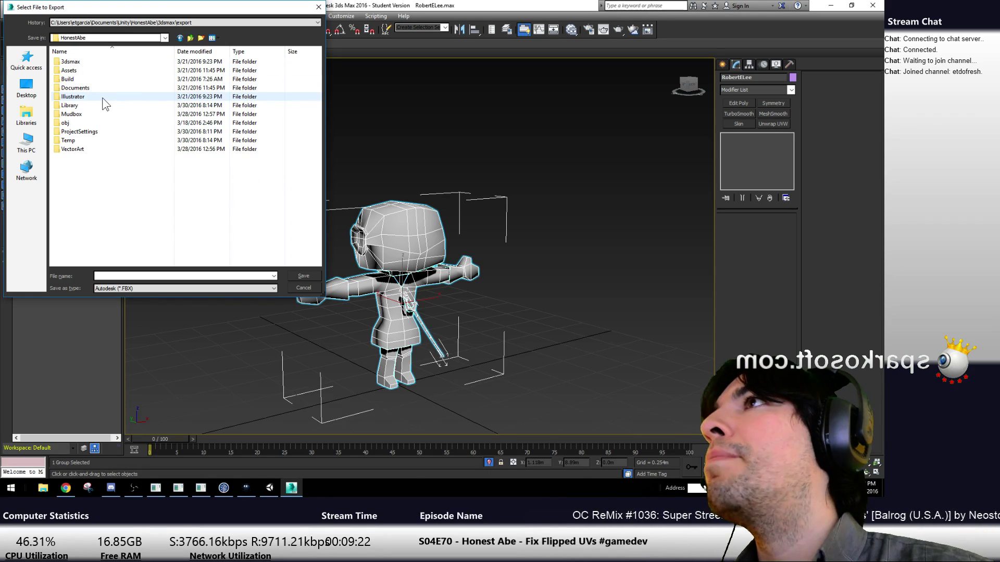
double_click(87, 72)
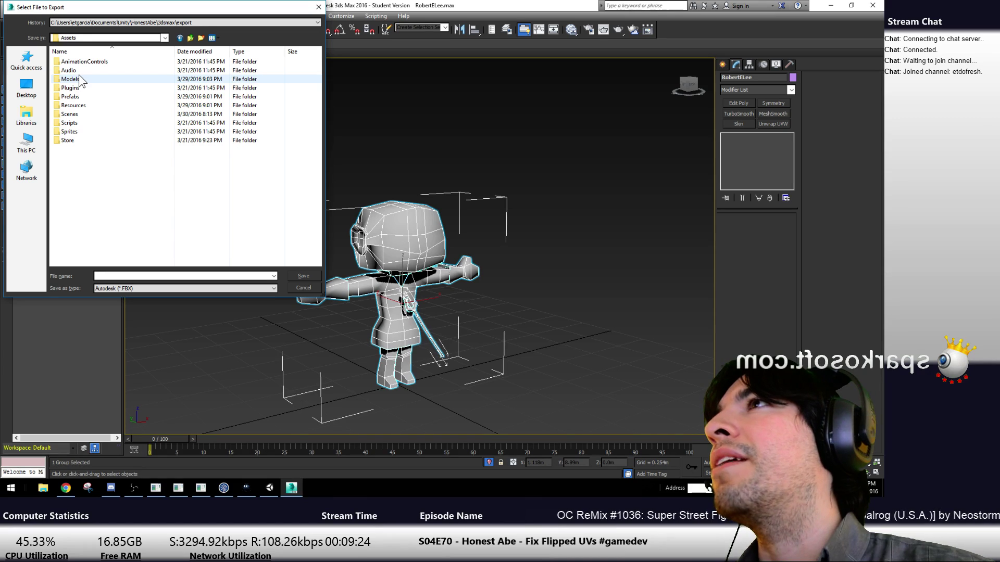
double_click(80, 79)
Export over RobertELee.FBX, accepting the FBX options and warnings, then switch to Unity
scroll(134, 188, "down", 2)
double_click(80, 210)
left_click(471, 276)
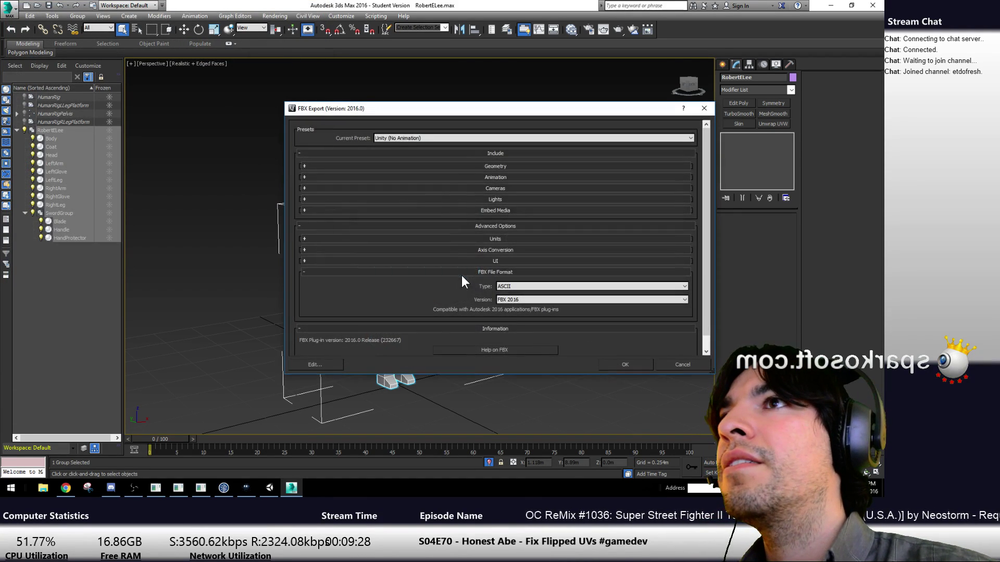
left_click(628, 364)
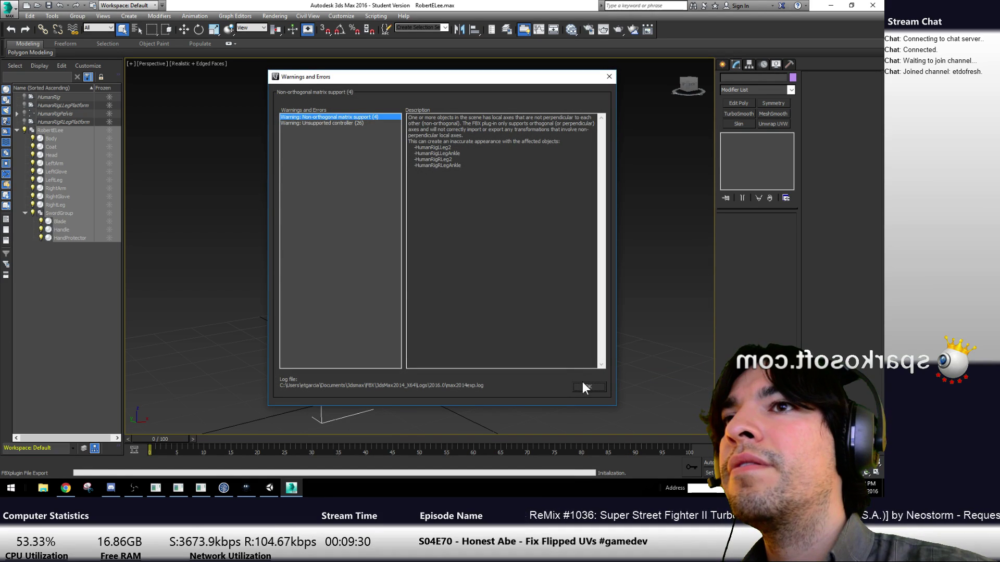
left_click(584, 384)
key("alt+Tab")
key("alt+Tab")
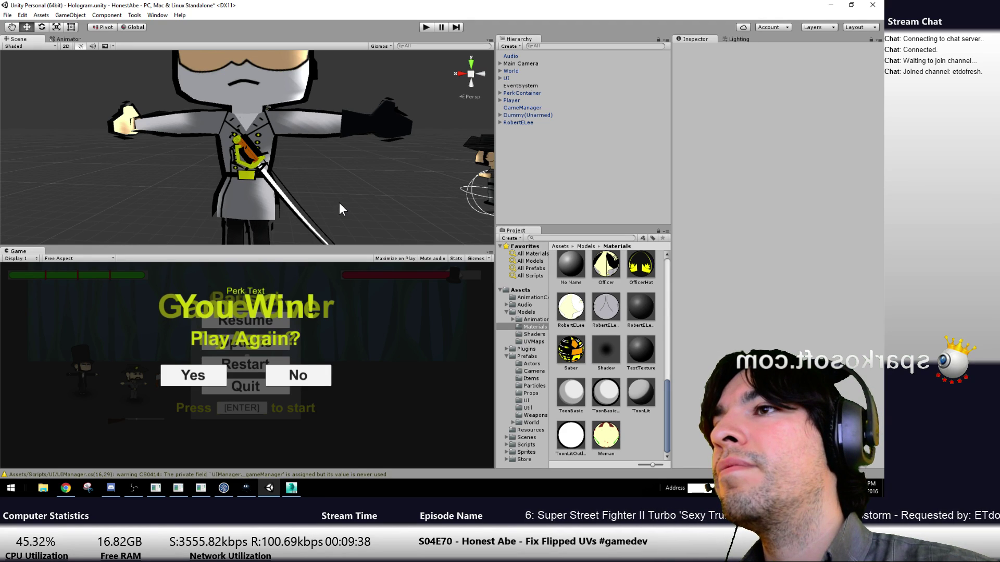
Delete RobertELee from the Hologram scene and open the RobertELee model asset in a large preview
left_click(520, 123)
key("Delete")
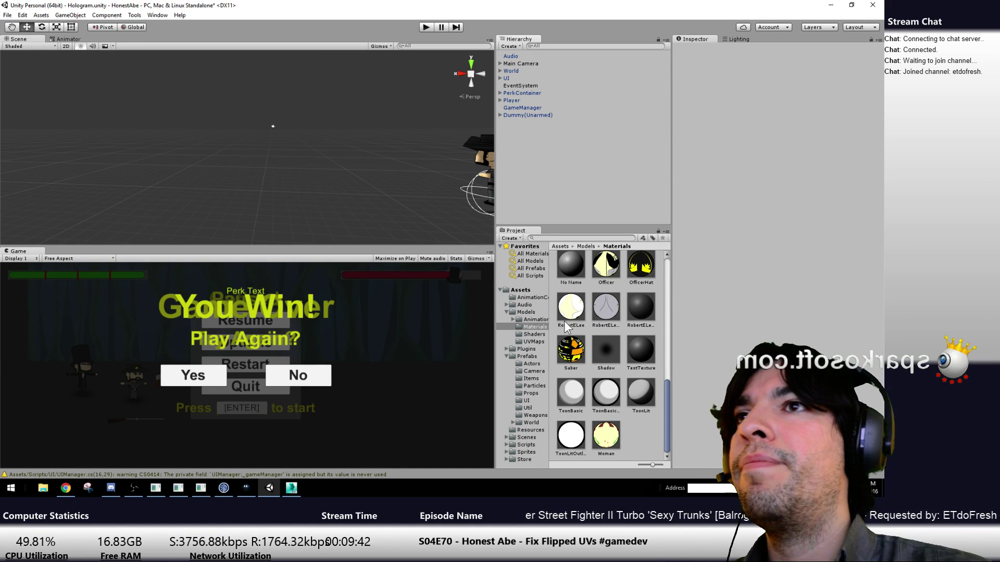
left_click(528, 312)
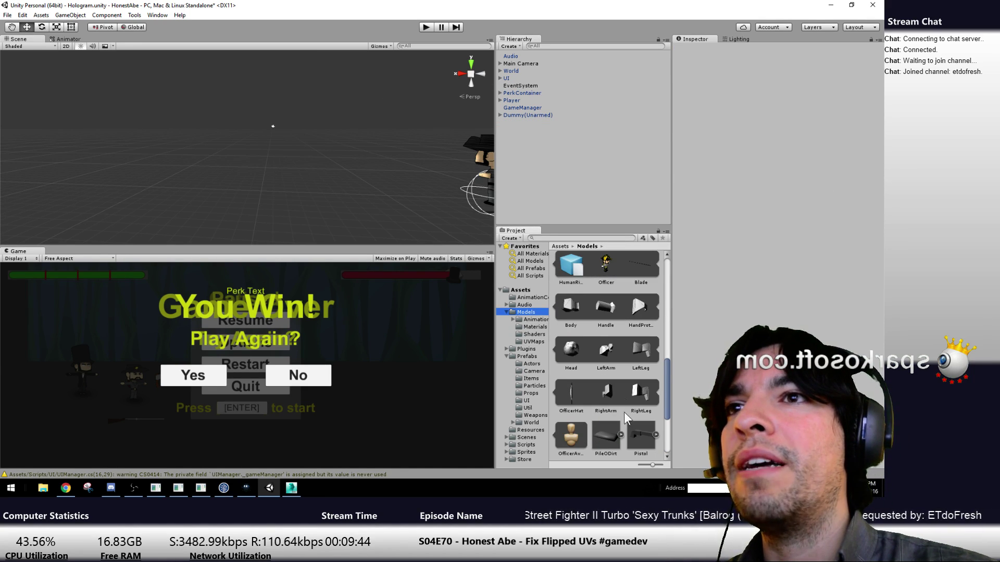
left_click(613, 338)
left_click_drag(698, 398, 198, 329)
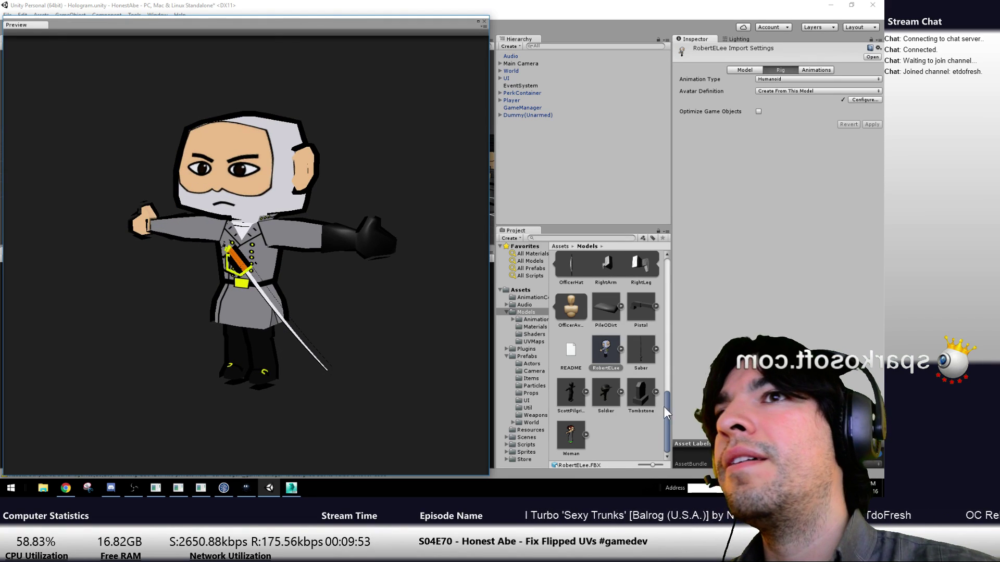
Reimport the RobertELee asset, check its back in the preview, and refresh the project
right_click(610, 348)
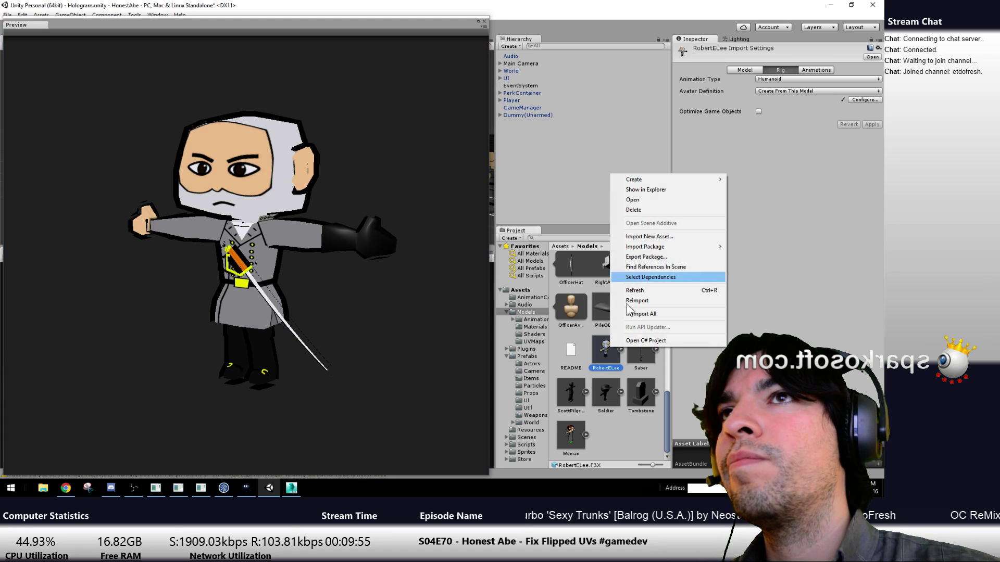
left_click(655, 300)
left_click_drag(183, 254, 479, 309)
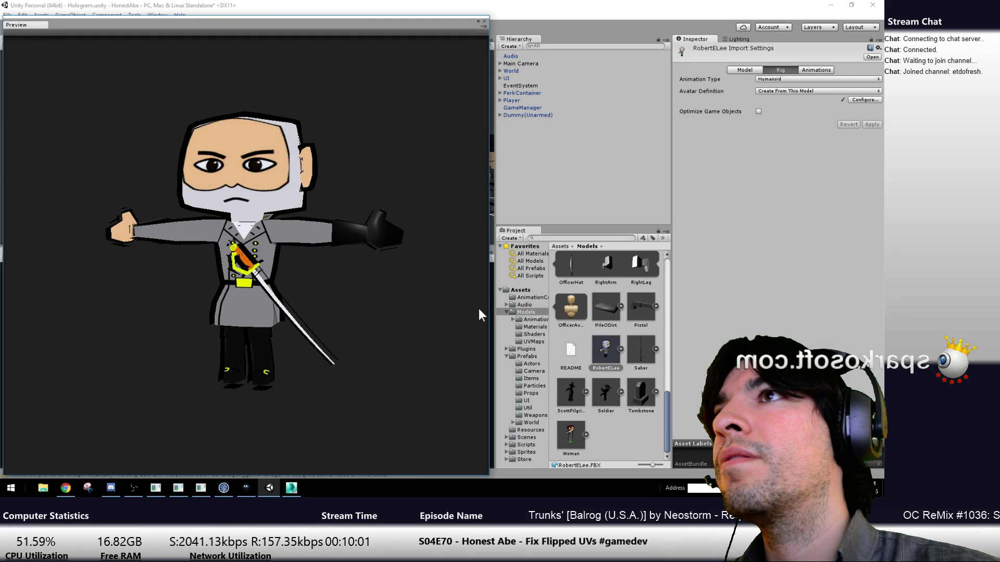
right_click(604, 354)
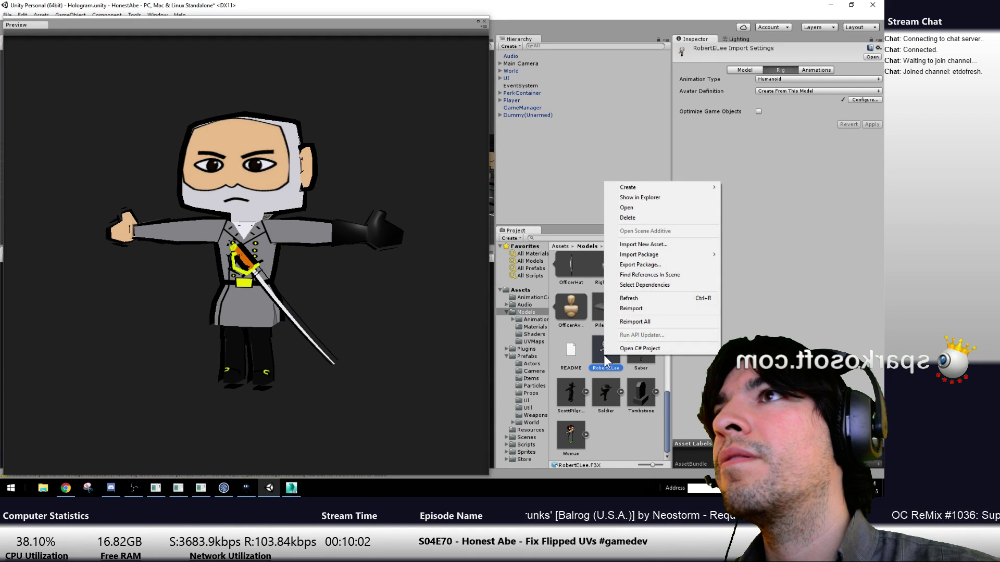
left_click(648, 298)
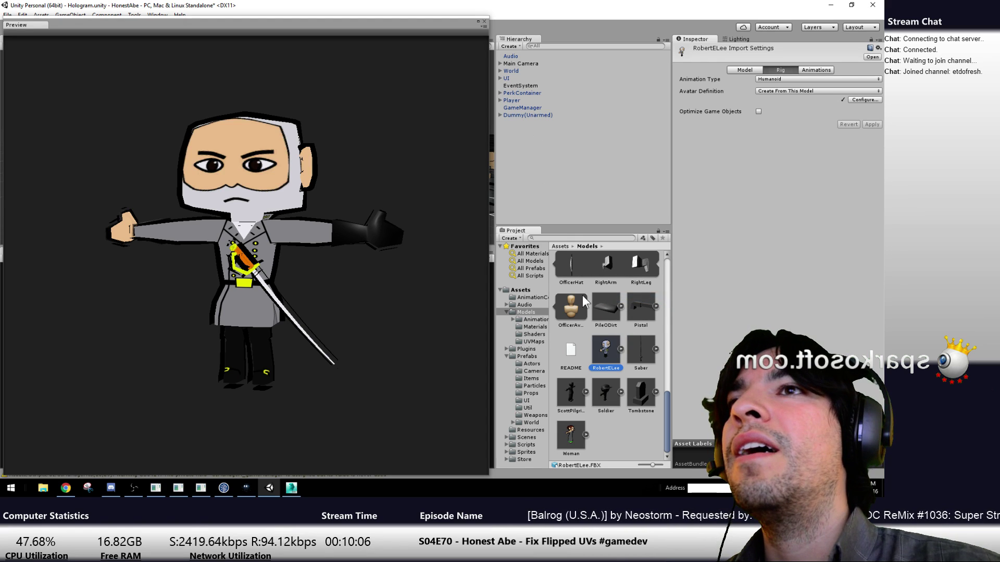
Browse into the Models/Materials folder and close the floating model preview
scroll(671, 386, "up", 2)
scroll(663, 264, "up", 5)
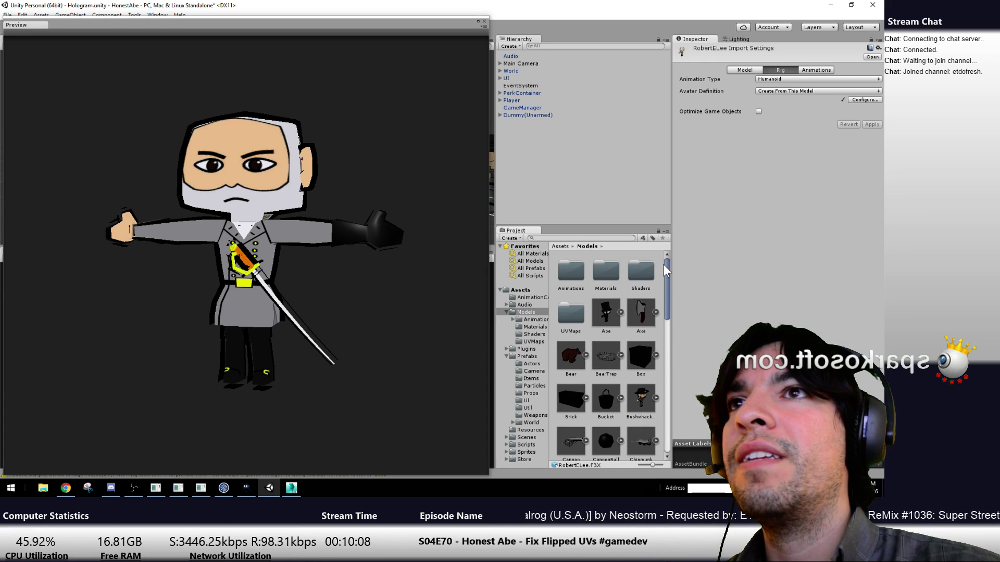
double_click(597, 264)
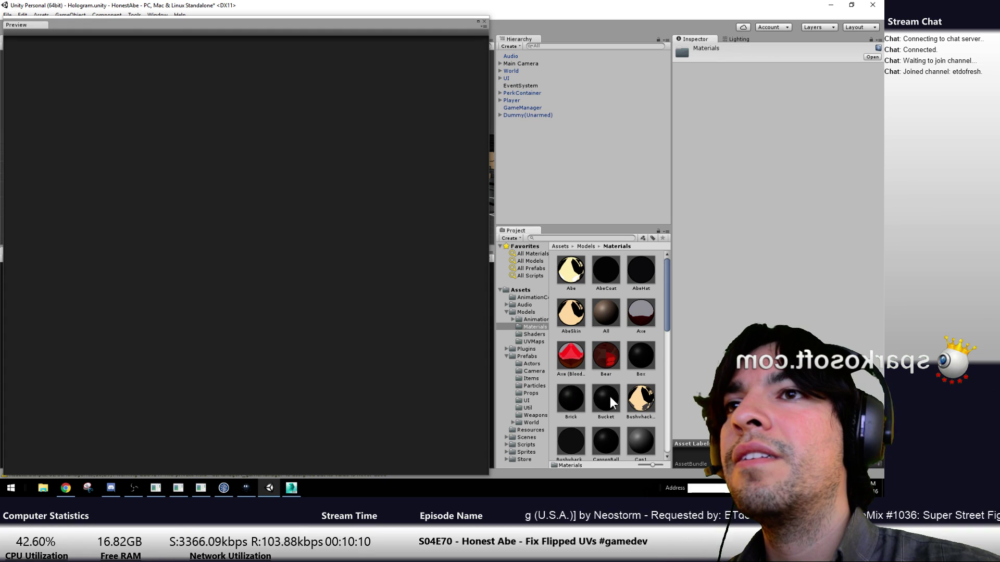
scroll(610, 398, "down", 3)
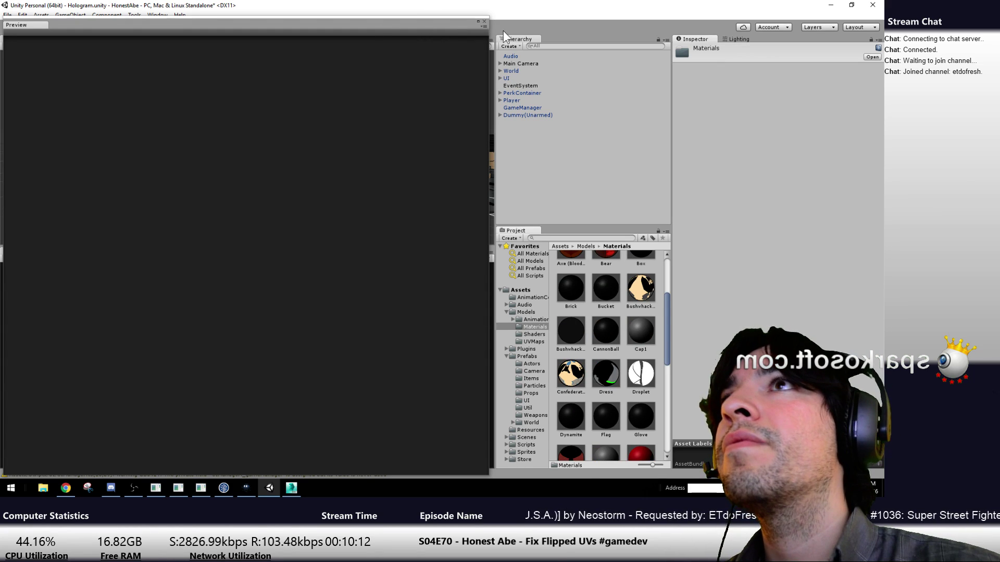
left_click(484, 21)
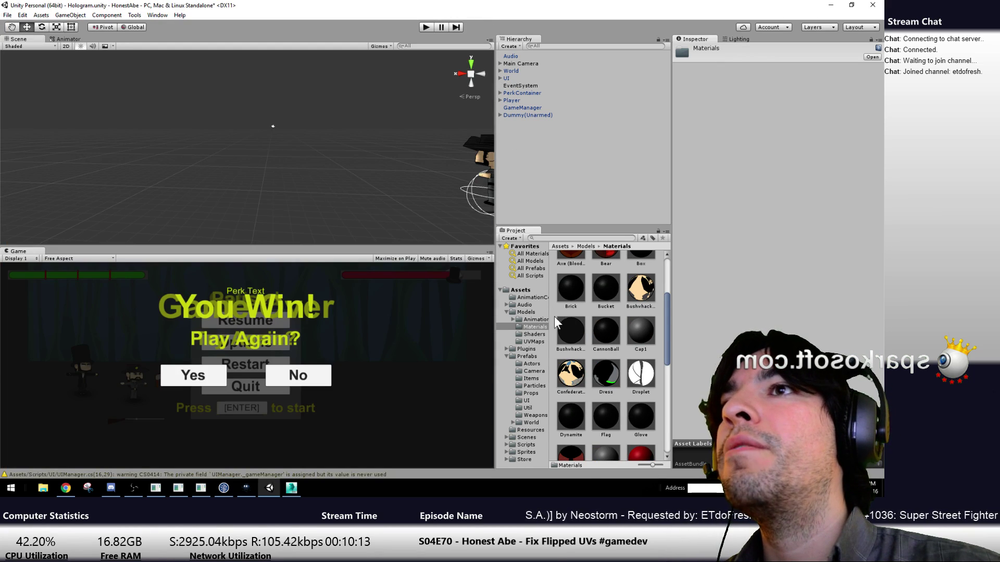
Open the Scenes/Test/SimpleModelView scene without saving the current scene
left_click(526, 437)
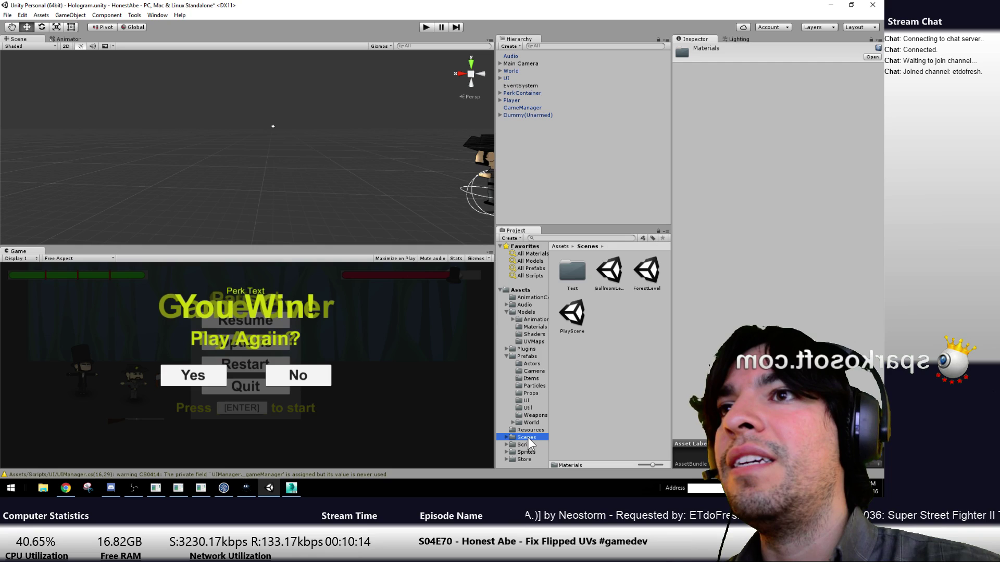
double_click(575, 274)
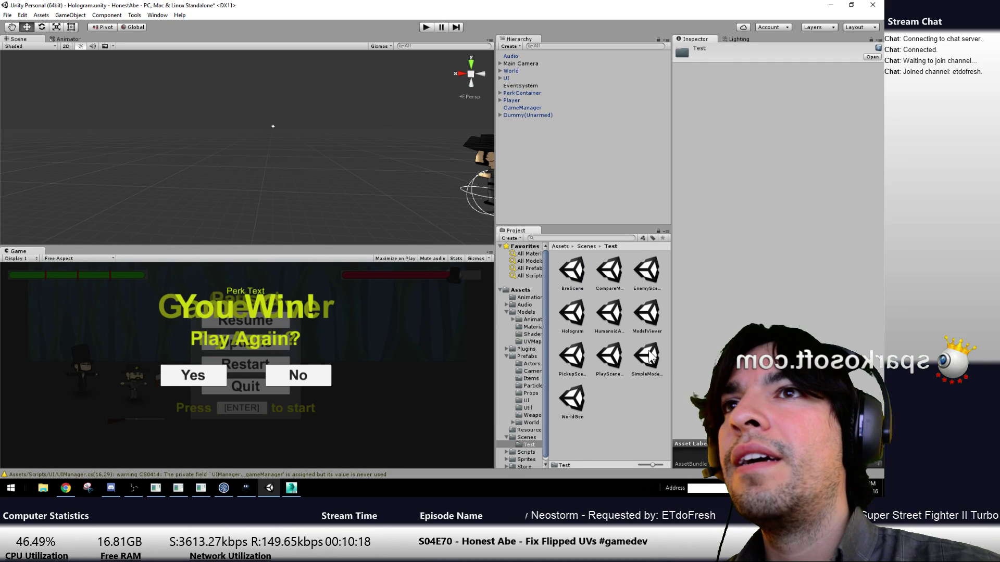
double_click(646, 315)
left_click(479, 264)
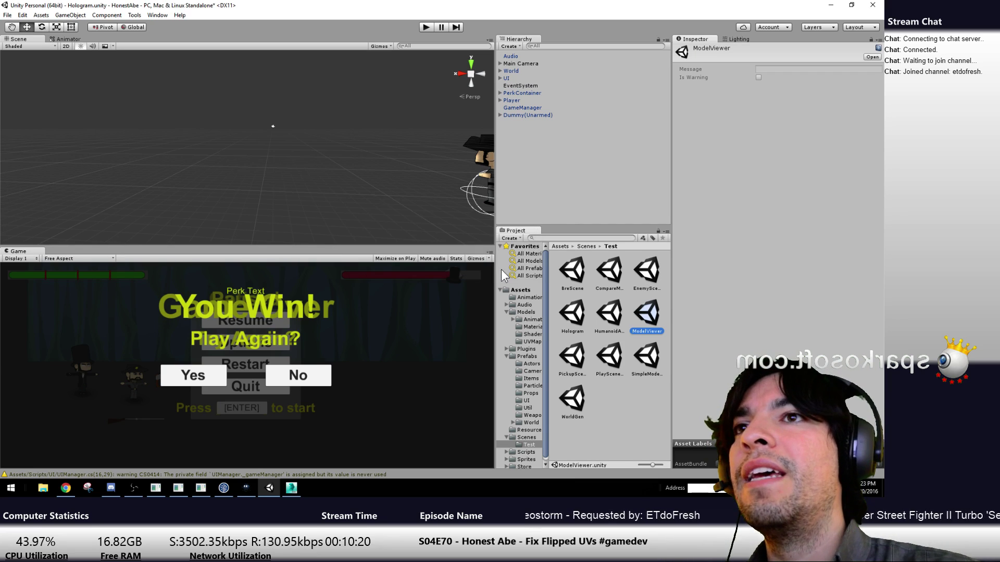
double_click(647, 356)
left_click(465, 262)
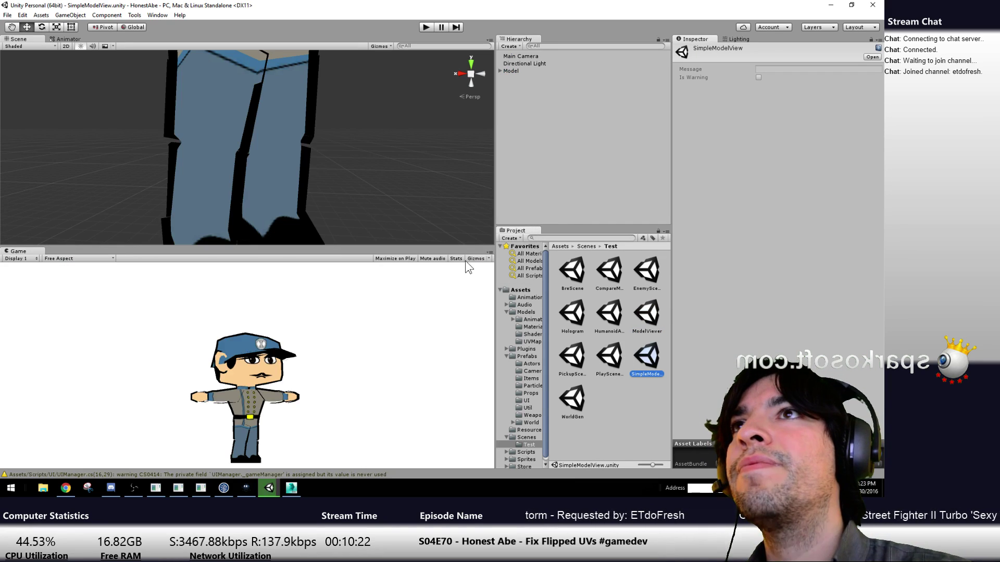
Replace ConfederateSoldier under Model with the RobertELee model from the Models folder
left_click(515, 71)
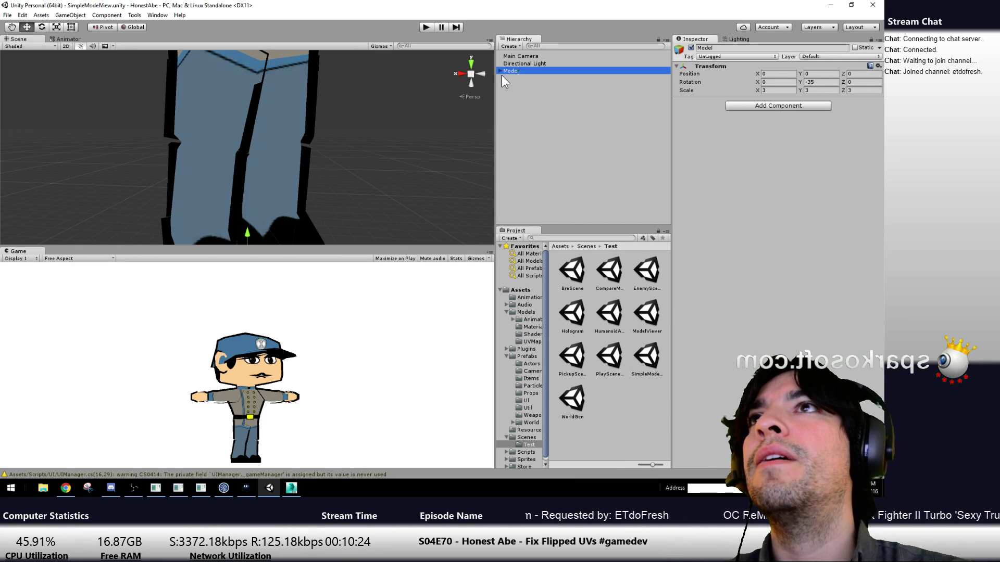
left_click(523, 78)
key("Delete")
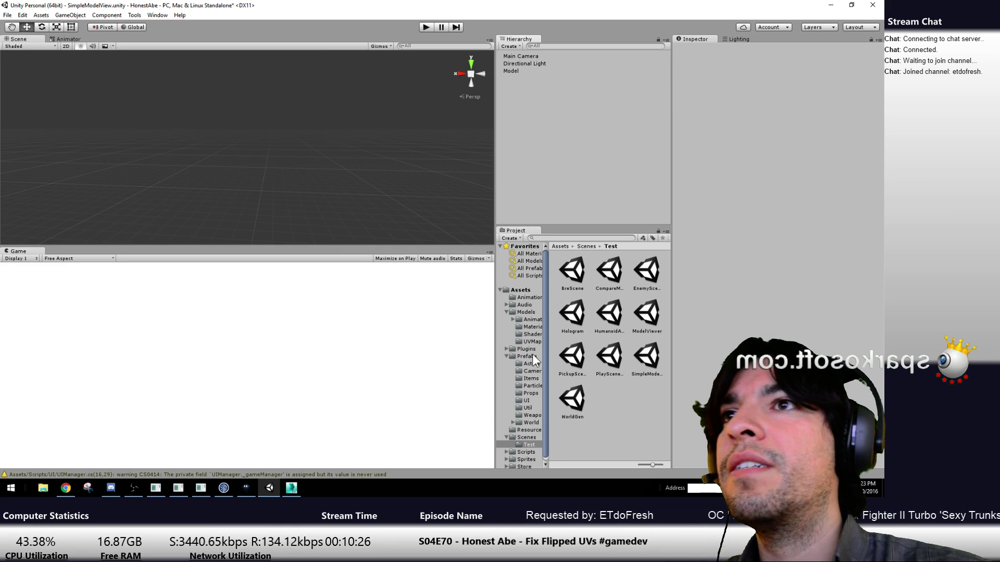
left_click(525, 312)
scroll(635, 414, "down", 2)
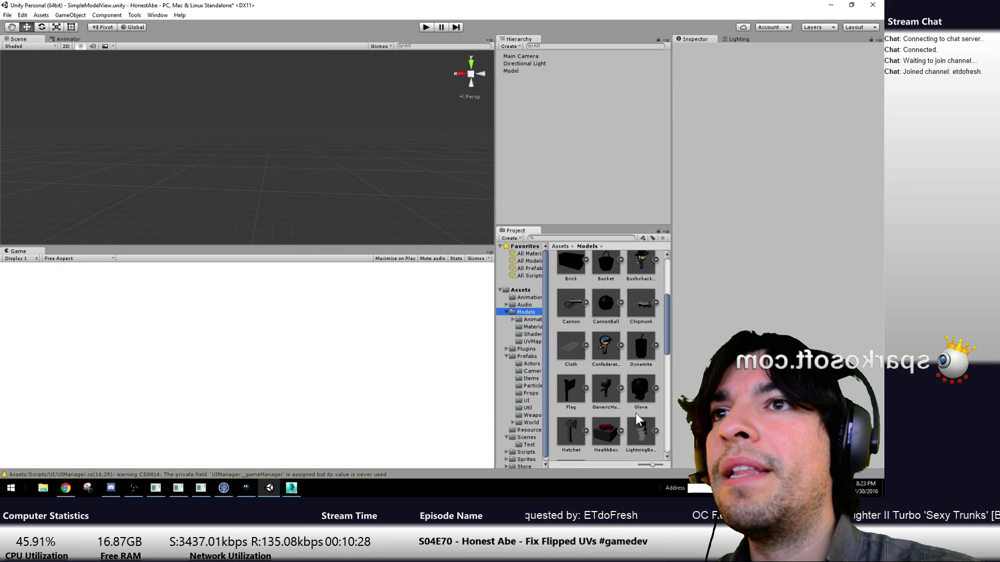
scroll(634, 413, "down", 5)
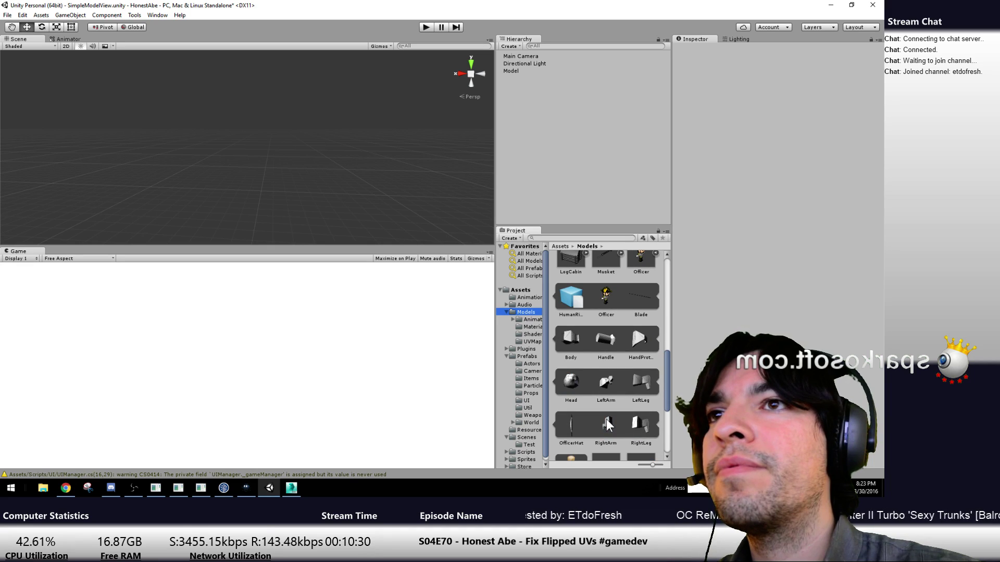
scroll(598, 324, "up", 1)
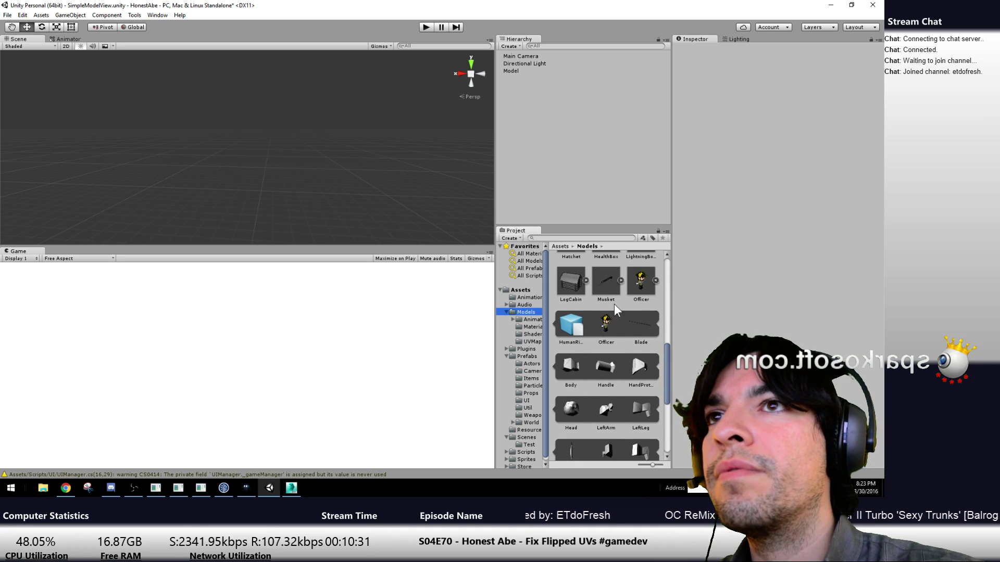
left_click(655, 280)
left_click_drag(568, 393, 513, 71)
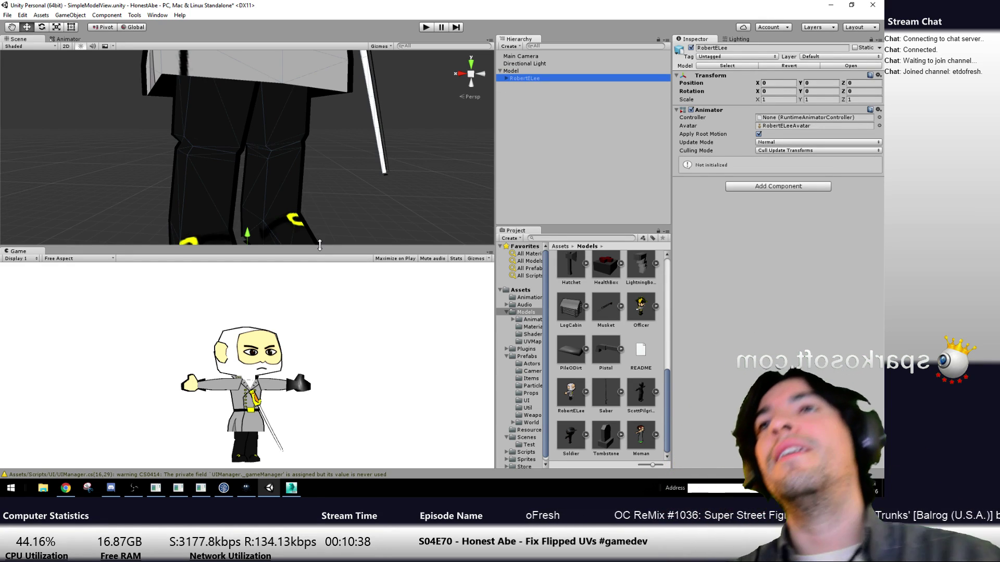
left_click(532, 327)
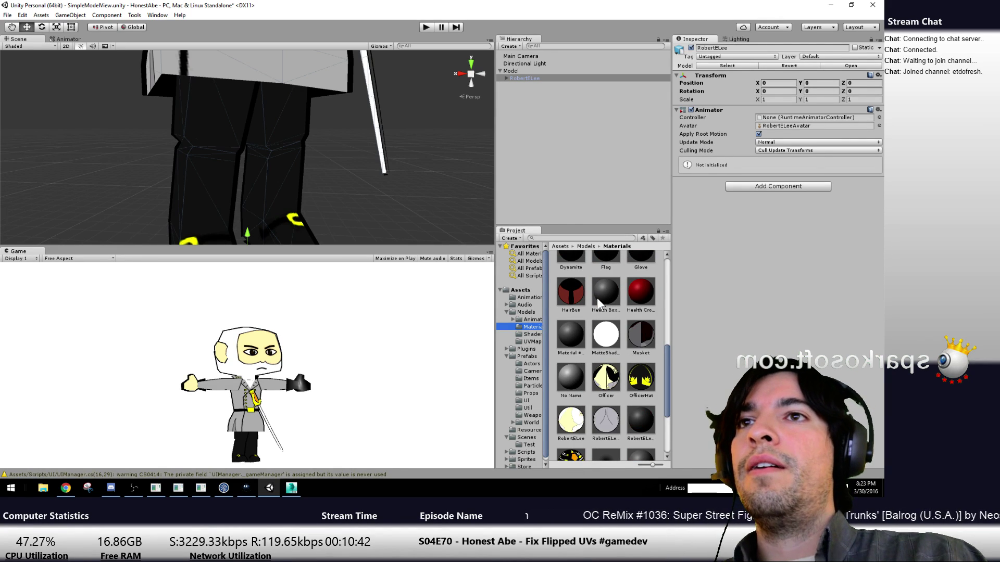
Try Toon Basic and Toon Basic Outline on RobertELeeGlove, settle on Standard, then locate its albedo texture
left_click(635, 391)
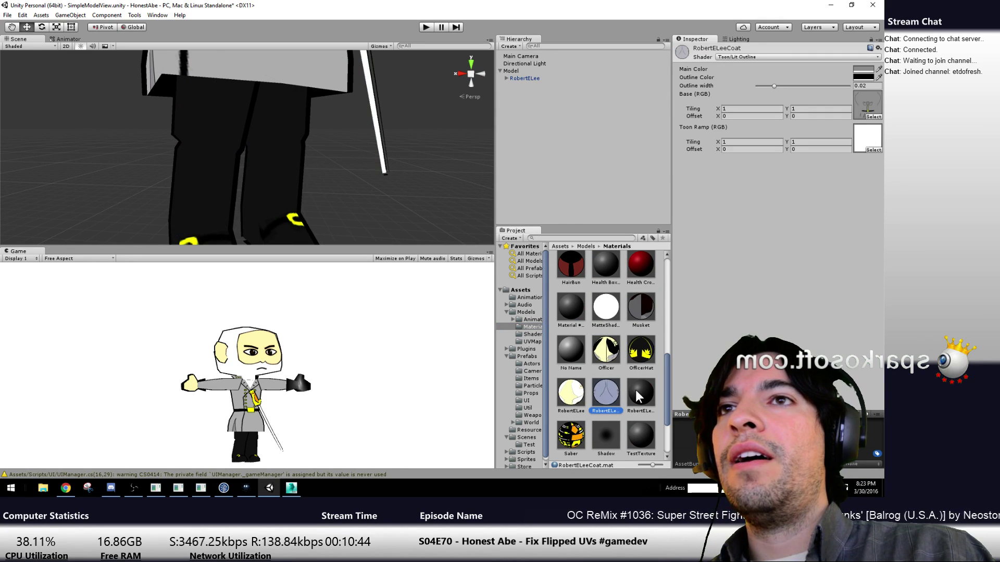
left_click(760, 57)
mouse_move(747, 173)
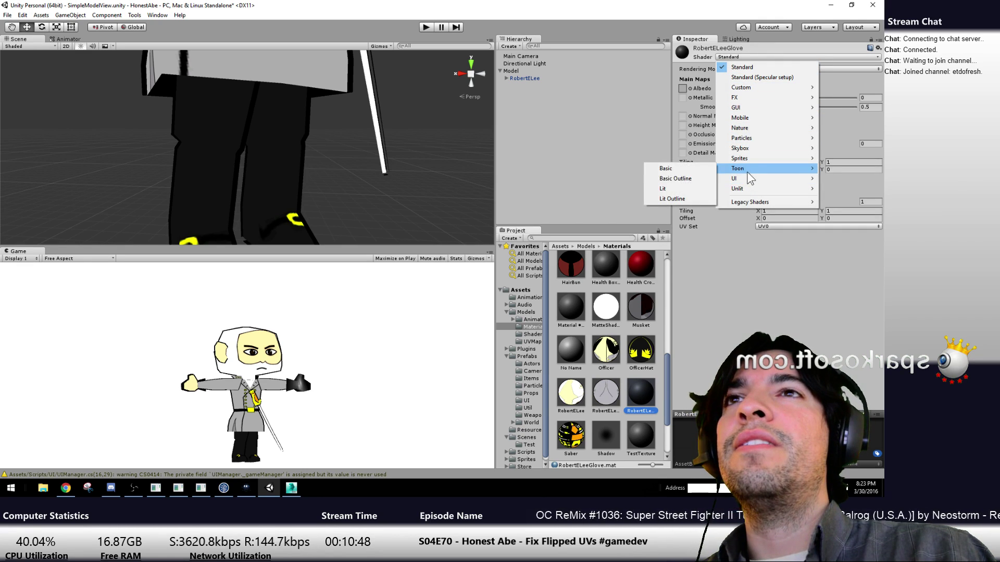
left_click(690, 171)
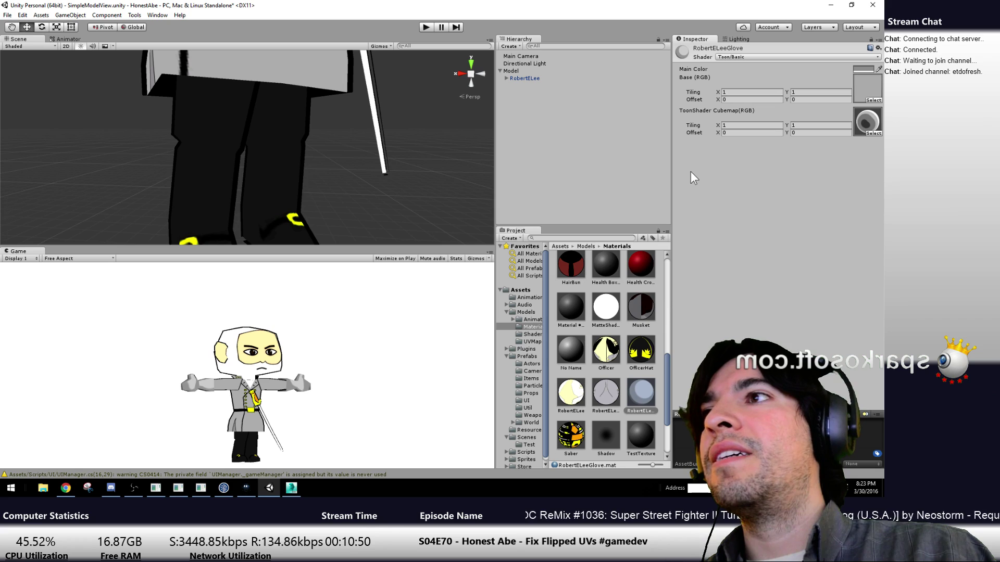
left_click(748, 56)
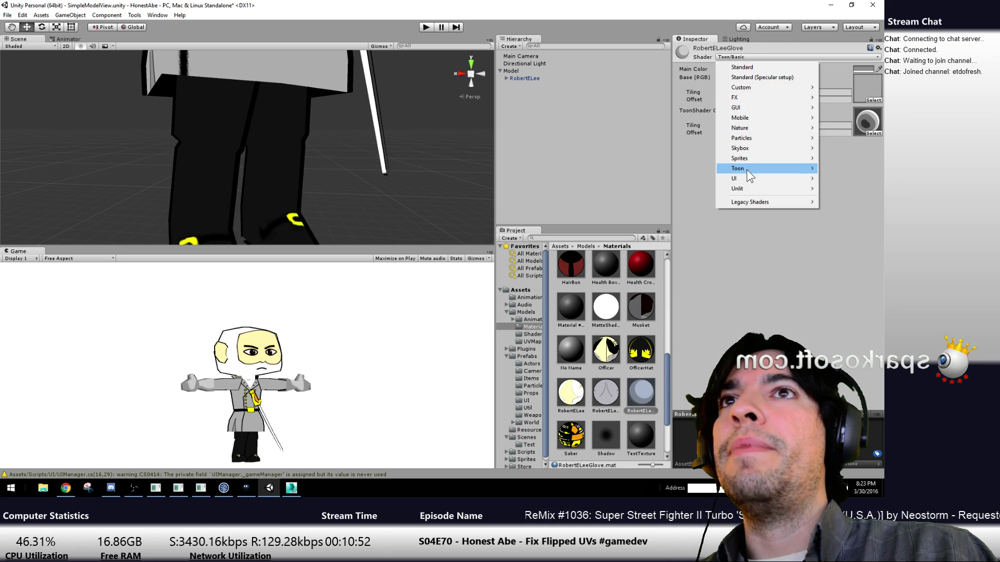
mouse_move(724, 171)
left_click(692, 180)
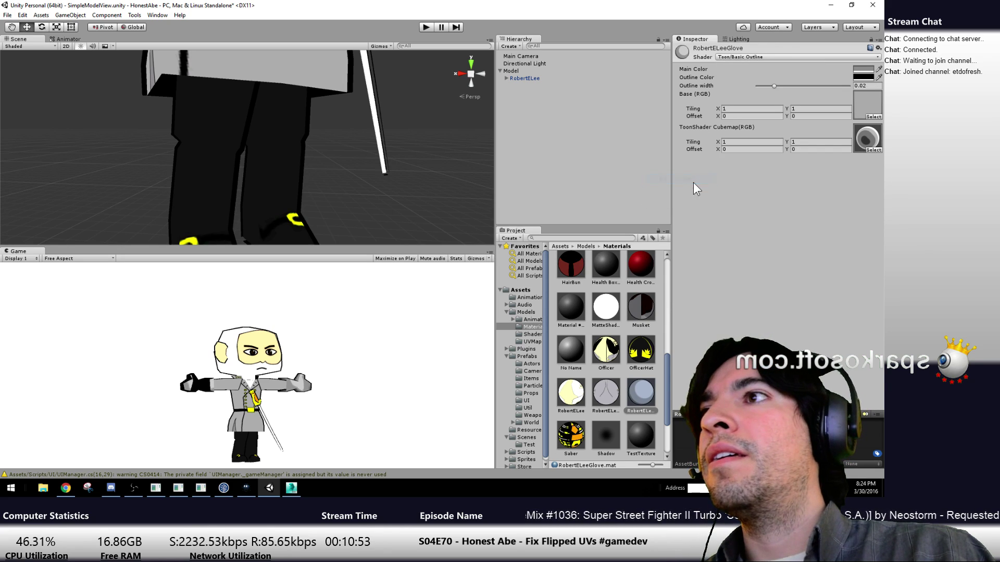
left_click(752, 57)
left_click(748, 67)
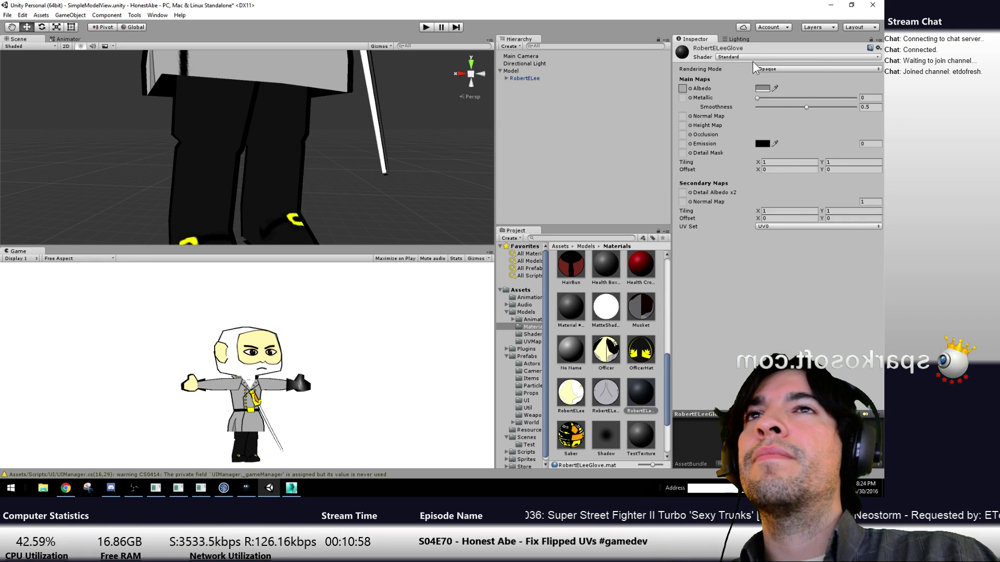
left_click(682, 89)
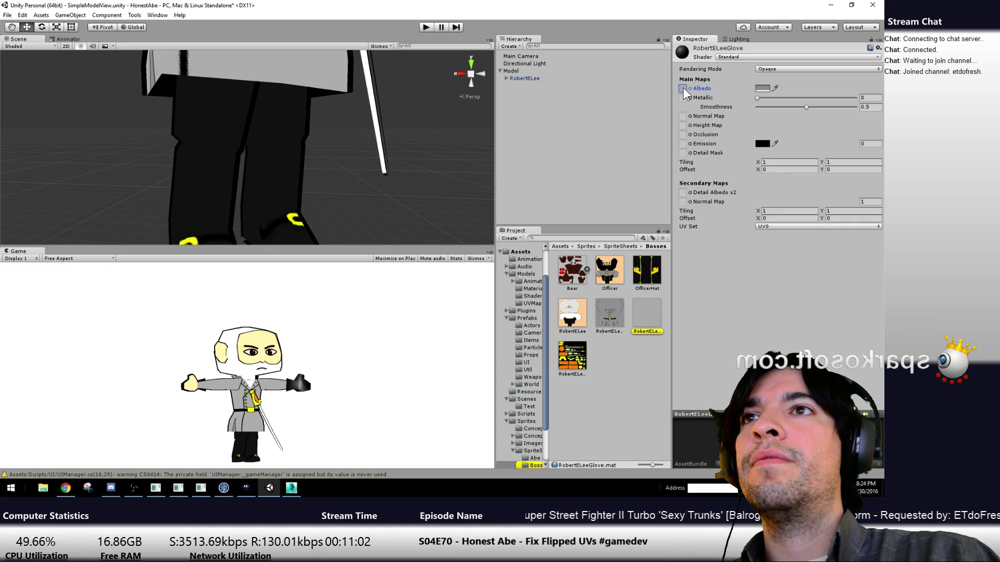
Search 'robe' and assign the black RobertELeeGlove texture as the glove material's albedo
double_click(683, 88)
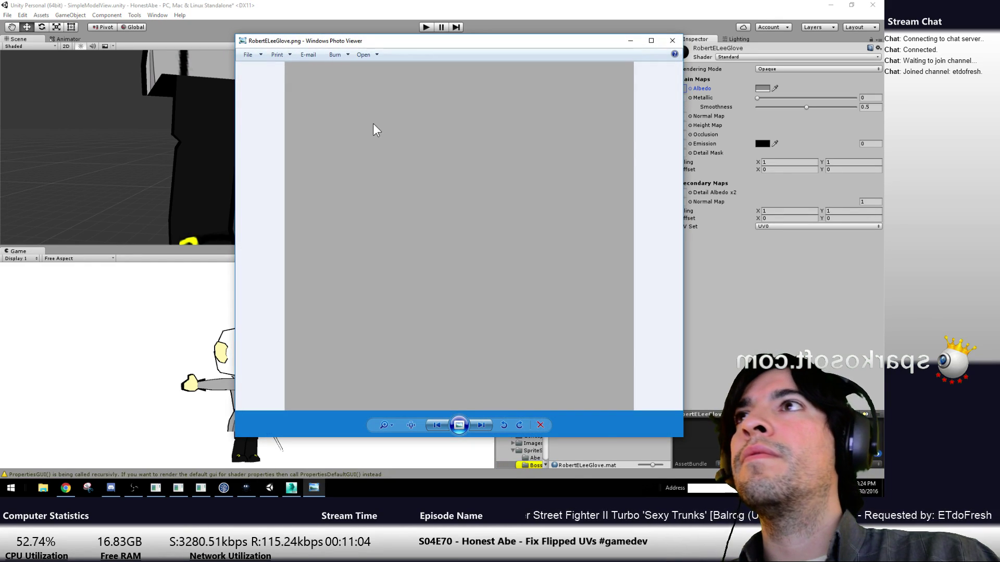
left_click(670, 40)
left_click(689, 88)
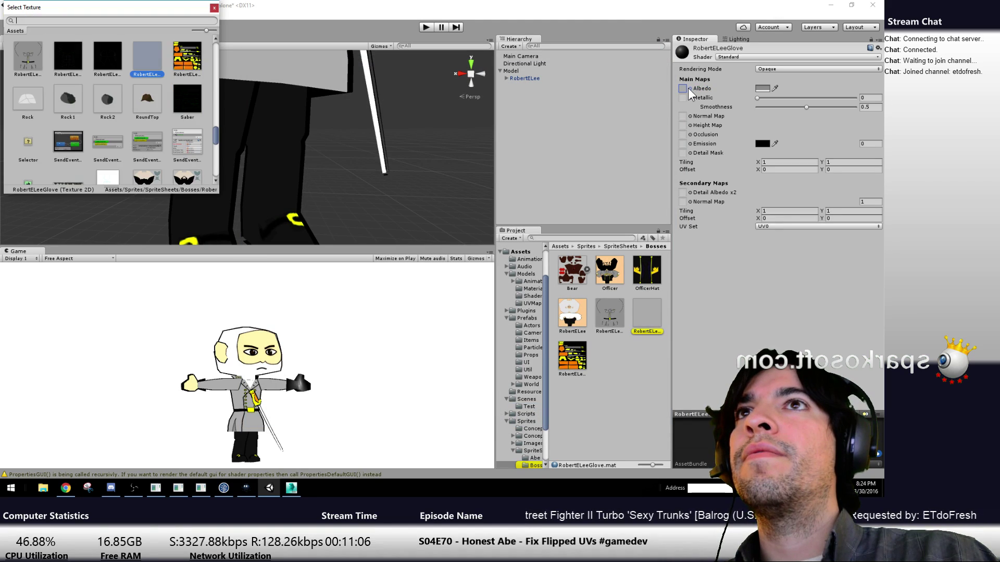
type("rober")
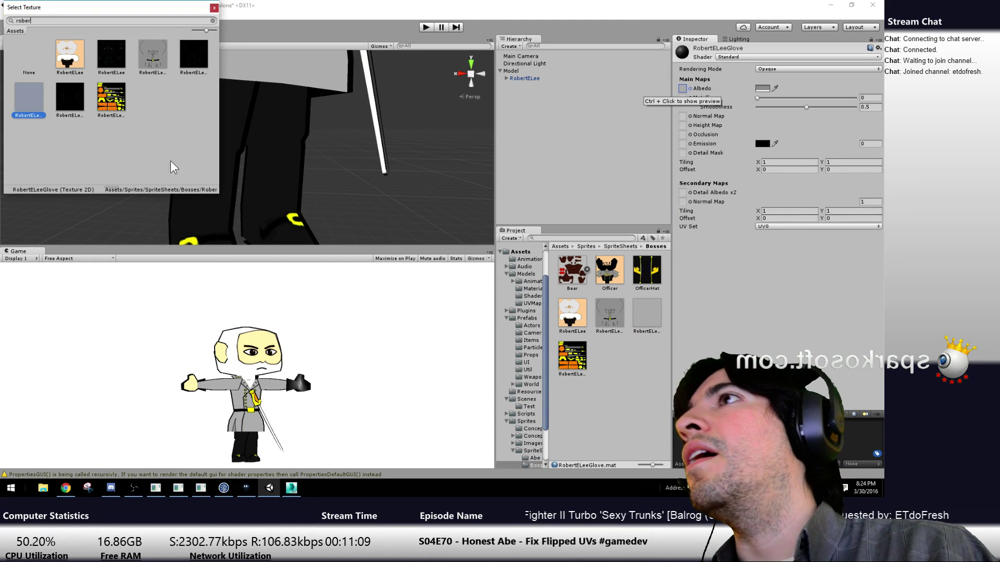
left_click(121, 58)
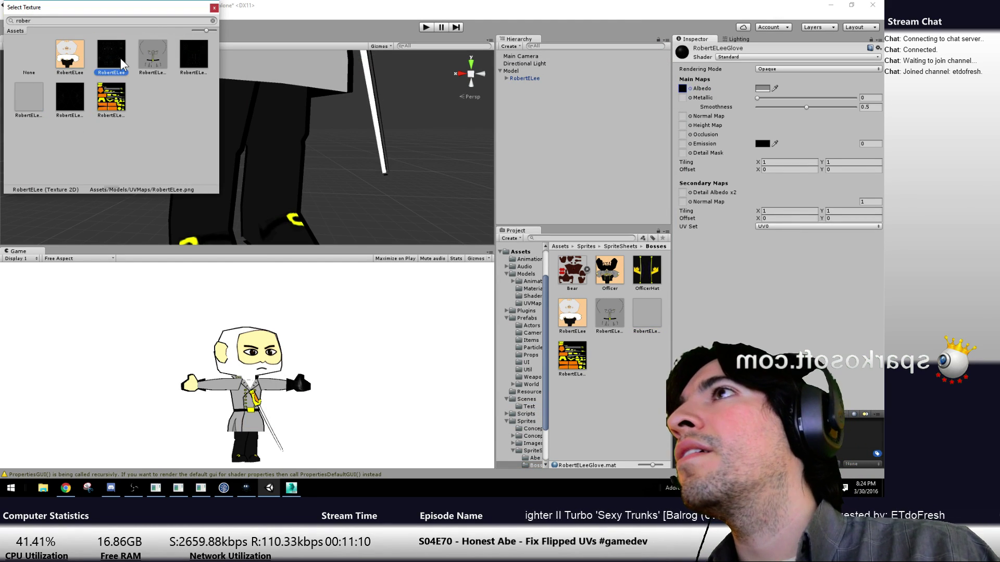
left_click(194, 54)
left_click(73, 96)
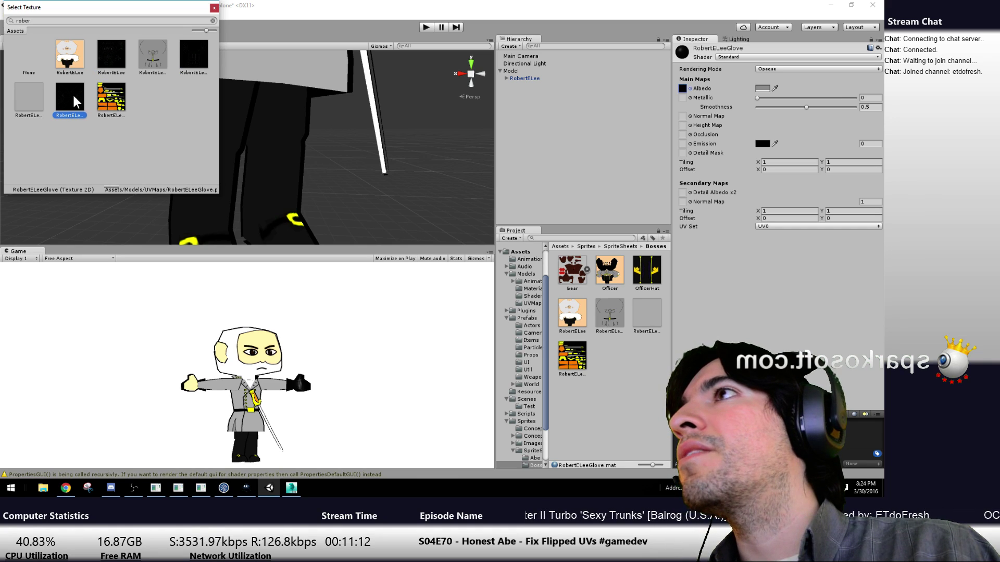
double_click(73, 95)
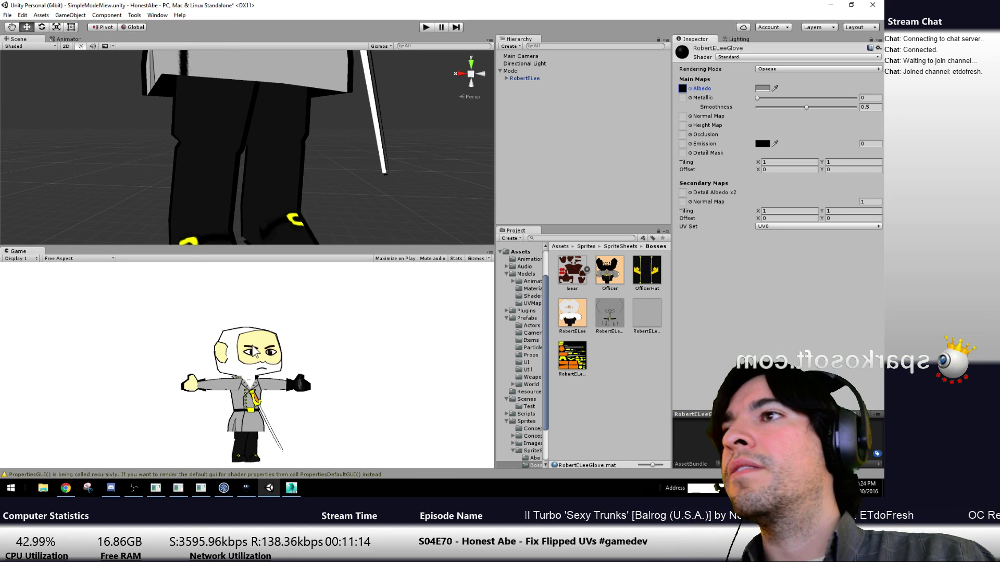
Zoom out and orbit the Scene view to see the dark-gloved right arm
scroll(333, 120, "down", 5)
middle_click_drag(333, 117, 322, 192)
scroll(321, 186, "up", 3)
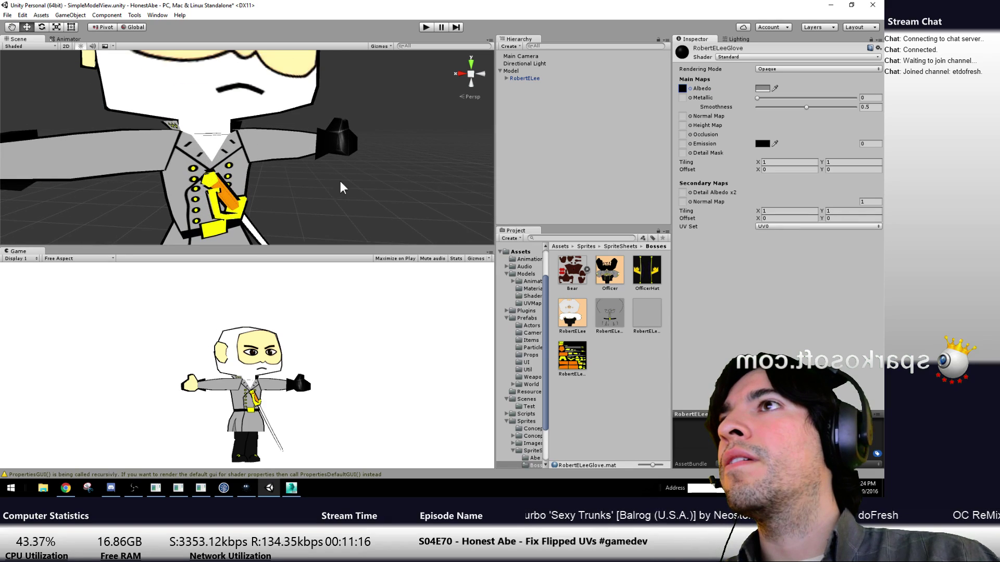
left_click_drag(339, 181, 375, 177, "alt")
Switch RobertELeeGlove to the Toon/Lit shader and orbit around the character's outstretched gloved arm
left_click(744, 57)
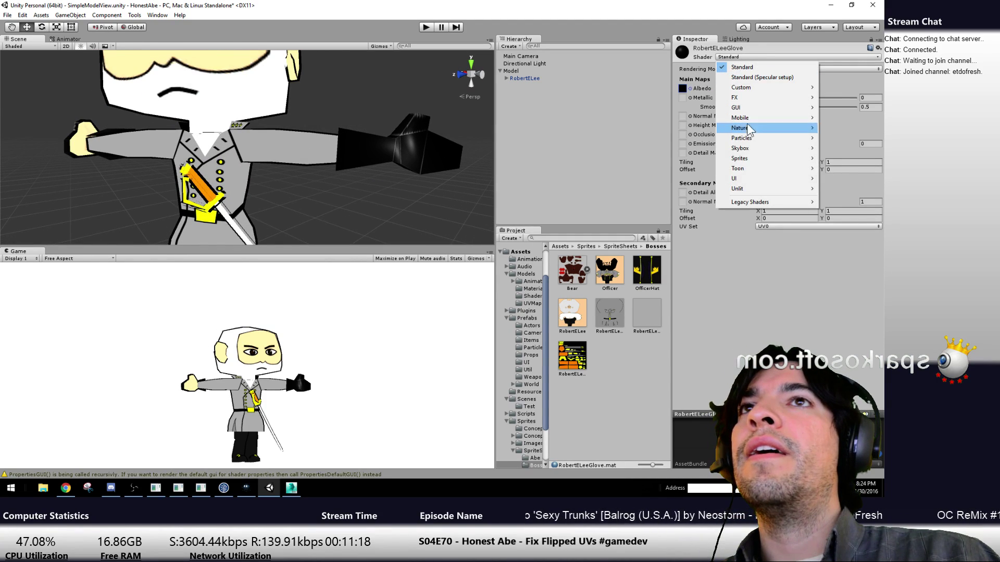
mouse_move(755, 176)
left_click(685, 189)
left_click_drag(257, 172, 323, 187, "alt")
left_click_drag(388, 177, 261, 201, "alt")
left_click_drag(208, 227, 361, 178, "alt")
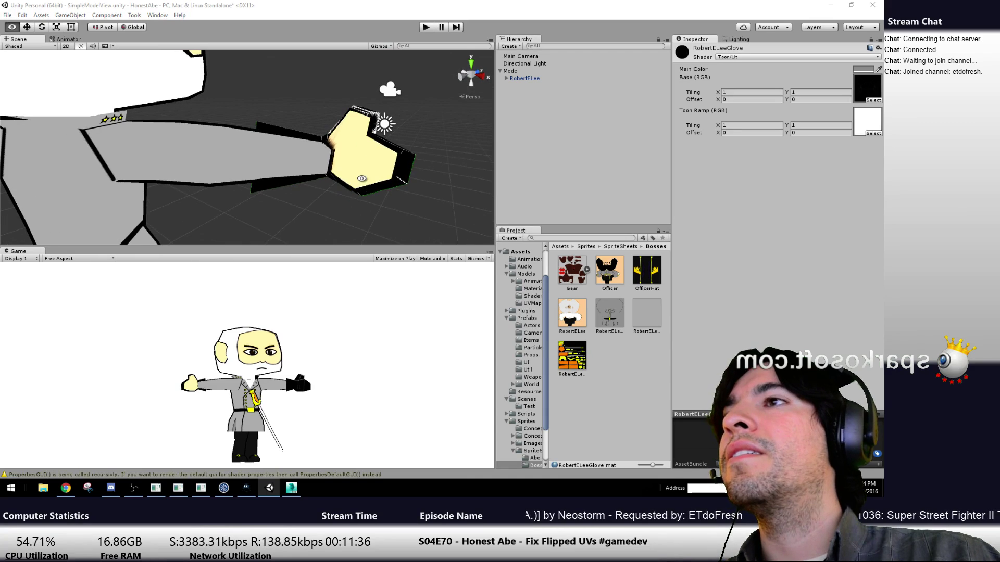
Open the RobertELee group in 3ds Max, select RightArm, and compare against the Unity view
key("alt+Tab")
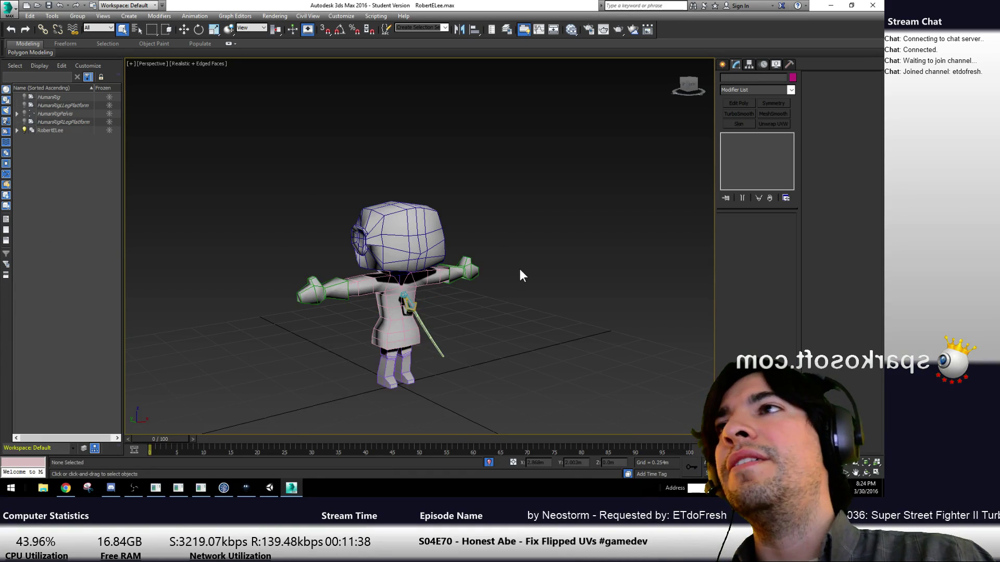
left_click(71, 130)
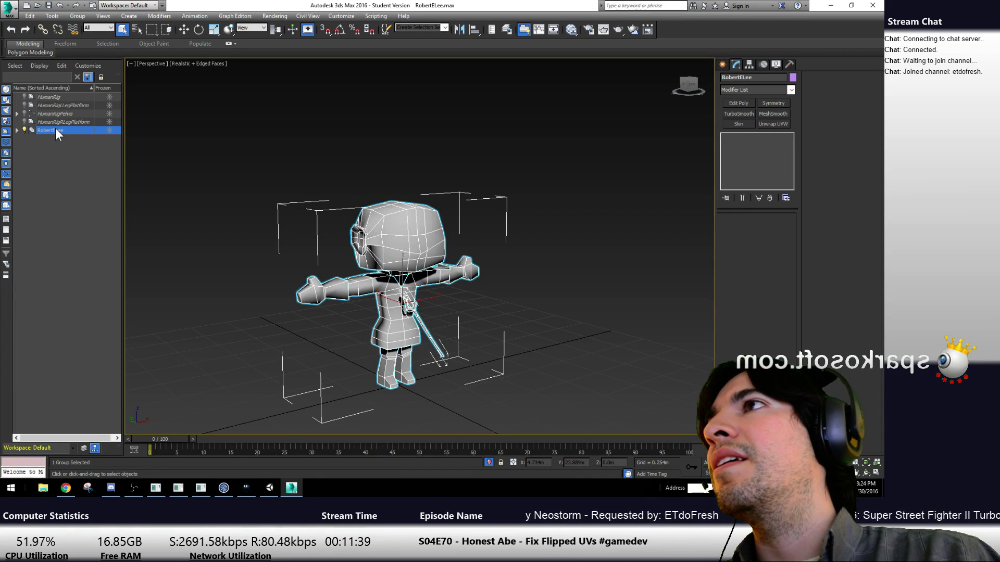
left_click(82, 17)
left_click(87, 50)
left_click(17, 131)
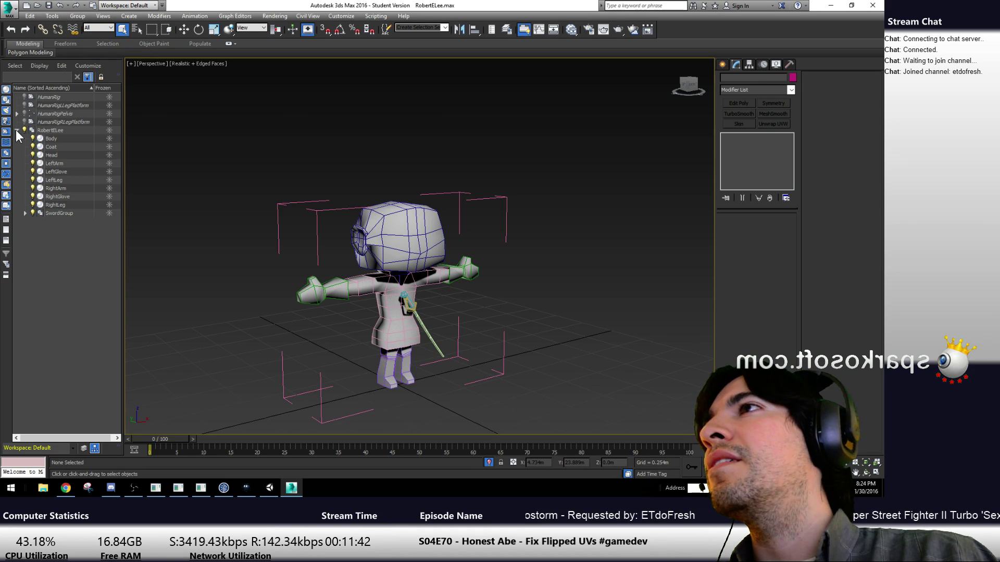
left_click(60, 189)
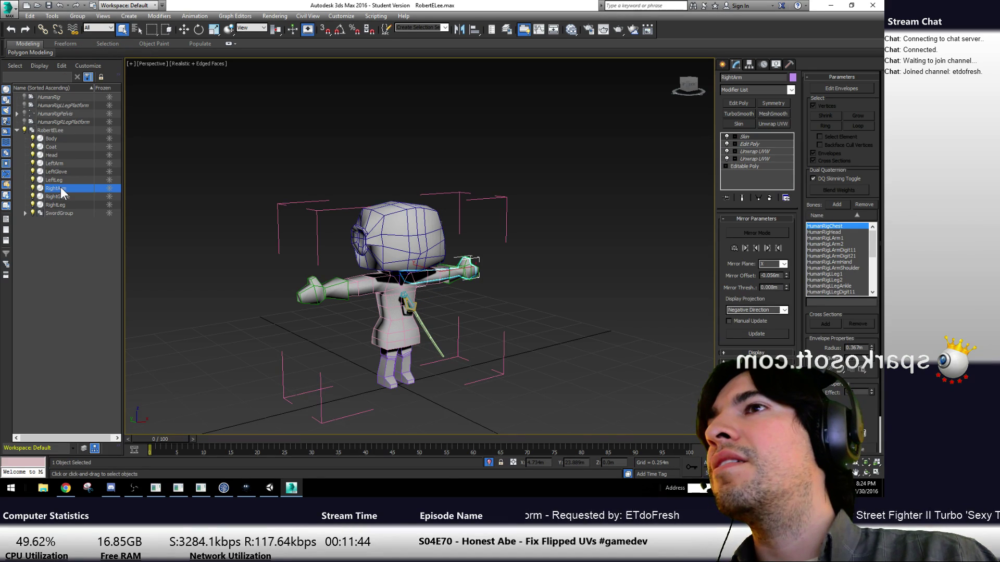
key("alt+Tab")
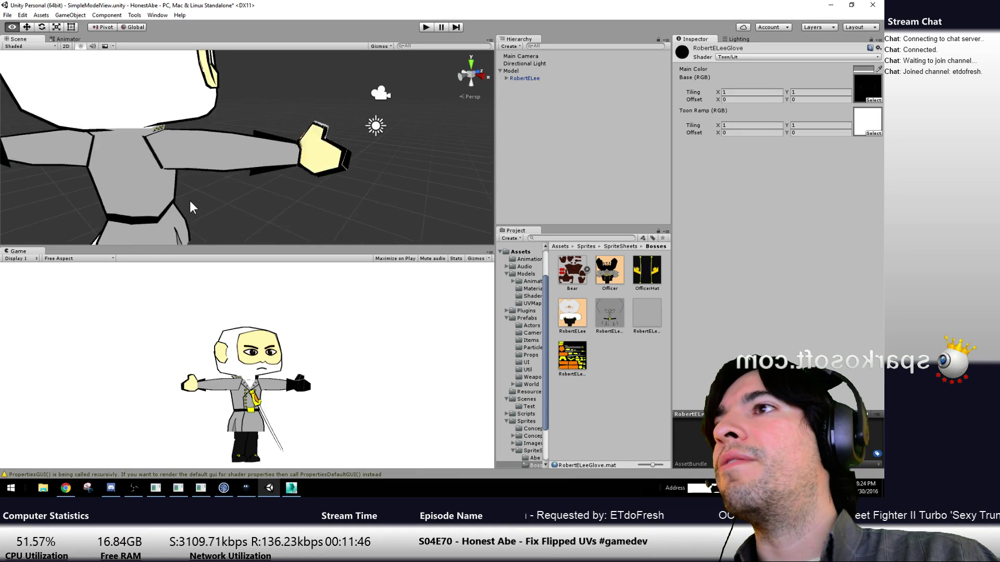
left_click_drag(189, 201, 303, 165, "alt")
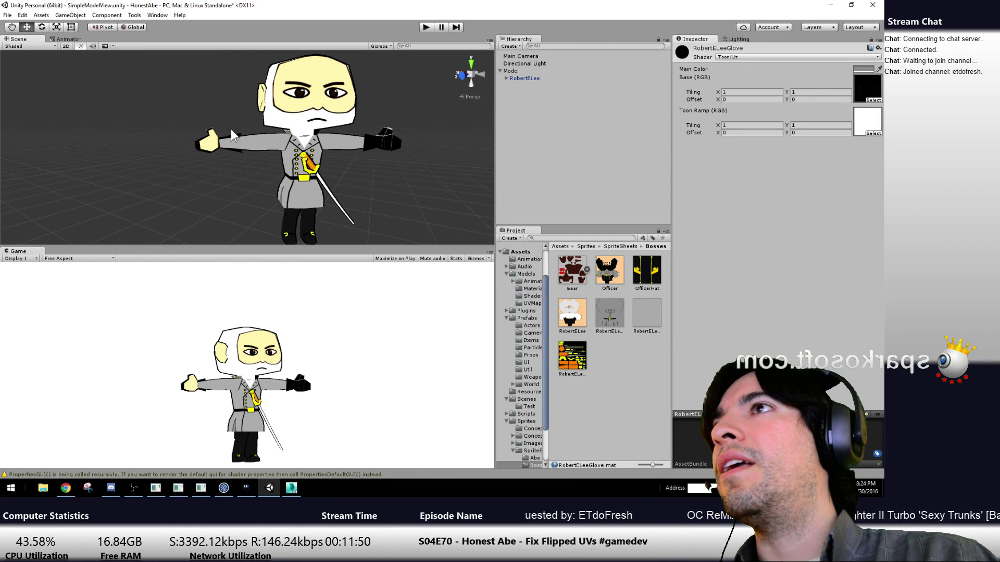
key("alt+Tab")
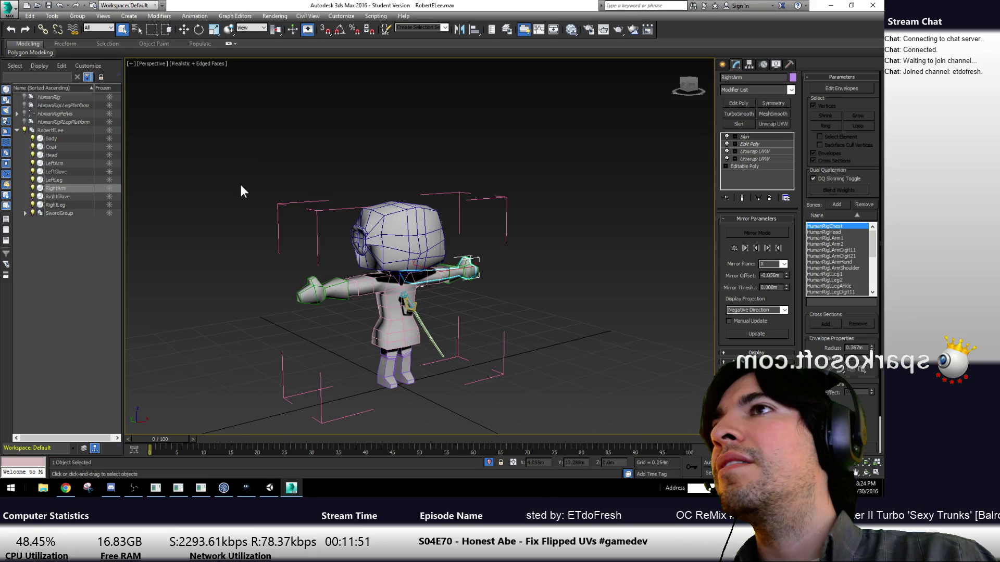
Add an XForm modifier to RightGlove above Editable Poly, beneath Unwrap UVW
left_click(321, 291)
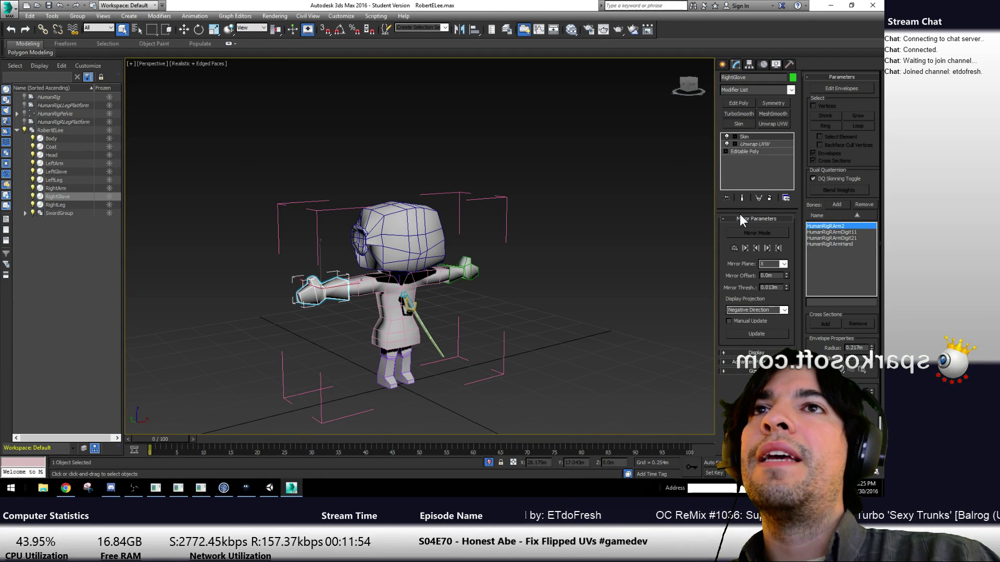
left_click(752, 152)
left_click(487, 269)
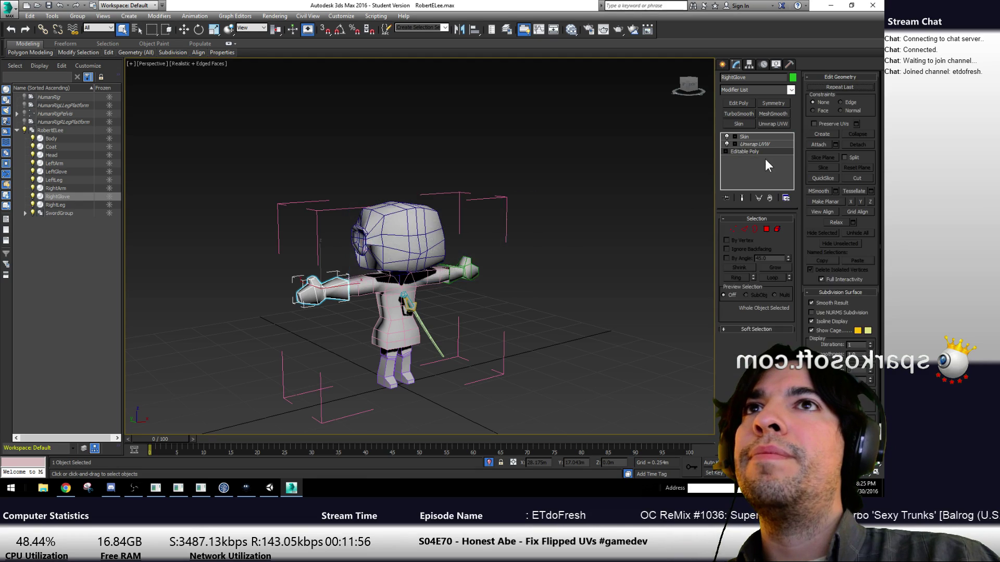
left_click(790, 90)
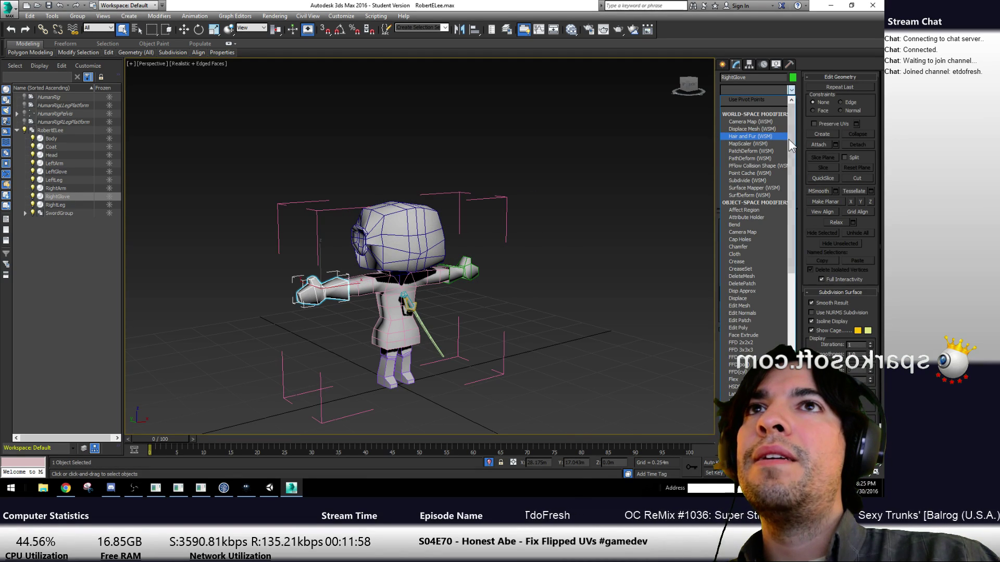
scroll(760, 182, "down", 5)
key("x")
key("Return")
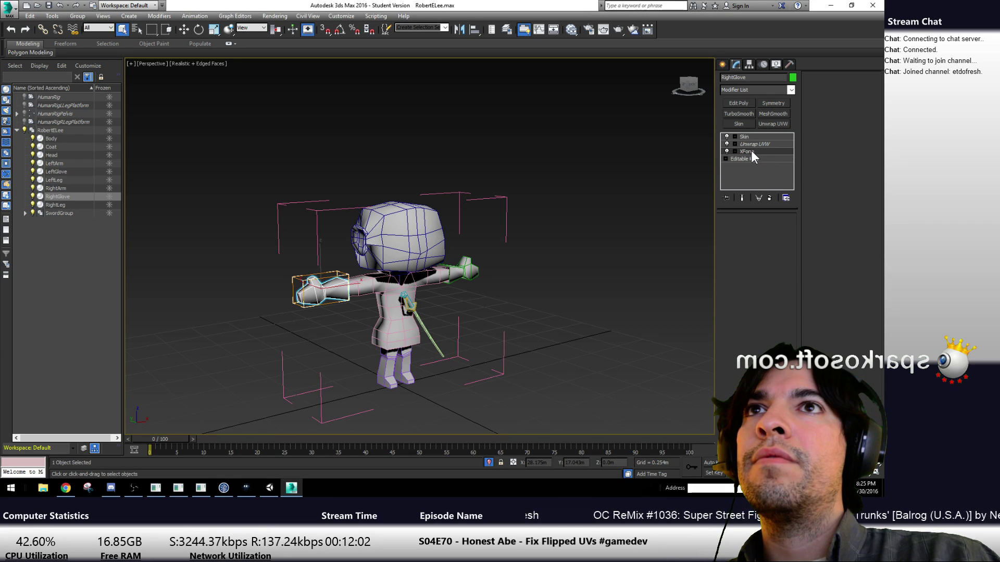
left_click_drag(758, 166, 760, 172)
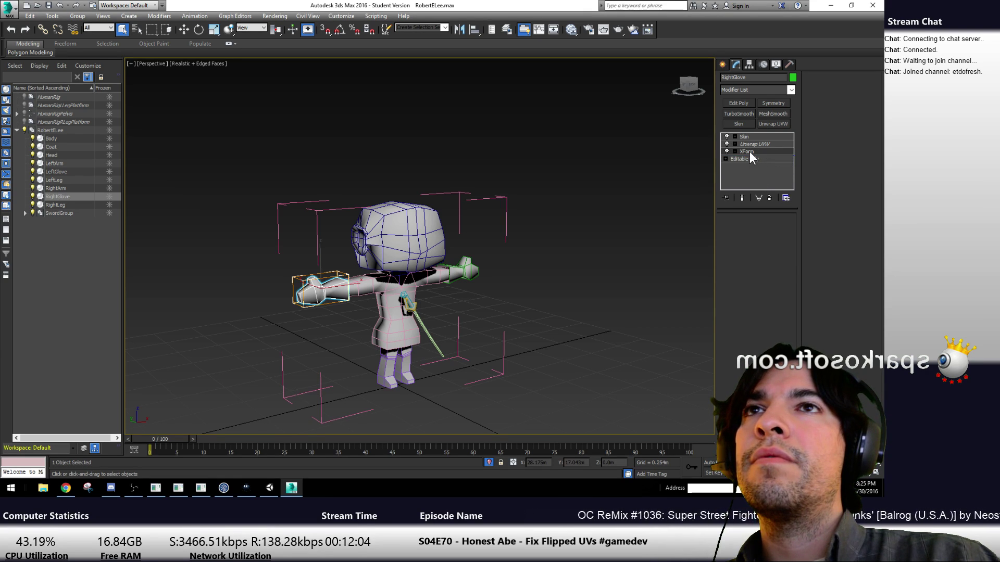
left_click(748, 152)
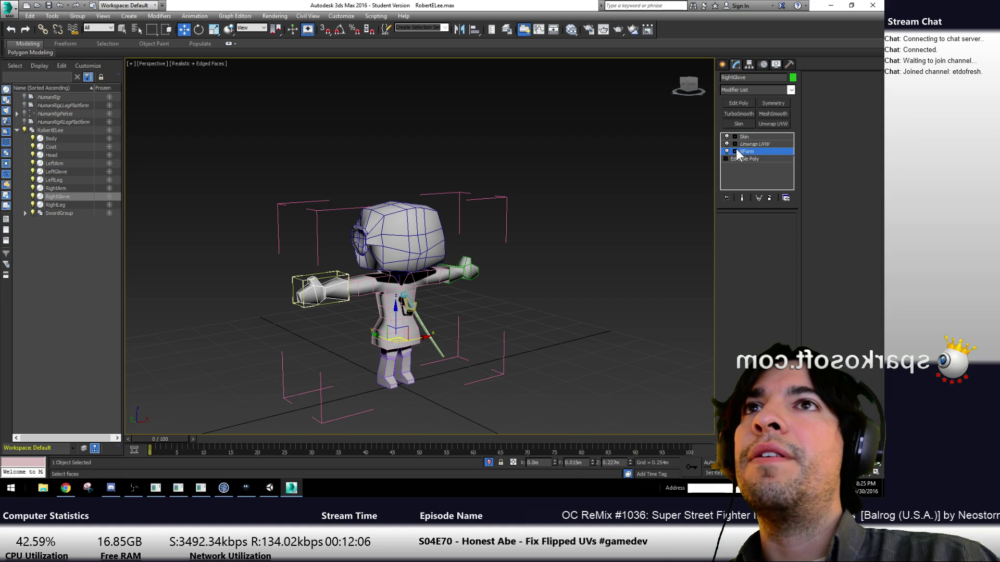
left_click(743, 145)
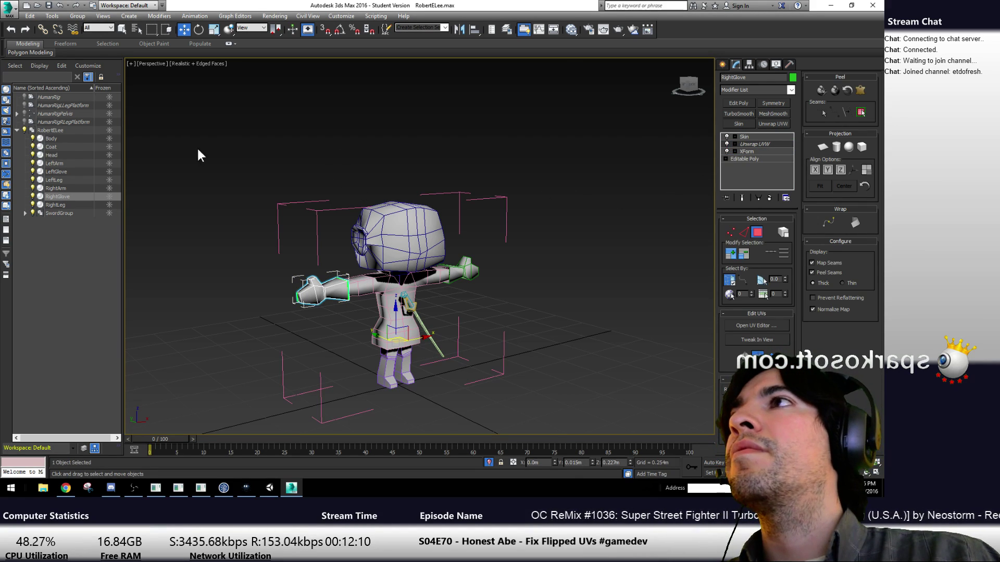
Export the scene over RobertELee.FBX, confirming the replacement and the FBX export settings
right_click(307, 290)
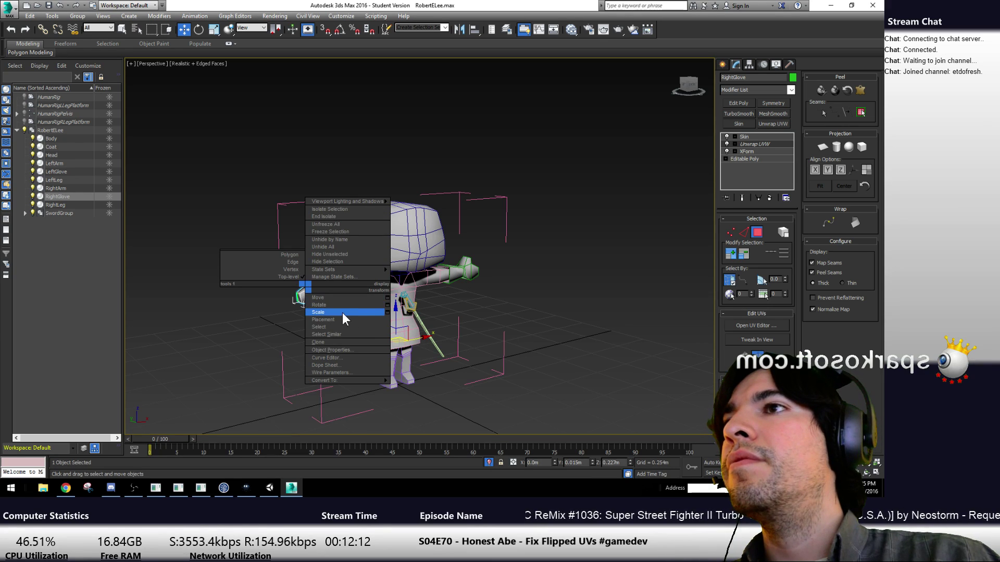
left_click(11, 15)
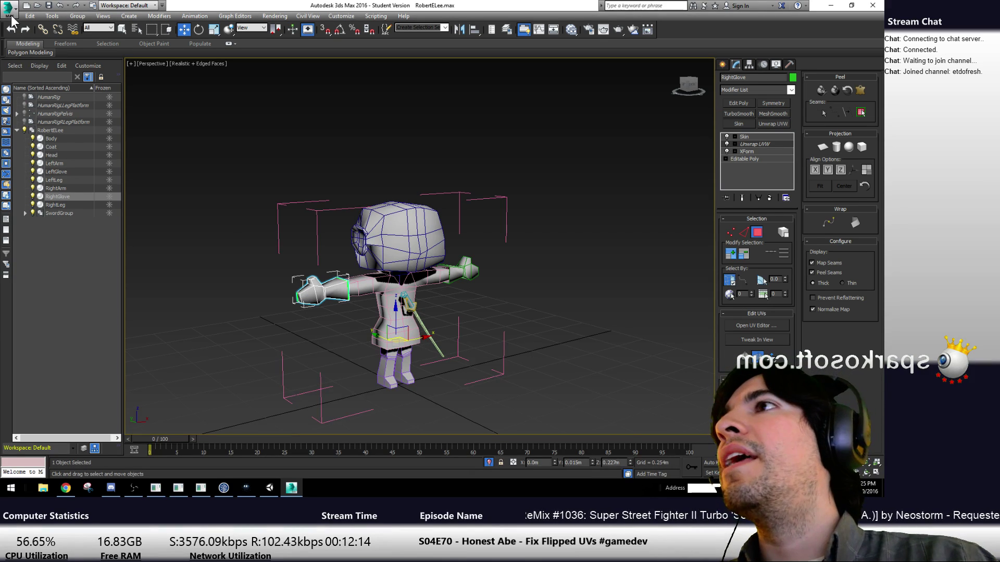
left_click(10, 16)
mouse_move(57, 164)
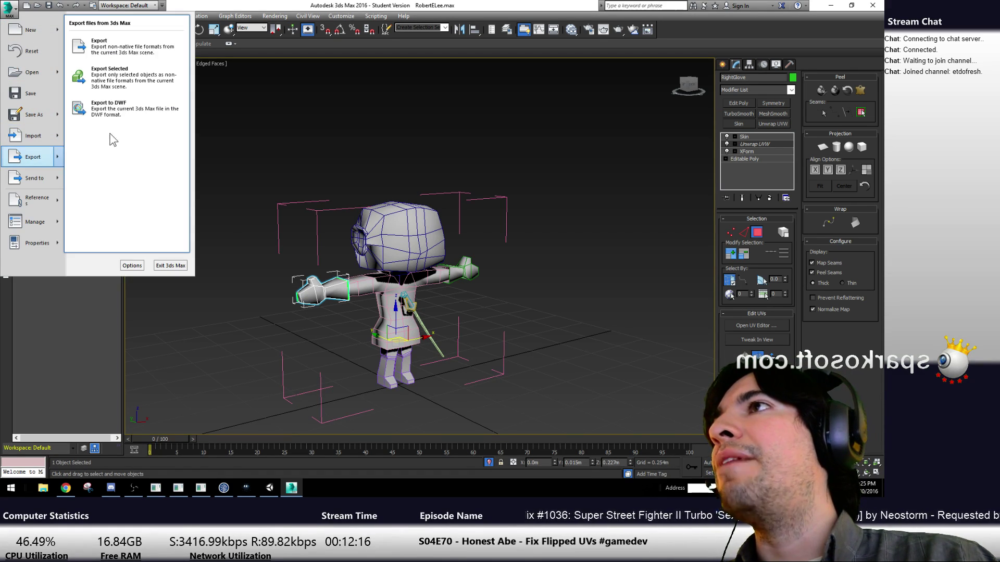
left_click(119, 63)
scroll(156, 218, "down", 2)
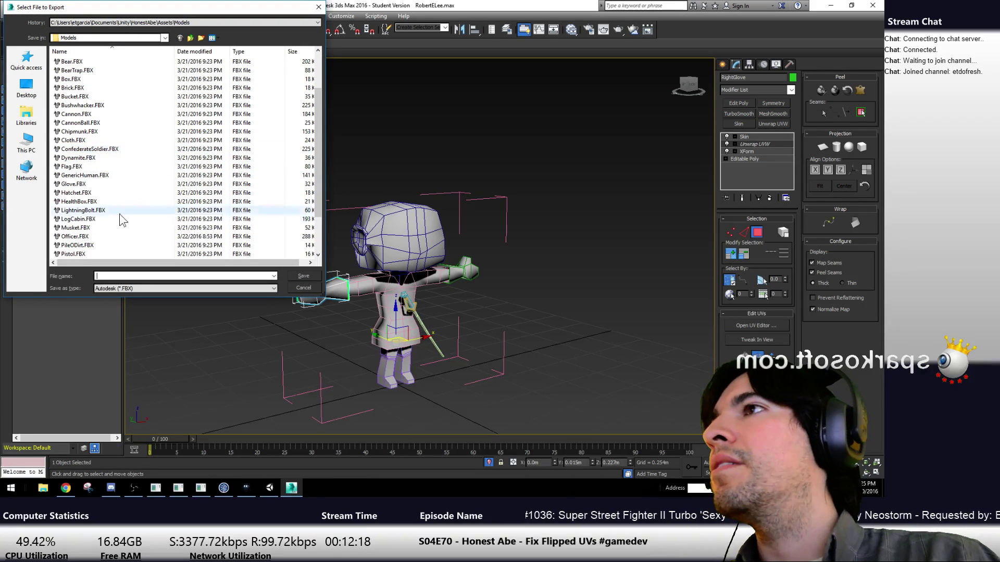
scroll(94, 222, "down", 2)
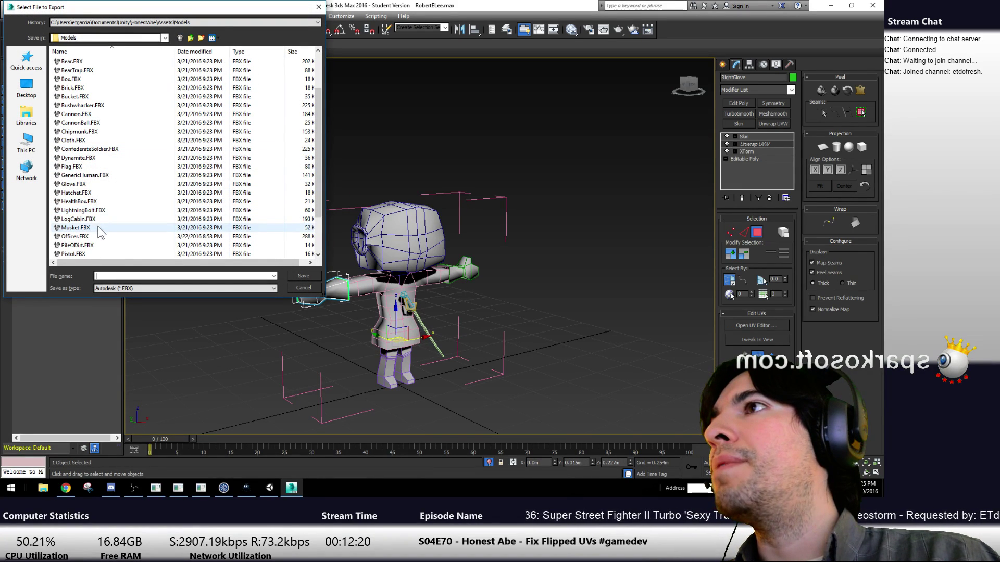
double_click(79, 210)
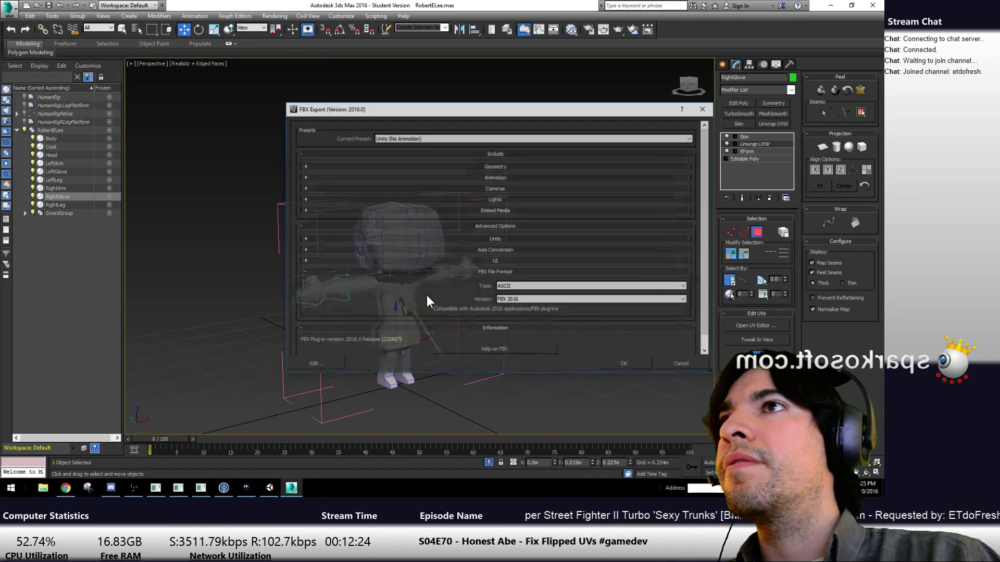
left_click(640, 362)
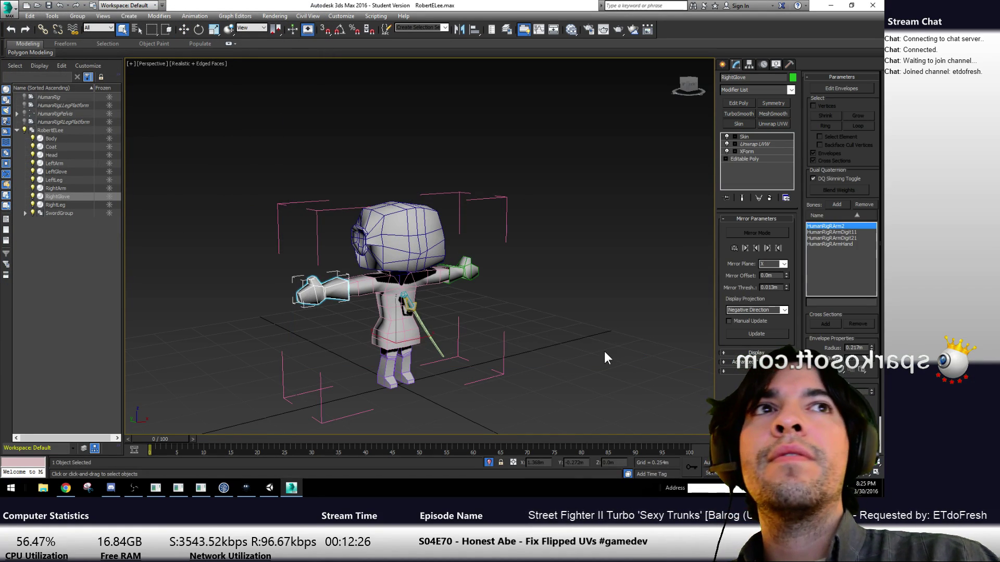
key("alt+Tab")
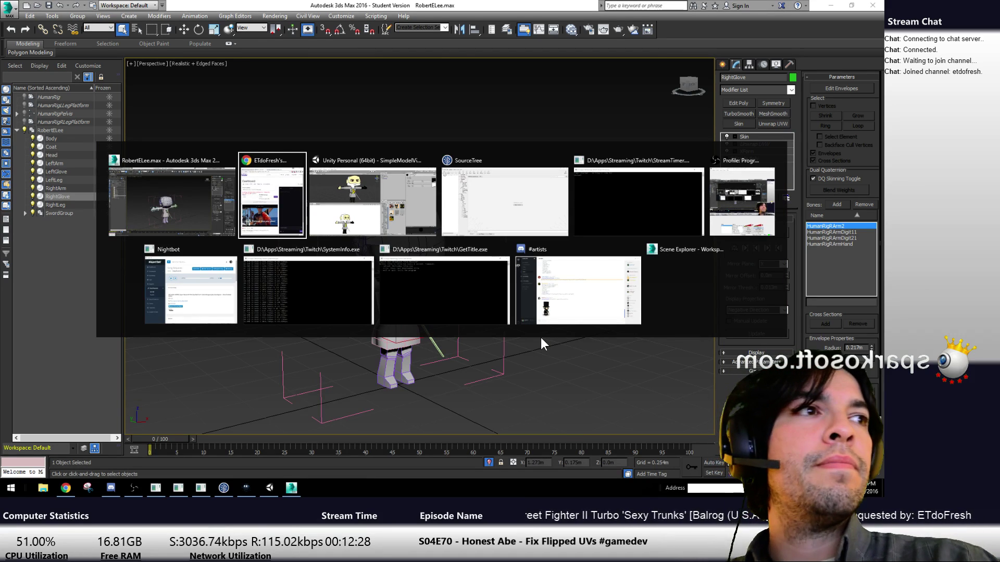
key("alt+Tab")
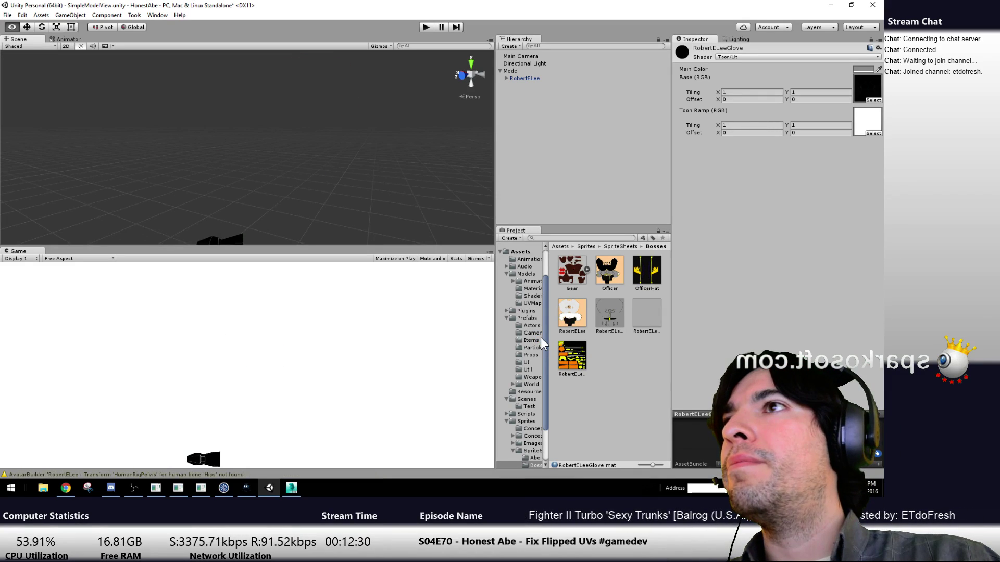
middle_click_drag(363, 165, 376, 152)
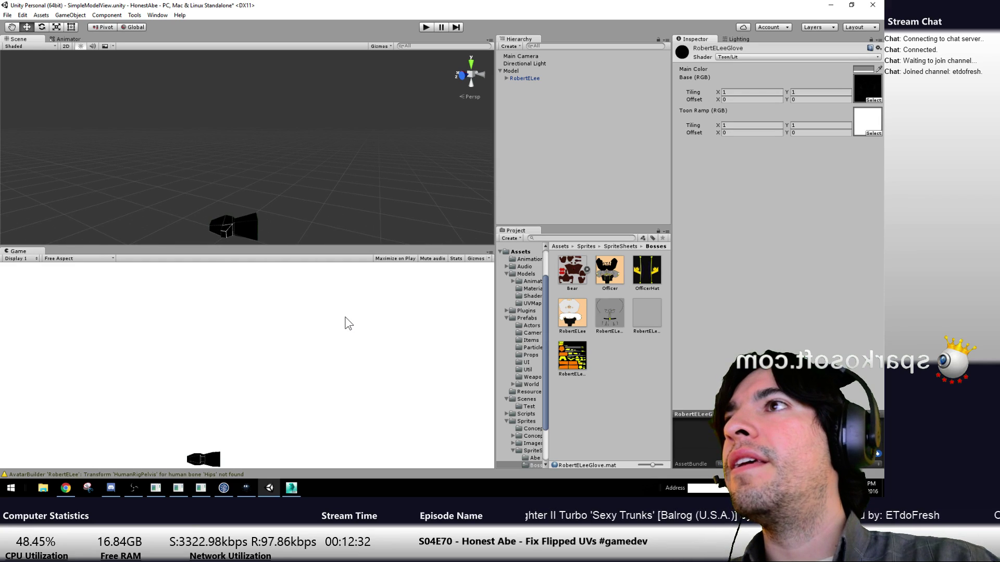
middle_click_drag(351, 228, 363, 162)
key("alt+Tab")
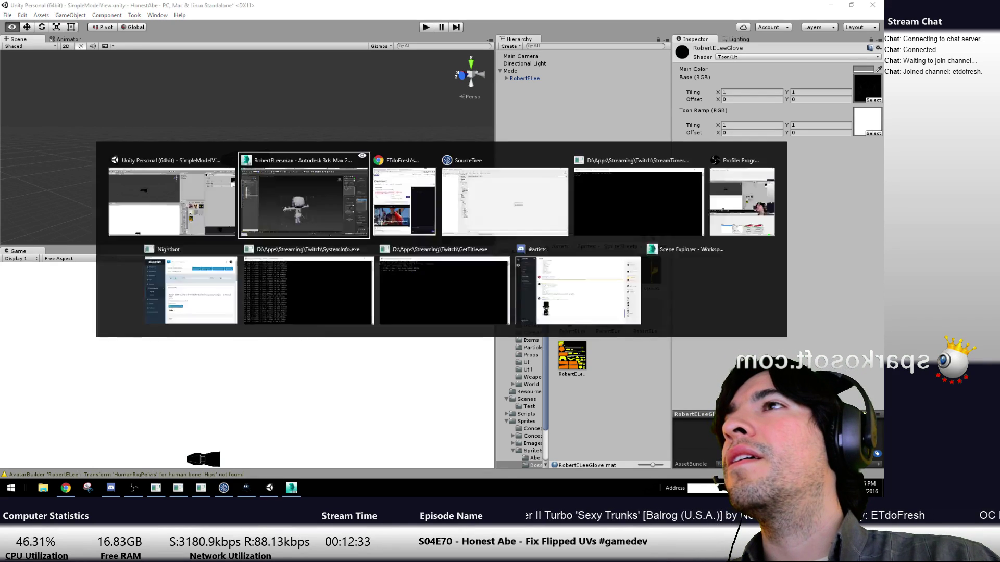
Remove the XForm modifier from RightGlove's modifier stack
right_click(40, 130)
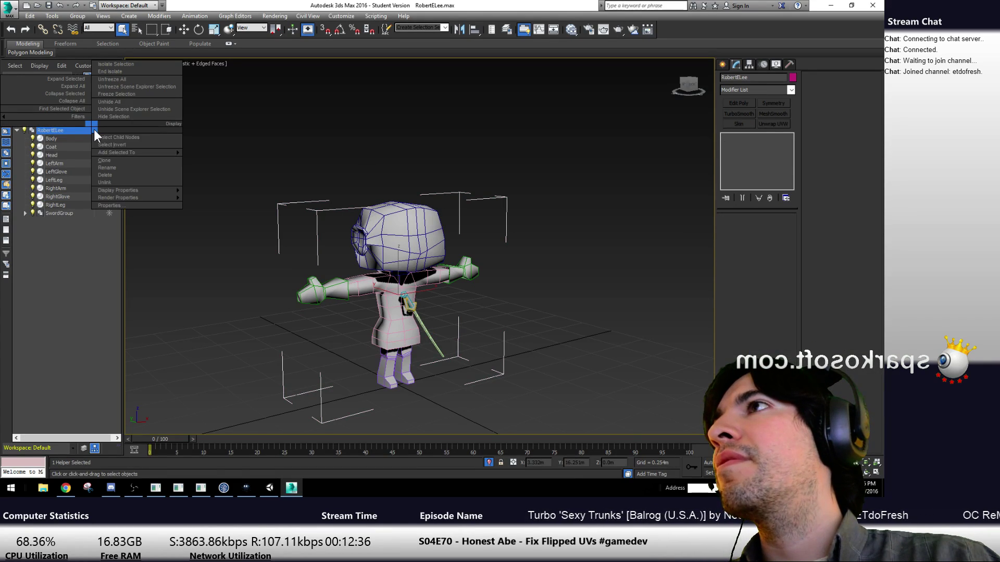
left_click(170, 333)
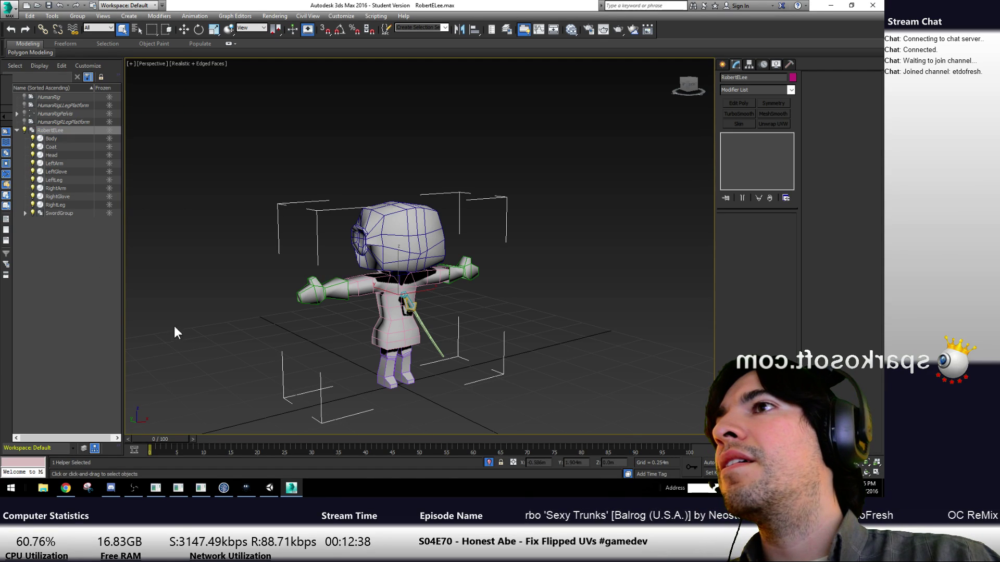
left_click(321, 295)
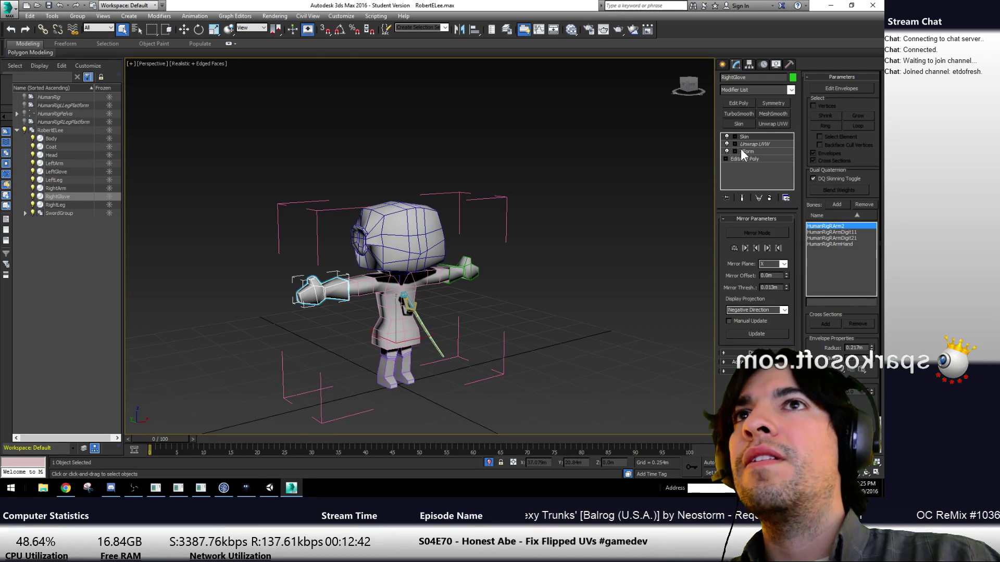
left_click(770, 198)
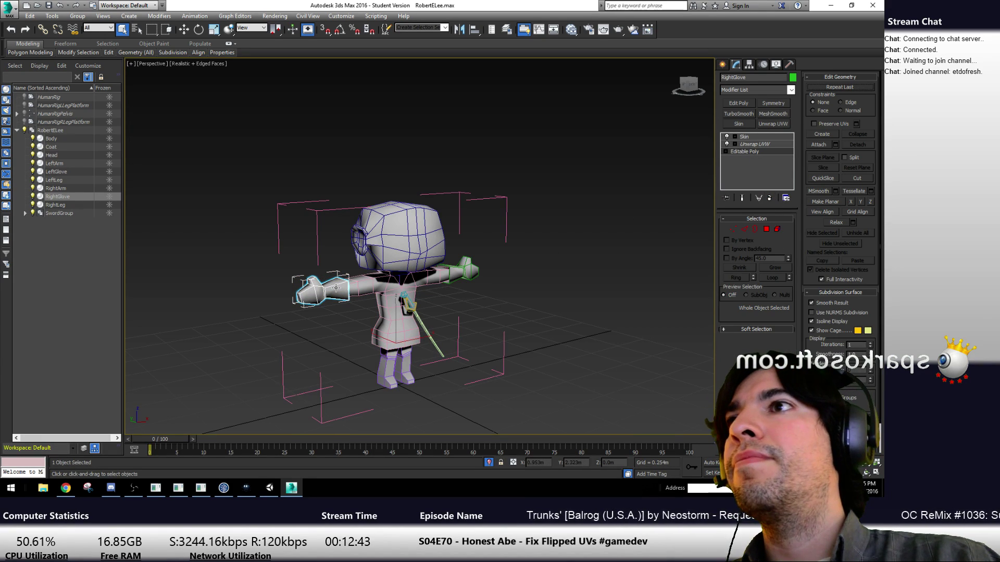
Re-export over RobertELee.FBX and orbit around the glove in Unity to check it
left_click(9, 8)
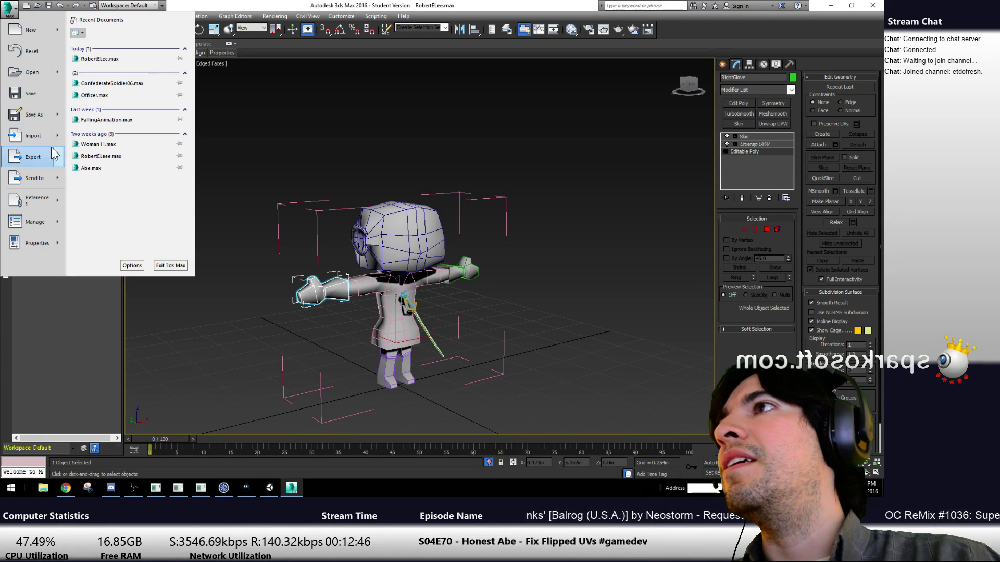
mouse_move(65, 158)
left_click(114, 75)
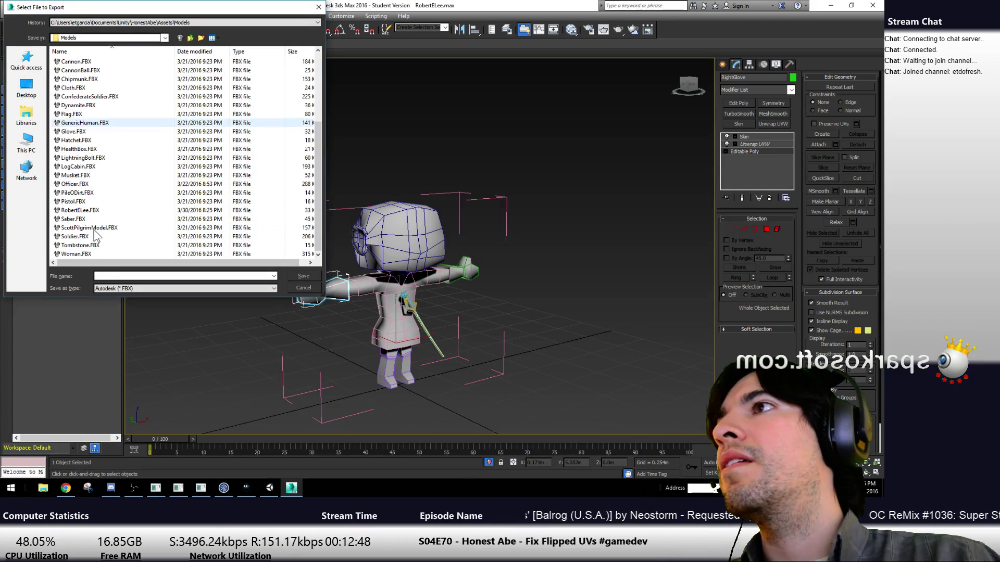
double_click(79, 210)
left_click(483, 280)
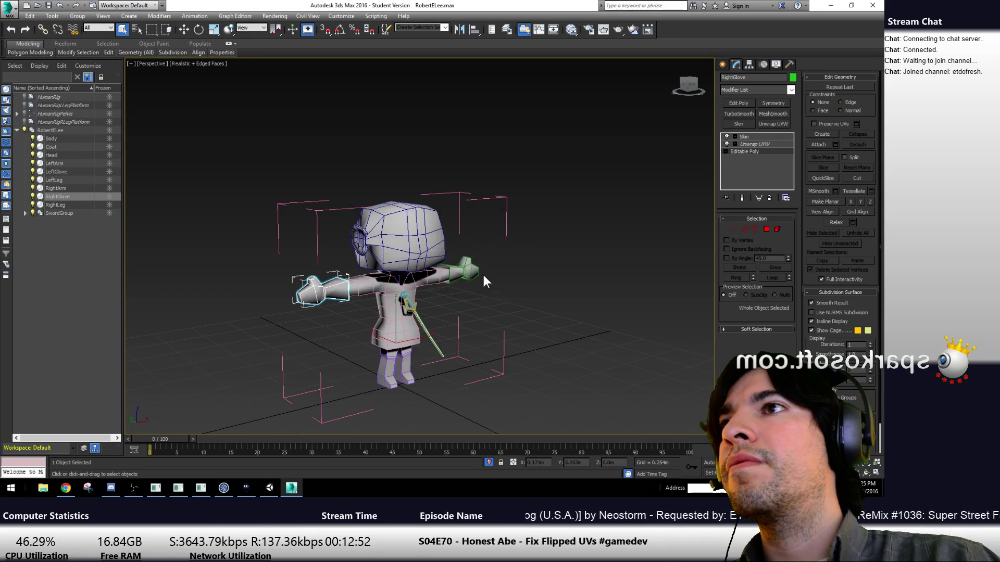
left_click(625, 365)
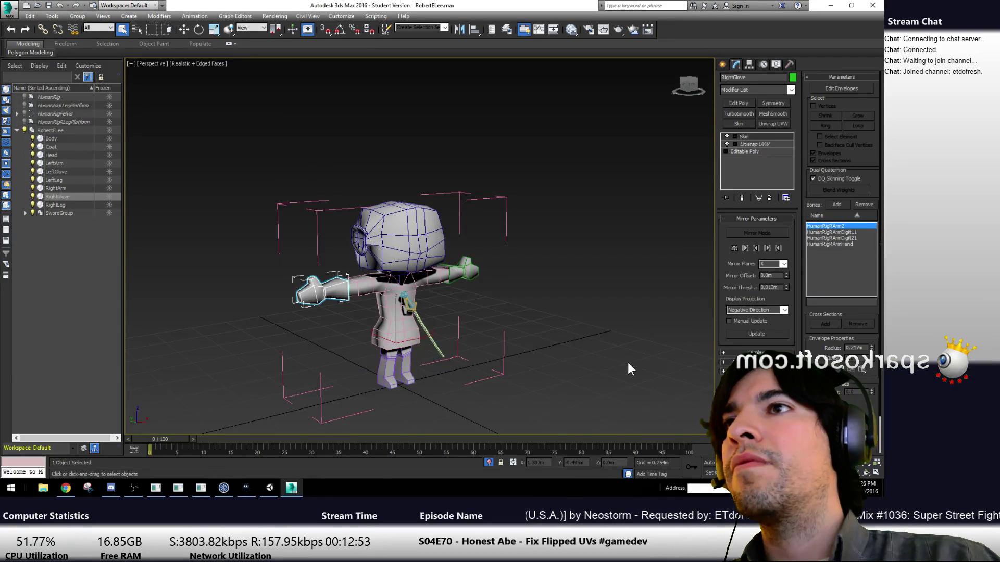
key("alt+Tab")
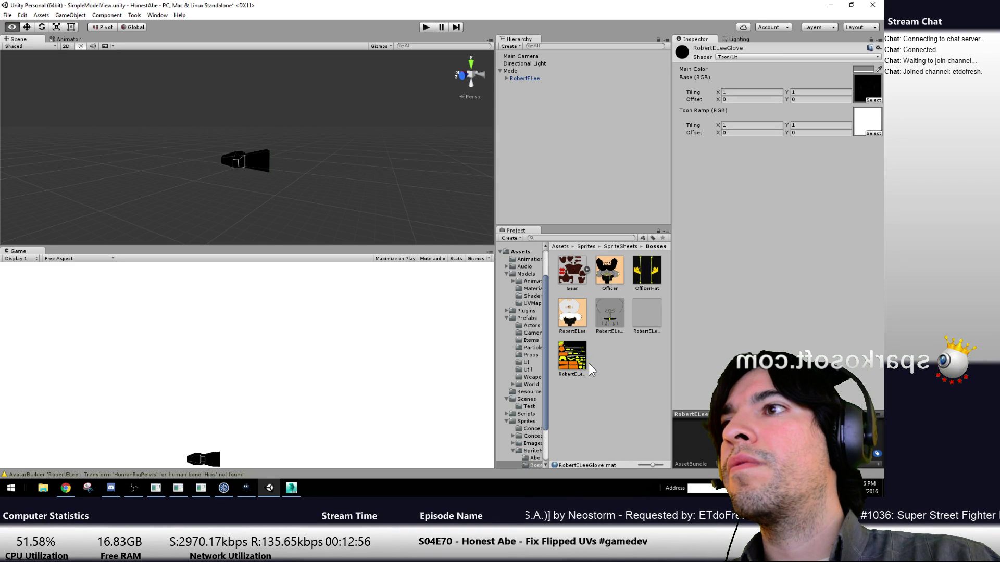
left_click_drag(338, 207, 348, 161, "alt")
key("alt+Tab")
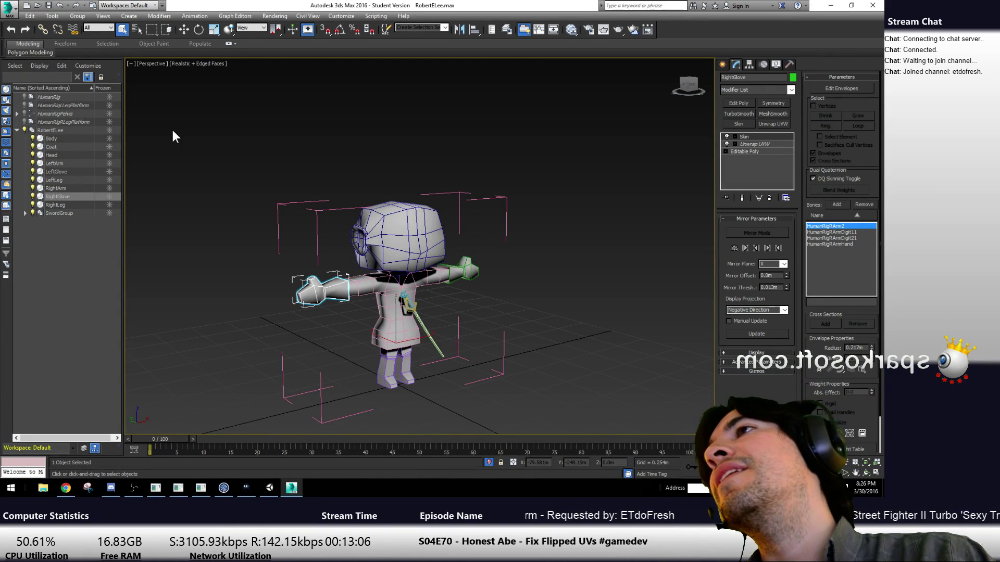
Close and then ungroup the RobertELee group into its separate parts
left_click(36, 130)
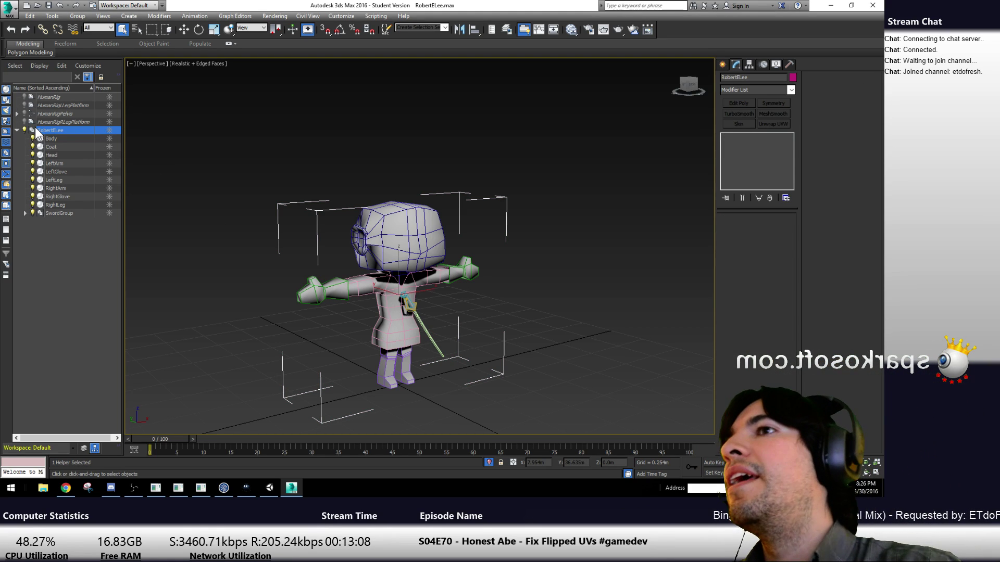
right_click(95, 134)
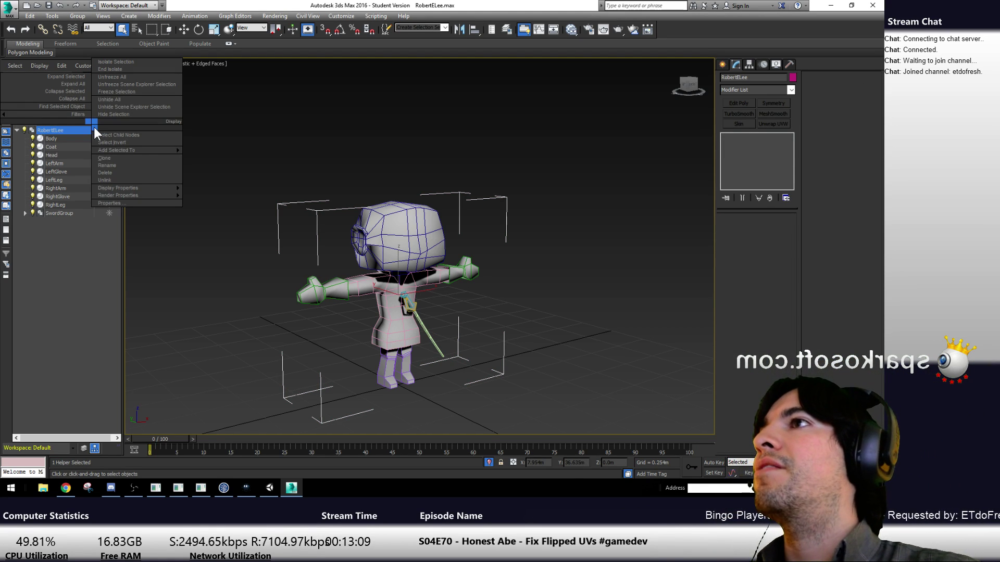
left_click(79, 15)
left_click(77, 15)
left_click(87, 71)
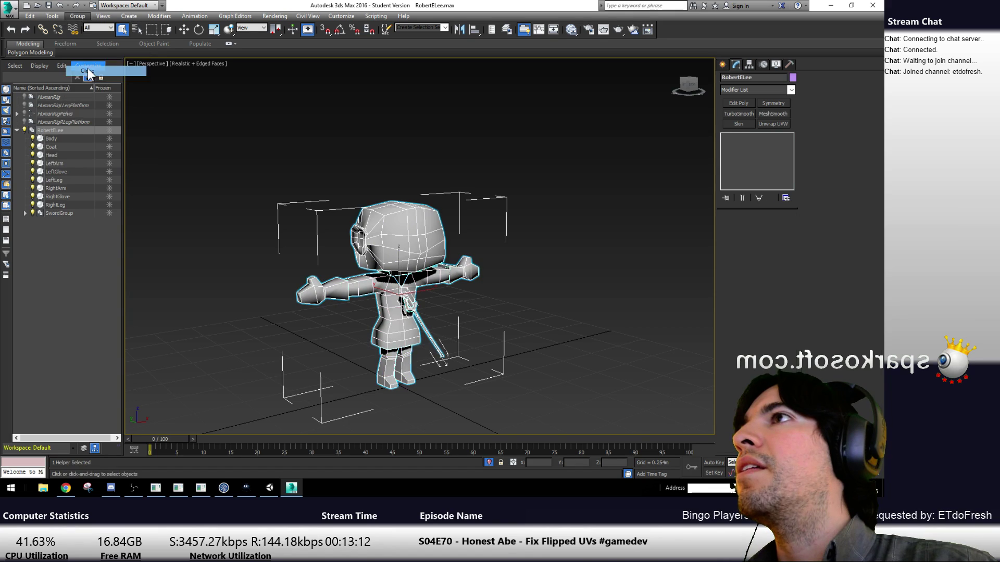
left_click(77, 16)
left_click(85, 37)
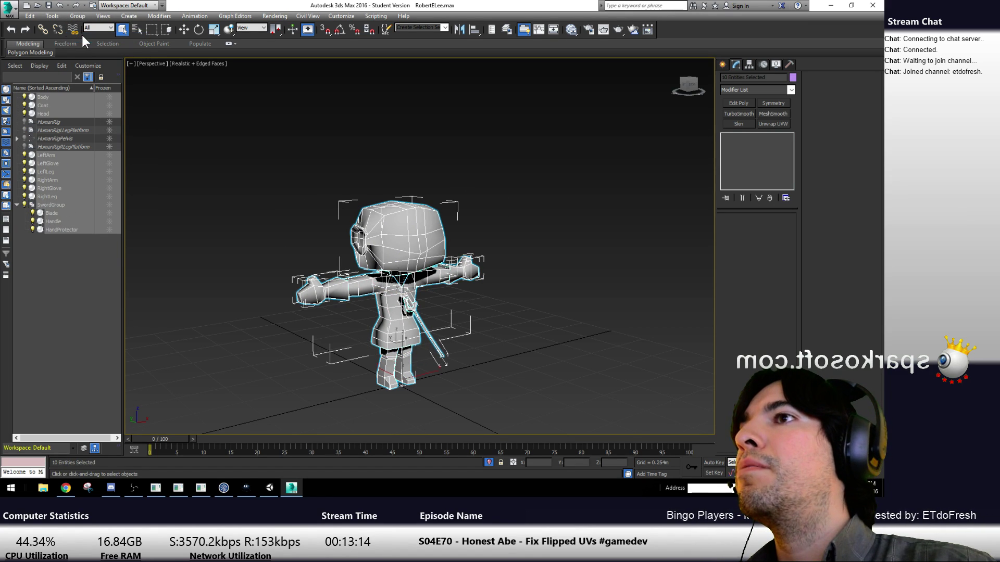
Export Selected over RobertELee.FBX, then read the GetObject errors in Unity's Console
left_click(16, 8)
mouse_move(57, 157)
left_click(93, 91)
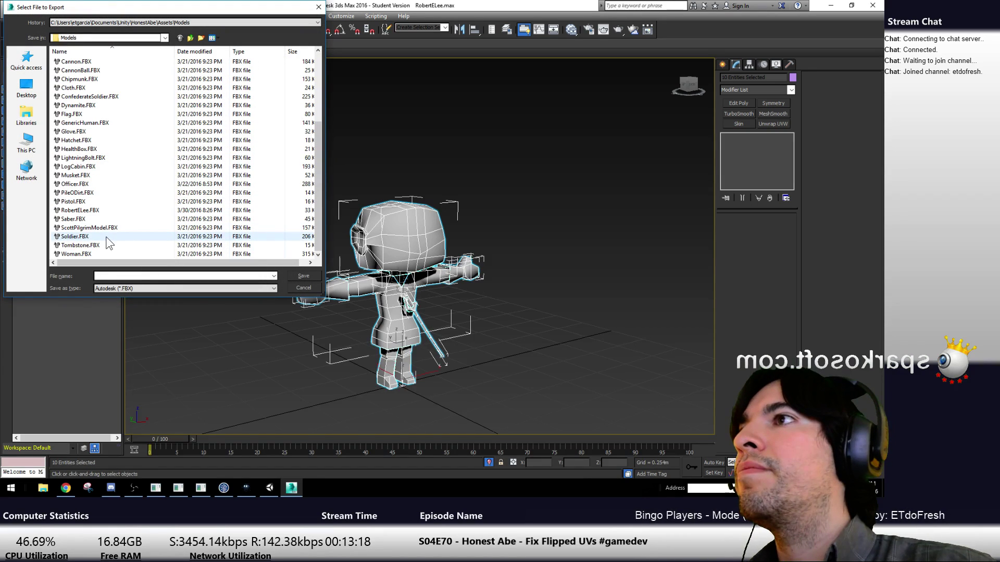
left_click(78, 210)
left_click(303, 276)
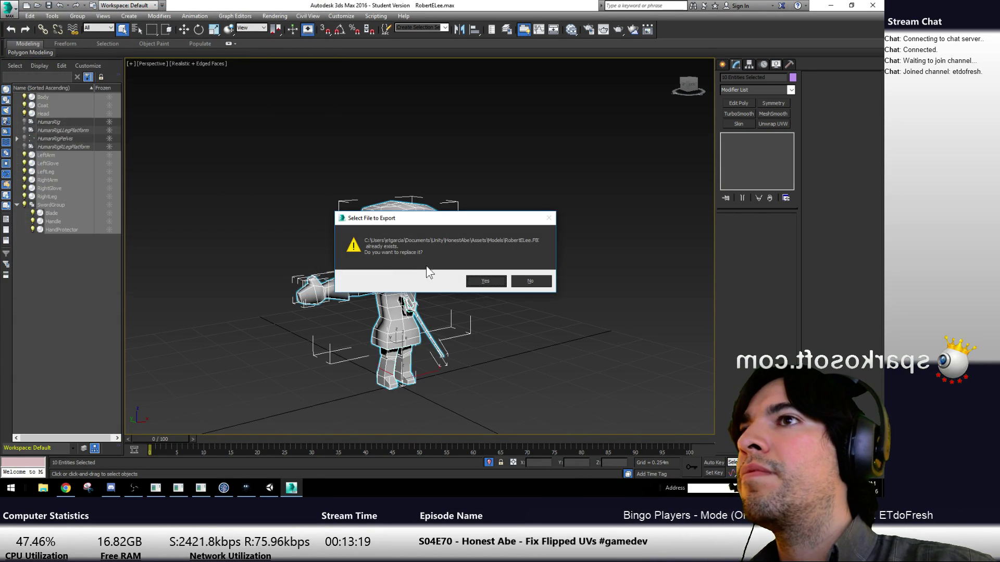
left_click(474, 281)
left_click(625, 365)
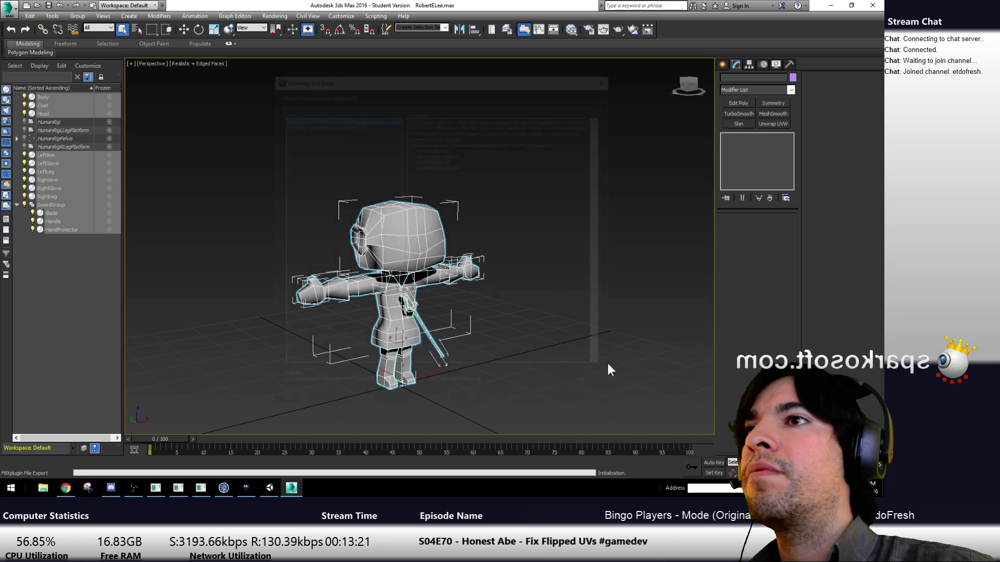
left_click(587, 321)
key("alt+Tab")
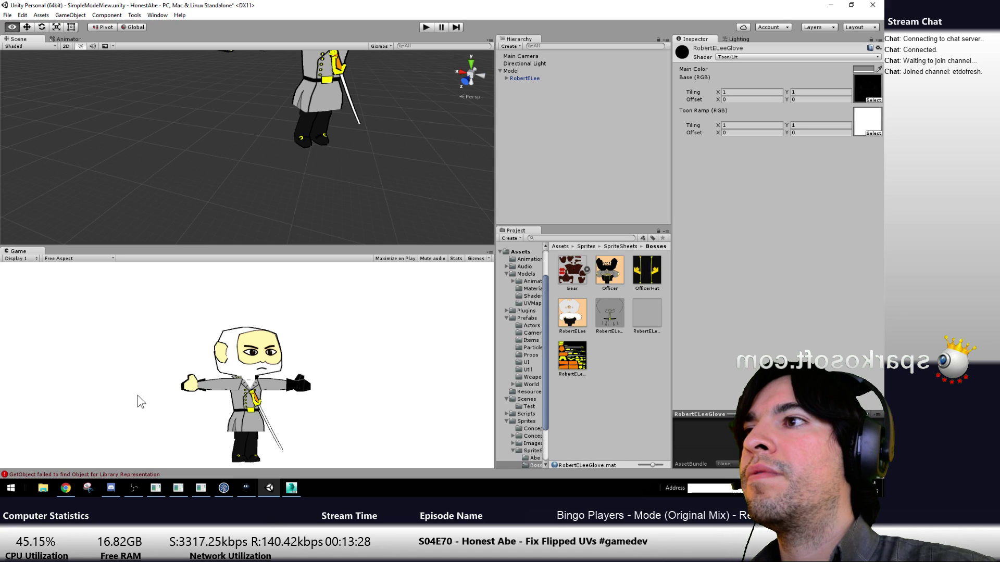
left_click(115, 475)
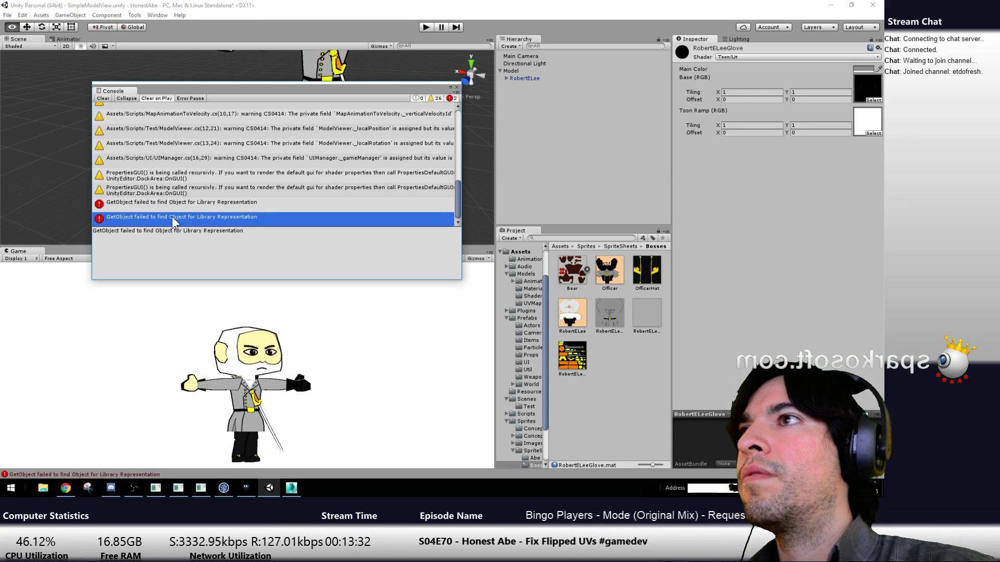
key("alt+Tab")
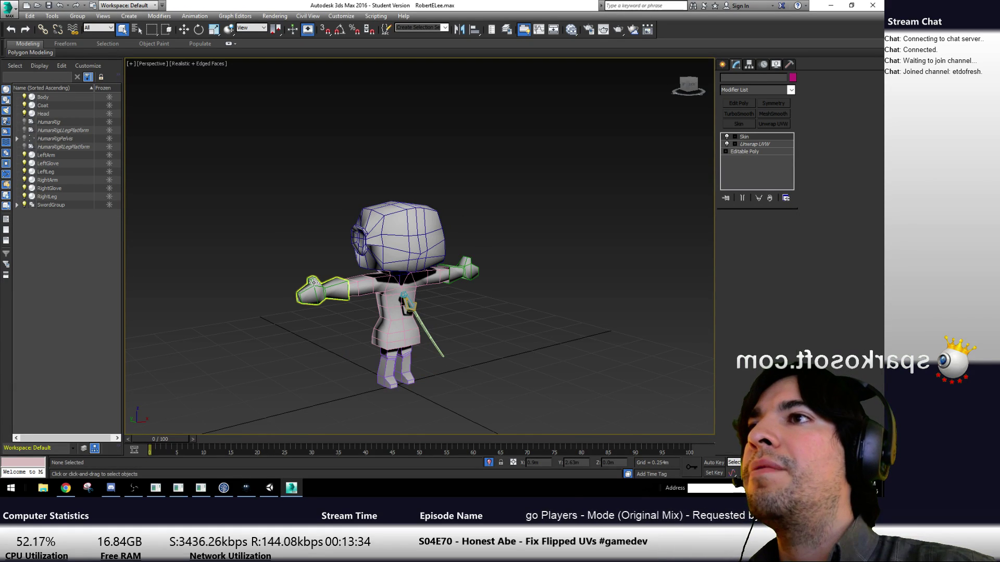
Center and reset RightGlove's pivot with Affect Pivot Only, flip its X axis, and reset scale
left_click(313, 281)
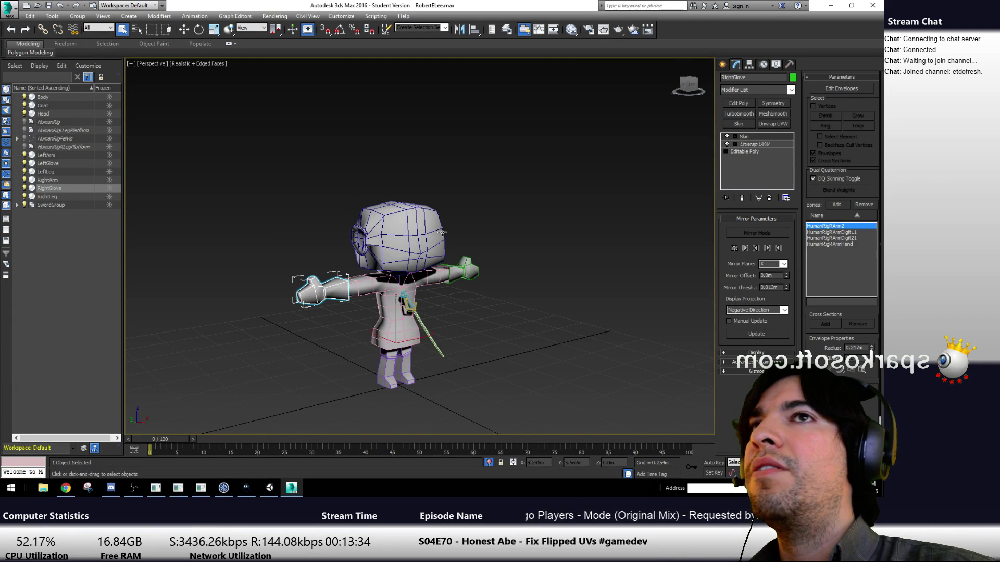
left_click(748, 64)
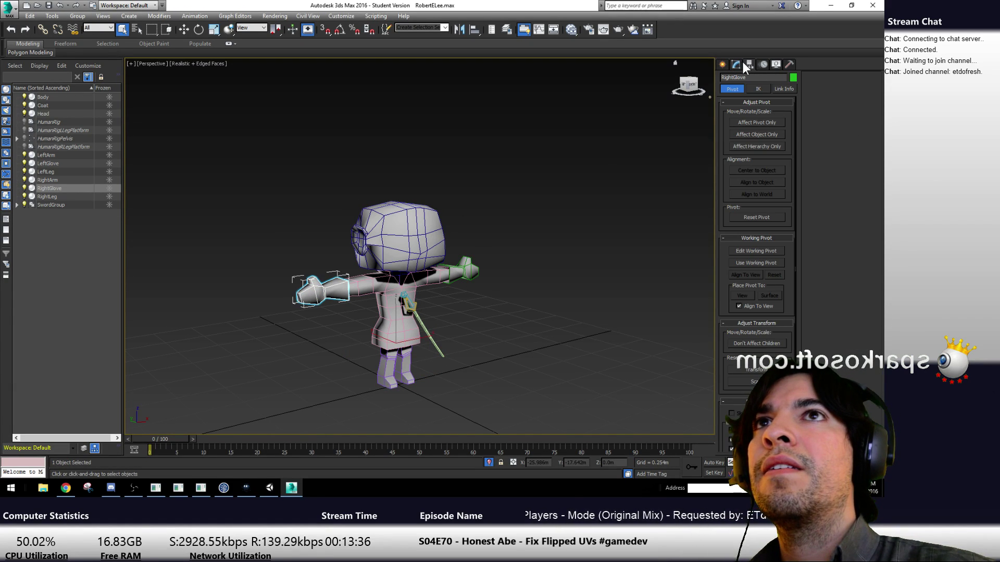
left_click(765, 124)
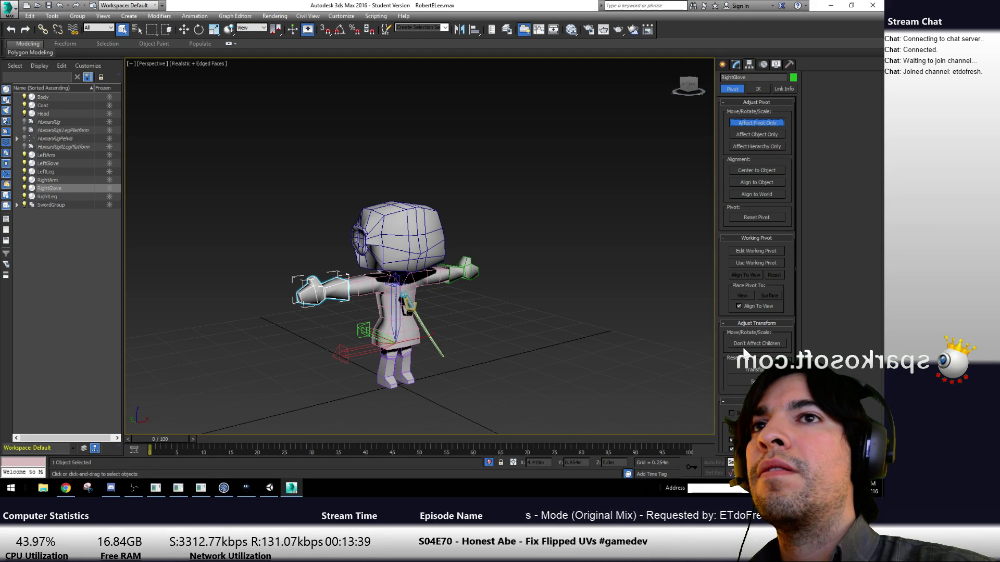
left_click(753, 171)
left_click(763, 217)
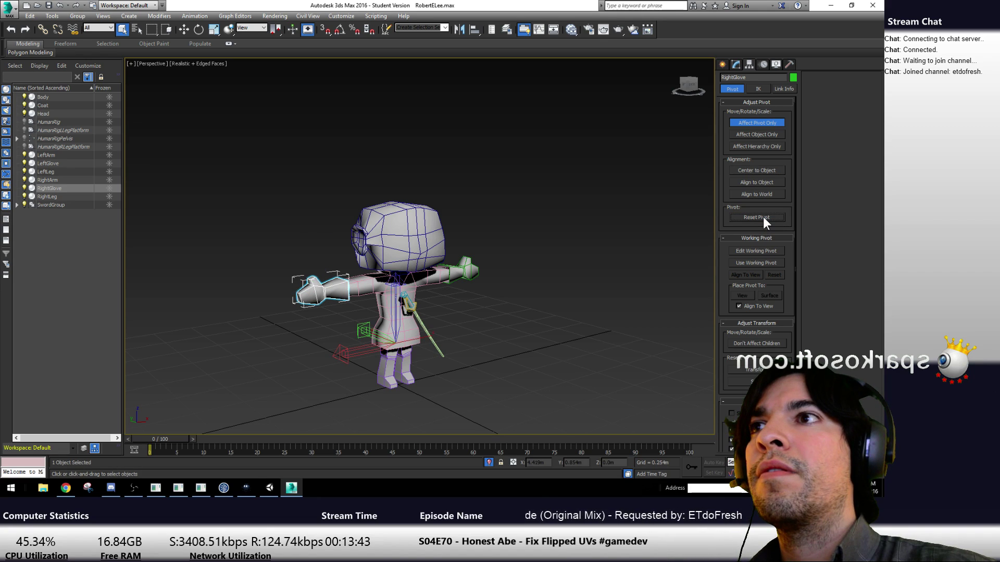
left_click(754, 171)
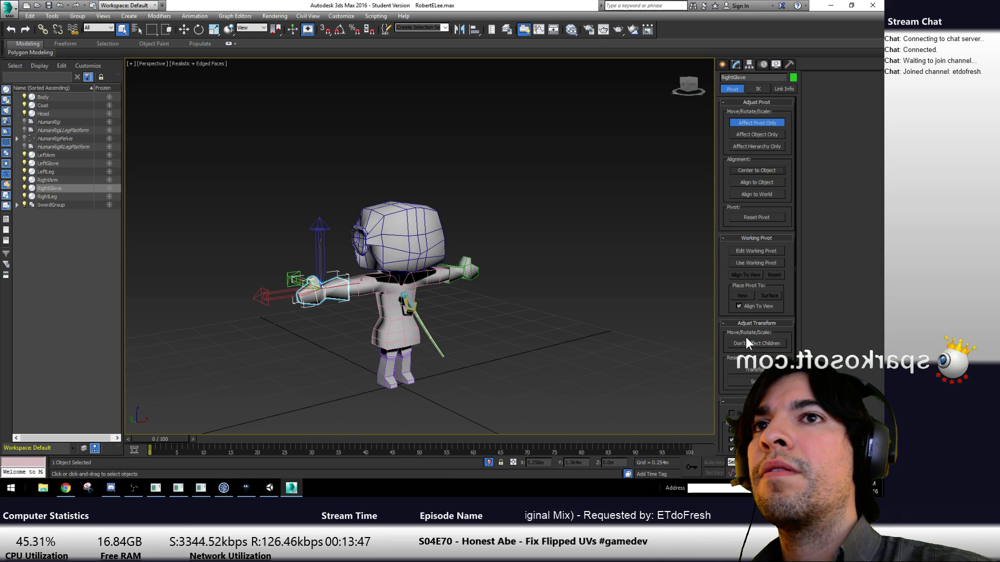
left_click(754, 371)
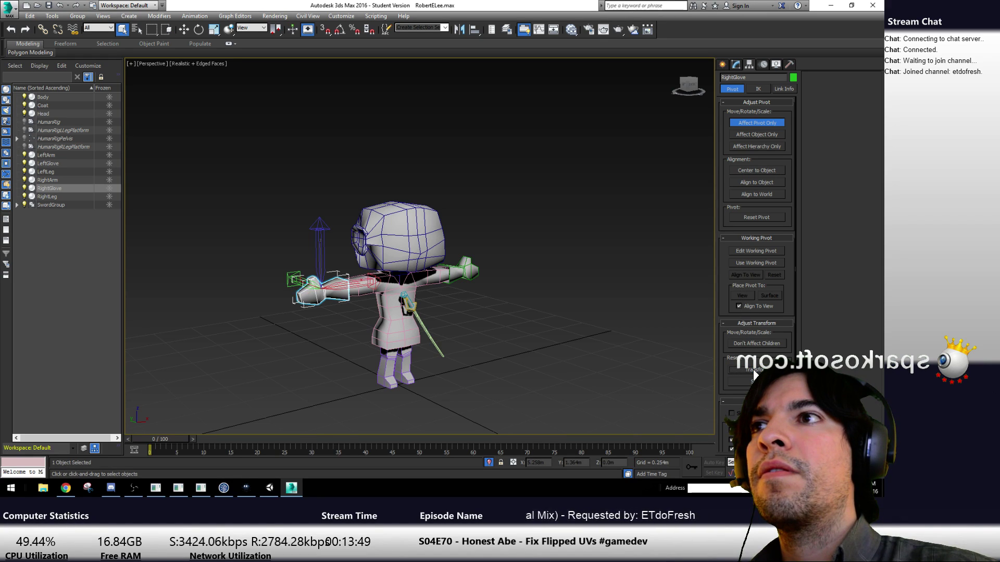
left_click(754, 381)
scroll(754, 375, "down", 1)
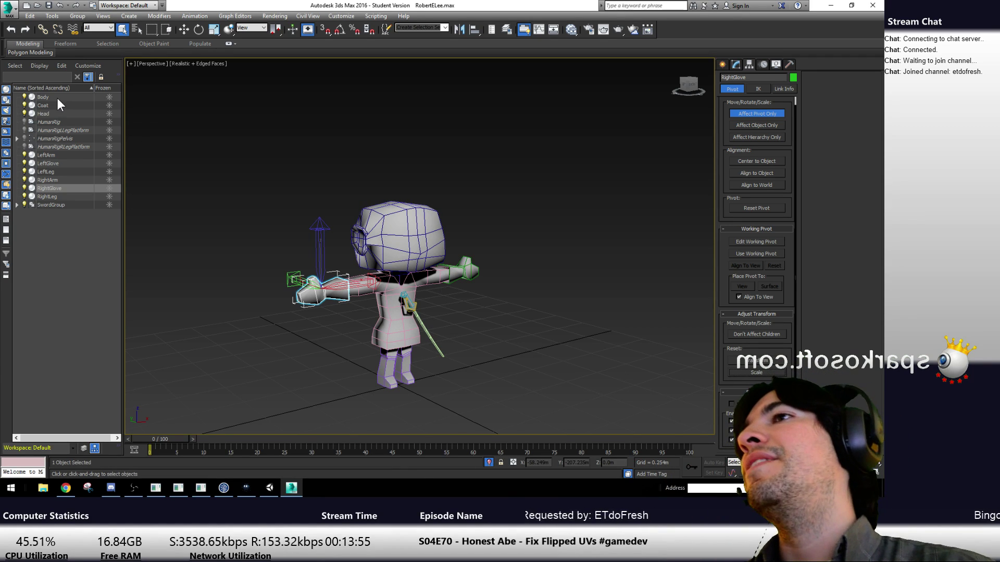
Export over the existing RobertELee.FBX, accepting the FBX options, then bring Unity forward
left_click(9, 8)
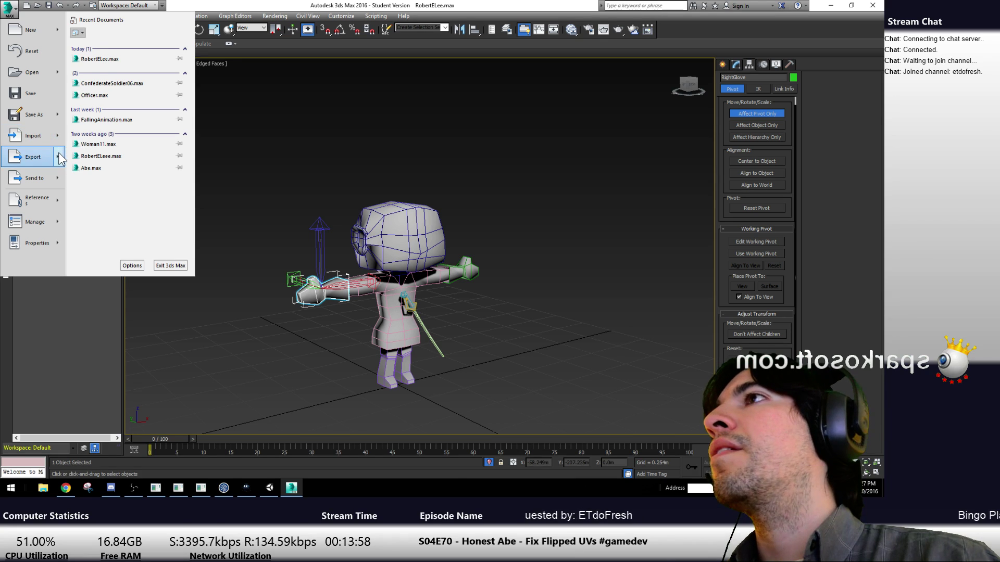
mouse_move(52, 156)
left_click(107, 93)
scroll(123, 223, "down", 5)
left_click(124, 223)
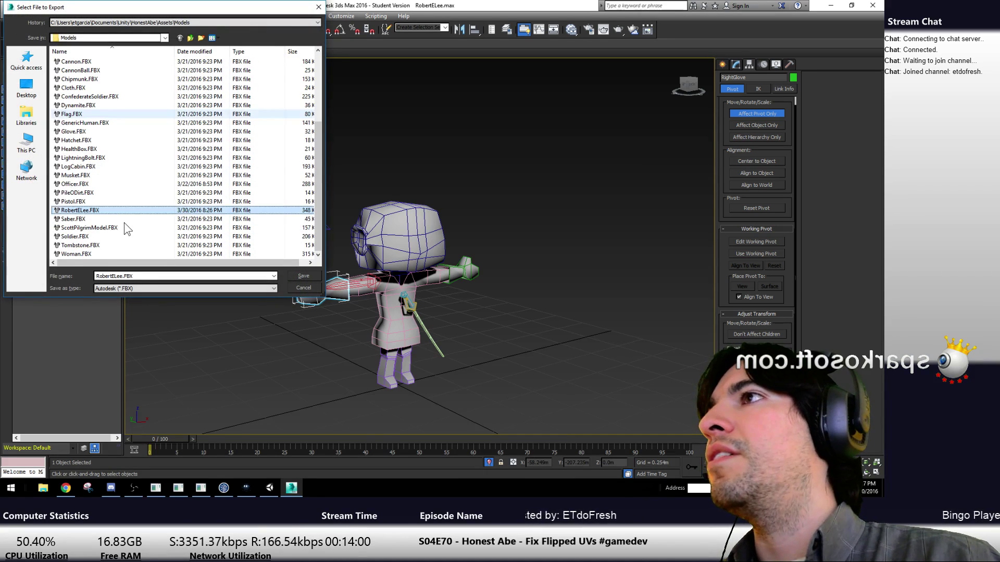
left_click(304, 276)
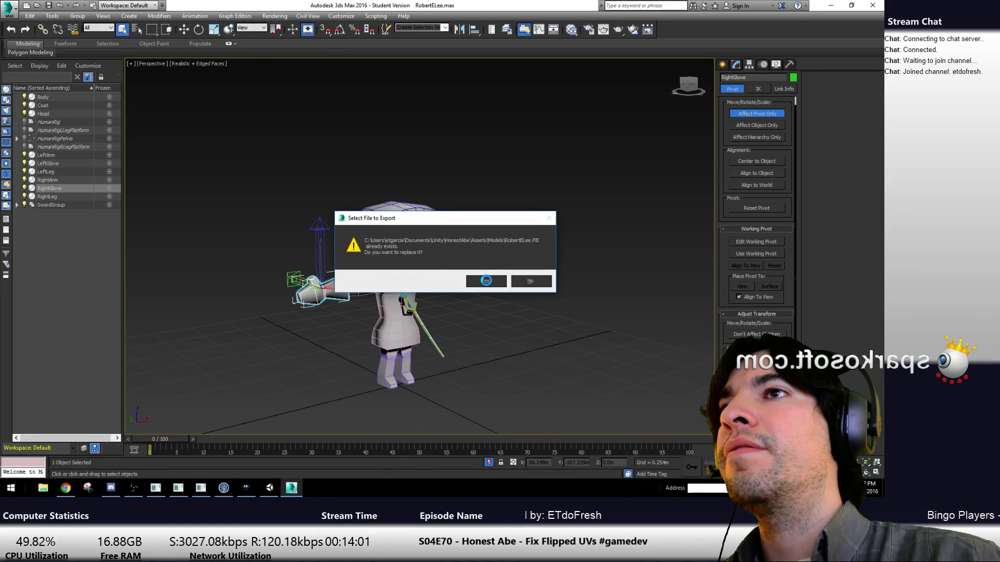
left_click(485, 281)
left_click(628, 363)
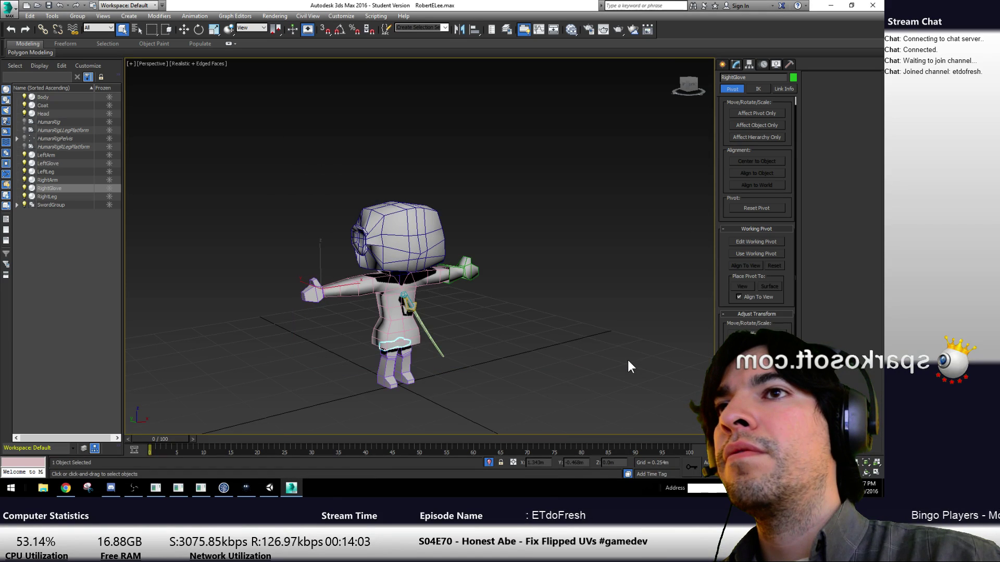
key("alt+Tab")
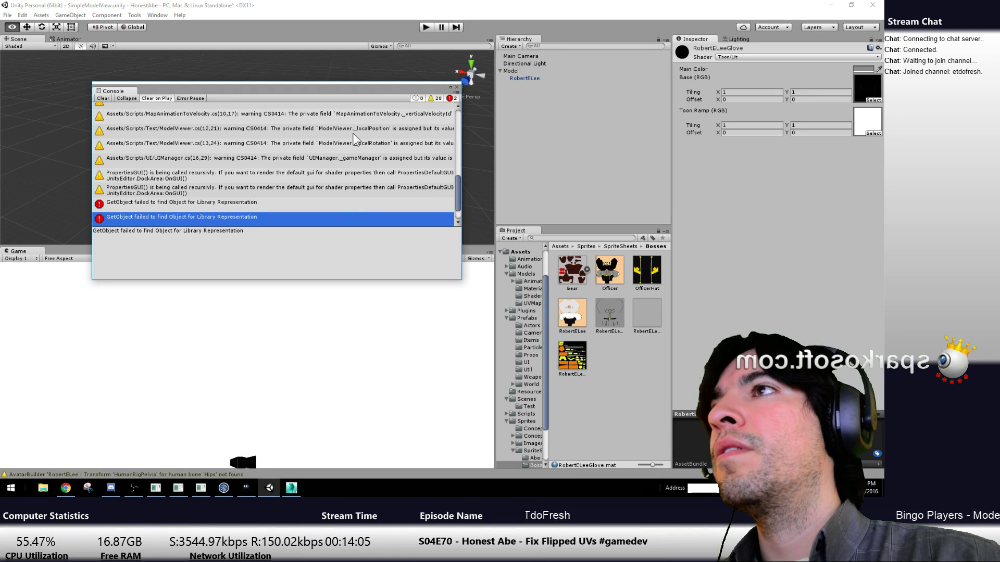
Close Unity's Console and orbit the Scene view to inspect the re-imported dark glove mesh
left_click(456, 87)
left_click_drag(281, 175, 326, 198, "alt")
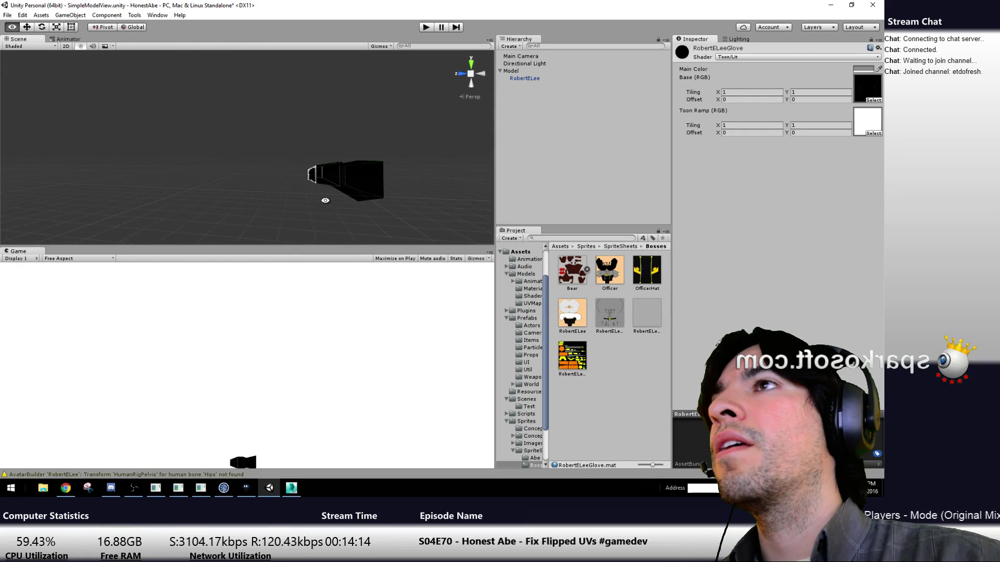
key("alt+Tab")
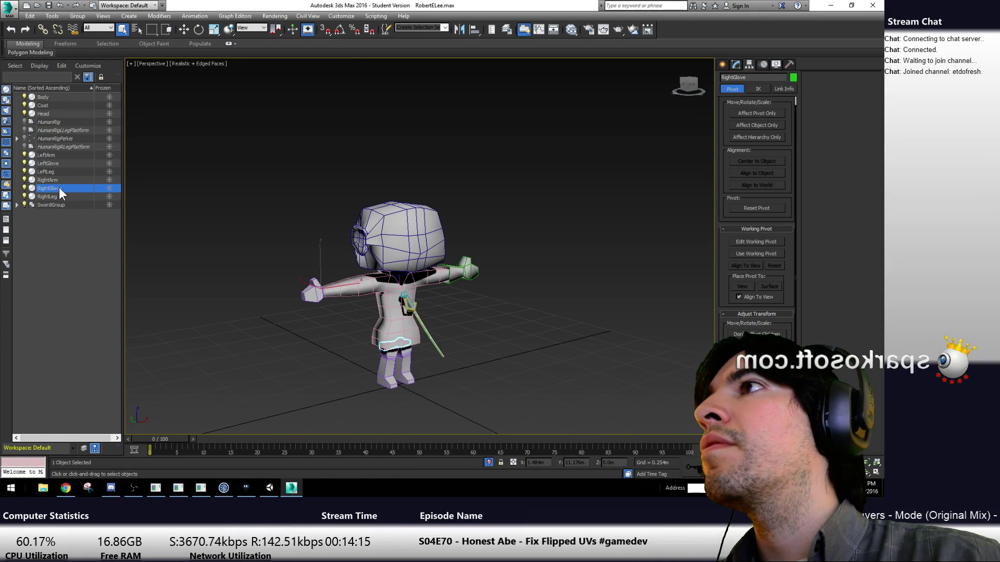
Add an XForm modifier to the RightGlove and move it below Skin in the stack
left_click(735, 64)
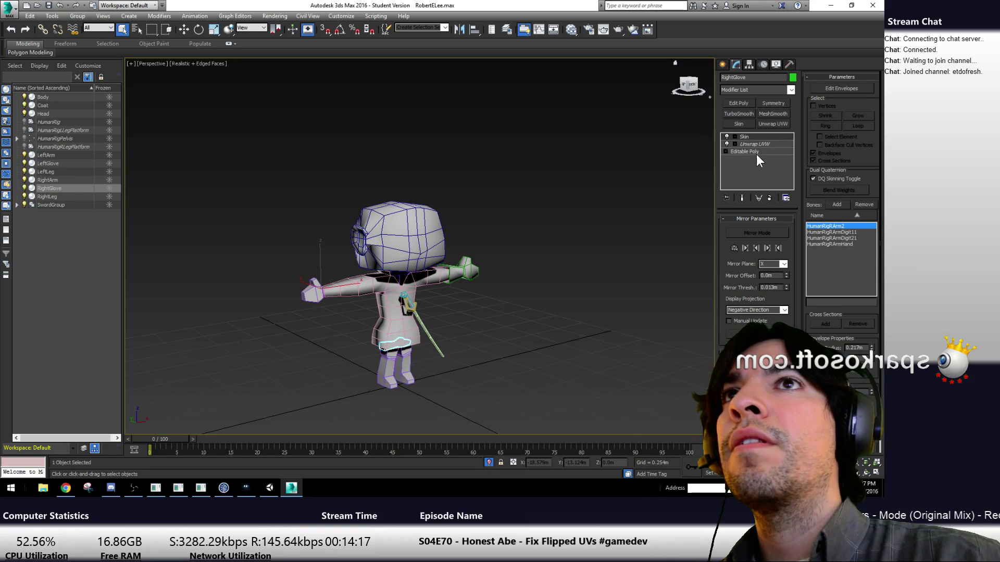
left_click(790, 90)
scroll(789, 113, "down", 10)
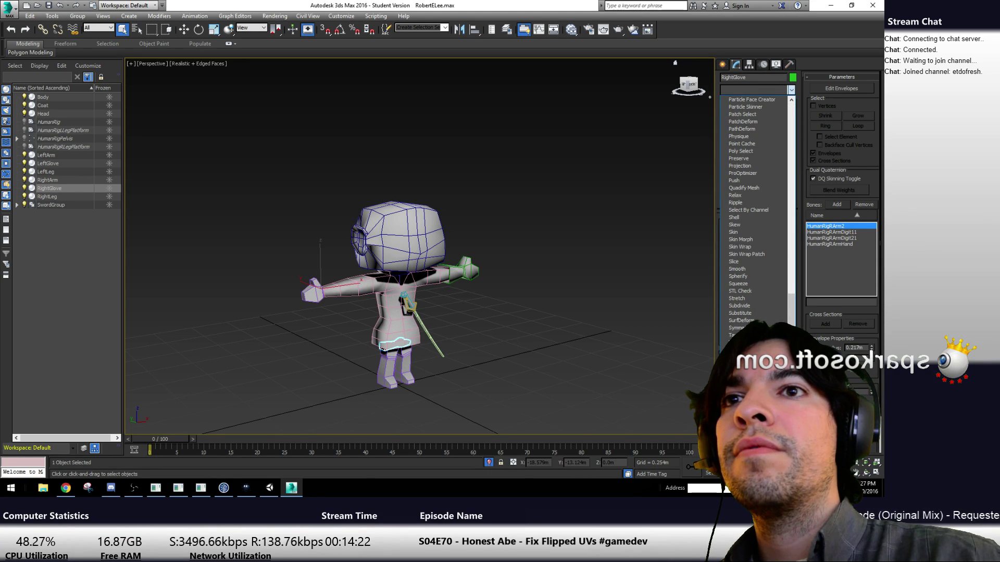
key("x")
key("Return")
left_click_drag(756, 149, 758, 159)
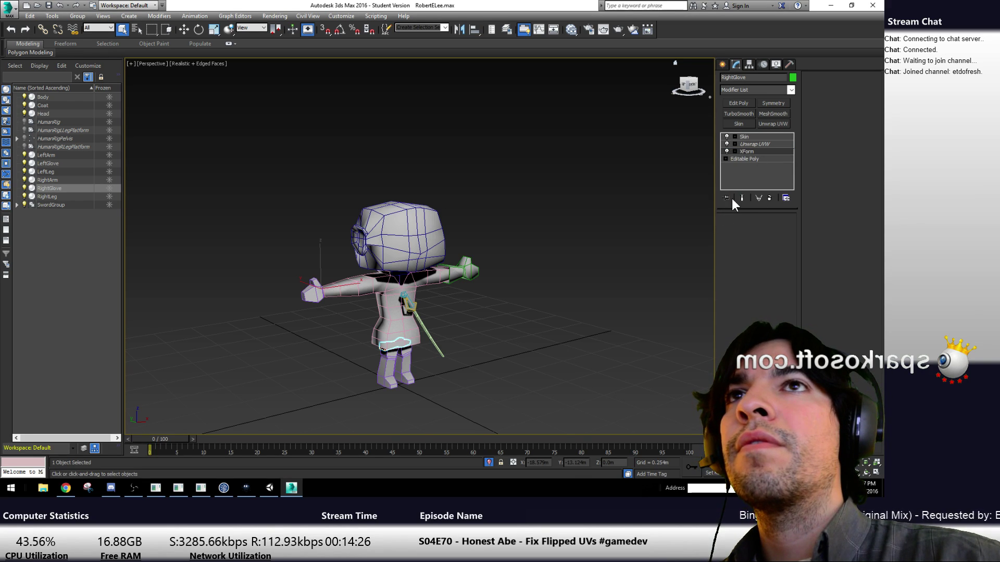
Dismiss the File menu without exporting, then undo the XForm so Skin is on top again
left_click(9, 7)
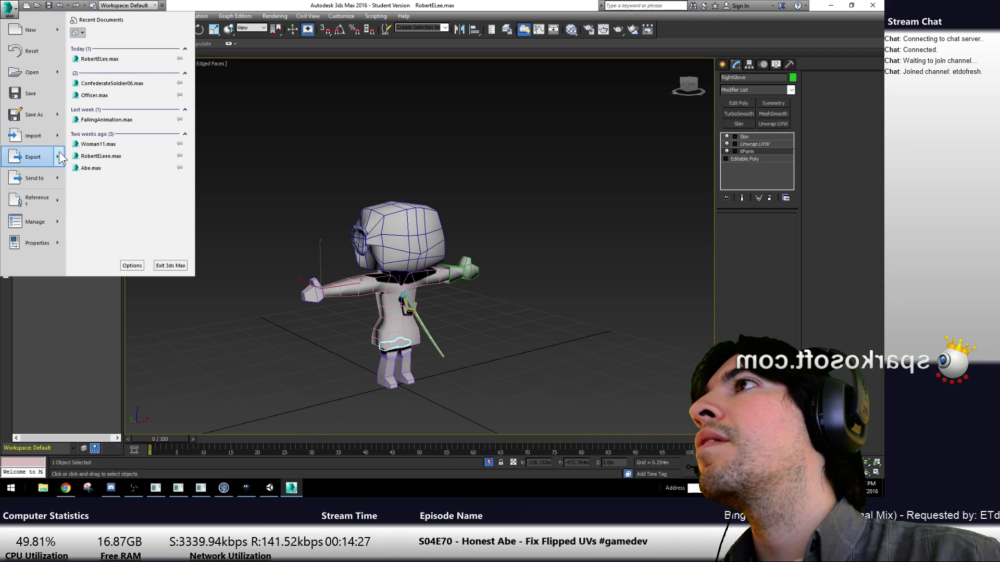
mouse_move(59, 157)
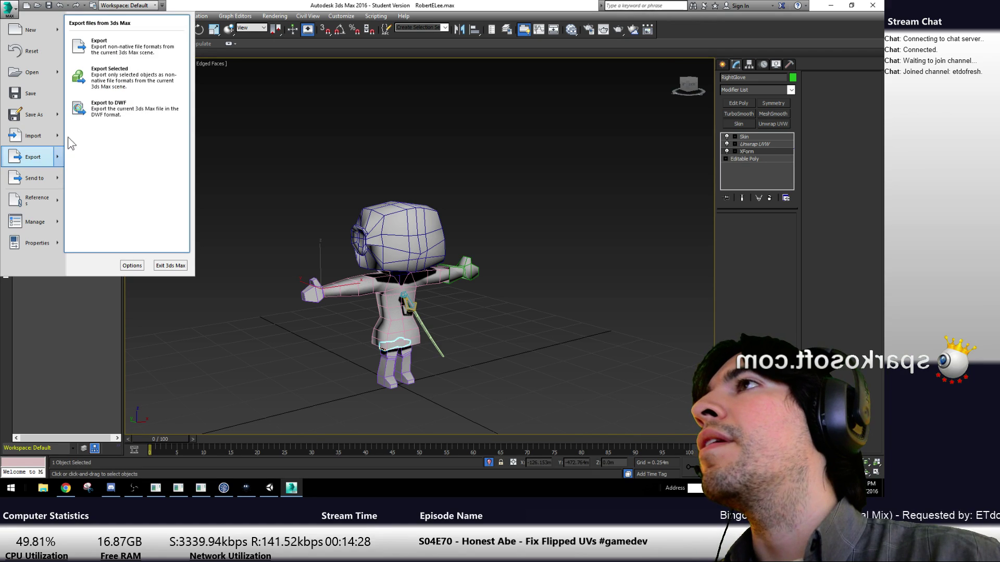
left_click(313, 331)
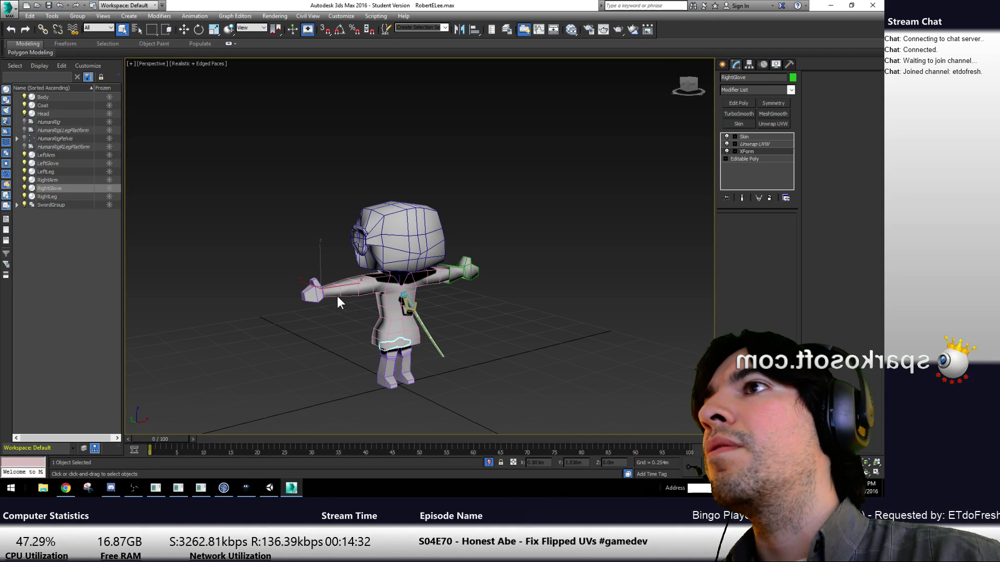
middle_click_drag(347, 343, 382, 367, "alt")
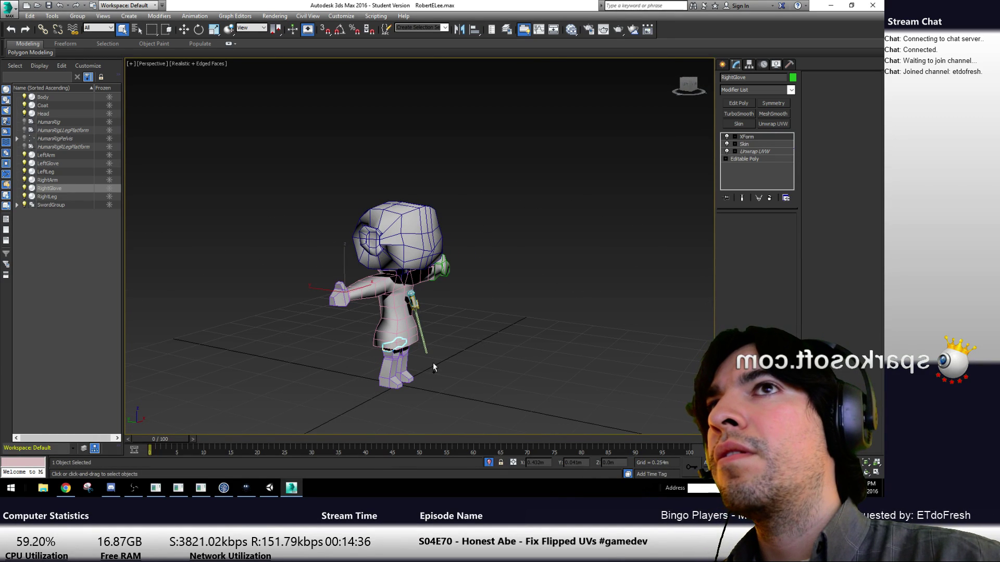
key("ctrl+z")
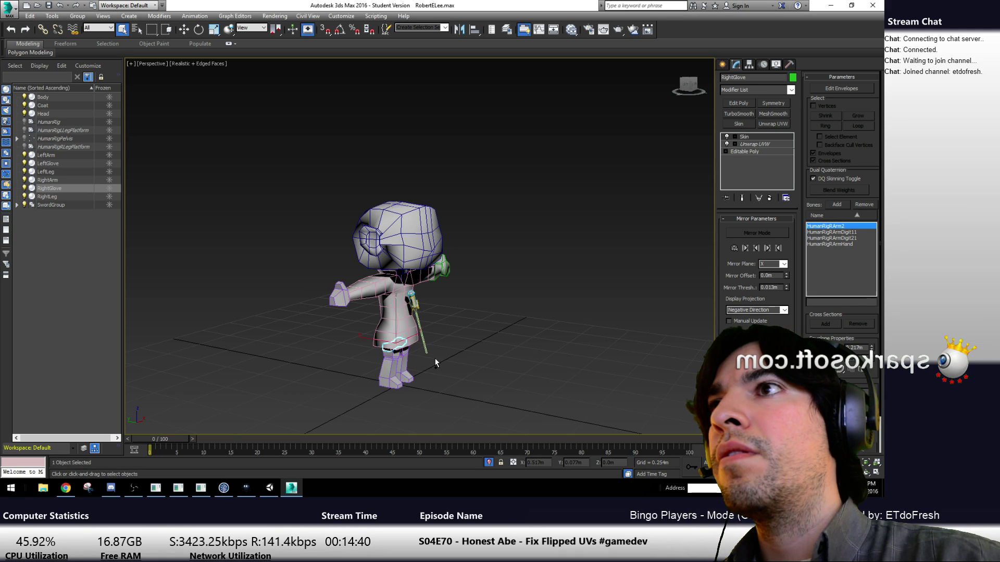
Check the RightGlove's pivot by toggling Affect Pivot Only on and off in the Hierarchy panel
left_click(342, 290)
left_click(764, 64)
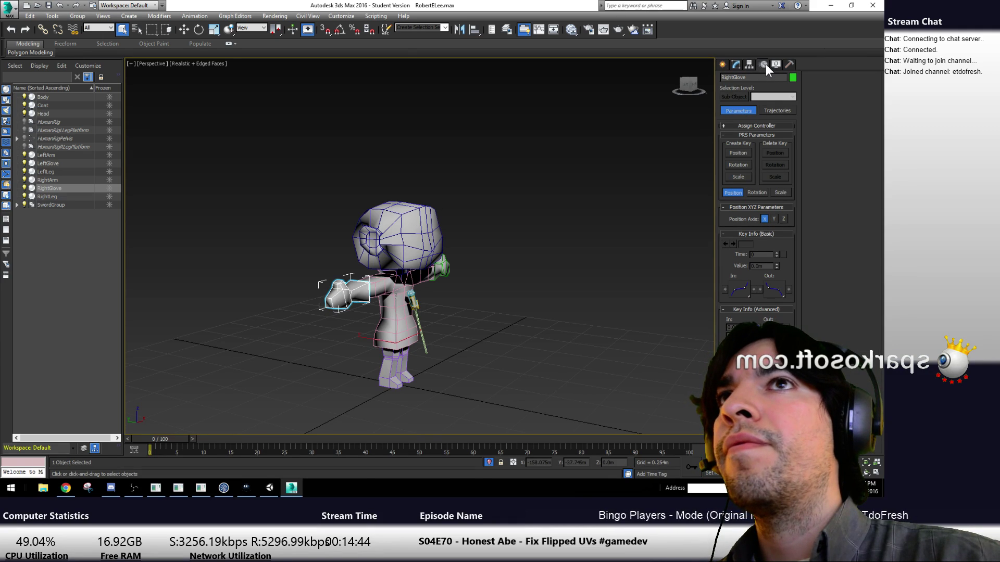
left_click(754, 64)
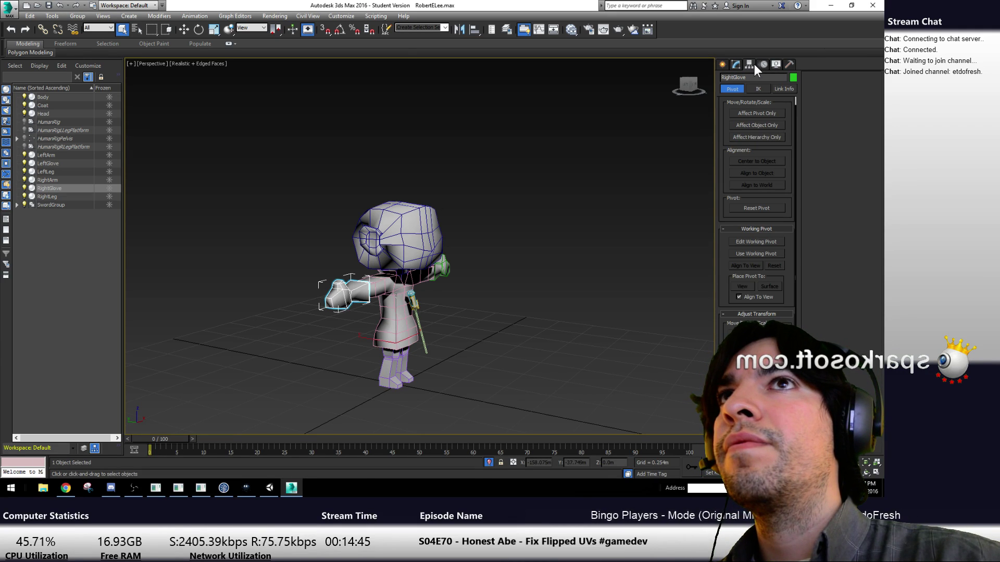
left_click(759, 113)
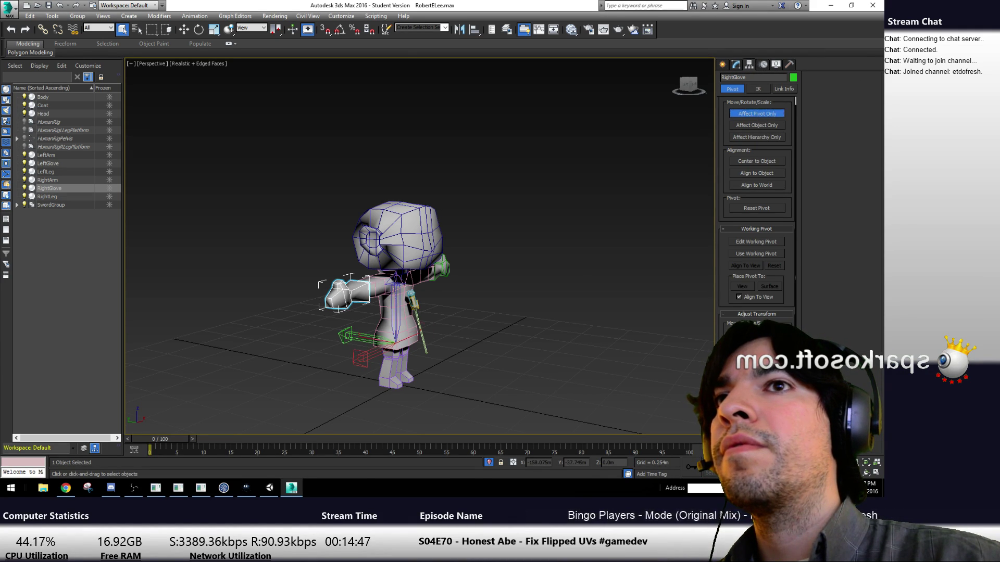
left_click(622, 352)
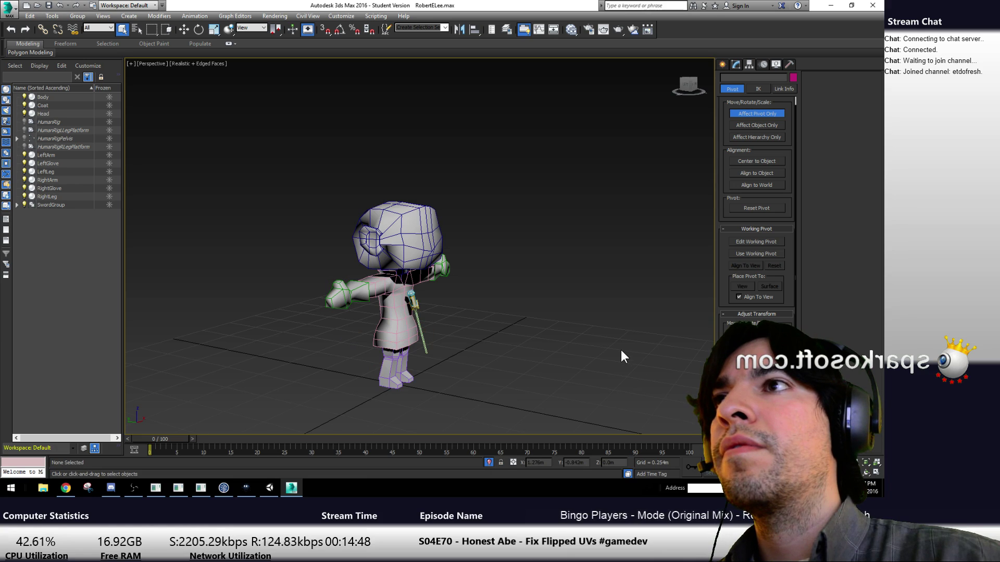
left_click(336, 285)
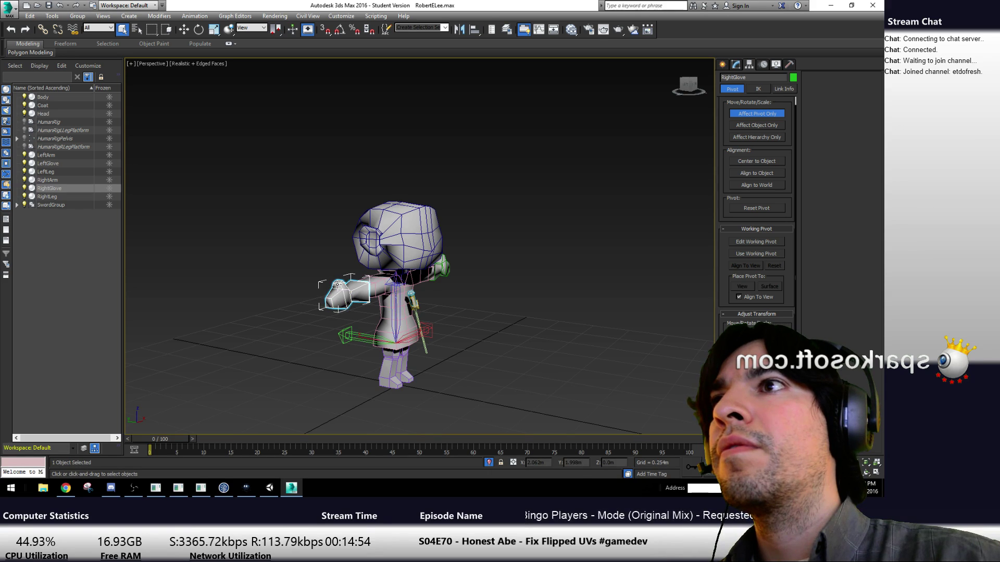
left_click(602, 236)
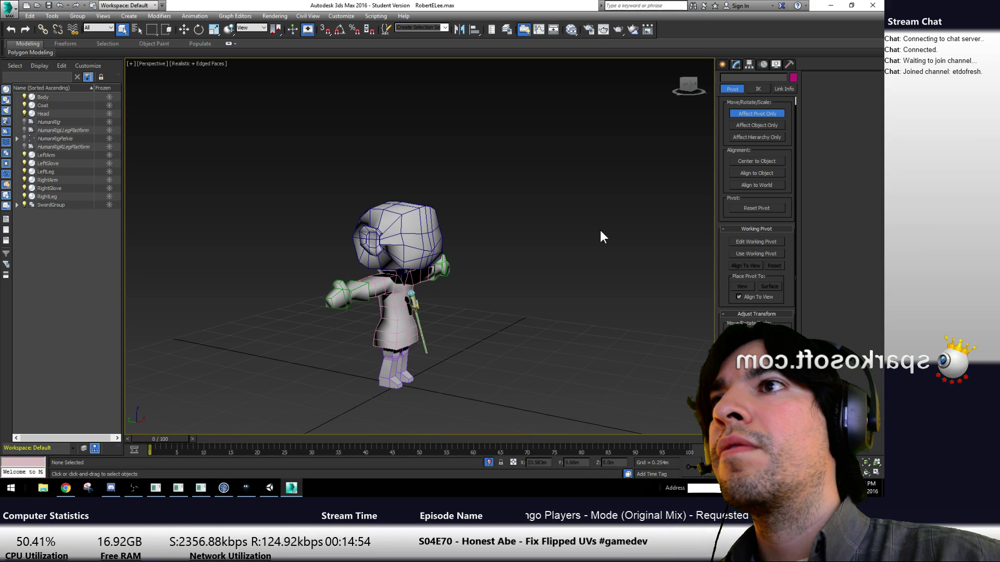
left_click(753, 114)
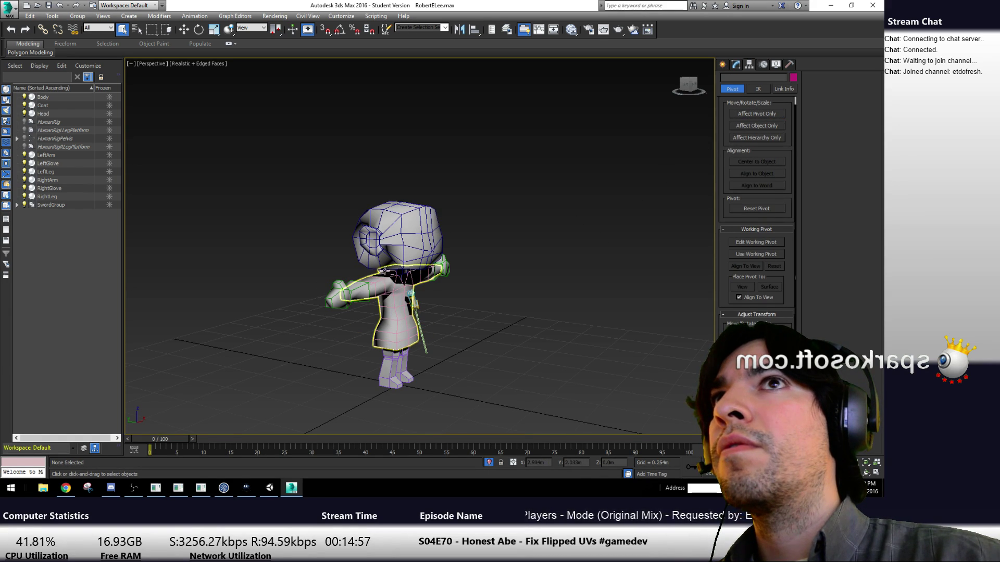
Reselect the RightGlove, orbit to the character's front, and show its modifier stack with Select and Move active
left_click(343, 282)
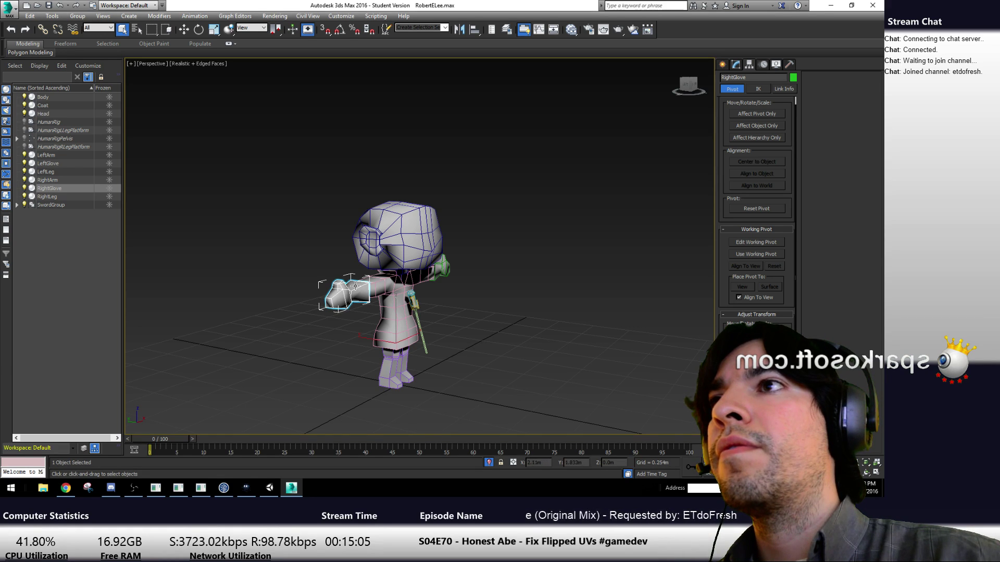
middle_click_drag(448, 311, 365, 312, "alt")
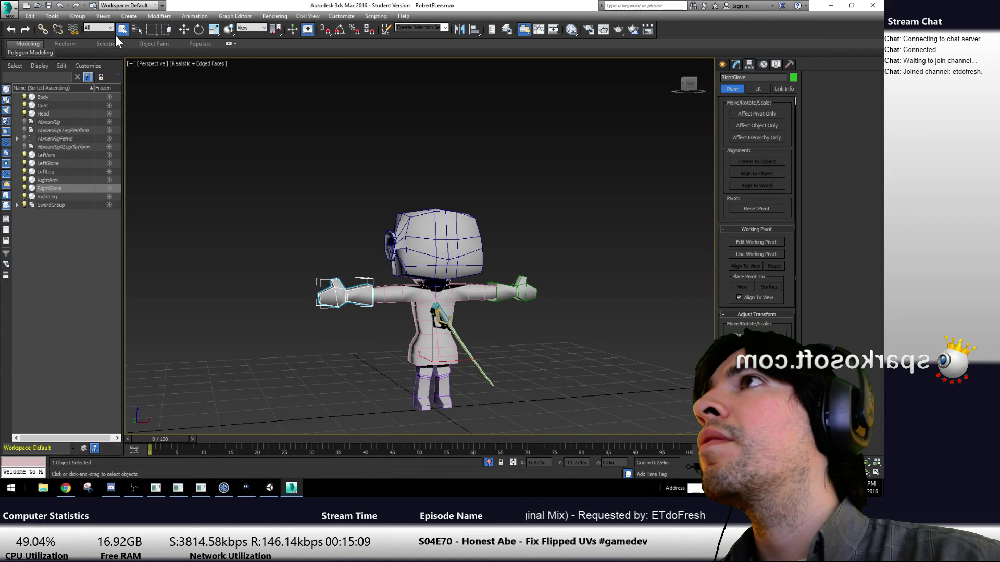
left_click(183, 30)
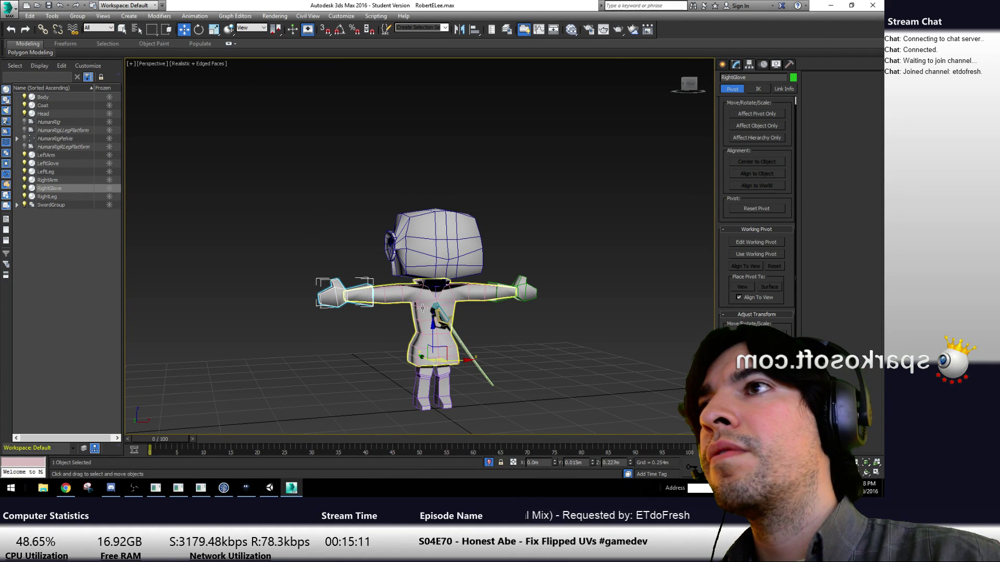
left_click(737, 64)
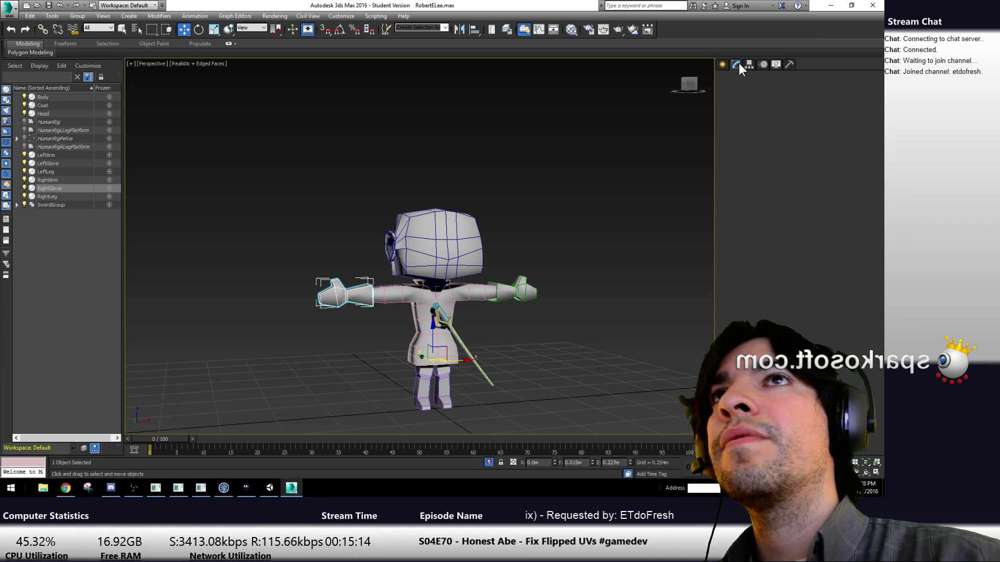
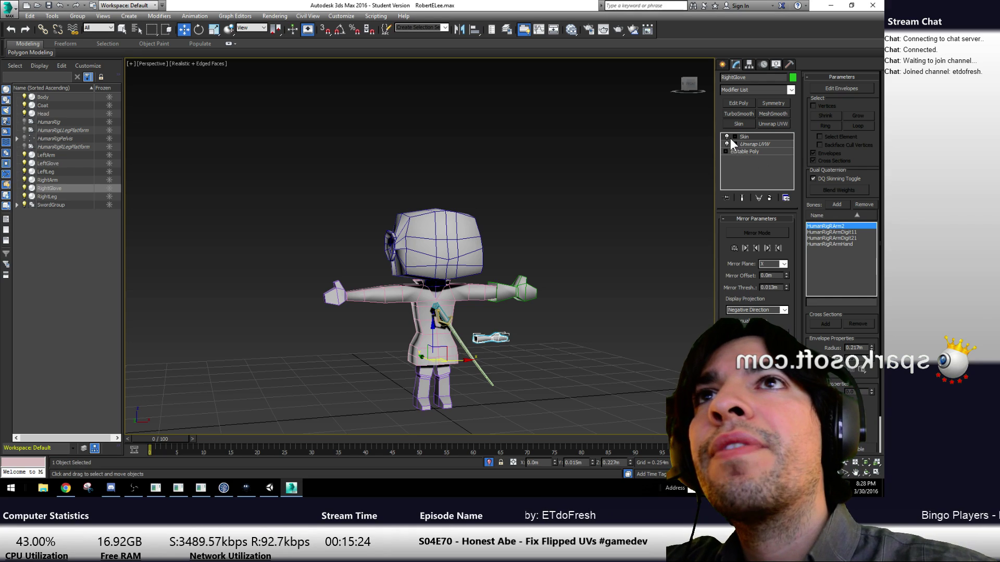
Remove the Skin modifier from RightGlove's stack, closing the File menu without exporting
left_click(769, 198)
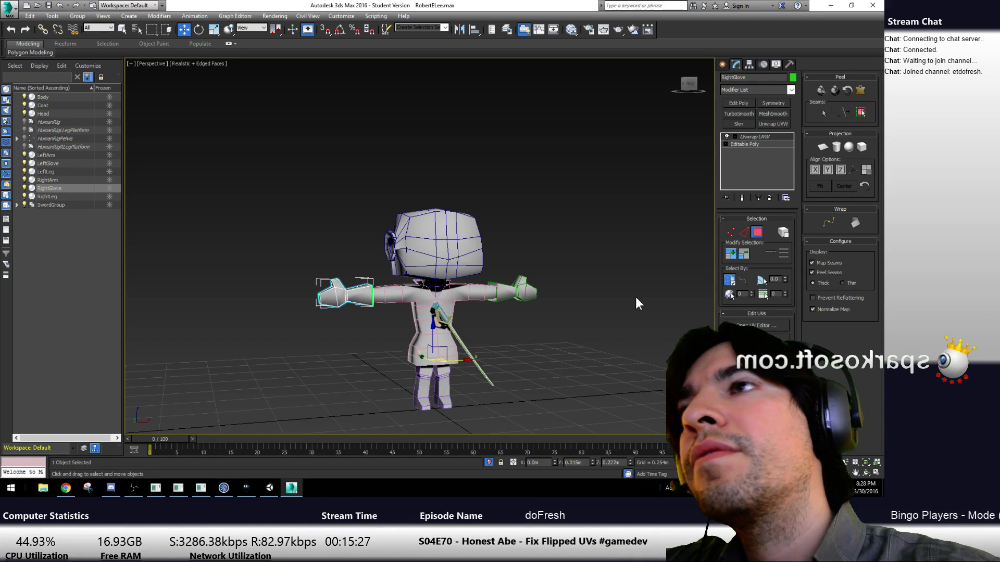
left_click(8, 8)
mouse_move(59, 159)
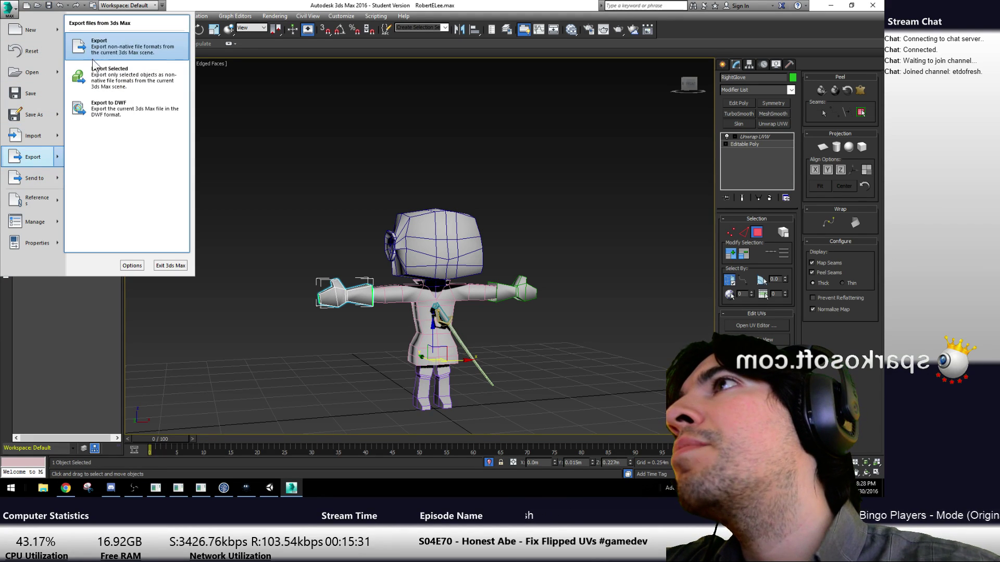
left_click(335, 183)
Select the whole character and export it over RobertELee.FBX, accepting the FBX settings and warnings
left_click_drag(125, 135, 580, 424)
left_click(12, 8)
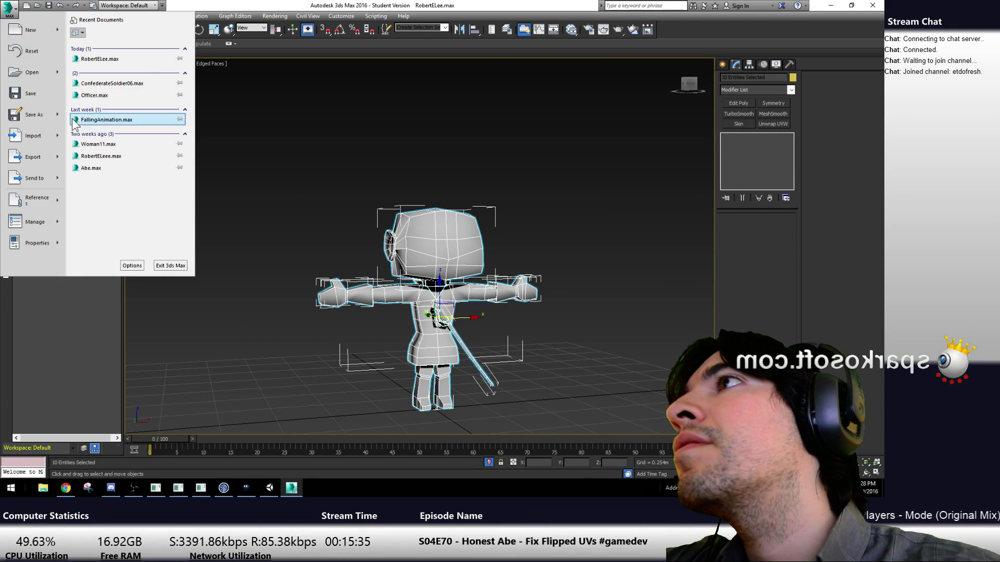
mouse_move(61, 155)
left_click(116, 84)
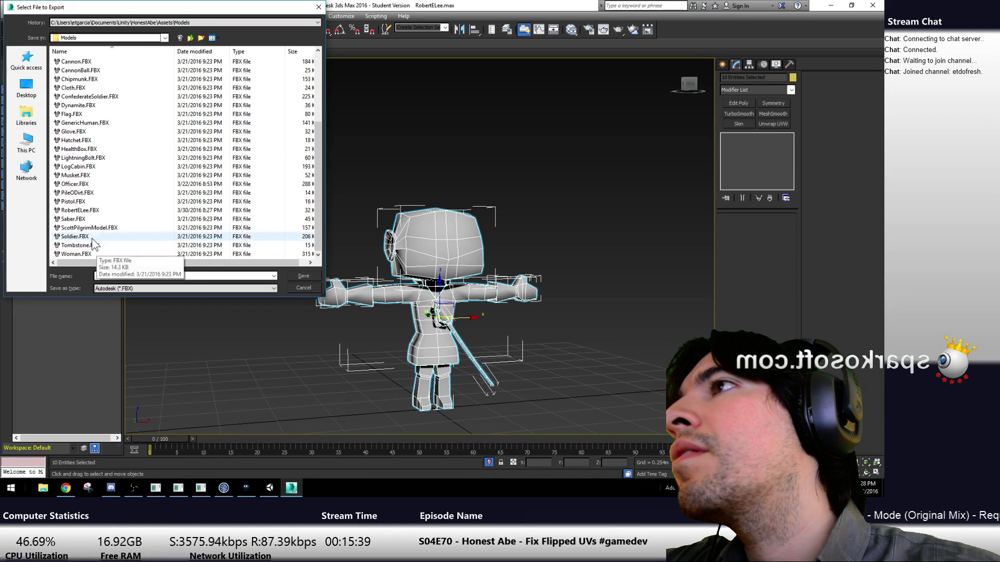
left_click(85, 210)
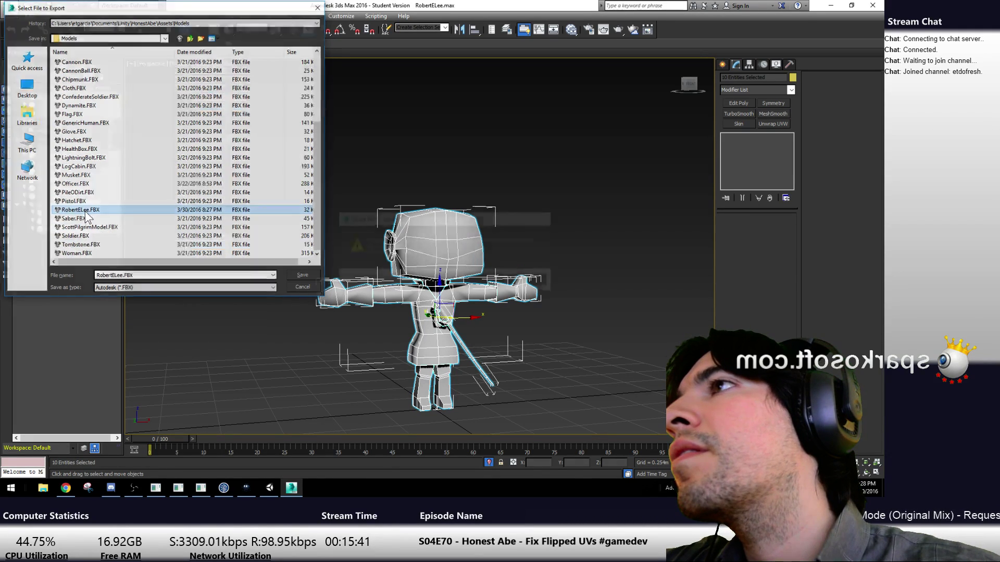
left_click(304, 276)
left_click(501, 277)
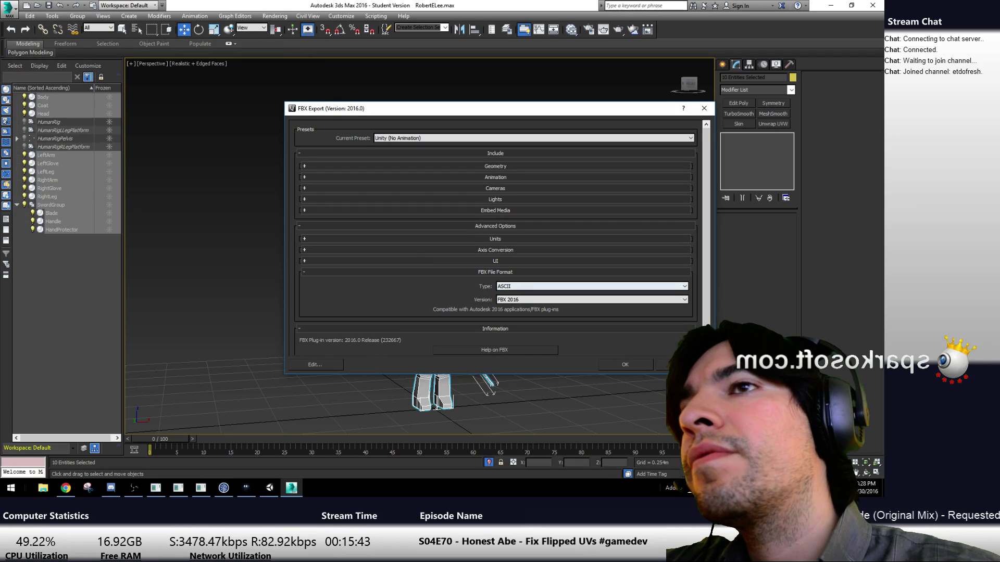
left_click(628, 366)
left_click(587, 387)
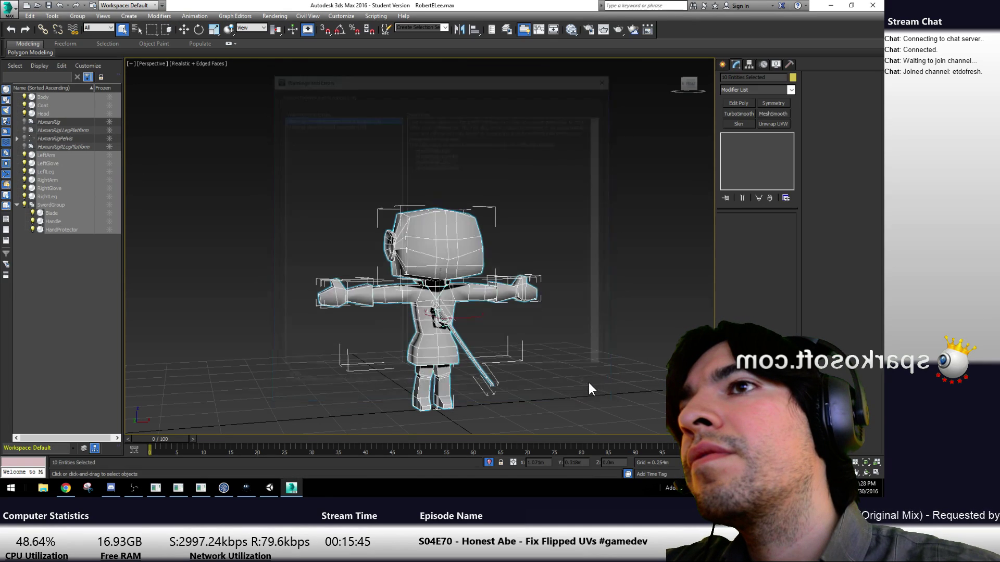
left_click(274, 487)
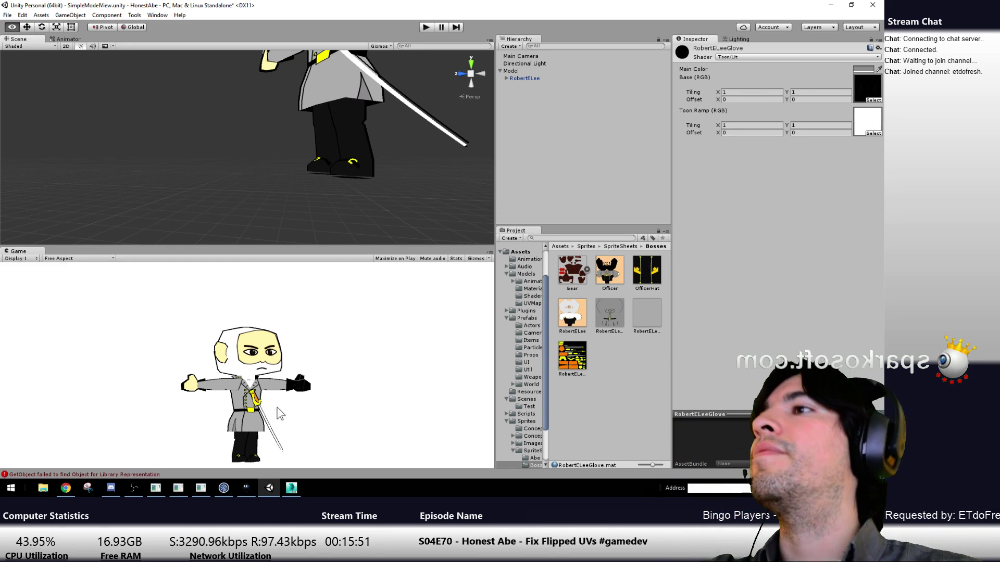
Return to 3ds Max and clear the current selection
left_click(288, 486)
left_click(302, 361)
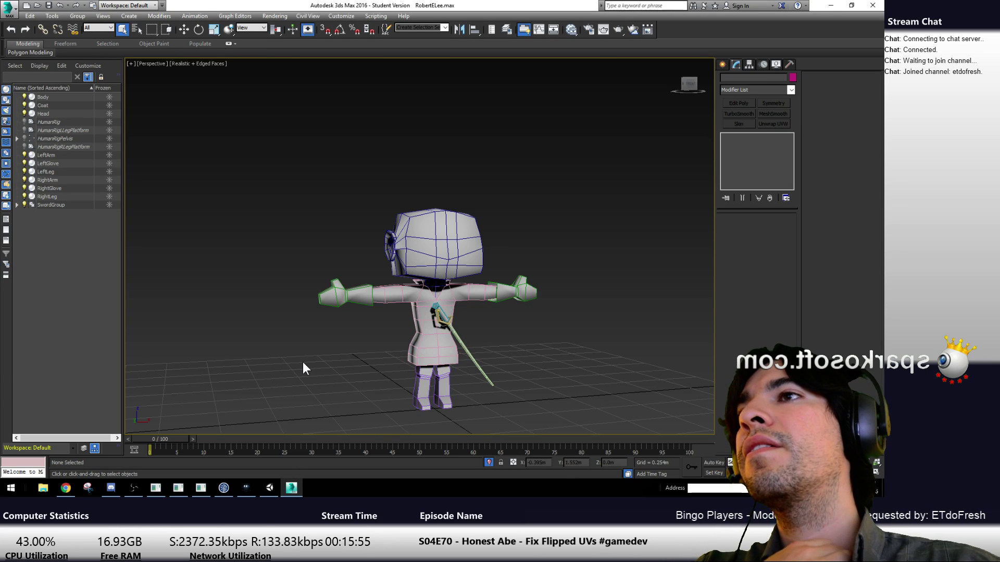
Add an XForm modifier to RightGlove and place it below Unwrap UVW
left_click(330, 289)
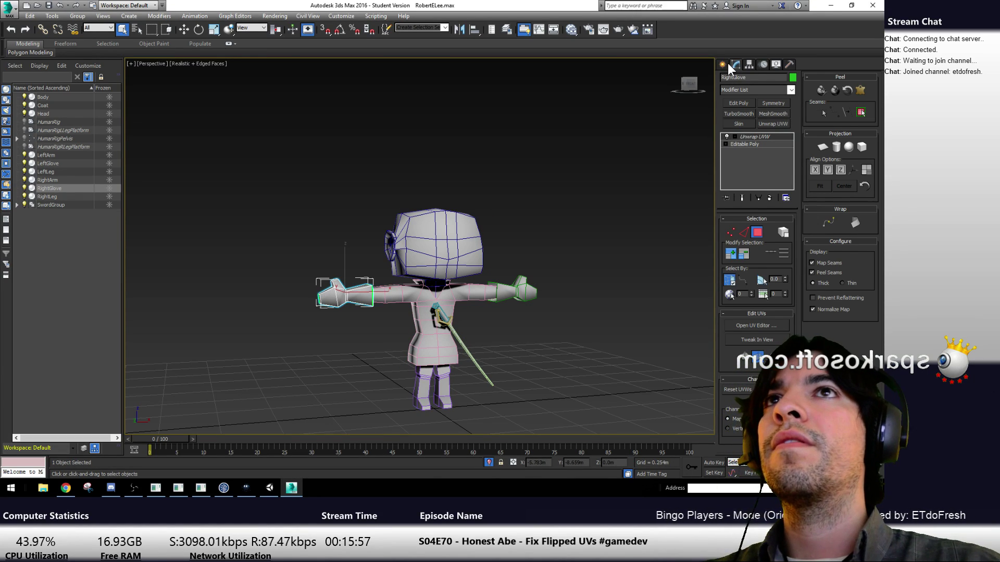
left_click(791, 90)
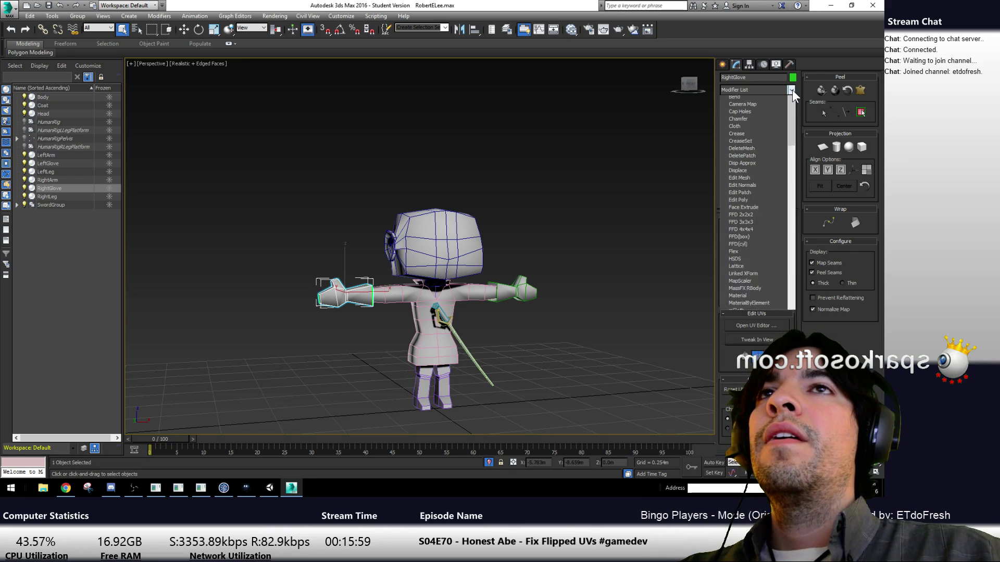
scroll(750, 268, "down", 15)
scroll(749, 271, "down", 2)
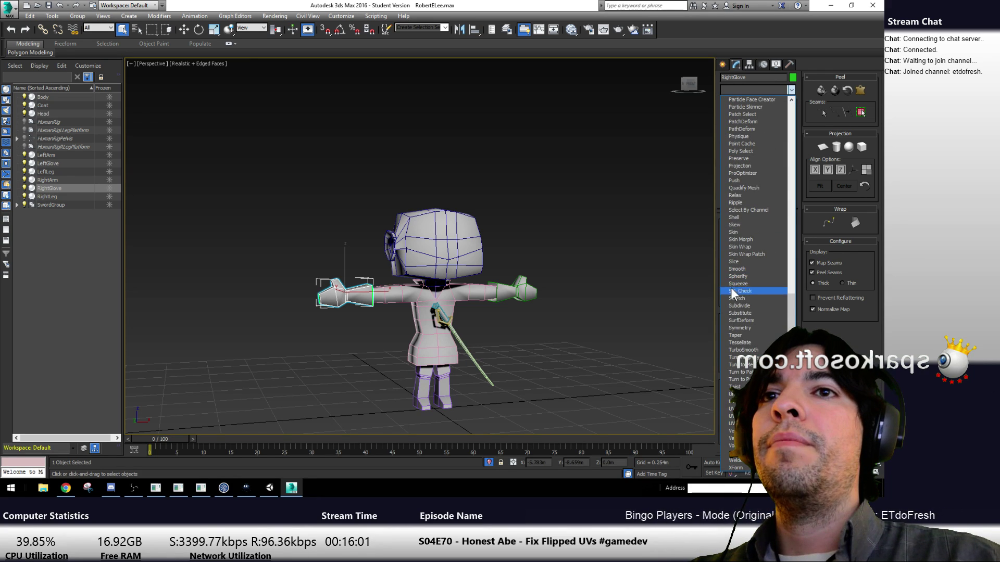
left_click(736, 468)
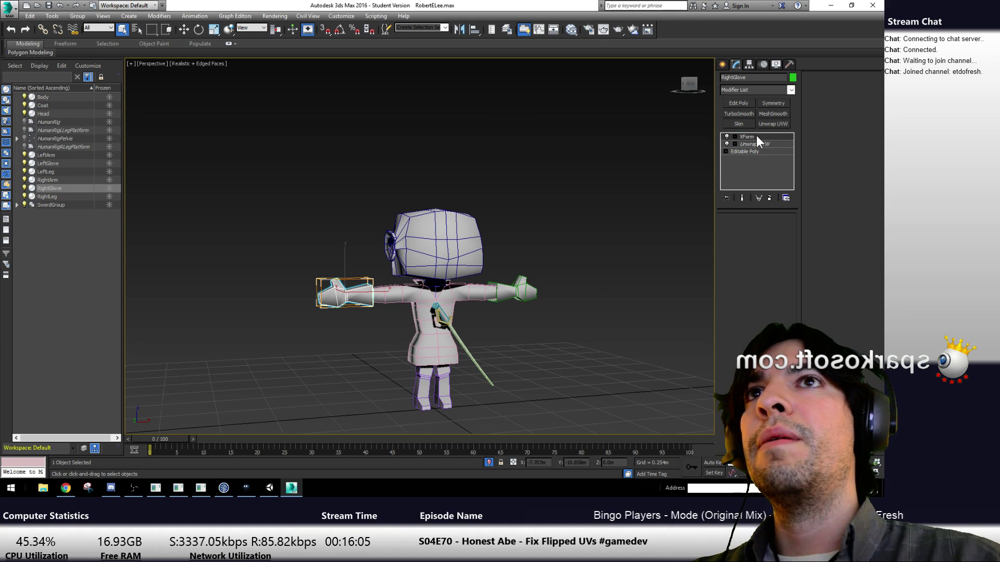
left_click_drag(755, 138, 760, 163)
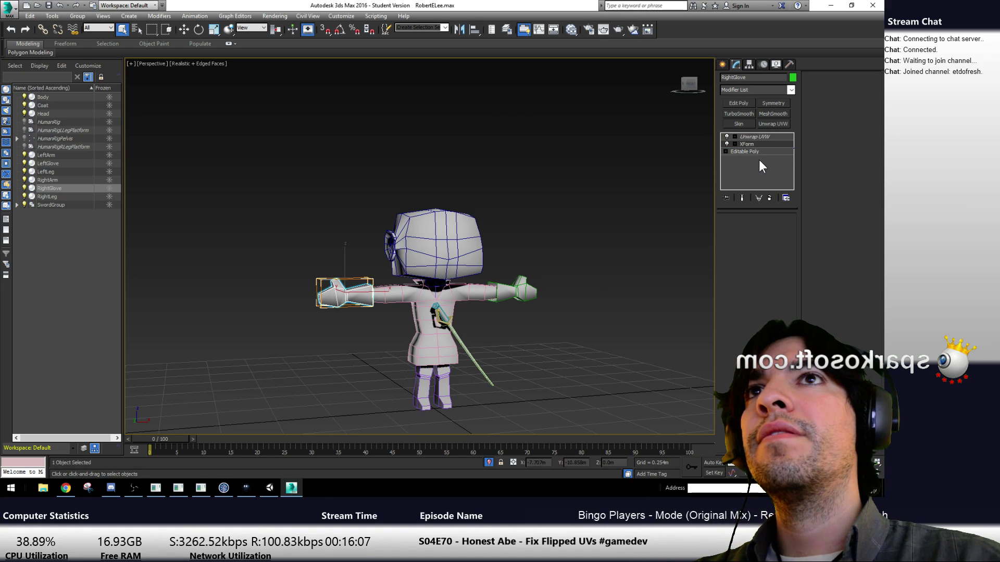
Export the selected glove over RobertELee.FBX and orbit it in Unity
left_click(17, 10)
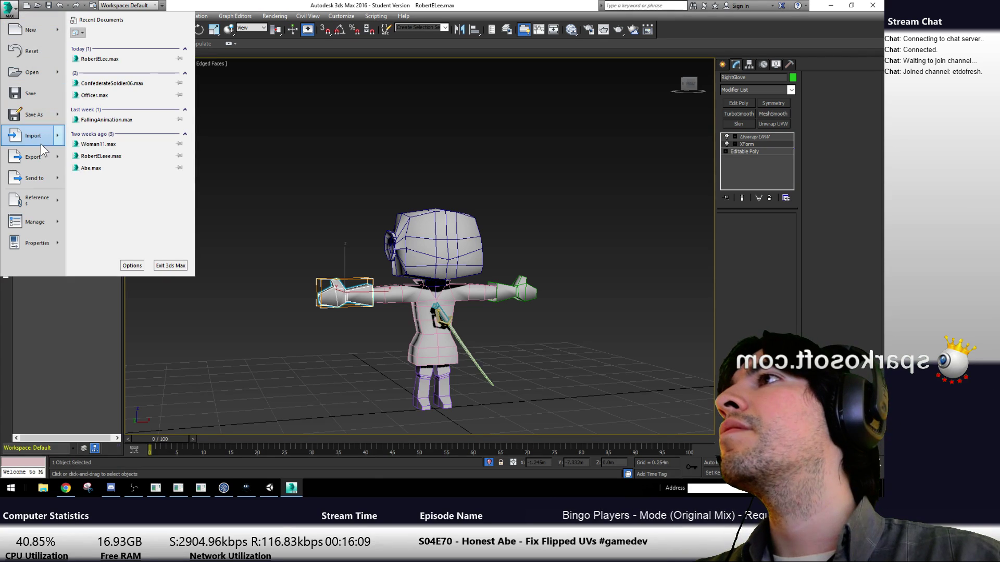
mouse_move(55, 157)
left_click(139, 78)
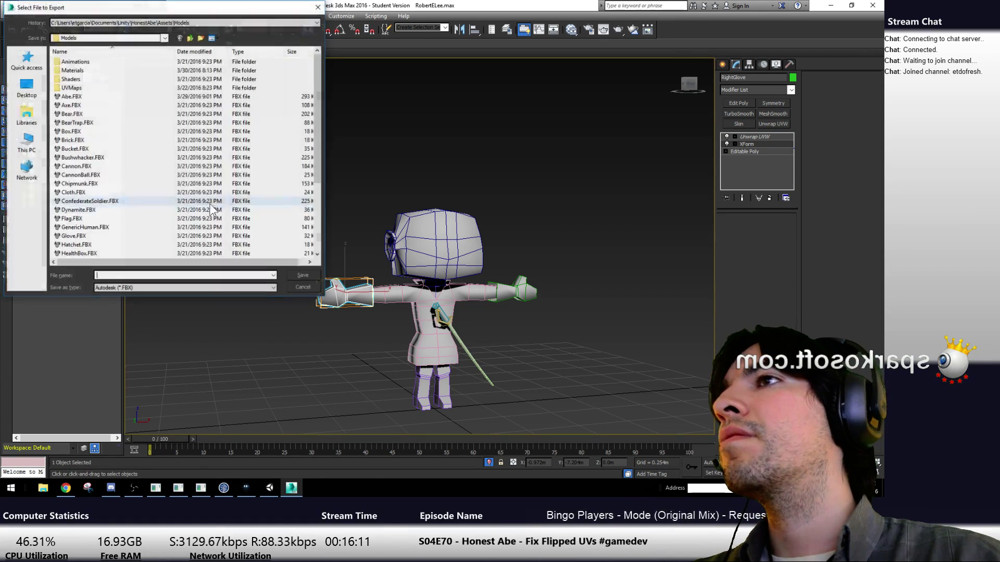
scroll(158, 235, "down", 5)
left_click(156, 218)
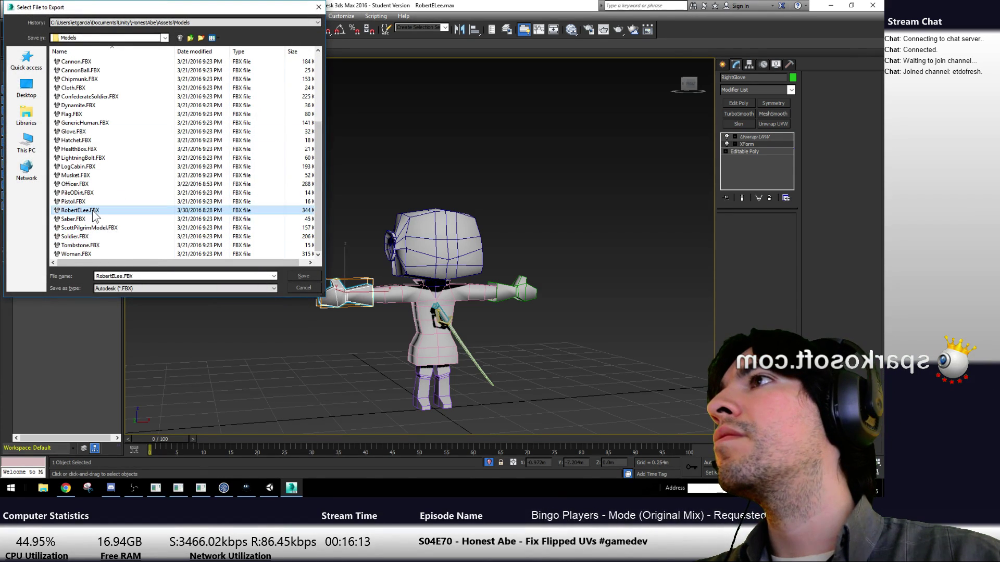
left_click(304, 276)
left_click(486, 281)
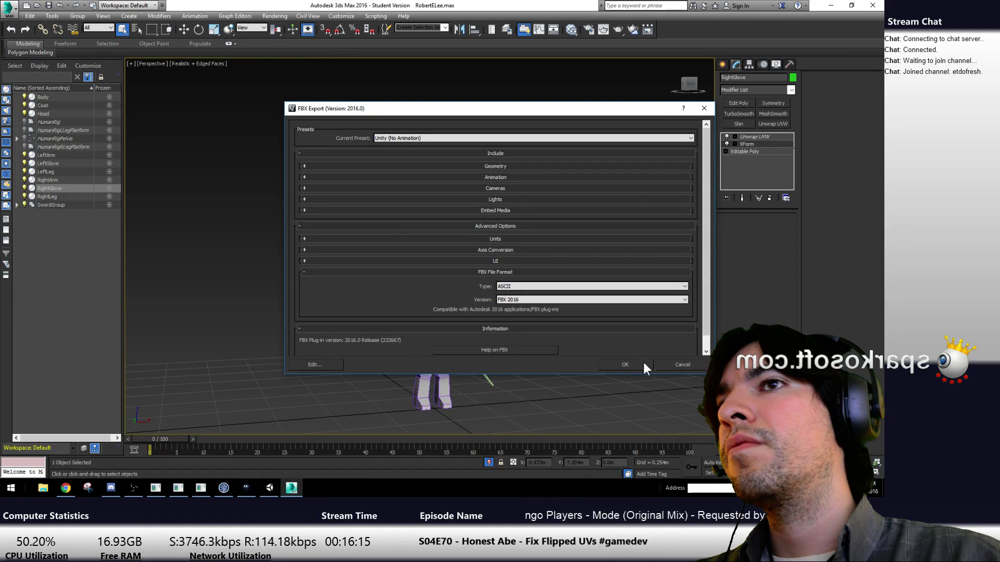
left_click(632, 363)
key("alt+Tab")
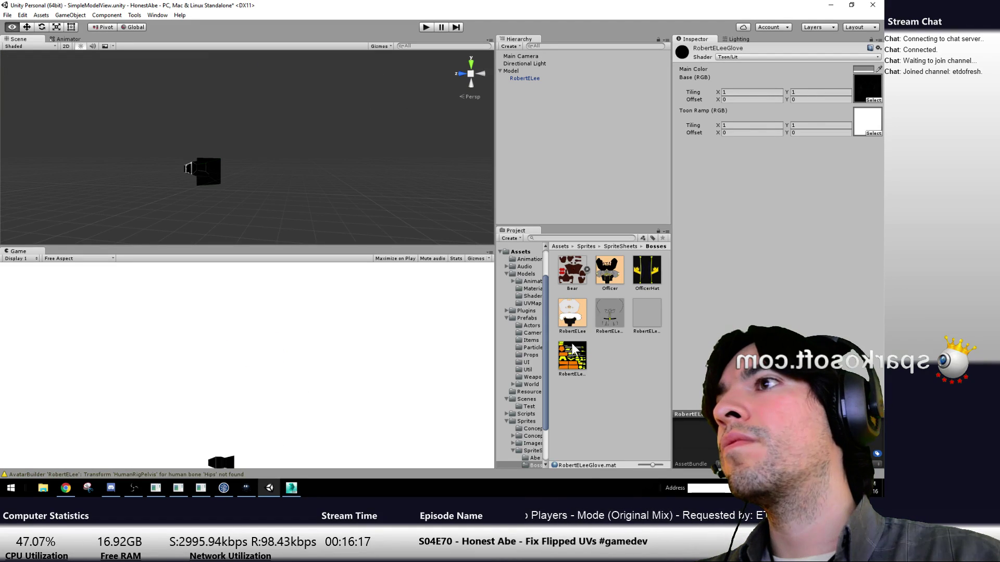
left_click_drag(263, 187, 360, 178, "alt")
Delete the XForm modifier and collapse RightGlove to an Editable Poly
key("alt+Tab")
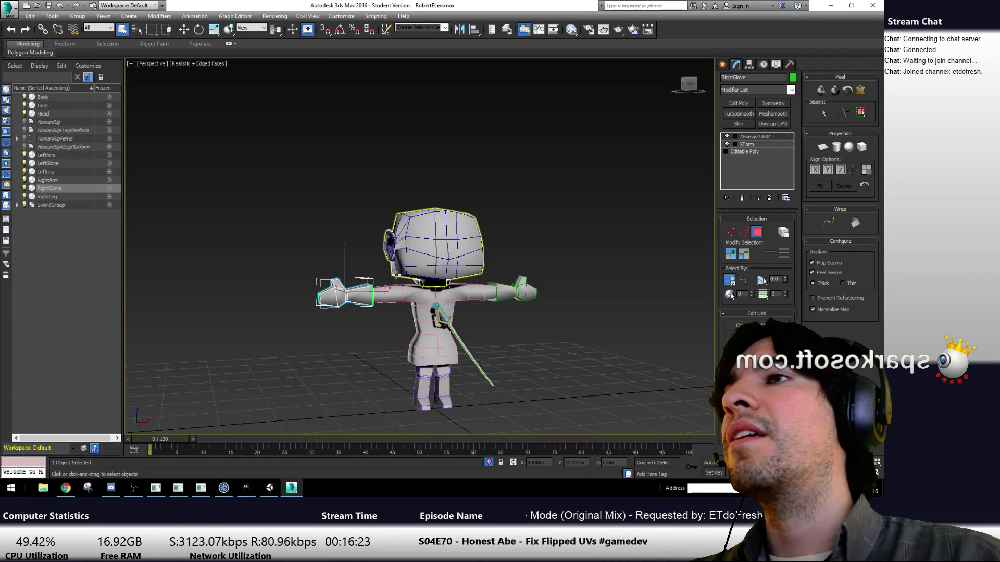
left_click(750, 144)
left_click(769, 199)
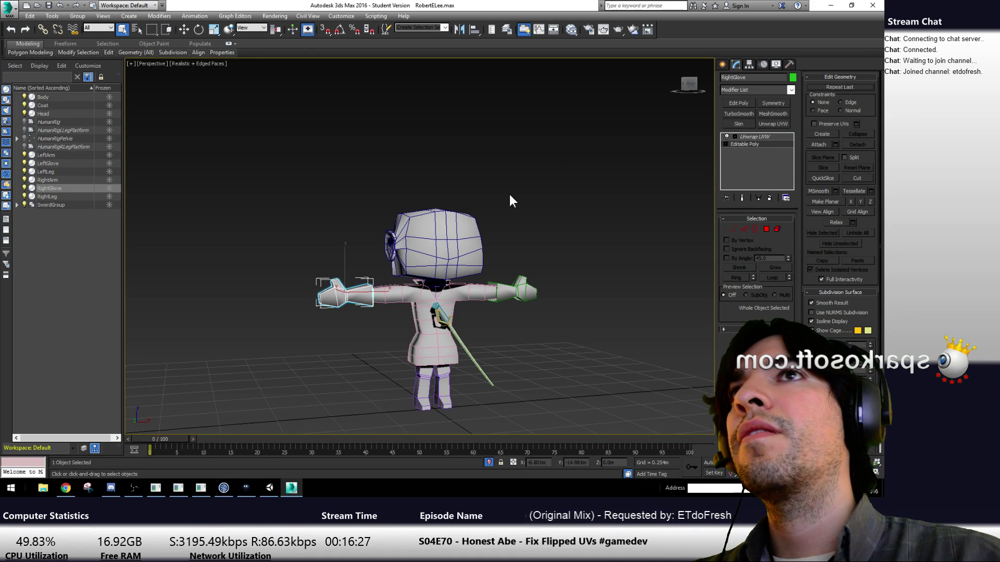
right_click(332, 286)
right_click(361, 358)
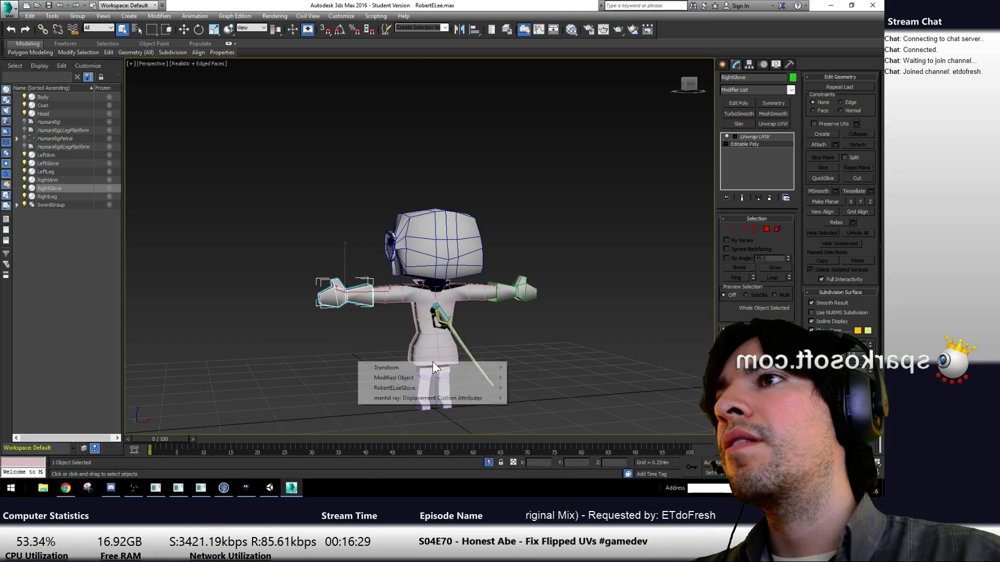
right_click(338, 294)
mouse_move(375, 385)
left_click(460, 389)
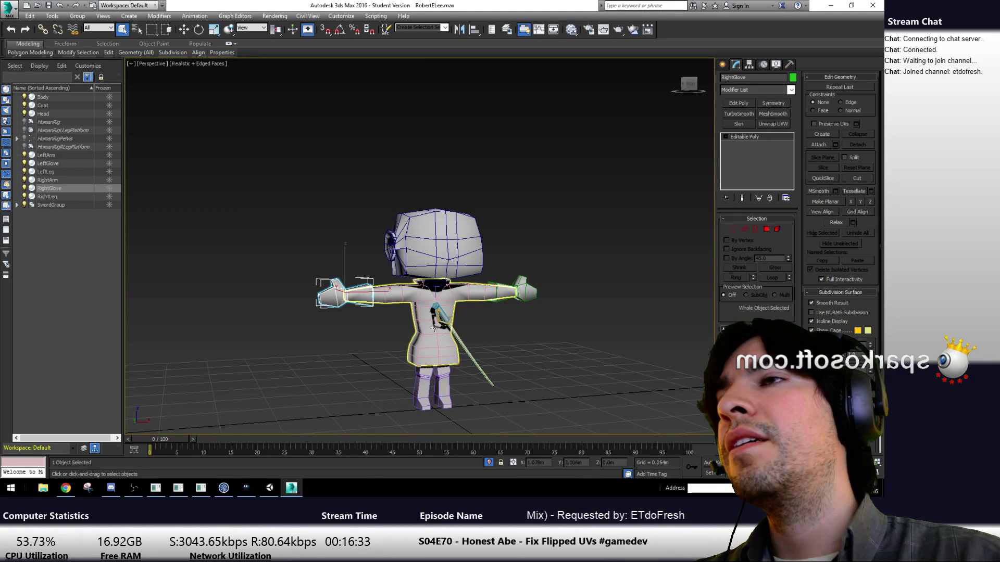
Export the selected glove over RobertELee.FBX with the FBX settings, then switch to Unity
left_click(8, 8)
mouse_move(56, 157)
left_click(86, 118)
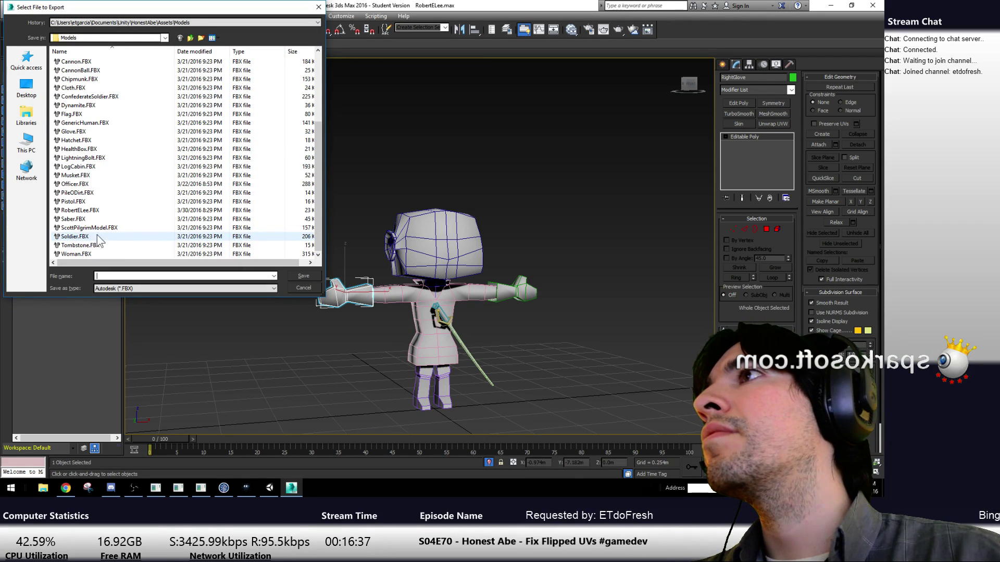
double_click(151, 211)
left_click(501, 283)
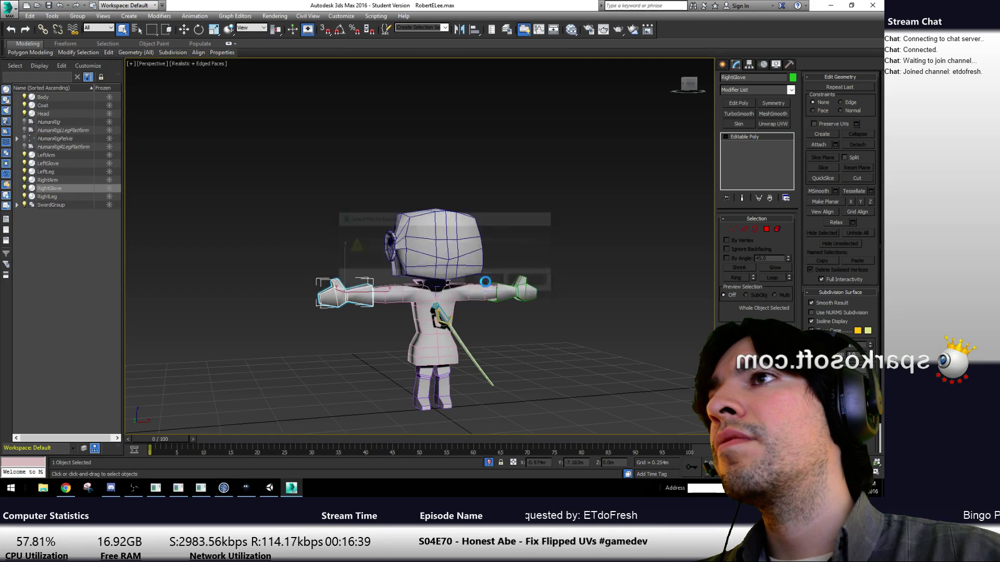
left_click(623, 363)
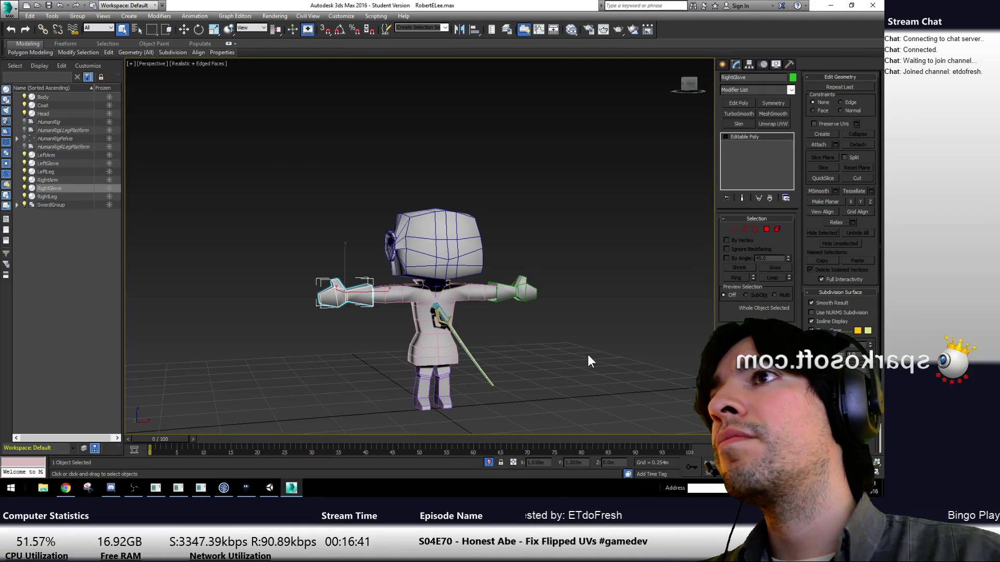
key("alt+Tab")
Orbit the glove in Unity, then toggle RightGlove's polygon editing in 3ds Max, clearing the selection
left_click_drag(292, 231, 241, 118, "alt")
key("alt+Tab")
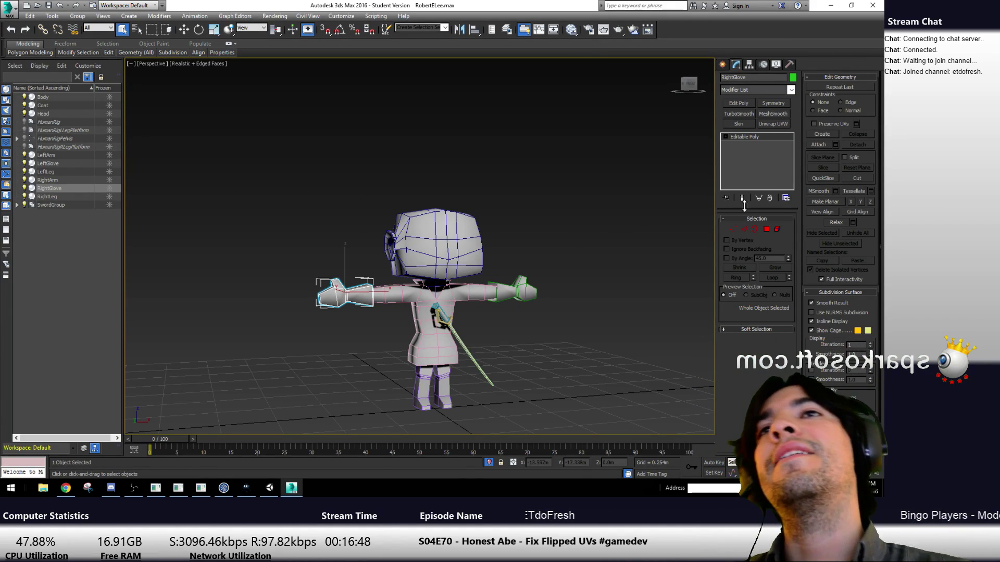
left_click(764, 228)
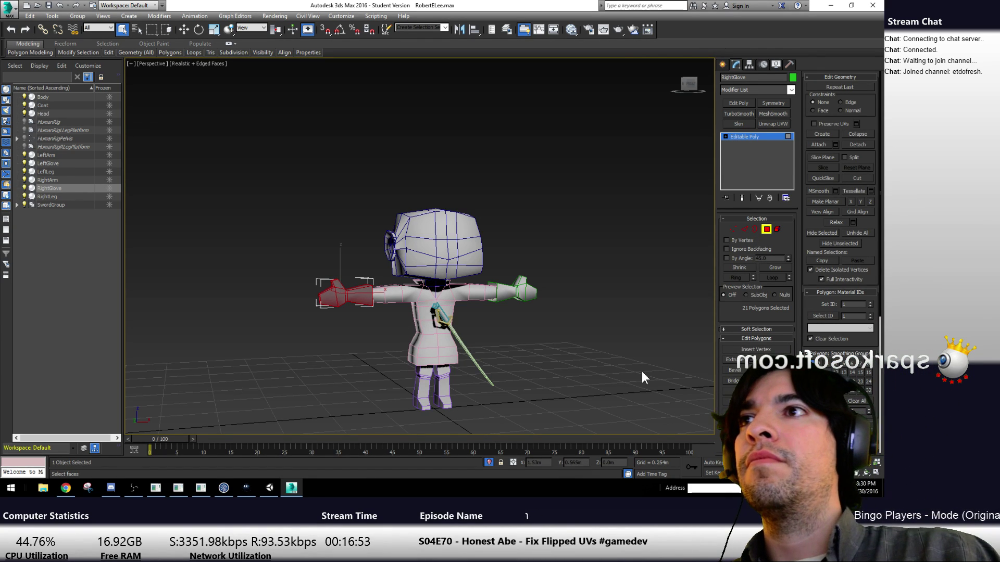
left_click(582, 368)
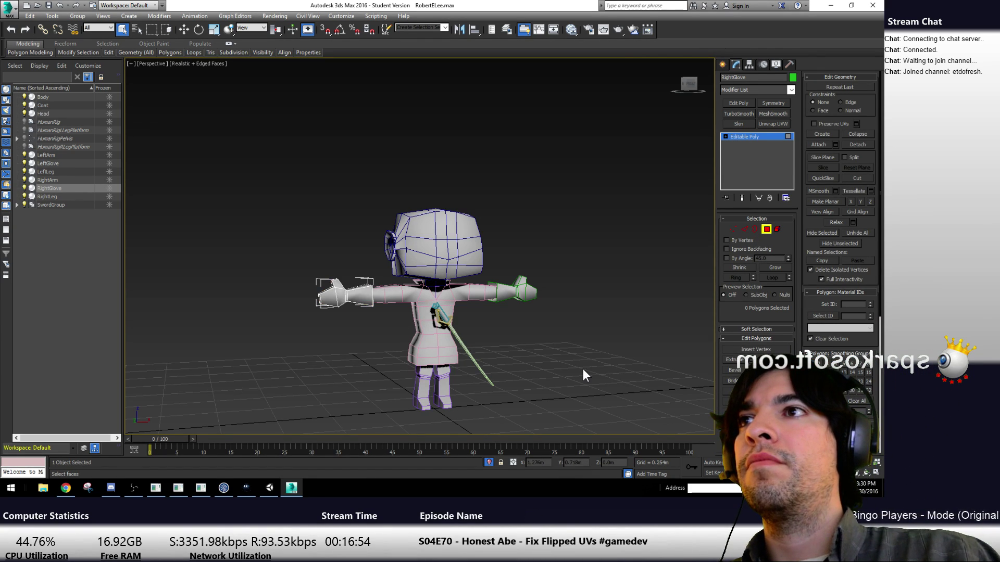
left_click(766, 229)
Convert RightGlove to an Editable Mesh and then back to an Editable Poly
right_click(327, 294)
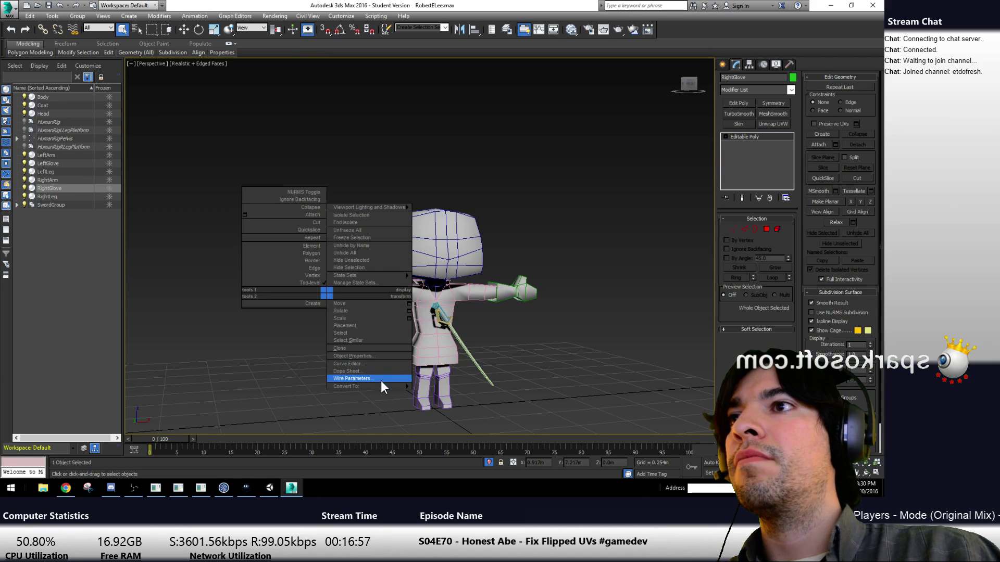
mouse_move(379, 387)
left_click(414, 390)
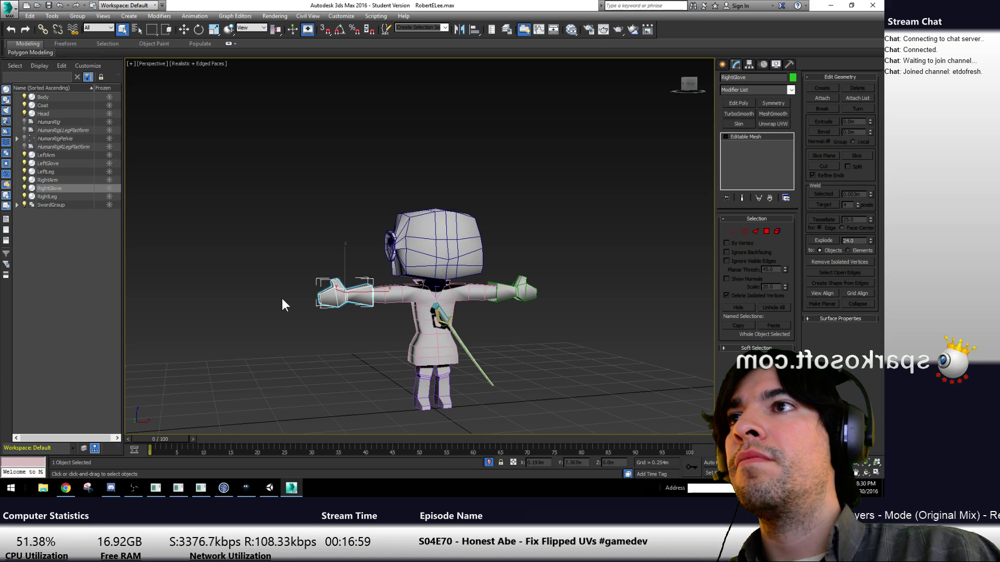
right_click(327, 293)
mouse_move(370, 386)
left_click(432, 395)
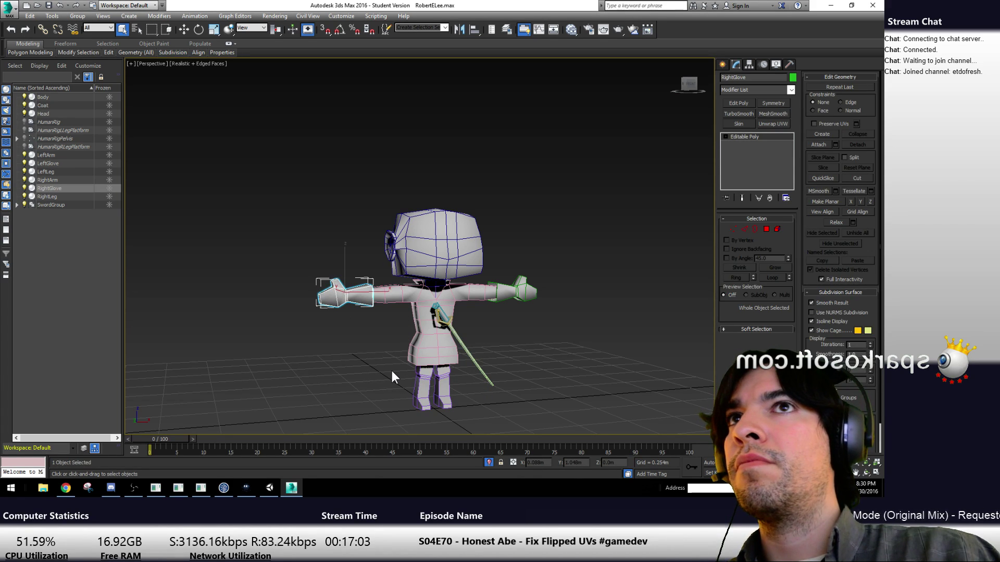
Export the selected glove over RobertELee.FBX, confirming the file replacement
left_click(9, 8)
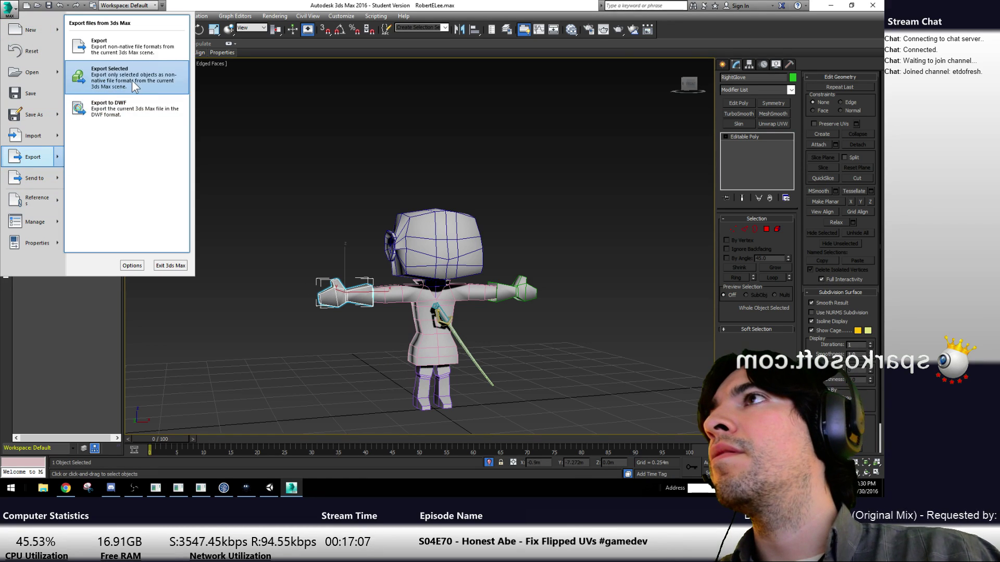
left_click(94, 68)
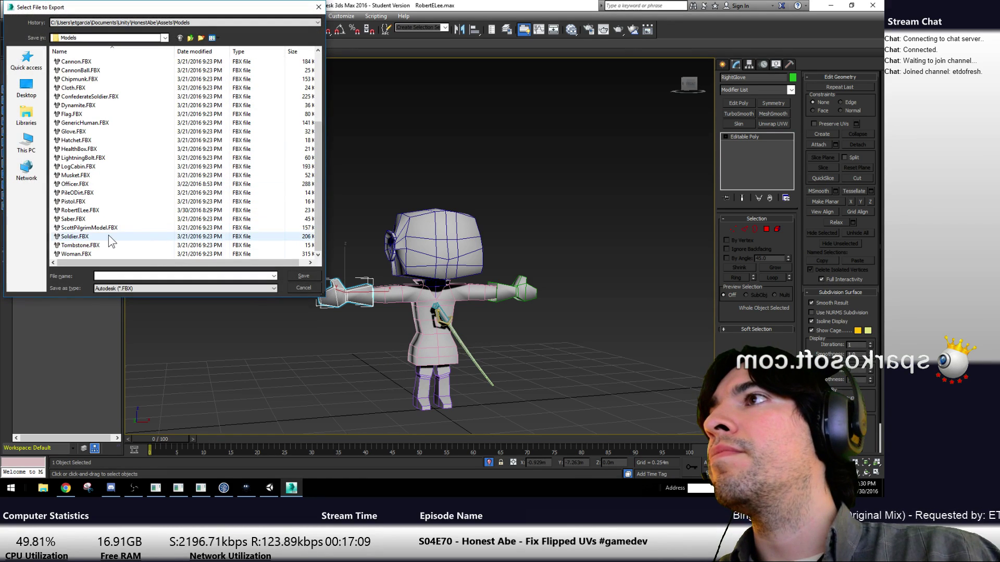
double_click(108, 209)
left_click(485, 282)
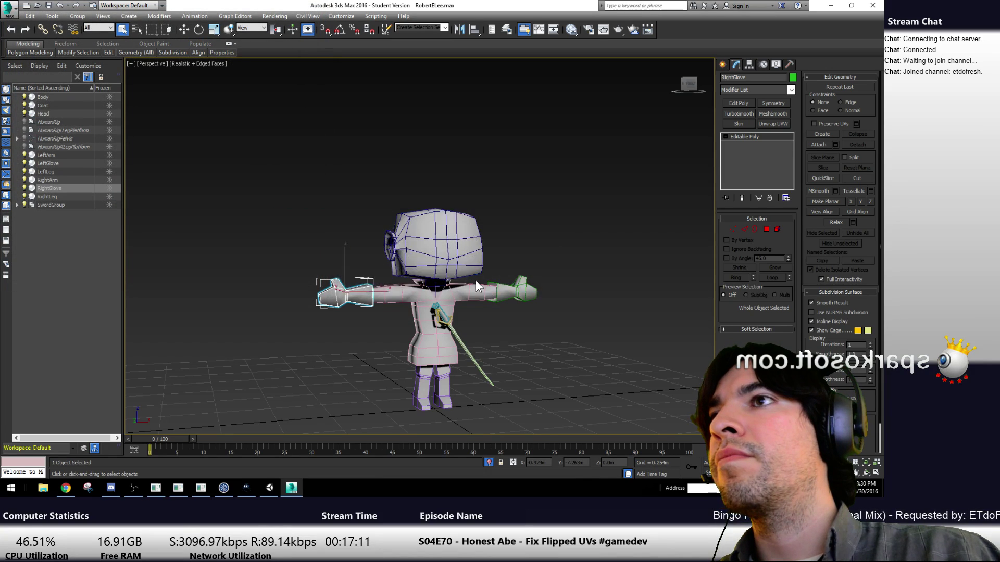
Accept the FBX export settings and orbit the re-imported glove in Unity
left_click(641, 361)
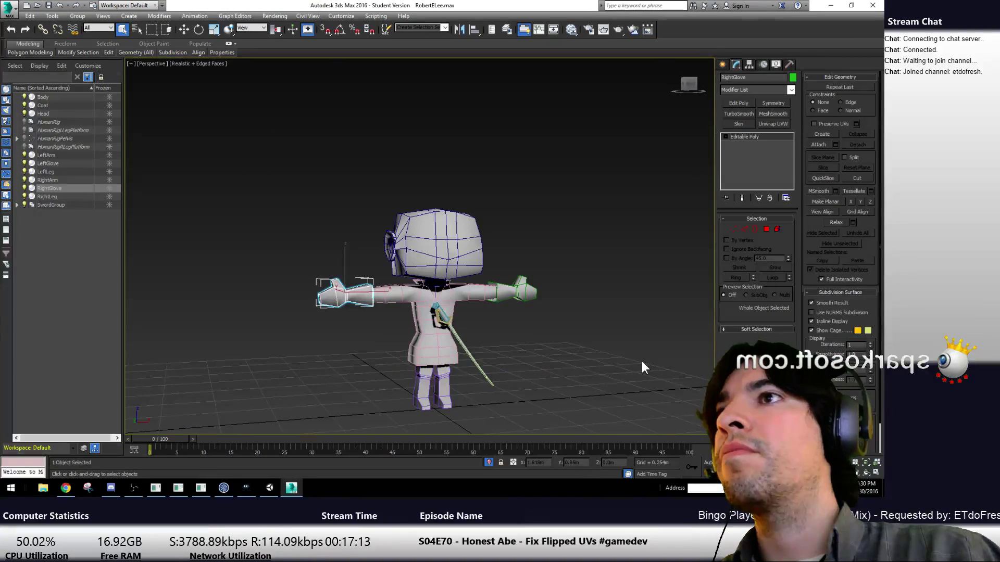
key("alt+Tab")
left_click_drag(354, 218, 390, 184, "alt")
key("alt+Tab")
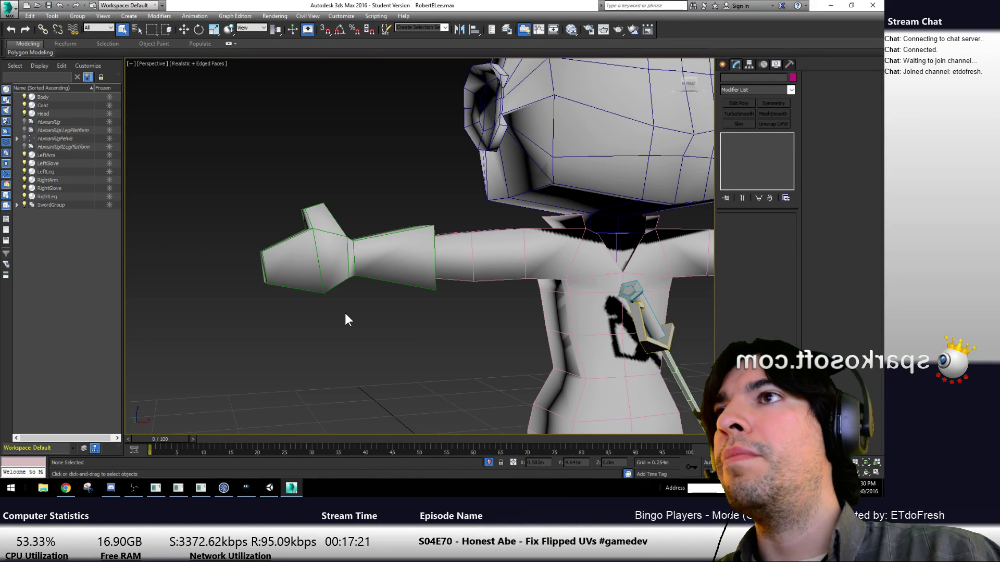
Render the perspective view, then select all of RightGlove's polygons at Polygon level
left_click(617, 31)
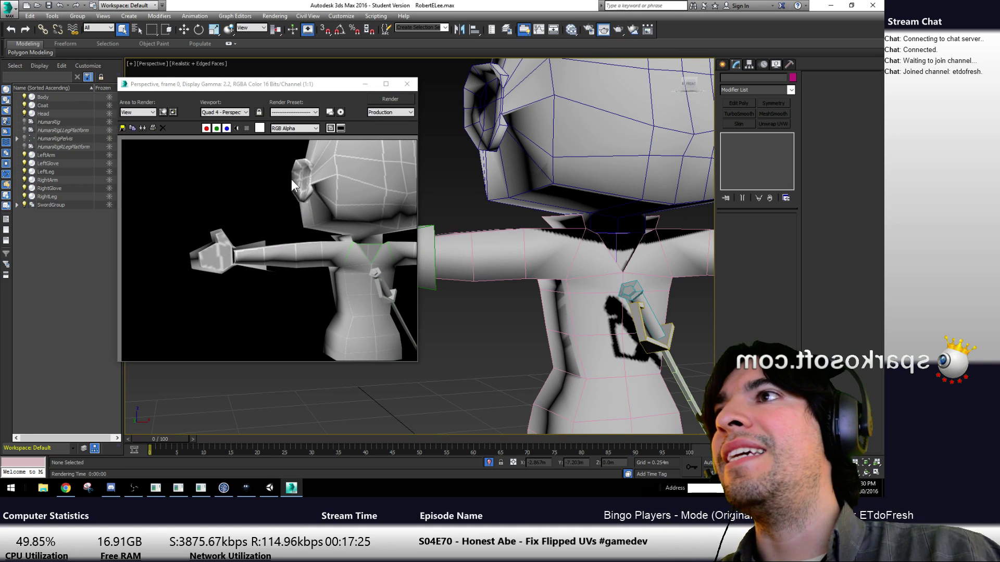
left_click(413, 85)
left_click(398, 244)
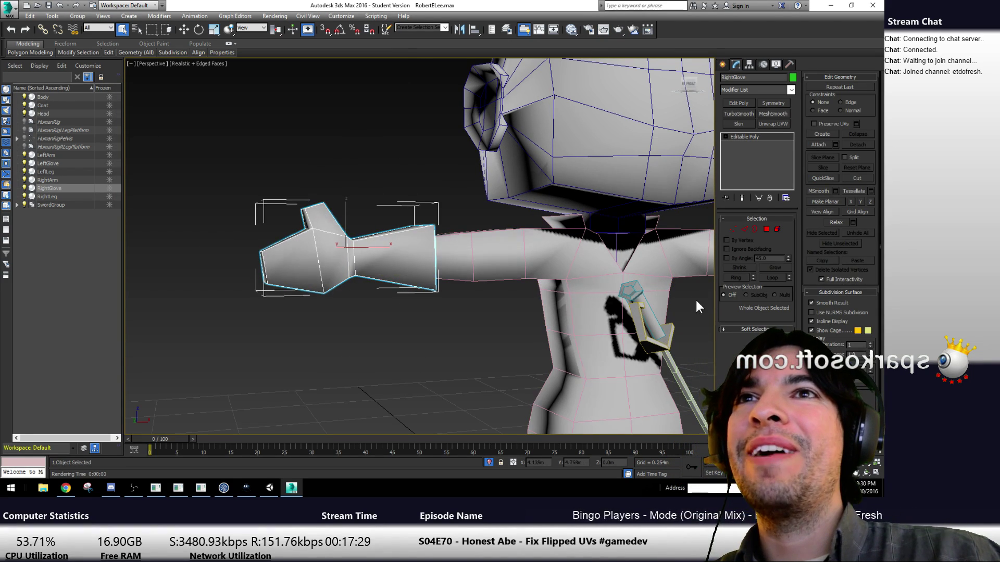
left_click(757, 218)
key("4")
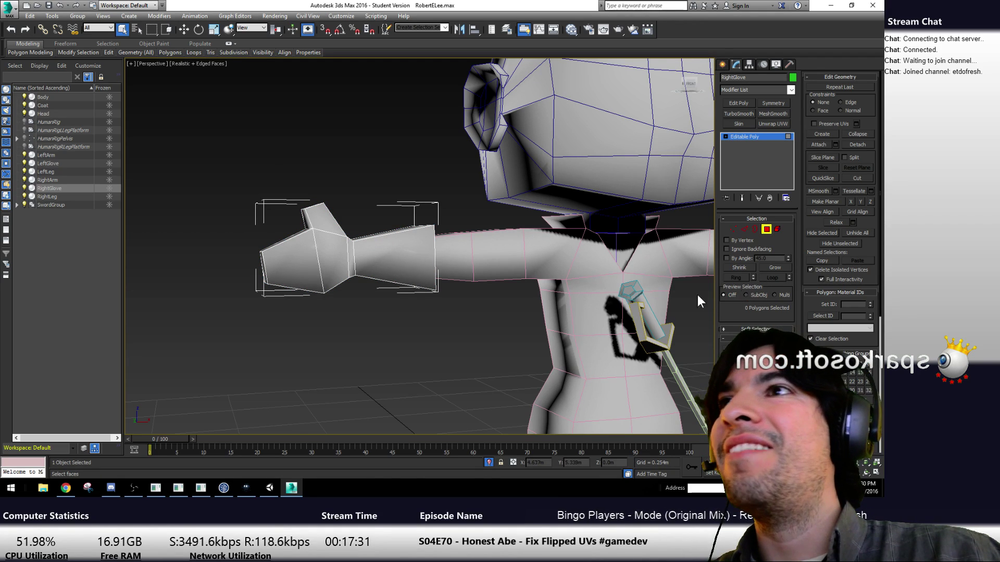
key("ctrl+a")
left_click(486, 376)
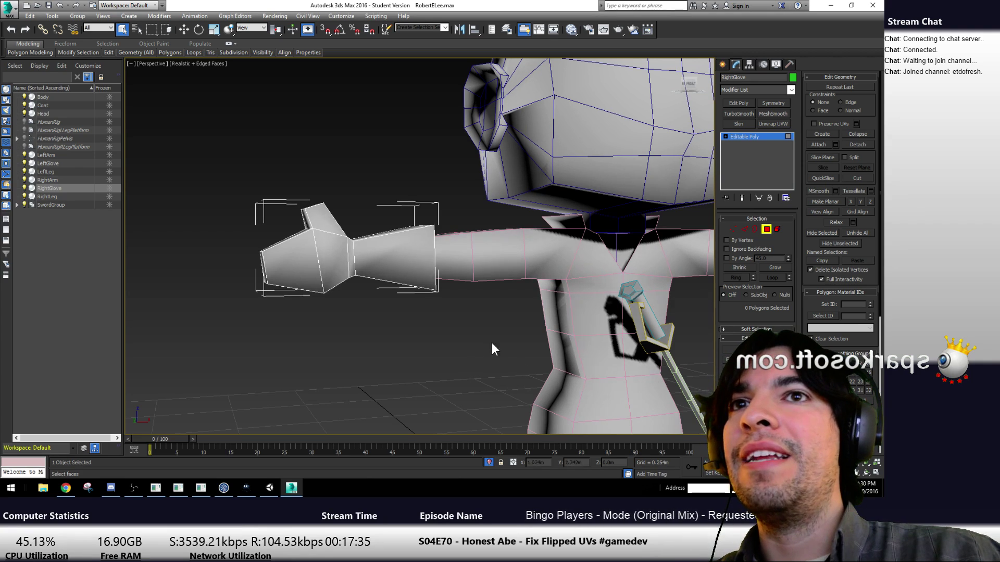
Select all 21 glove polygons and assign them a smoothing group
key("ctrl+a")
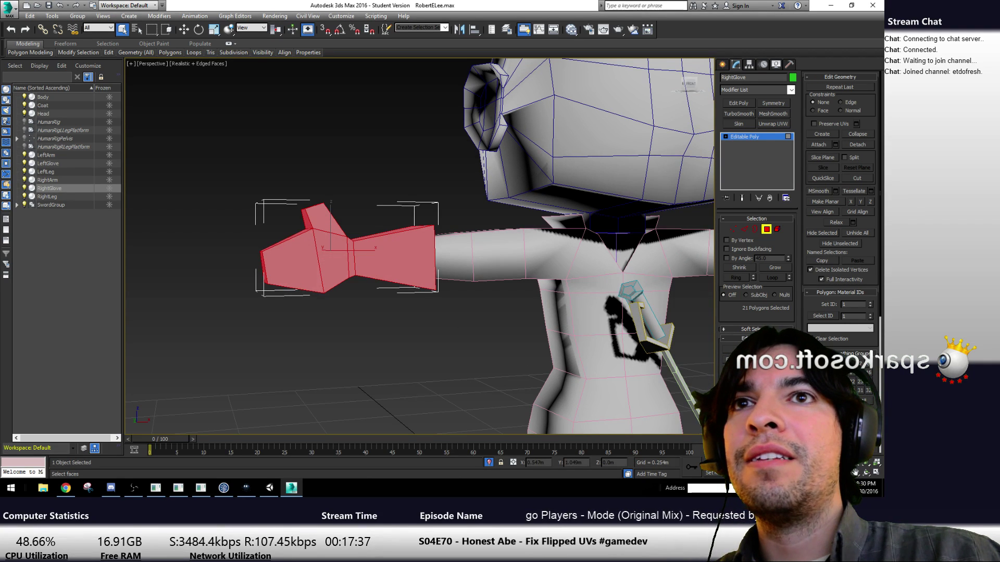
left_click(813, 364)
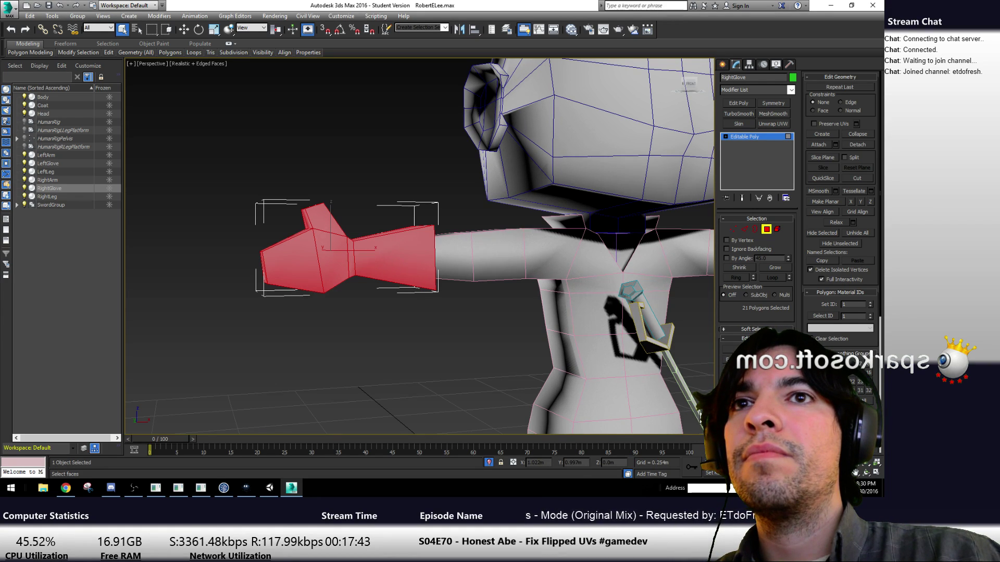
key("alt+Tab")
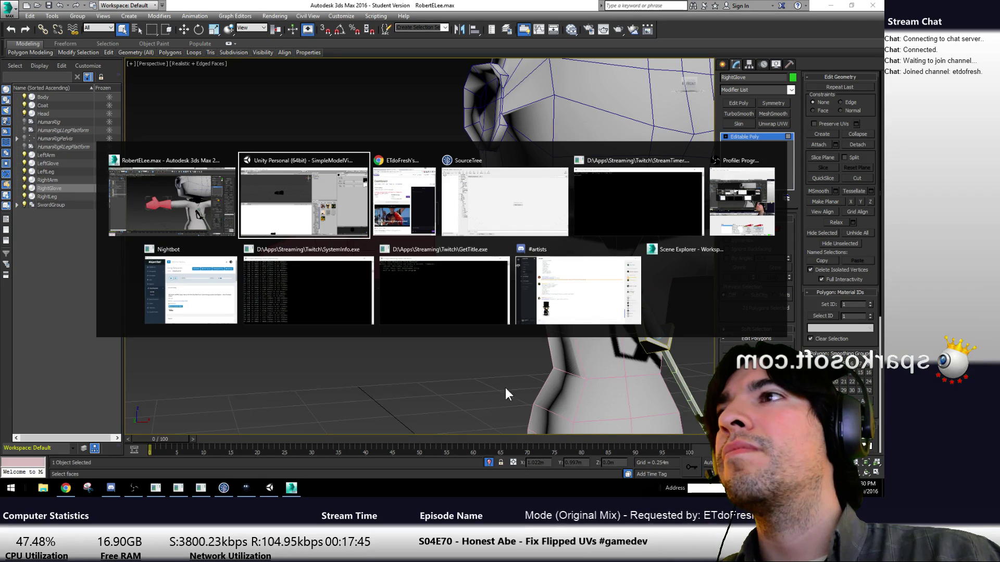
key("alt+Tab")
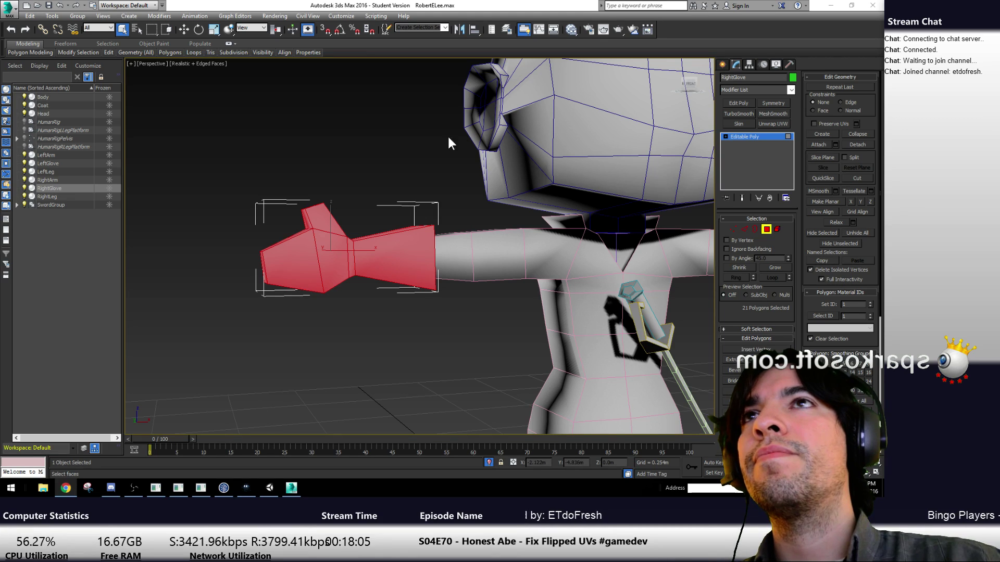
Render the view with Shift+Q to check the smoothed glove, then close the render
key("shift+q")
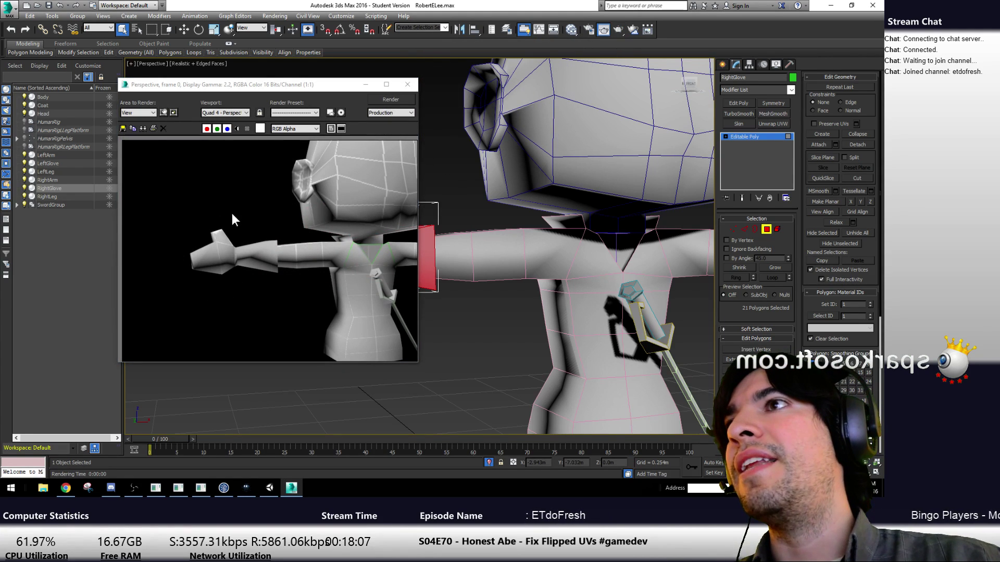
left_click(407, 85)
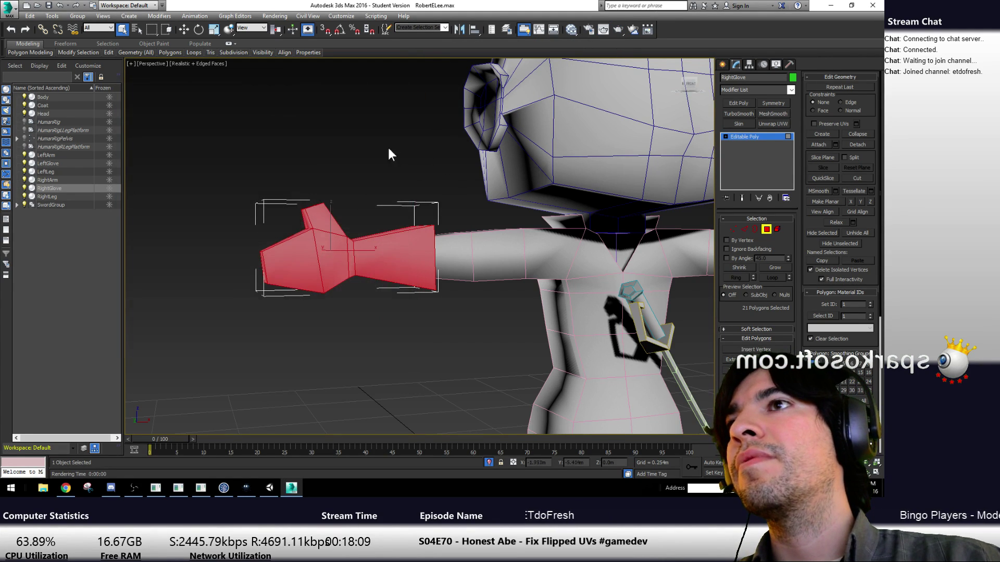
right_click(302, 244)
left_click(313, 255)
Export the selected glove again, overwriting RobertELee.FBX
left_click(9, 8)
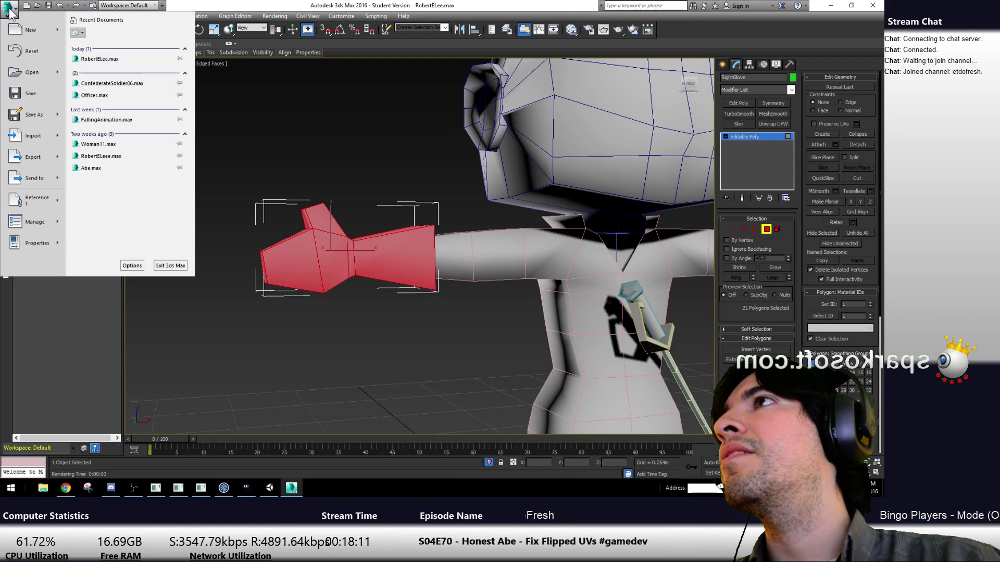
mouse_move(31, 157)
left_click(105, 70)
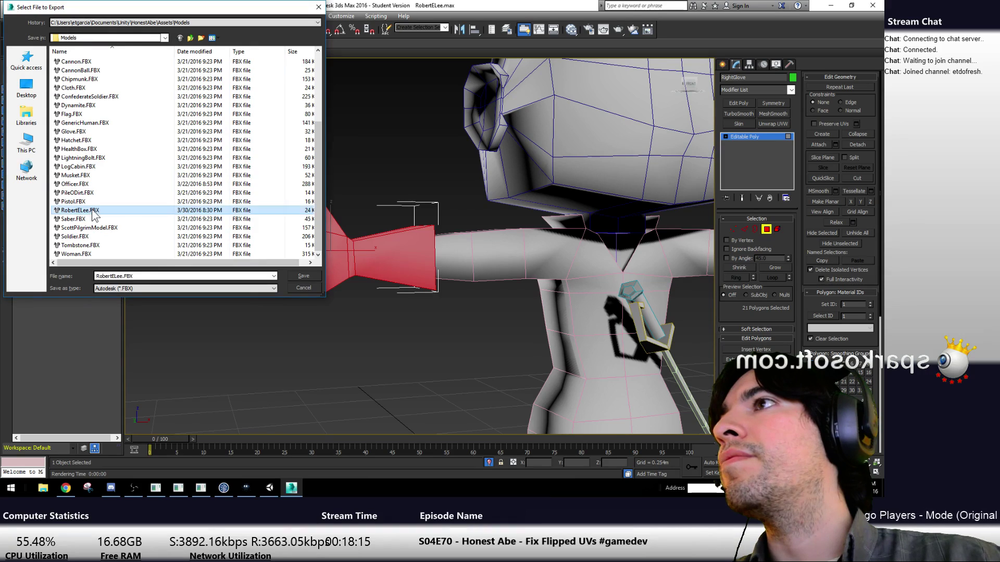
left_click(304, 276)
left_click(483, 282)
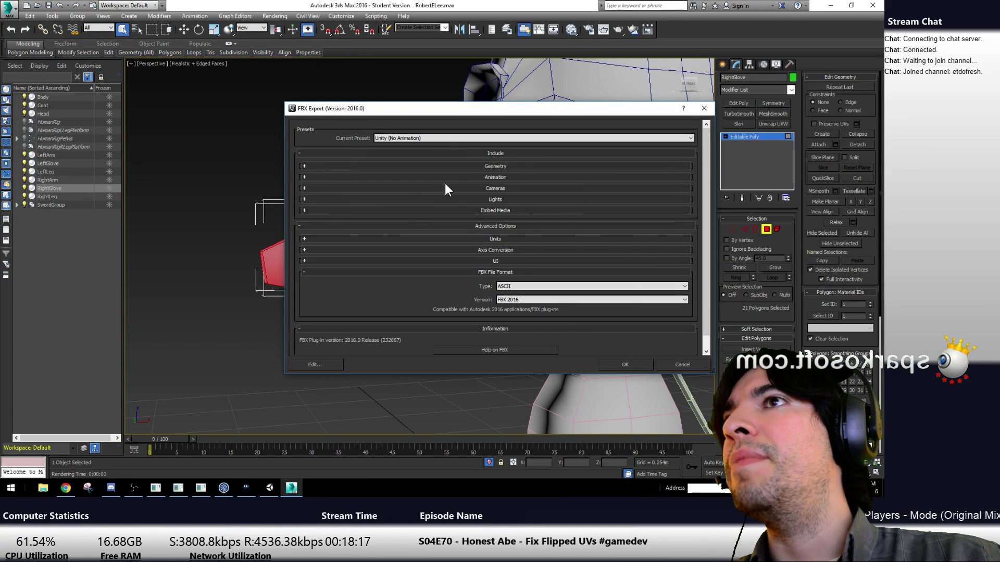
Review the geometry and axis options, choose the Unity (No Animation) preset, and confirm
left_click(493, 165)
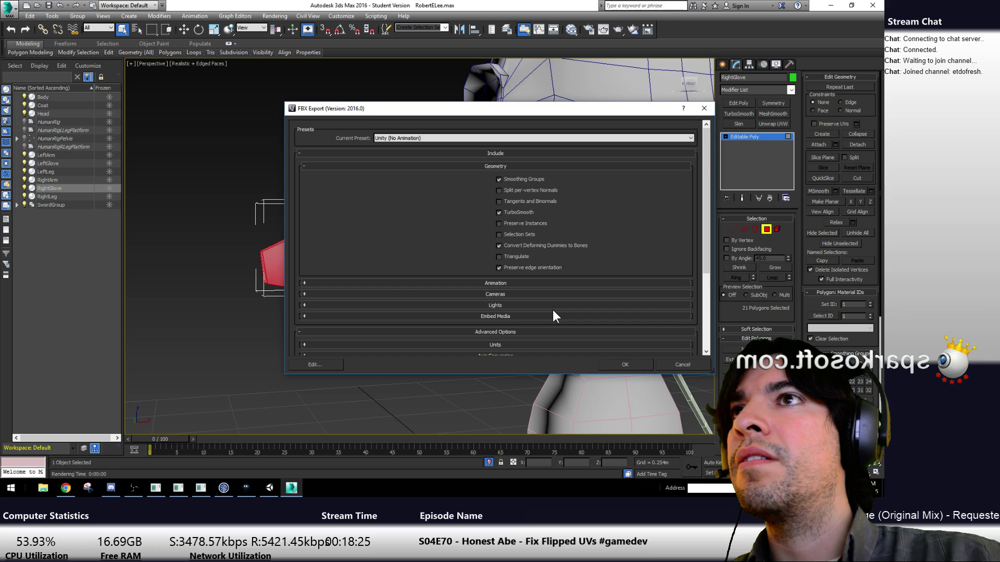
scroll(551, 310, "down", 3)
scroll(551, 310, "up", 1)
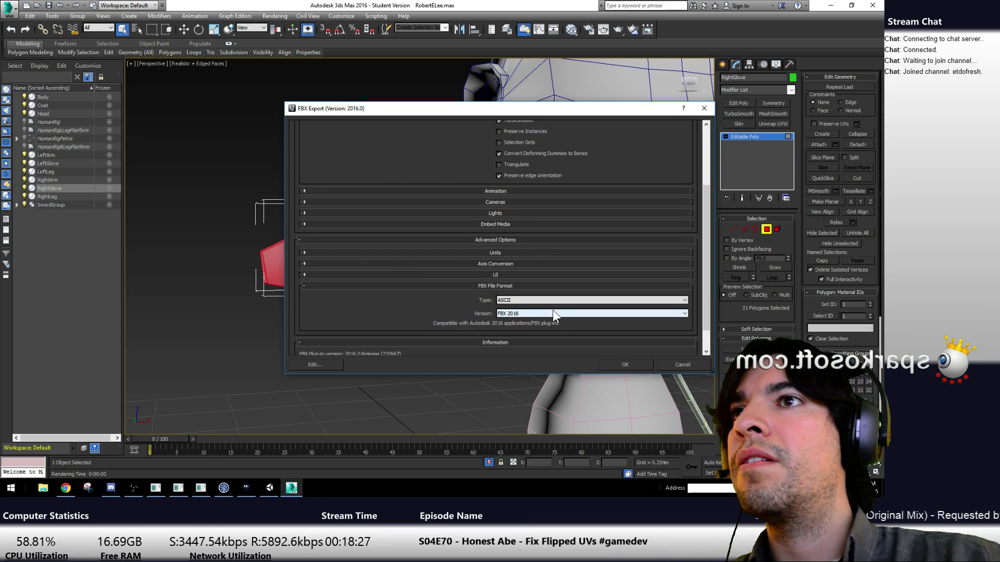
scroll(430, 302, "down", 1)
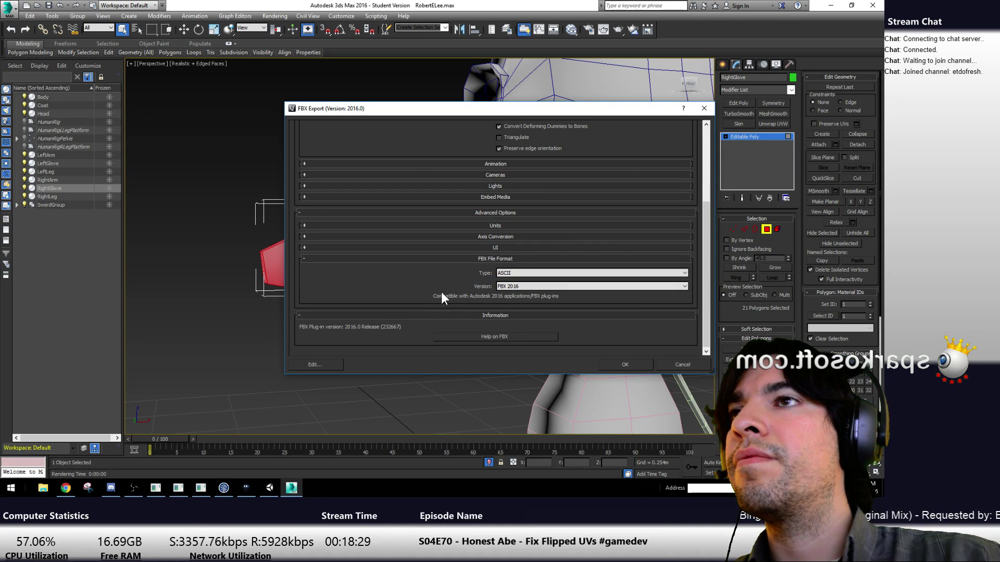
left_click(491, 246)
left_click(504, 237)
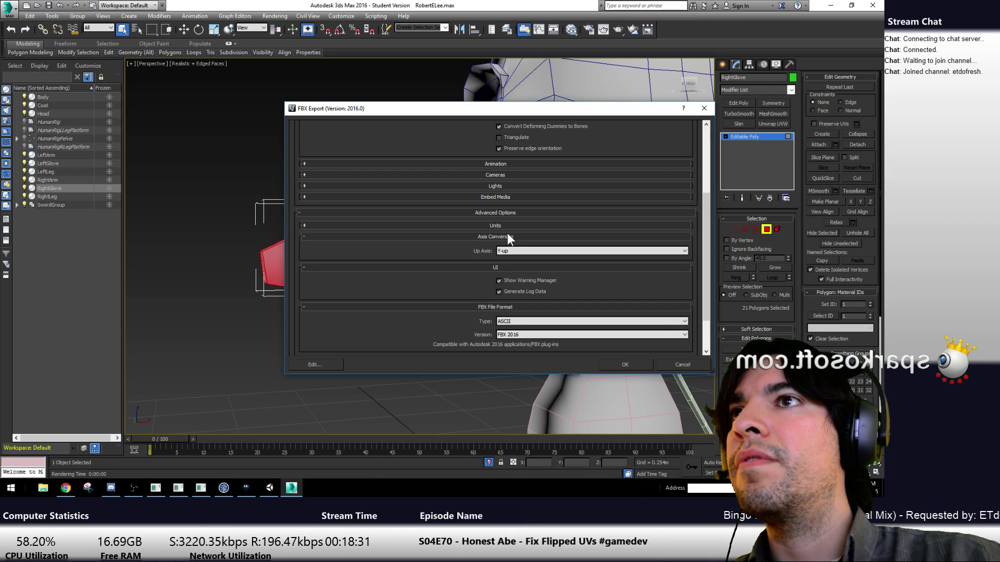
left_click(514, 213)
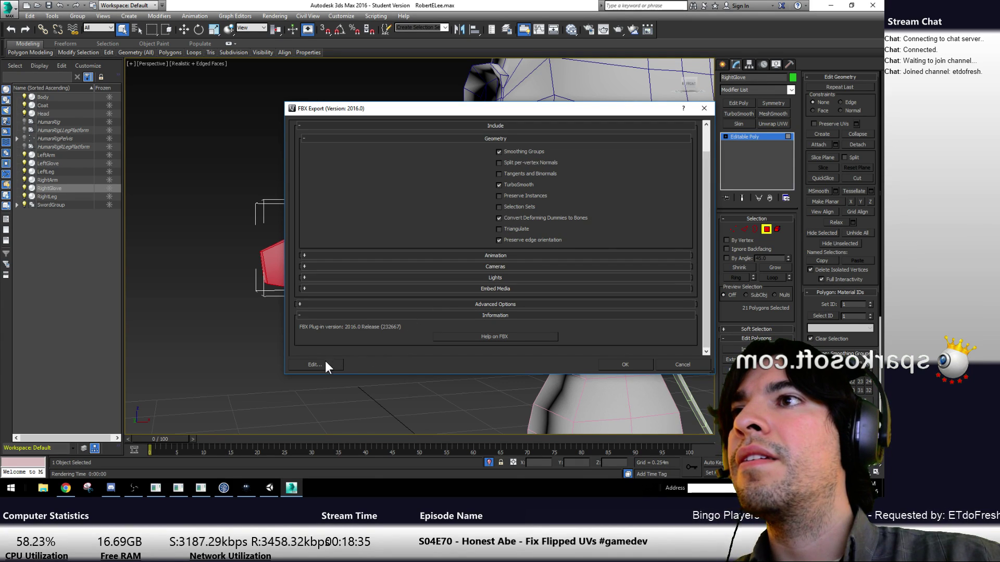
scroll(445, 251, "up", 1)
left_click(448, 140)
left_click(448, 156)
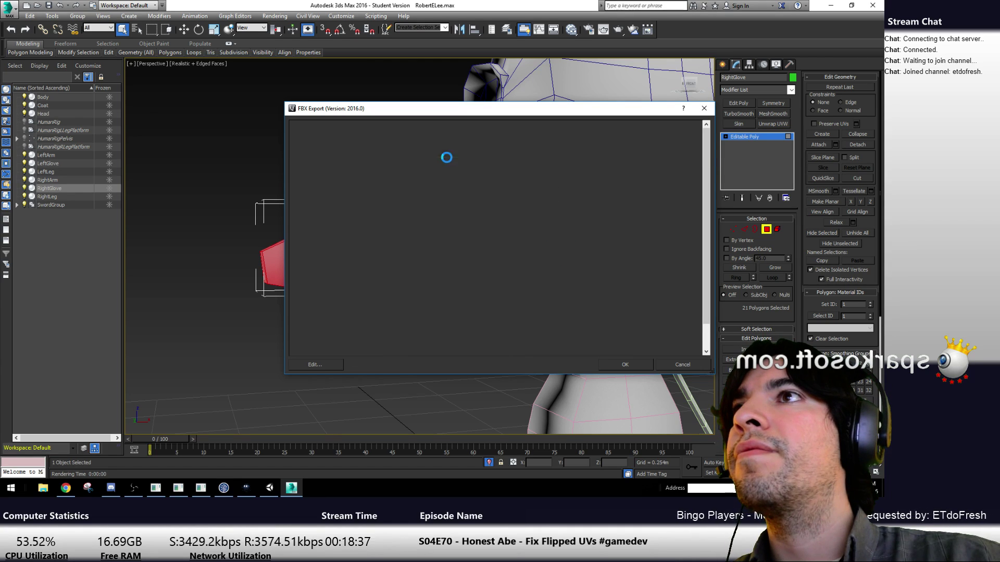
left_click(625, 365)
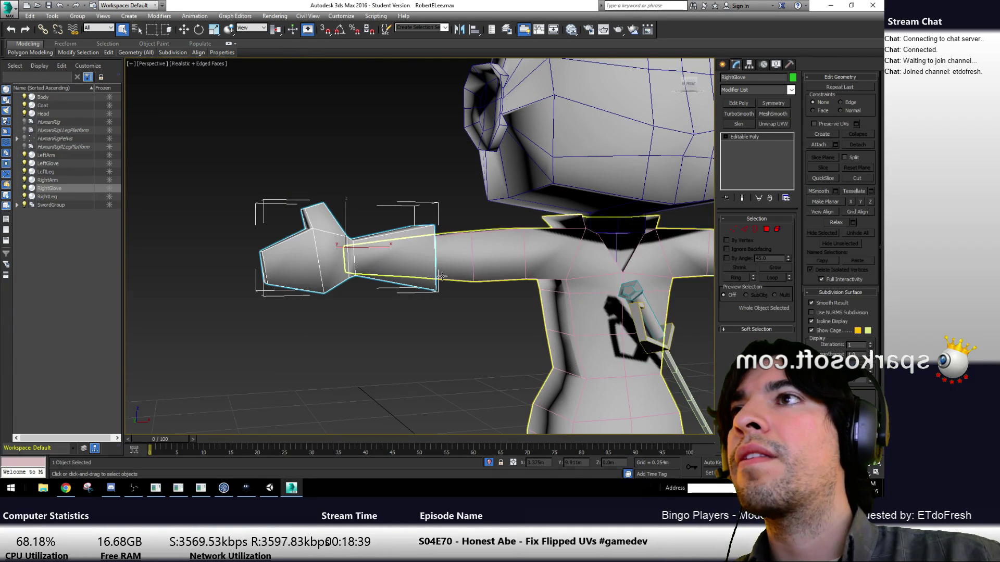
Switch to Unity and orbit the Scene view around the re-imported glove
key("alt+Tab")
key("alt+Tab")
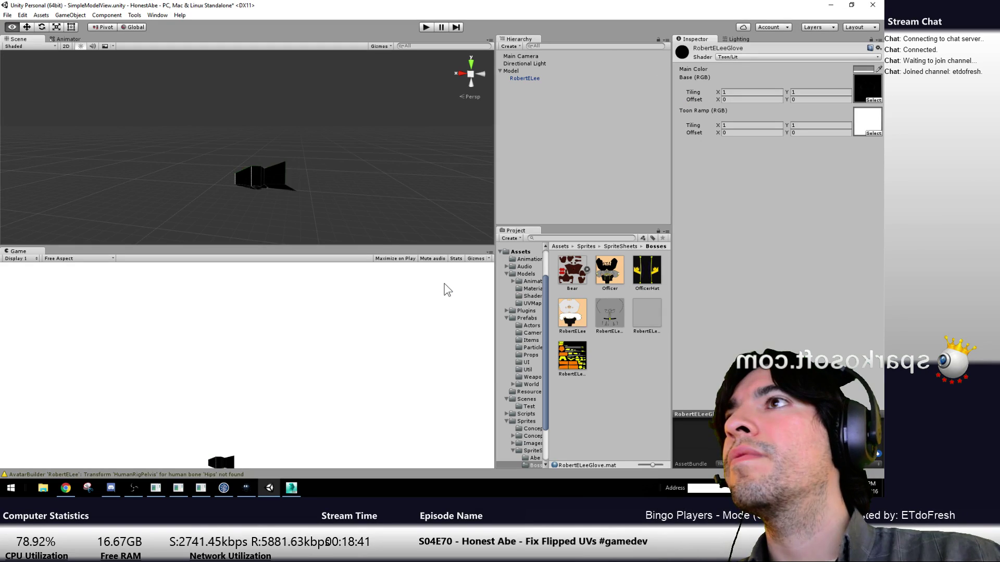
left_click_drag(327, 198, 263, 208, "alt")
key("alt+Tab")
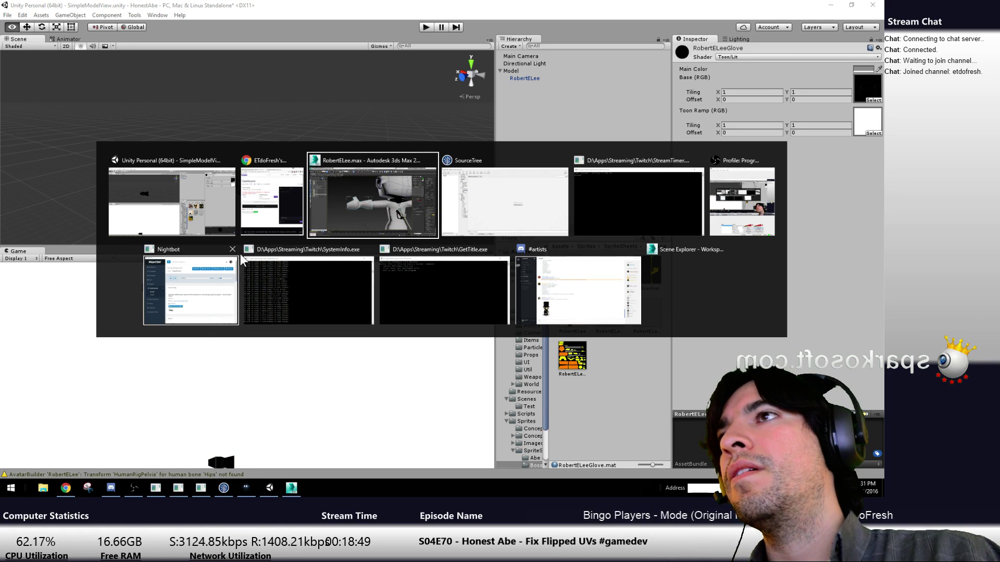
Open a new browser window from the taskbar
right_click(66, 488)
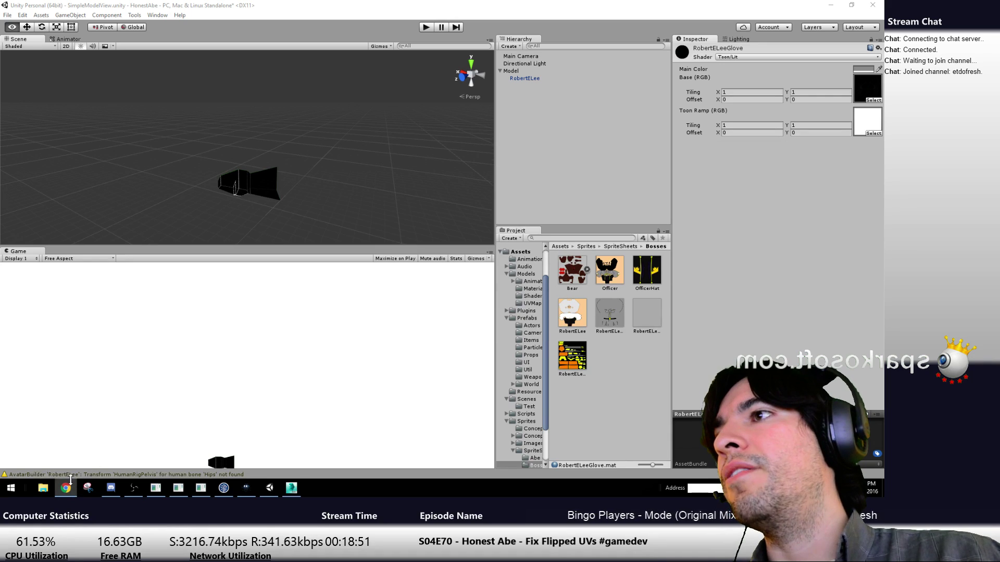
key("Escape")
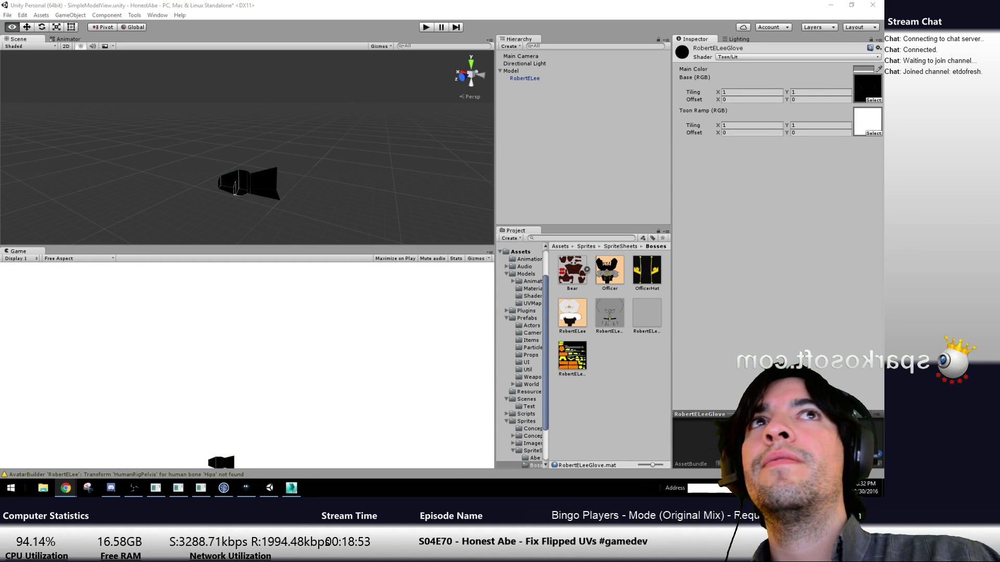
middle_click(65, 487)
Search Google for '3ds max flip polygons unity normal' and open the Unity Answers flipped-normals thread
double_click(276, 8)
type("3ds ")
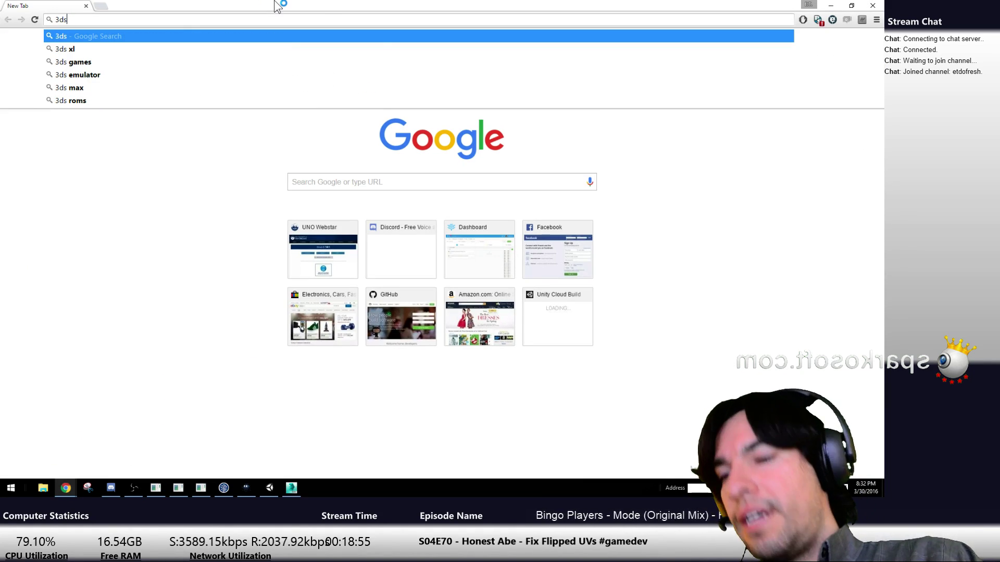
type("max flip po")
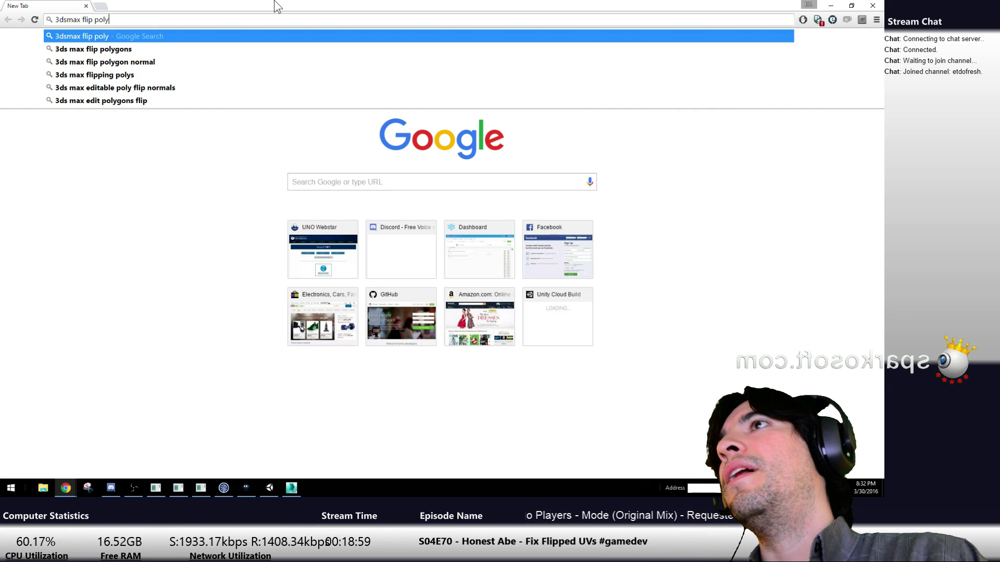
type("ly")
key("Down")
type("unoity")
key("BackSpace")
type("tt")
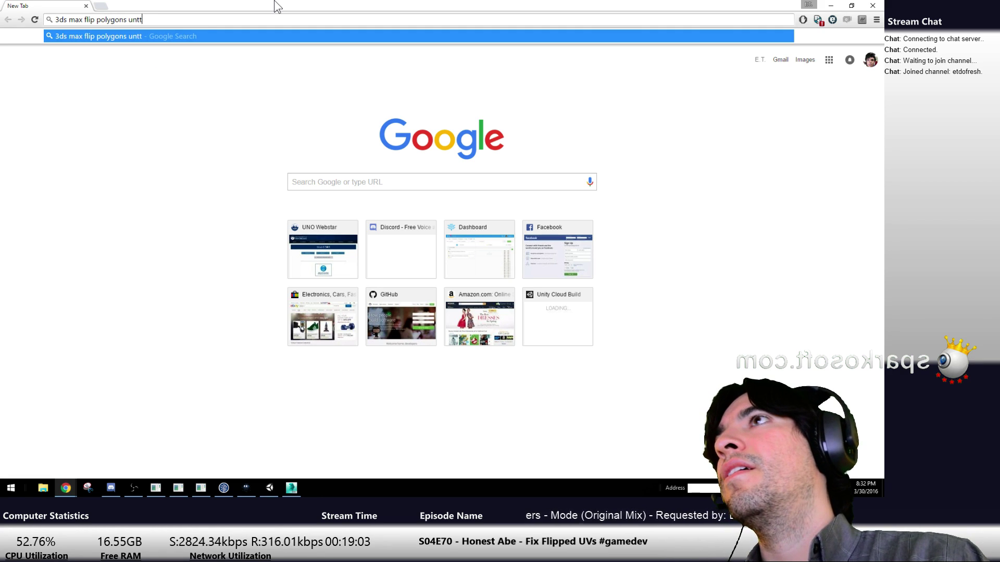
key("BackSpace")
key("BackSpace")
type("ity normal")
key("Return")
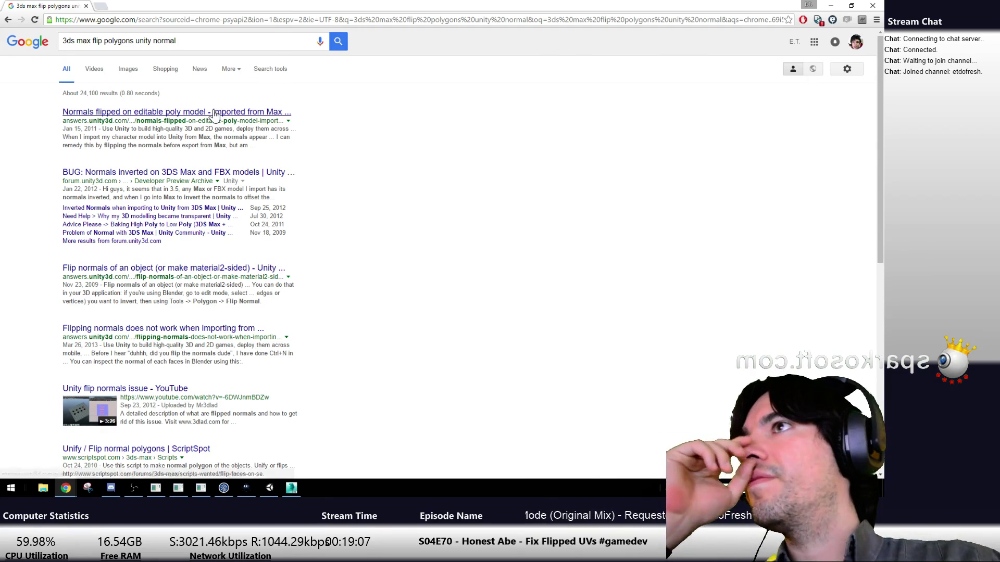
left_click(214, 114)
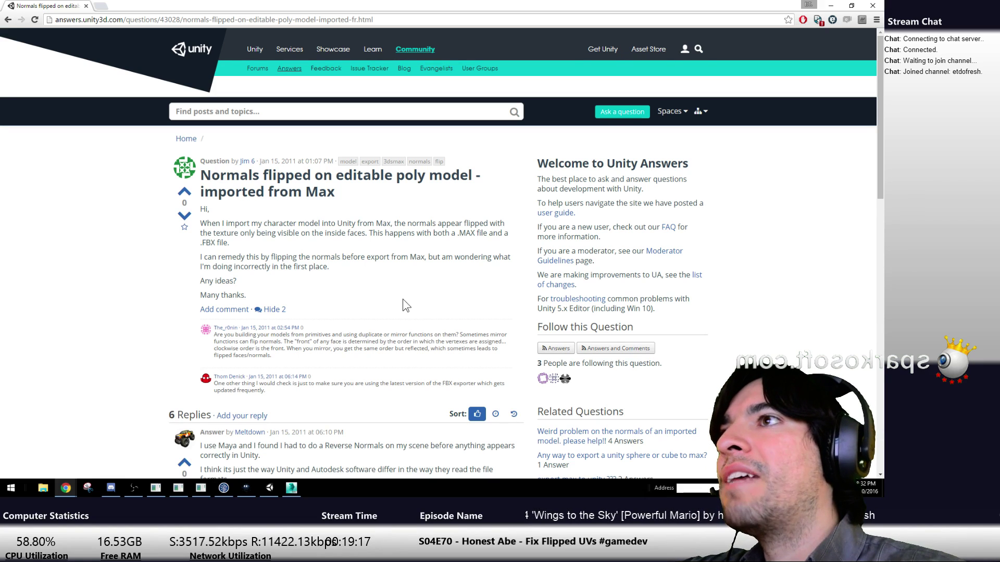
Scroll down the flipped-normals thread to warkarma's reply recommending resetting the xForm
scroll(404, 301, "down", 2)
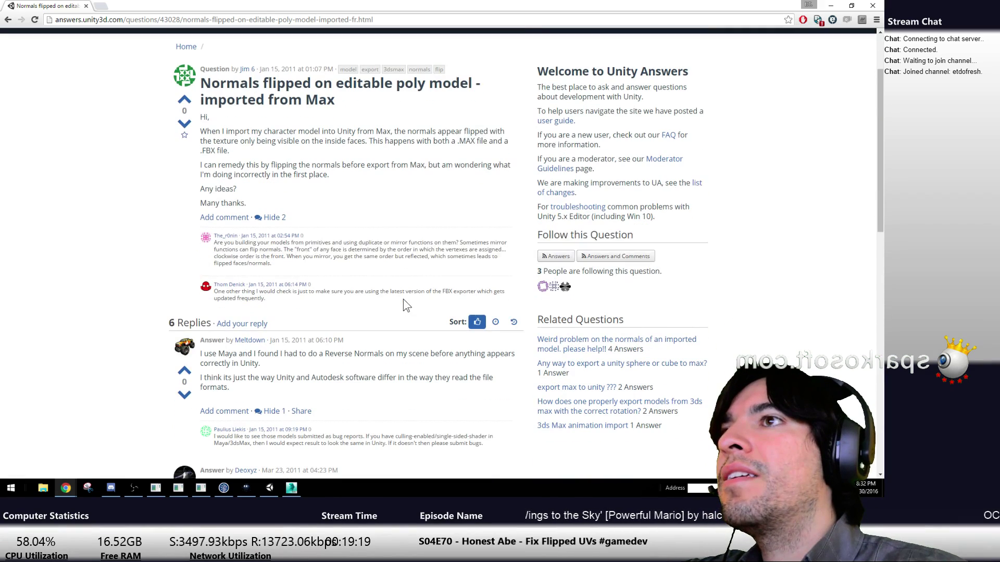
scroll(404, 300, "down", 2)
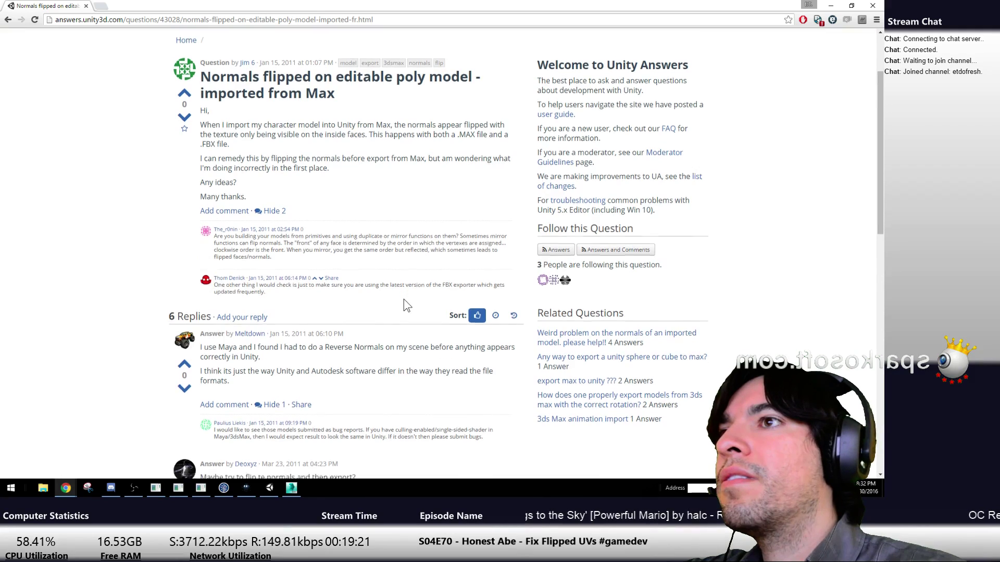
scroll(404, 302, "down", 1)
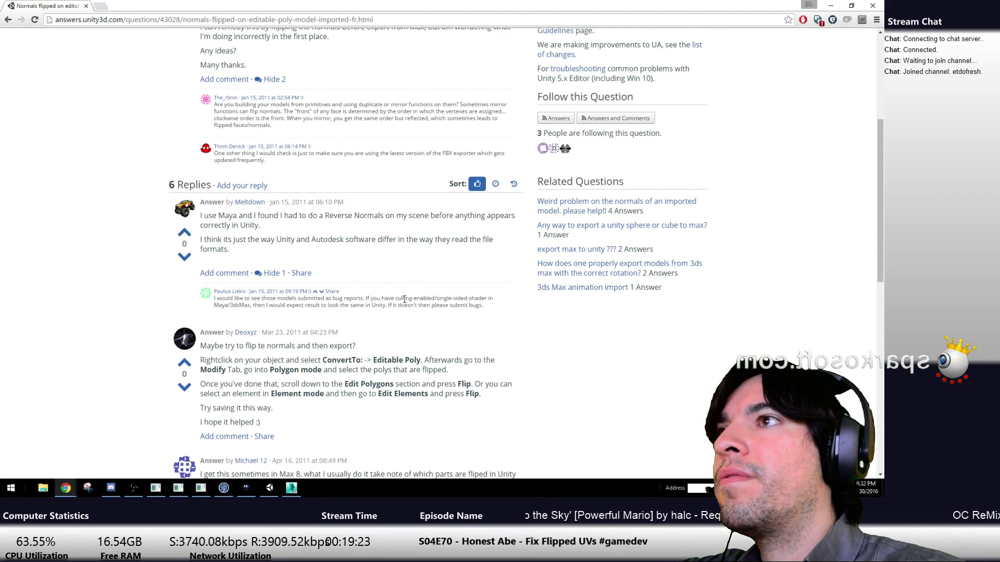
scroll(404, 300, "down", 2)
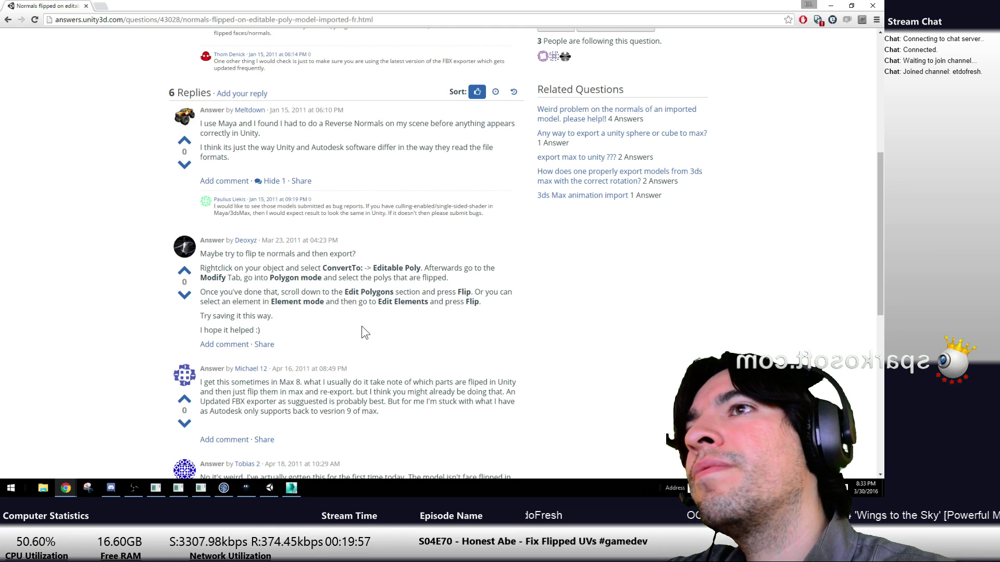
scroll(362, 327, "down", 2)
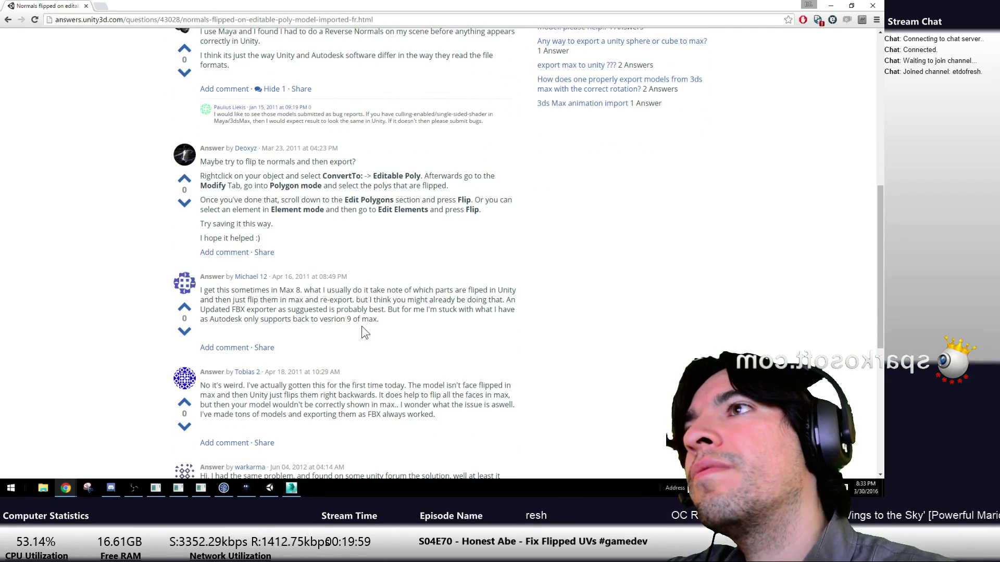
scroll(362, 326, "down", 2)
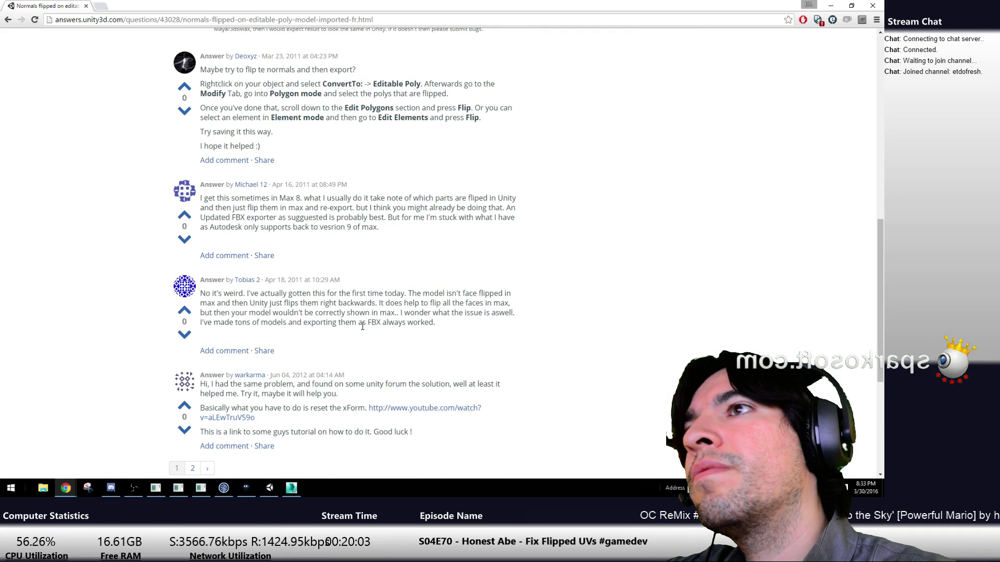
scroll(363, 326, "down", 1)
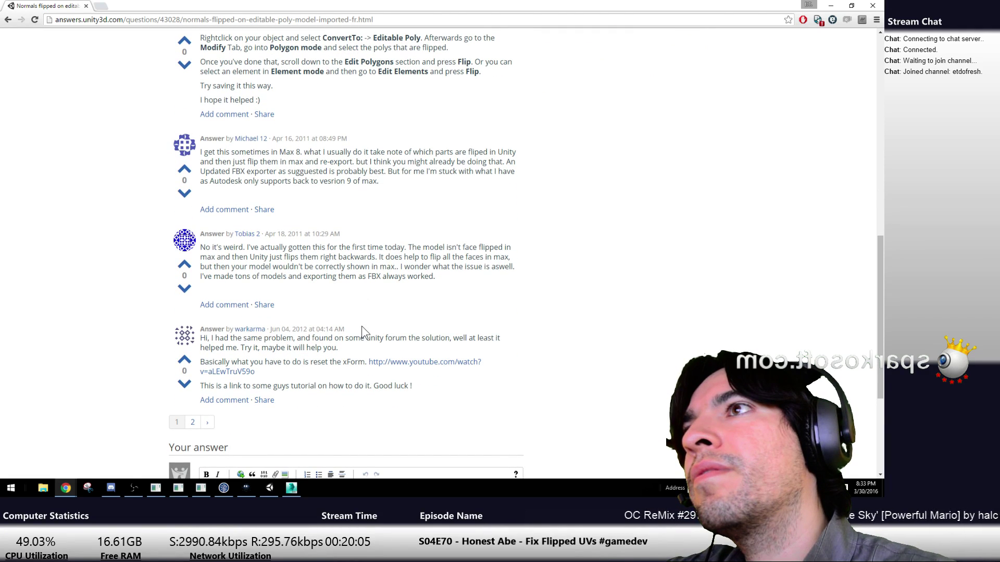
scroll(361, 325, "down", 1)
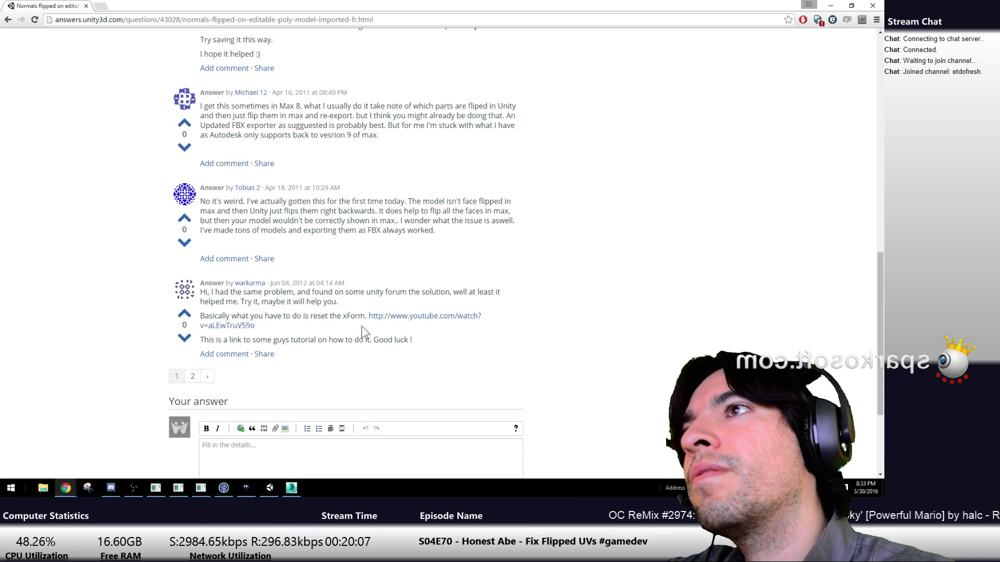
Try the linked reset xForm video, then search Google for 'reset xform 3ds max'
left_click(391, 317)
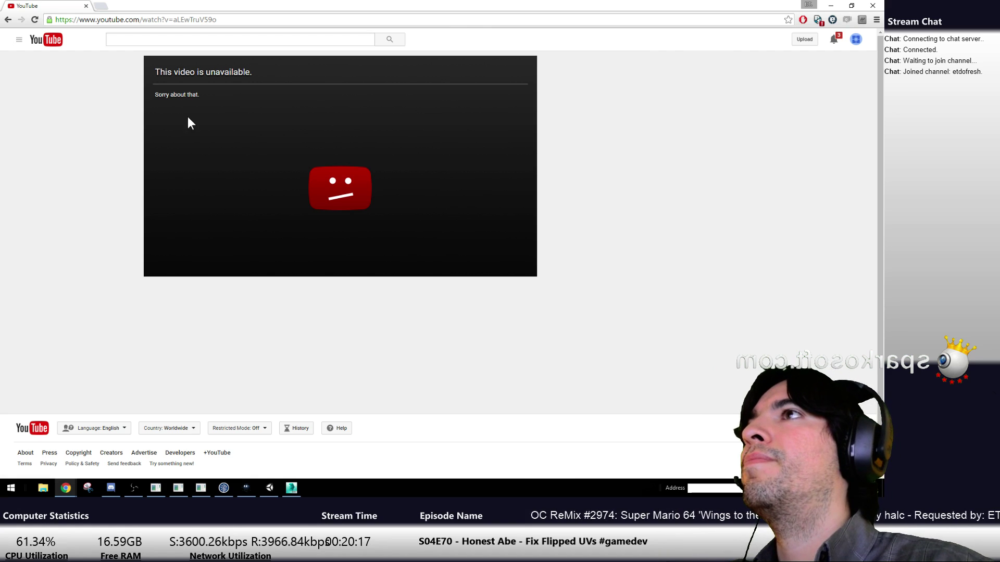
left_click(120, 21)
type("re")
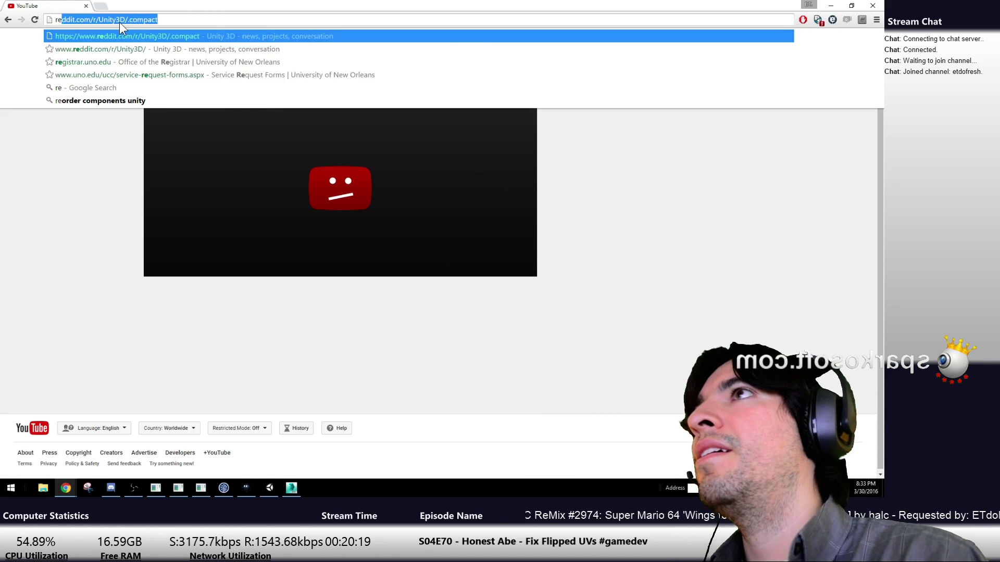
type("set the x")
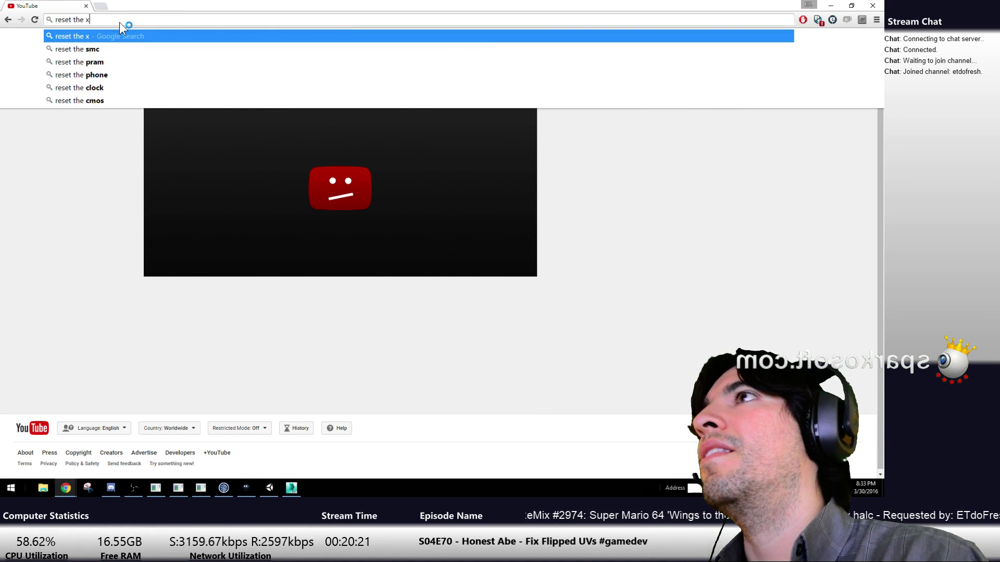
type("form")
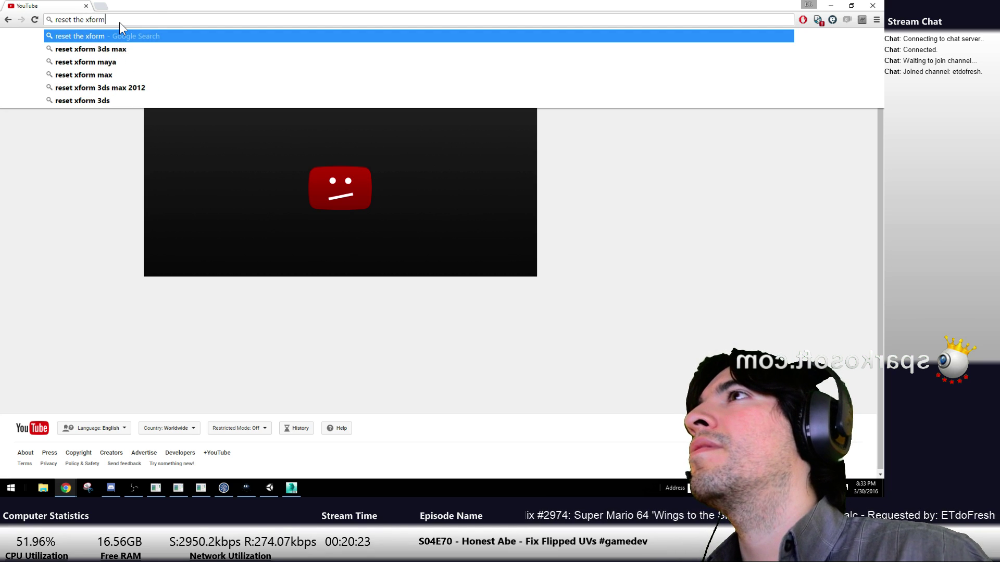
key("Down")
key("Return")
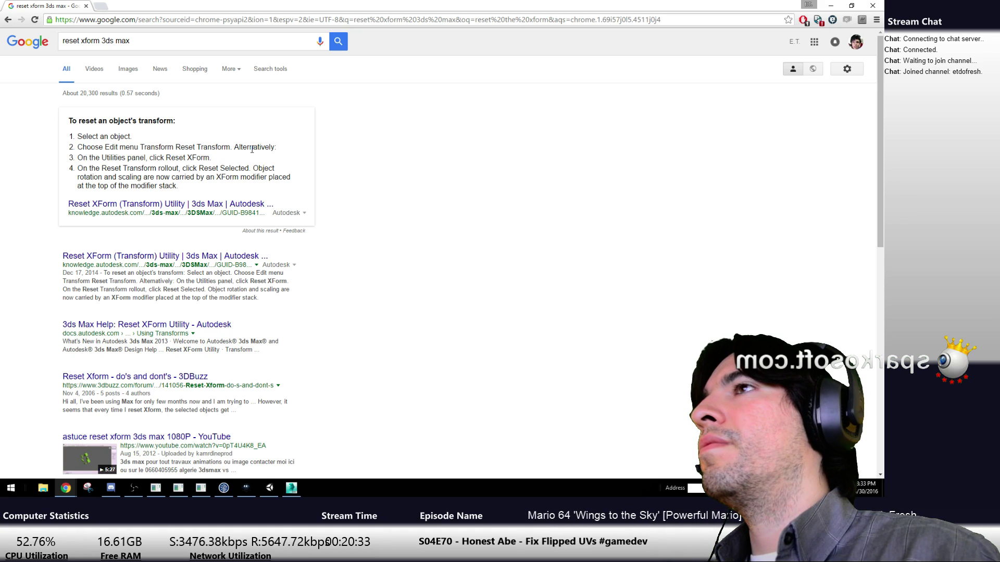
Apply Reset XForm to the selected RightGlove, then return to its Editable Poly in the stack
left_click(291, 488)
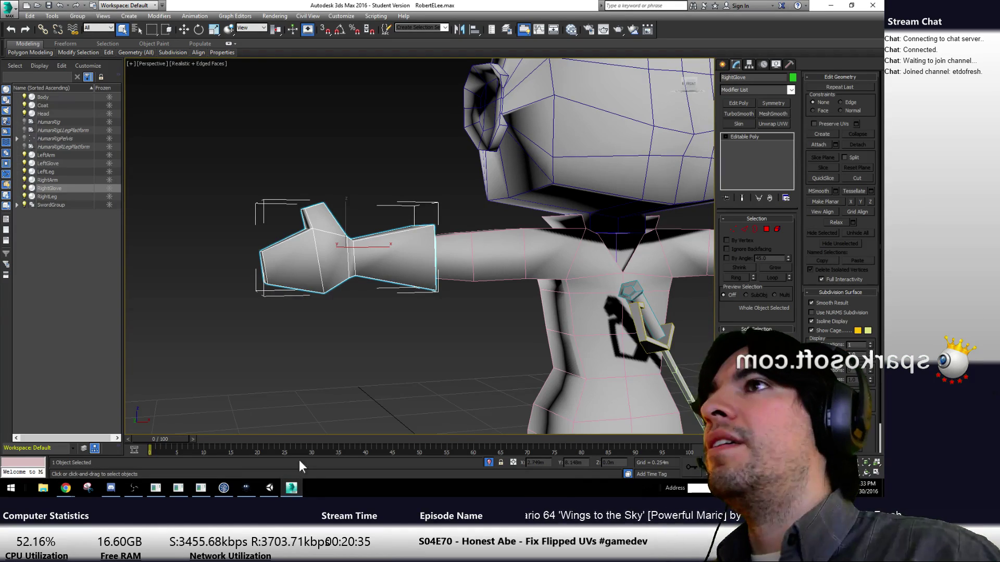
left_click(789, 64)
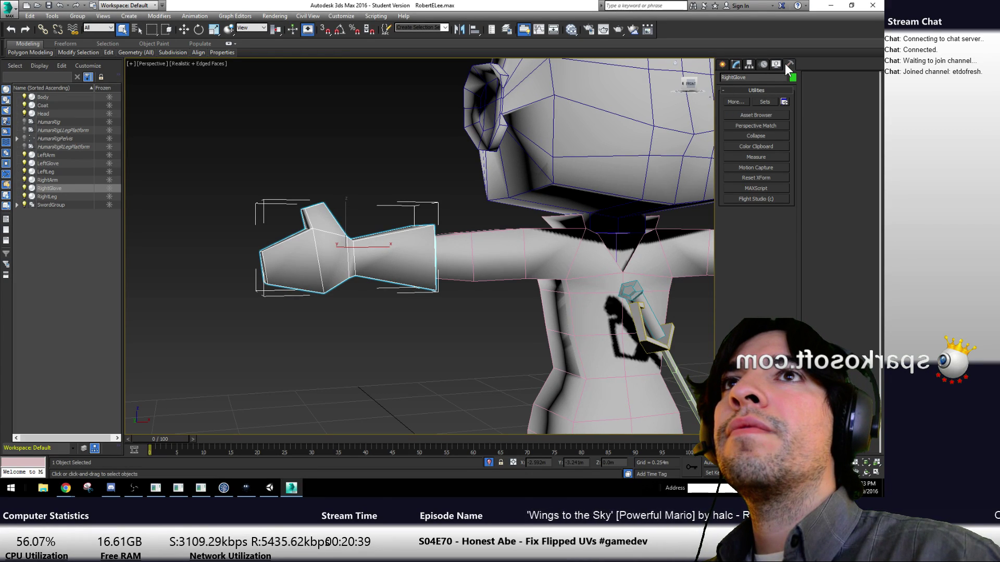
left_click(755, 179)
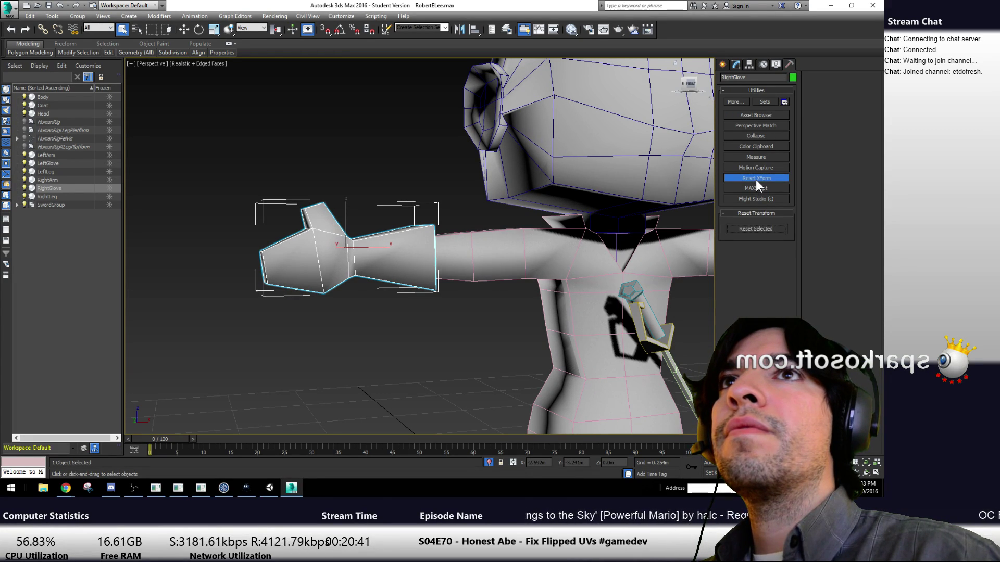
left_click(756, 228)
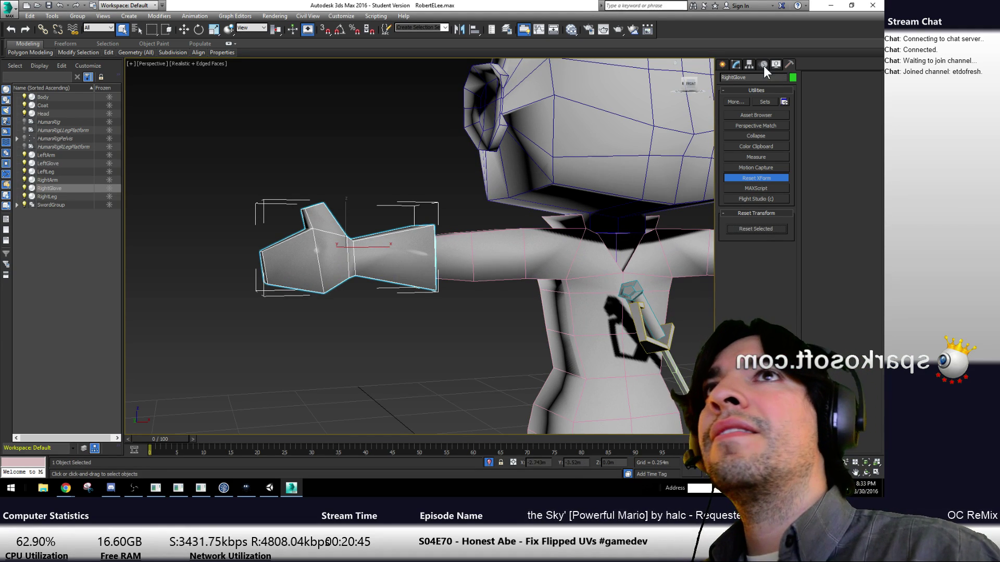
left_click(736, 65)
left_click(751, 144)
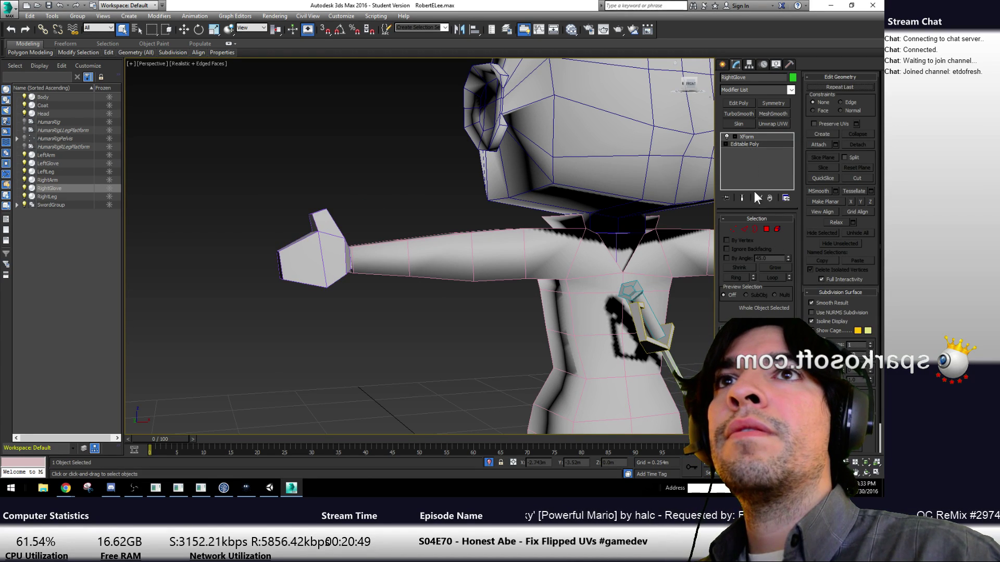
Add an Edit Poly modifier above XForm and smooth all of the glove's polygons
left_click(766, 229)
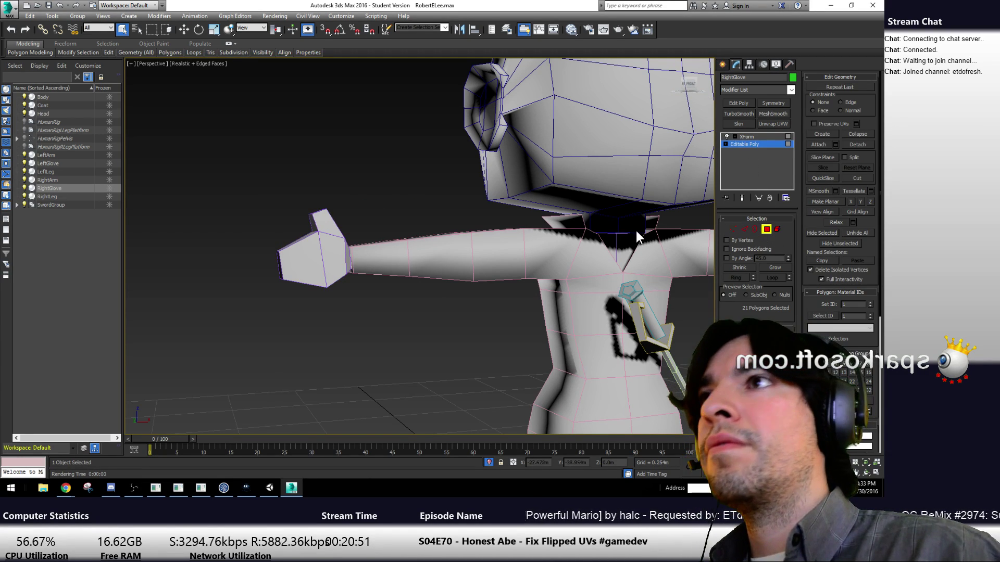
left_click(765, 230)
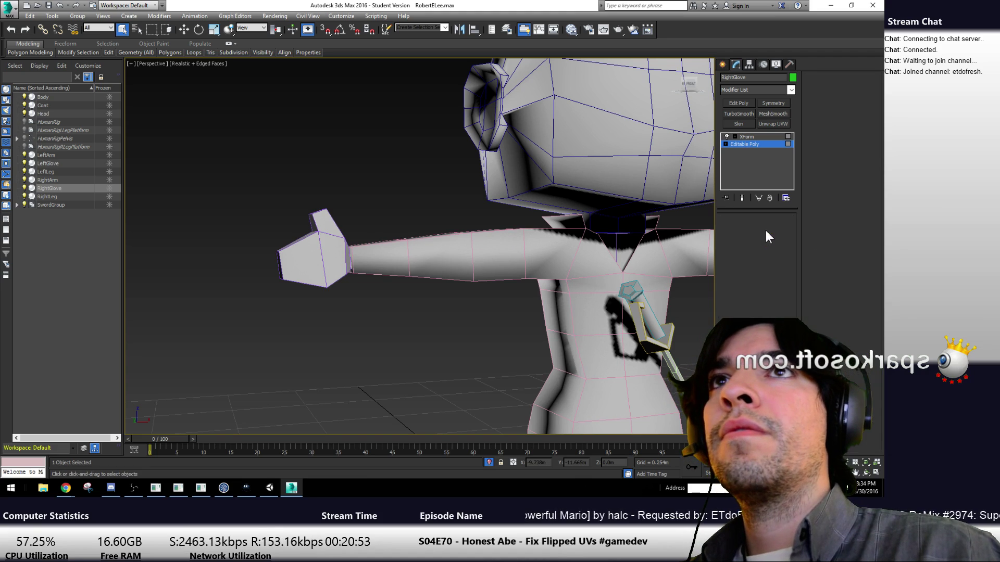
left_click(762, 137)
left_click(745, 104)
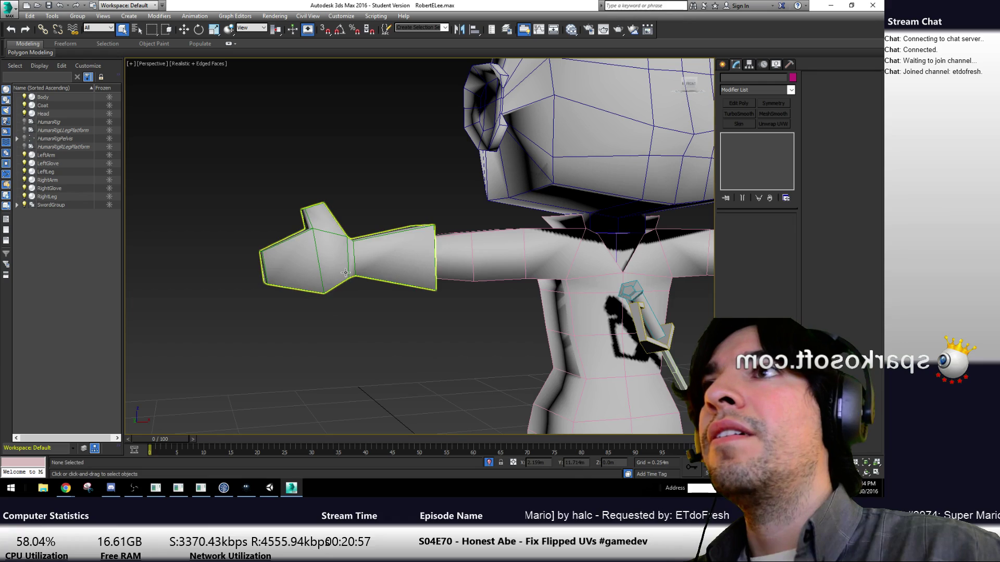
left_click(766, 290)
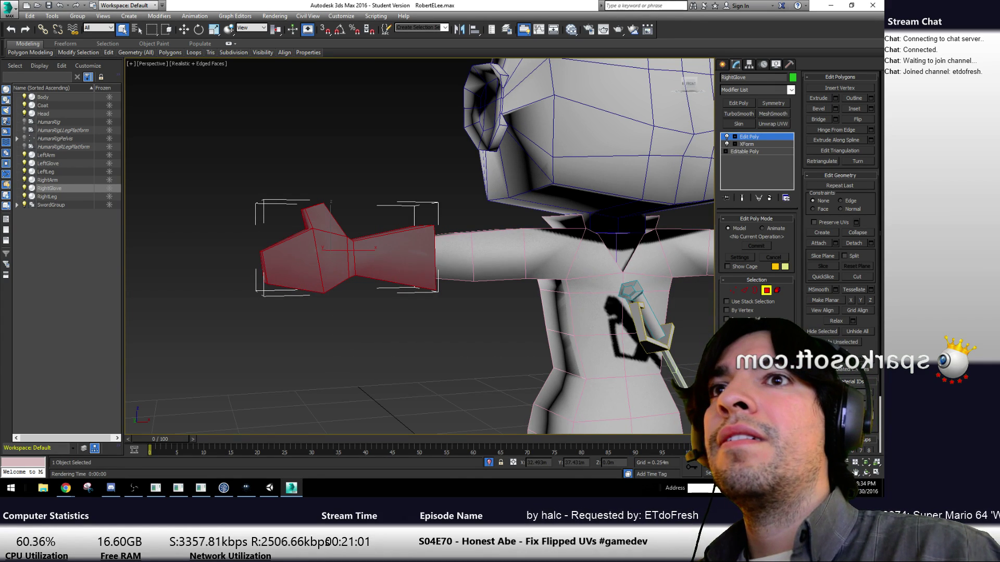
scroll(840, 208, "down", 3)
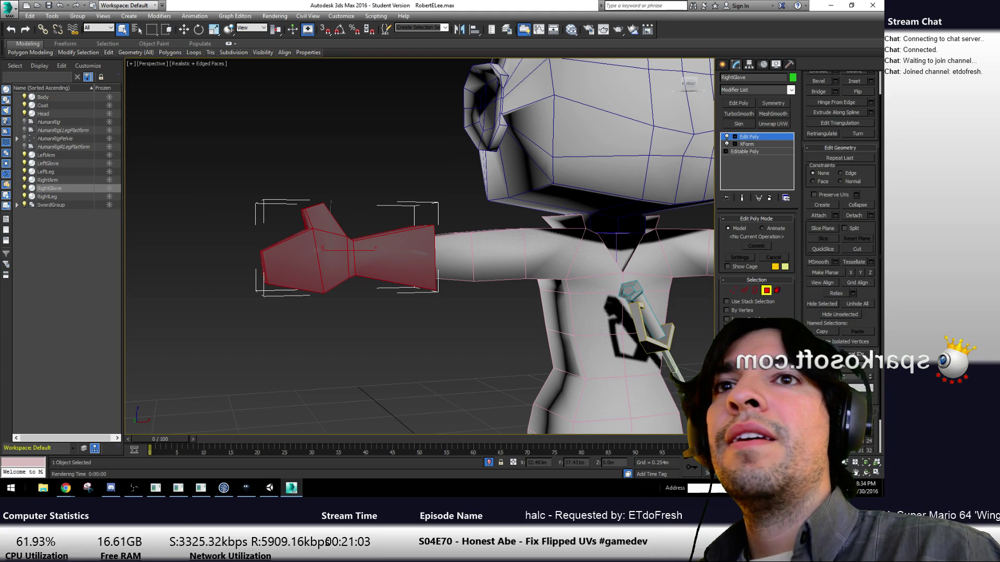
left_click(812, 384)
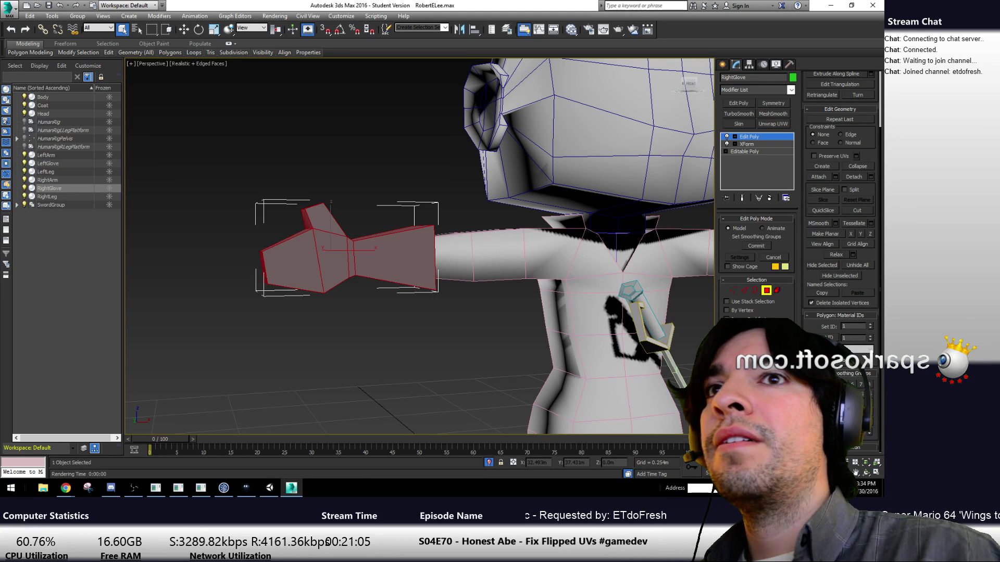
Clear the polygon selection and render two test frames to check the glove's shading
left_click(407, 358)
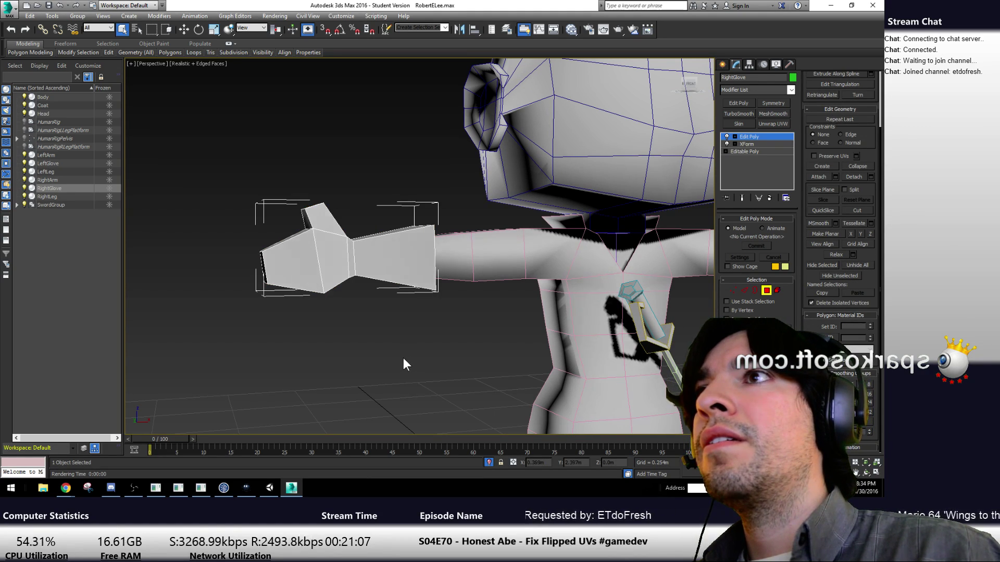
left_click(619, 29)
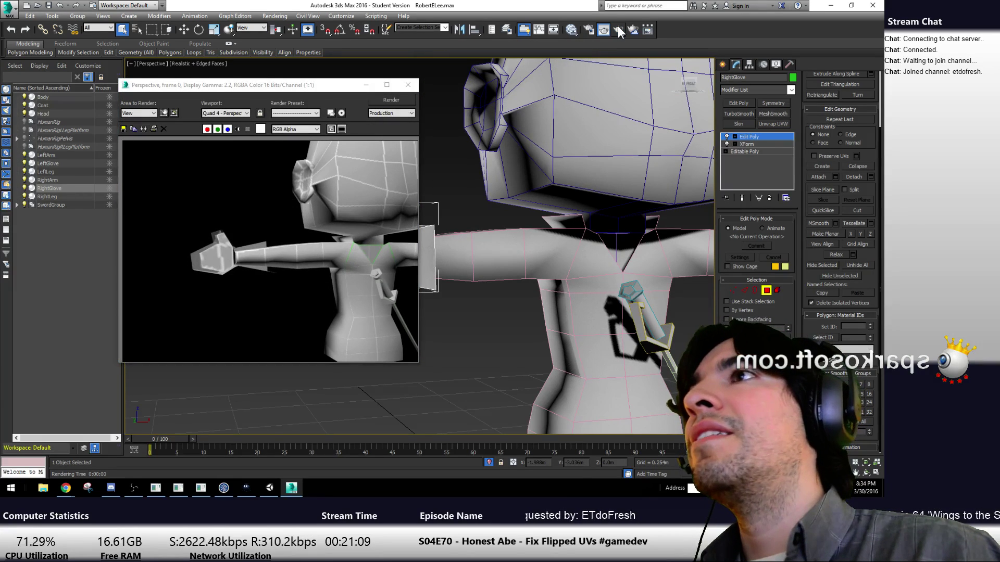
left_click(409, 85)
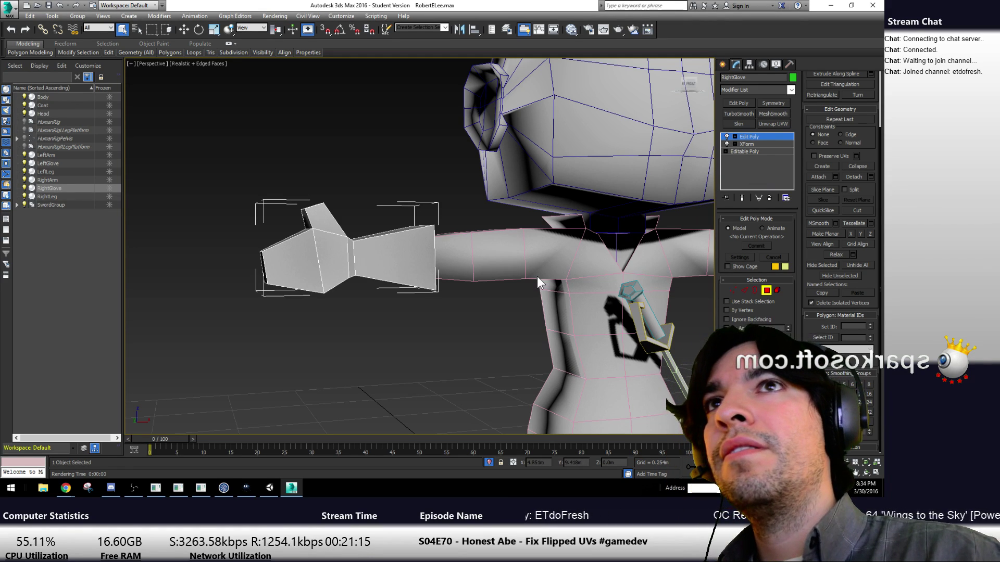
key("ctrl+a")
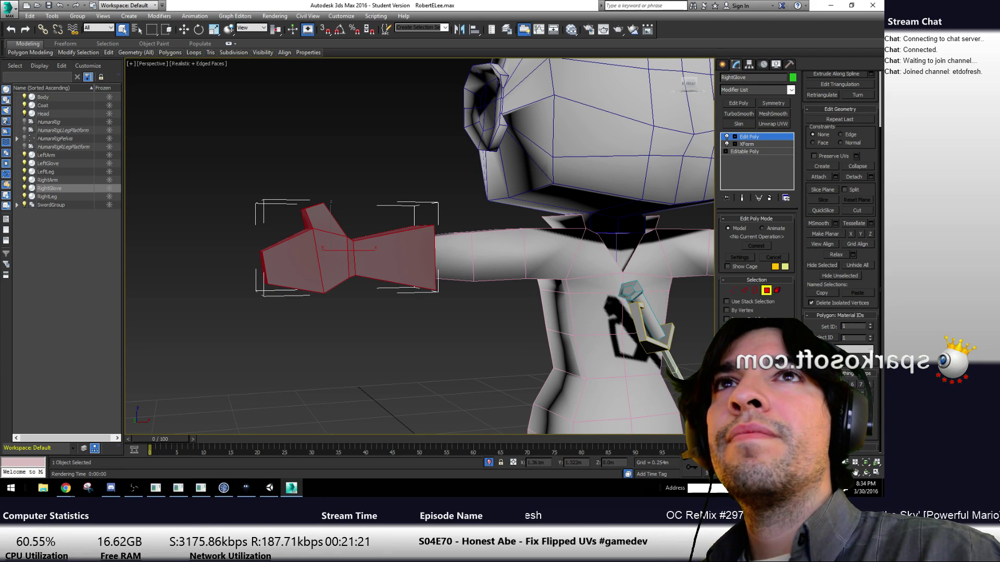
scroll(864, 188, "up", 4)
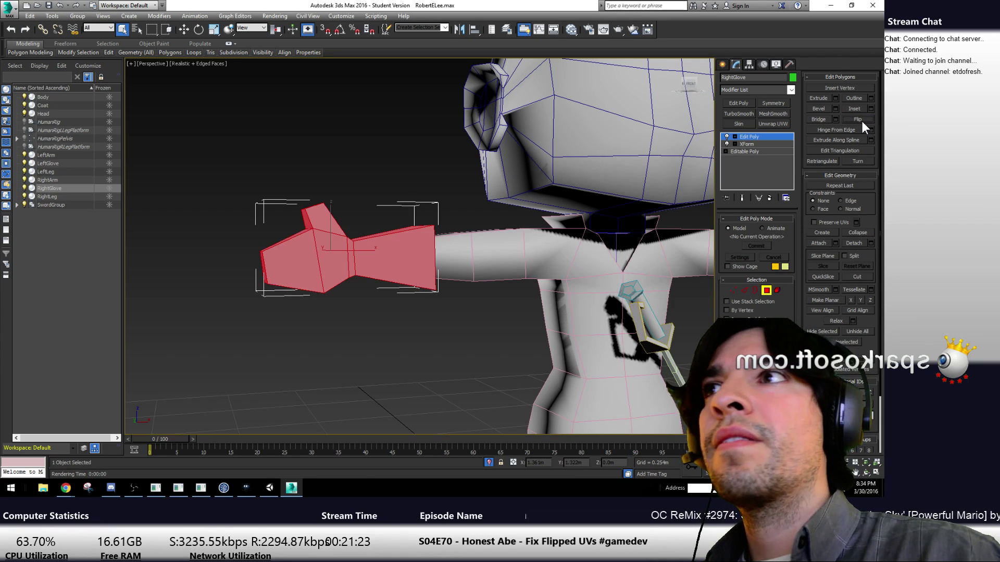
left_click(469, 318)
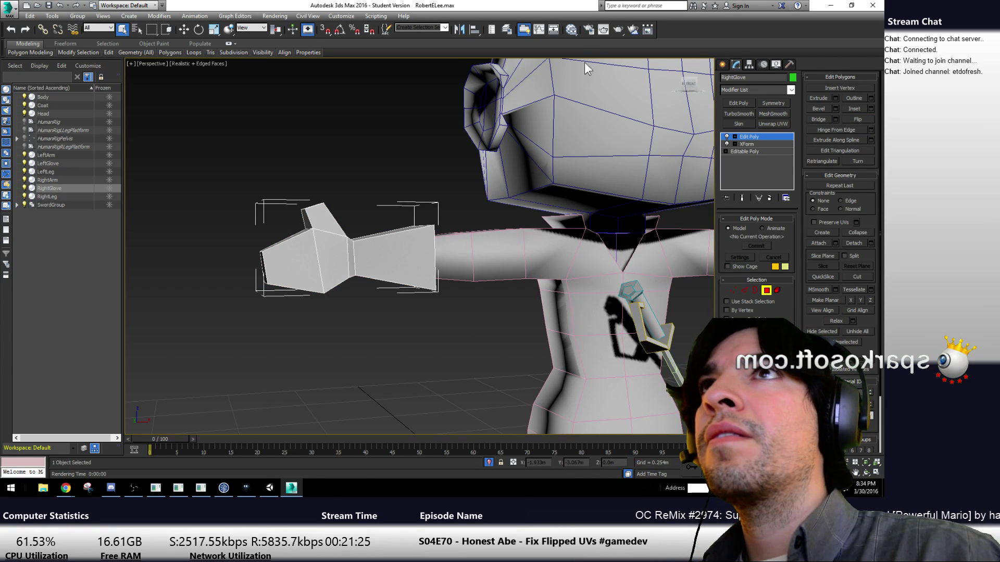
left_click(618, 30)
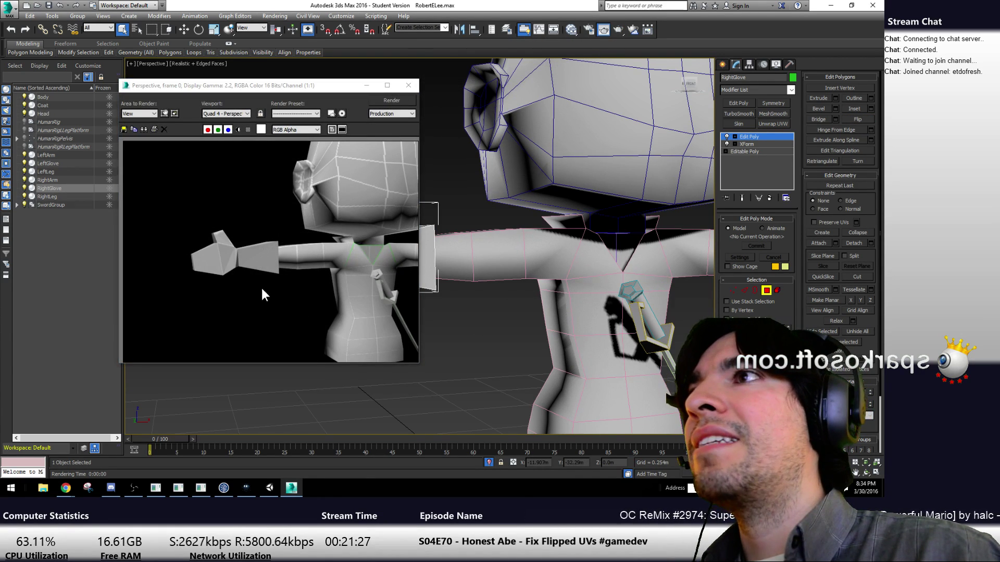
left_click(408, 85)
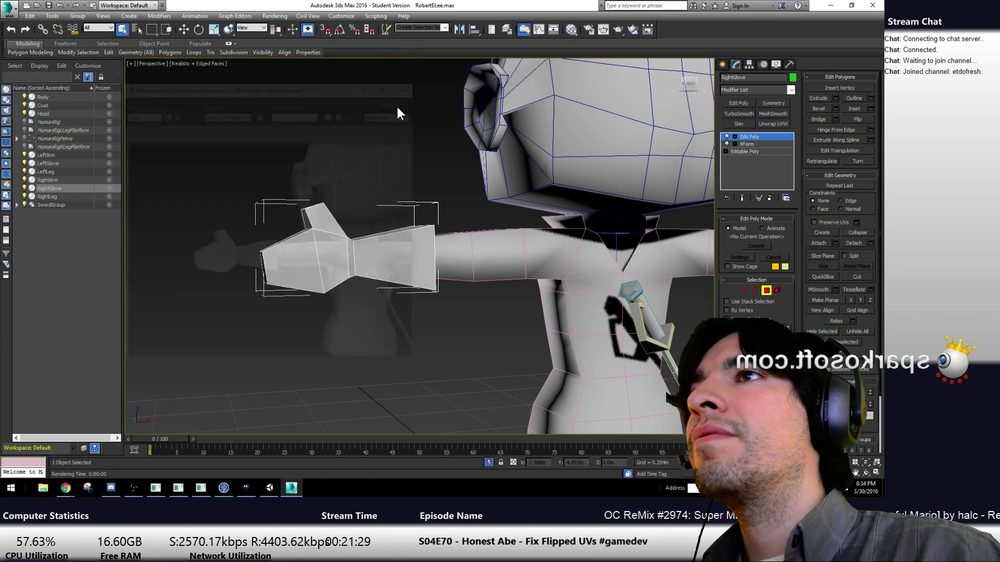
Export the selected glove over RobertELee.FBX, confirming the replacement and accepting the FBX options
left_click(8, 8)
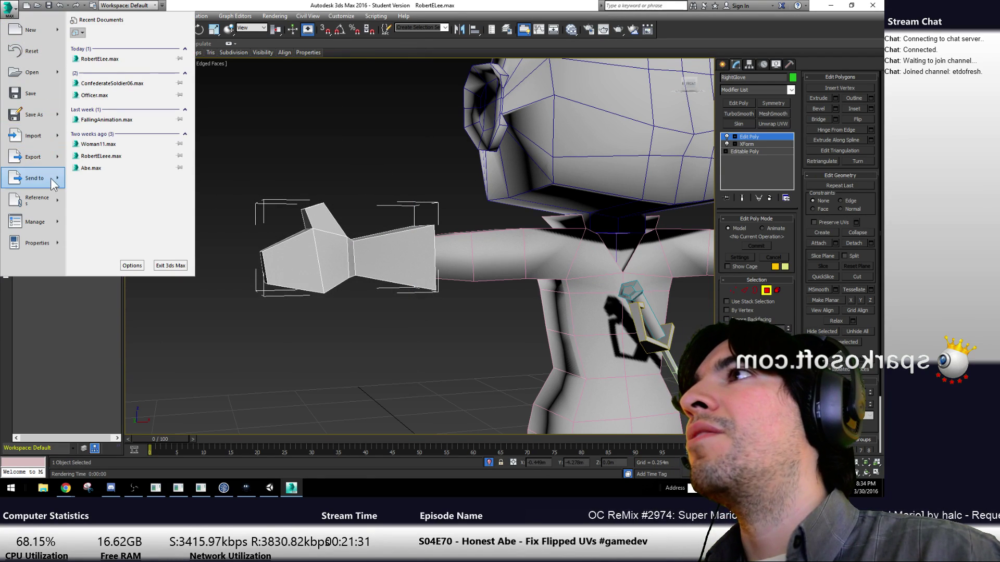
mouse_move(32, 156)
left_click(104, 77)
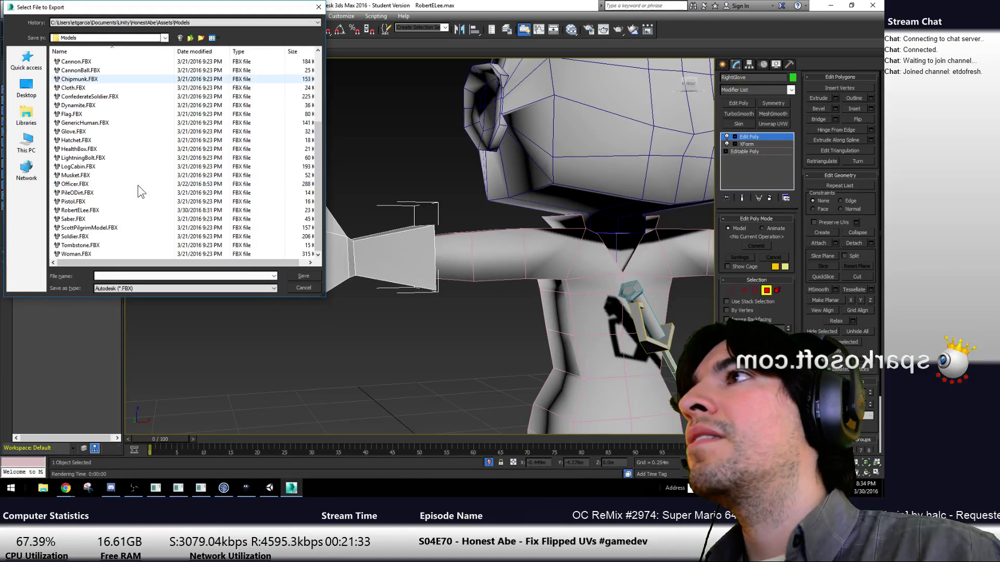
left_click(79, 209)
left_click(304, 276)
left_click(484, 281)
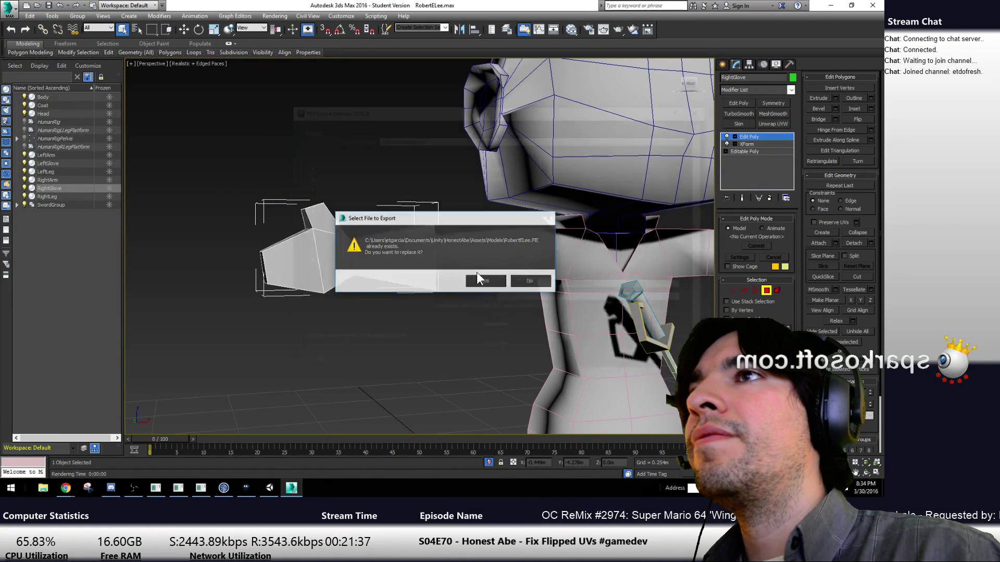
left_click(635, 362)
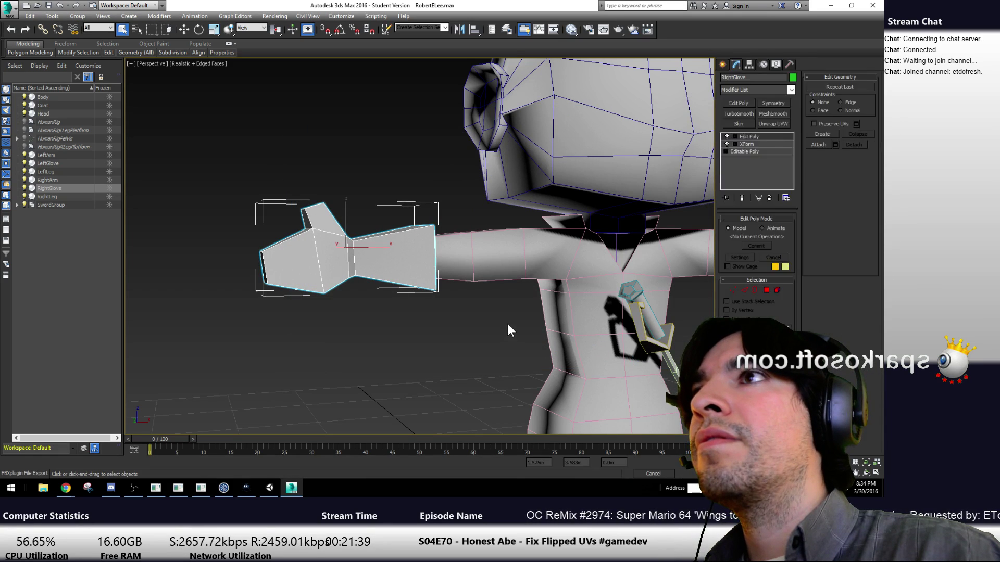
key("alt+Tab")
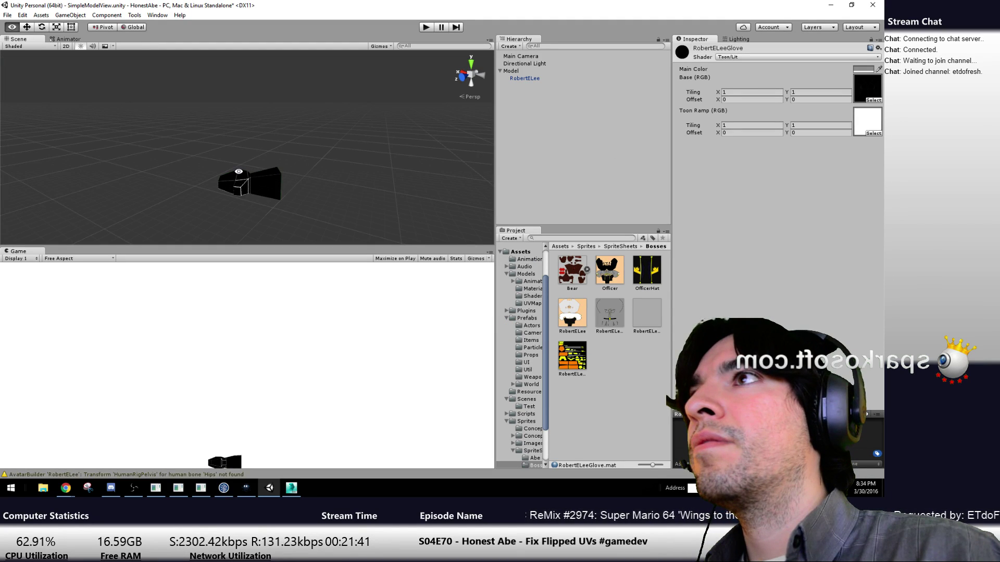
After inspecting the model in Unity, add Unwrap UVW and Skin modifiers to the glove
left_click_drag(375, 172, 265, 130, "alt")
key("alt+Tab")
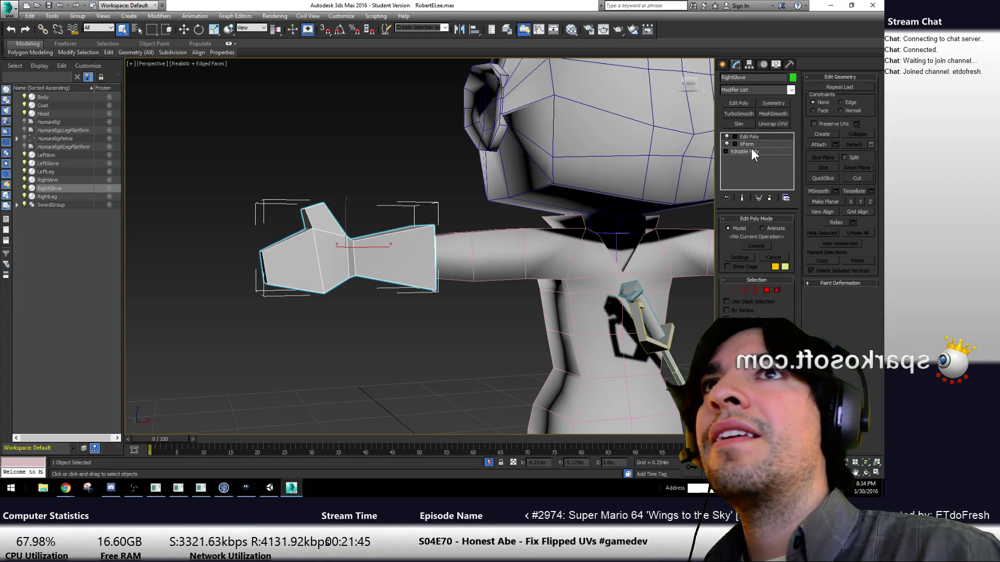
left_click(762, 125)
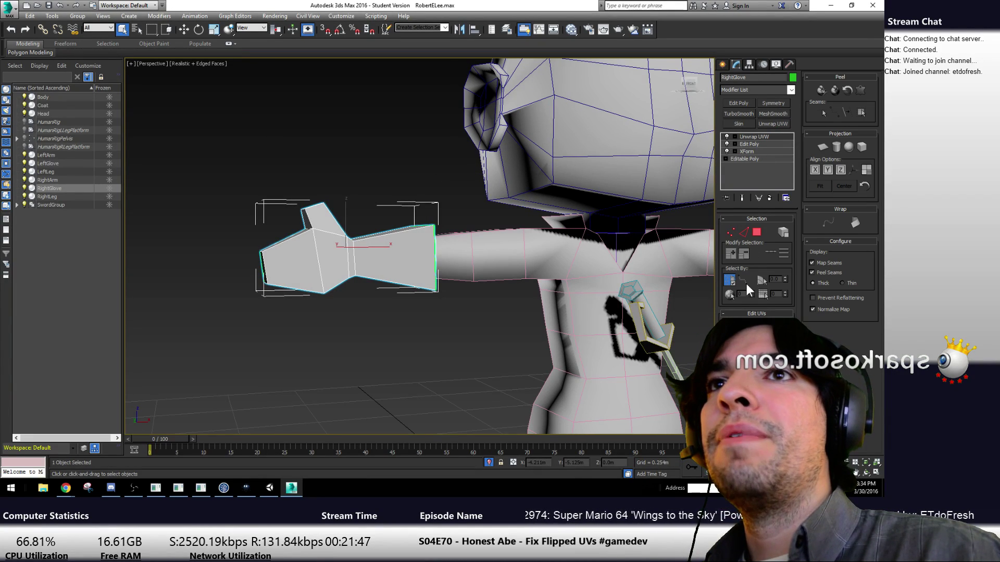
left_click(756, 324)
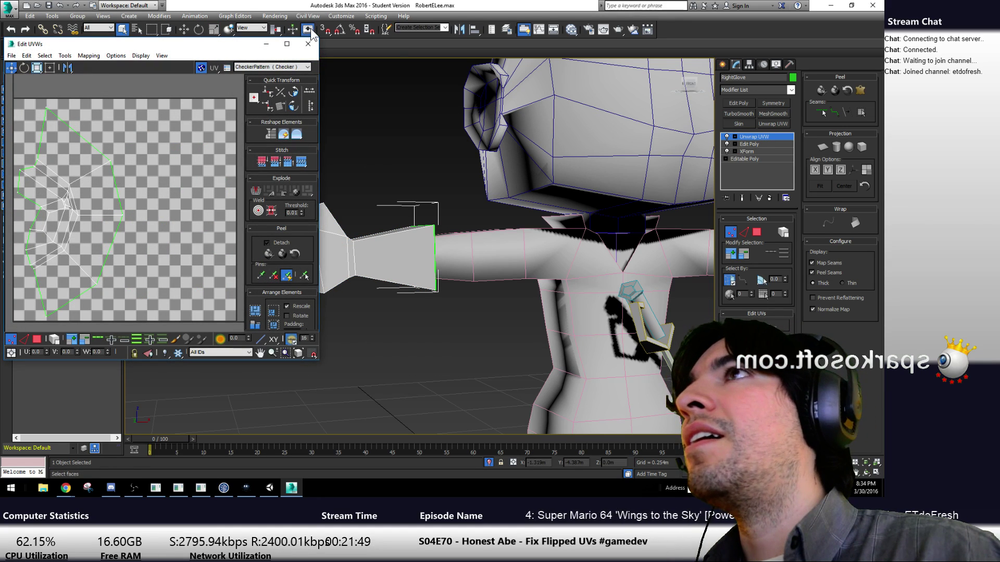
left_click(306, 44)
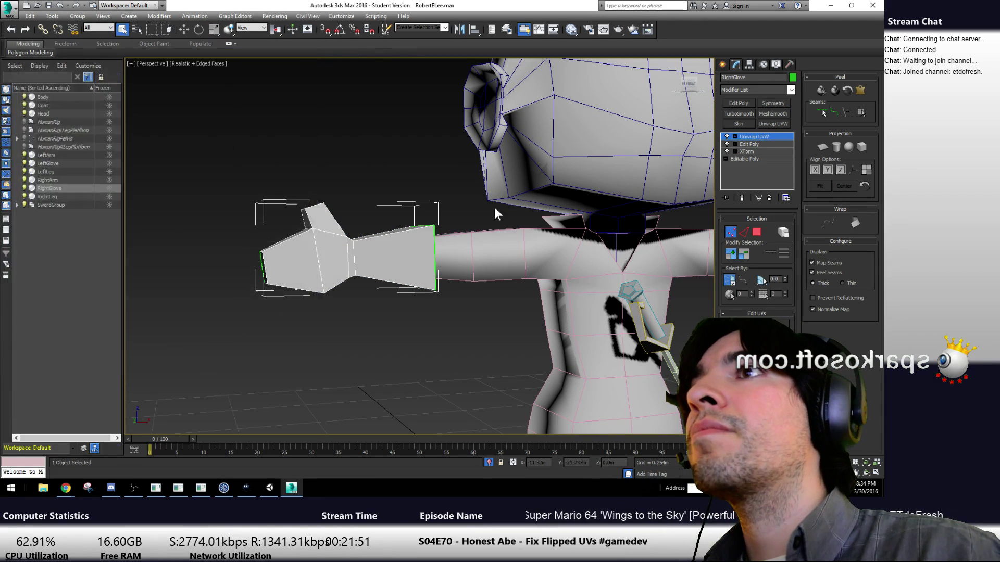
left_click(747, 124)
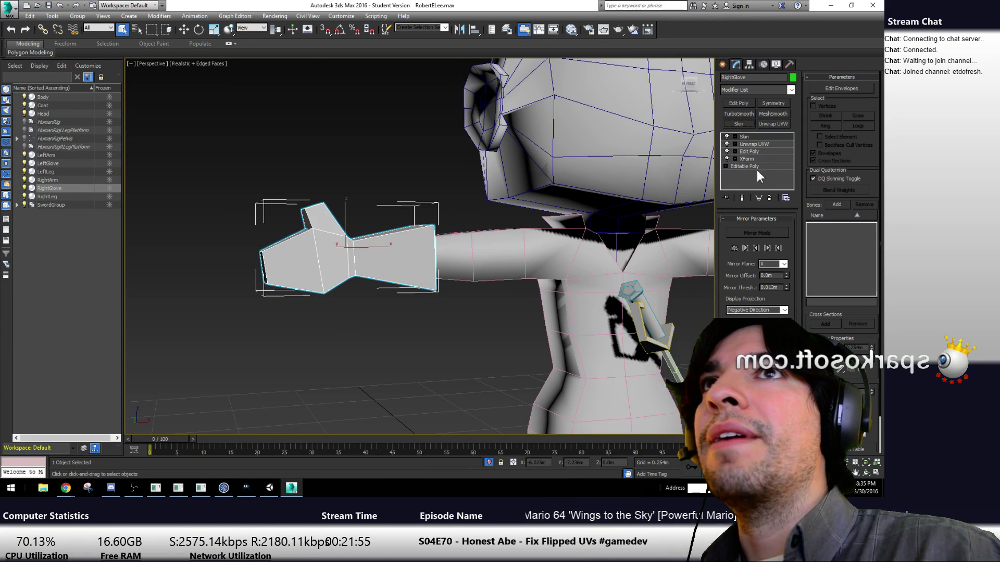
Step down to Edit Poly for polygon selection past the topology warnings, then return to Skin
left_click(749, 158)
left_click(750, 151)
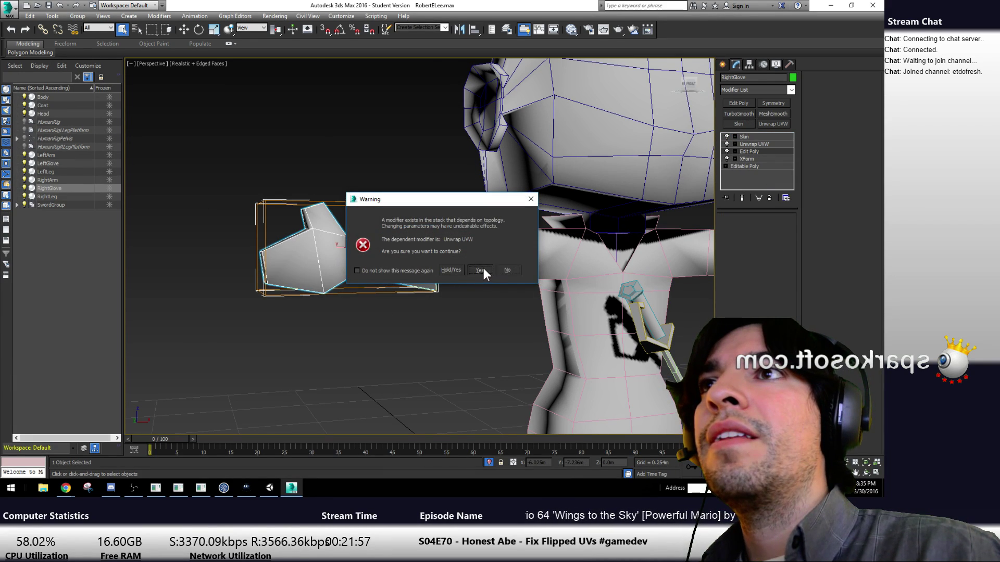
left_click(479, 270)
left_click(766, 290)
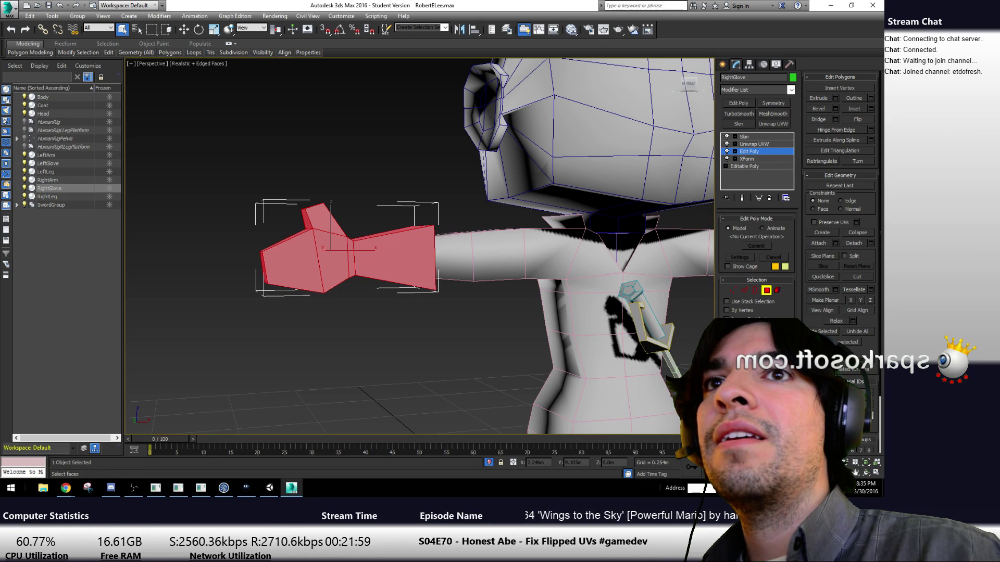
scroll(840, 208, "down", 1)
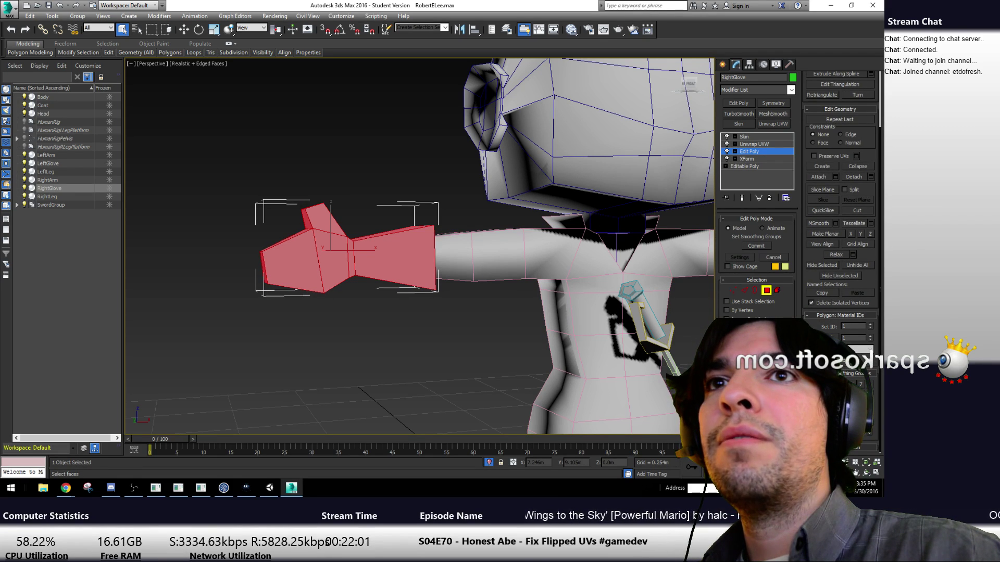
left_click(751, 135)
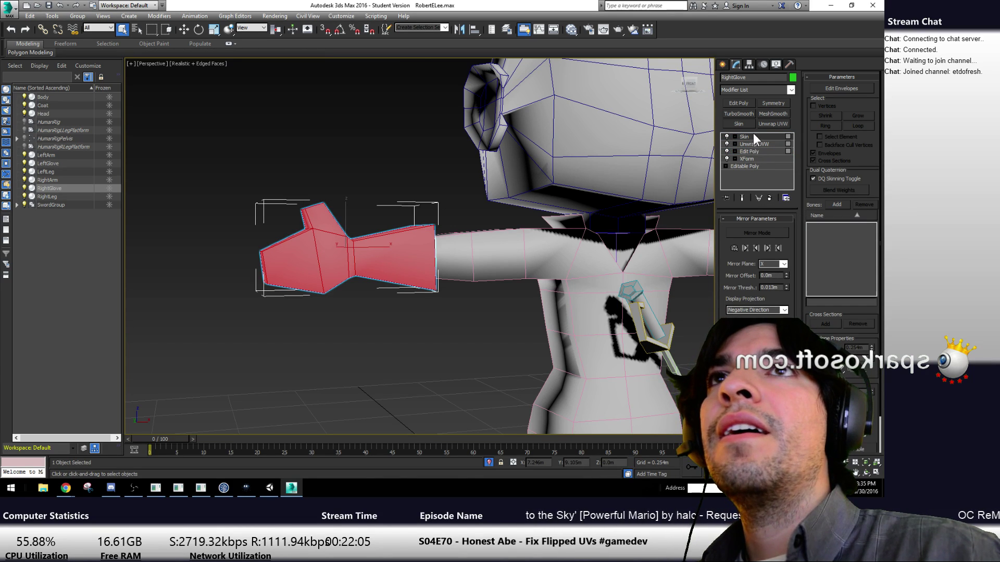
left_click(755, 151)
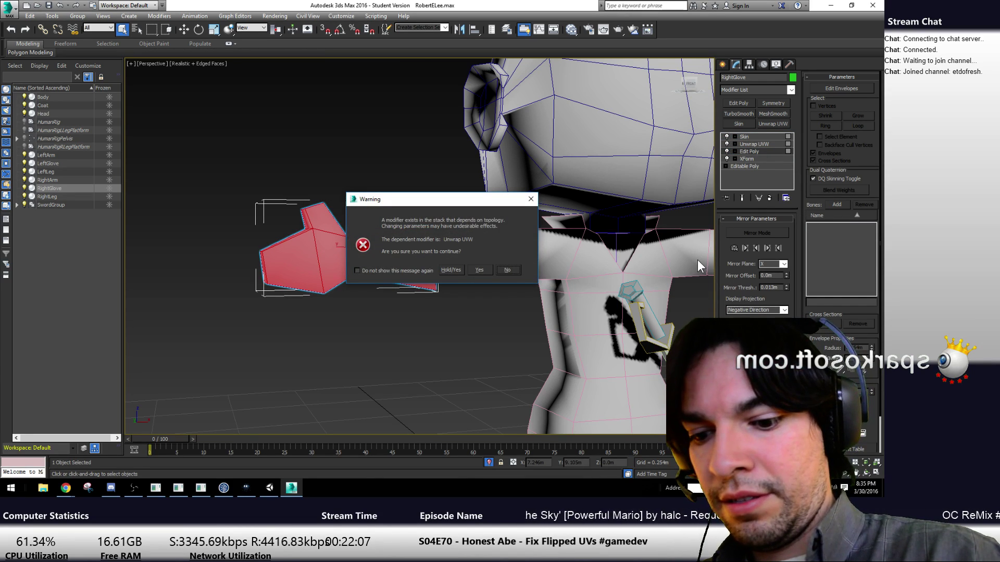
key("Return")
left_click(750, 151)
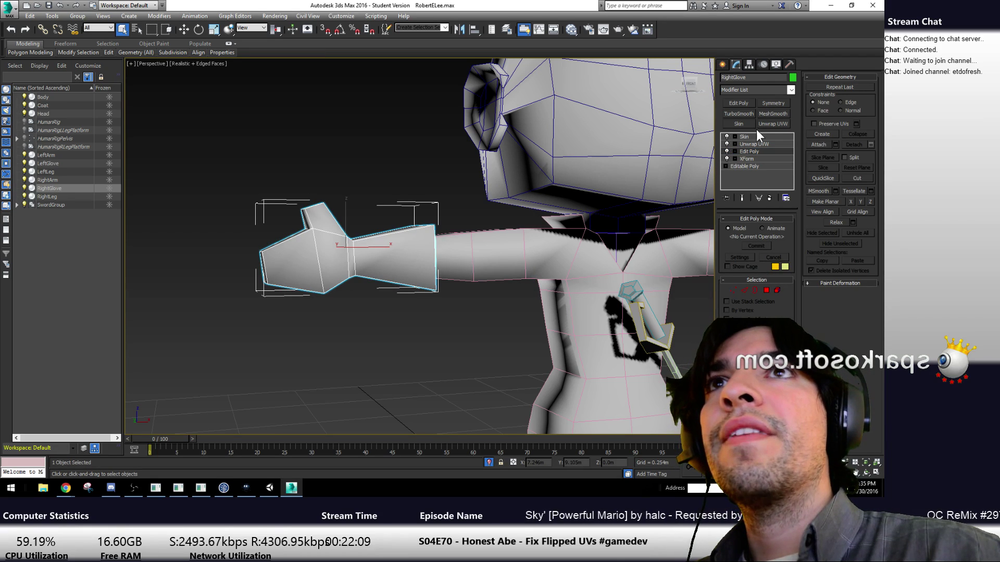
left_click(757, 138)
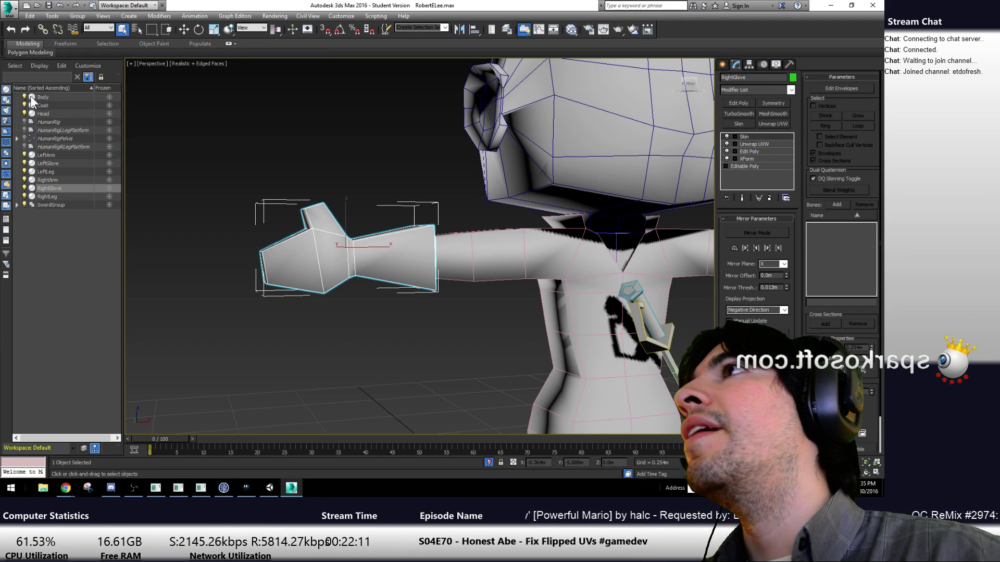
right_click(92, 98)
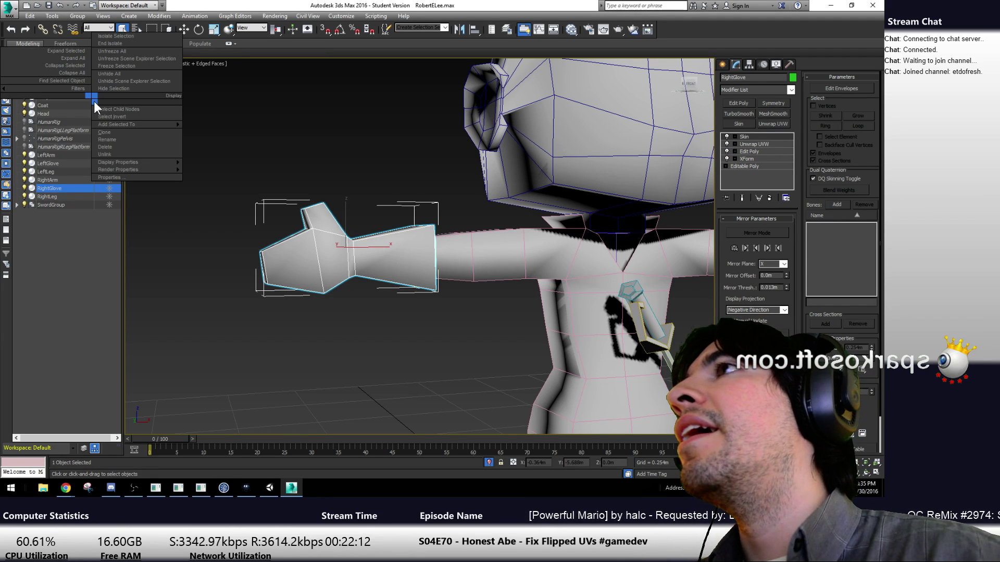
End isolation and add the right-arm rig bones, from HumanRigChest and HumanRigRArmShoulder down, to Skin
left_click(127, 43)
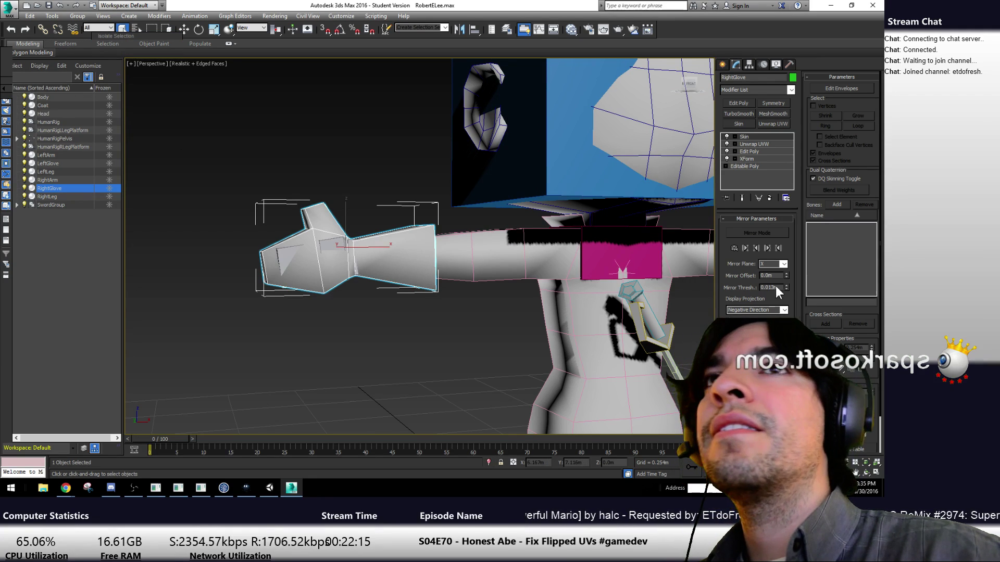
left_click(834, 205)
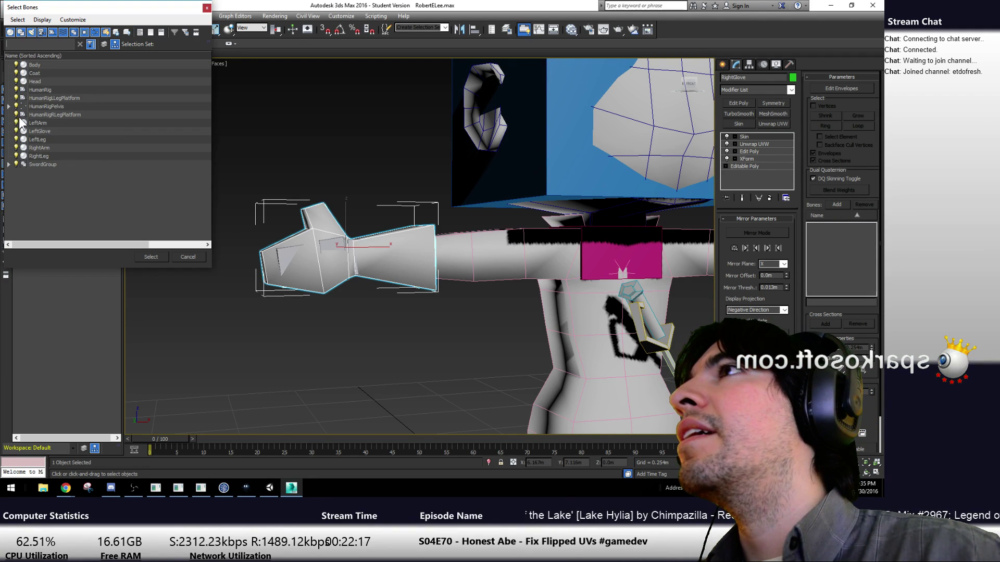
left_click(9, 107)
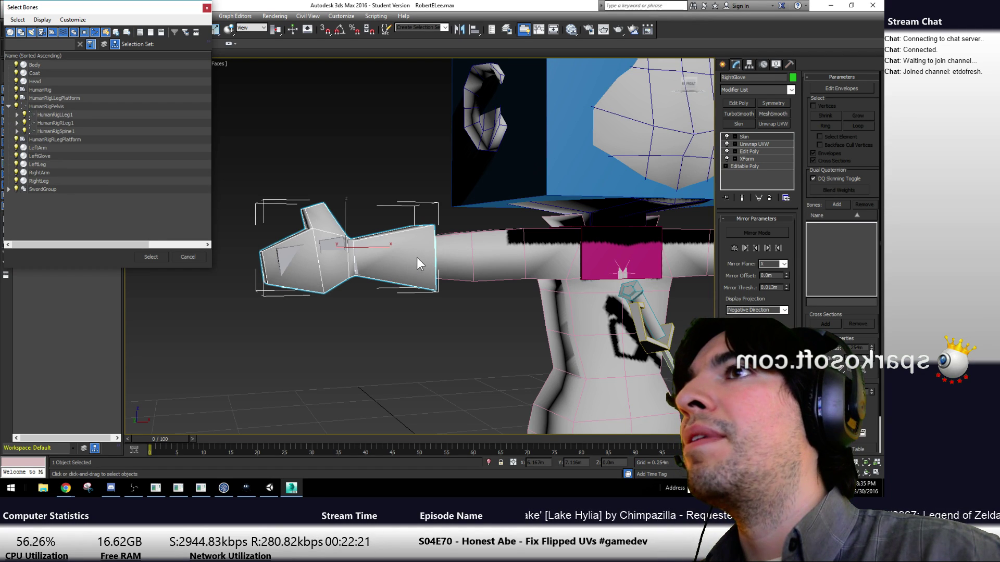
left_click(17, 131)
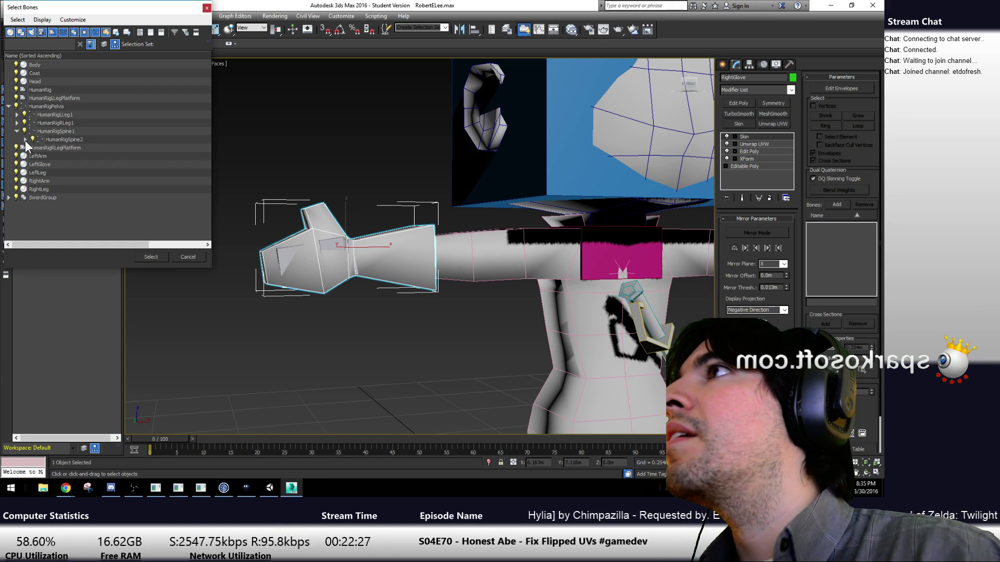
left_click(25, 140)
left_click(34, 148)
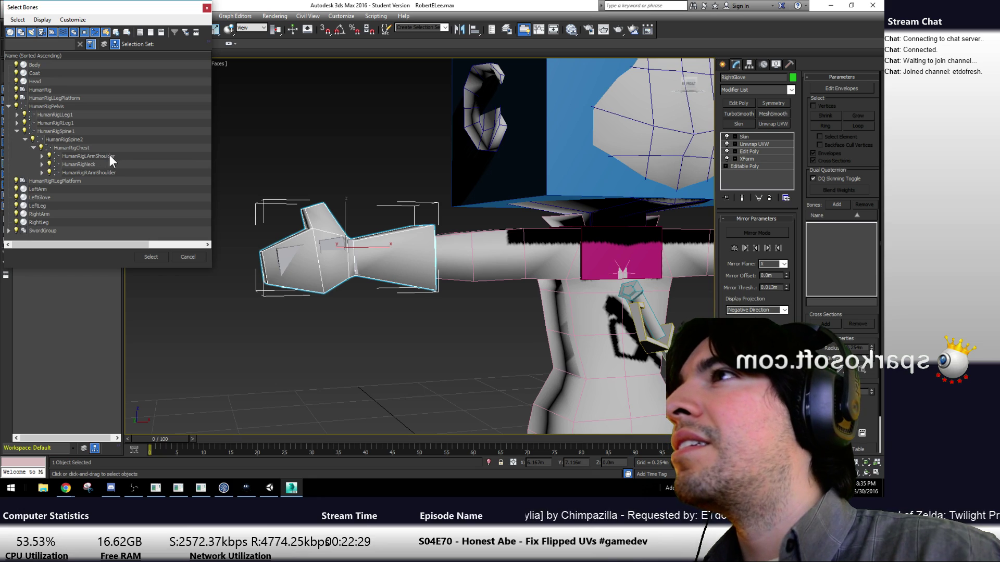
left_click(82, 147)
left_click(87, 171)
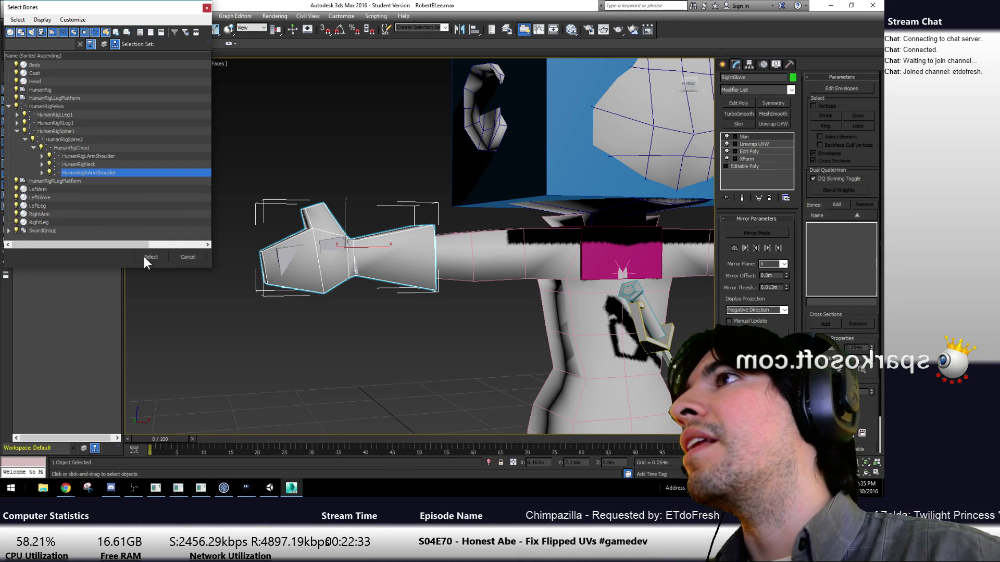
left_click(151, 257)
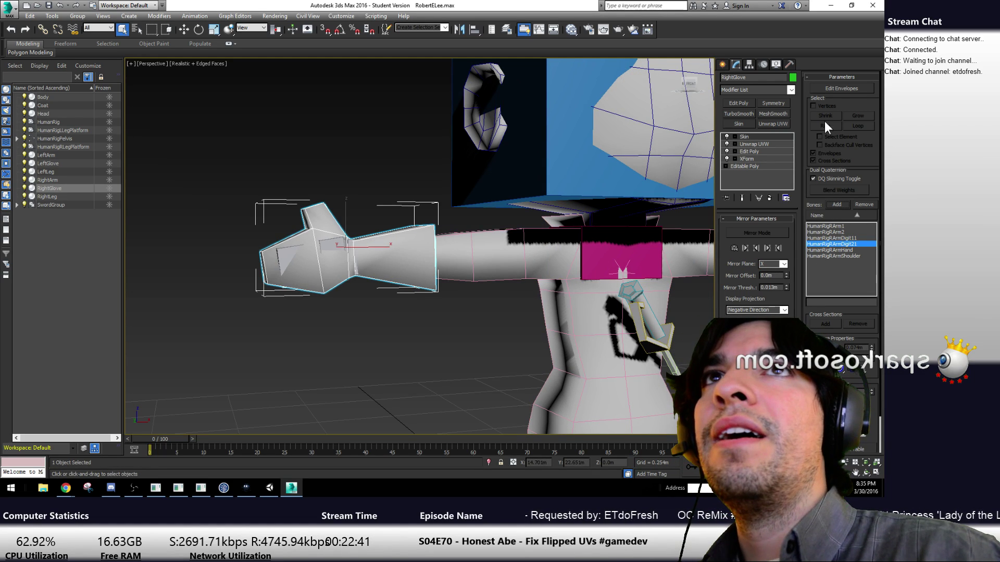
In Edit Envelopes, select the wrist vertices and compare HumanRigRArm2 and HumanRigRArm1 influence
left_click(835, 89)
left_click(820, 106)
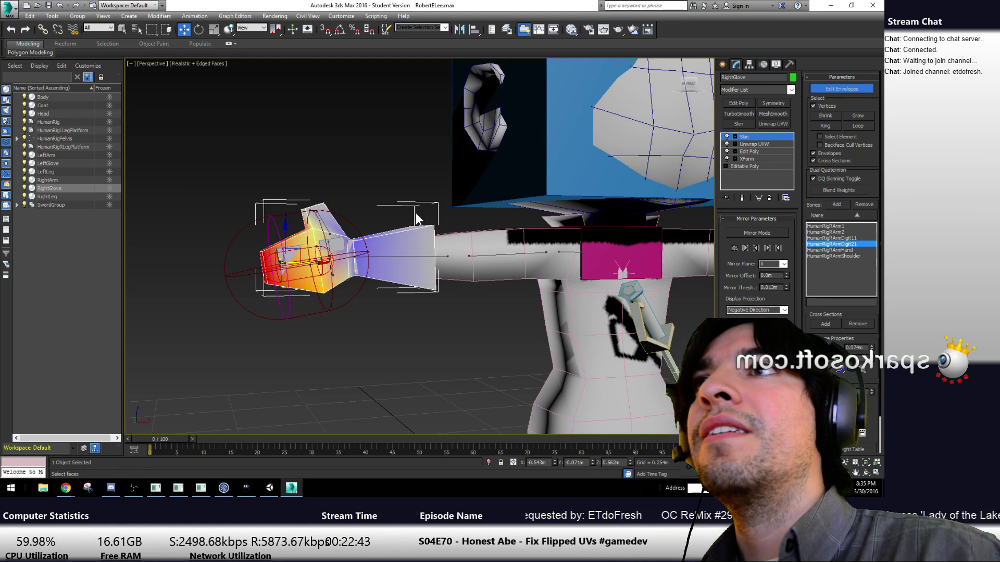
left_click_drag(480, 358, 466, 360)
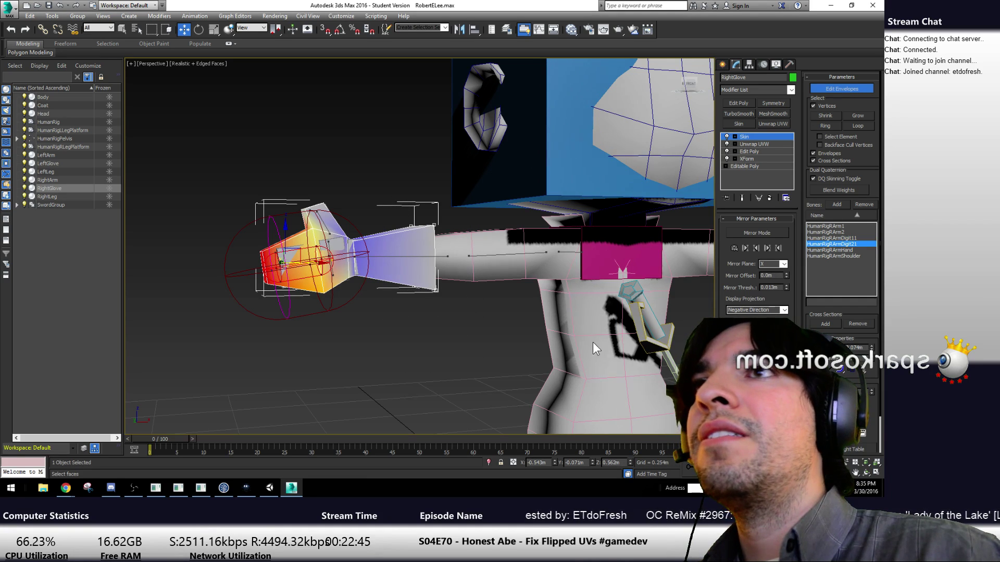
left_click(845, 232)
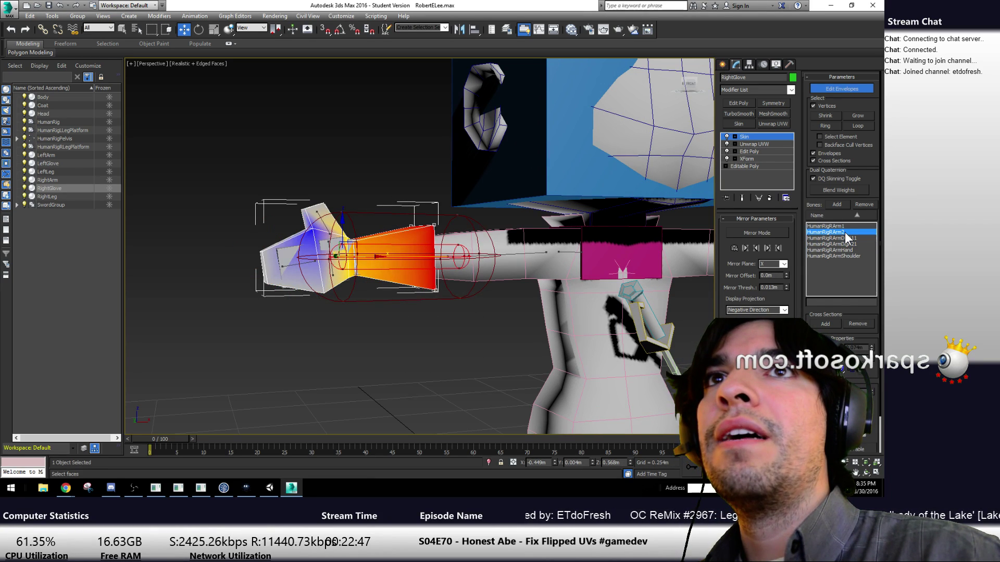
left_click(838, 226)
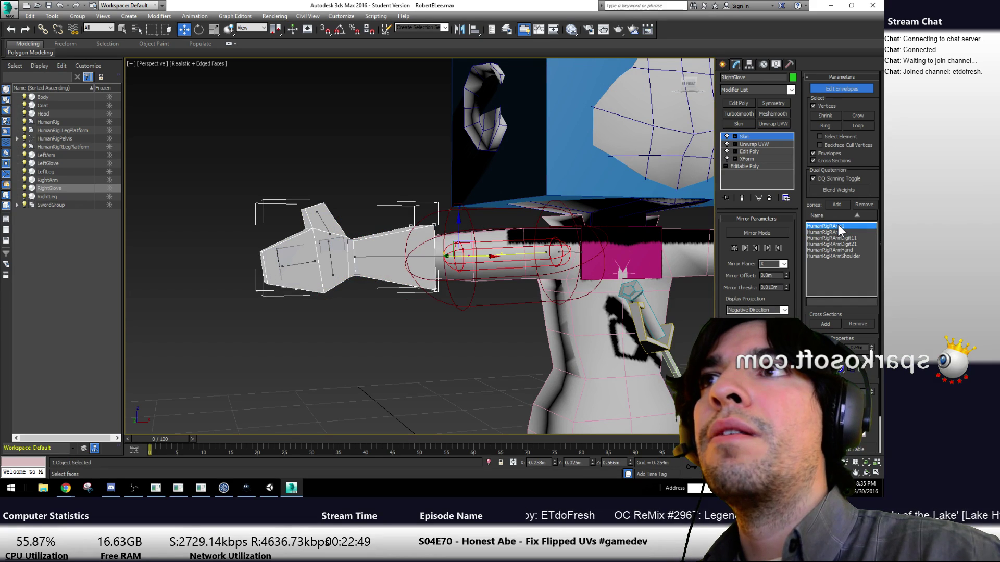
left_click(838, 232)
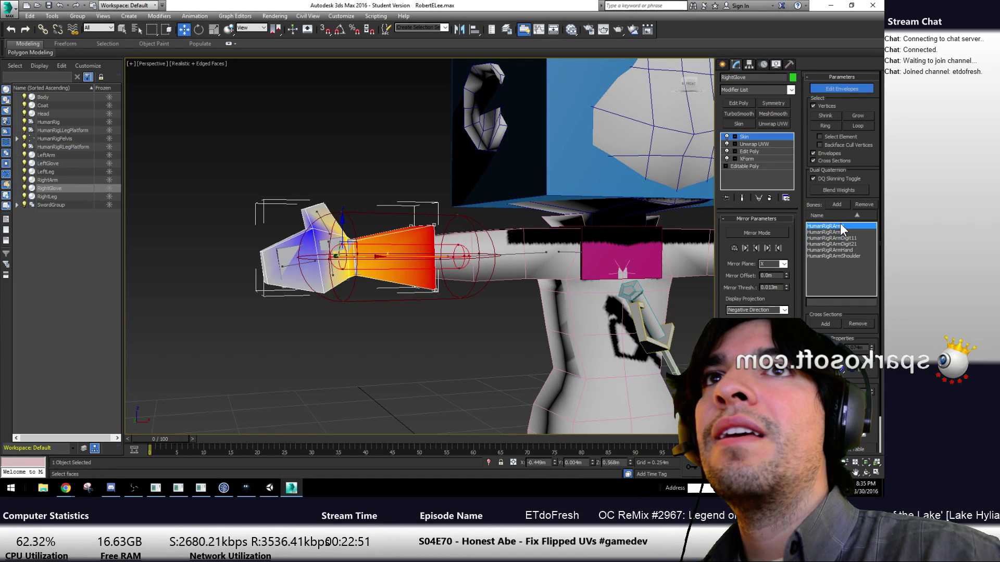
left_click(839, 225)
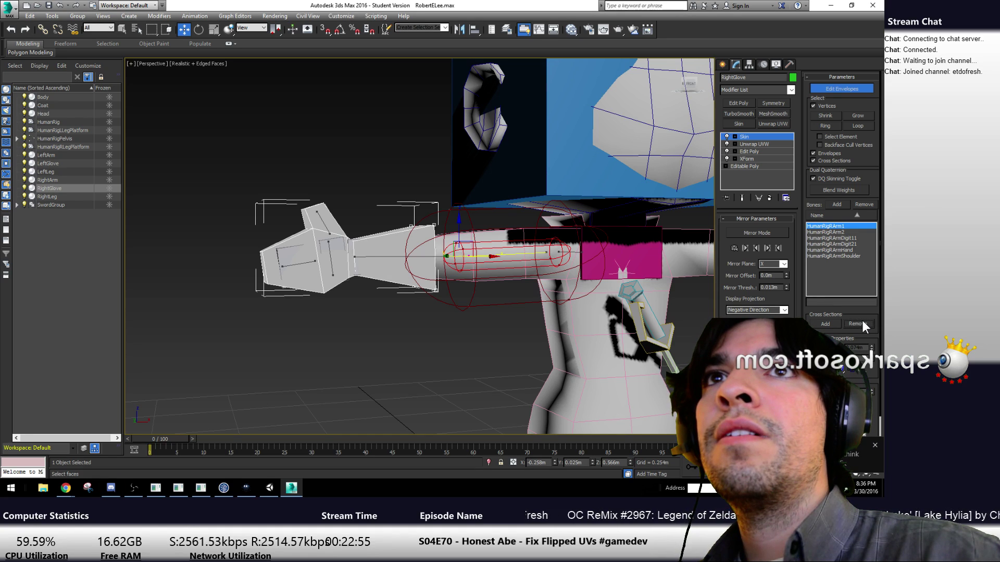
key("alt+Tab")
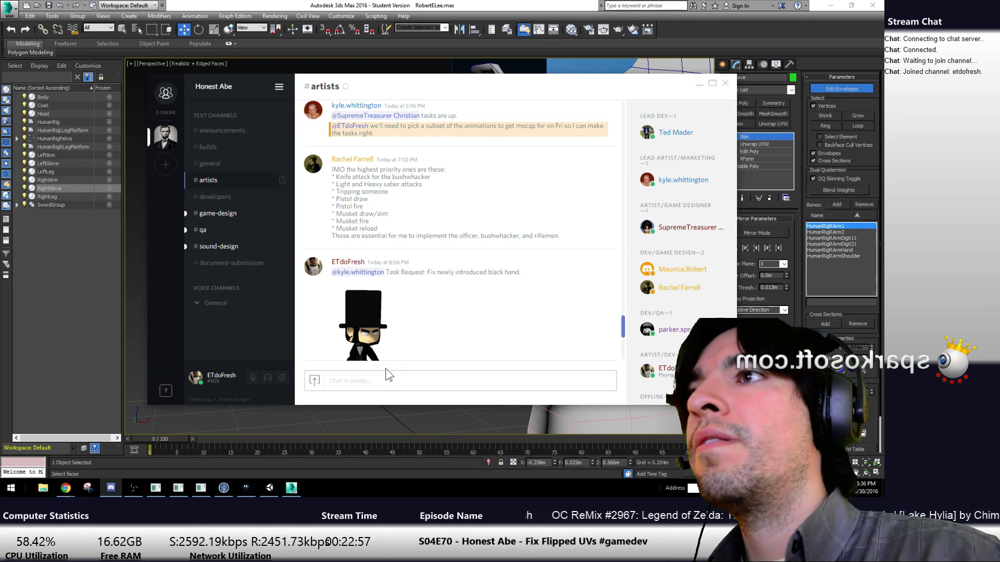
Post 'Friday' in Discord's #artists channel, then bring 3ds Max back maximized
type("Friday")
key("Return")
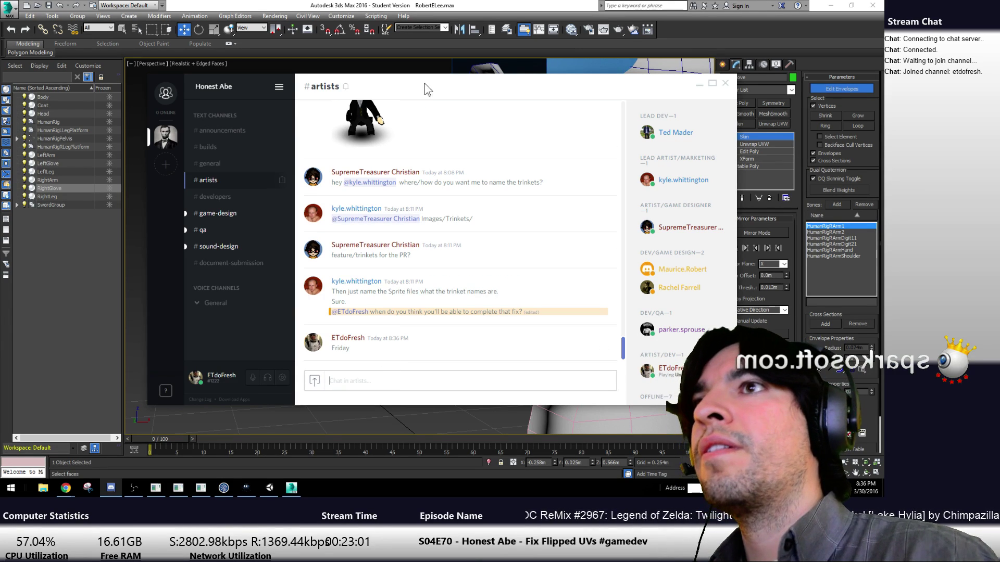
double_click(557, 6)
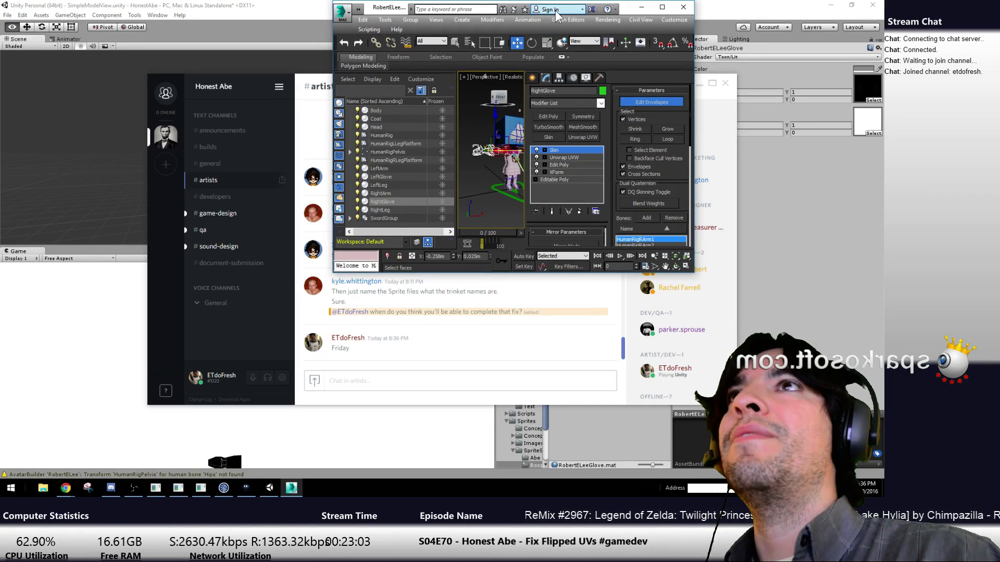
left_click(496, 10)
left_click(641, 7)
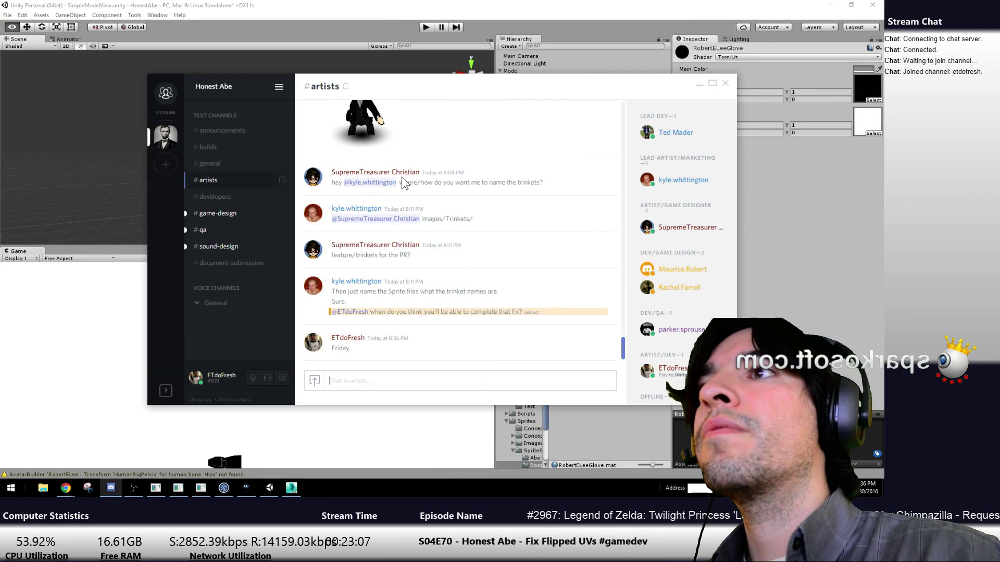
key("alt+Tab")
double_click(395, 7)
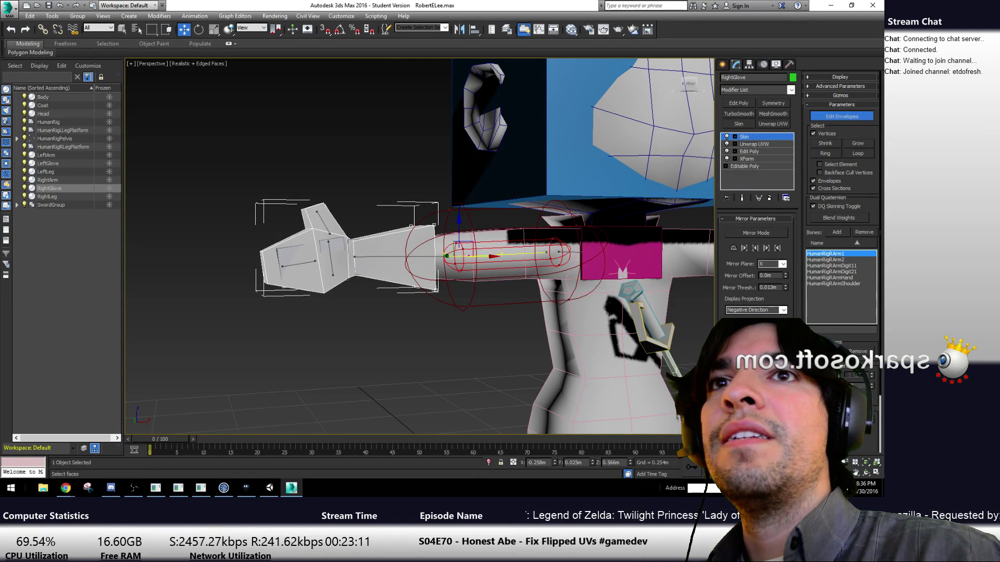
Read the wrist vertices' 1.000 HumanRigRArm2 weights in the Weight Tool, exit envelopes, deselect, and zoom extents
scroll(840, 208, "down", 3)
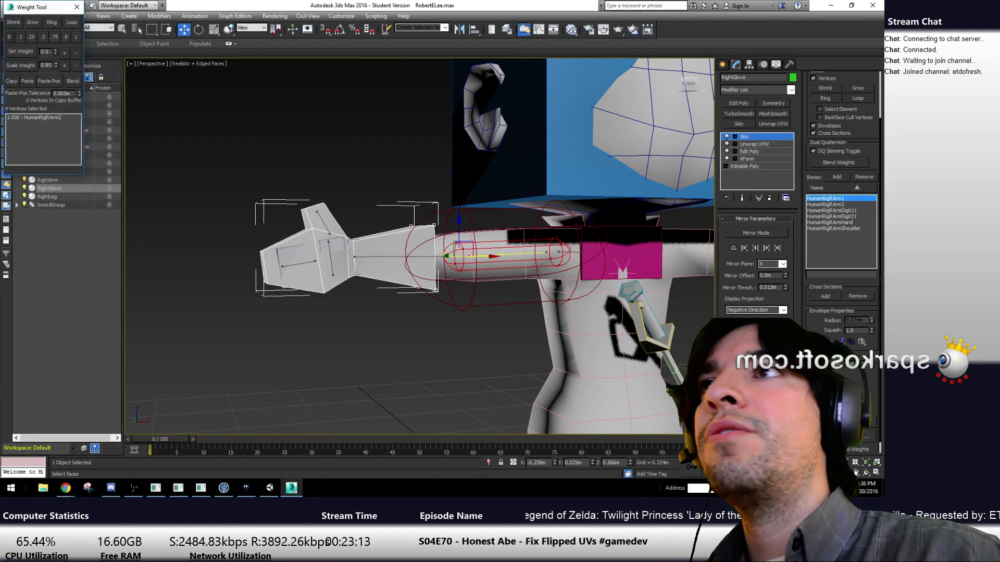
left_click(840, 341)
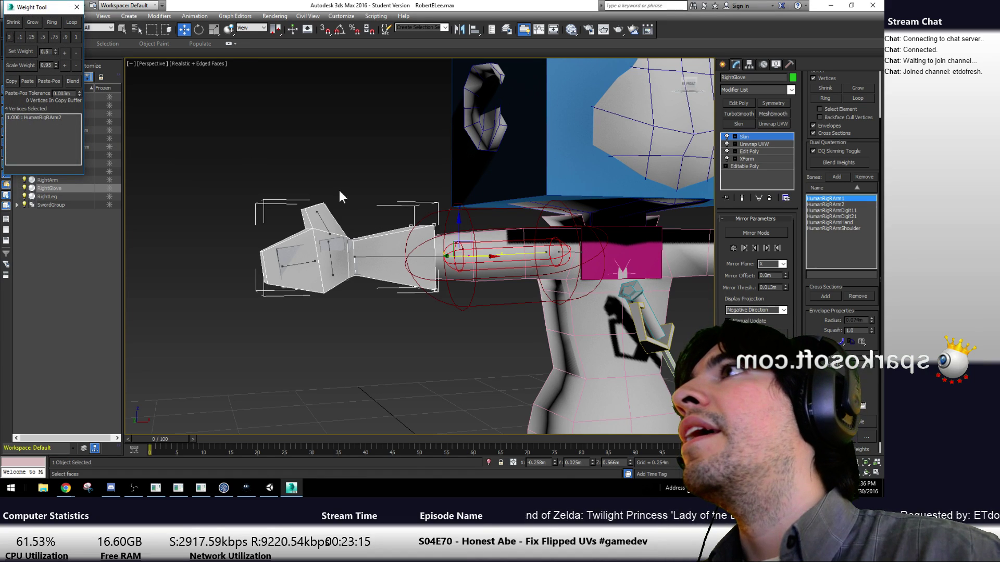
left_click(76, 6)
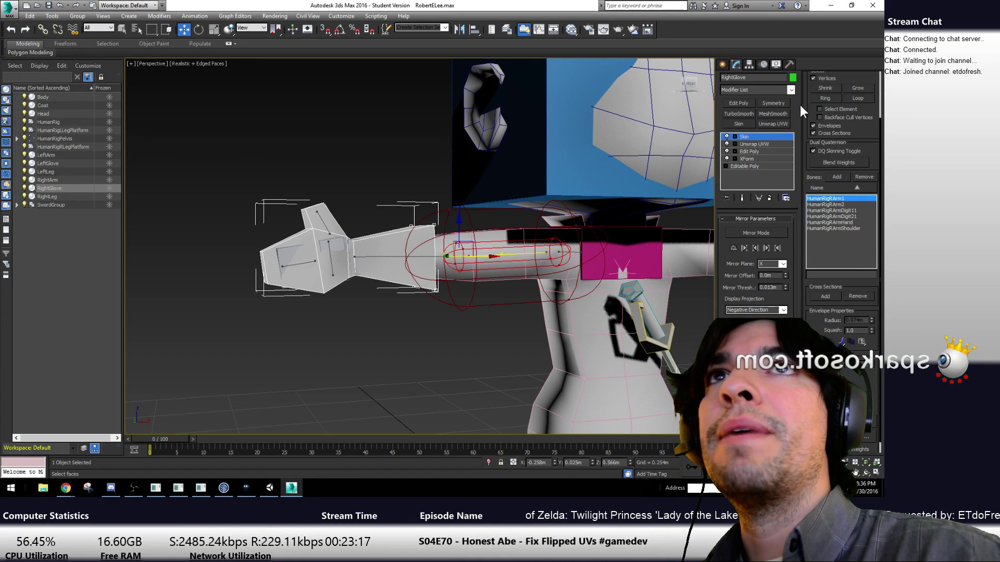
scroll(800, 105, "up", 3)
left_click(832, 116)
left_click(350, 333)
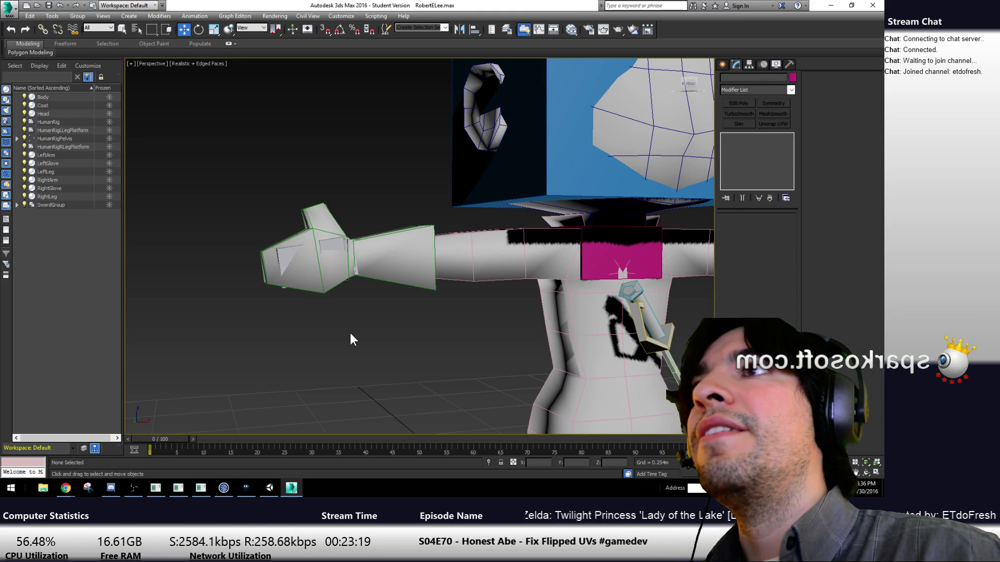
key("z")
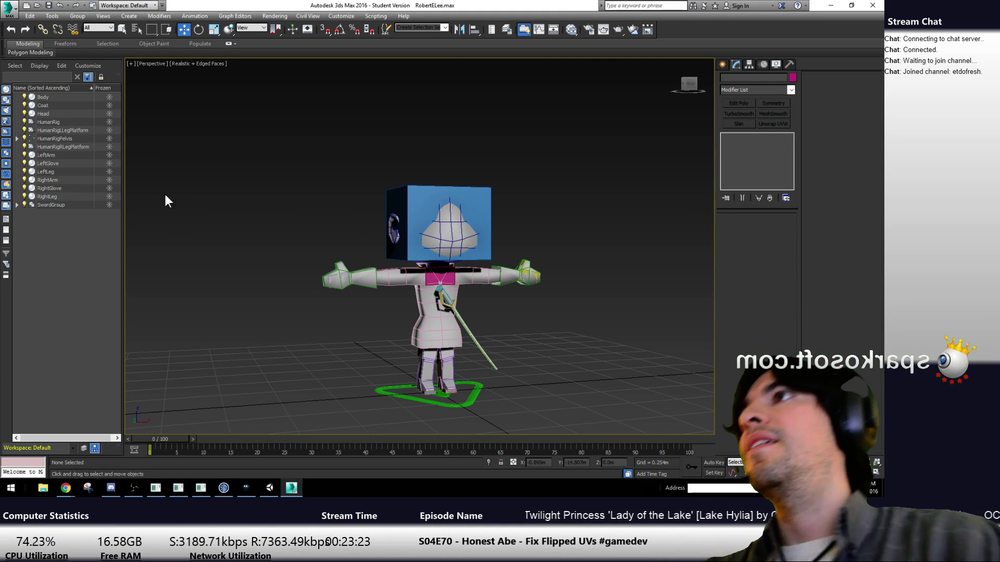
Select the character parts from Body through SwordGroup and group them as RobertELee
left_click(41, 99)
left_click(45, 105, "ctrl")
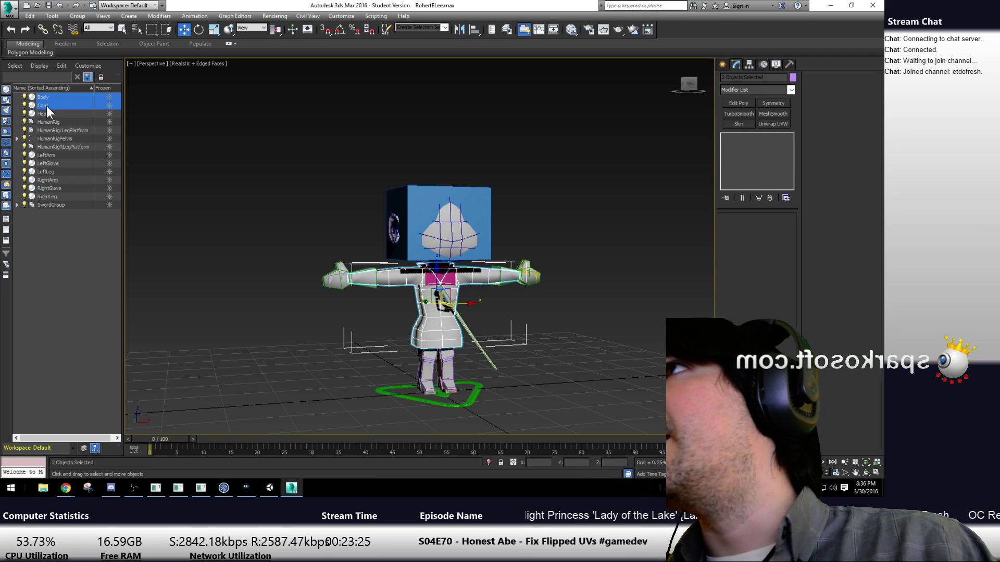
left_click(51, 113, "ctrl")
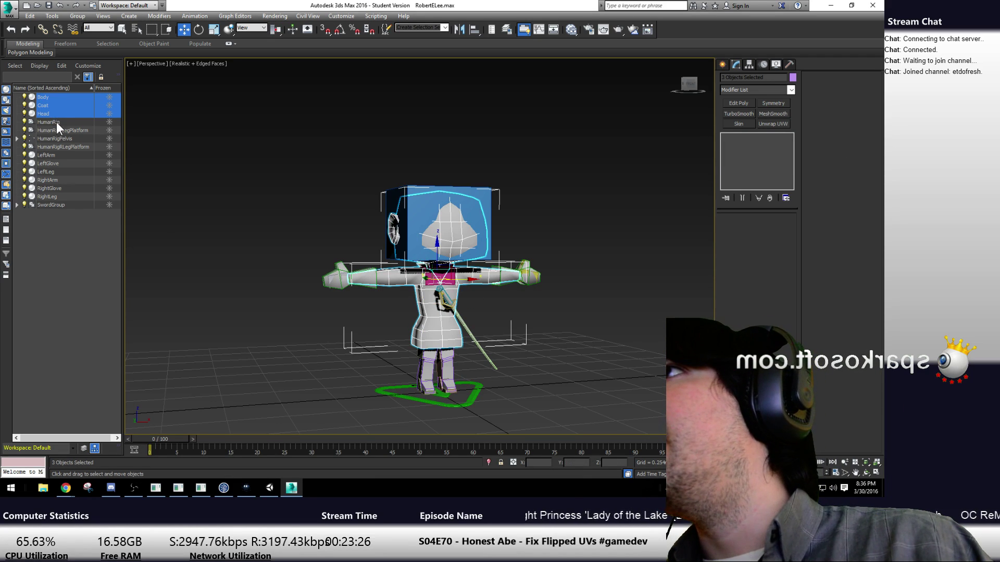
left_click(46, 156, "ctrl")
left_click(55, 204, "shift")
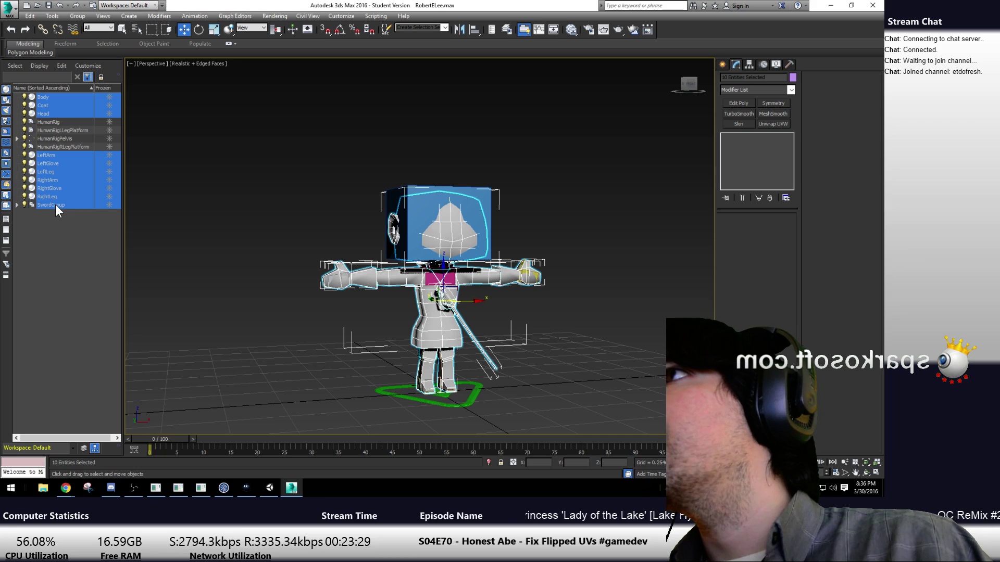
left_click(88, 27)
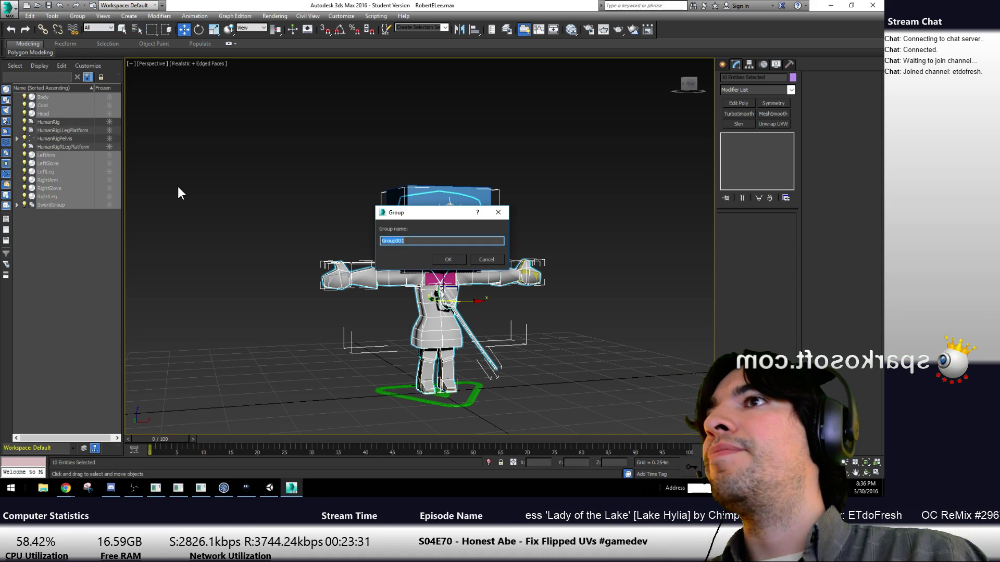
type("Rob")
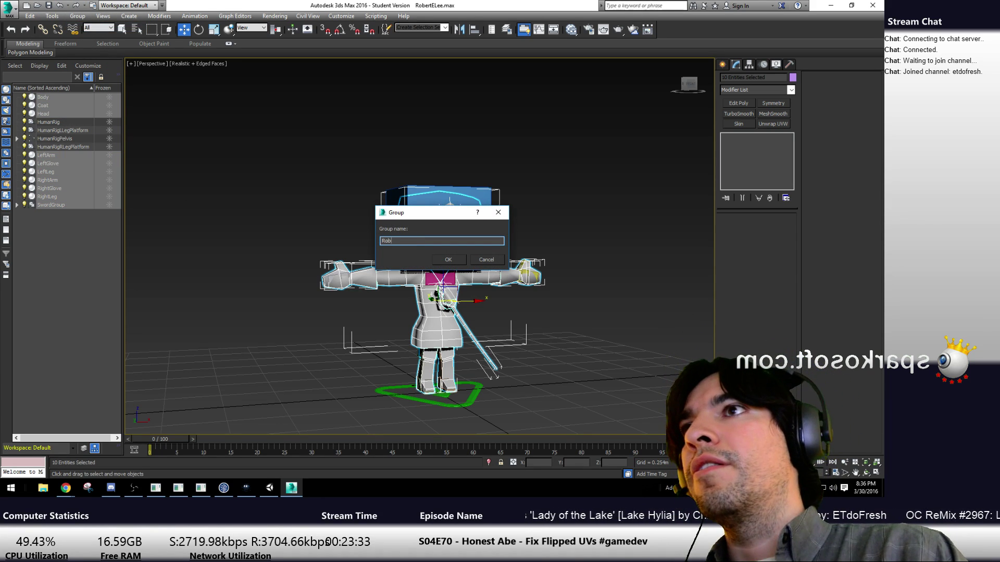
type("ertELee")
key("Return")
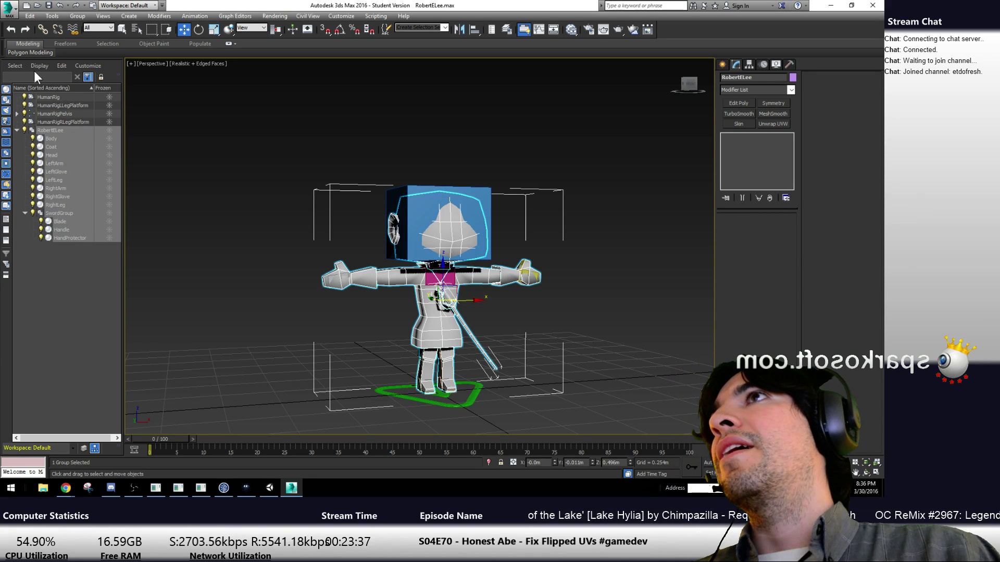
Export the scene over RobertELee.FBX, confirming replacement and accepting the FBX settings and warnings
left_click(10, 12)
mouse_move(54, 158)
left_click(110, 80)
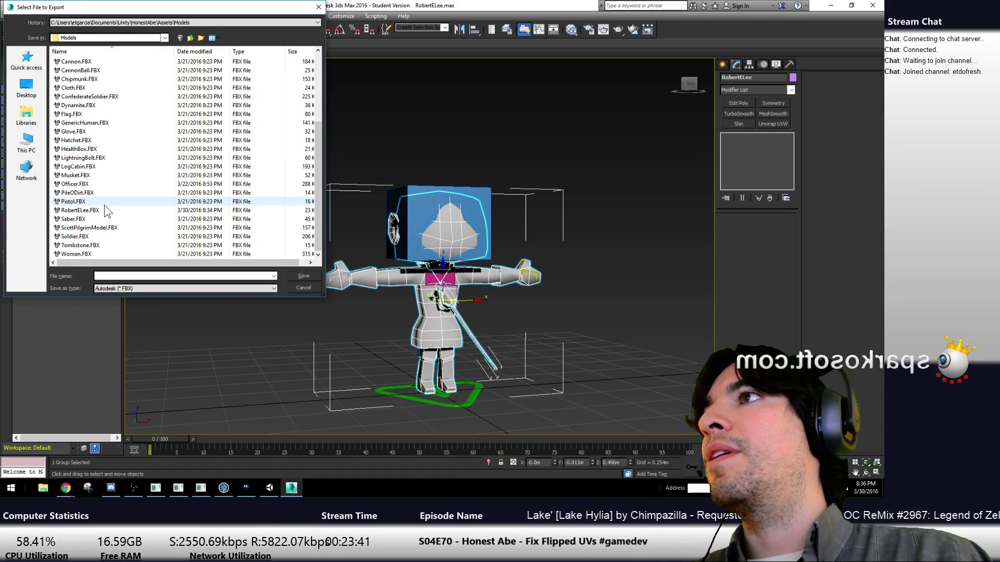
double_click(80, 210)
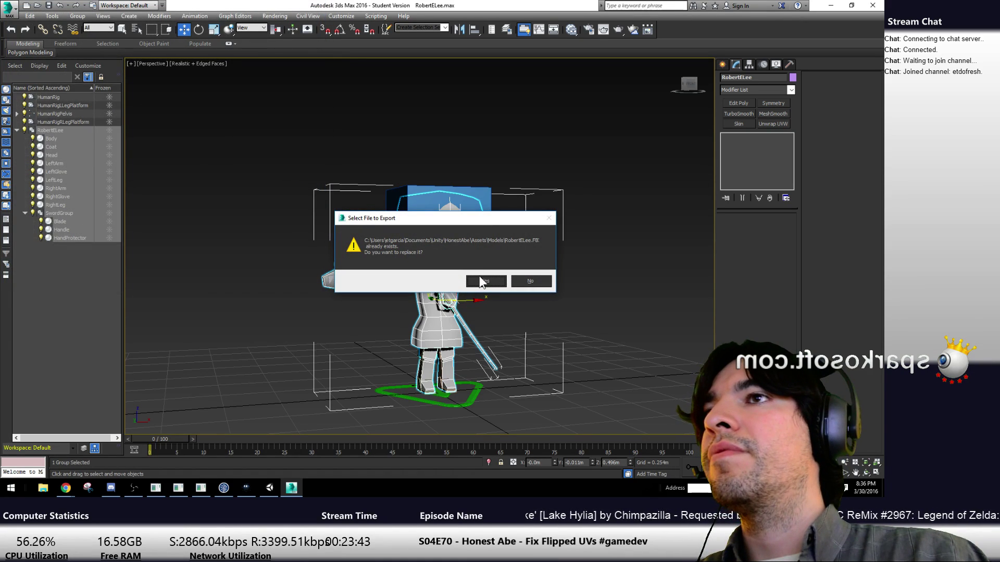
left_click(483, 282)
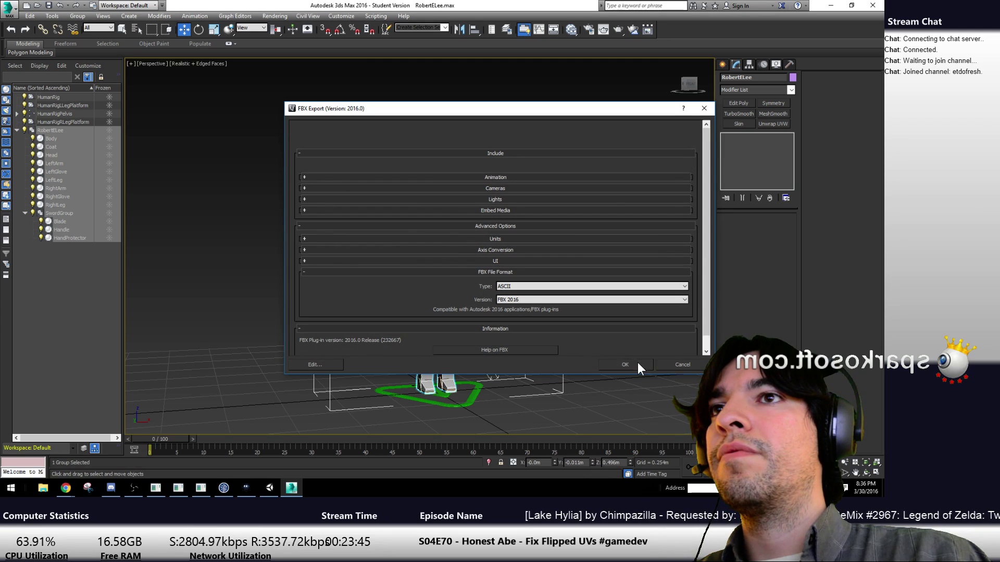
left_click(638, 362)
left_click(582, 383)
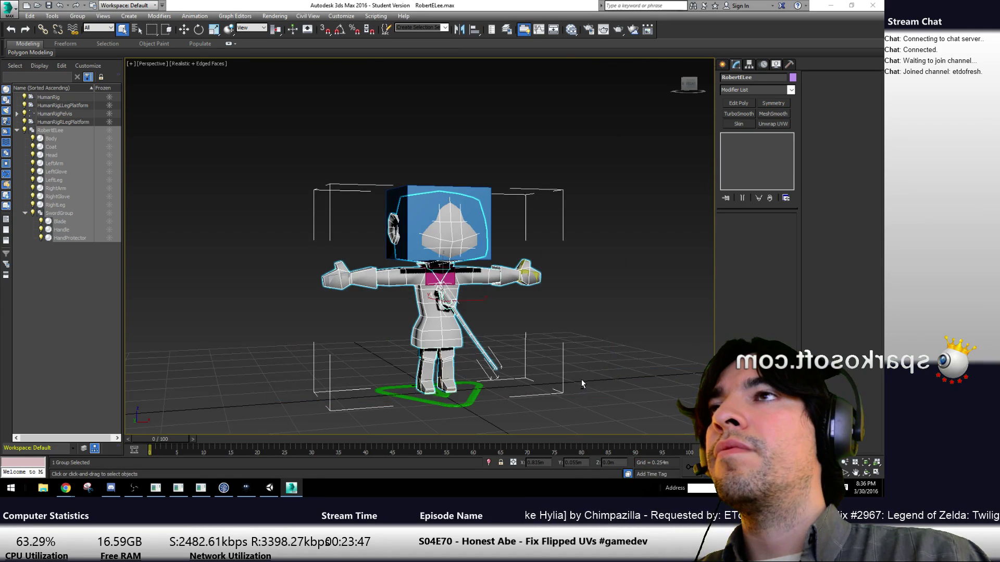
key("alt+Tab")
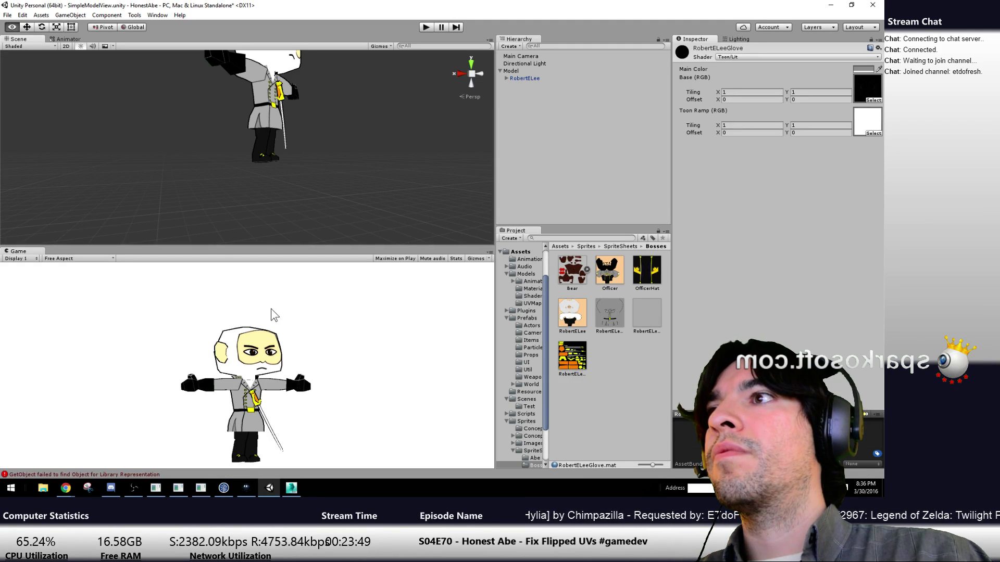
Orbit Unity's Scene view around the re-exported RobertELee character, then return to 3ds Max
left_click_drag(317, 111, 254, 165, "alt")
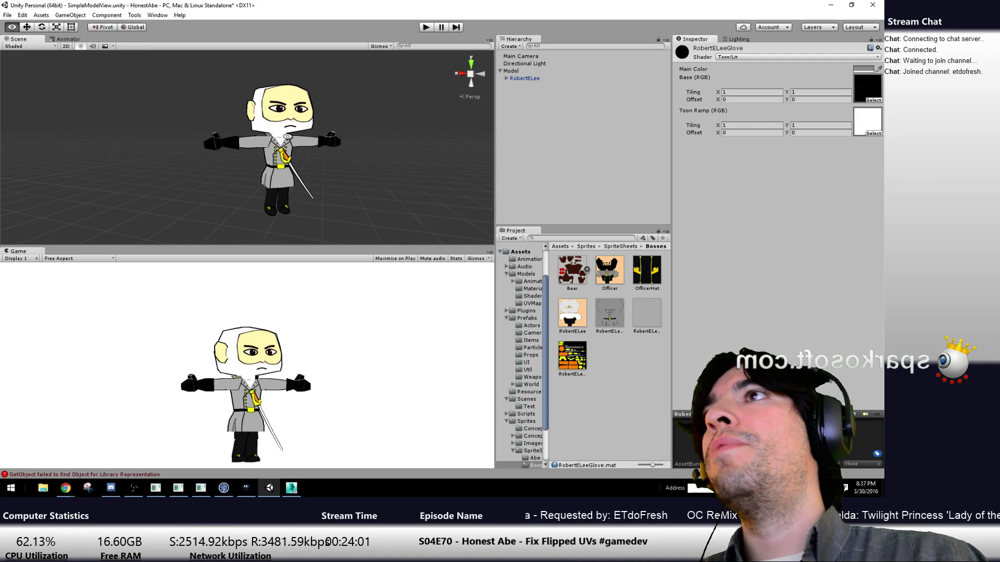
key("alt+Tab")
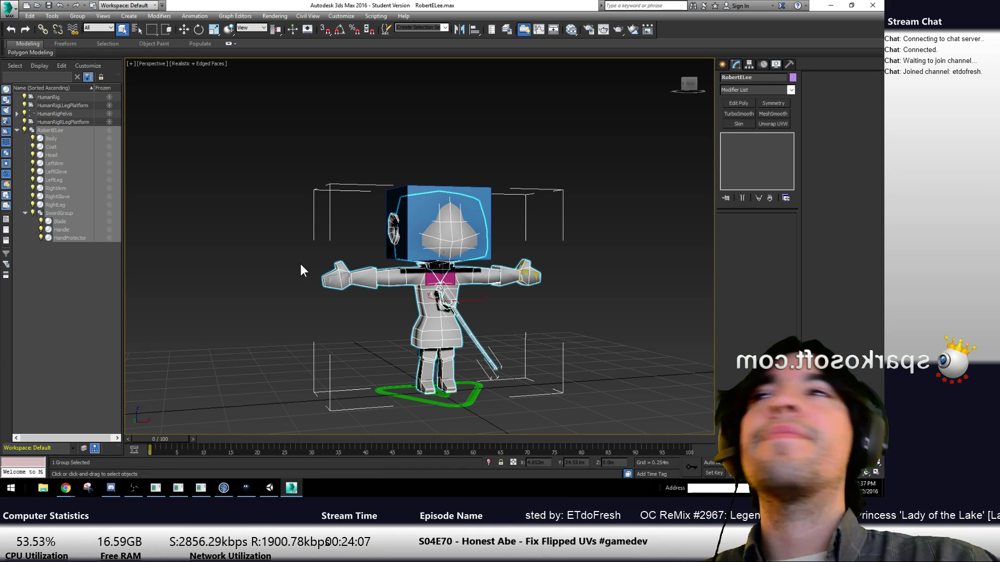
With Affect Pivot Only on, zero the pivot's Y and Z and rotate it 90° on X
left_click(747, 65)
left_click(755, 115)
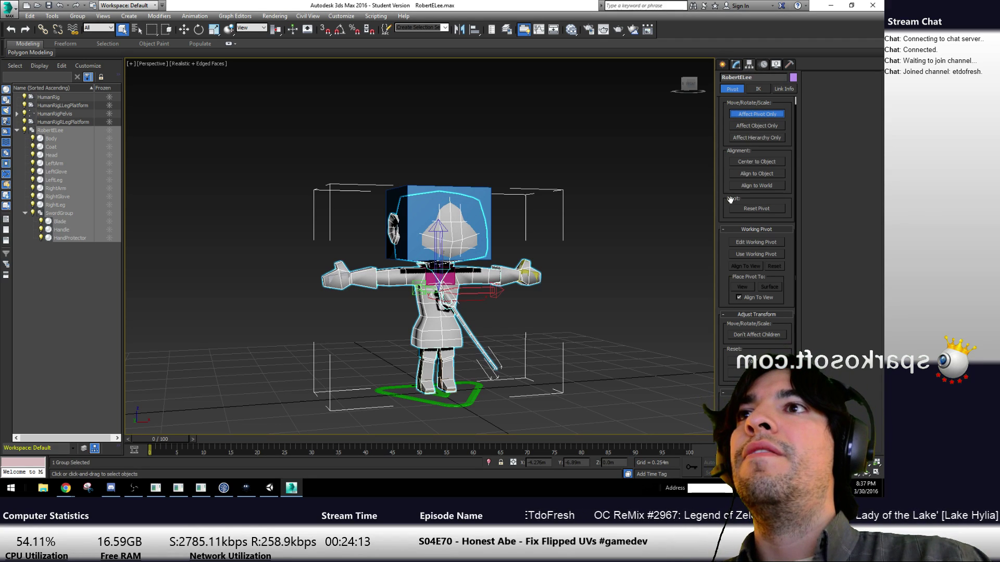
key("w")
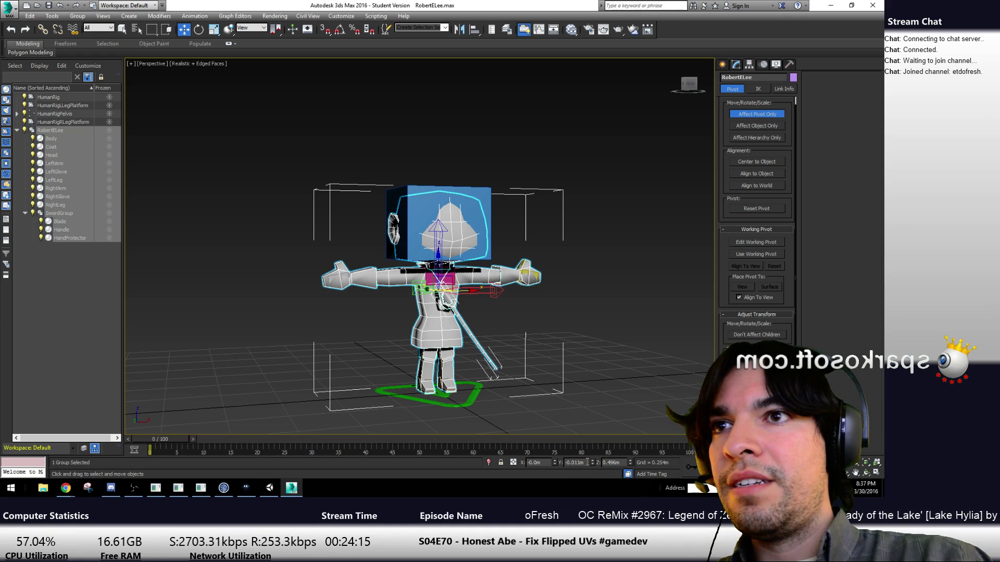
right_click(592, 463)
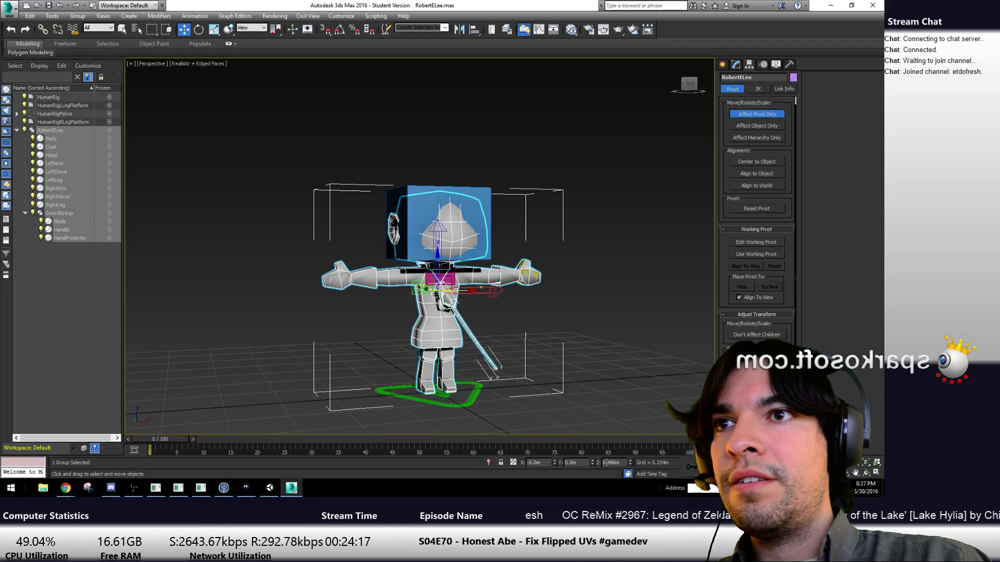
right_click(629, 462)
key("e")
left_click(535, 463)
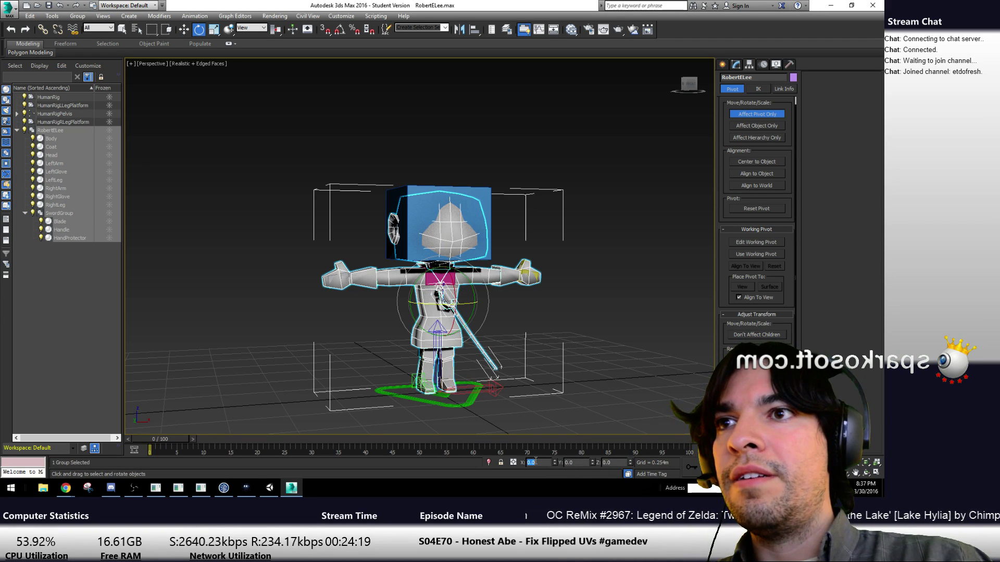
type("90")
key("Return")
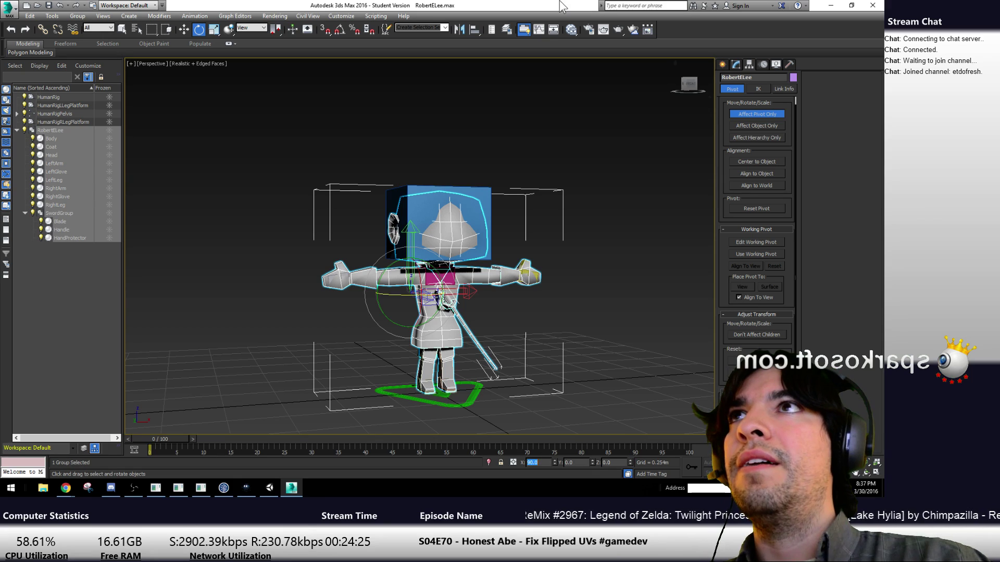
Set the pivot's Y position and Z height to 0 at the feet, then turn Affect Pivot Only off
key("w")
double_click(570, 462)
type("0")
key("Return")
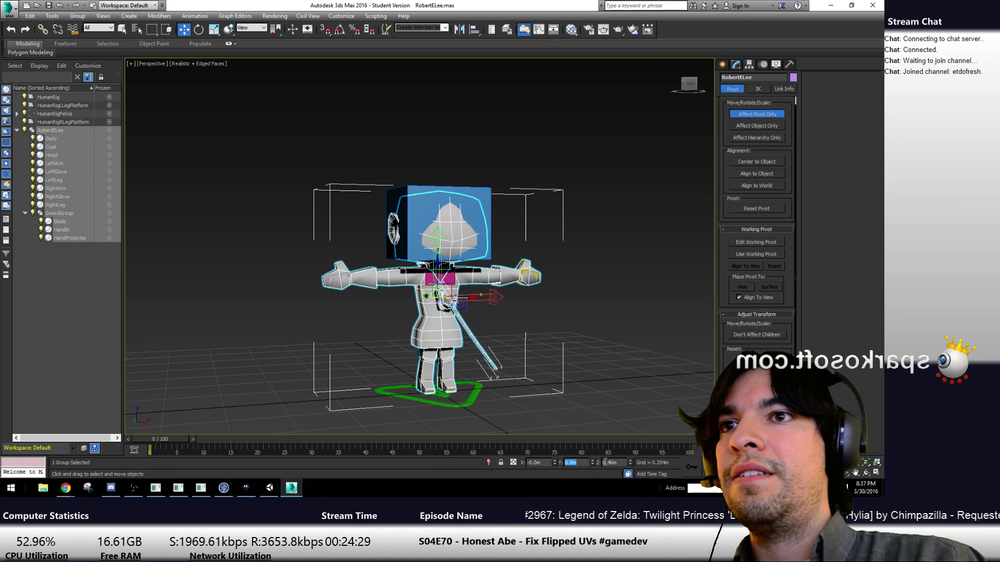
right_click(630, 462)
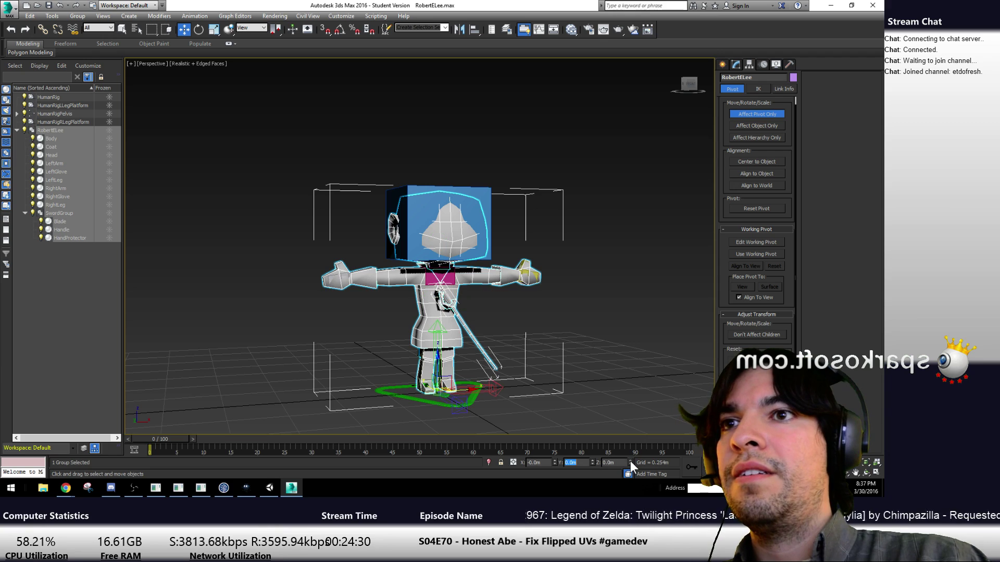
left_click(758, 114)
Reselect the RobertELee group and bring up the application menu
left_click(643, 269)
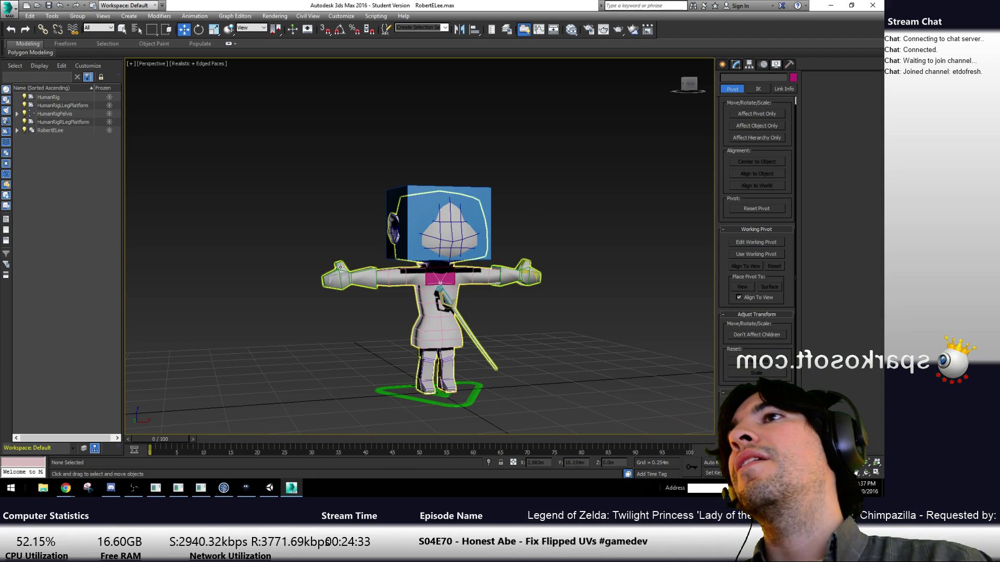
left_click(438, 302)
left_click(252, 250)
left_click(438, 302)
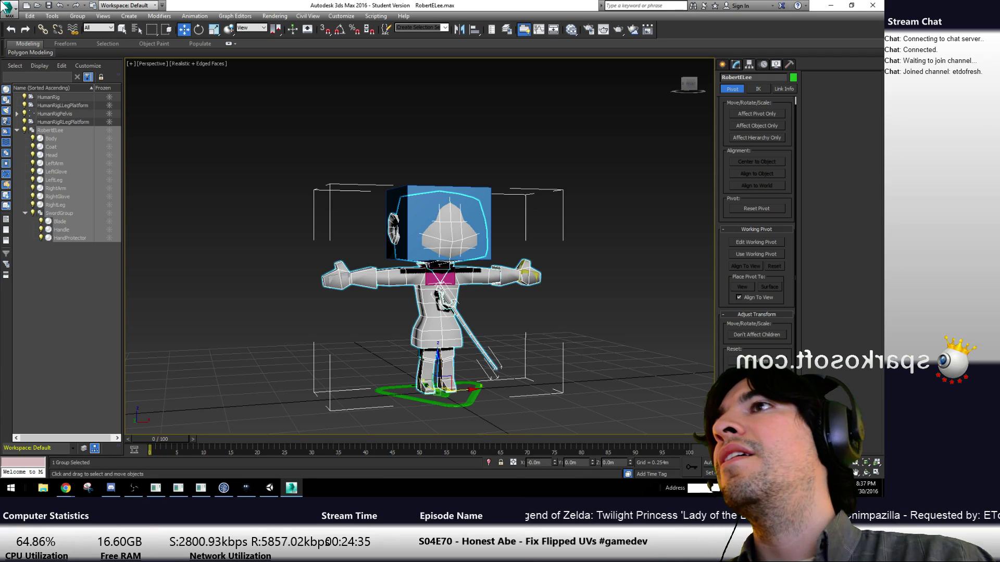
left_click(7, 7)
Export the selected group over RobertELee.FBX with the default FBX settings, then switch to Unity
mouse_move(73, 158)
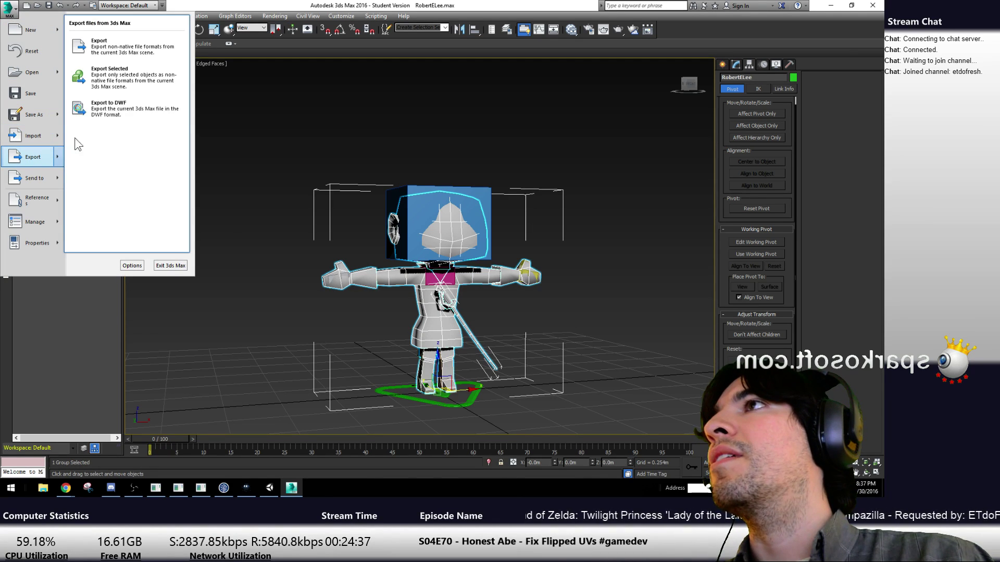
left_click(108, 78)
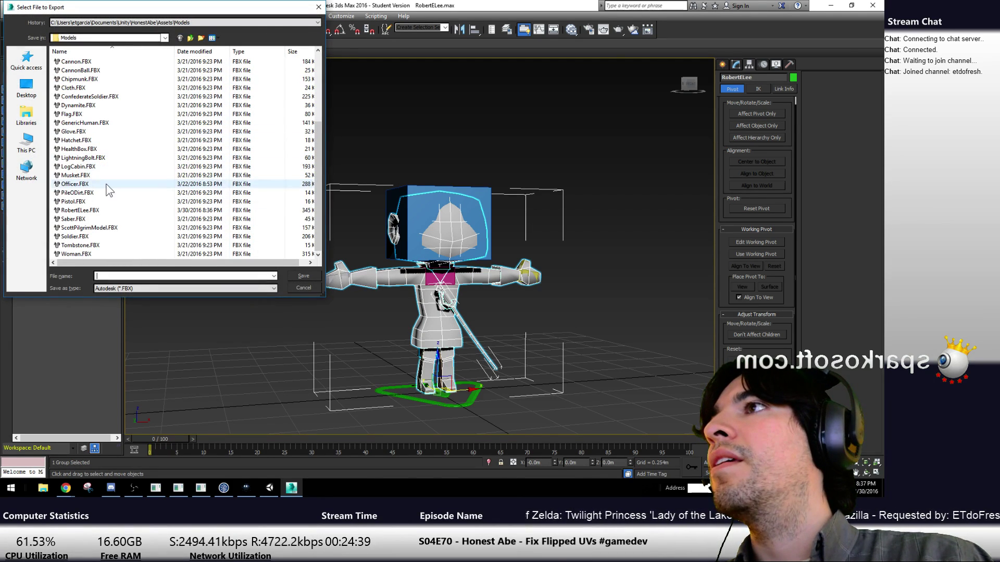
double_click(104, 211)
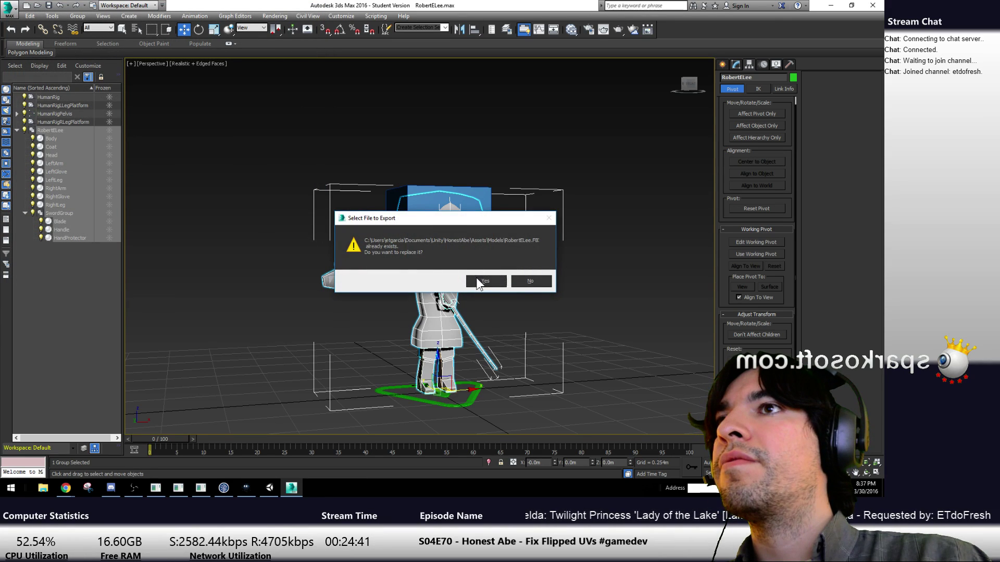
left_click(479, 281)
left_click(616, 361)
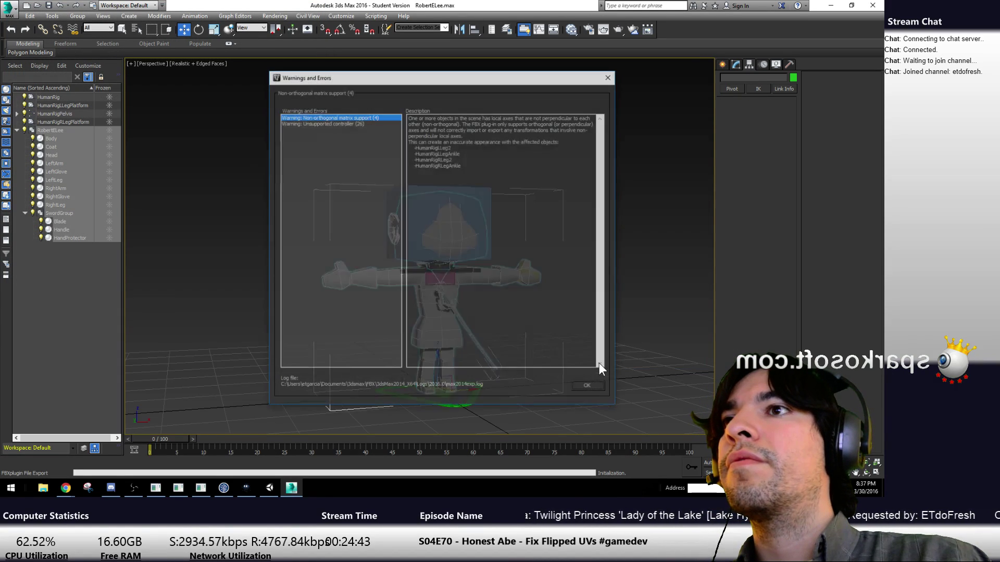
key("Return")
key("alt+Tab")
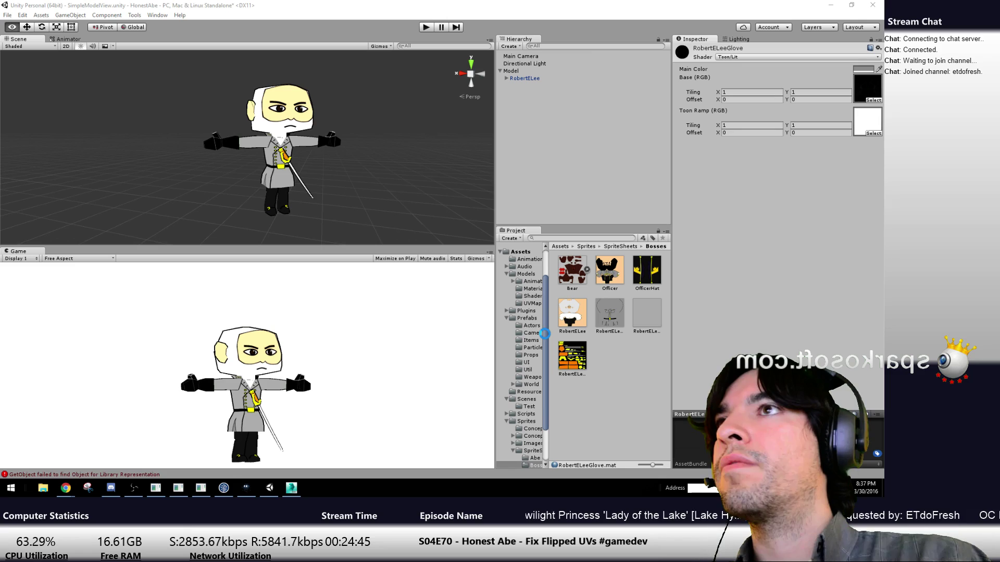
Select the re-imported RobertELee model in the Models folder and rotate it in the preview
left_click(520, 276)
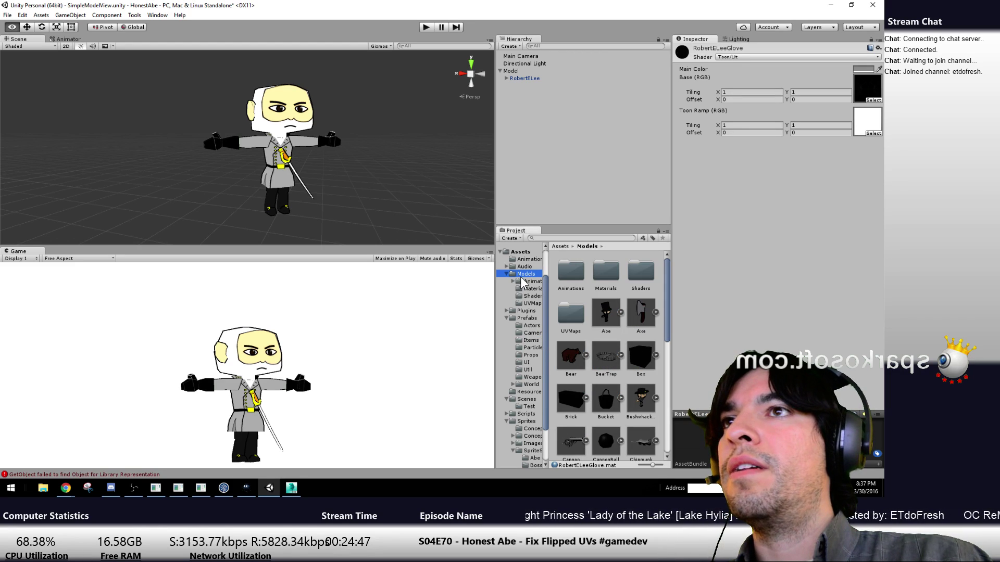
scroll(563, 417, "down", 5)
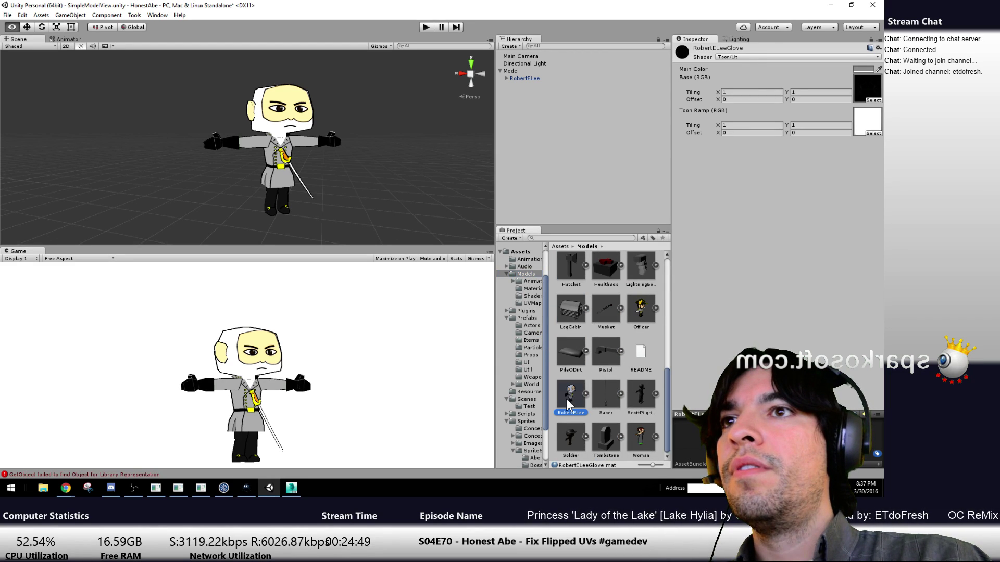
left_click(566, 400)
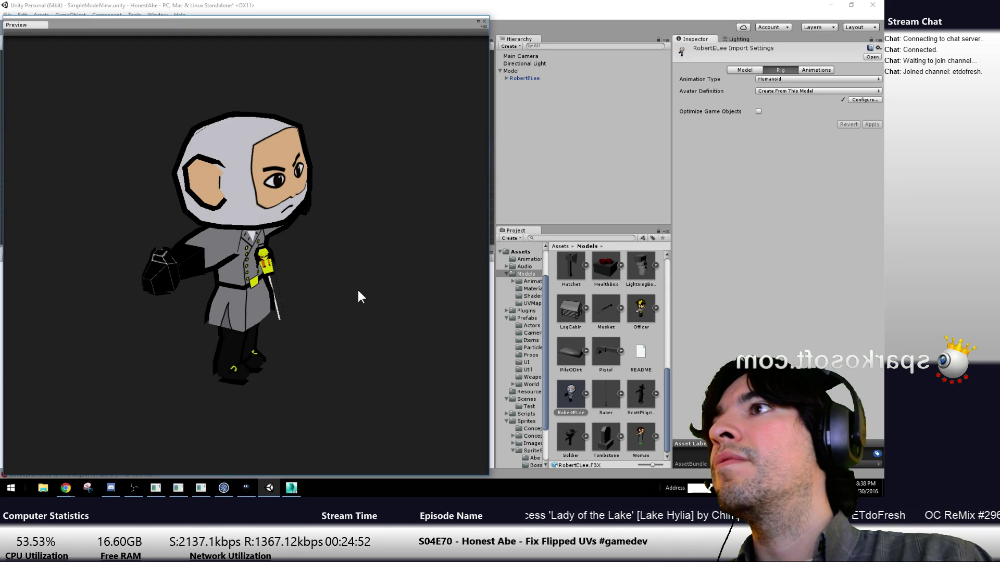
left_click_drag(358, 294, 173, 267)
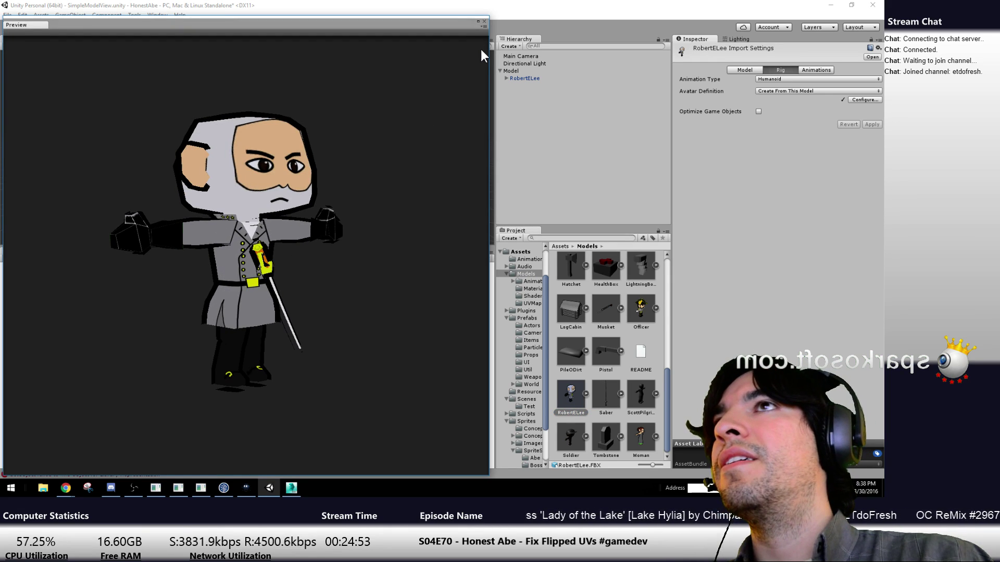
left_click(484, 22)
Open the Materials folder and select the RobertELeeGlove material
scroll(623, 374, "up", 5)
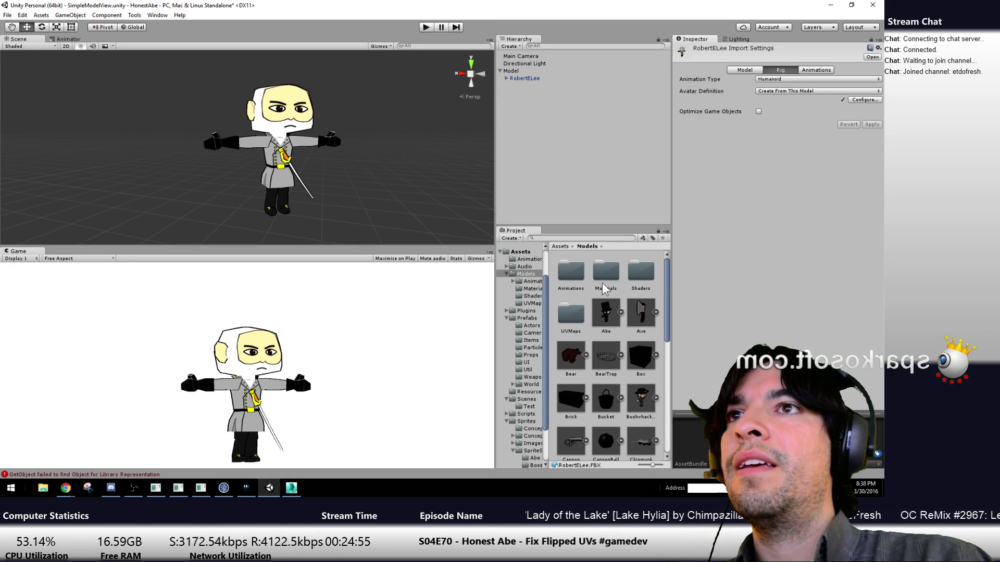
double_click(602, 282)
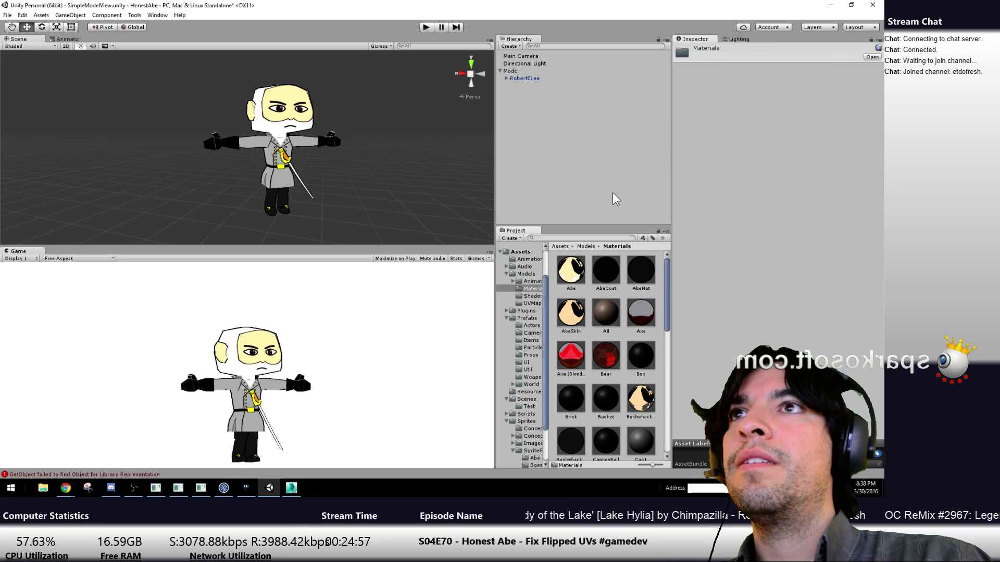
scroll(604, 367, "down", 10)
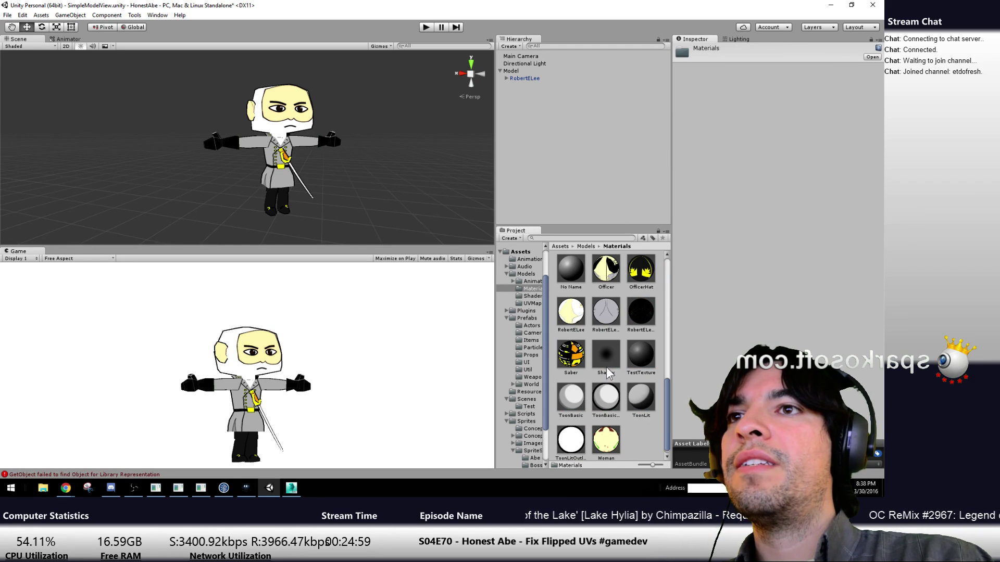
left_click(643, 312)
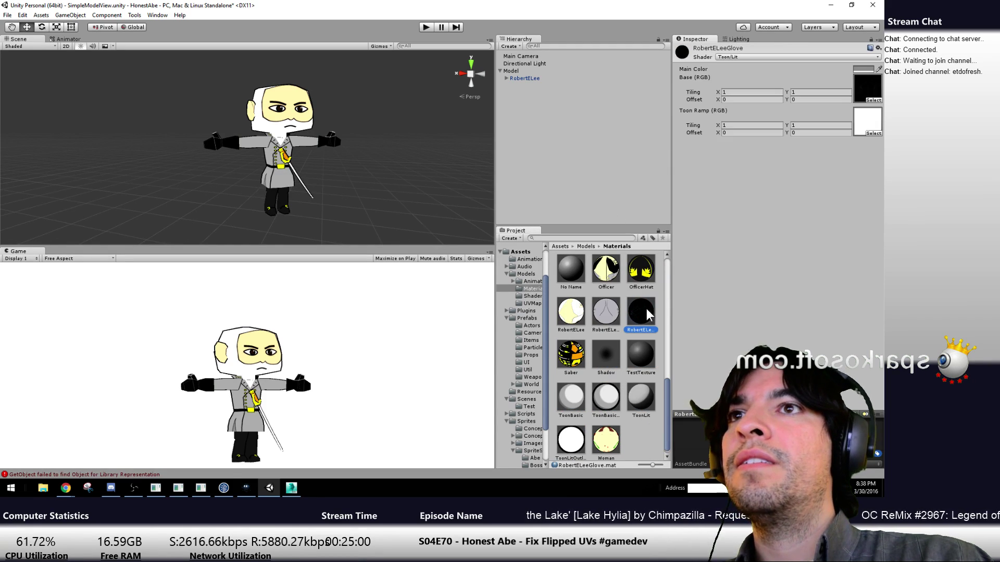
Give RobertELeeGlove the grey RobertELeeGlove base texture and the Toon/Lit Outline shader
left_click(873, 99)
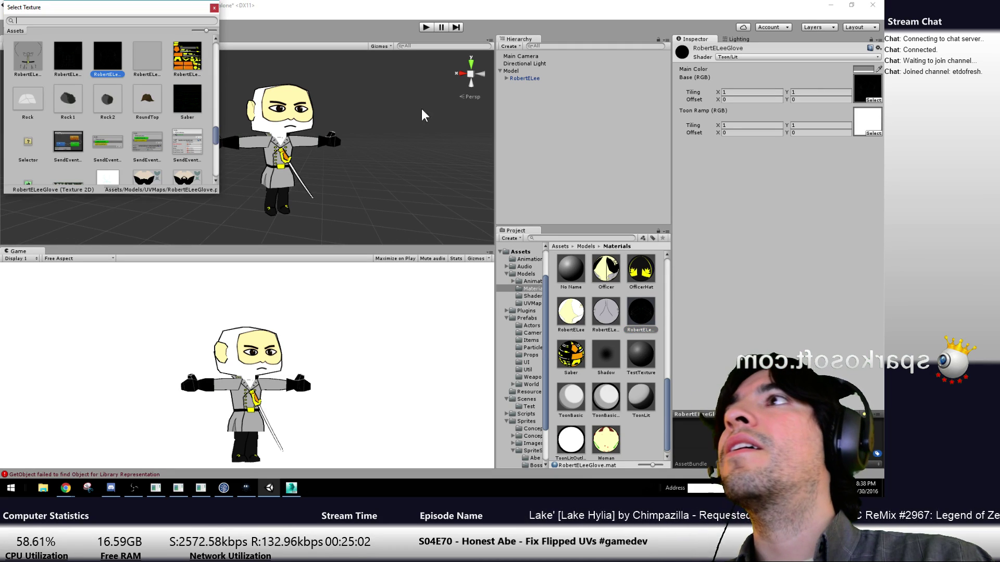
left_click(147, 63)
double_click(149, 63)
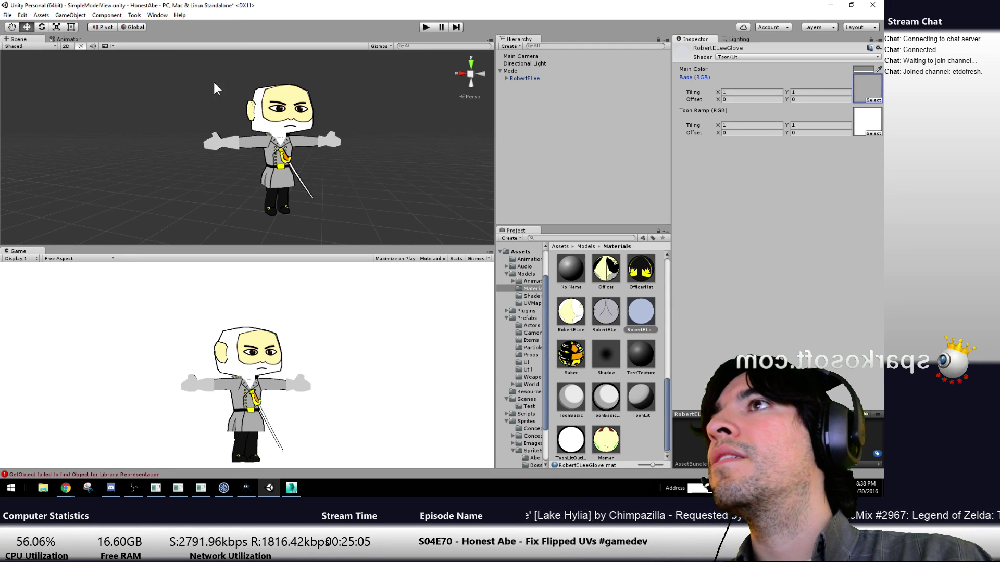
left_click(755, 58)
mouse_move(757, 170)
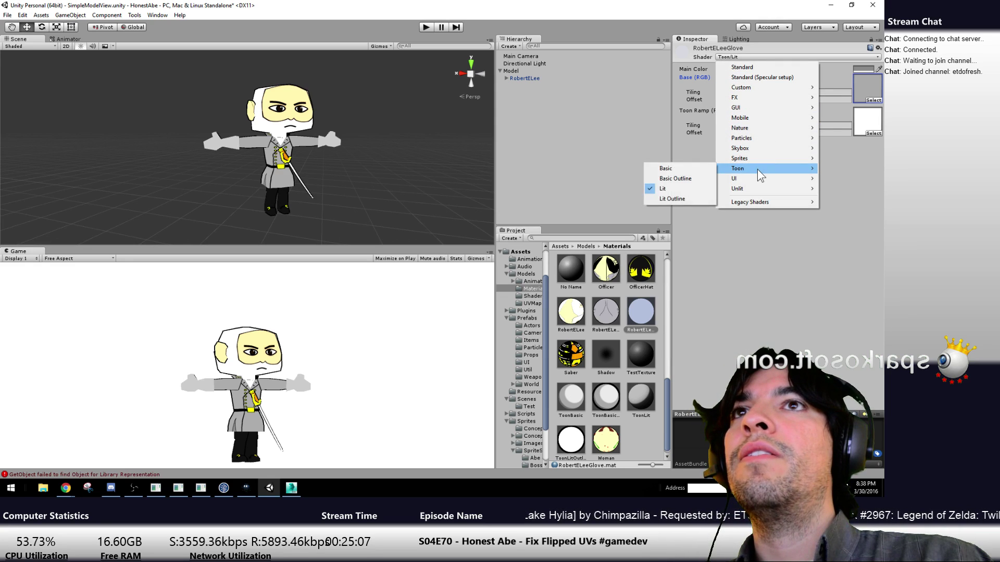
left_click(697, 198)
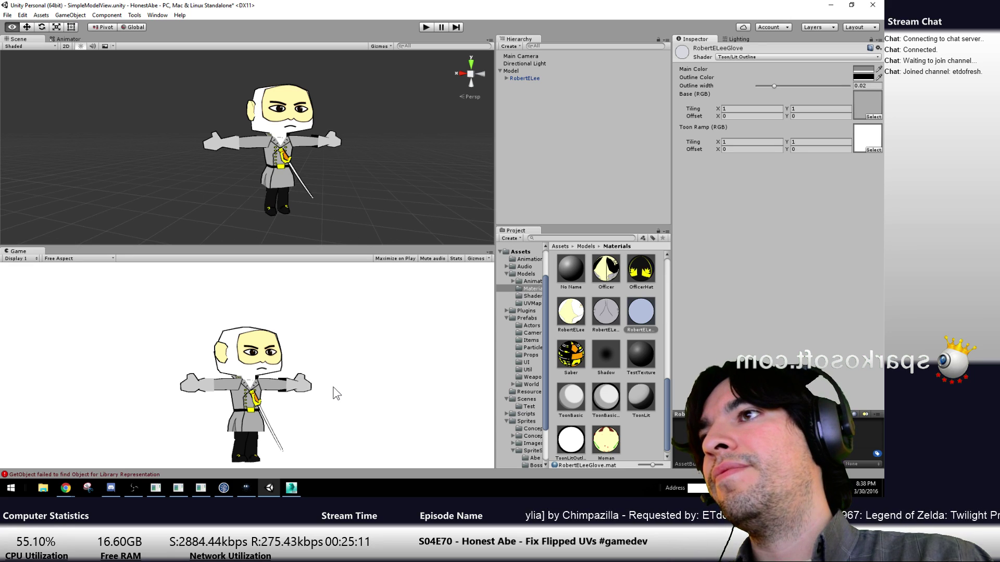
Orbit the Scene view to check the glove from the side, deselect, and return to 3ds Max
mouse_move(359, 164)
left_mouse_down("alt")
mouse_move(126, 163)
mouse_move(395, 146)
mouse_move(345, 136)
mouse_move(338, 172)
mouse_move(335, 157)
mouse_move(341, 167)
left_mouse_up("alt")
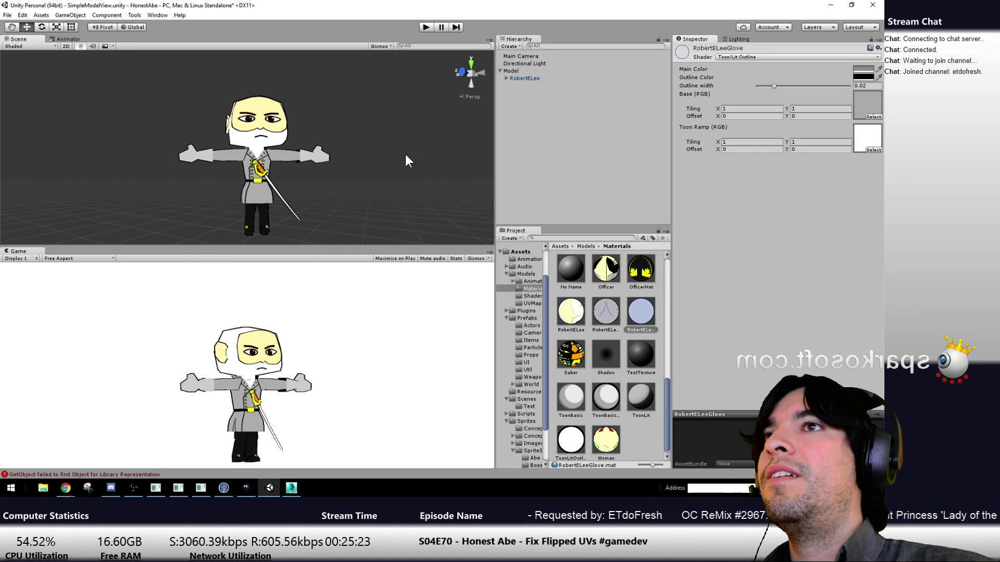
left_click(367, 176)
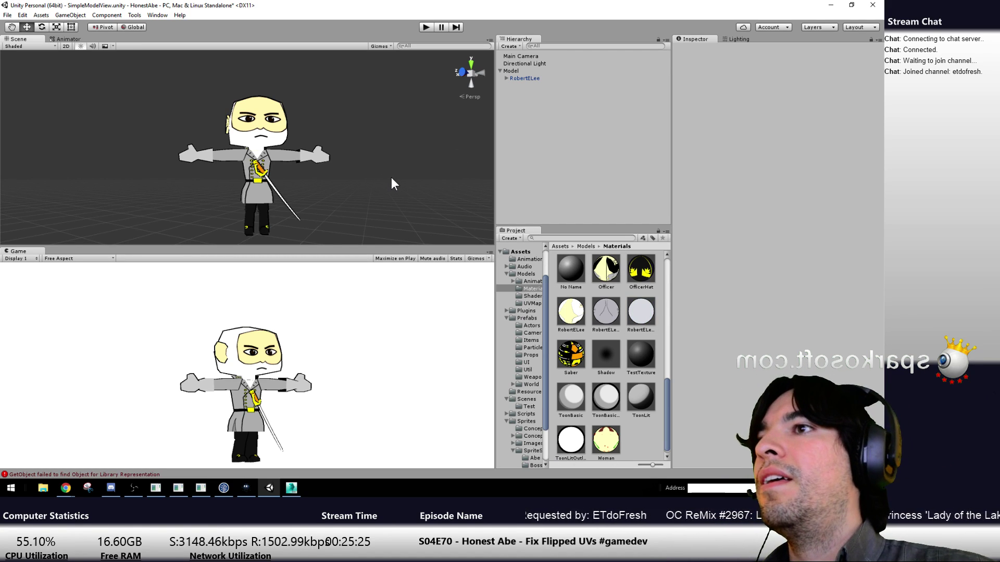
key("alt+Tab")
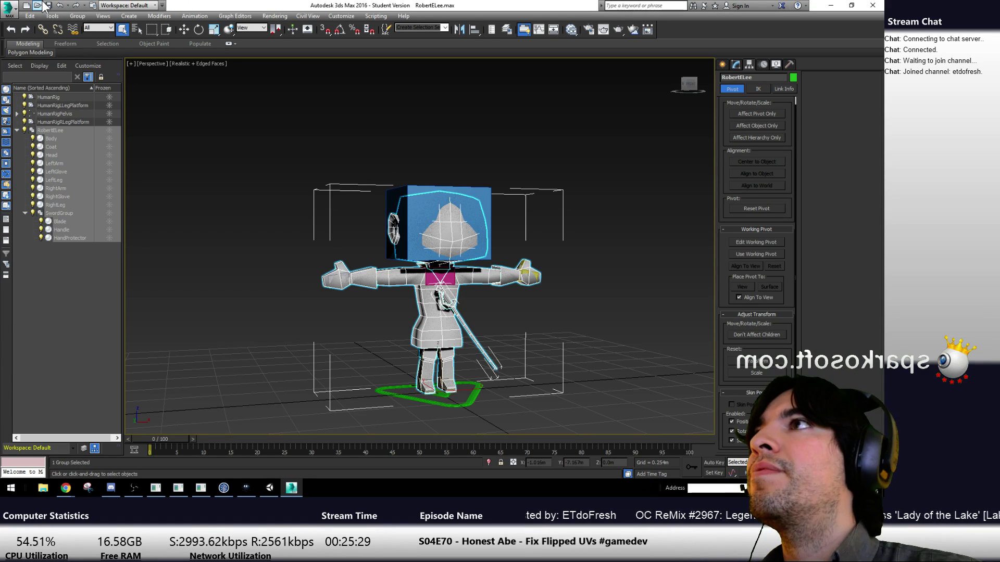
Open Abe.max, discarding changes to the current scene and dismissing the isolation warning
left_click(41, 5)
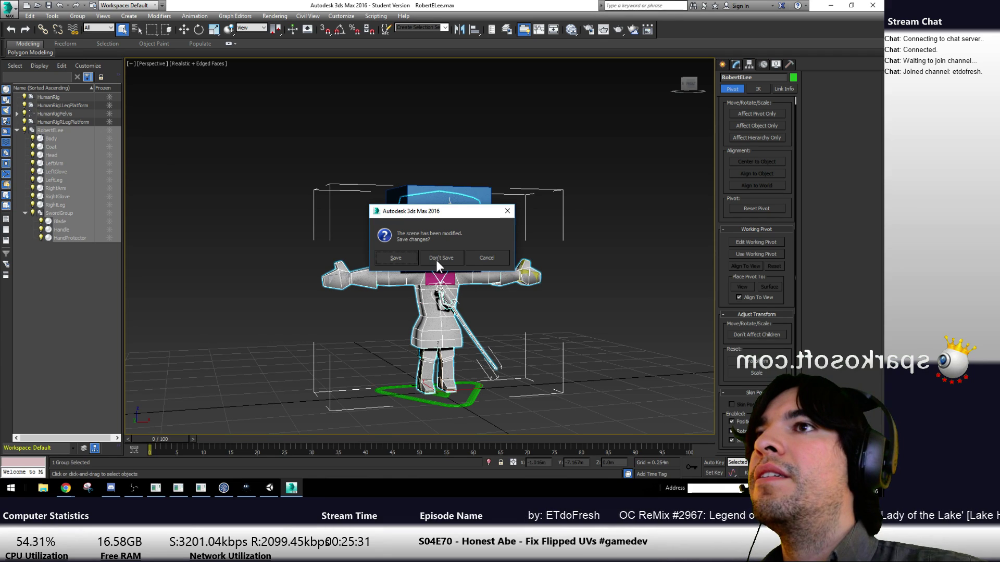
left_click(440, 257)
double_click(72, 62)
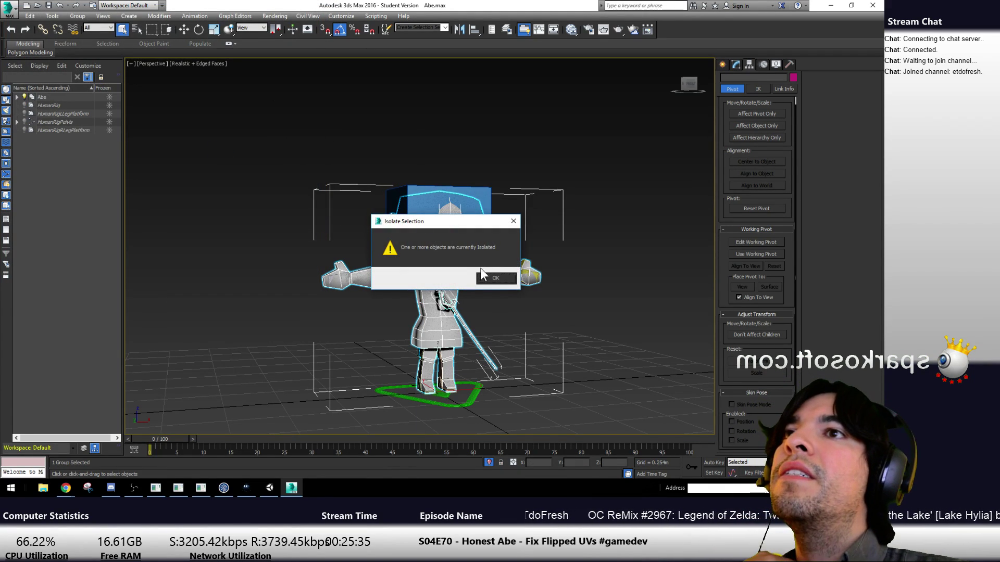
left_click(483, 277)
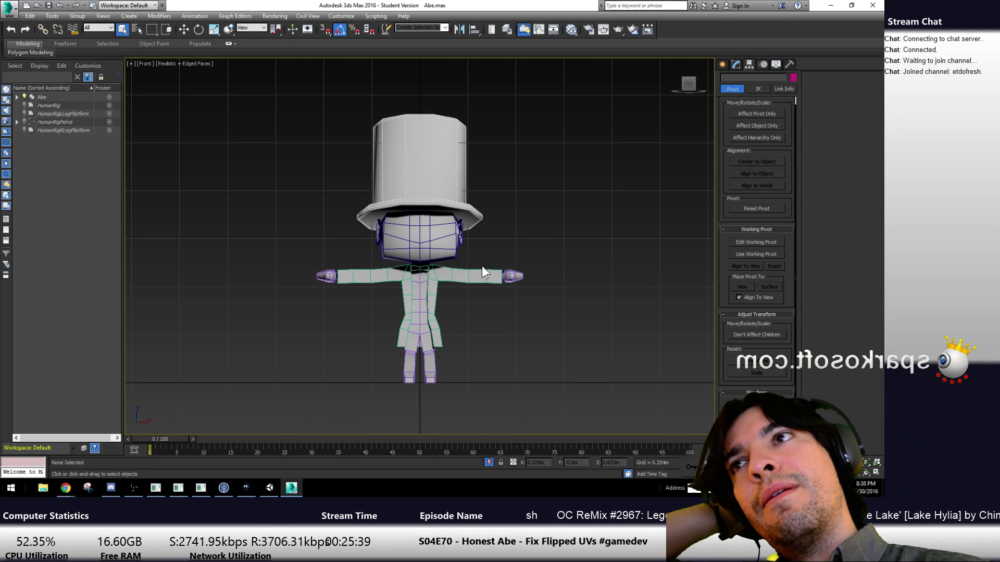
Select the Abe group and close it with Group > Close
left_click(482, 270)
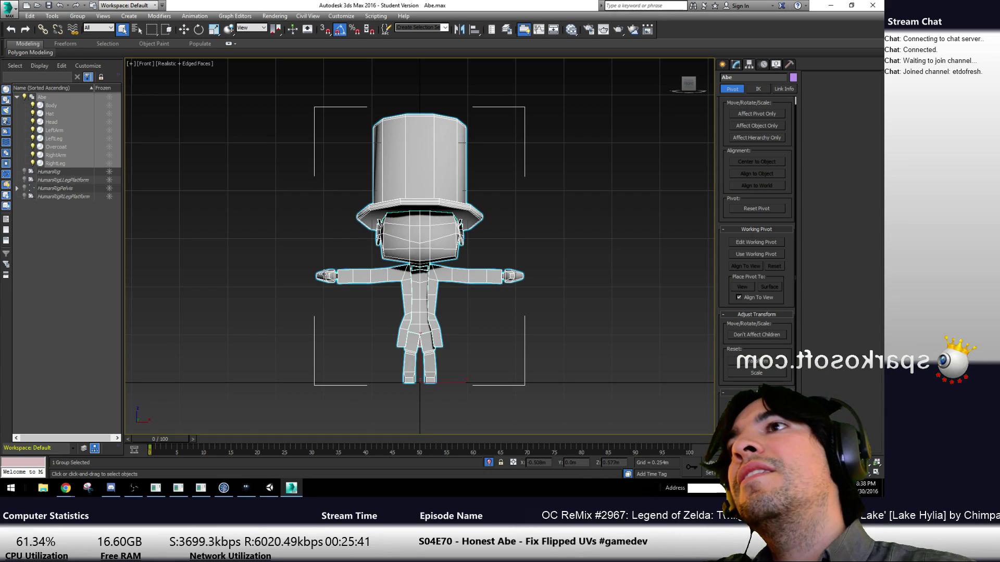
scroll(271, 290, "up", 6)
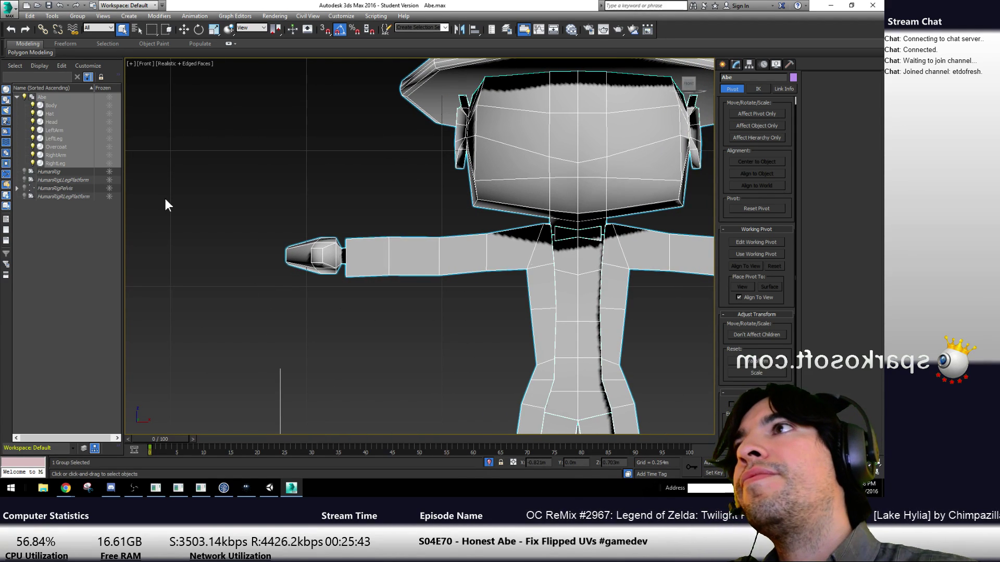
left_click(77, 16)
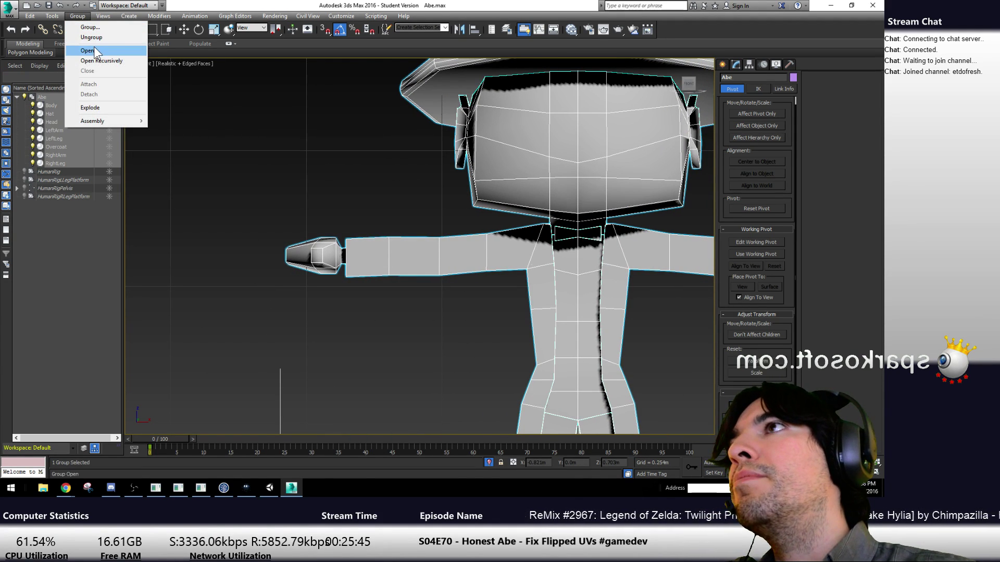
left_click(94, 46)
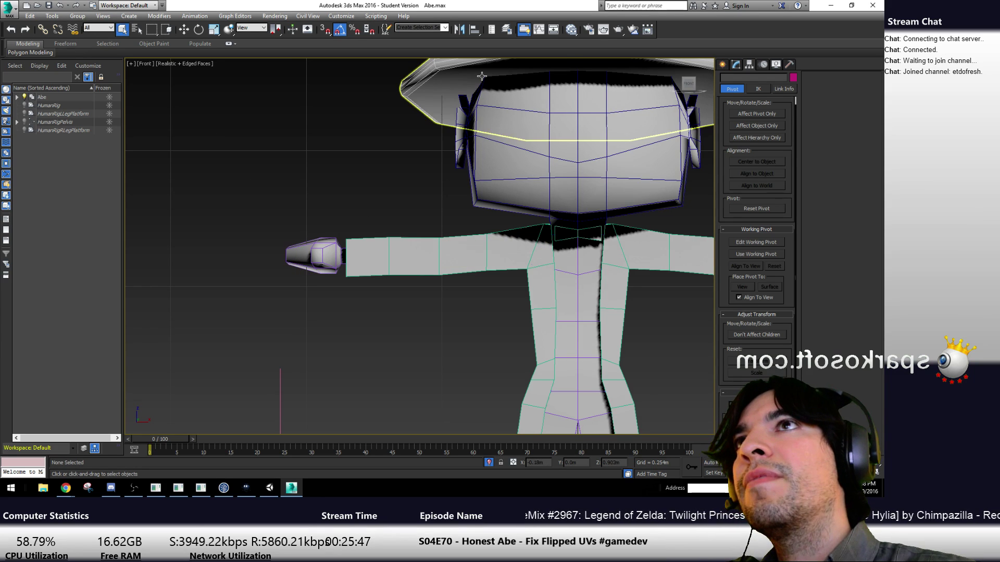
Render a production preview of the front view, close it, and switch to Unity
left_click(616, 28)
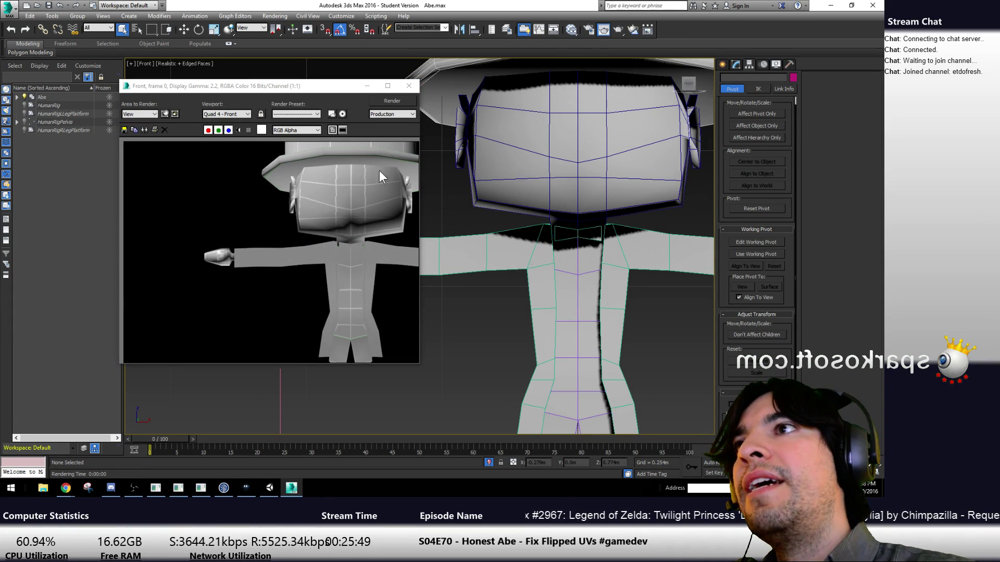
left_click(408, 85)
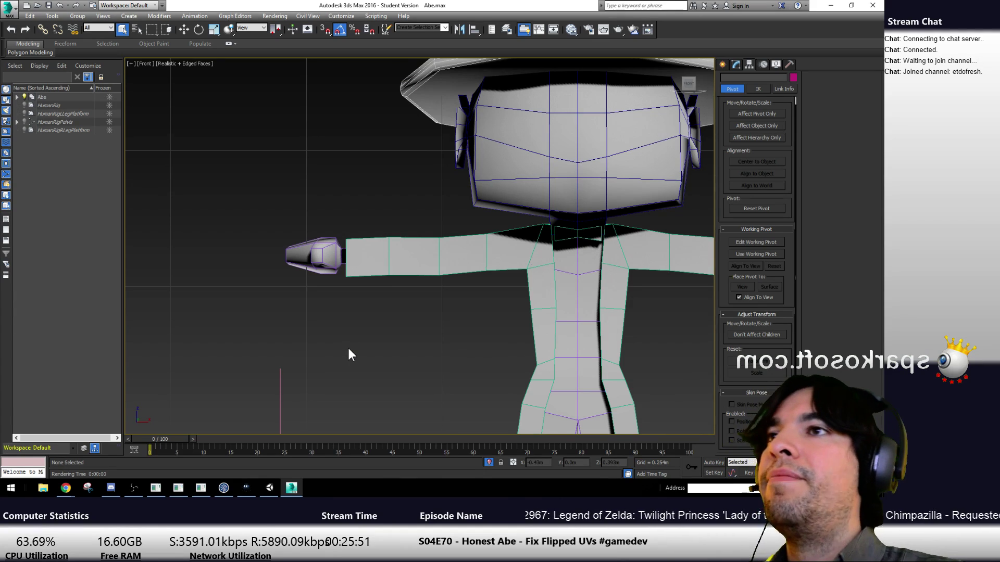
key("alt+Tab")
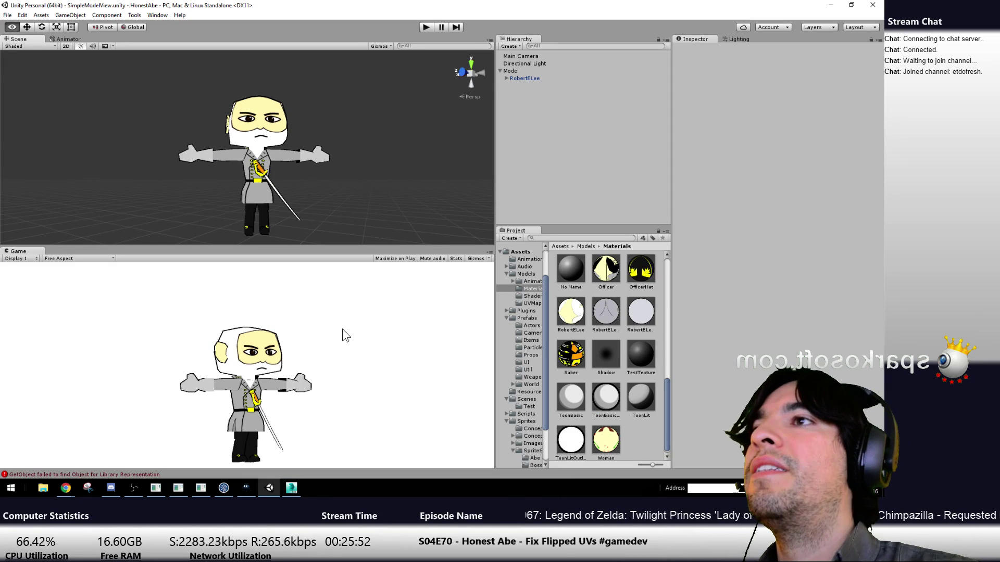
Replace RobertELee with the Abe model under Model, then select Abe's right arm in 3ds Max
left_click(510, 78)
key("Delete")
left_click(525, 273)
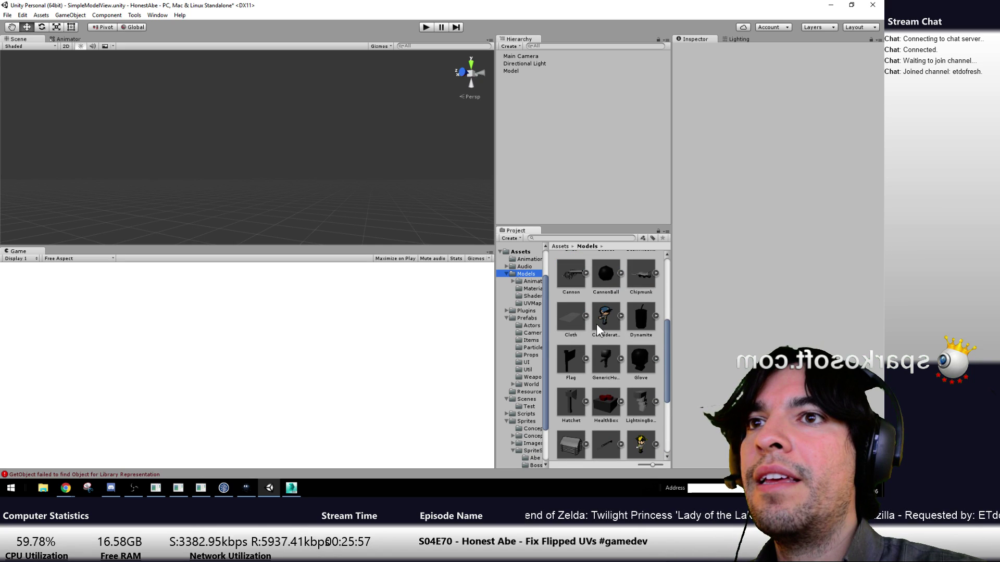
scroll(596, 324, "up", 5)
left_click(607, 284)
left_click_drag(607, 284, 513, 77)
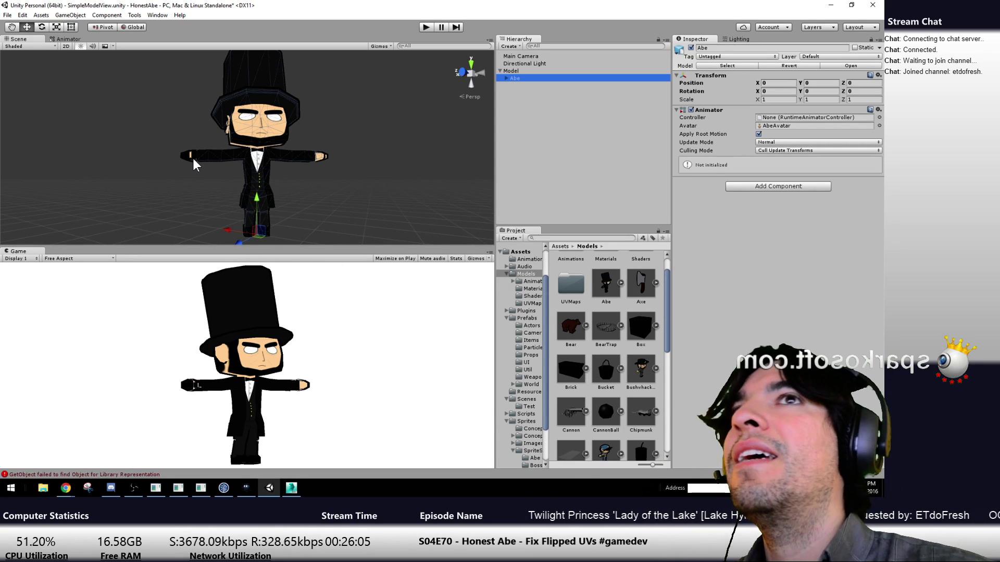
key("alt+Tab")
left_click(313, 262)
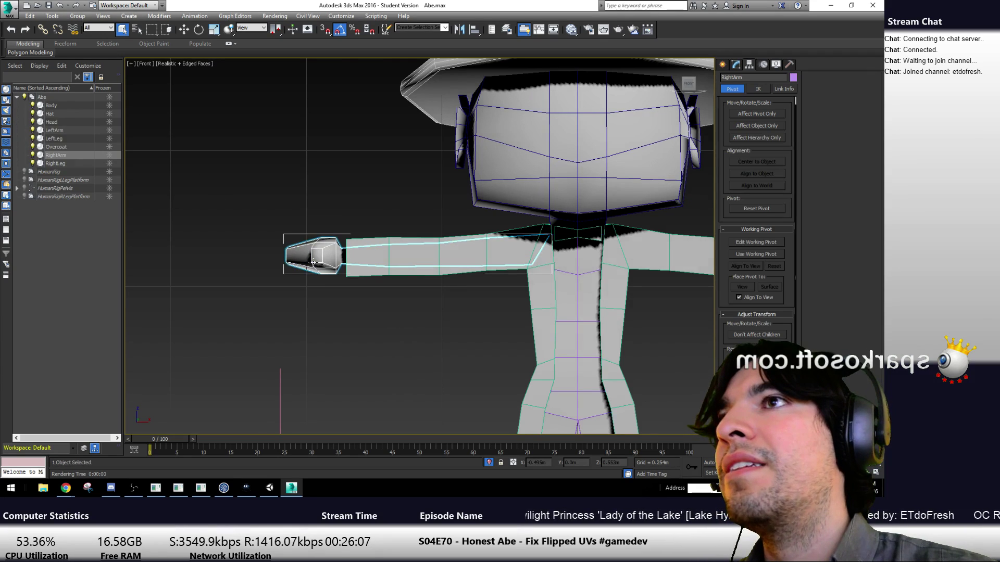
Apply Reset XForm to the right arm, then remove that XForm modifier again
left_click(788, 63)
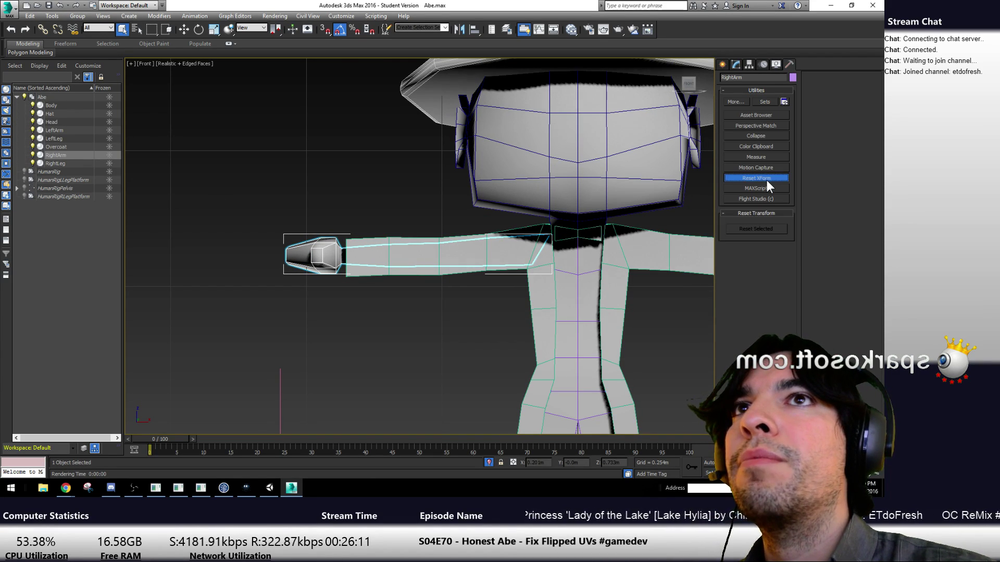
left_click(752, 229)
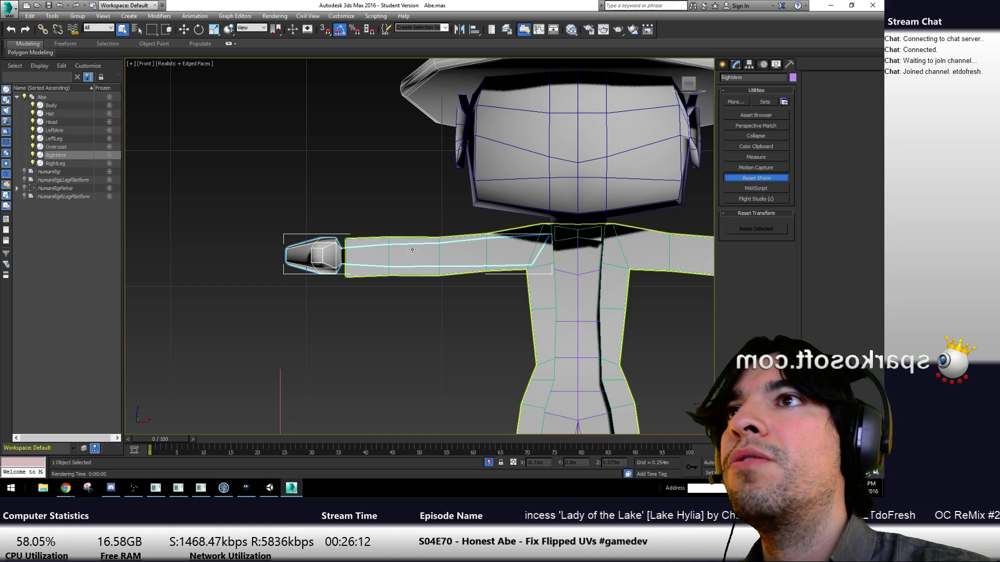
left_click(735, 64)
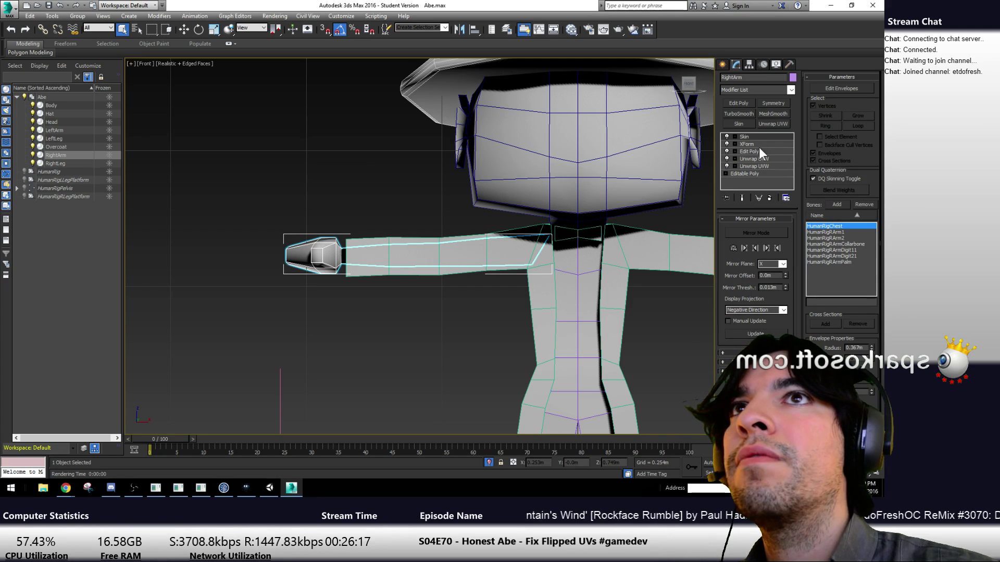
left_click(762, 144)
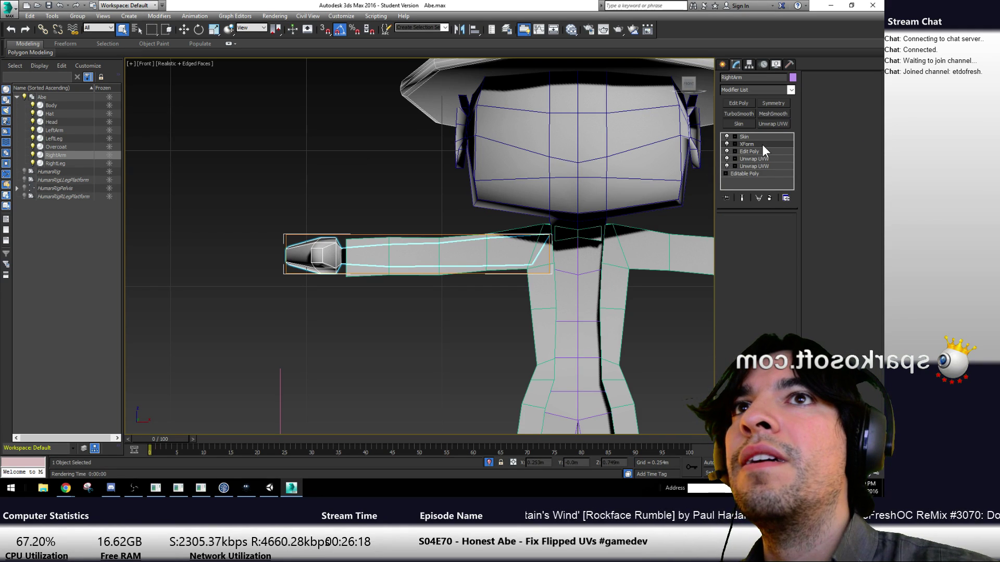
left_click(768, 198)
left_click(788, 64)
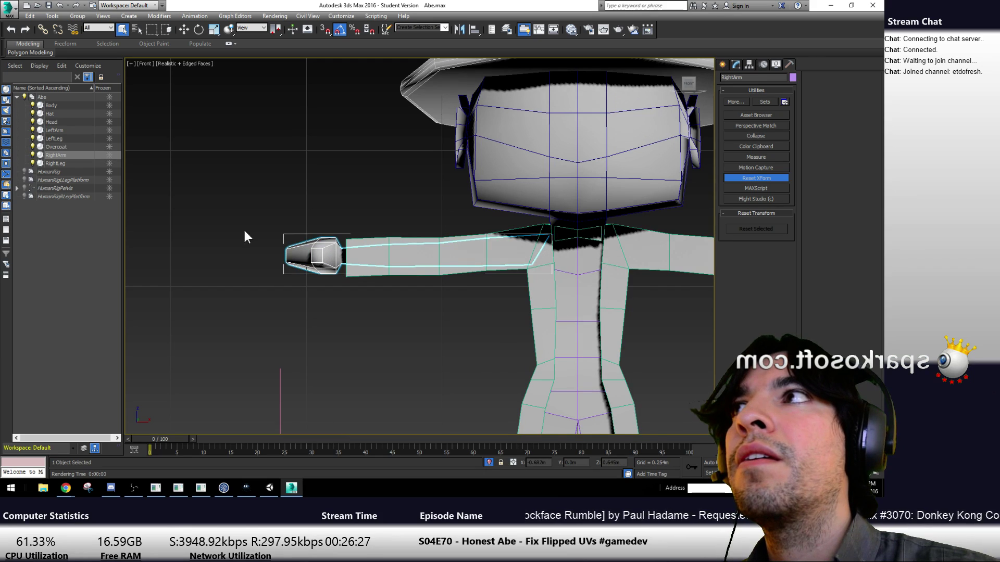
Ungroup Abe, select the right arm, and apply Reset XForm to it
left_click(78, 15)
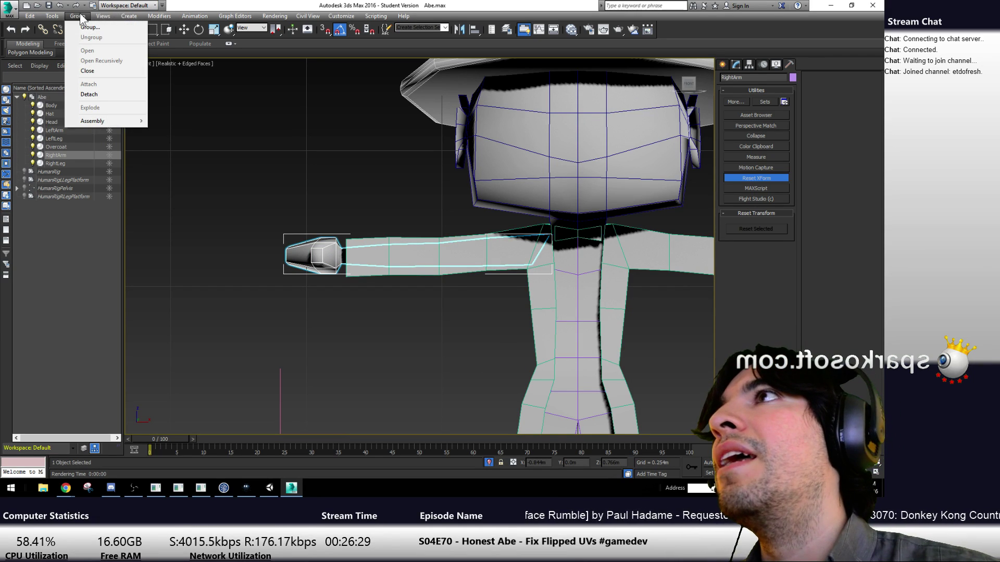
left_click(88, 71)
left_click(75, 15)
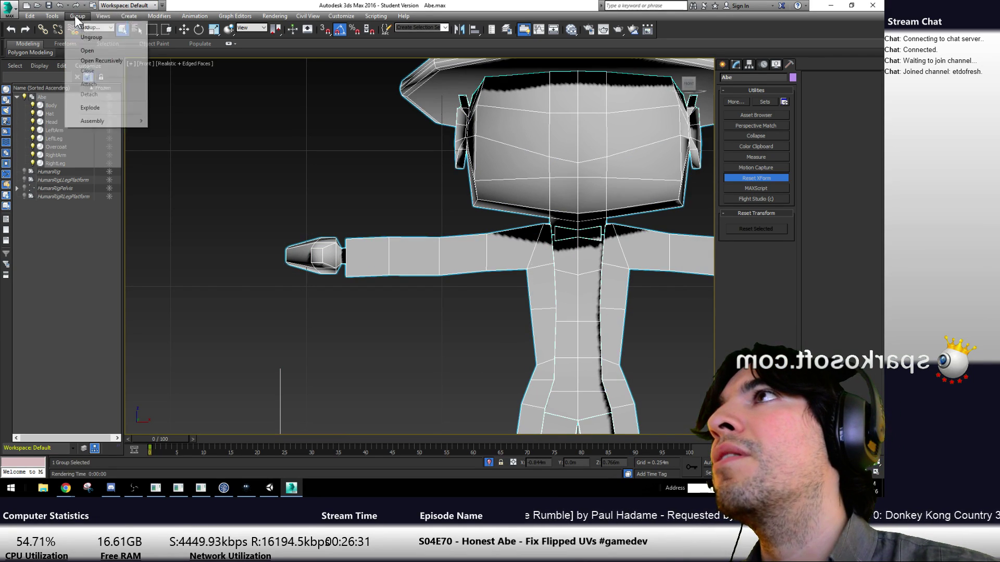
left_click(96, 37)
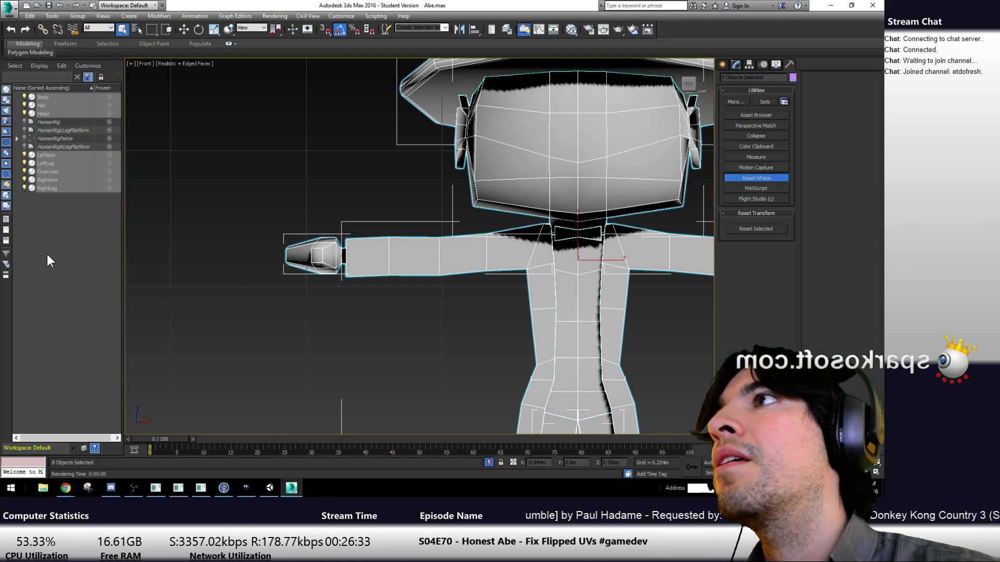
left_click(299, 260)
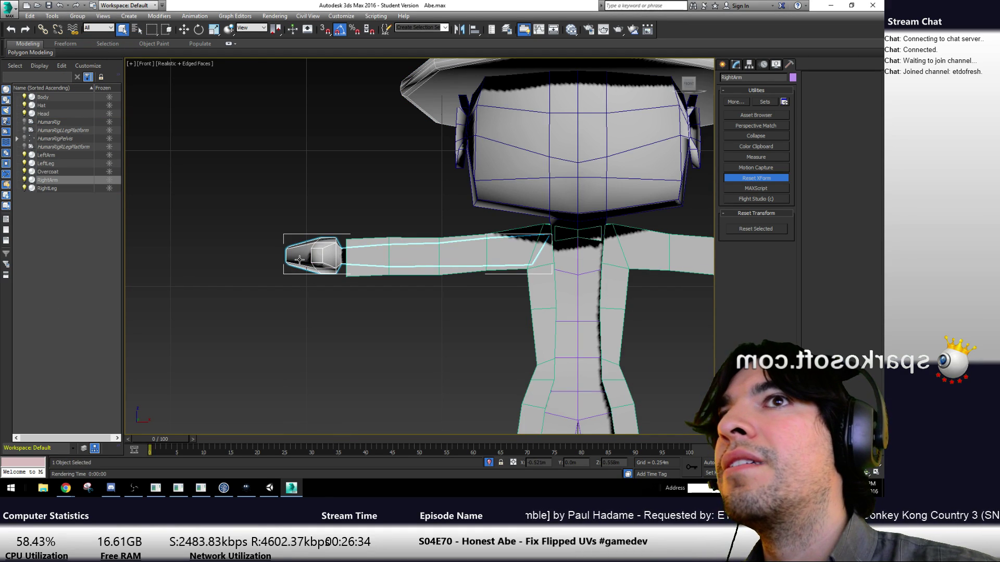
left_click(748, 229)
Move XForm below Skin in the right arm's stack and delete the Skin modifier
left_click(736, 65)
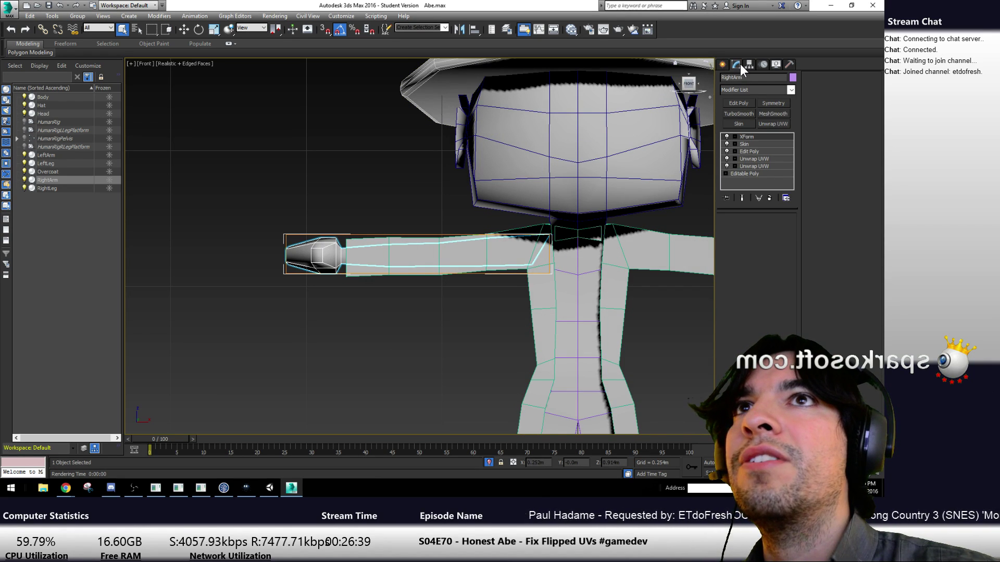
left_click_drag(758, 137, 760, 148)
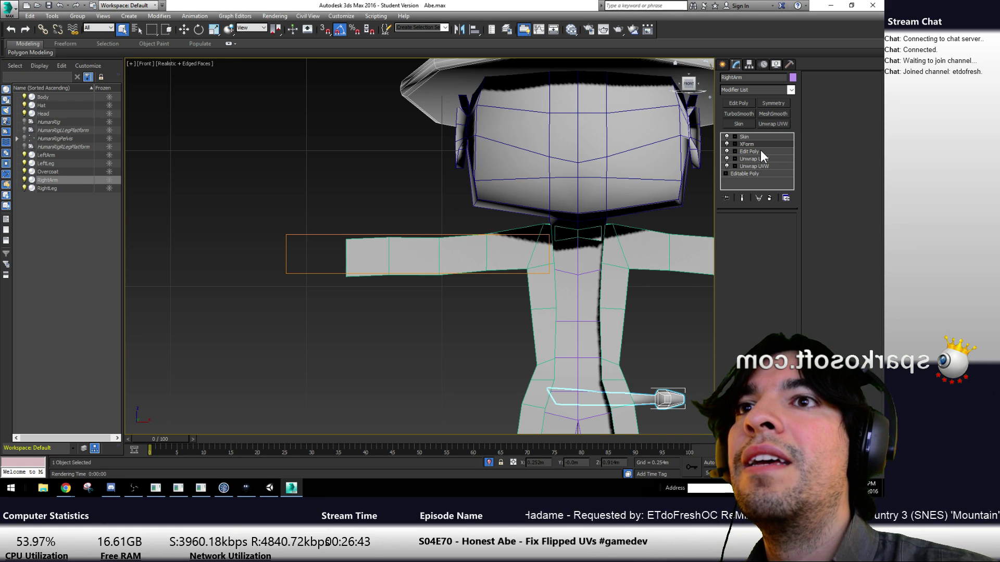
left_click(752, 138)
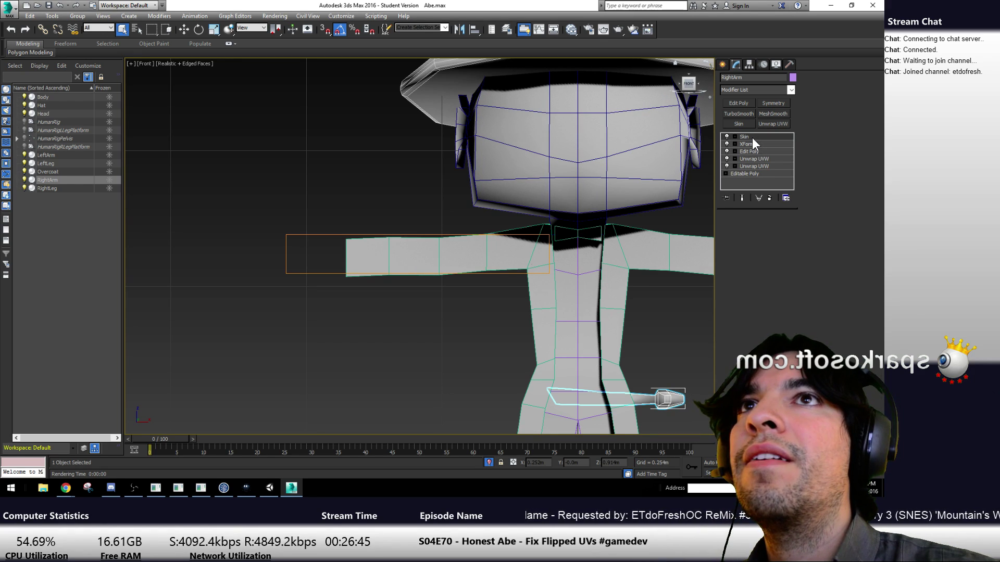
left_click(768, 198)
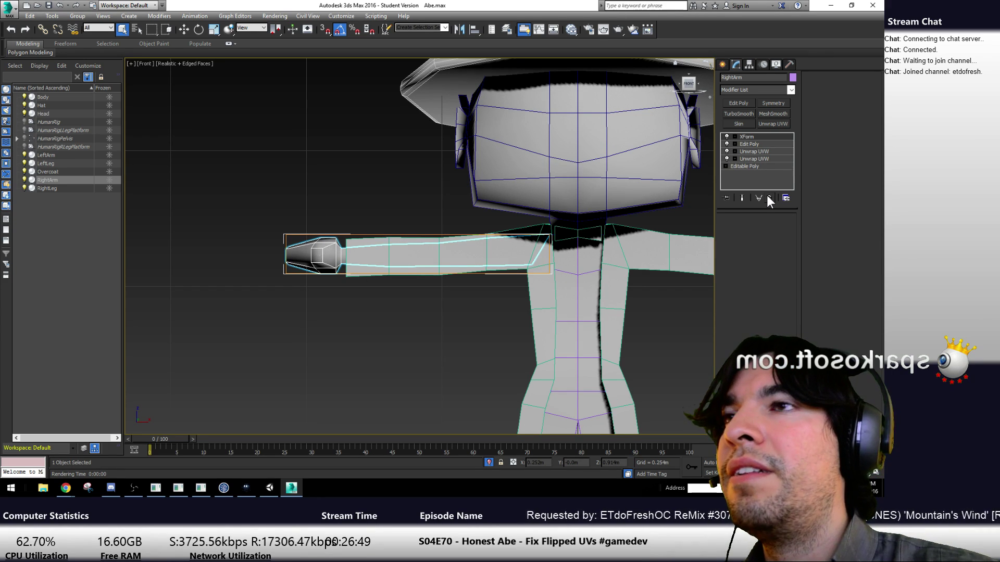
Inspect the arm's UVs in the UV editor, then delete the lower Unwrap UVW modifier
left_click(751, 151)
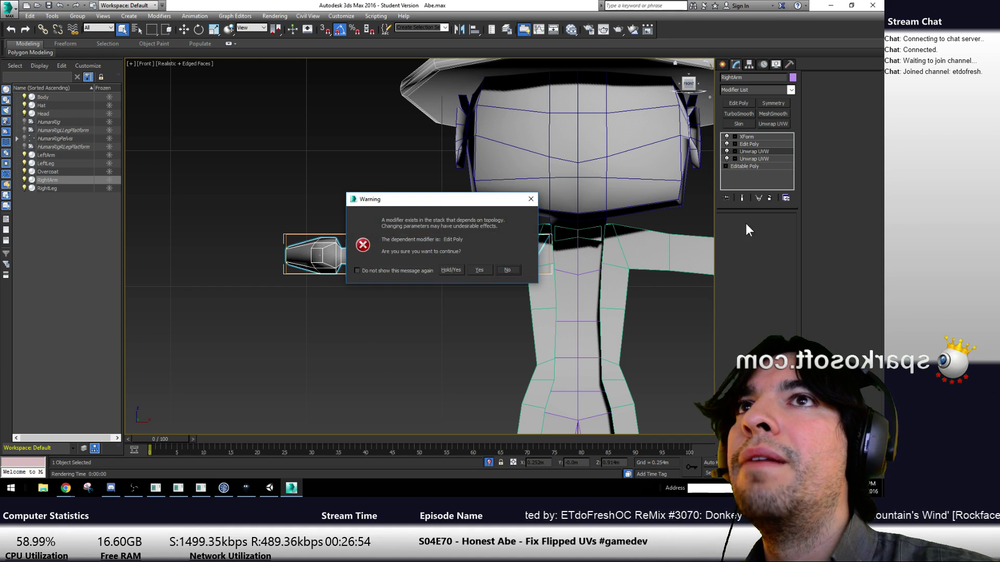
left_click(475, 270)
scroll(634, 292, "down", 5)
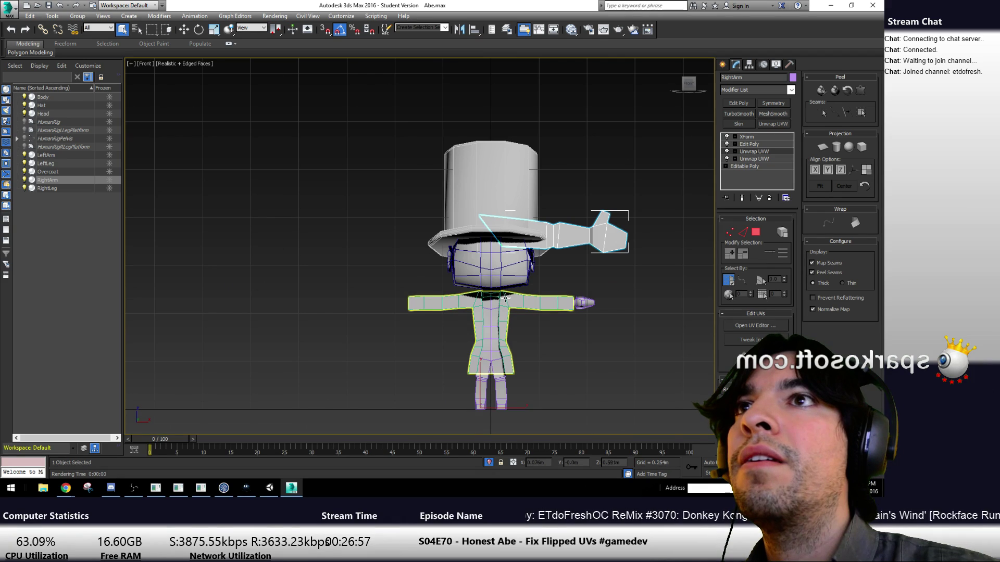
scroll(565, 301, "up", 2)
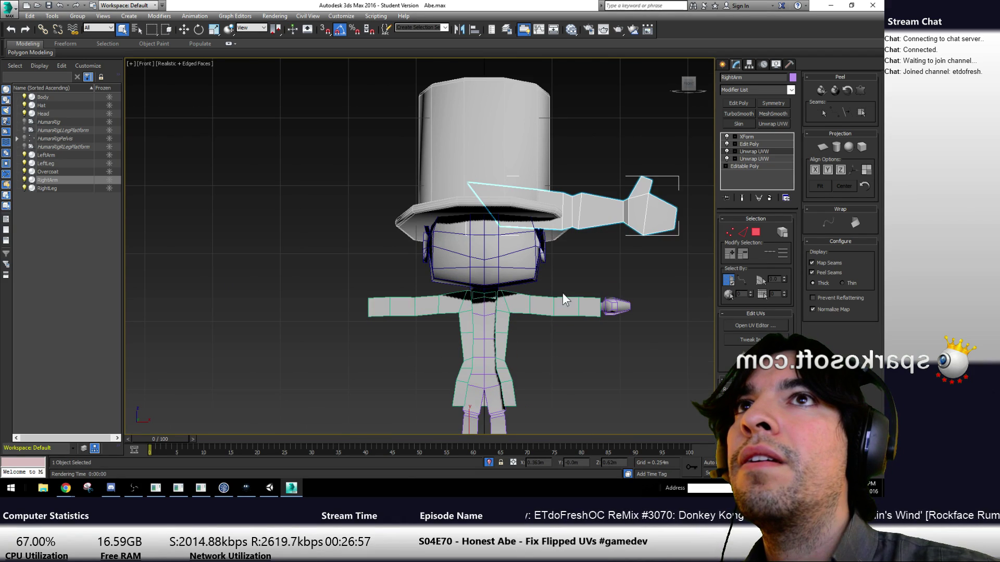
left_click(758, 325)
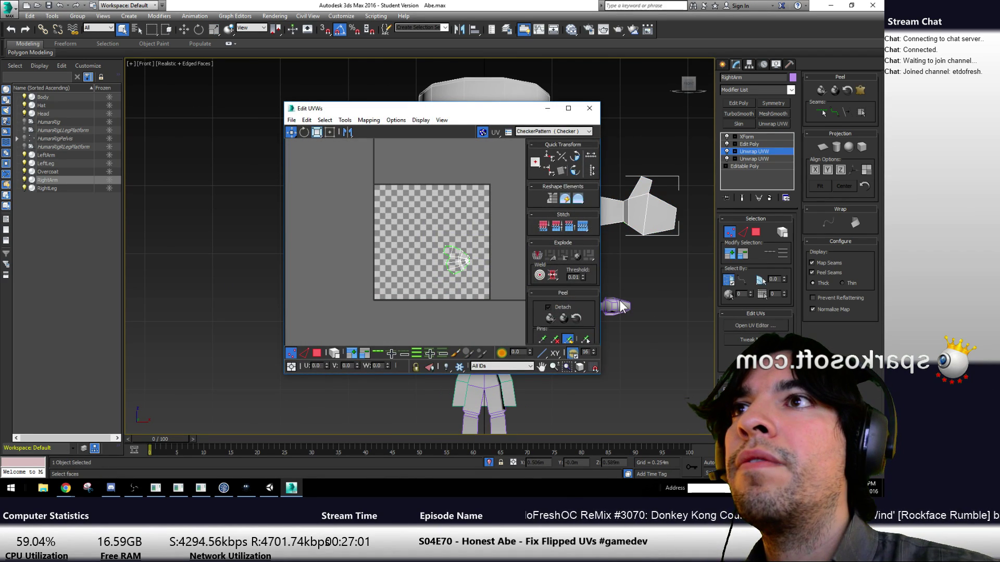
left_click(589, 108)
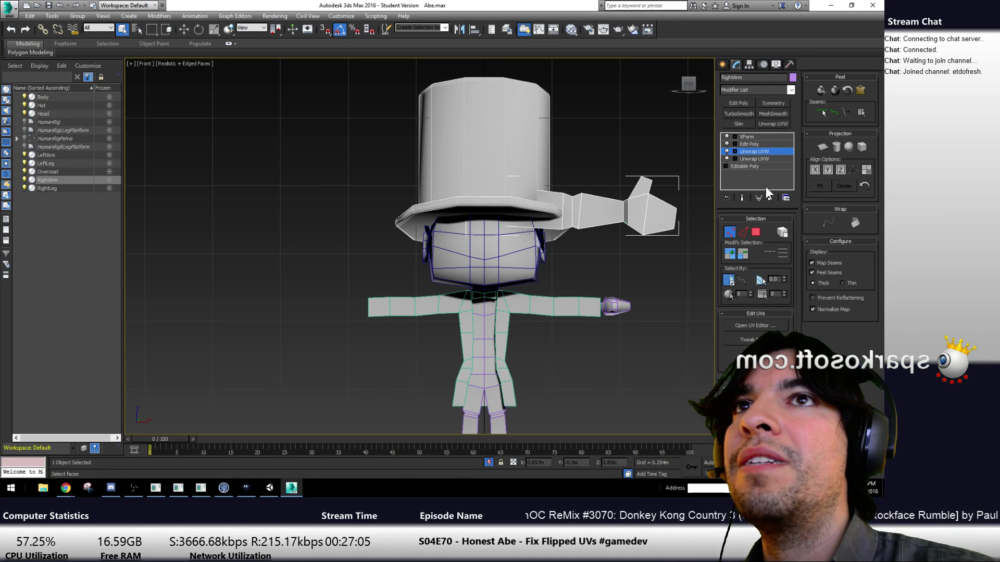
left_click(755, 158)
key("Escape")
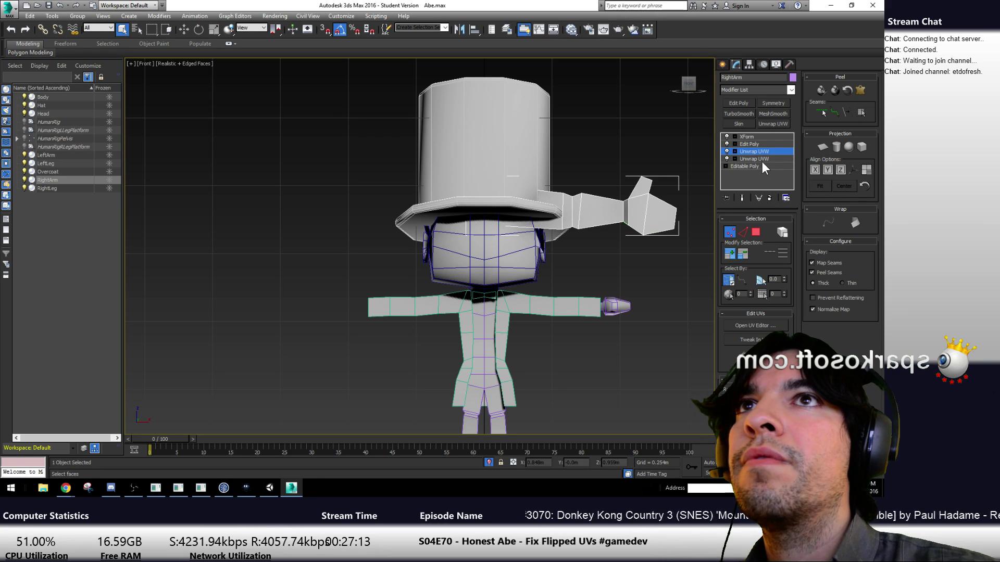
left_click(768, 198)
Remove the right arm's last Unwrap UVW, then select the left arm and view its UVs
left_click(768, 197)
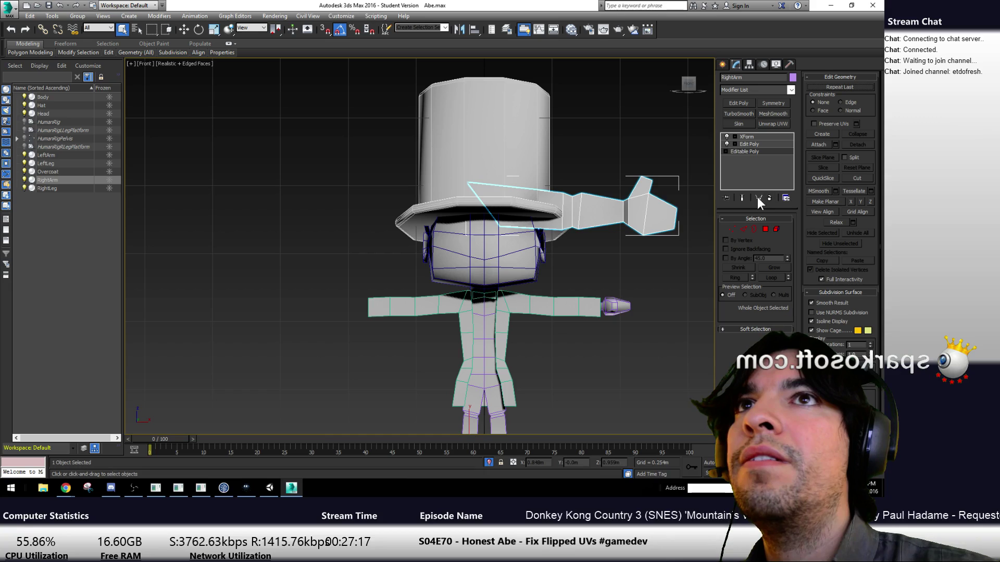
left_click(640, 307)
left_click(622, 306)
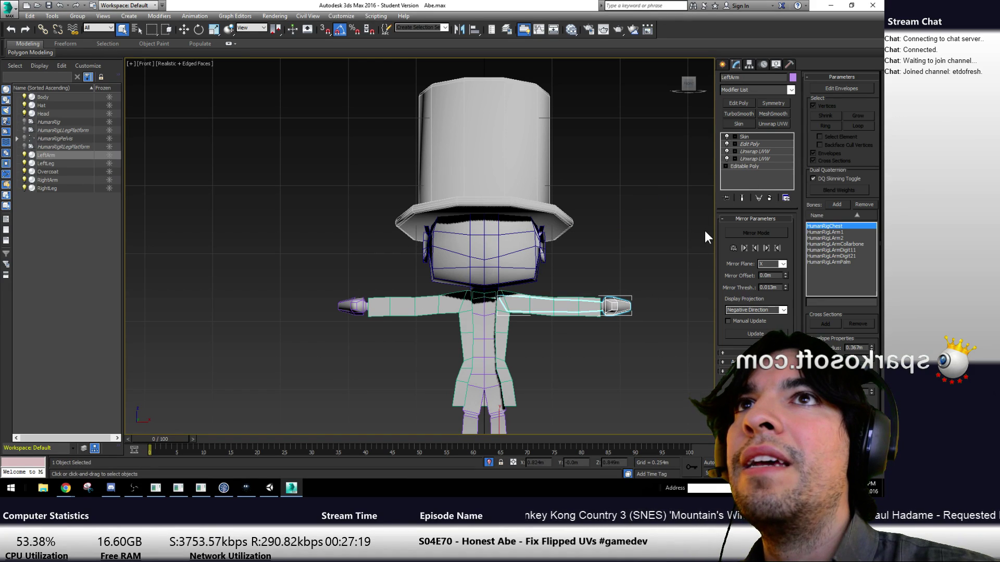
left_click(760, 159)
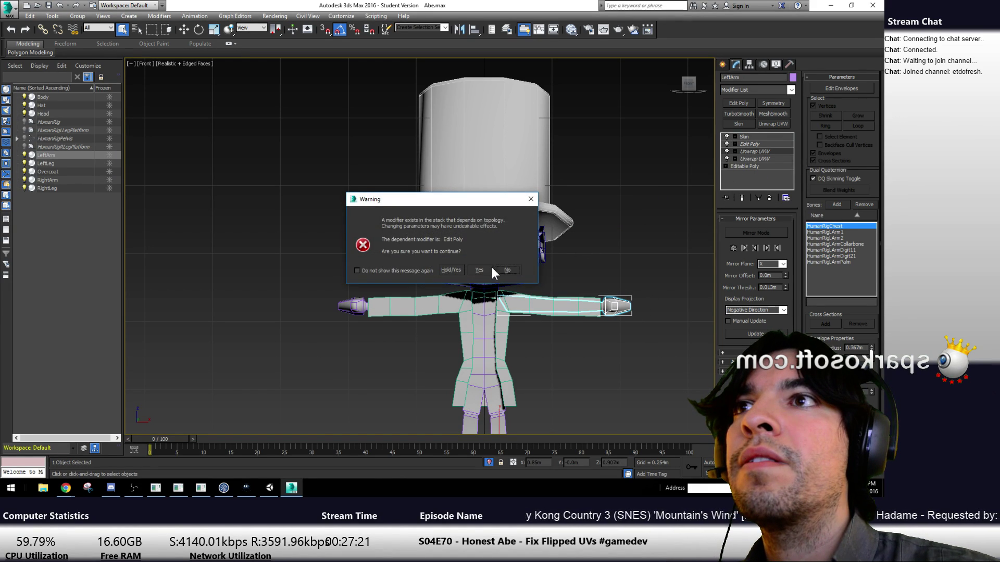
left_click(497, 270)
left_click(753, 326)
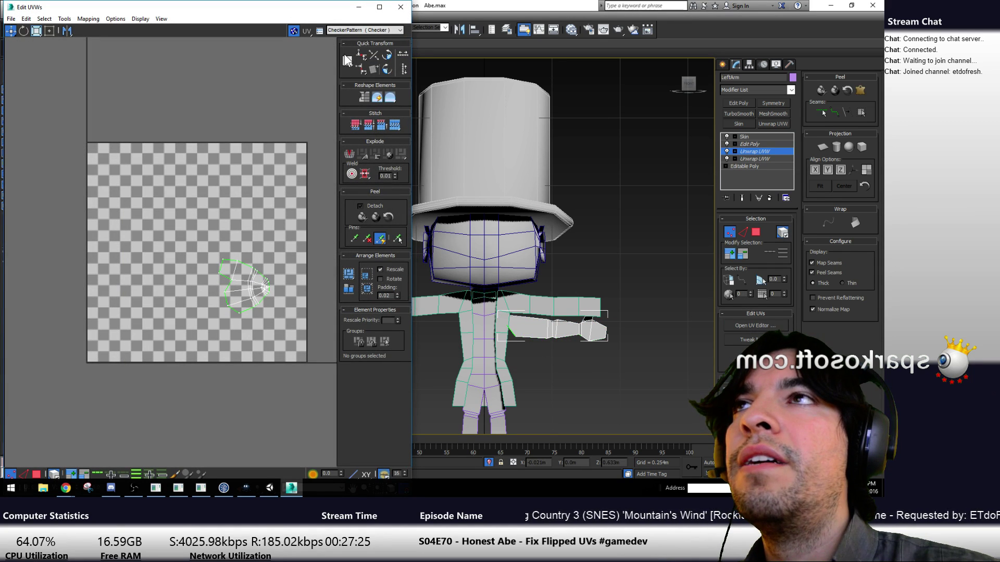
left_click(401, 7)
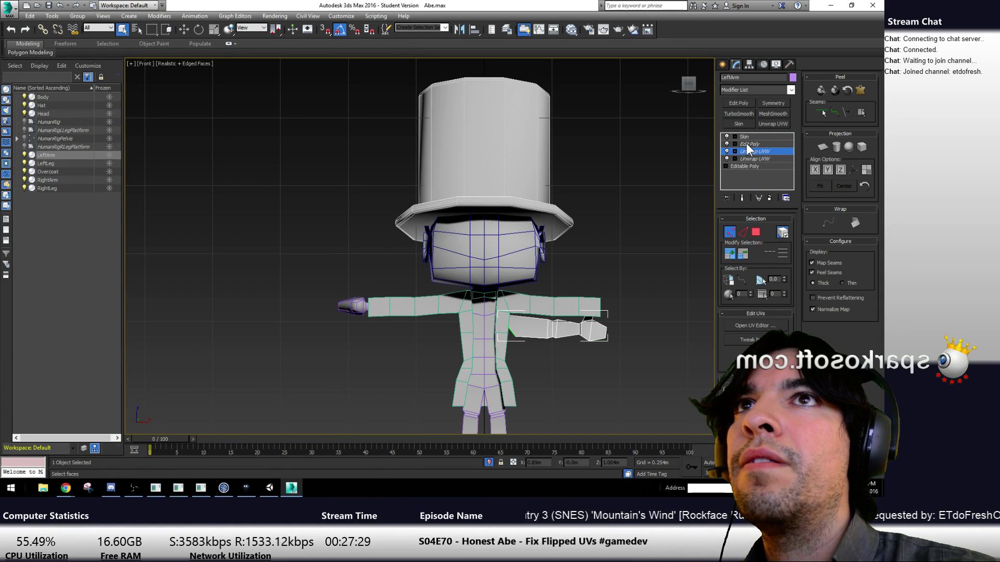
Turn on Edit Seams, orbit around the left arm, and select its Skin modifier
left_click(822, 113)
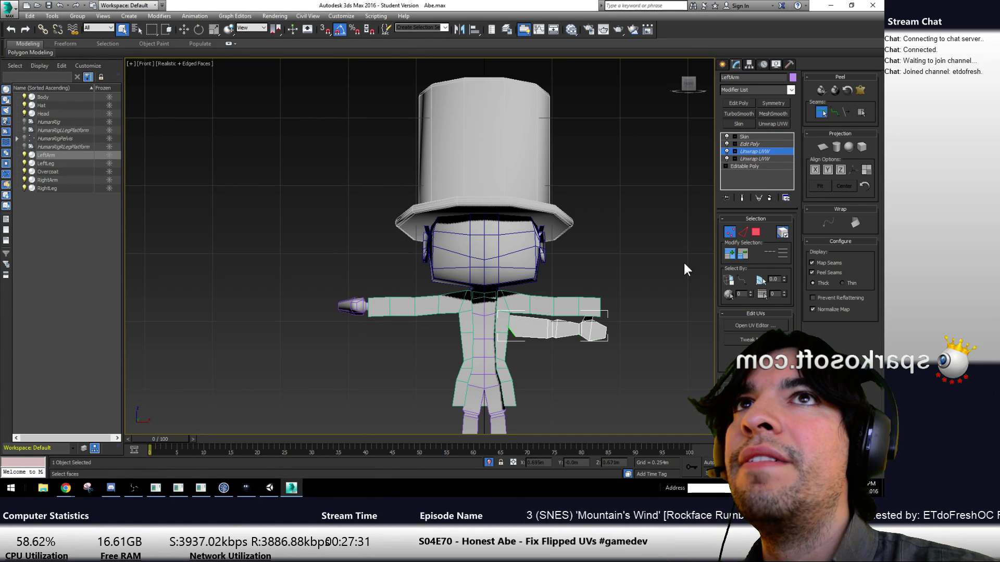
middle_click_drag(630, 333, 532, 335, "alt")
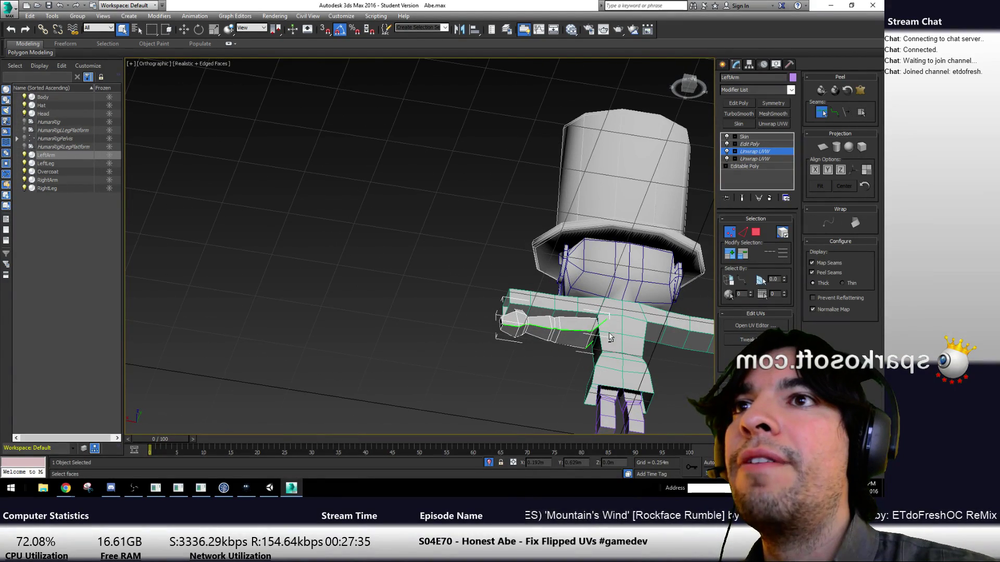
middle_click_drag(610, 337, 572, 336, "alt")
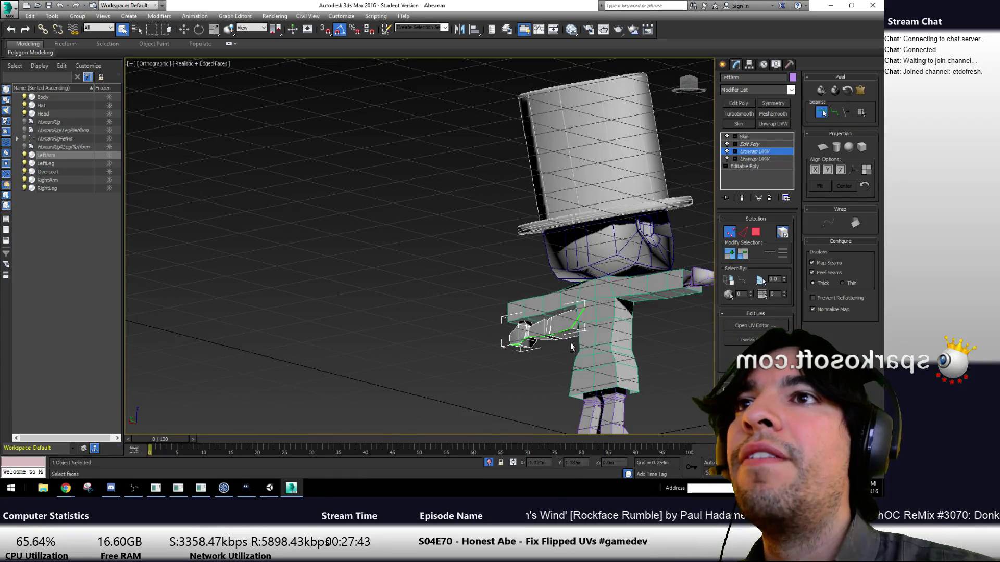
middle_click_drag(483, 347, 519, 333, "alt")
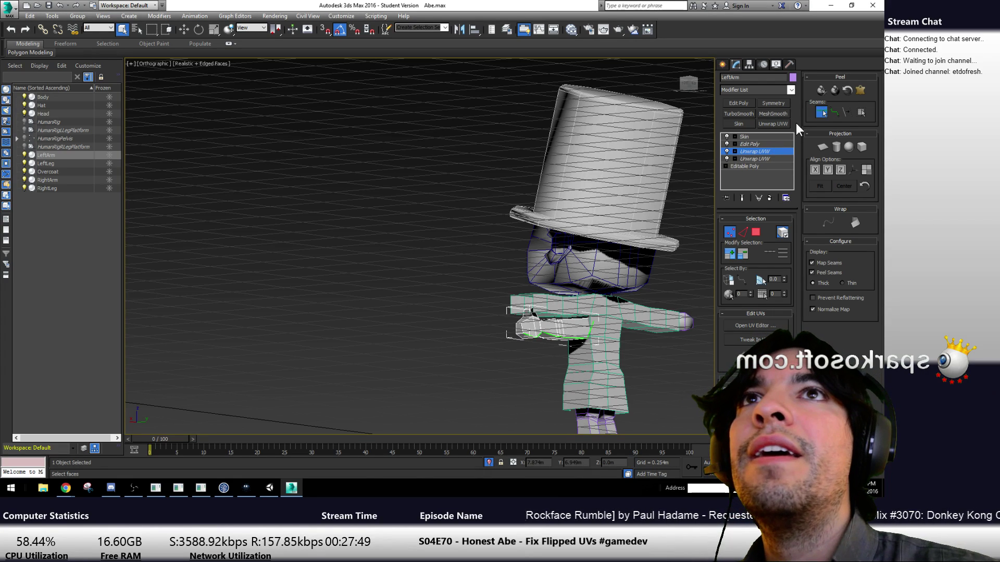
left_click(744, 137)
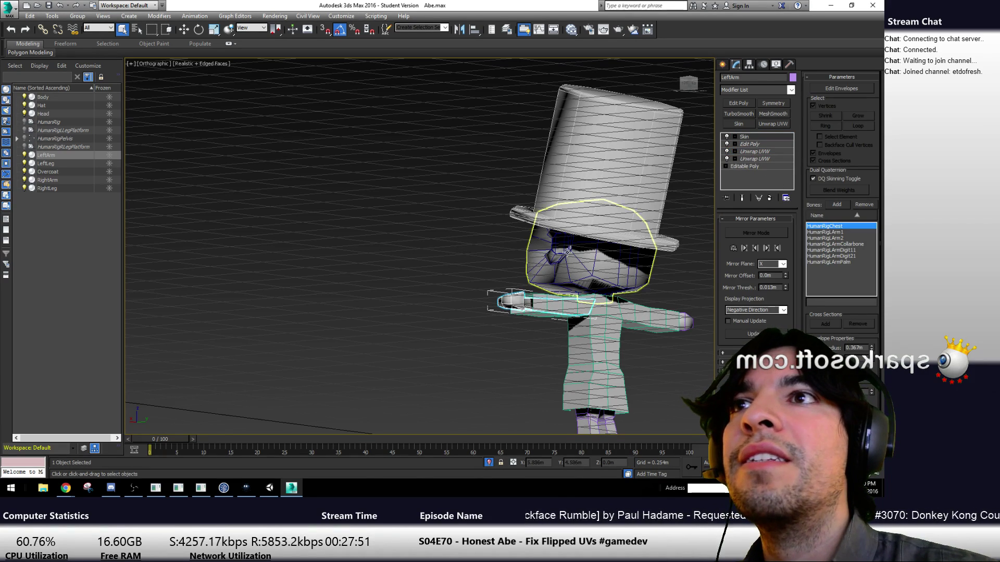
middle_click_drag(359, 289, 426, 315, "alt")
Add an Edit Poly modifier to RightArm, removing the temporary Unwrap UVW
left_click(411, 318)
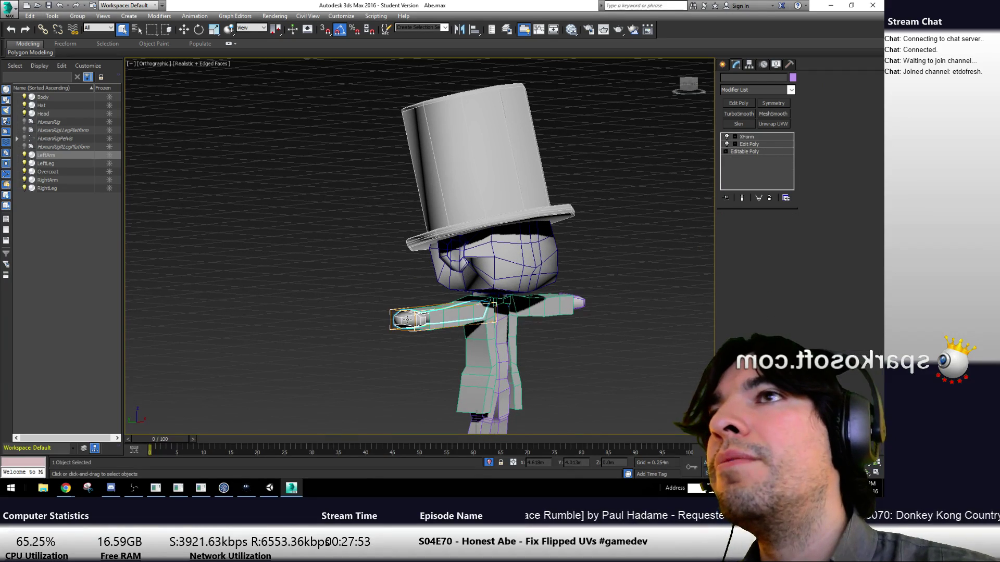
left_click(772, 124)
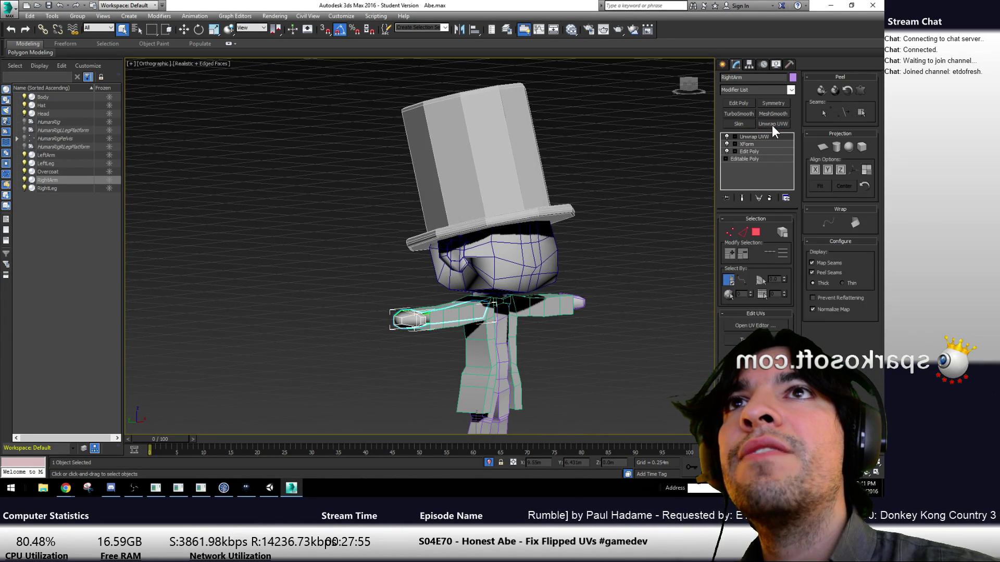
left_click(743, 150)
left_click(530, 201)
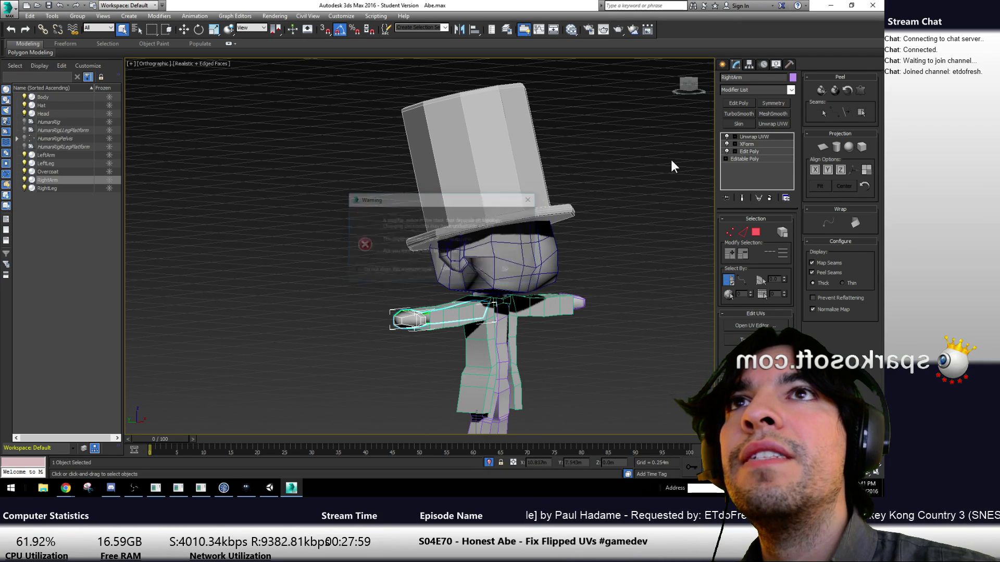
left_click(749, 103)
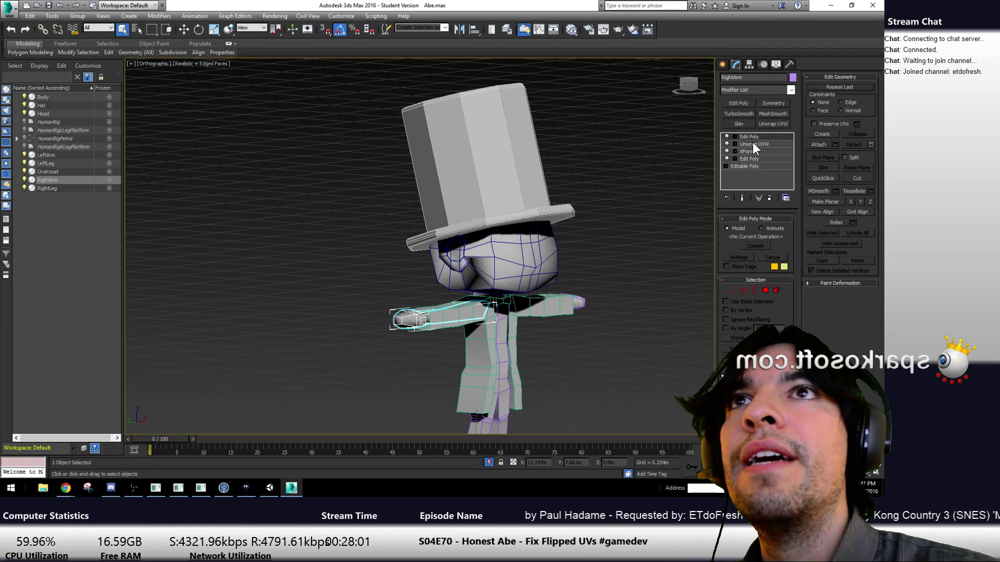
left_click_drag(755, 144, 754, 137)
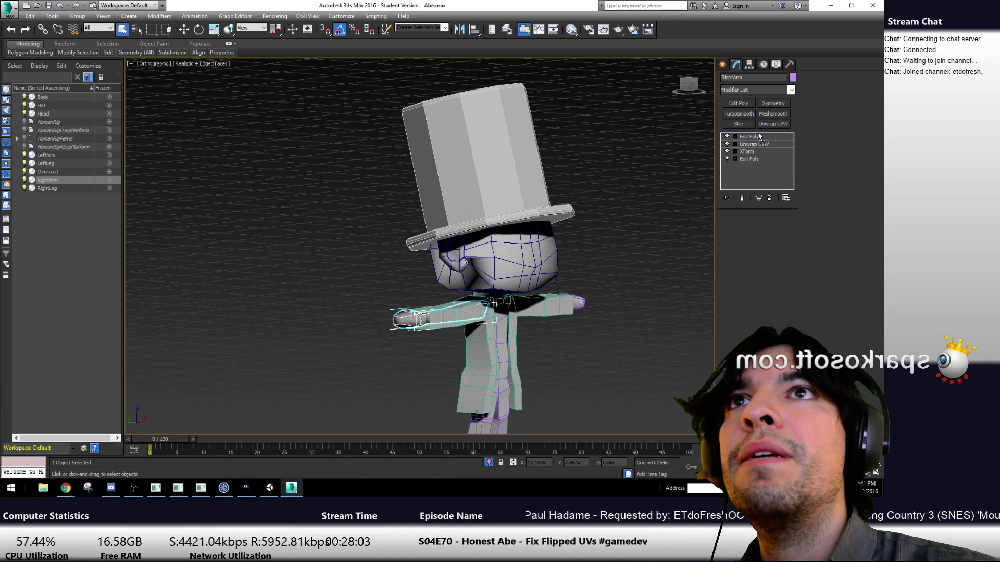
left_click(481, 270)
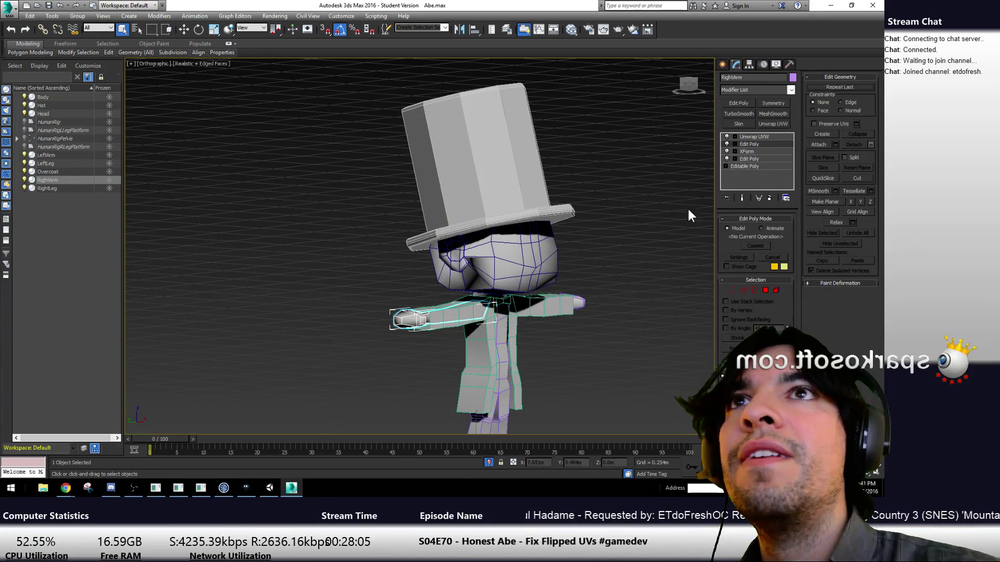
left_click(769, 198)
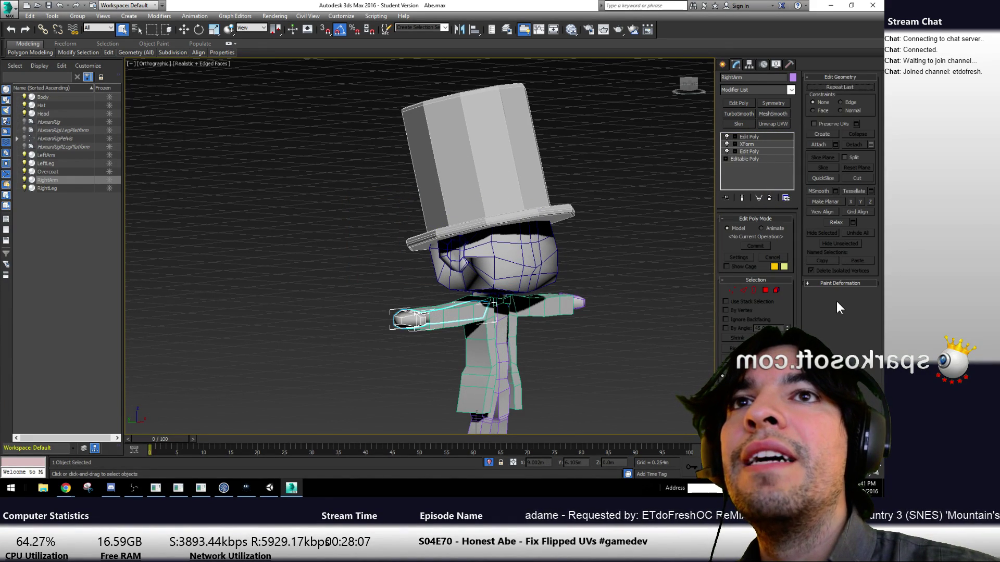
Select one upper-arm face in Polygon mode, hide the Overcoat, and zoom to the face
left_click(765, 289)
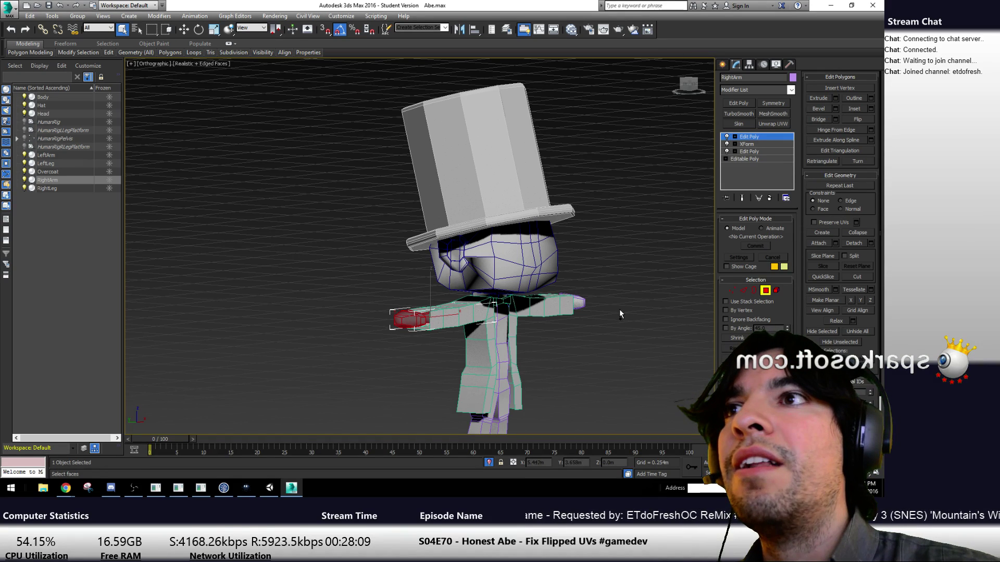
middle_click_drag(427, 374, 529, 375, "alt")
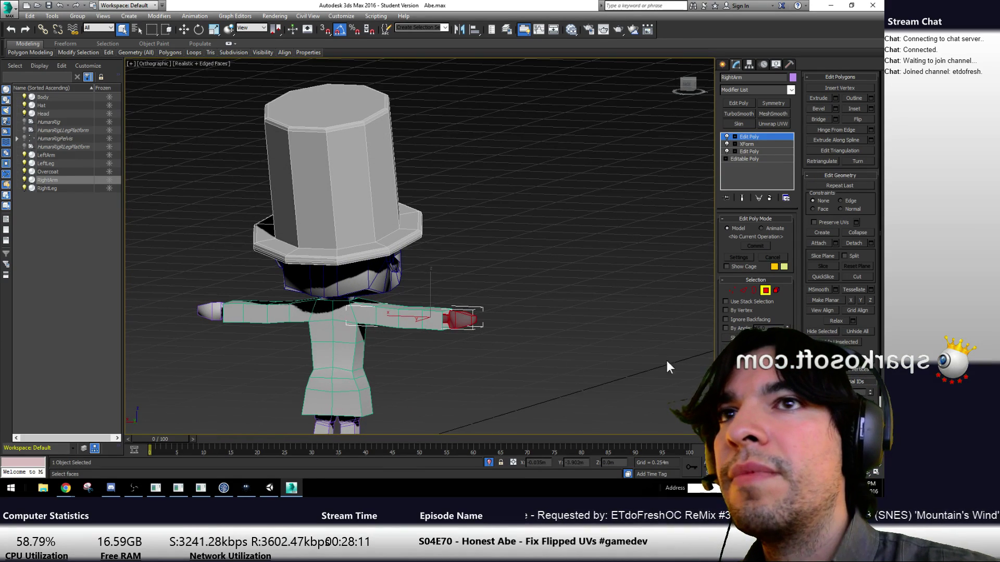
left_click(572, 312)
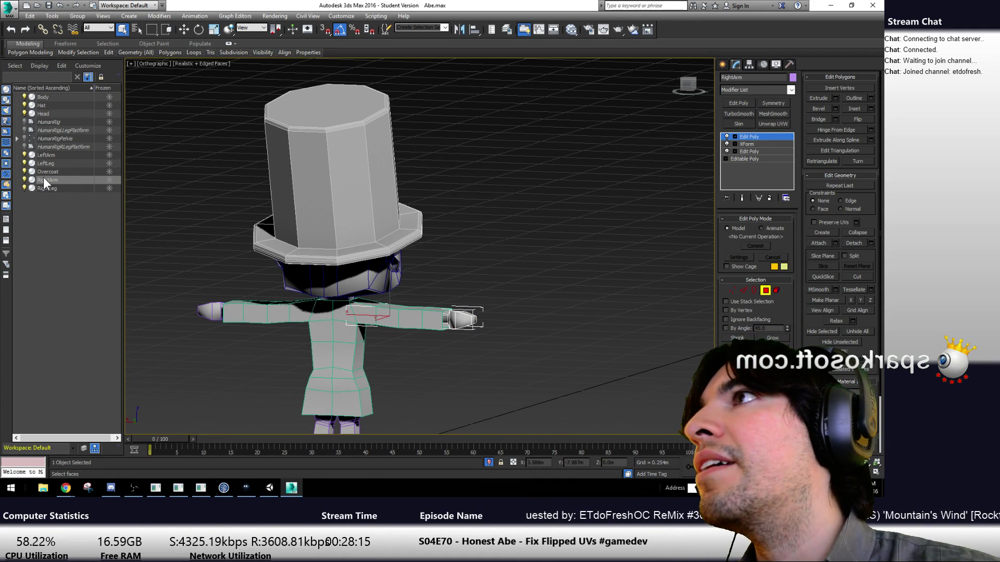
left_click(25, 171)
key("z")
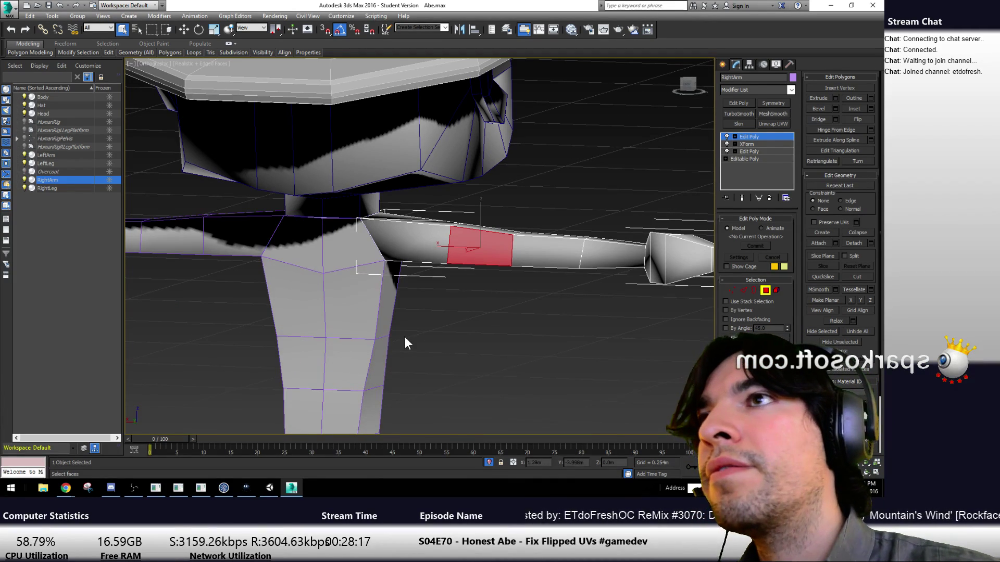
scroll(464, 294, "down", 4)
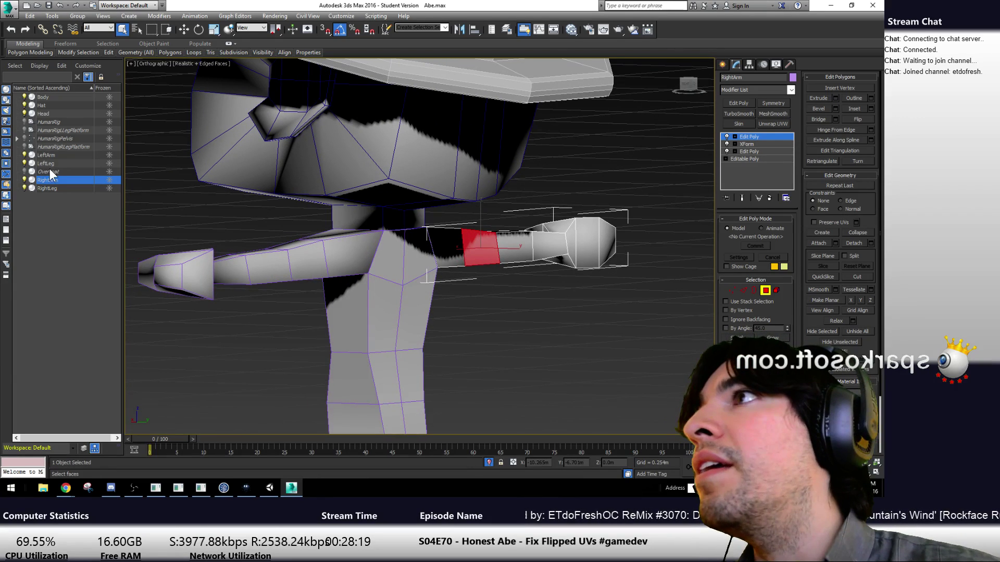
right_click(94, 182)
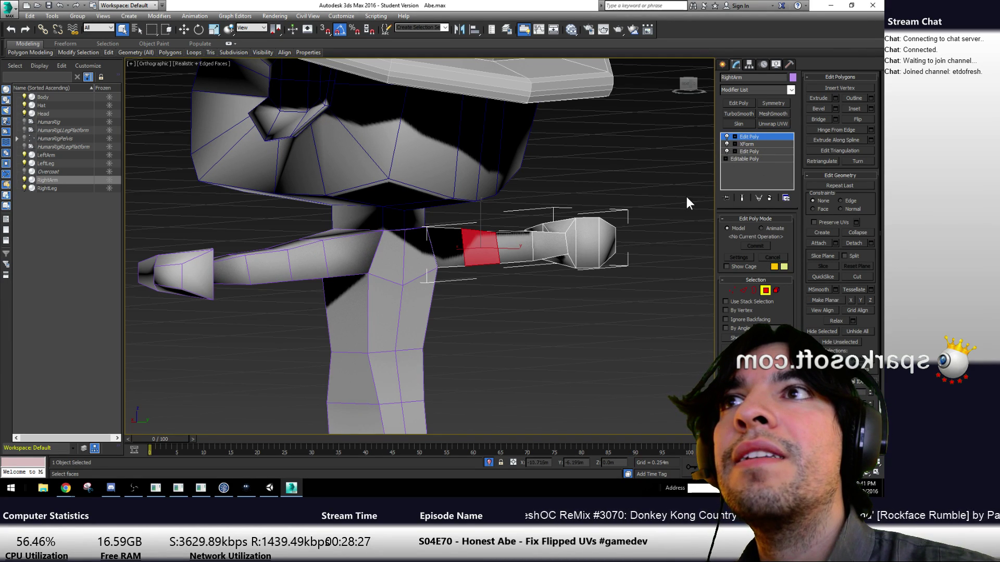
Add an Unwrap UVW modifier to RightArm and apply a planar projection to all its faces
left_click(768, 124)
left_click(754, 143)
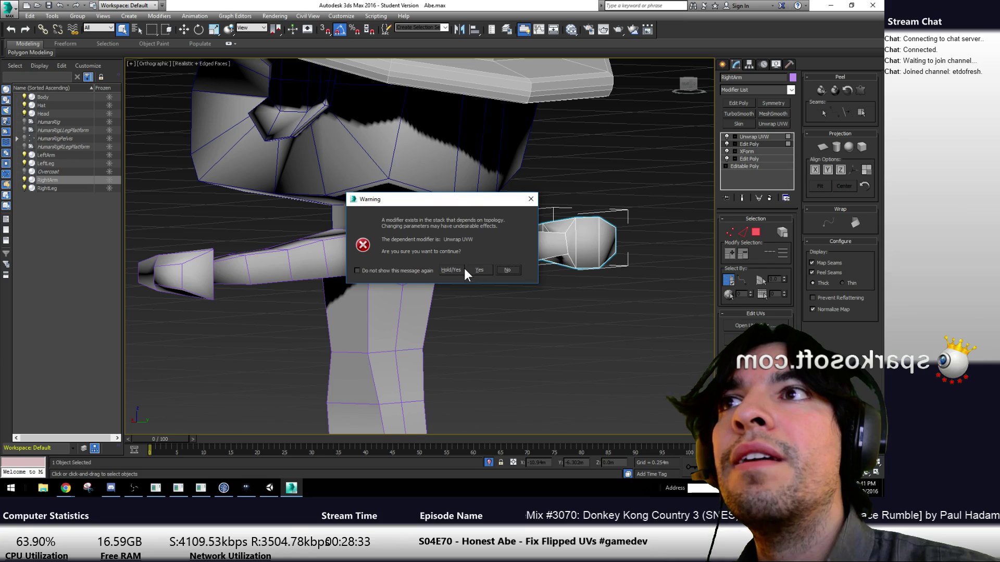
left_click(463, 269)
left_click(763, 290)
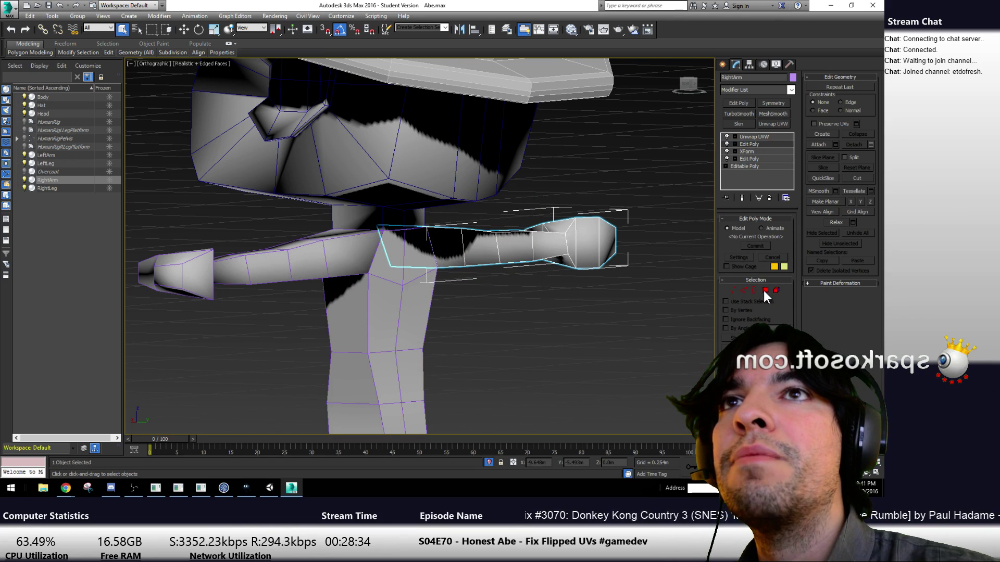
left_click(748, 137)
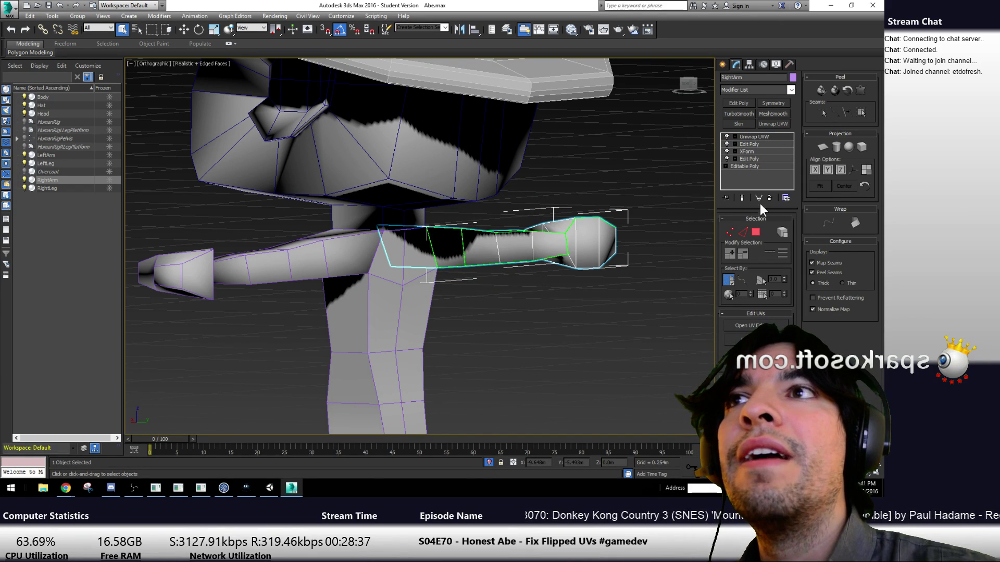
left_click(755, 233)
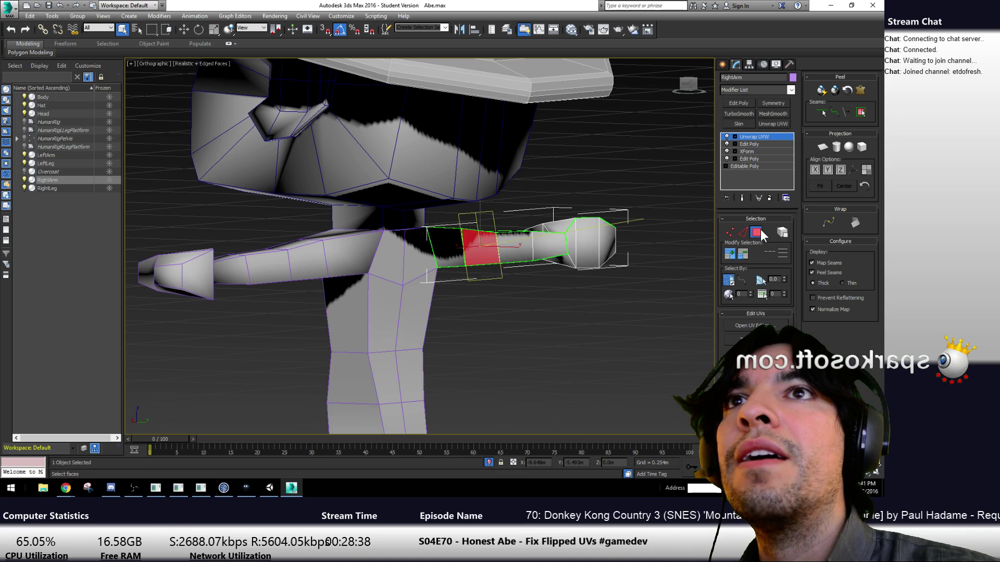
left_click(822, 147)
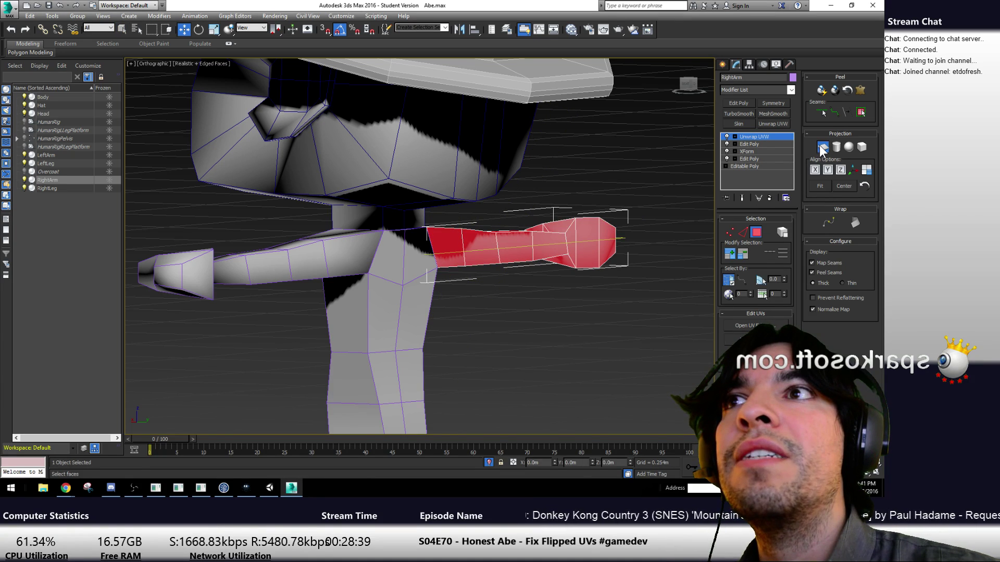
Activate Point-to-Point Seams and frame the whole arm in the viewport for seam drawing
left_click(820, 112)
middle_click_drag(411, 250, 464, 264, "alt")
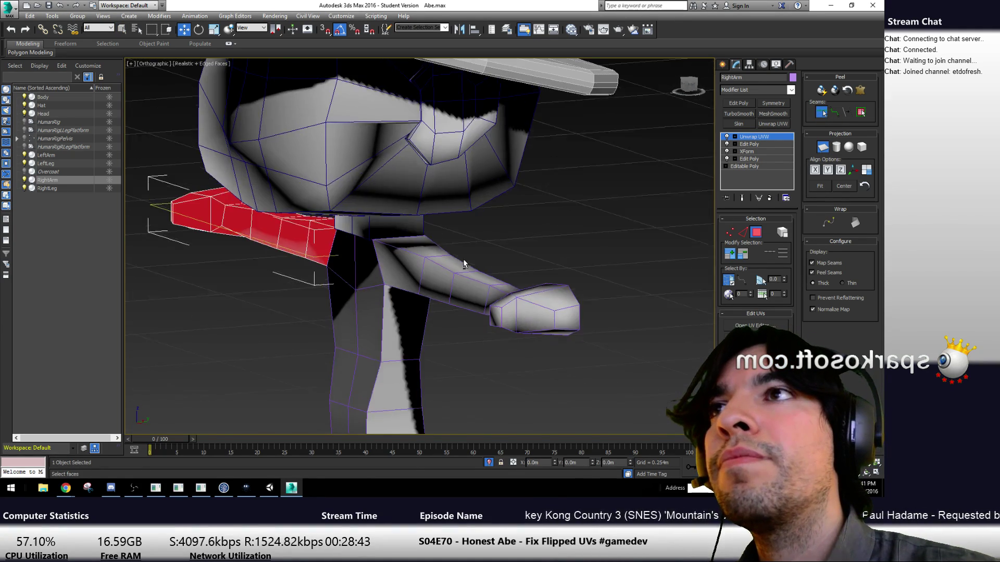
middle_click_drag(338, 255, 476, 261)
middle_click_drag(531, 241, 482, 261, "alt")
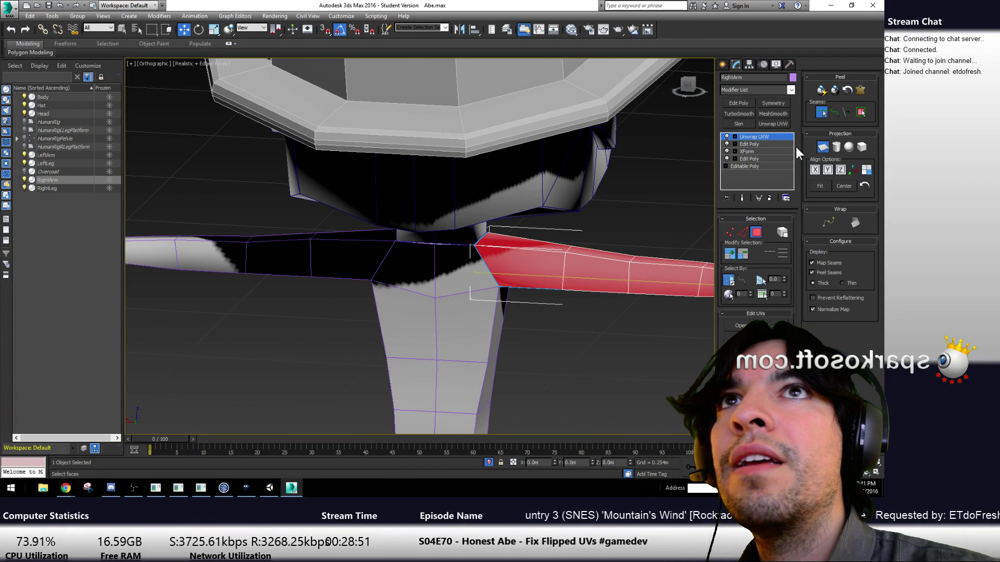
left_click(832, 113)
middle_click_drag(640, 335, 435, 340)
middle_click_drag(590, 342, 589, 277)
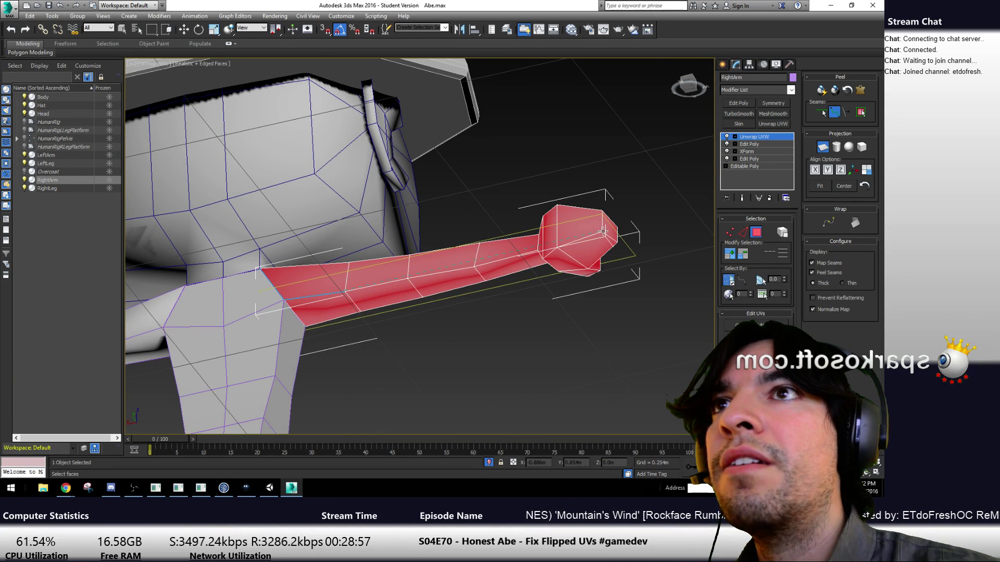
middle_click_drag(537, 354, 517, 338, "alt")
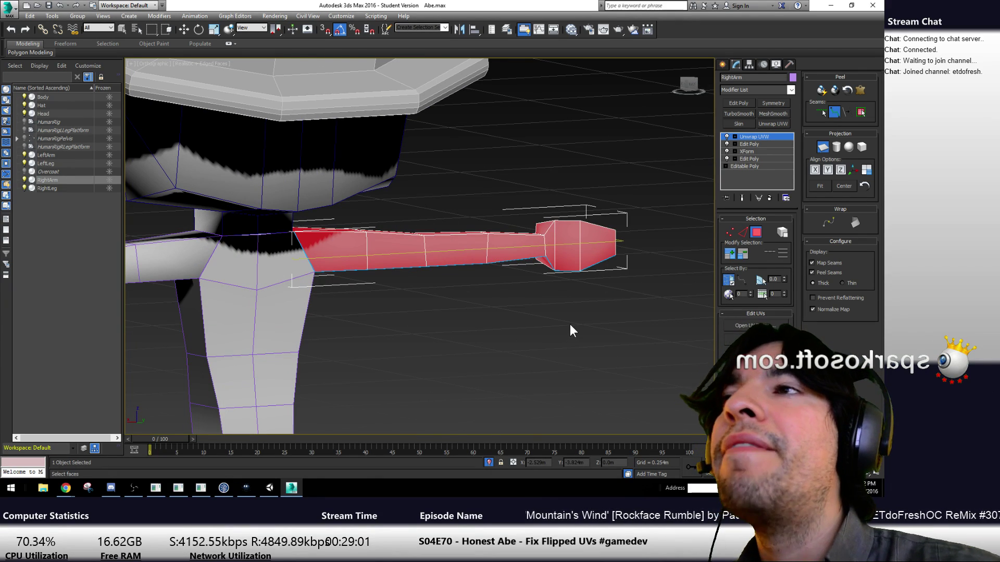
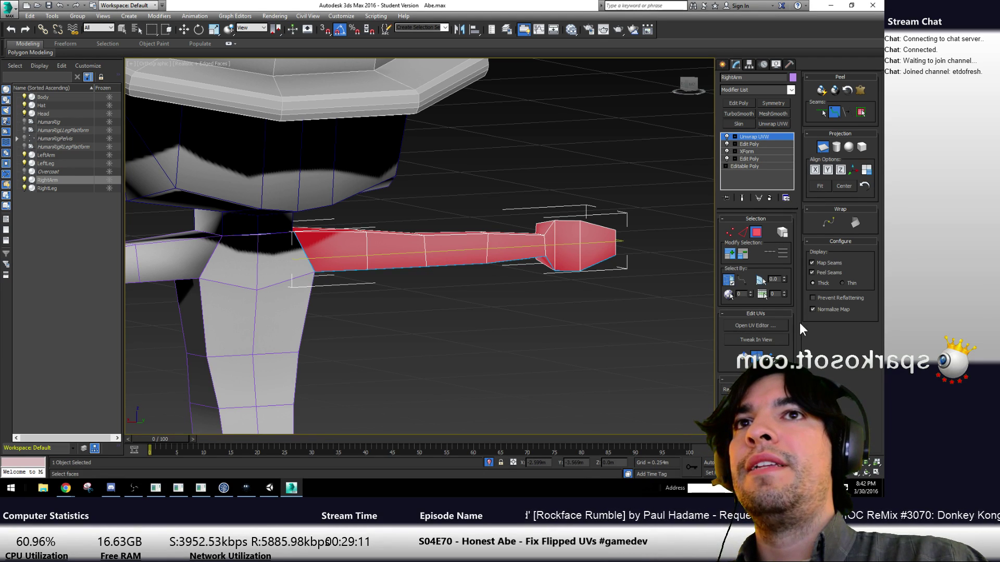
Quick Peel the RightArm's UVs in the UV Editor into a flat fan layout
left_click(751, 324)
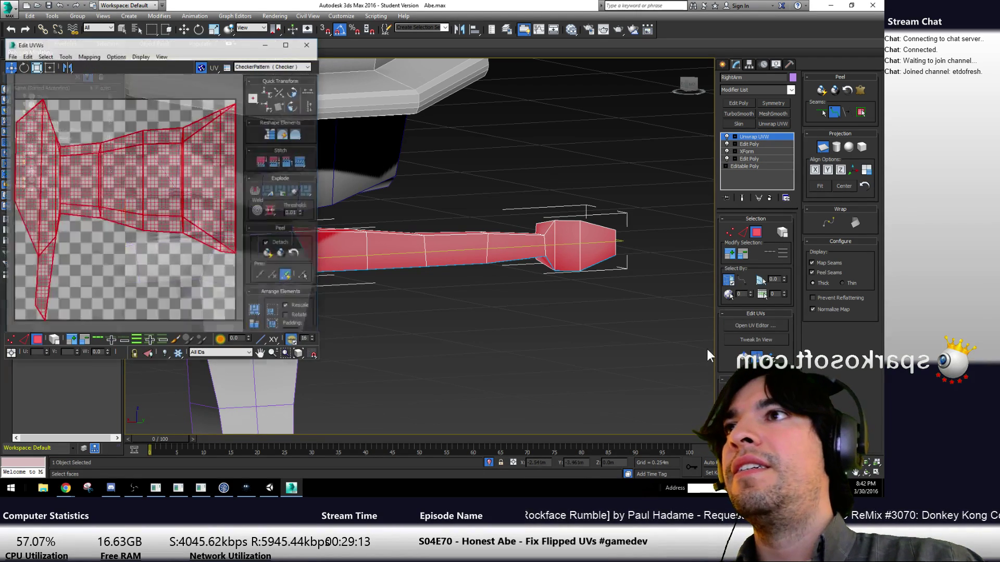
left_click(822, 91)
scroll(179, 245, "down", 3)
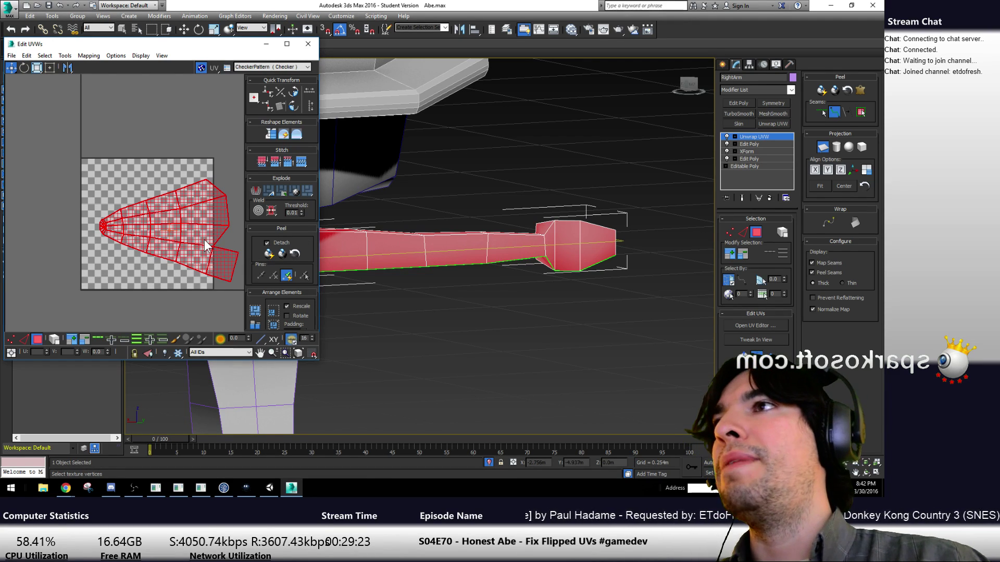
middle_click_drag(520, 244, 578, 245)
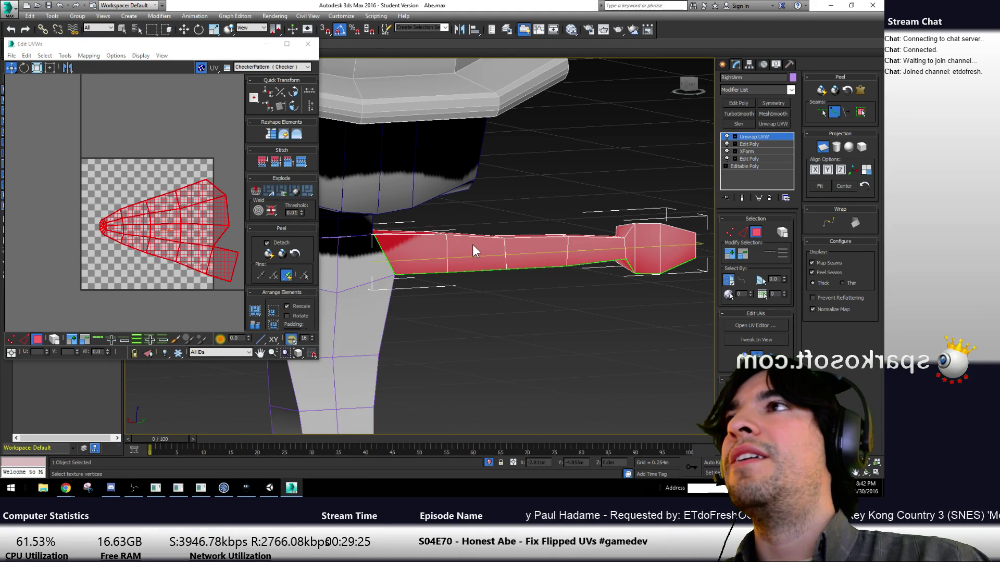
Close Edit UVWs, leave the Unwrap UVW face level, and select all scene objects
left_click(307, 44)
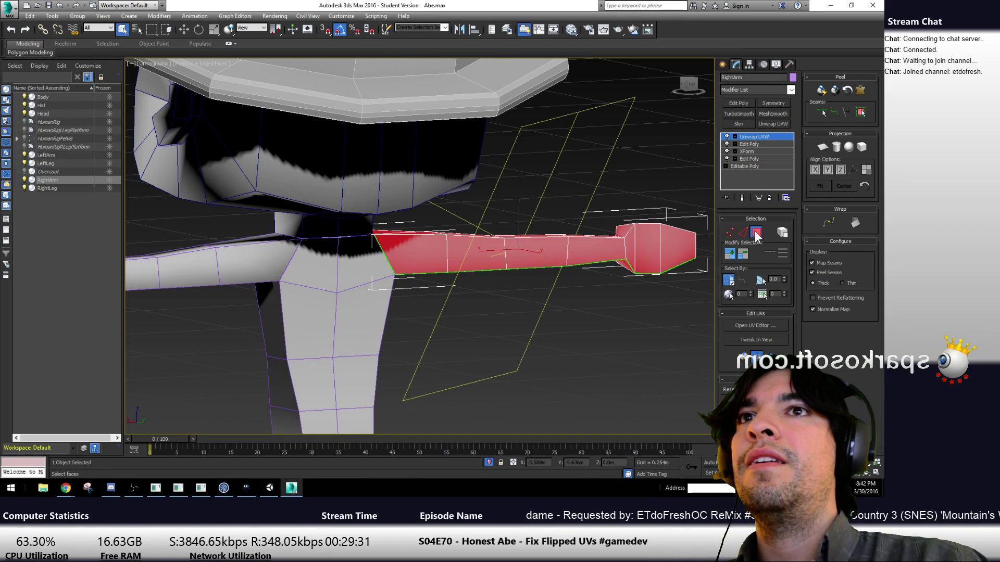
left_click(753, 136)
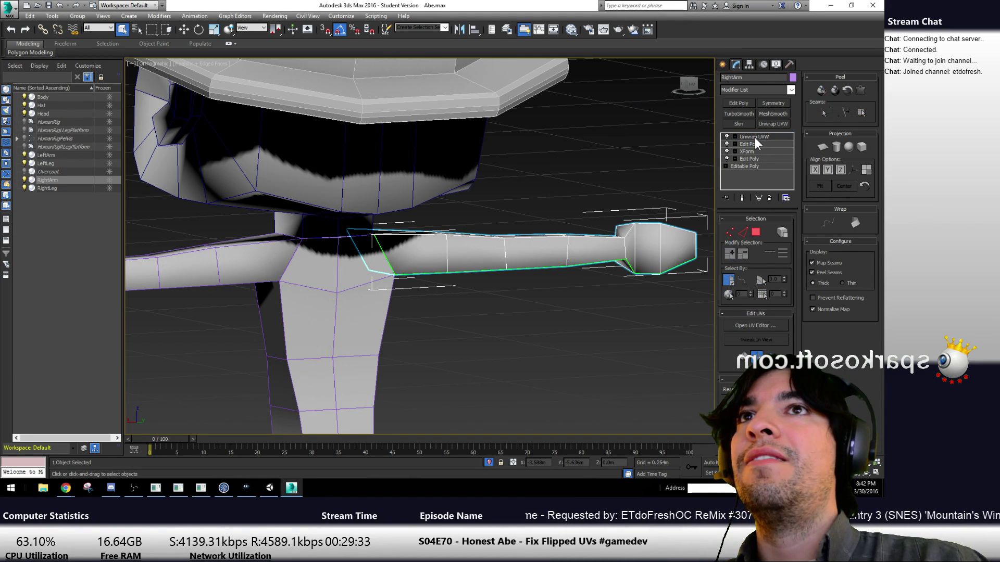
key("ctrl+a")
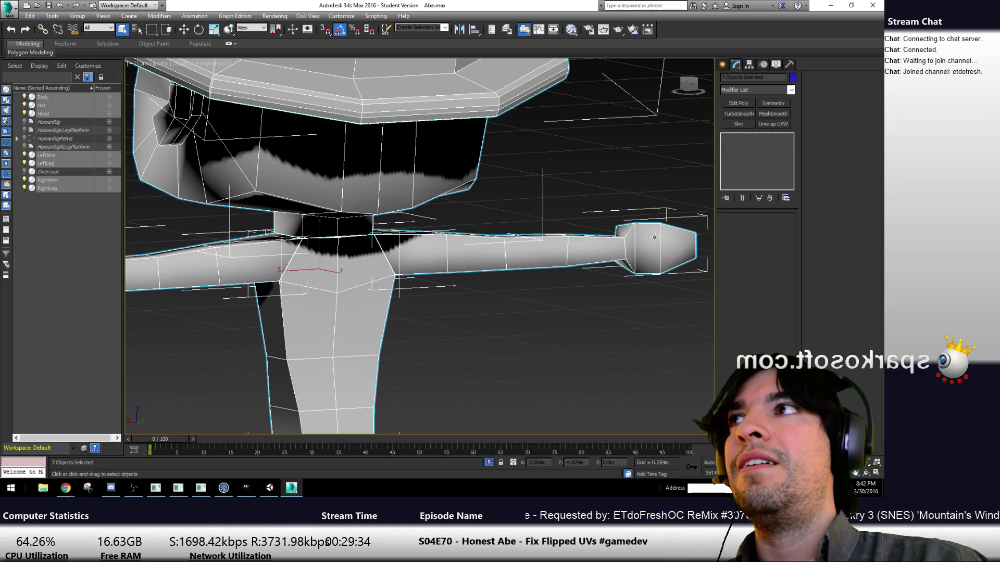
Apply a shared Unwrap UVW to all objects and inspect the arm's UV cone in face mode
left_click(772, 124)
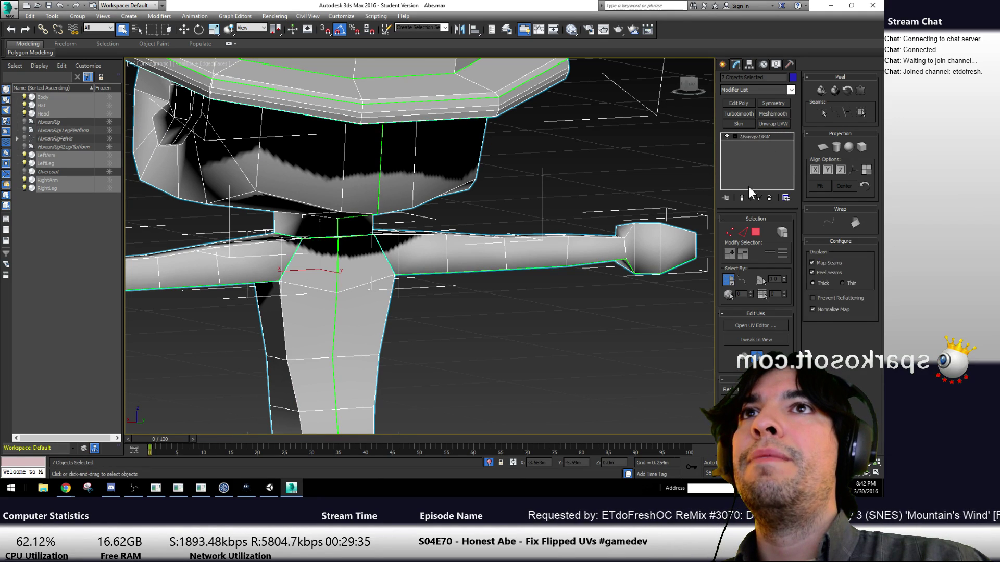
left_click(749, 325)
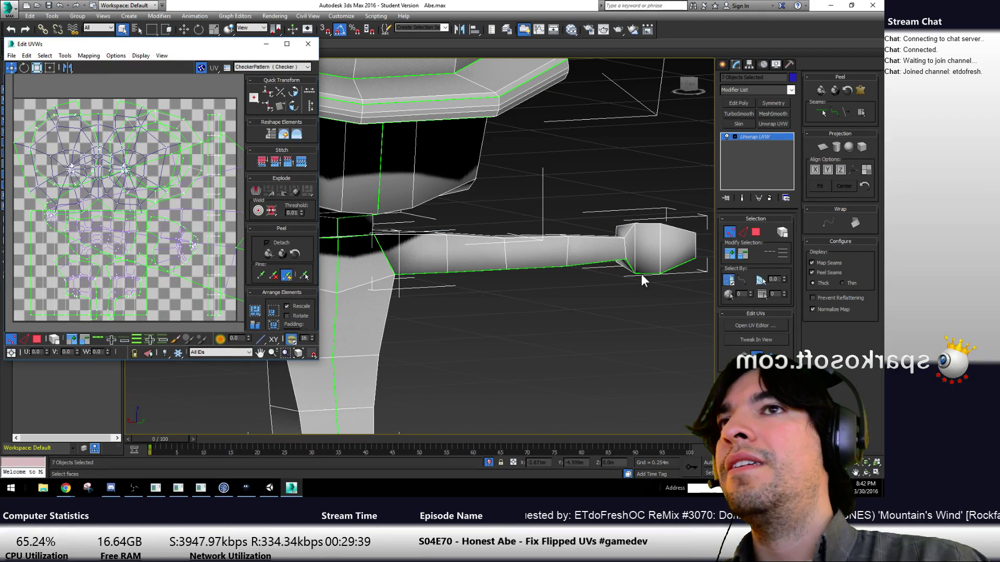
key("3")
left_click(194, 245)
middle_click_drag(197, 263, 276, 289)
middle_click_drag(207, 271, 163, 267)
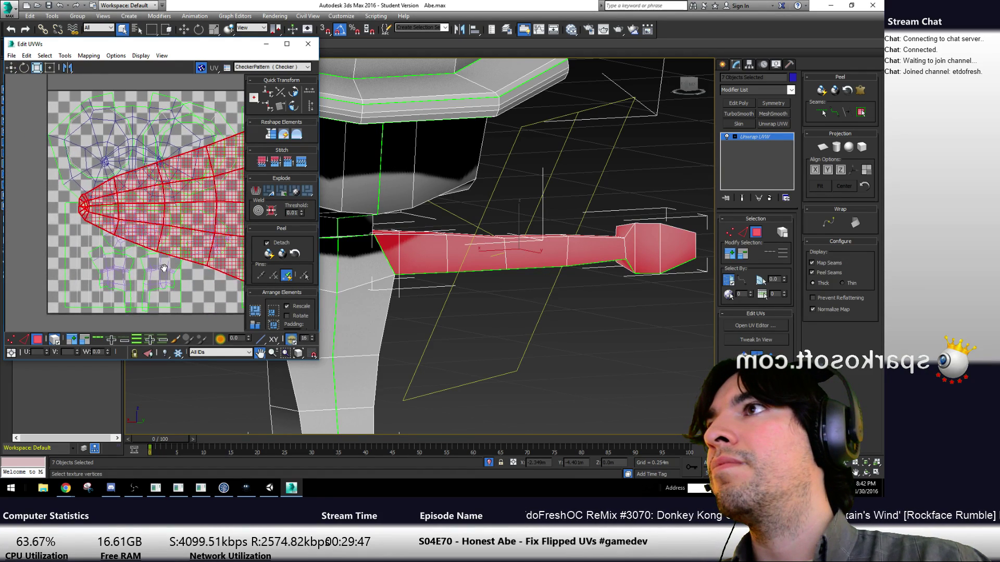
scroll(164, 268, "up", 2)
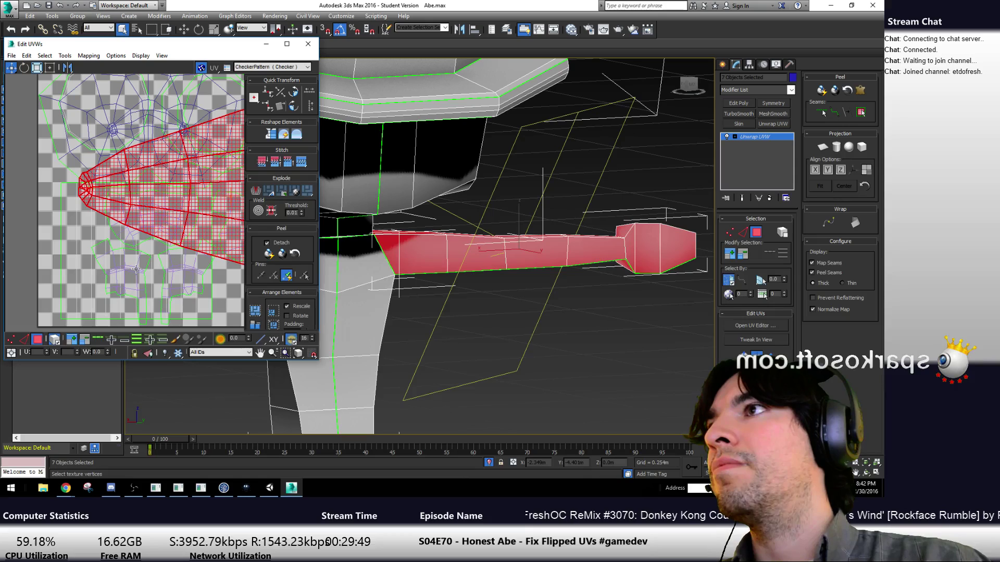
middle_click_drag(147, 236, 161, 269)
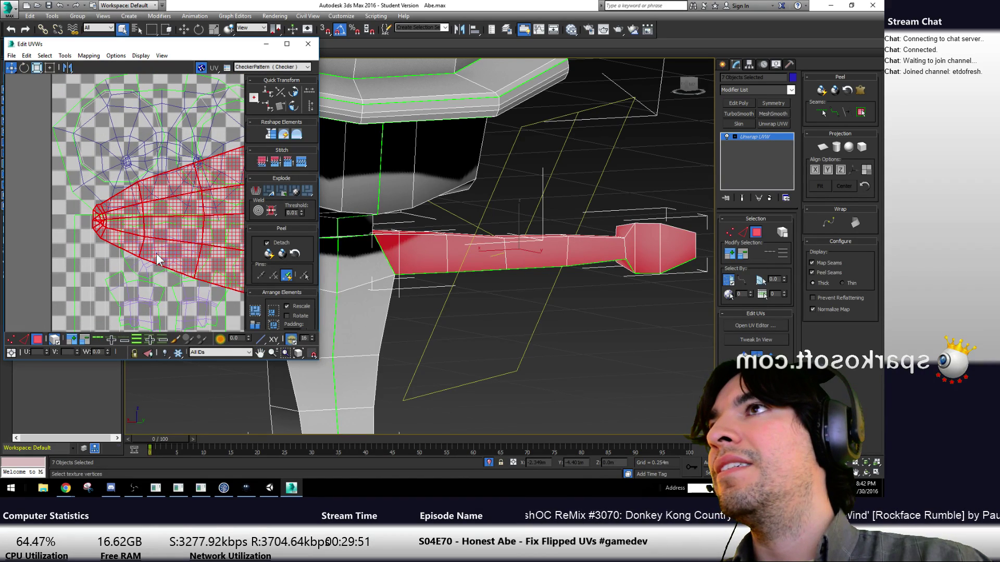
left_click(310, 46)
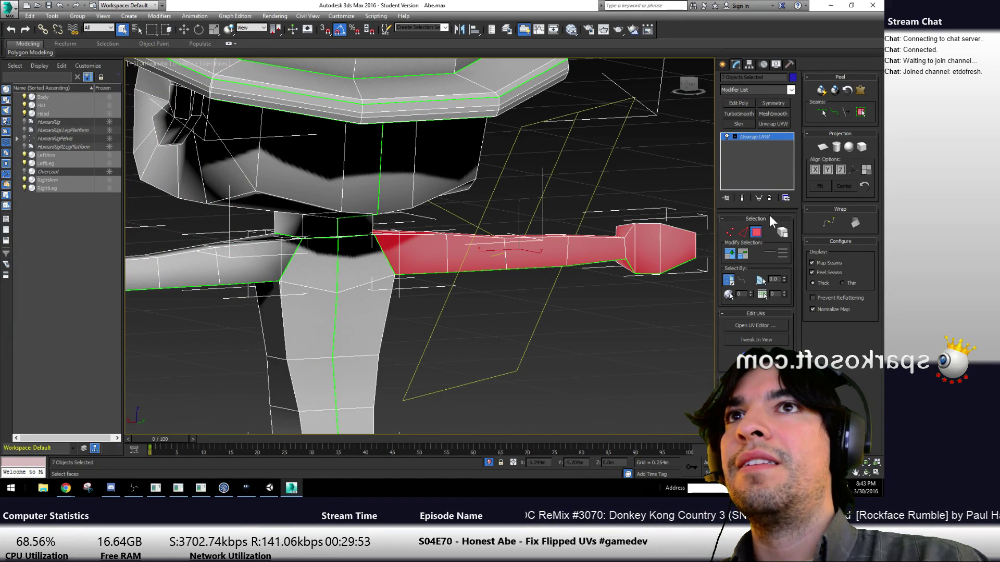
Delete the shared Unwrap UVW, deselect Hat, and apply a new Unwrap UVW to the remaining six
left_click(769, 198)
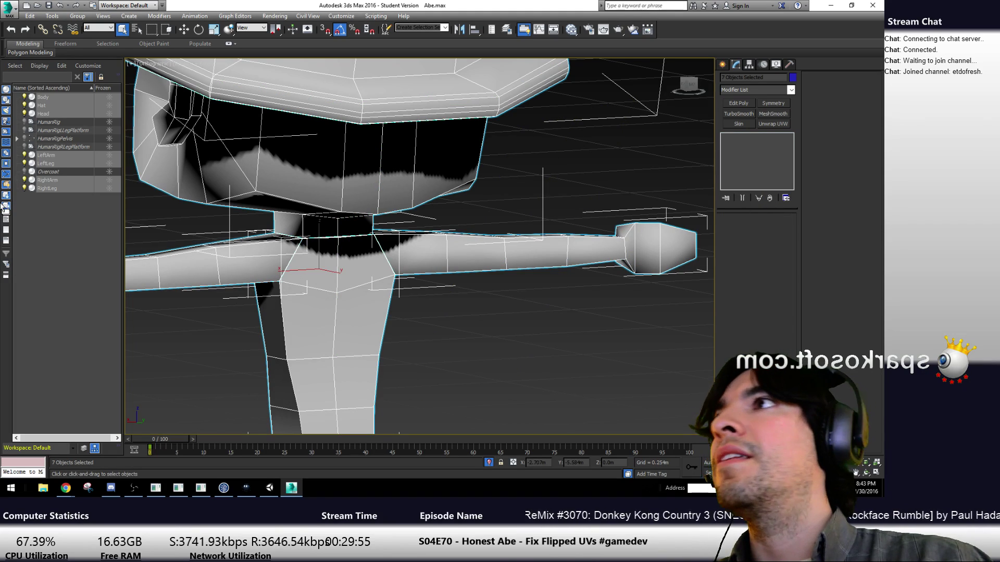
left_click(46, 104, "ctrl")
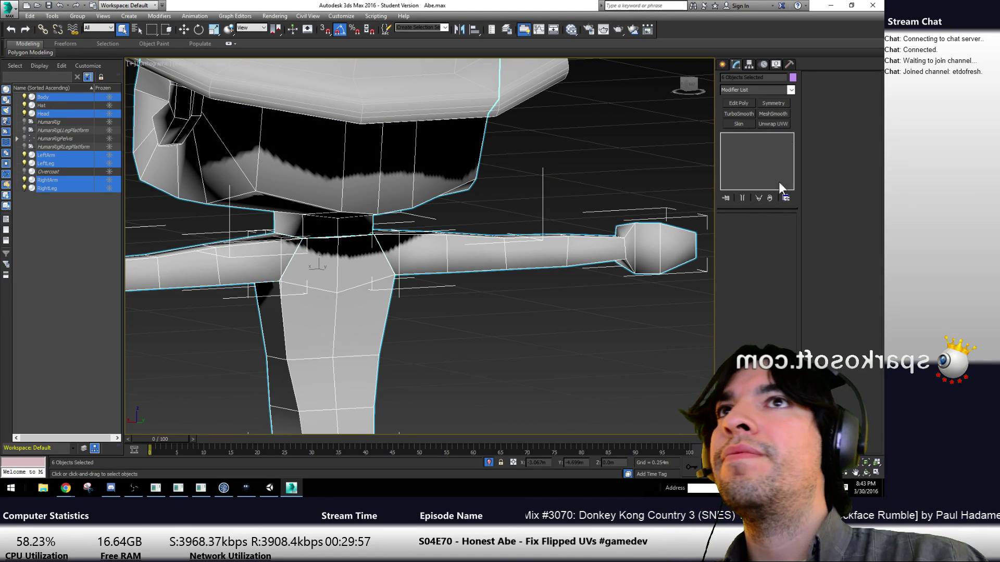
left_click(773, 124)
Select the arm's whole UV shell by element and flip it vertically in Edit UVWs
left_click(754, 325)
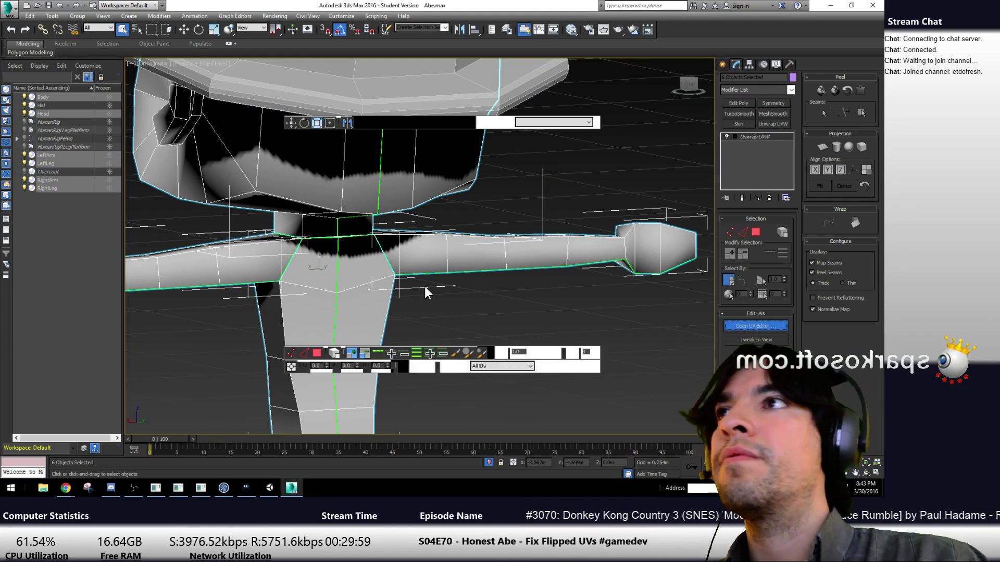
scroll(135, 254, "down", 2)
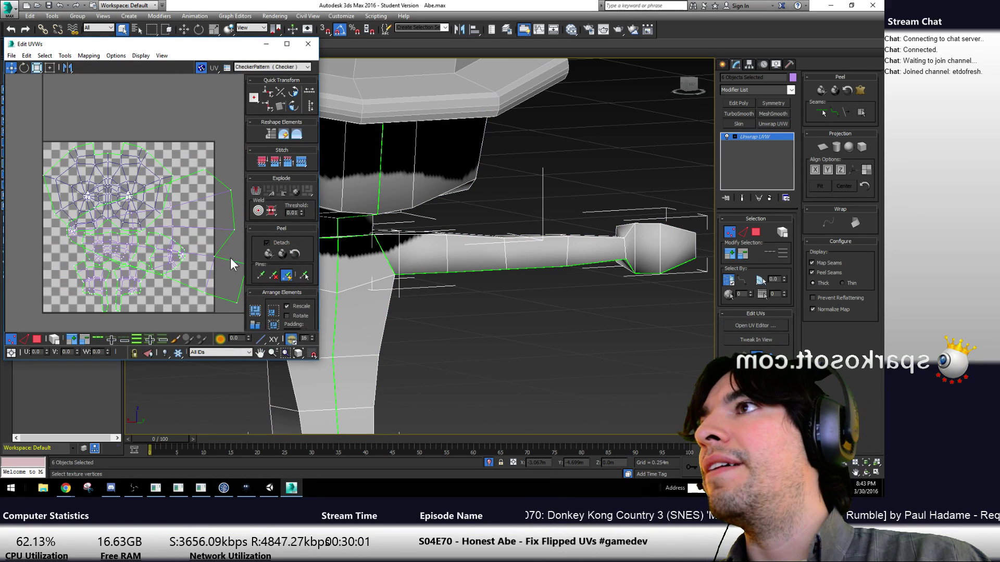
left_click(37, 340)
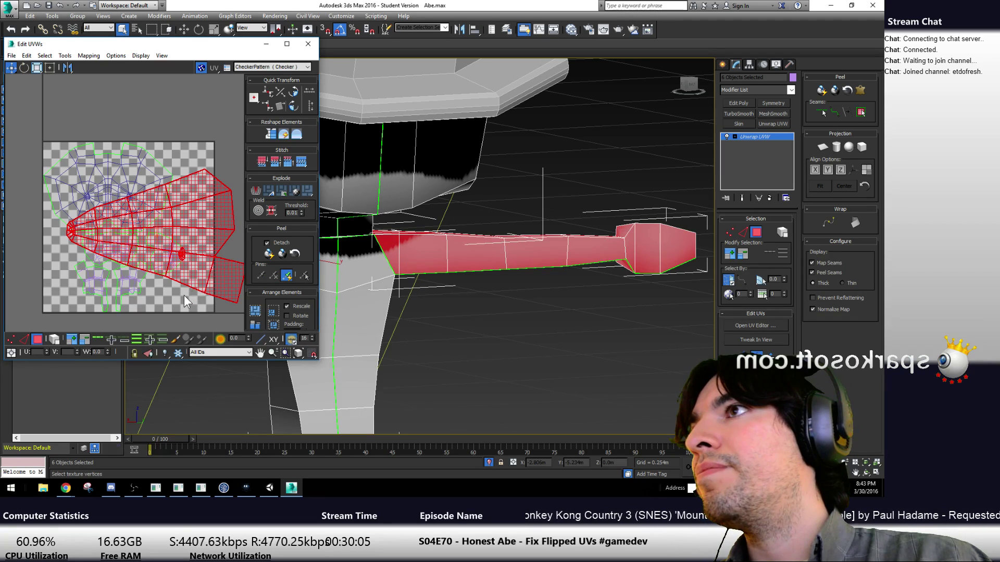
left_click(200, 283)
left_click(51, 339)
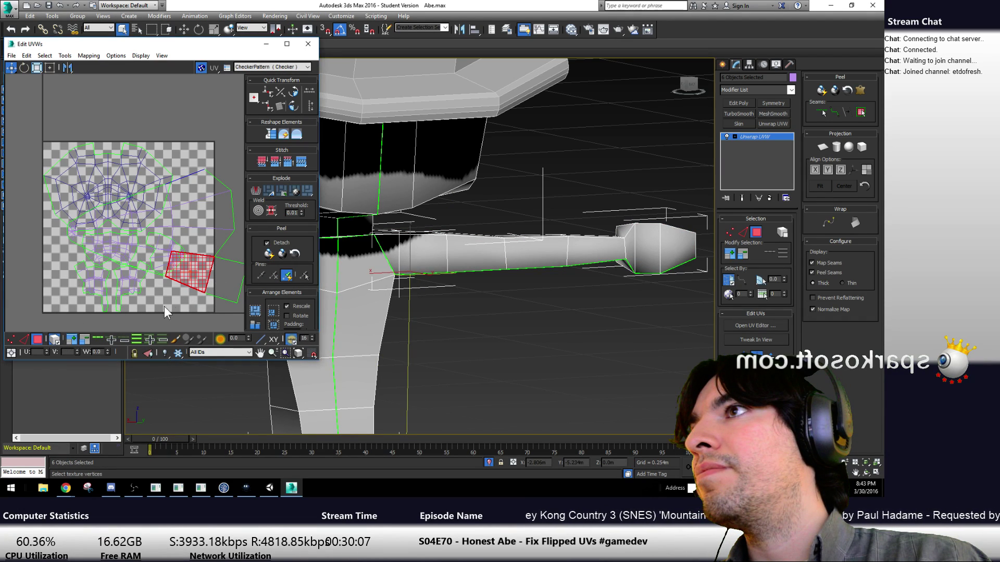
left_click(236, 281)
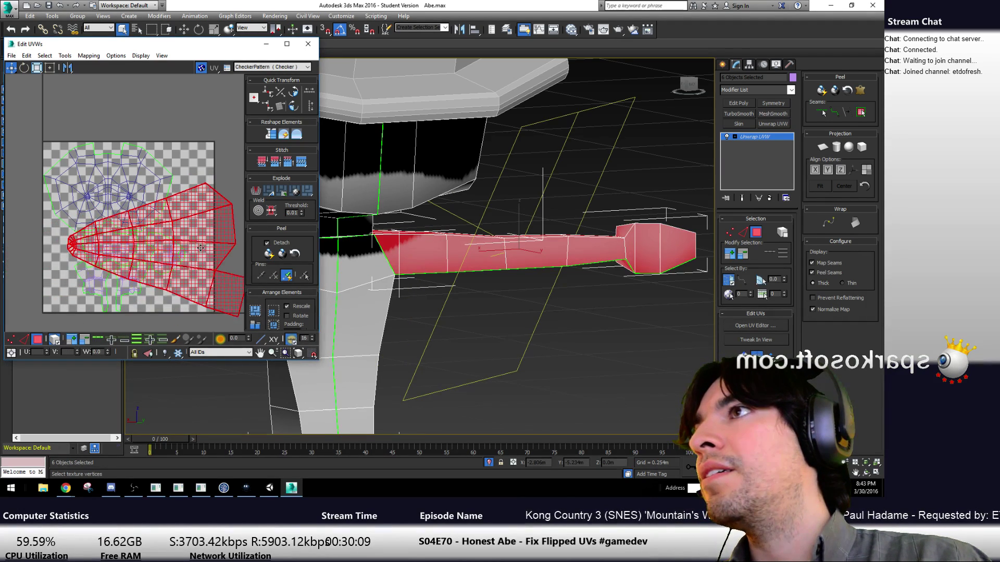
scroll(161, 230, "up", 2)
middle_click_drag(161, 230, 138, 166)
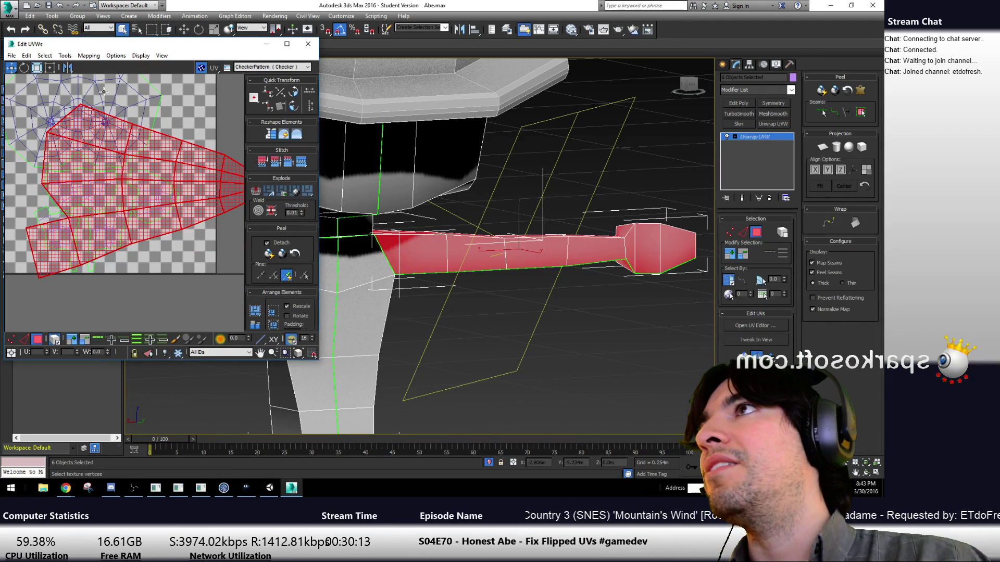
left_click_drag(67, 68, 69, 84)
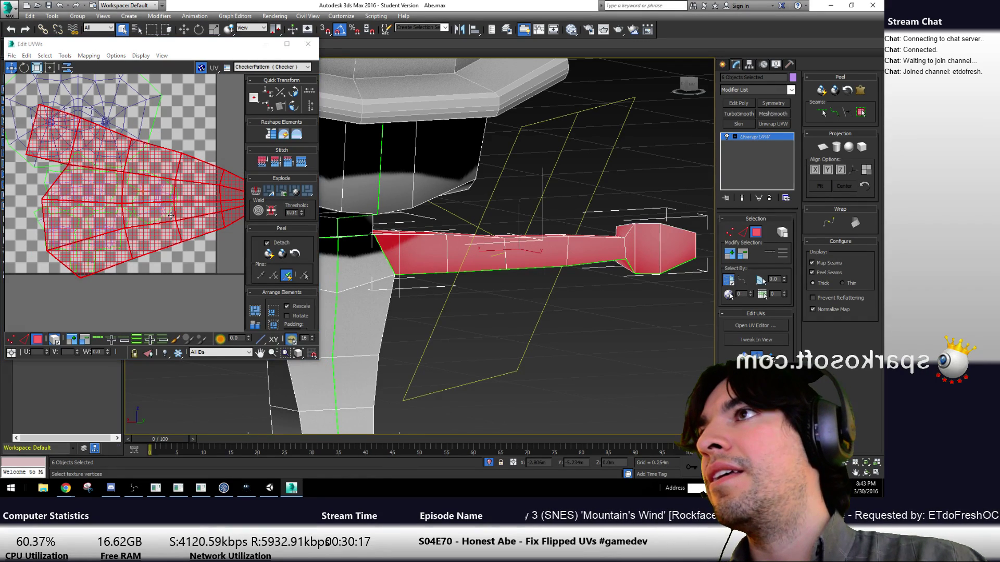
middle_click_drag(179, 219, 154, 217)
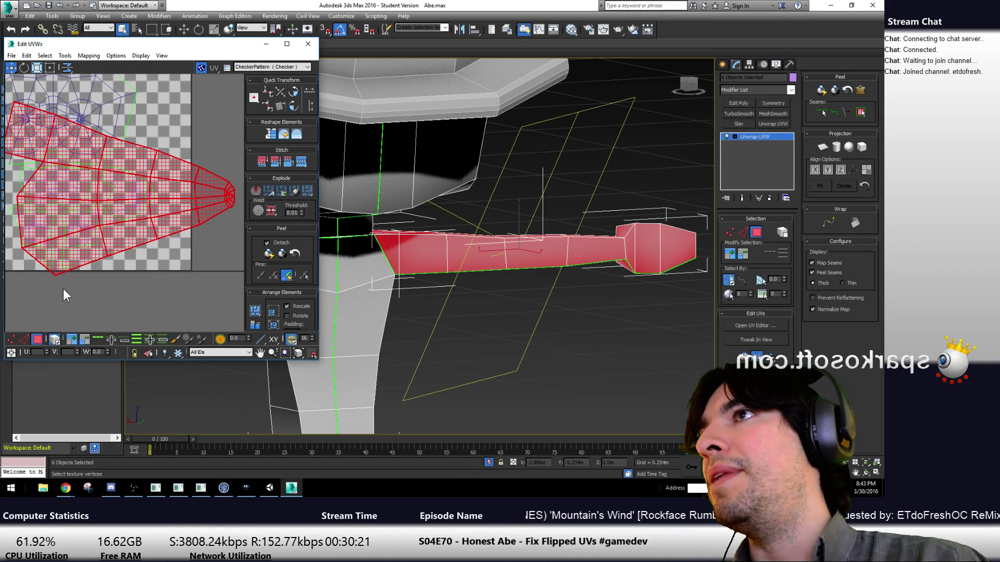
Shrink the red arm shell with freeform transform, mirror it horizontally, and reposition it
key("q")
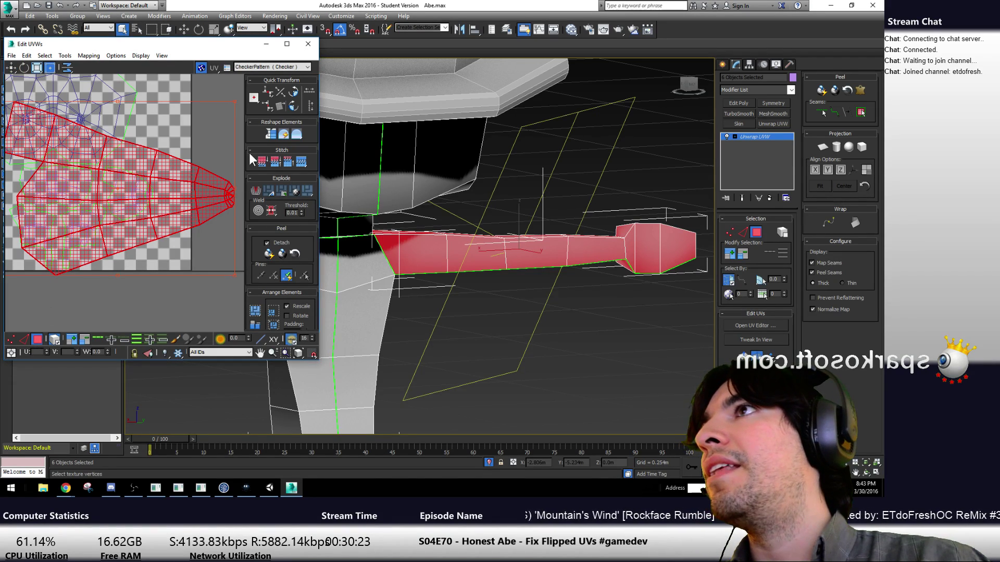
left_click_drag(239, 101, 68, 195)
left_click_drag(31, 229, 152, 204)
left_click_drag(192, 232, 156, 223)
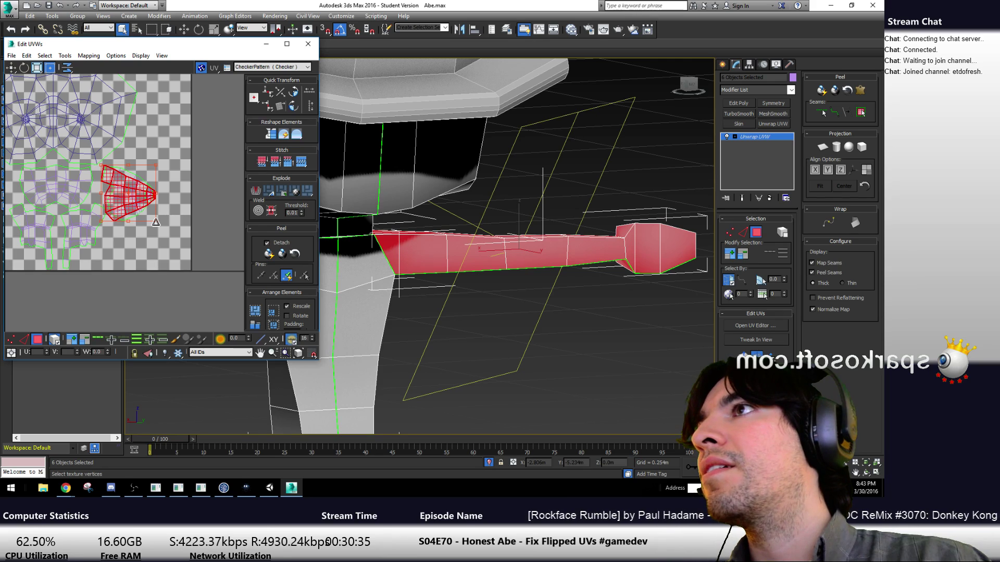
scroll(136, 219, "up", 5)
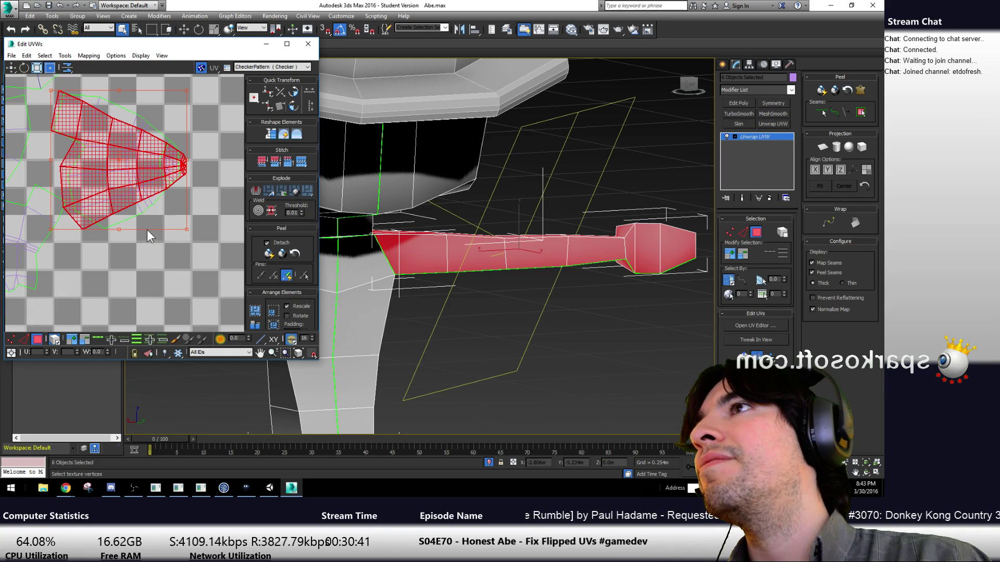
left_click_drag(66, 68, 69, 62)
middle_click_drag(74, 162, 36, 182)
left_click_drag(36, 182, 13, 184)
middle_click_drag(13, 185, 77, 190)
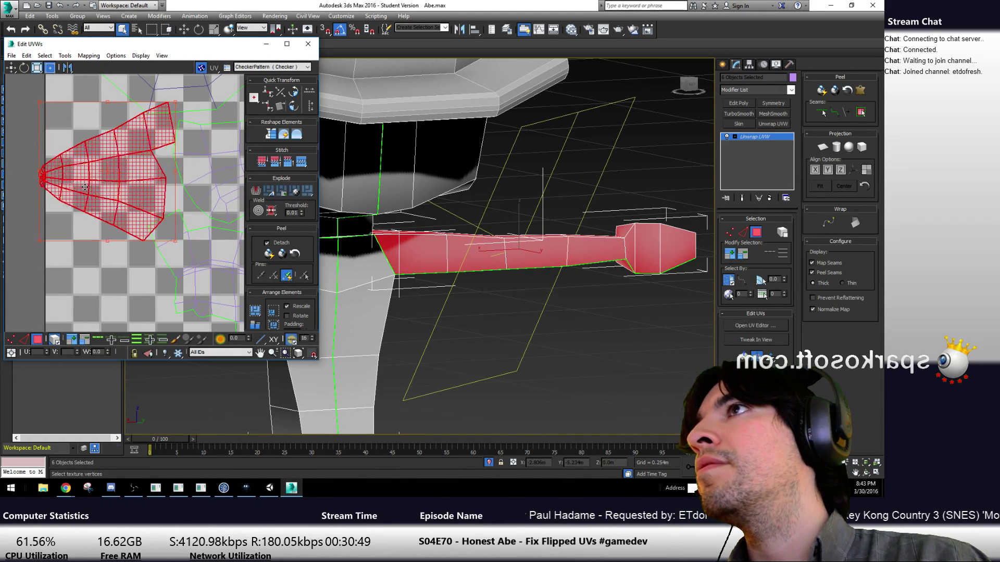
left_click_drag(78, 189, 93, 191)
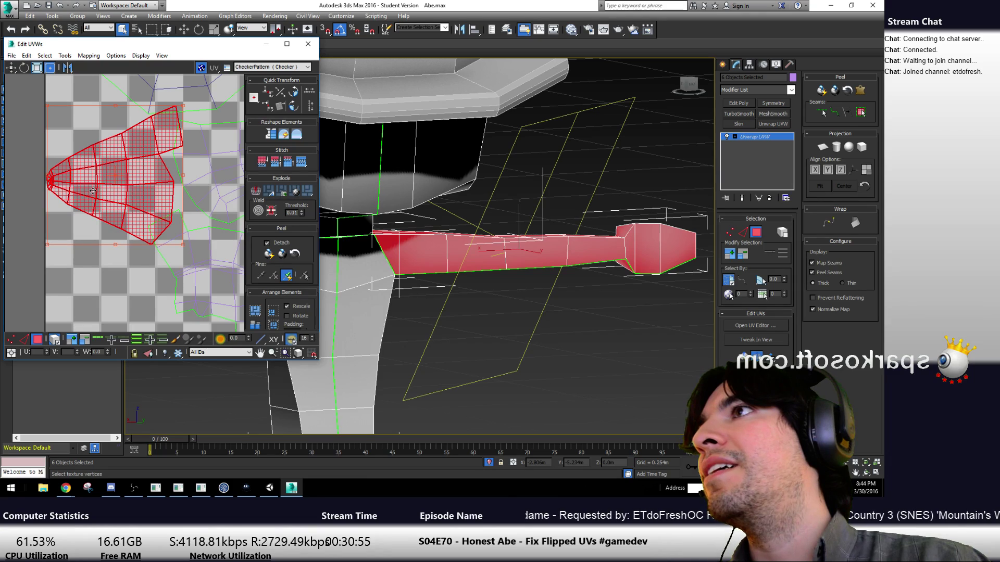
Reshape and stretch the arm shell downward, then deselect and zoom out over all UVs
left_click_drag(181, 241, 160, 238)
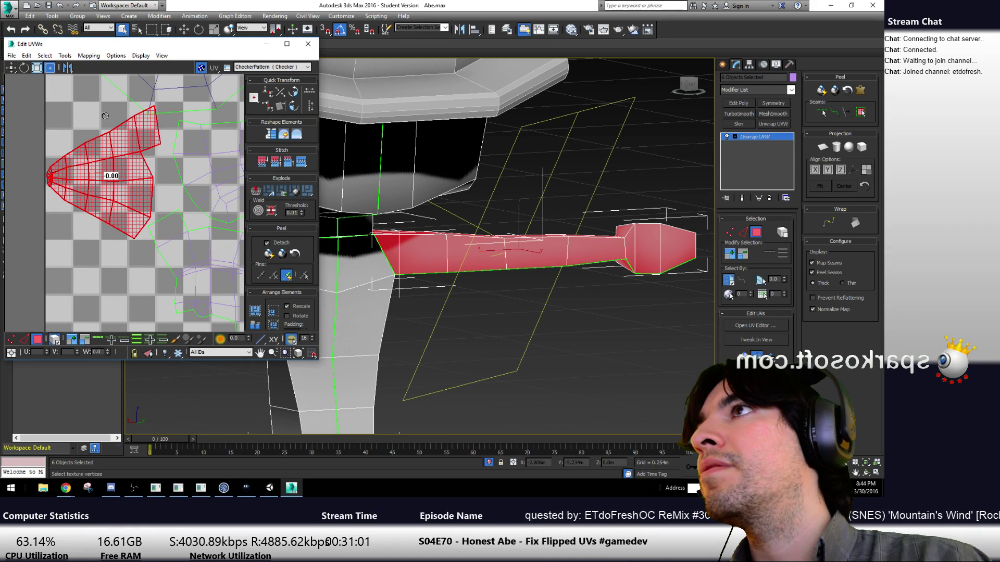
left_click_drag(158, 105, 159, 120)
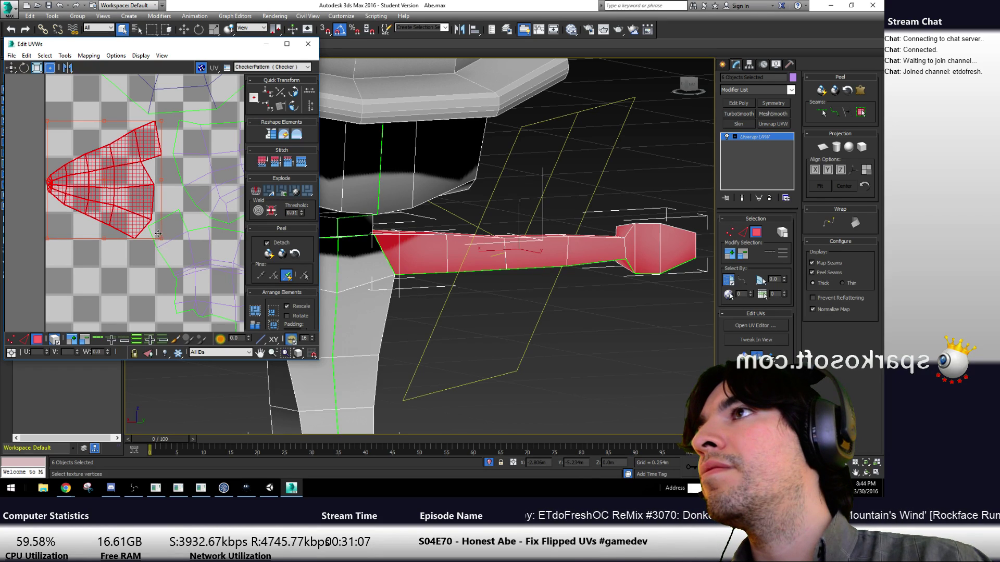
left_click_drag(104, 121, 107, 164)
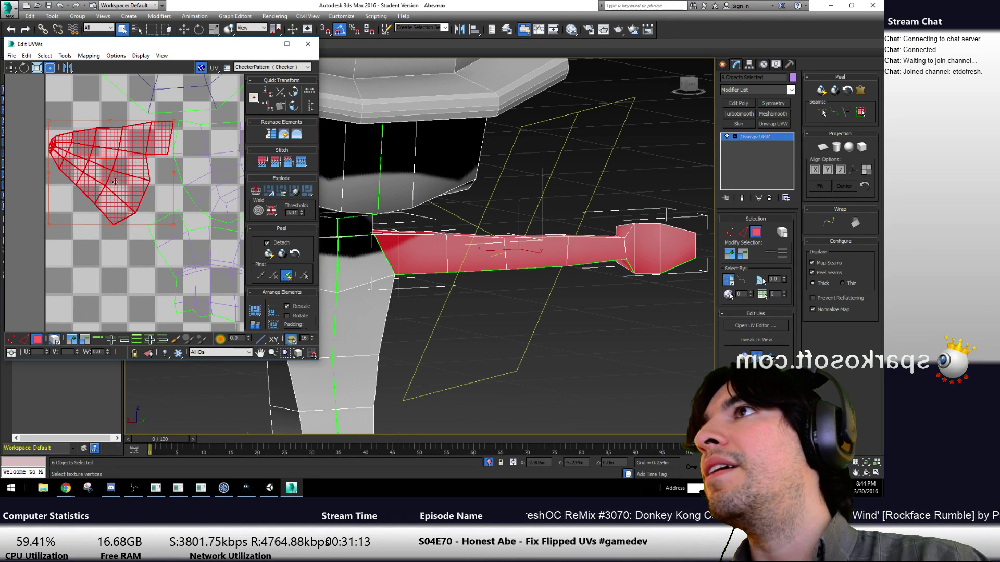
left_click_drag(172, 224, 170, 238)
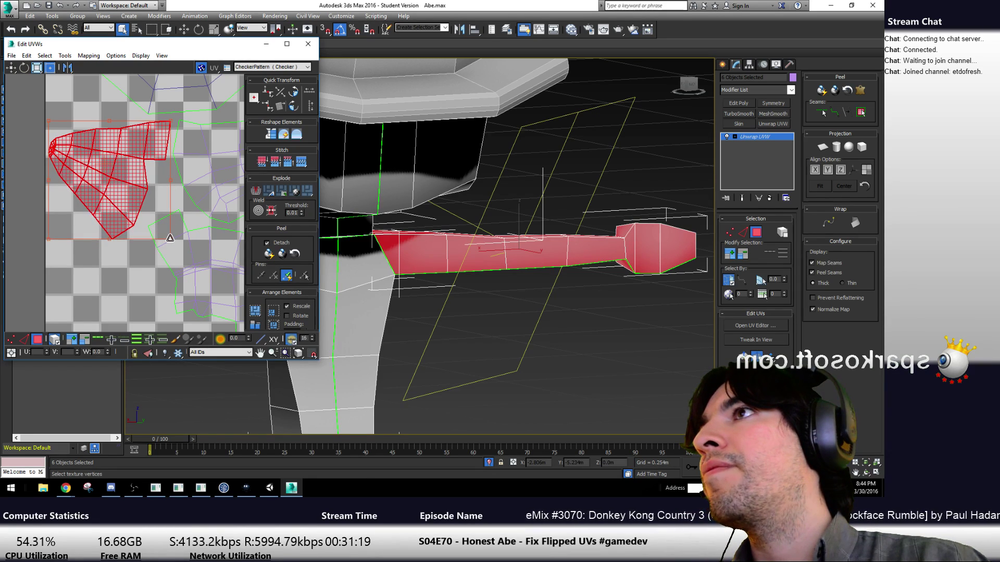
left_click(110, 276)
mouse_move(148, 240)
middle_mouse_down()
mouse_move(174, 235)
mouse_move(140, 235)
middle_mouse_up()
scroll(173, 236, "down", 5)
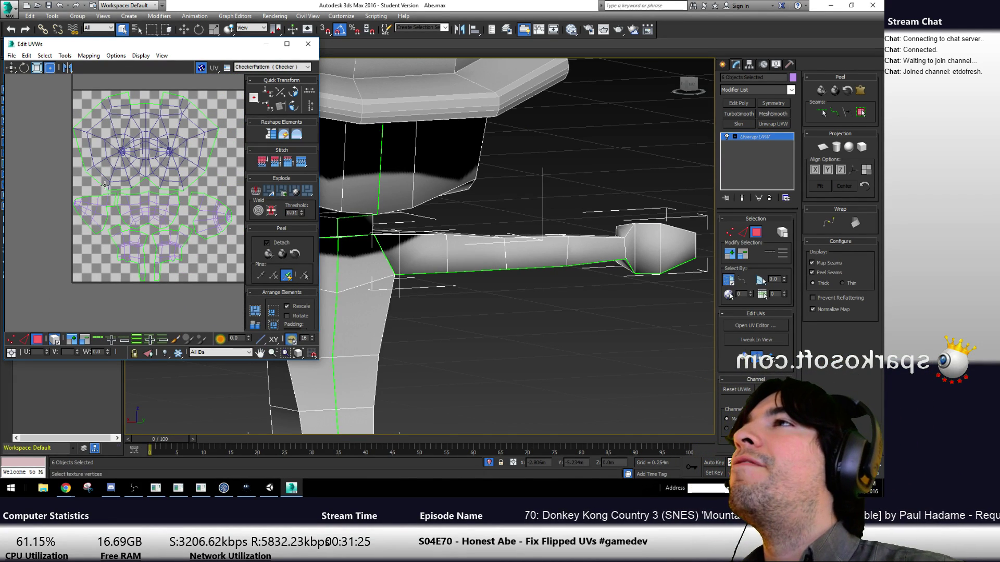
Render the UV layout as an image via Tools > Render UVW Template
left_click(89, 56)
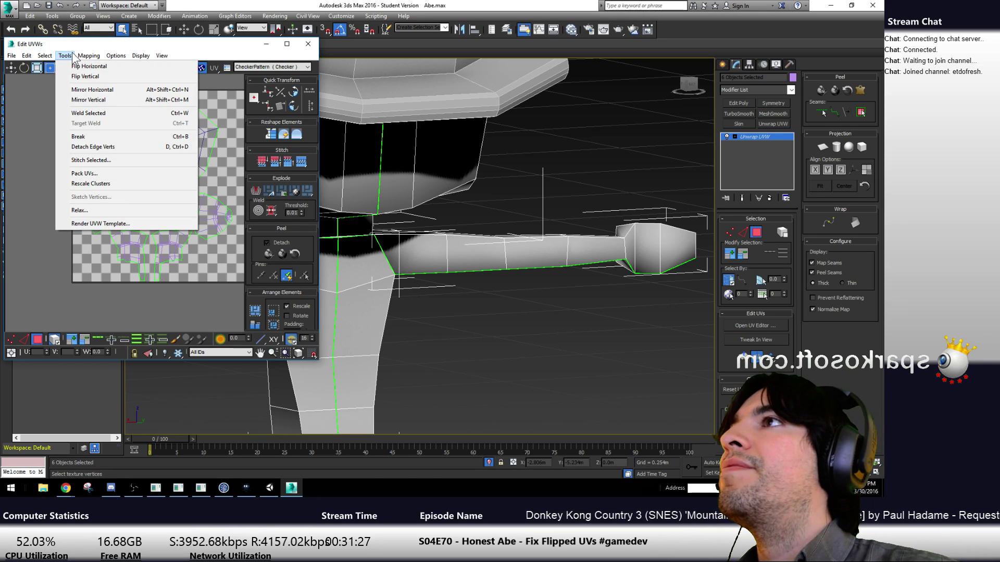
mouse_move(141, 56)
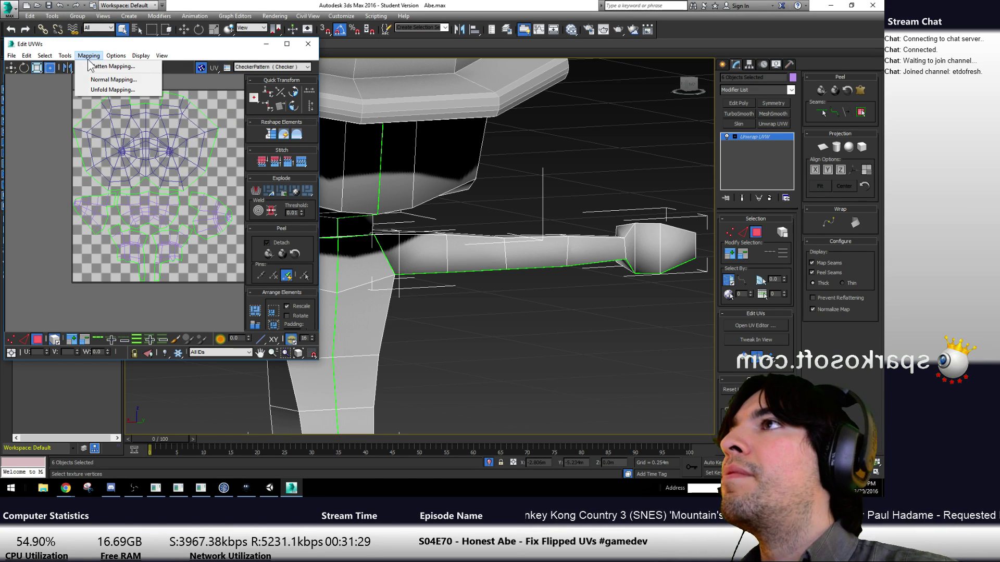
mouse_move(53, 59)
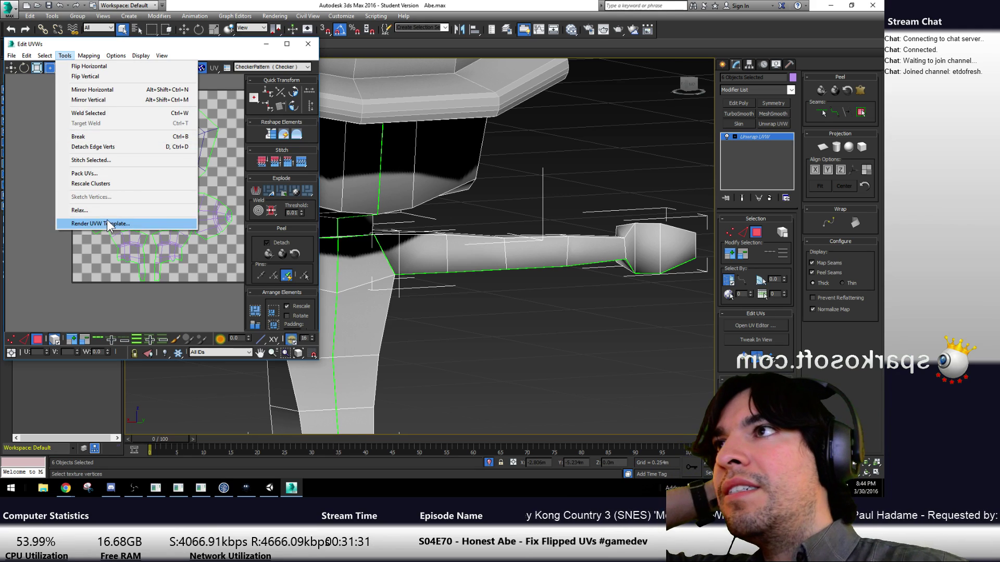
left_click(91, 222)
left_click(42, 229)
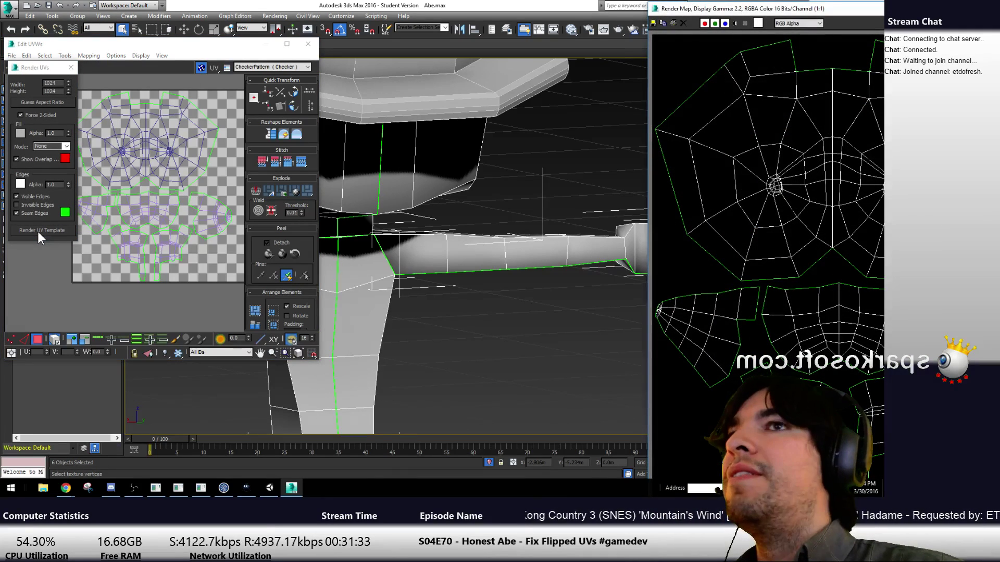
Save the UV template over Assets/Models/UVMaps/Abe.png, confirming overwrite and PNG settings
left_click(654, 23)
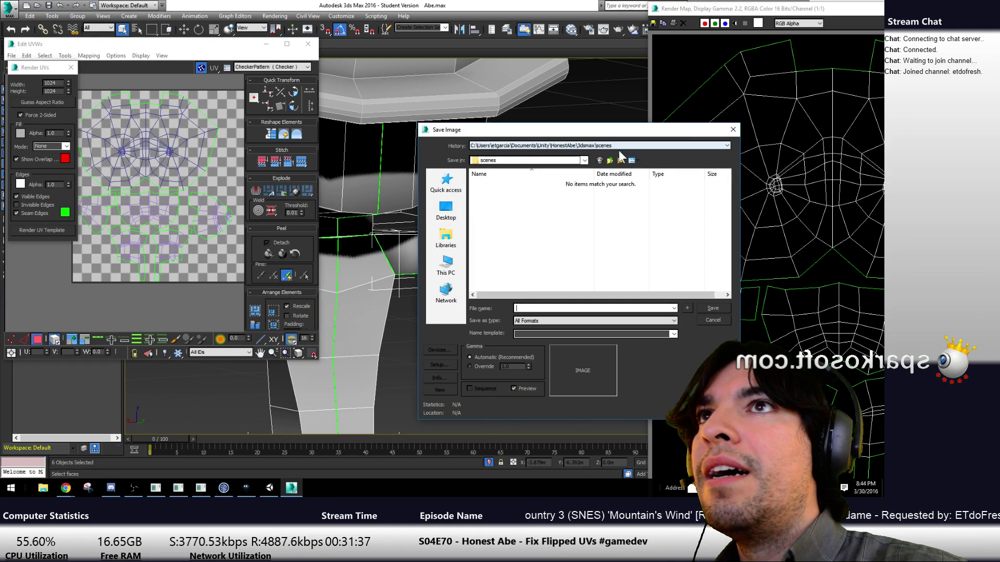
double_click(610, 160)
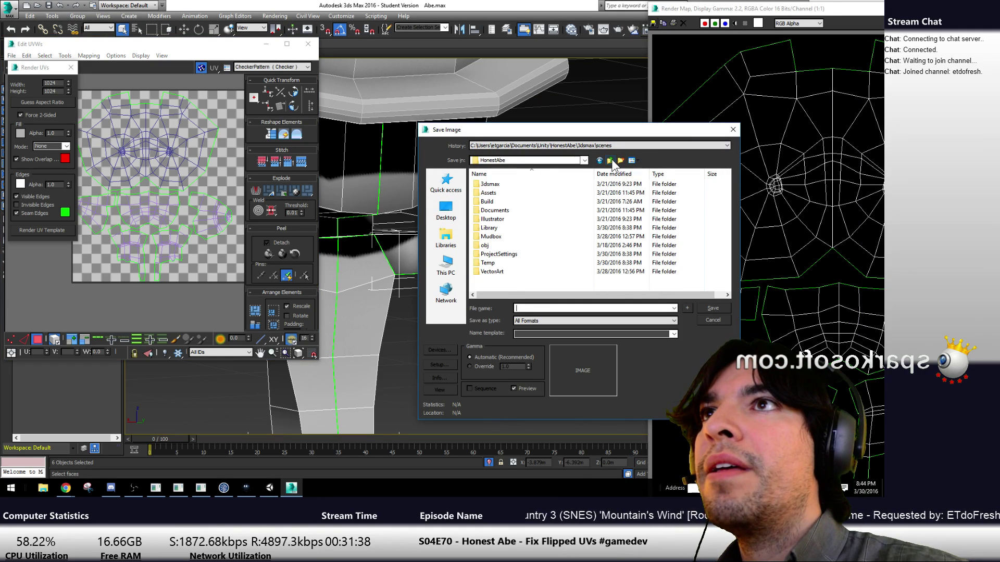
double_click(492, 193)
double_click(492, 202)
double_click(495, 215)
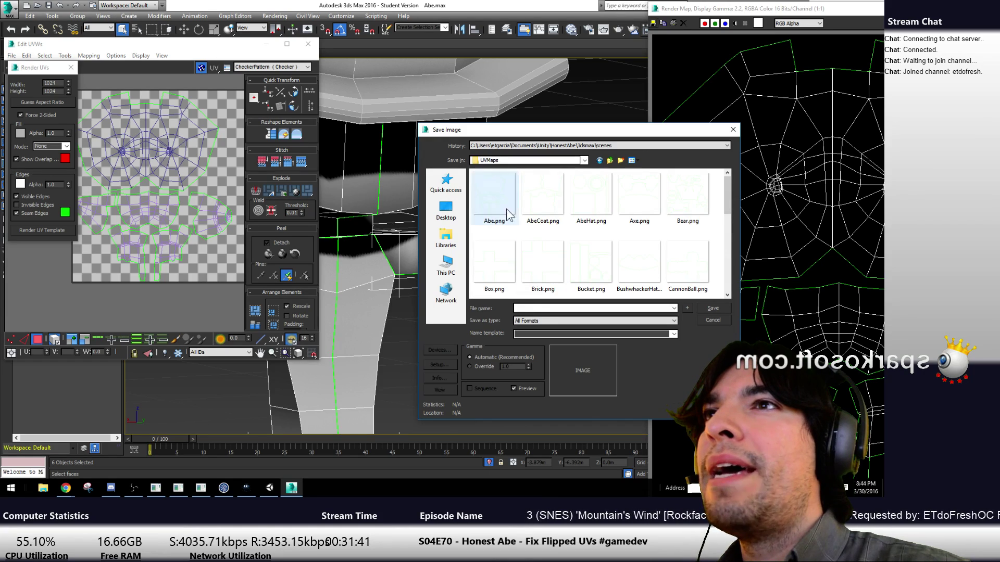
left_click(495, 201)
double_click(495, 198)
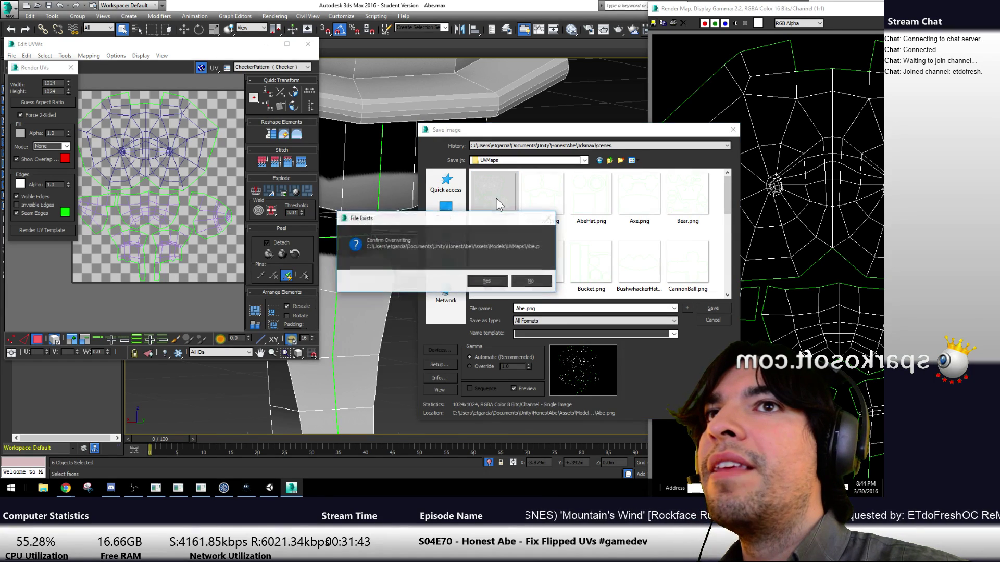
left_click(492, 279)
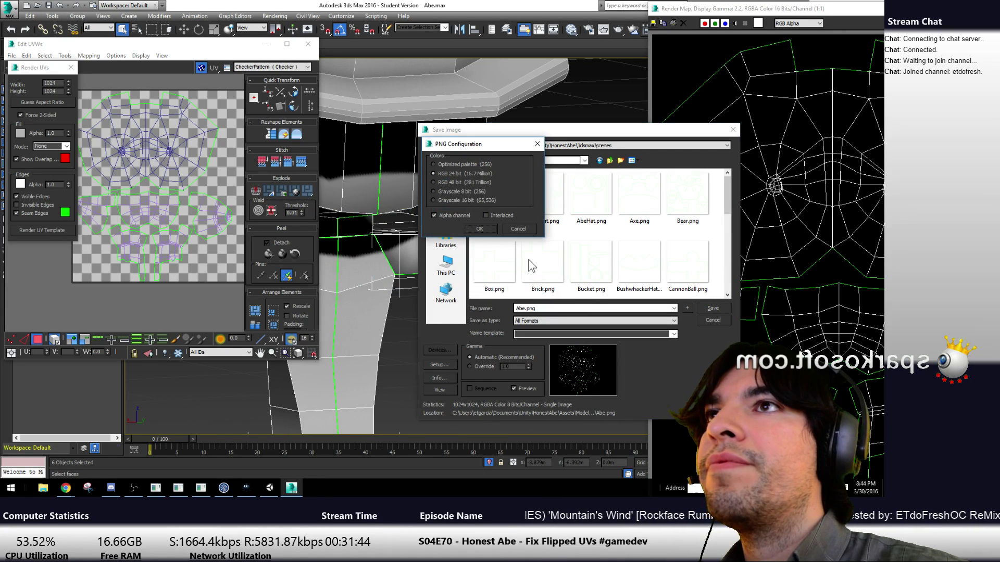
left_click(482, 230)
Close the UV windows, orbit to the character's front, and run Render Production
double_click(656, 10)
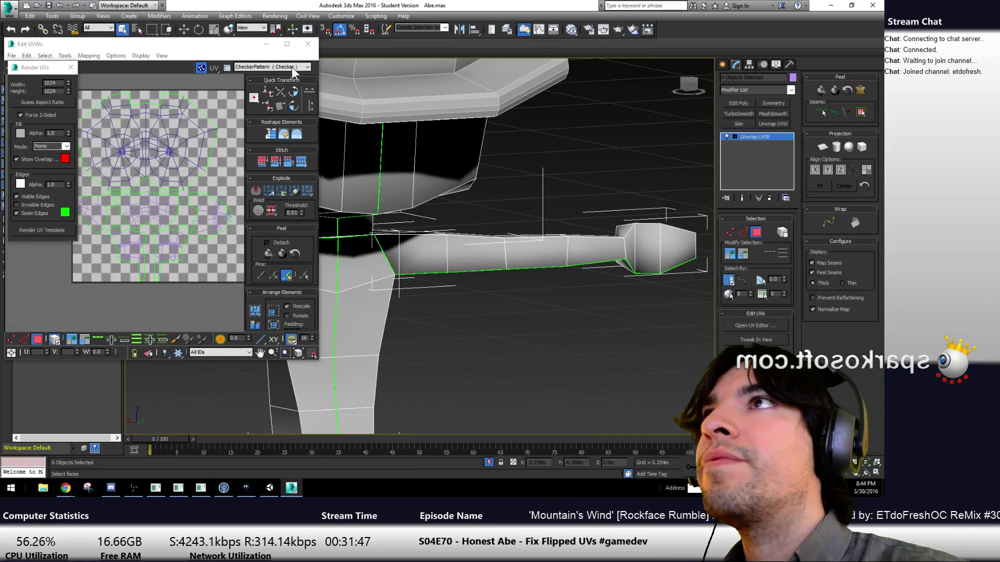
left_click(307, 45)
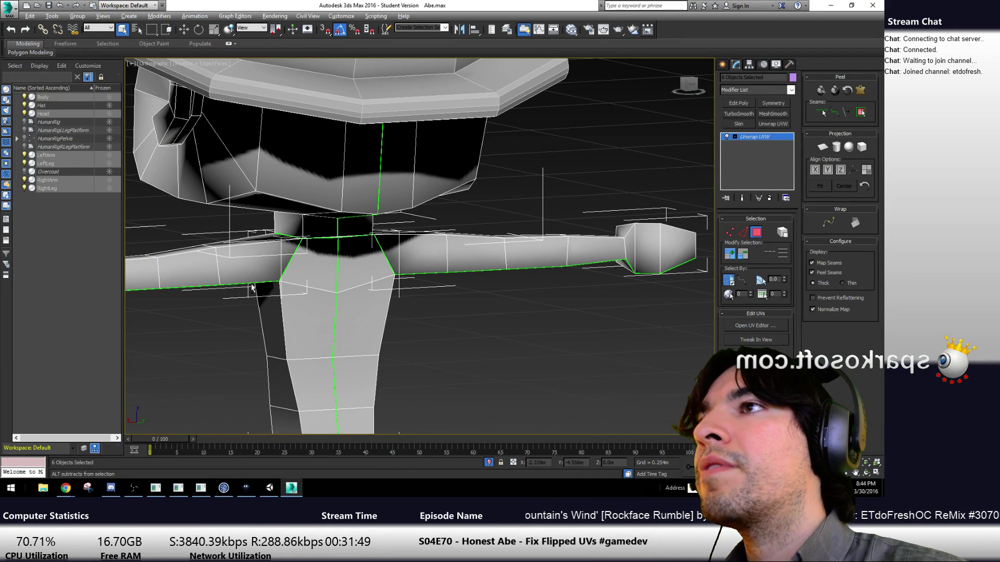
middle_click_drag(241, 299, 437, 245, "alt")
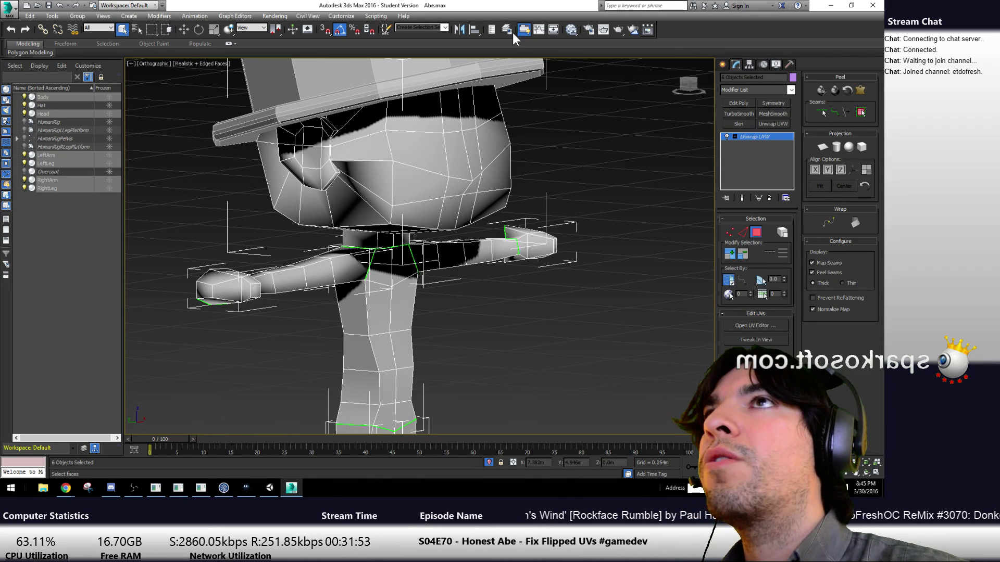
left_click(618, 31)
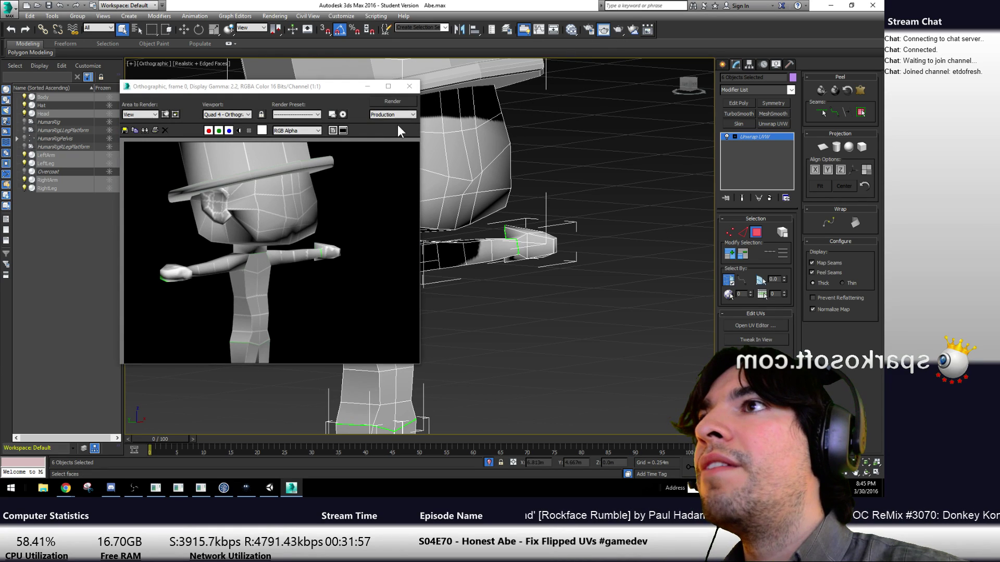
Close the rendered frame window and unhide the Overcoat, adding it to the selection
left_click(385, 103)
left_click(408, 87)
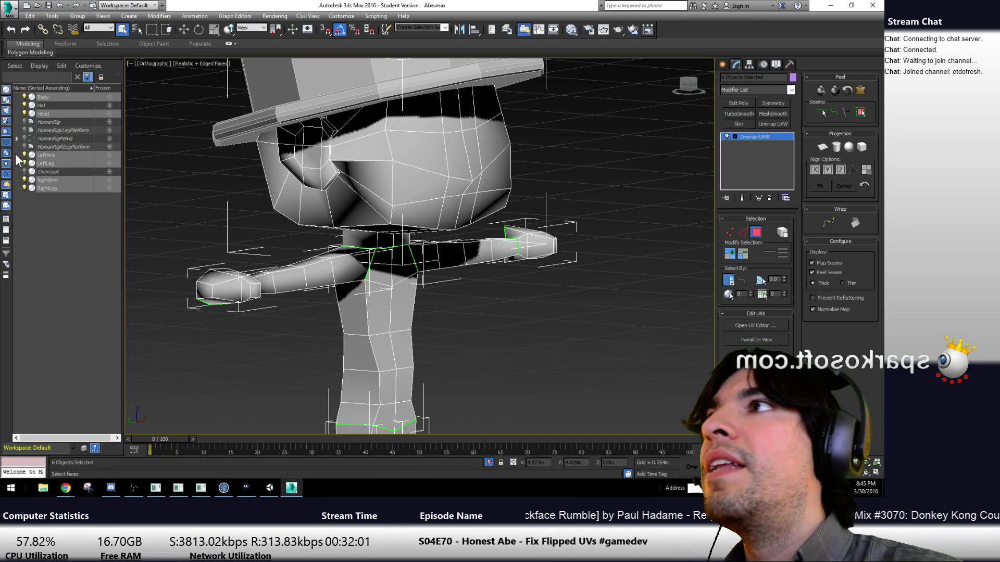
left_click(24, 172)
left_click(42, 173, "ctrl")
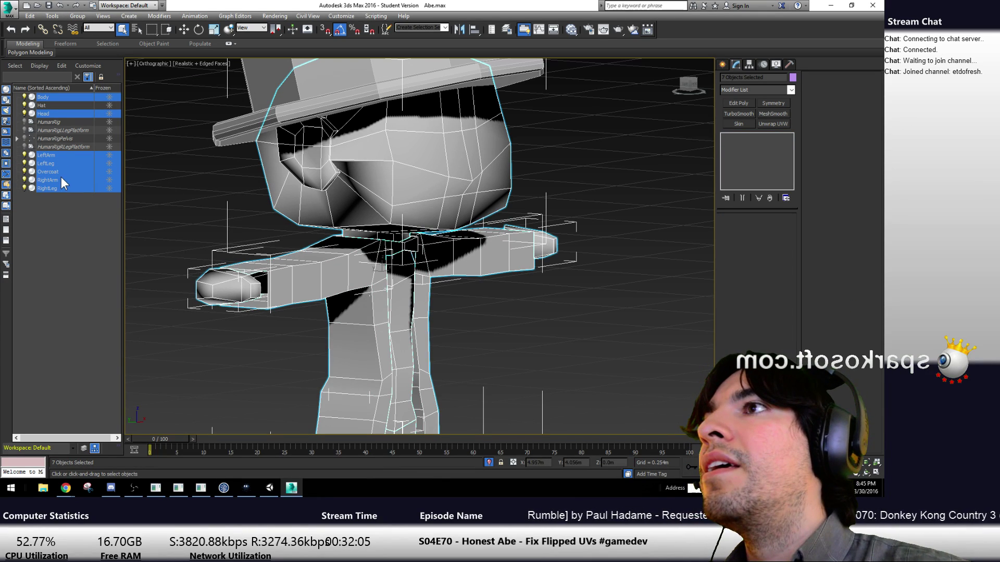
Select RightArm then LeftArm and open LeftArm's Skin modifier, accepting the topology warning
left_click(155, 177)
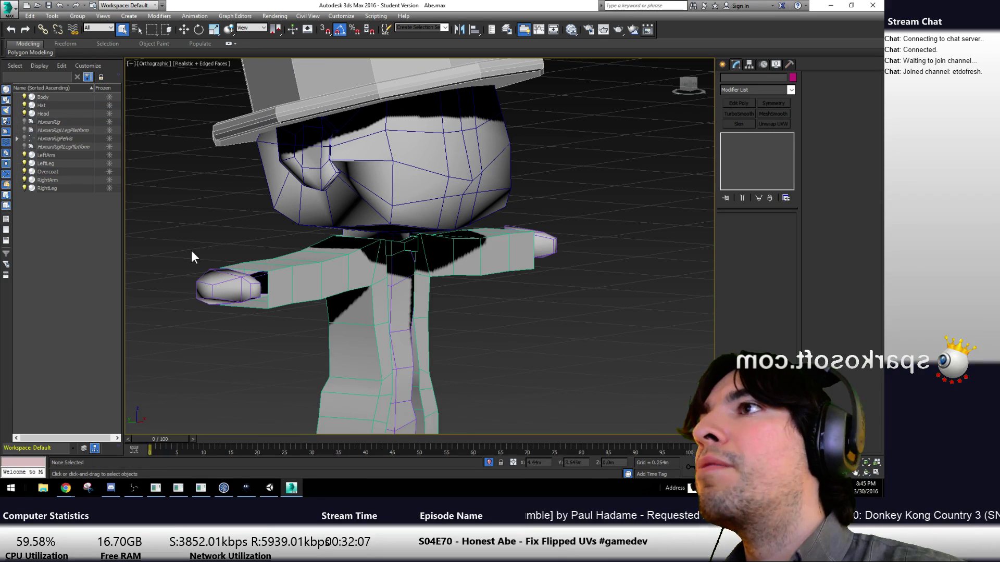
left_click(205, 276)
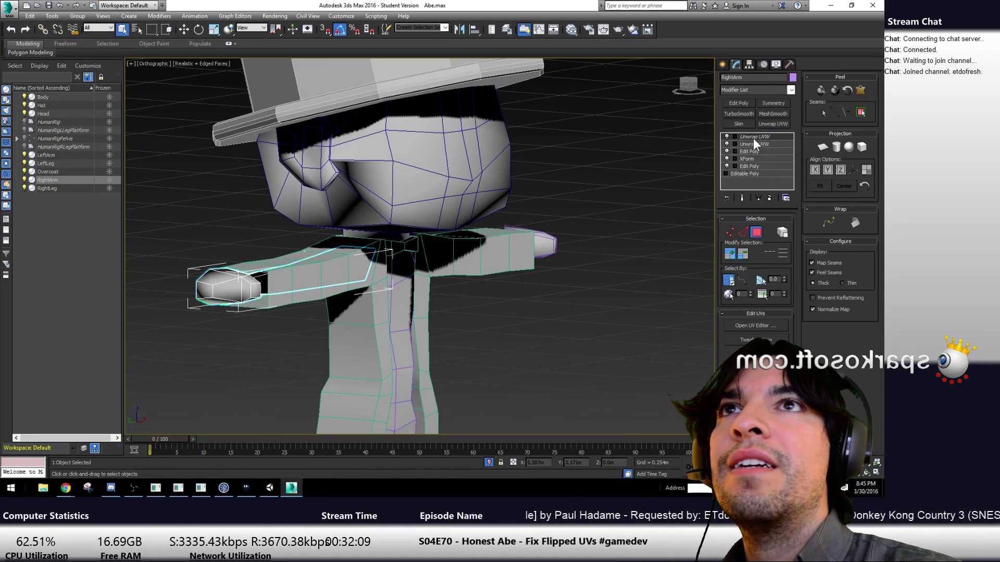
left_click(745, 125)
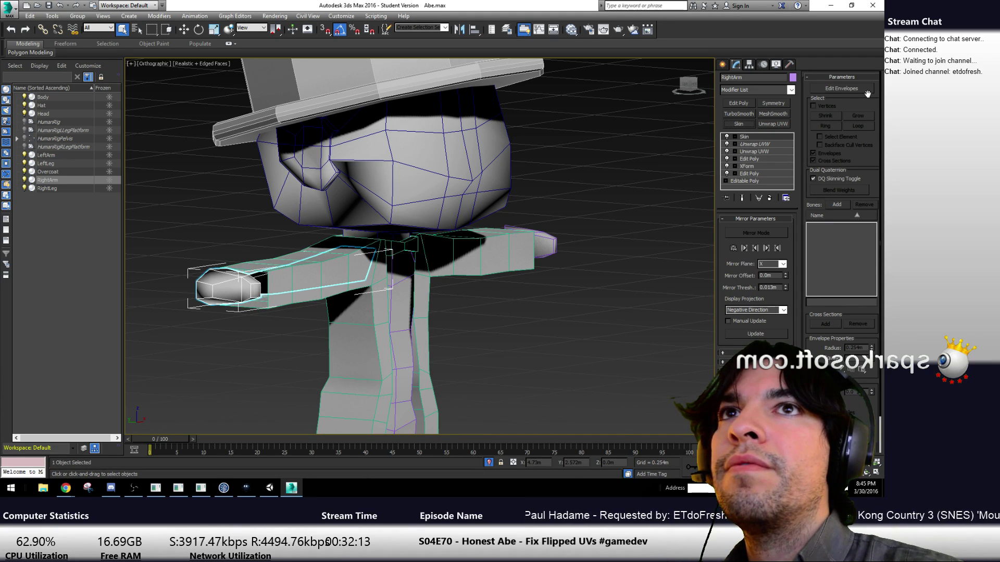
left_click(53, 156)
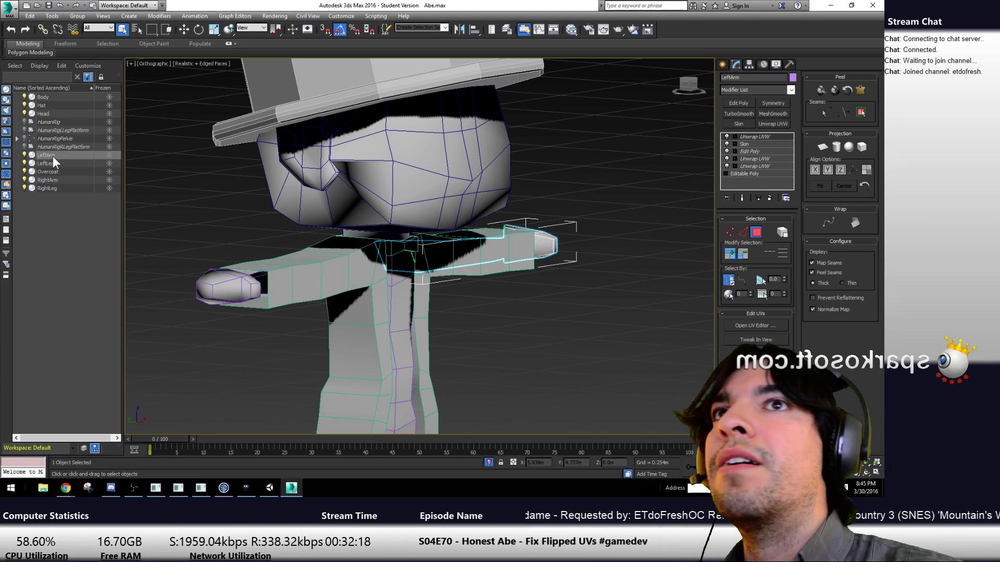
left_click(754, 142)
left_click(478, 271)
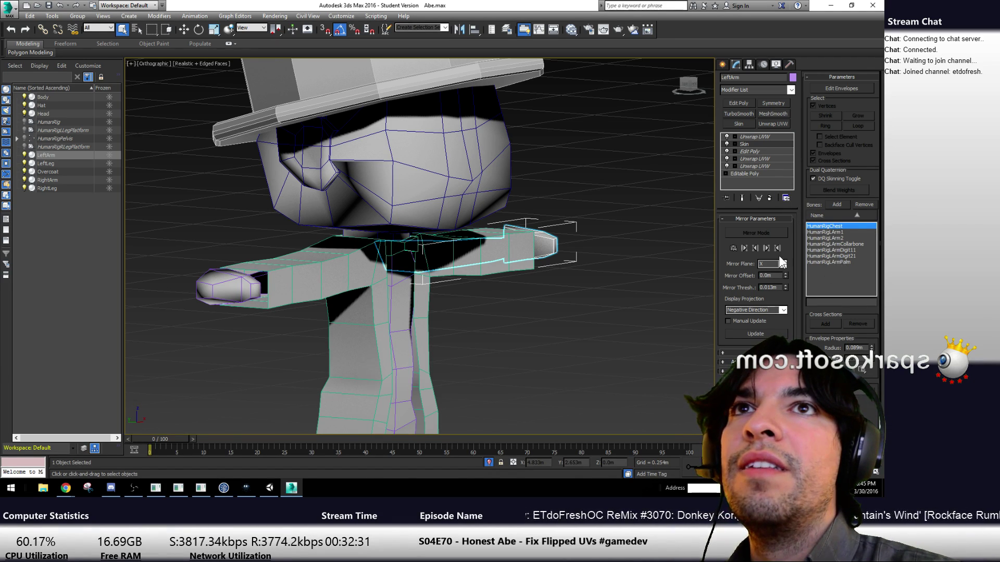
Add Body, Hat, Head, LeftLeg, Overcoat, RightArm and RightLeg to the LeftArm selection
left_click(43, 97)
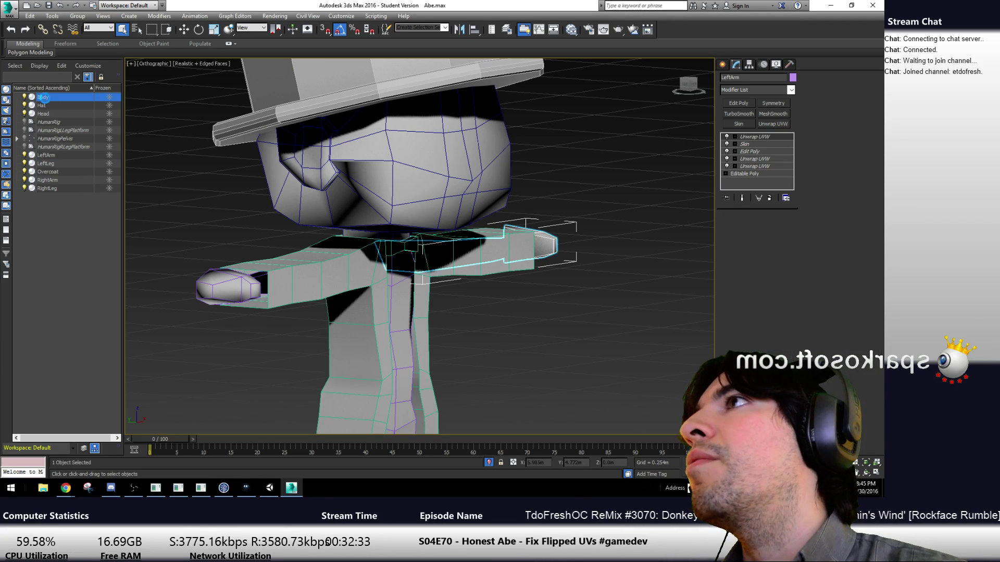
left_click(43, 114, "shift")
left_click(46, 155, "ctrl")
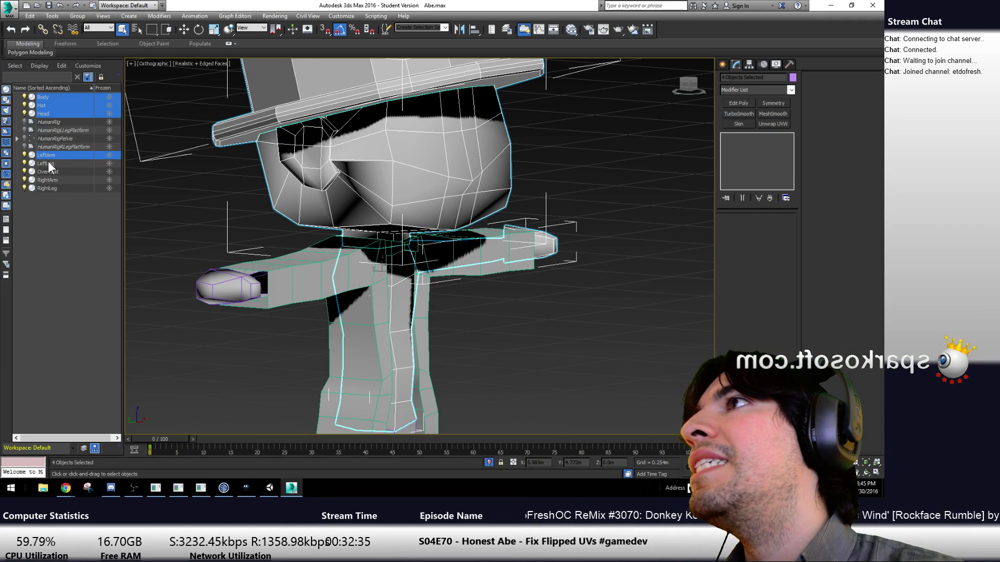
left_click(48, 163, "ctrl")
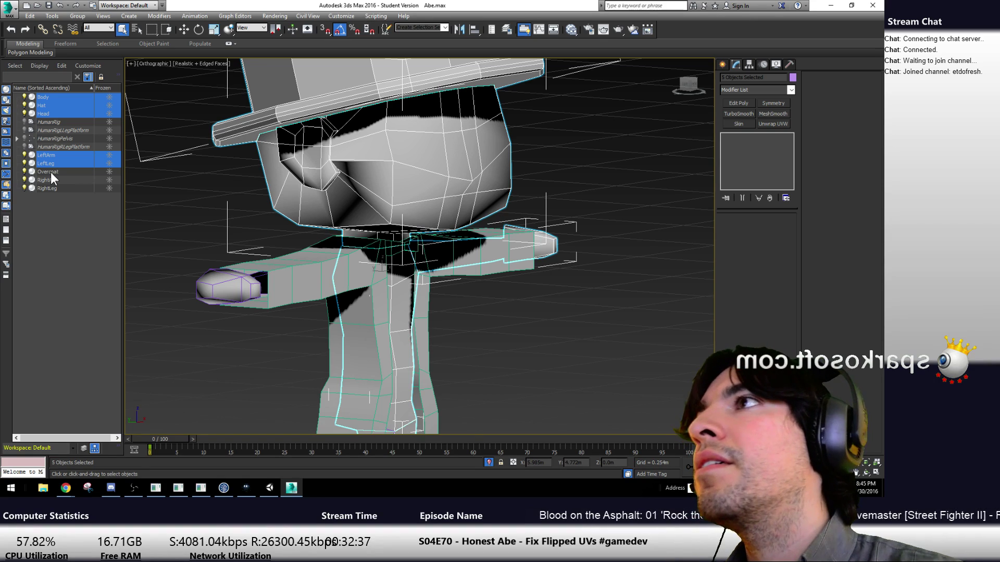
left_click(51, 172, "ctrl")
left_click(53, 180, "ctrl")
left_click(55, 188, "ctrl")
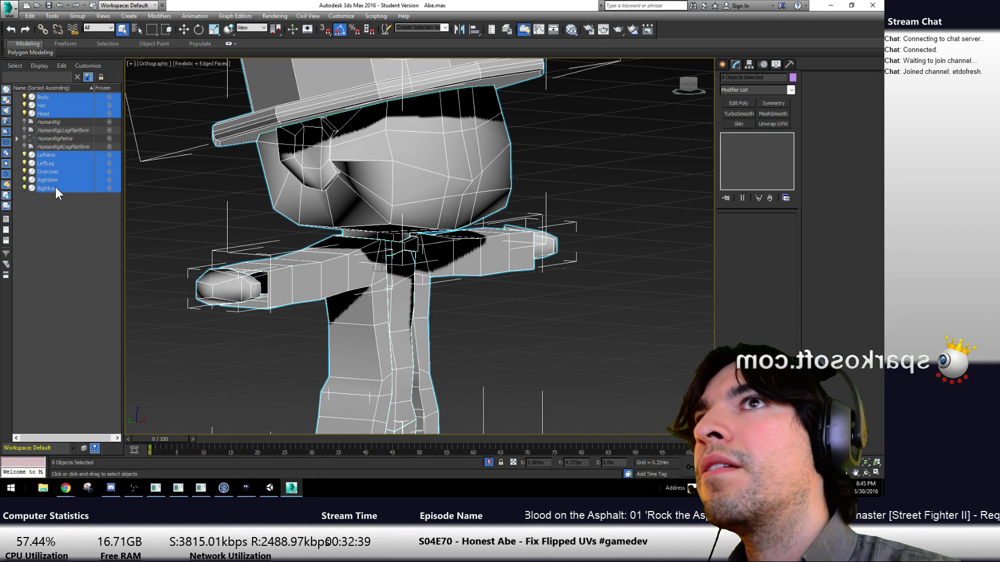
Deselect Hat, Overcoat and RightArm, delete the top Unwrap UVW, then select RightArm's Skin
left_click(42, 105, "ctrl")
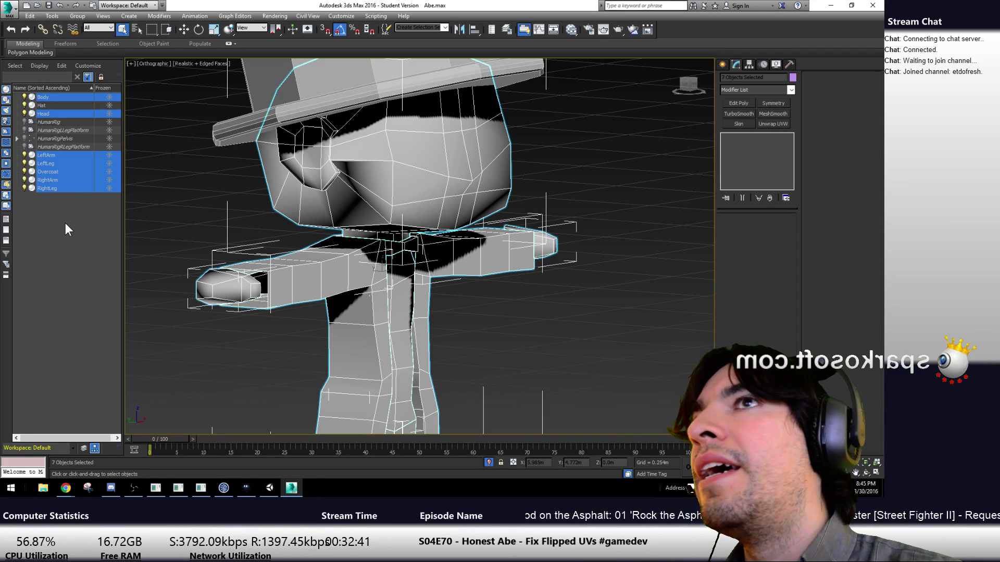
left_click(55, 173, "ctrl")
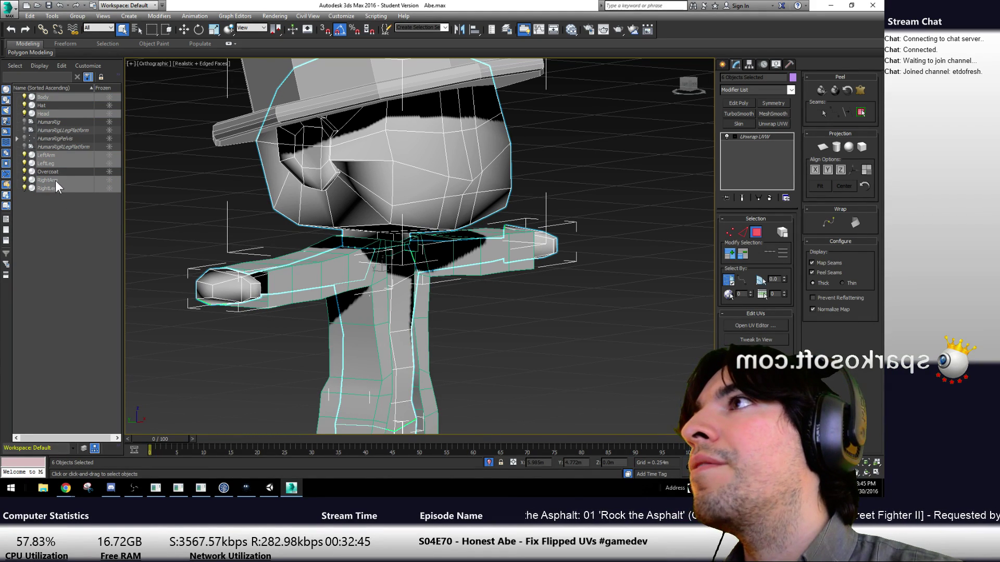
left_click(55, 181, "ctrl")
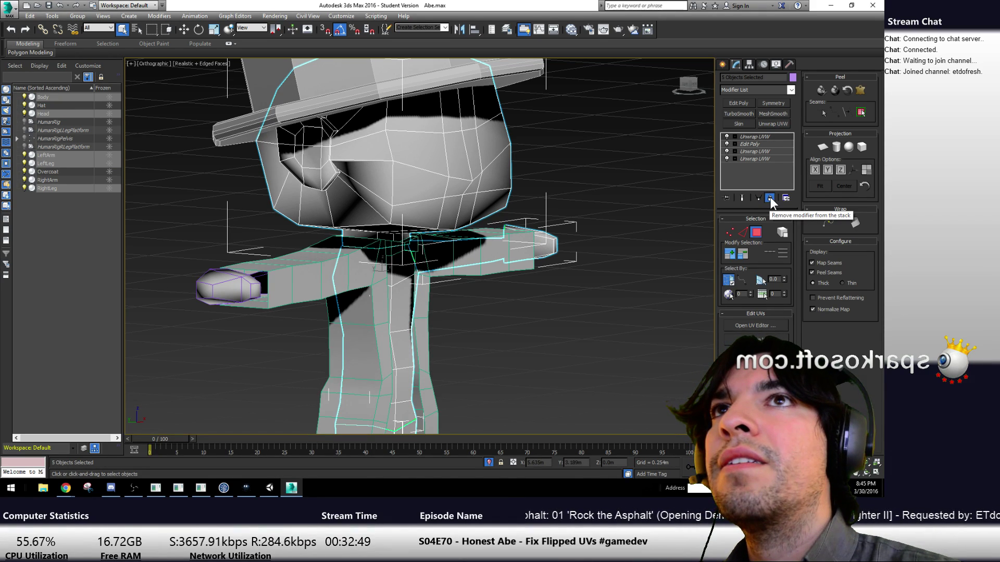
left_click(770, 197)
left_click(59, 181)
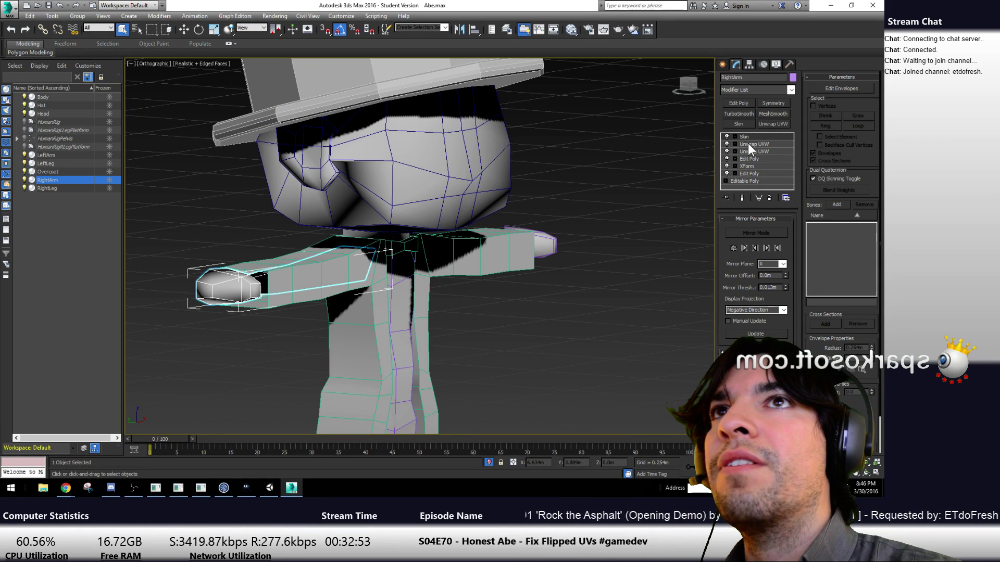
left_click(747, 142)
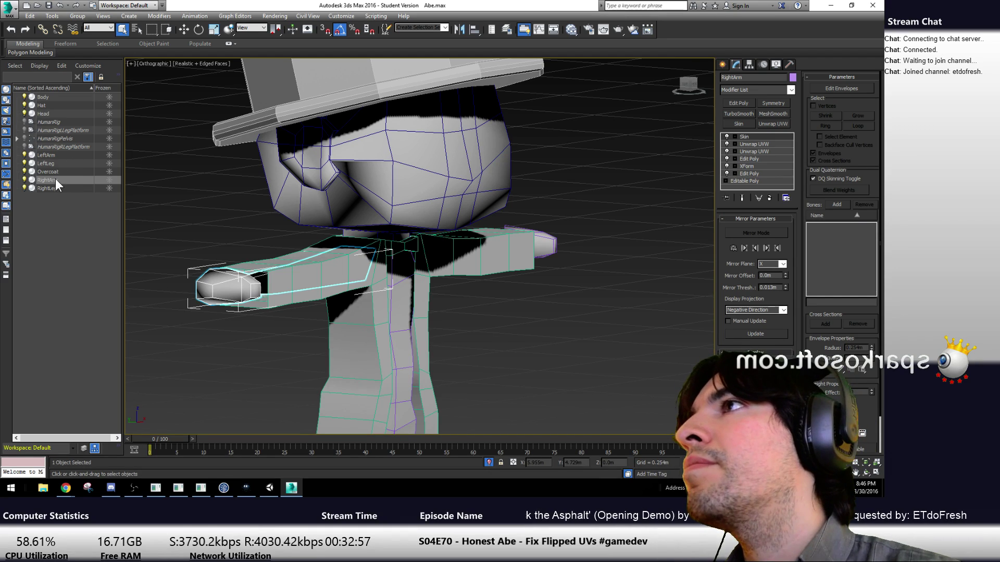
Select all character parts and group them under the name Abe
key("ctrl+a")
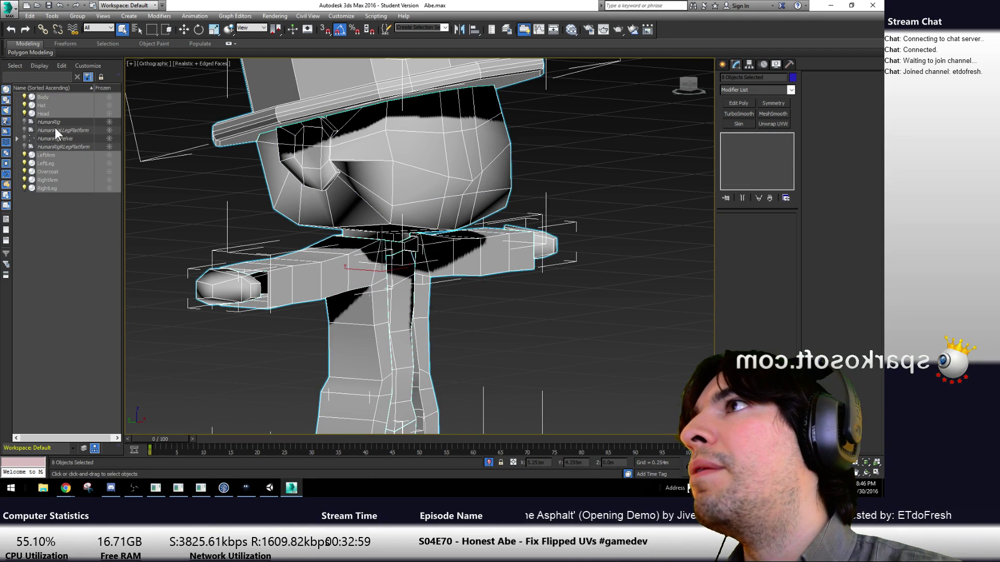
left_click(77, 16)
left_click(89, 26)
type("Abe")
key("Return")
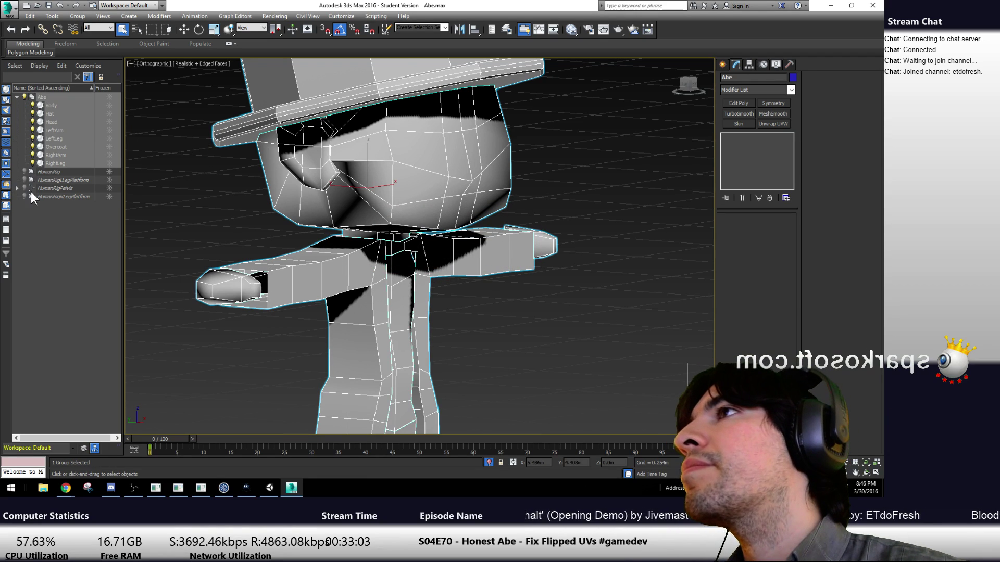
End Isolate, open the Abe group, and select the right arm mesh
right_click(93, 88)
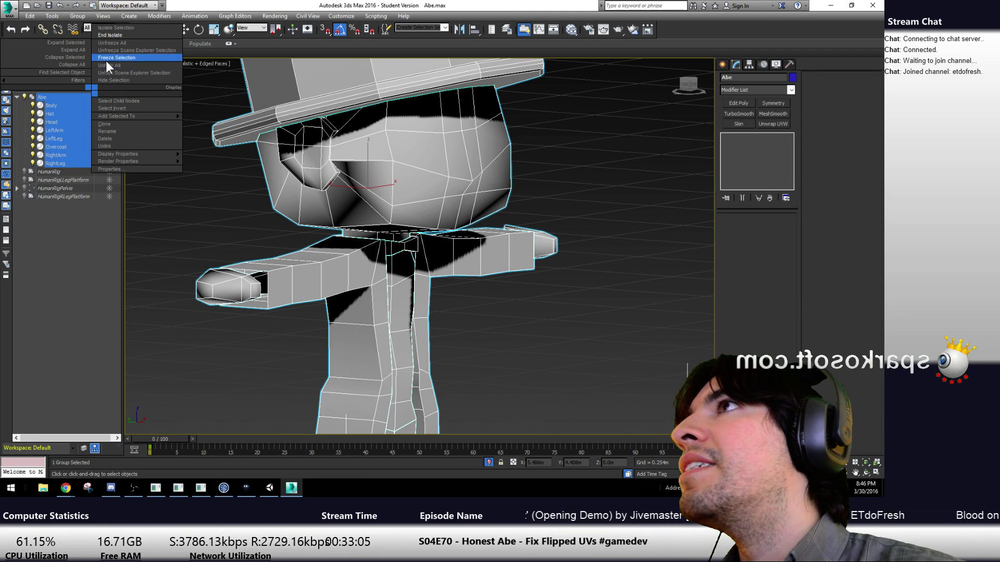
left_click(113, 36)
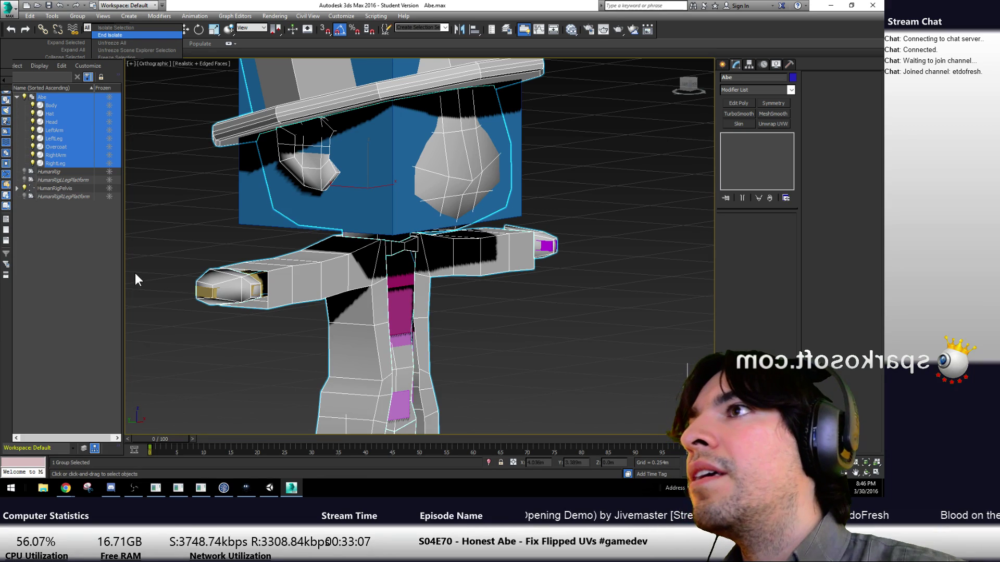
left_click(222, 275)
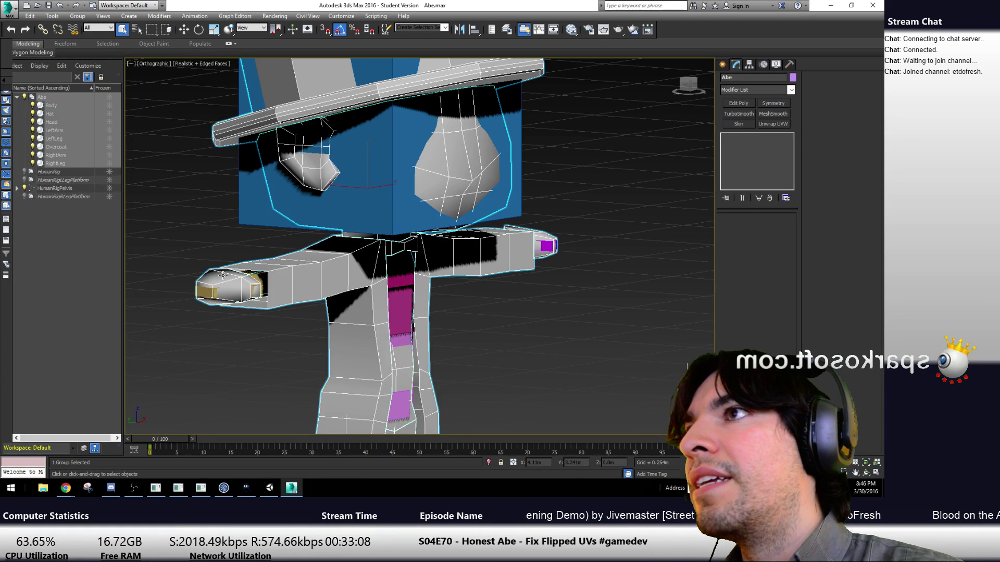
left_click(77, 16)
left_click(81, 56)
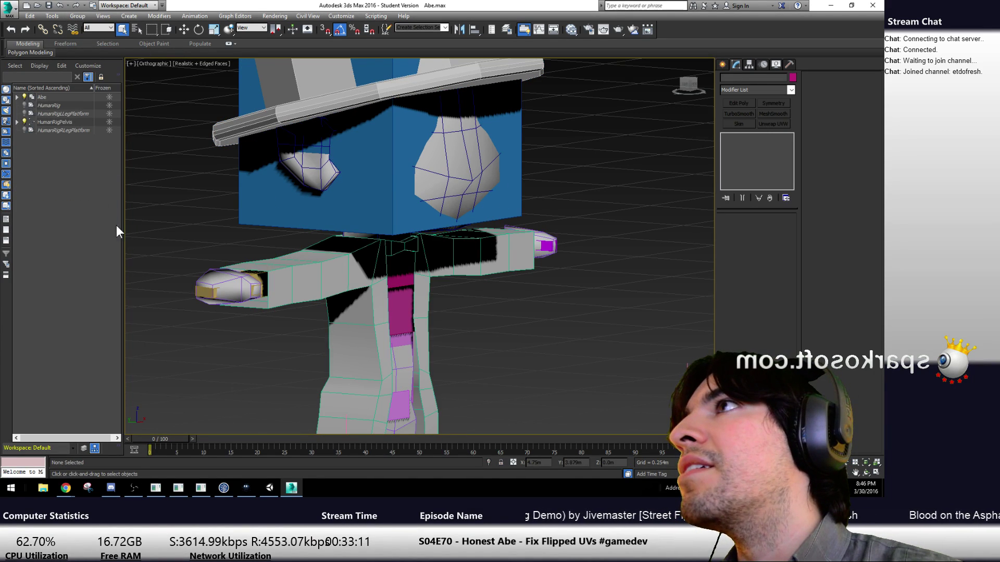
left_click(203, 273)
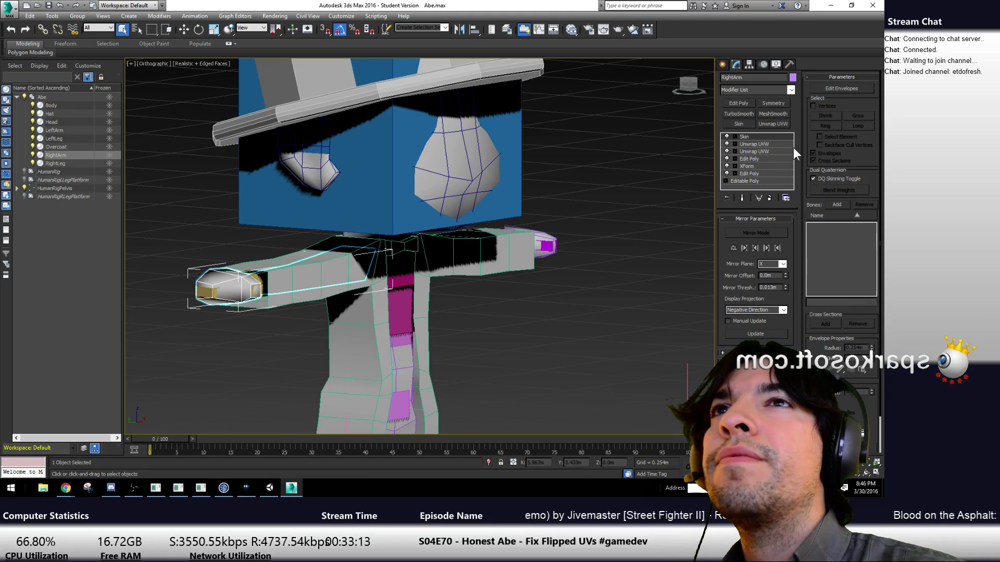
Expand the Pelvis > Spine1 > Spine2 > Chest tree and add HumanRigChest and HumanRigRArmCollarbone to Skin
left_click(835, 204)
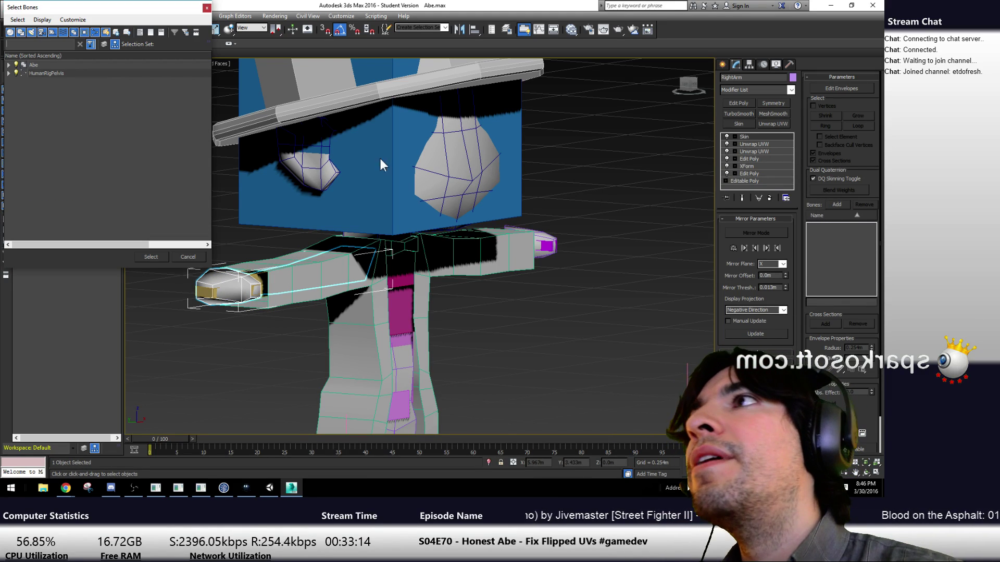
left_click(8, 74)
left_click(17, 98)
left_click(25, 106)
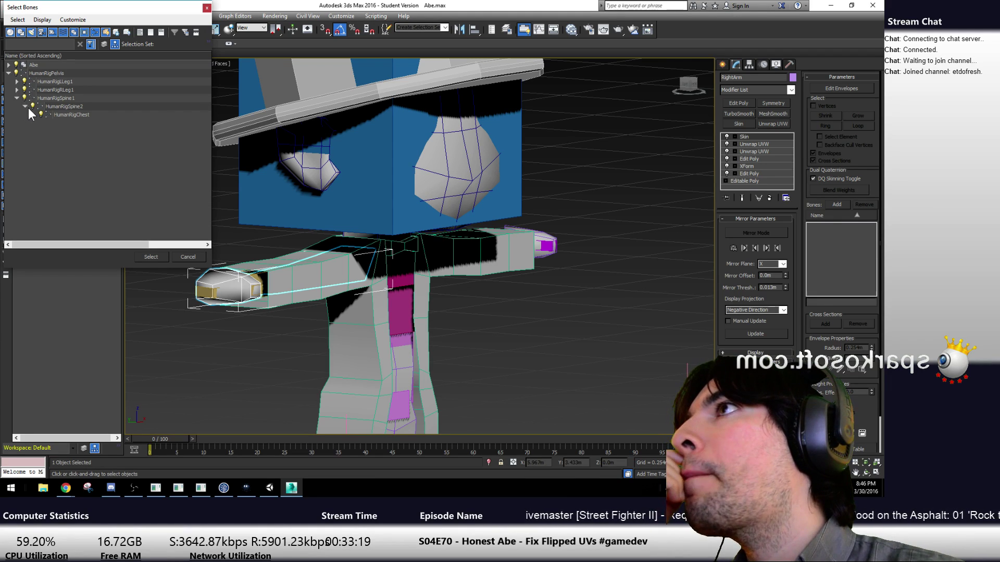
left_click(34, 115)
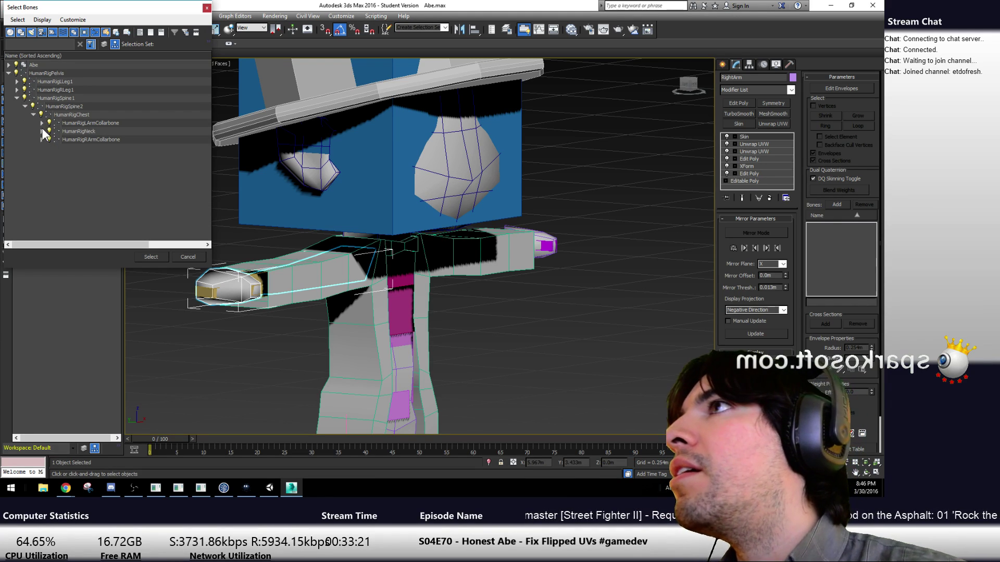
double_click(63, 114)
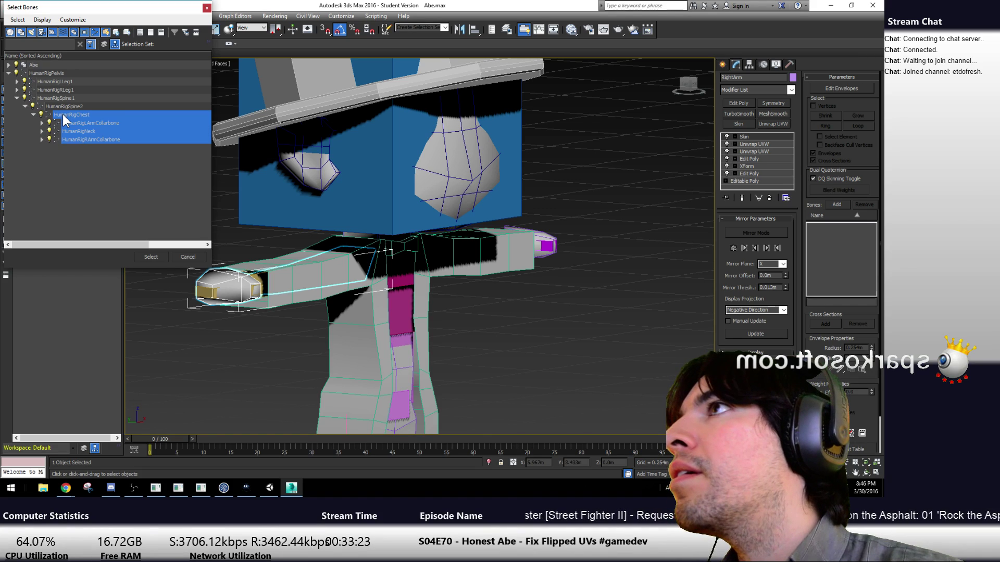
left_click(104, 139)
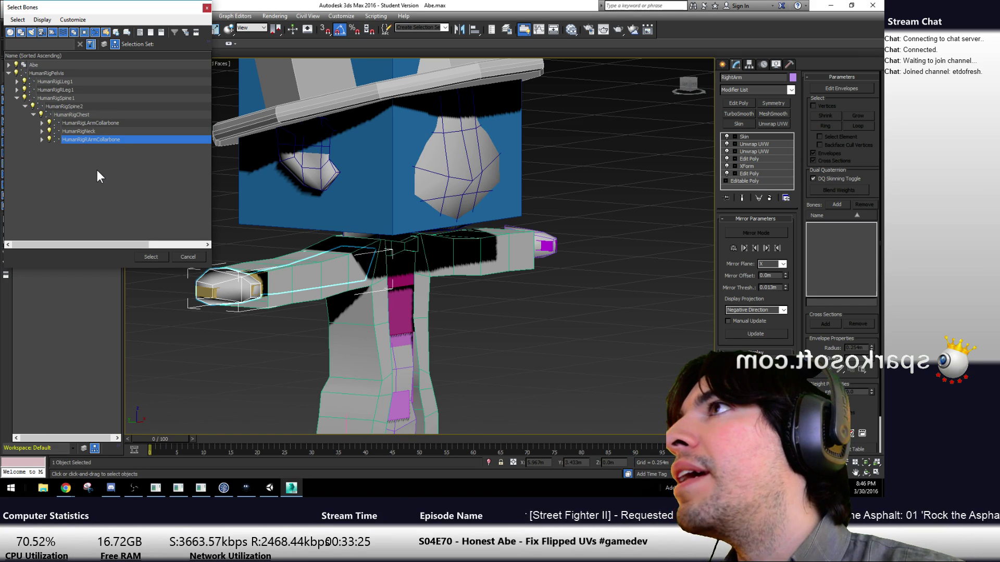
left_click(72, 114, "ctrl")
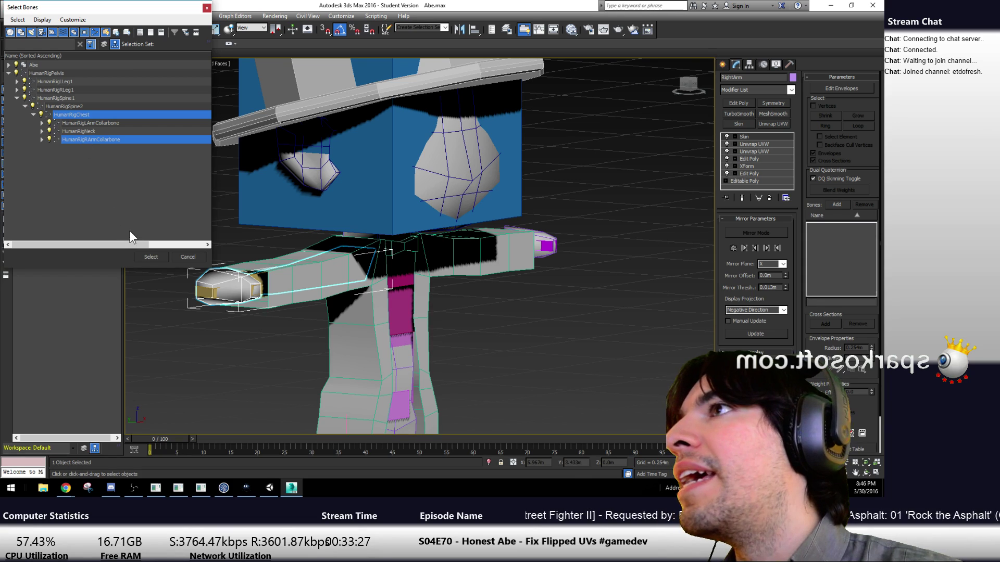
left_click(156, 257)
Switch to the front view, frame the chest and arm, and isolate RightArm
key("f")
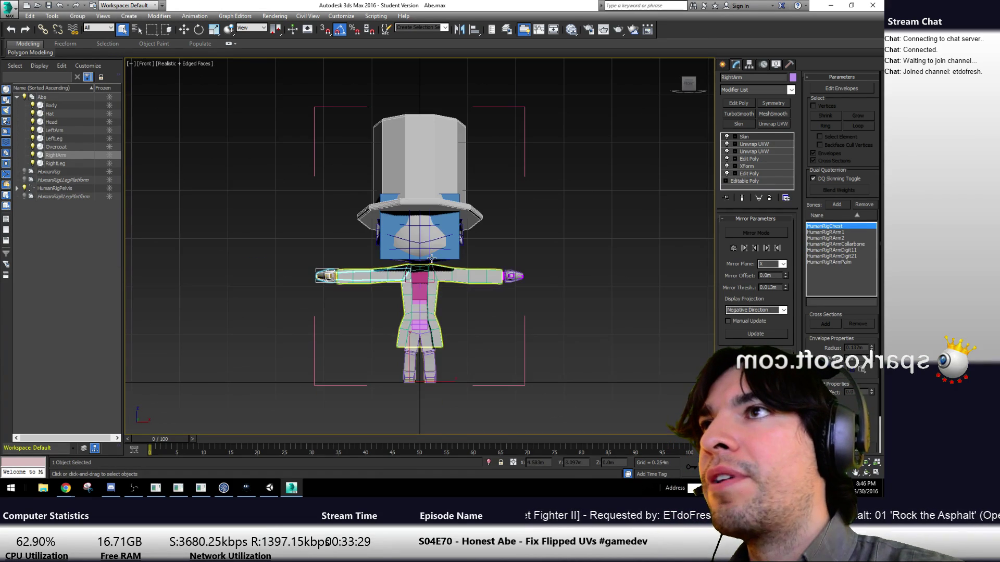
scroll(422, 264, "up", 5)
middle_click_drag(423, 264, 432, 269)
middle_click_drag(432, 268, 558, 243)
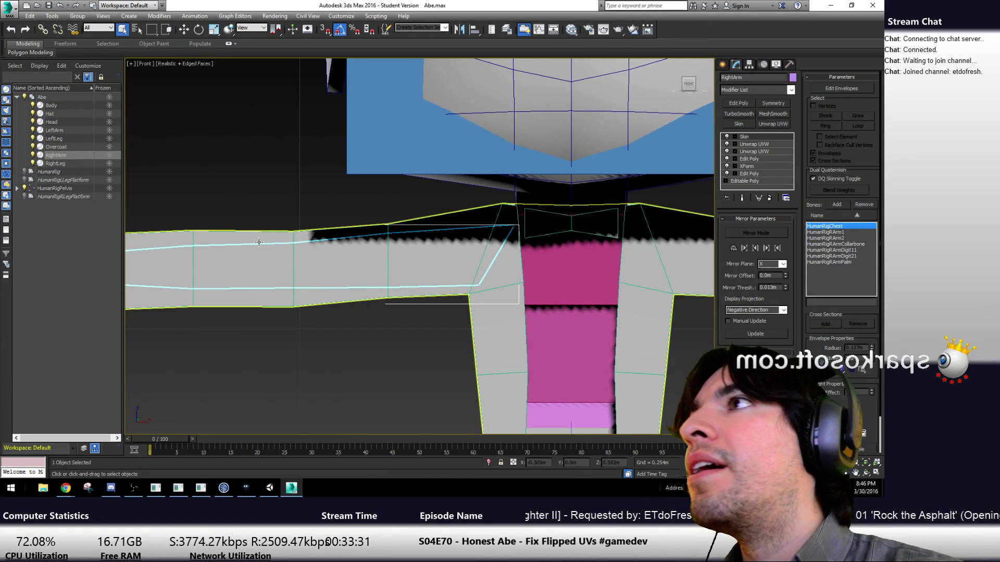
right_click(54, 156)
left_click(132, 93)
middle_click_drag(421, 336, 378, 343)
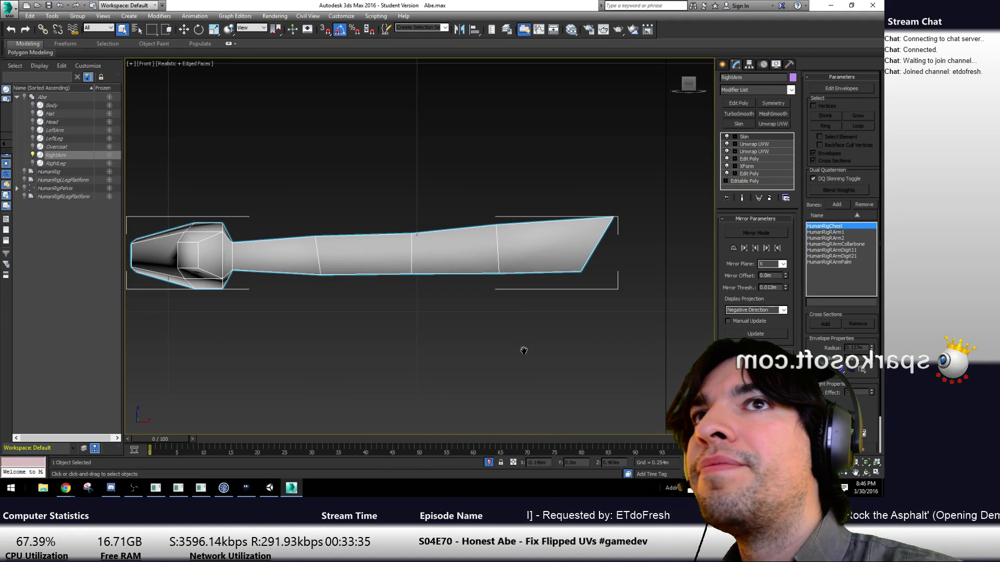
In Edit Envelopes, give the arm's middle vertices weight 1 on HumanRigArm1 via the Weight Tool
left_click(829, 89)
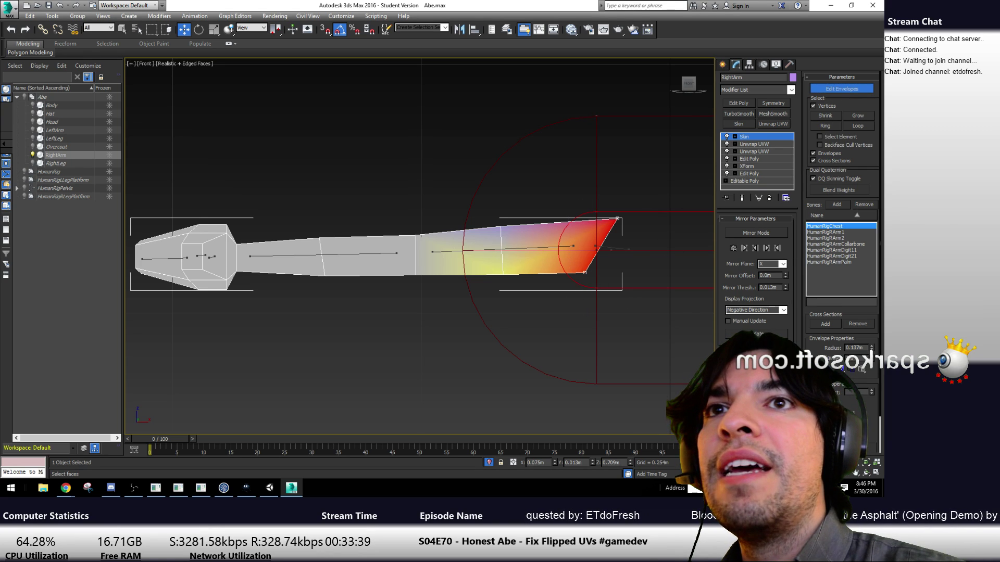
key("ctrl+w")
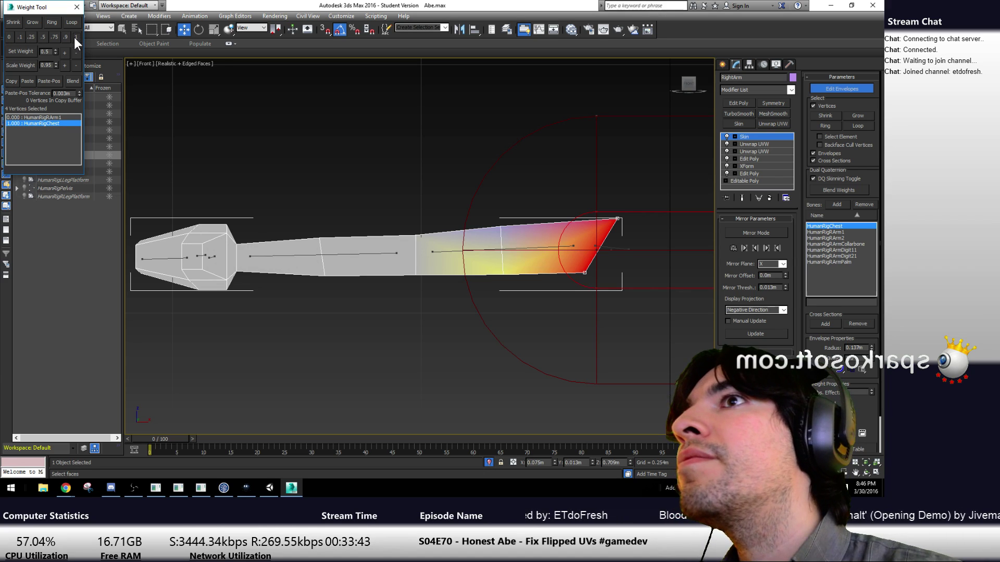
left_click_drag(478, 202, 526, 298)
left_click(58, 118)
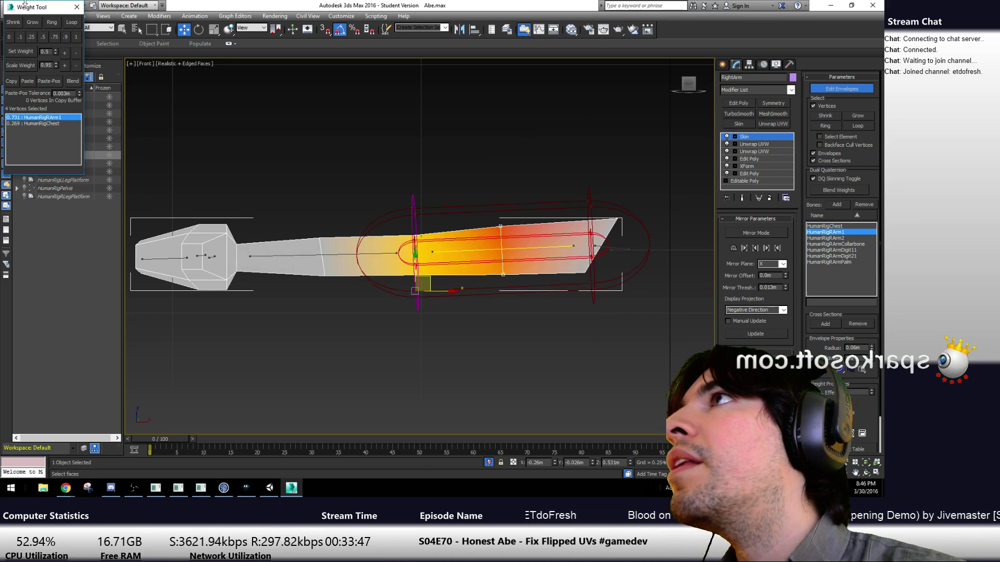
left_click(77, 37)
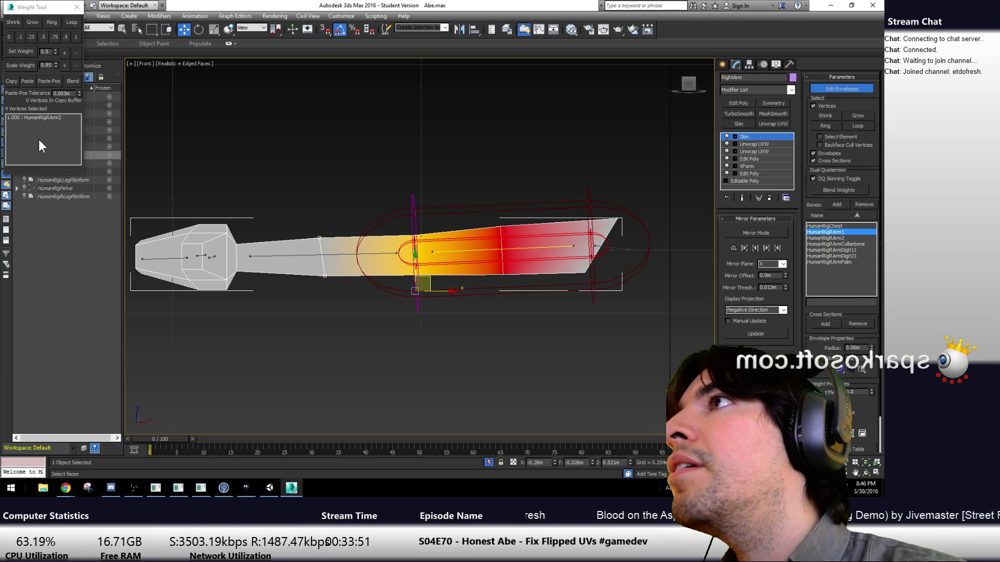
left_click(36, 117)
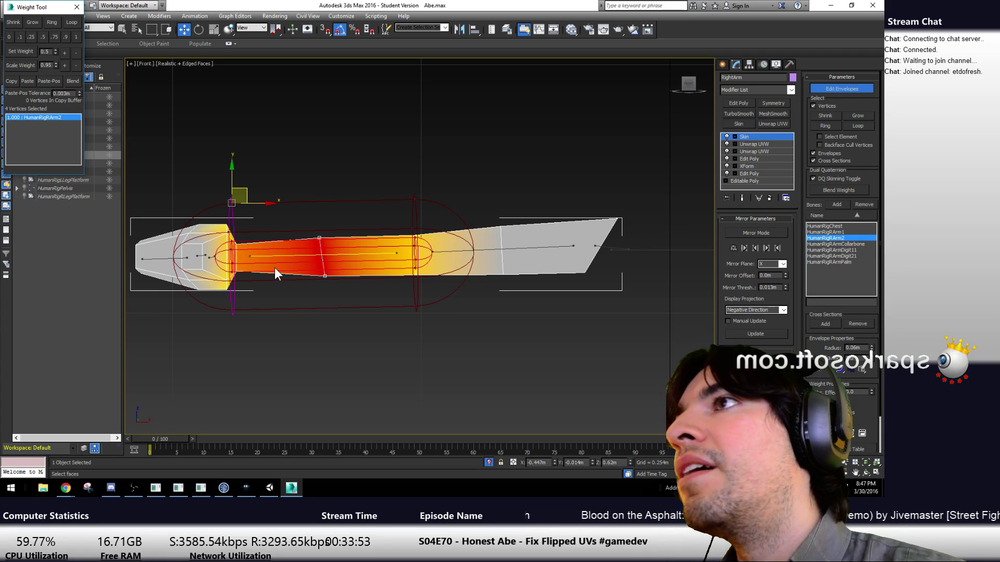
left_click(76, 7)
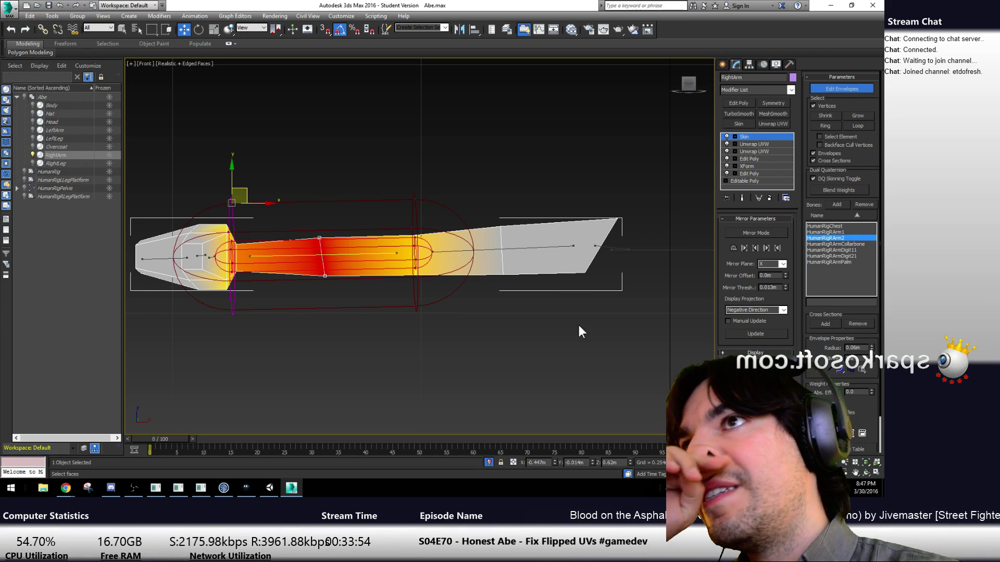
left_click(856, 89)
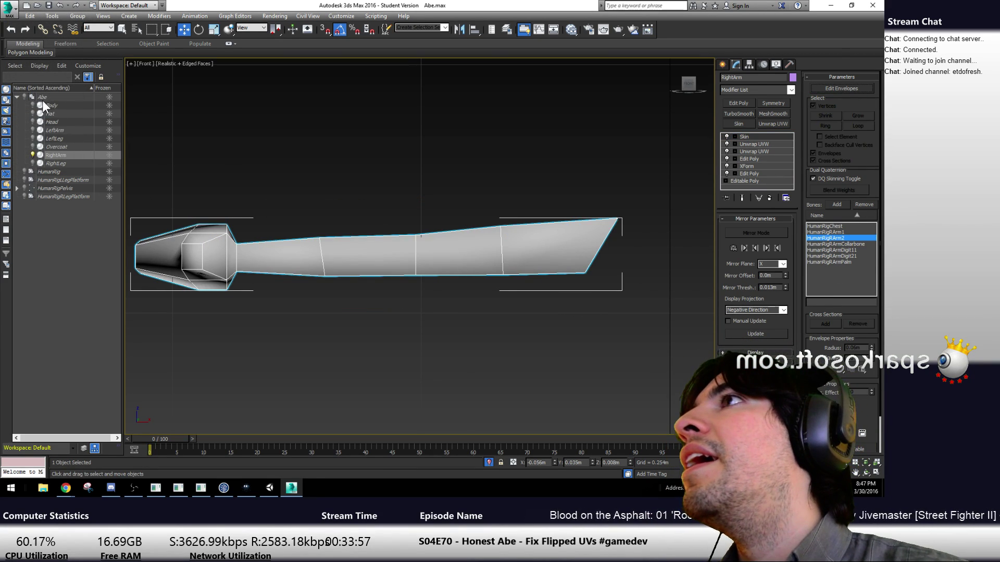
End isolation, select the Abe group and close it, then show its Hierarchy pivot settings
right_click(64, 157)
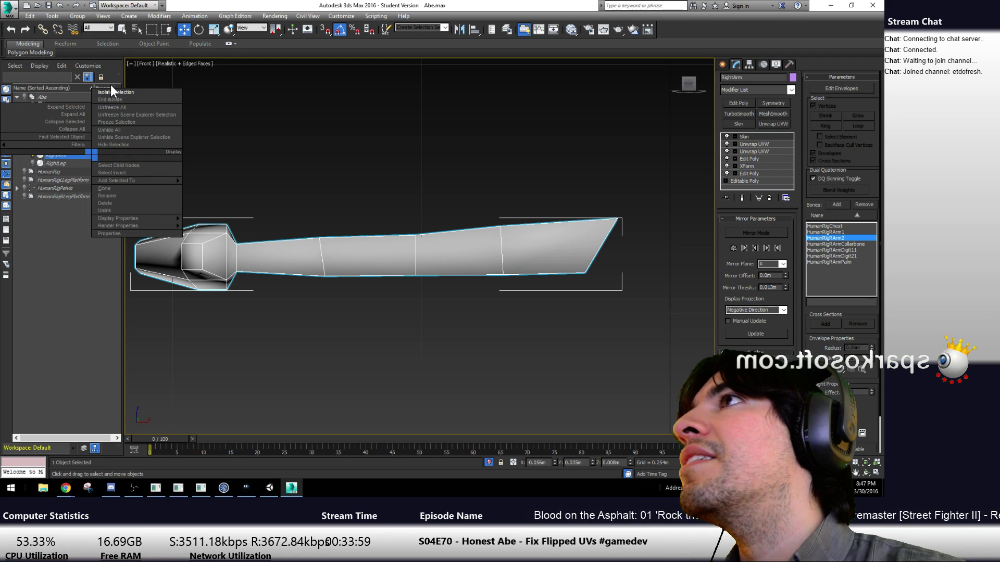
left_click(120, 99)
scroll(377, 196, "down", 6)
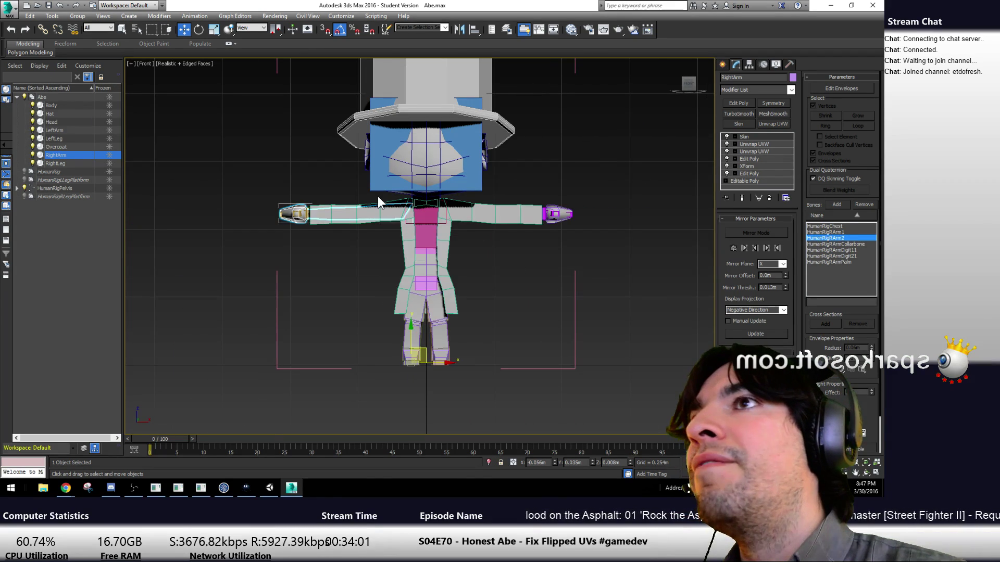
left_click(49, 97)
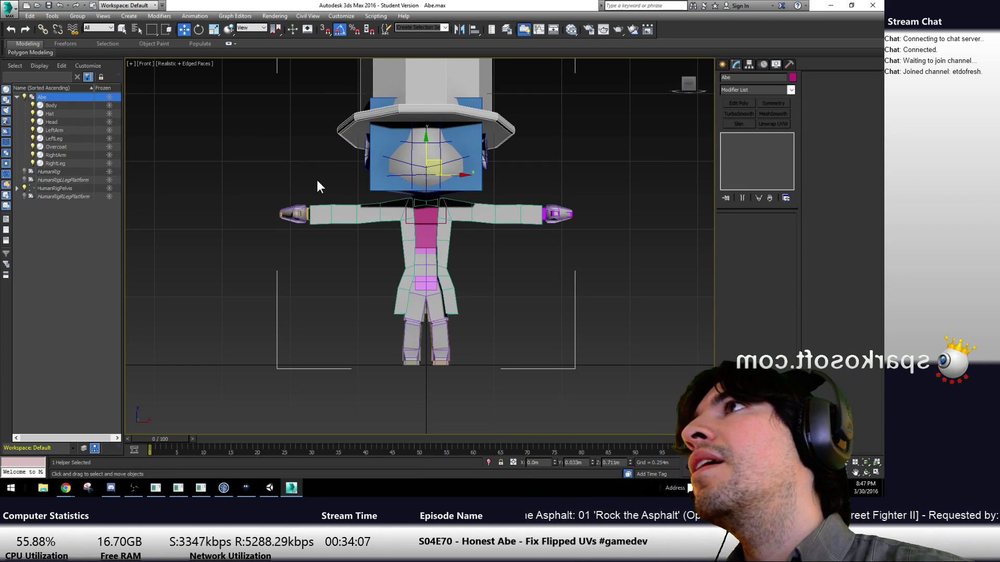
left_click(77, 16)
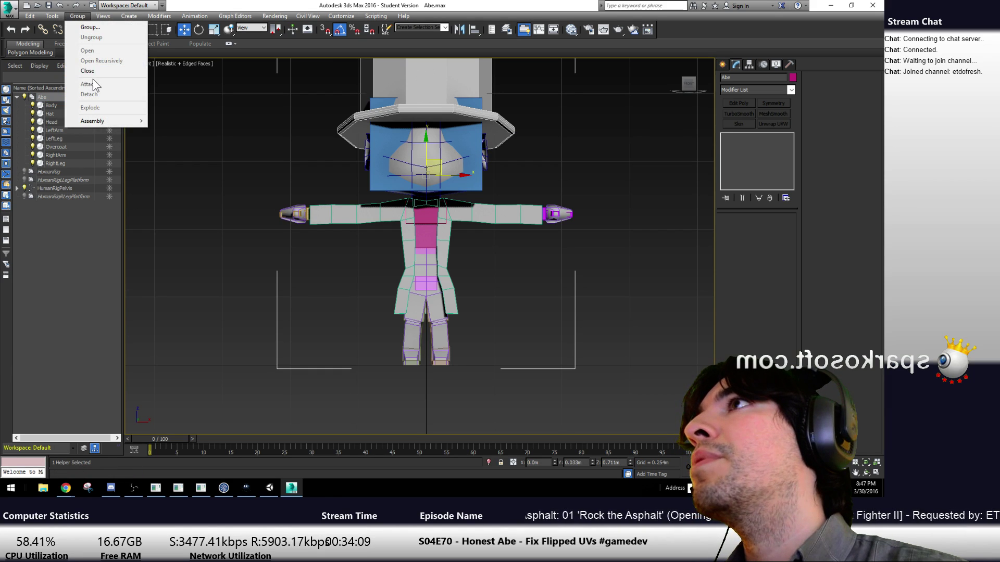
left_click(93, 72)
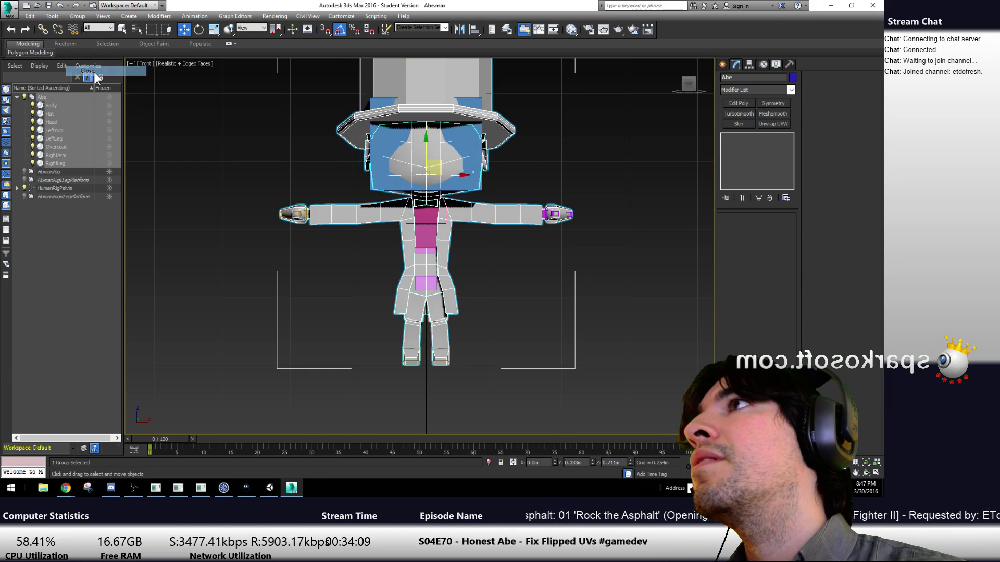
left_click(748, 65)
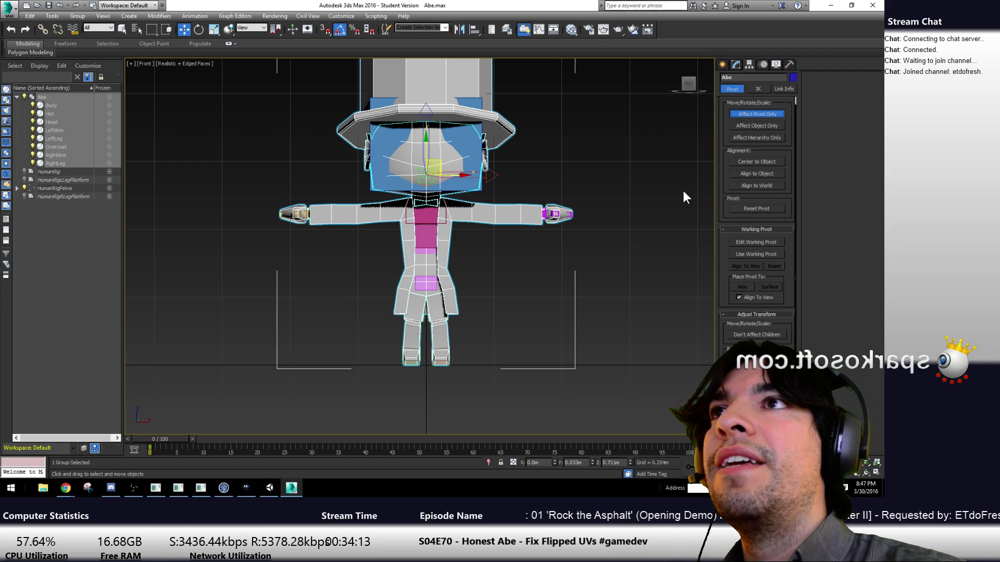
With Affect Pivot Only on, set the pivot's Y position to 0
right_click(589, 461)
key("Escape")
type("e")
key("BackSpace")
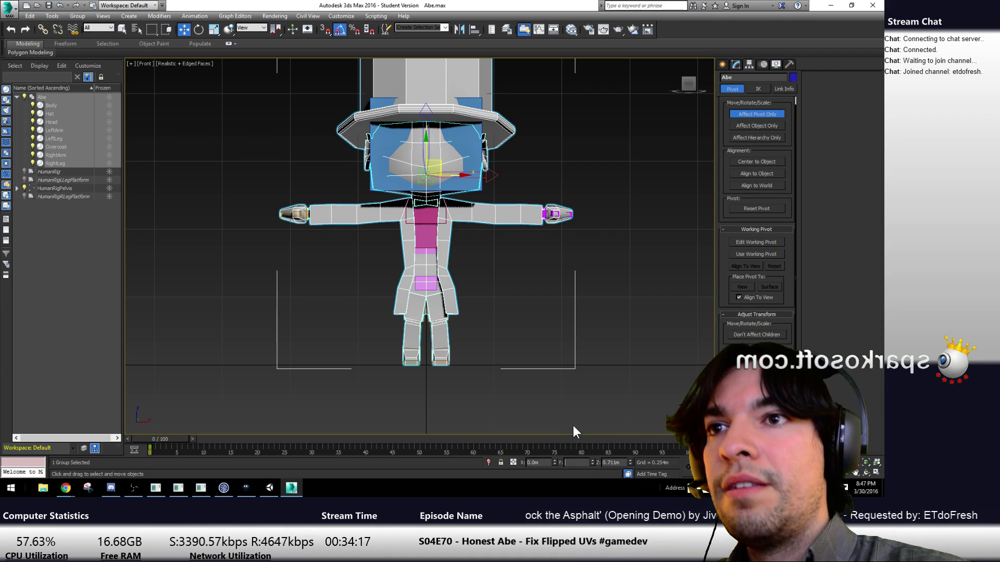
type("0")
key("Return")
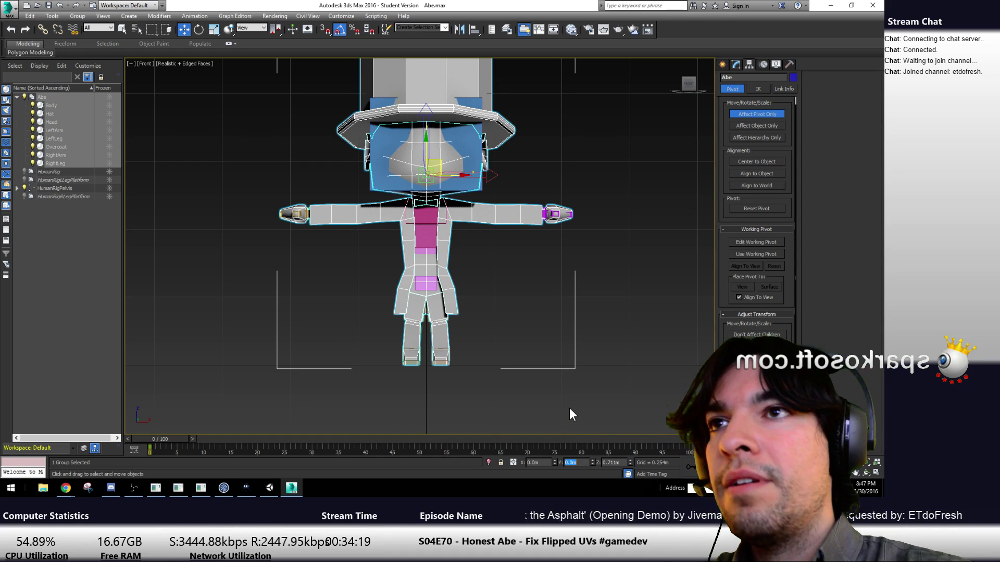
Rotate the pivot 90° on X, zero its Z position, and turn Affect Pivot Only off
key("e")
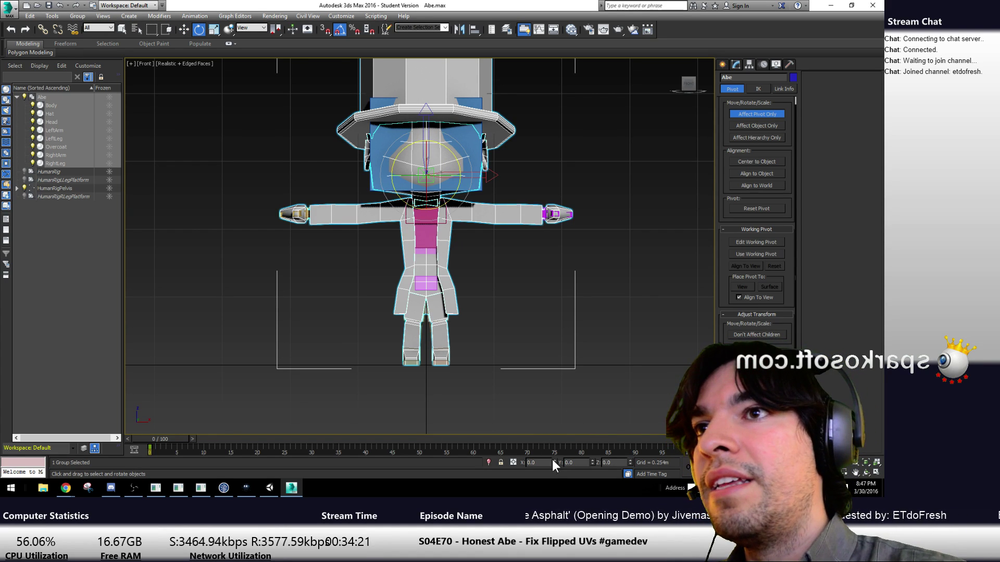
double_click(545, 463)
type("90")
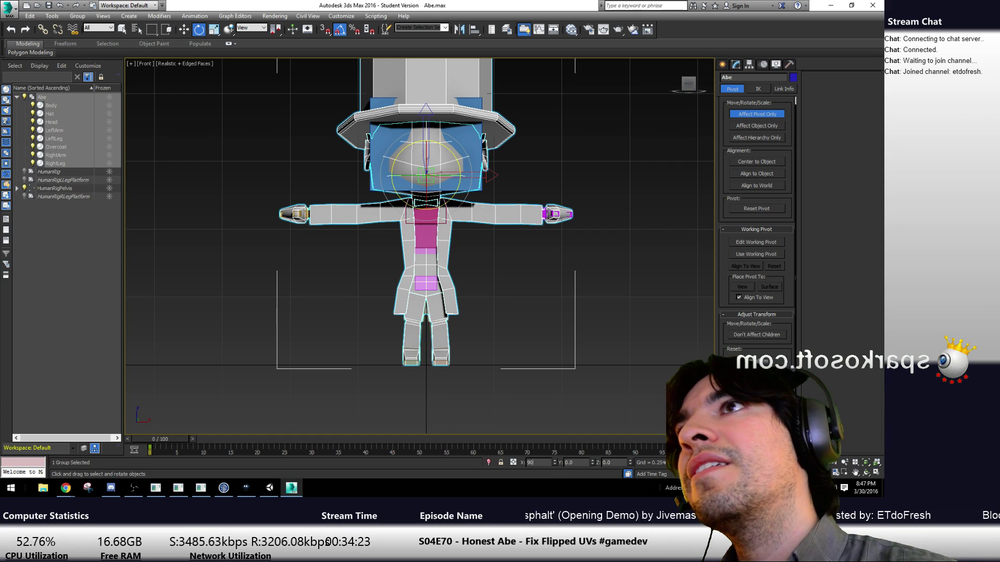
key("Return")
key("w")
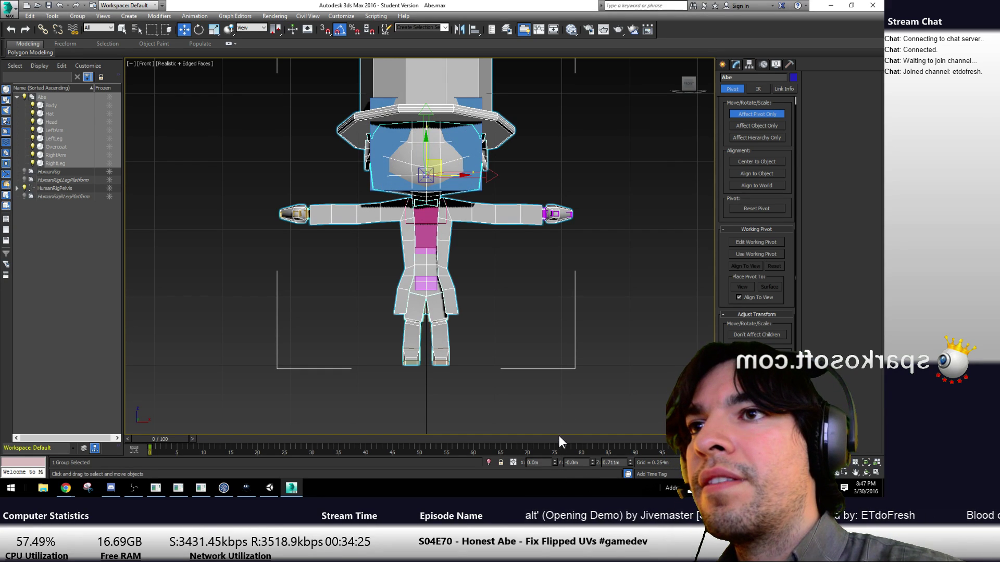
right_click(630, 463)
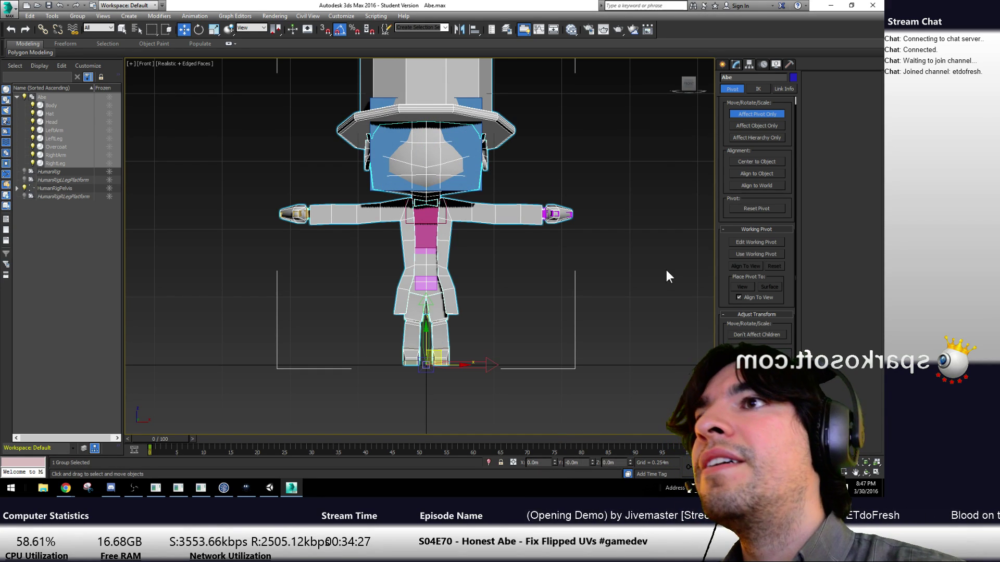
left_click(758, 114)
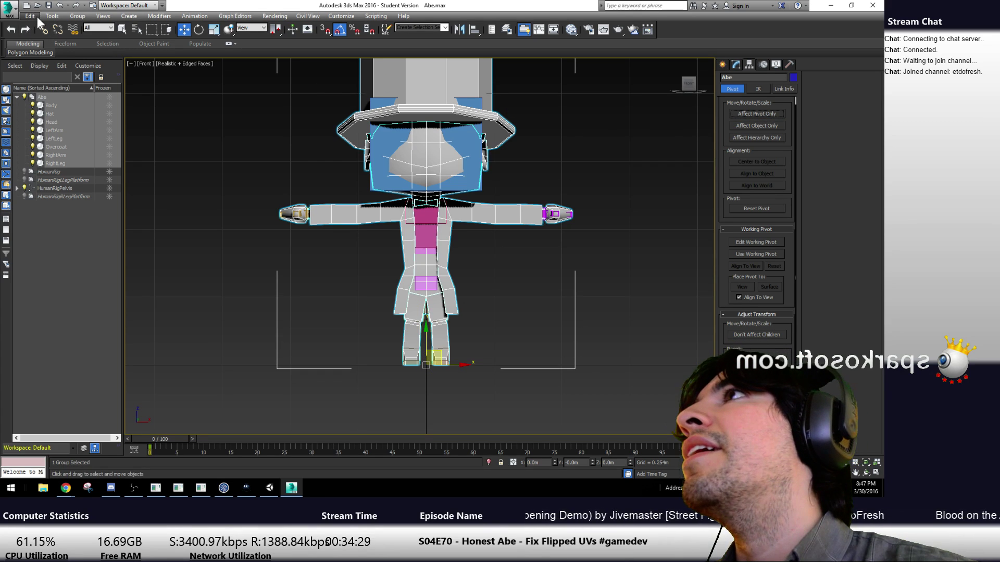
Export Abe as FBX over the existing Models/Abe.FBX with default export settings, dismissing the warnings
left_click(6, 6)
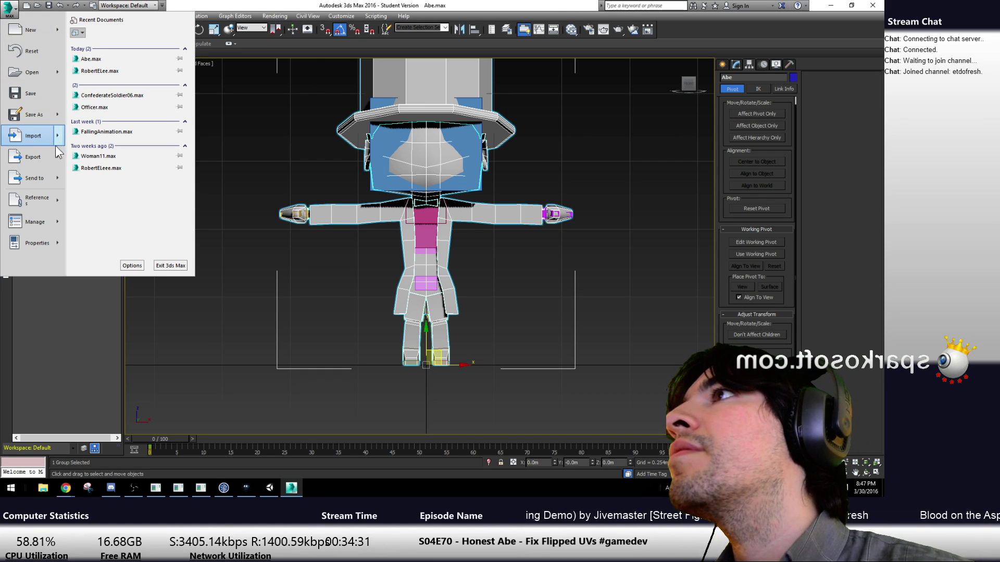
mouse_move(33, 157)
left_click(99, 46)
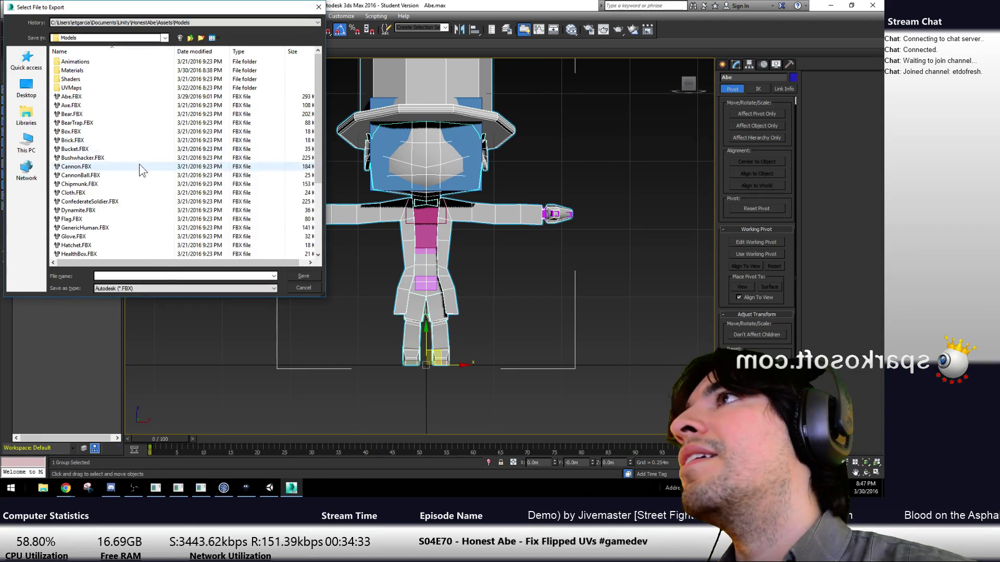
double_click(71, 97)
left_click(508, 281)
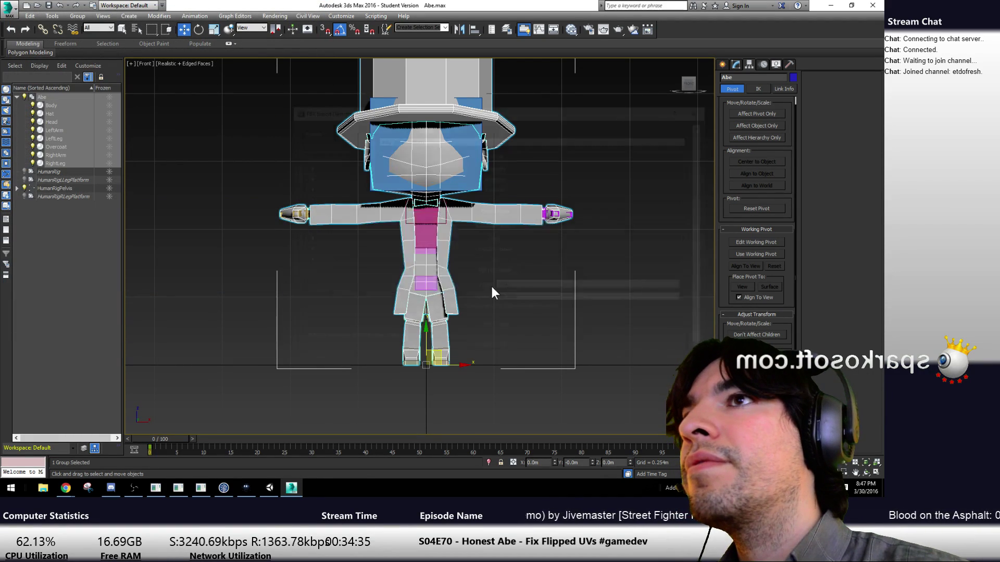
left_click(631, 363)
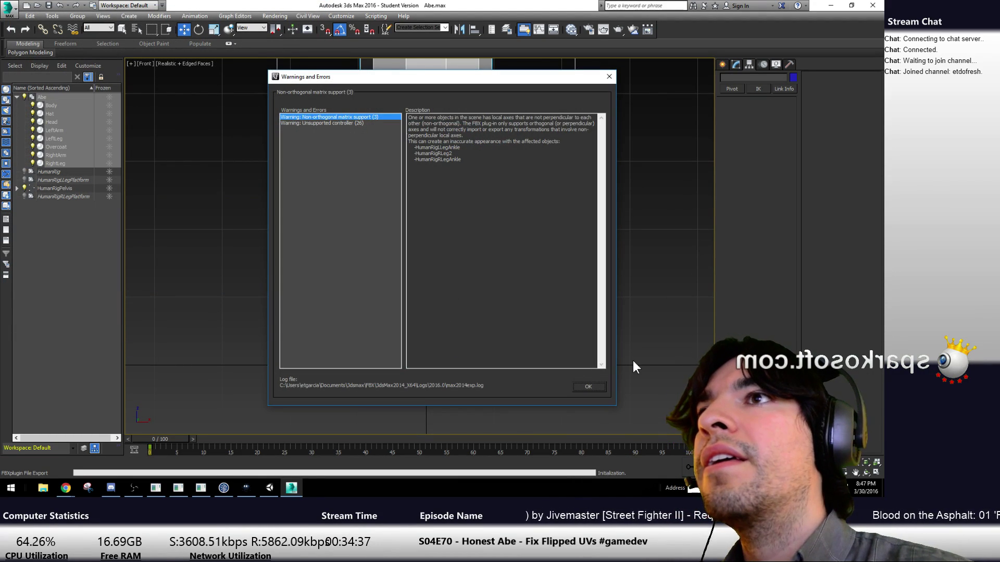
left_click(594, 386)
key("alt+Tab")
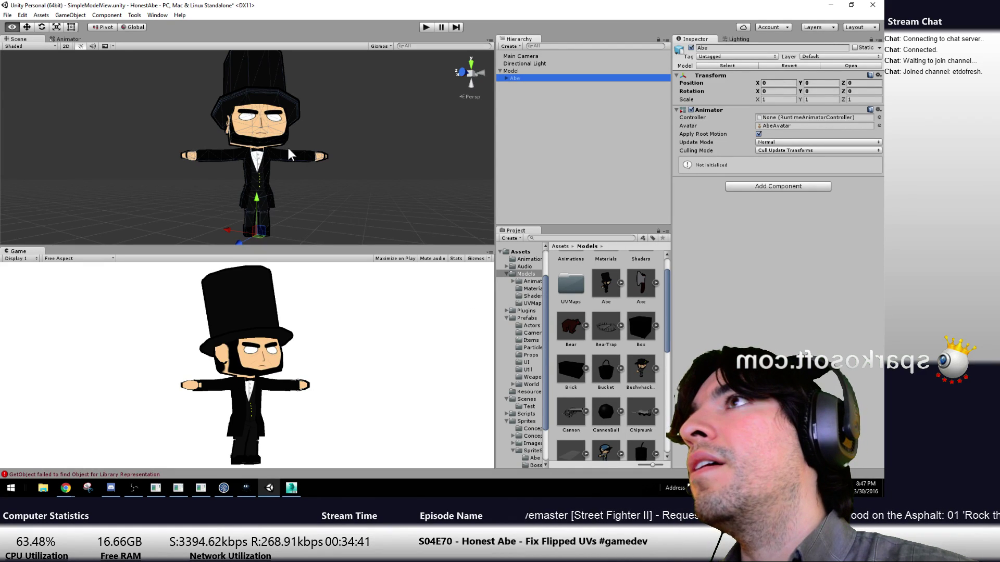
Load the HumanoidAnimationTest scene from Scenes/Test, answering the unsaved-changes prompt
left_click_drag(305, 182, 332, 194, "alt")
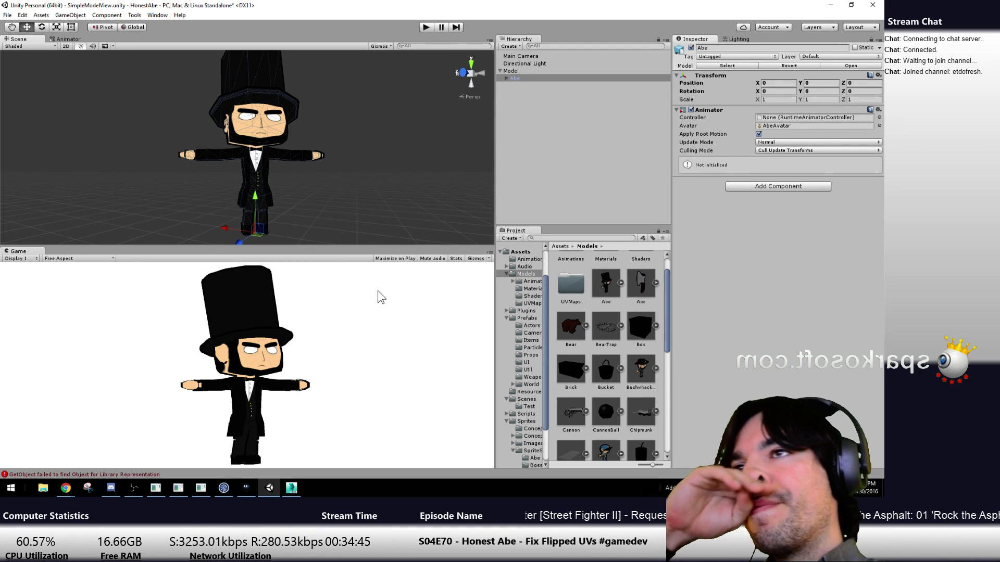
scroll(527, 414, "down", 3)
left_click(529, 360)
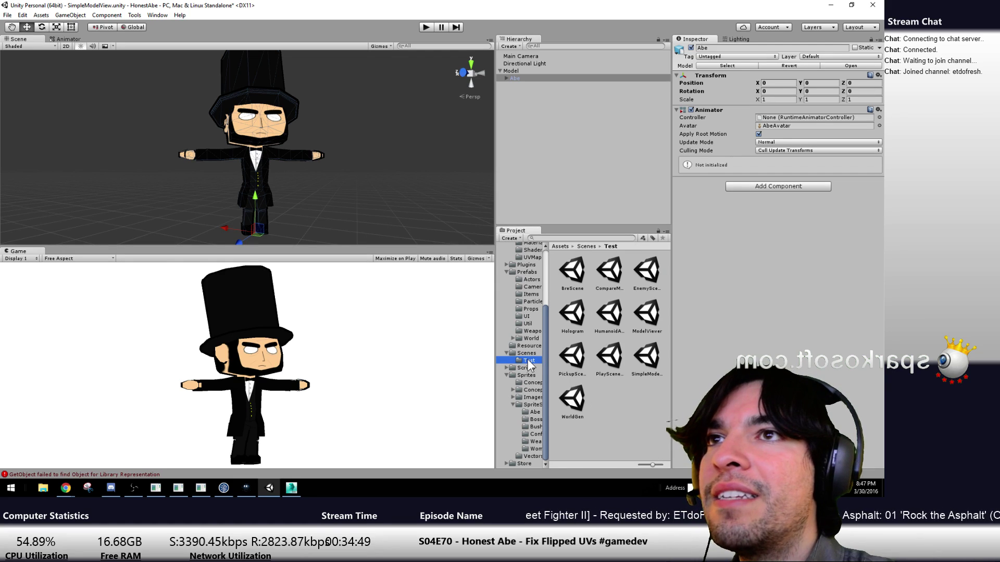
double_click(610, 315)
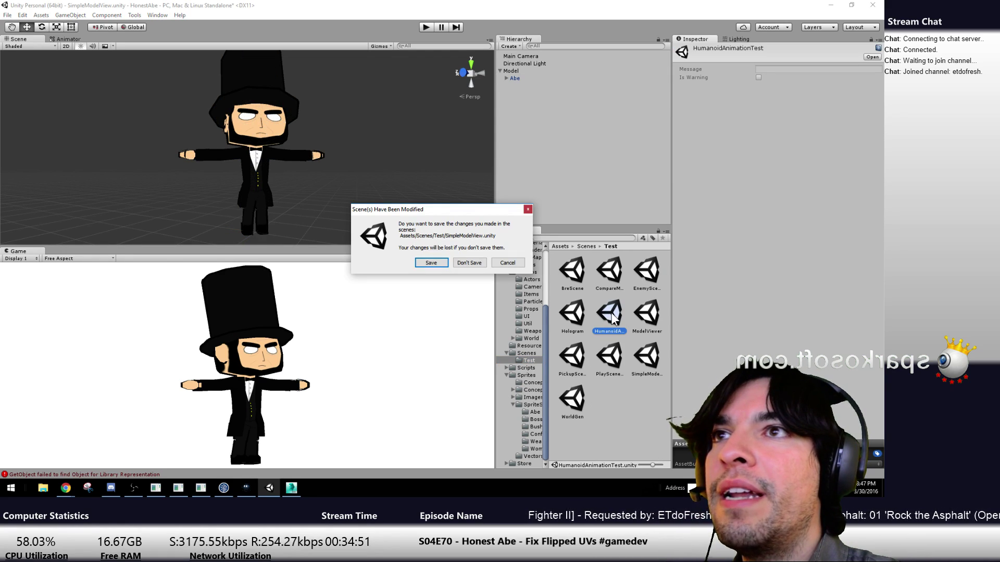
left_click(459, 265)
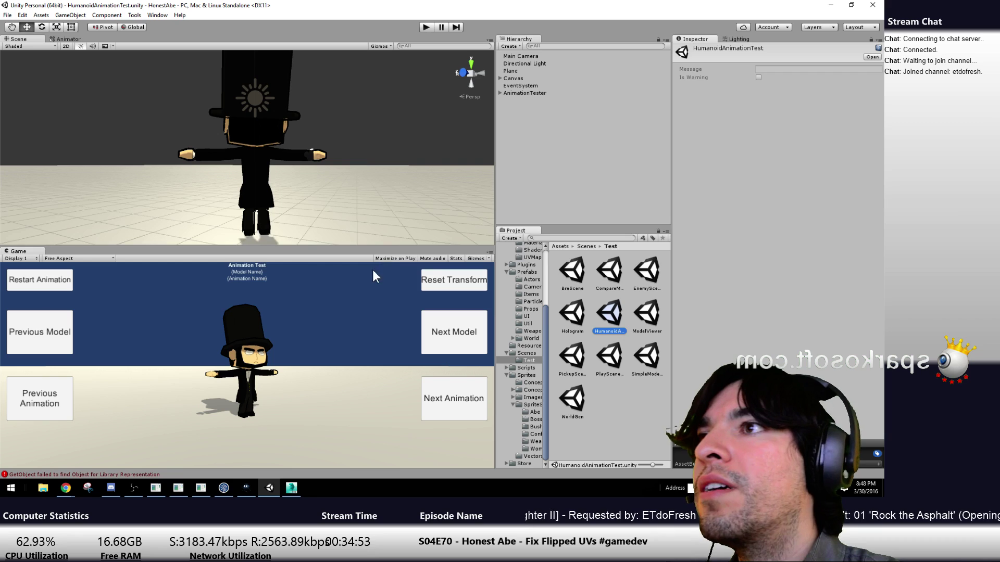
In play mode, cycle Abe through QuickPunch, melee attack, LightJab, Riflemen Fire 1, Grabbed, and back to standing_idle
left_click(425, 27)
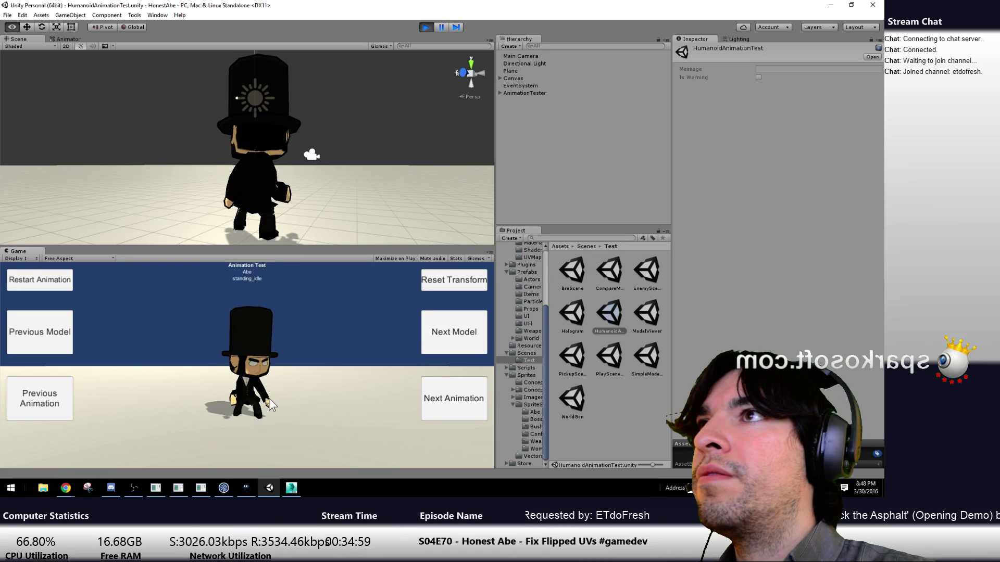
left_click_drag(322, 187, 282, 208, "alt")
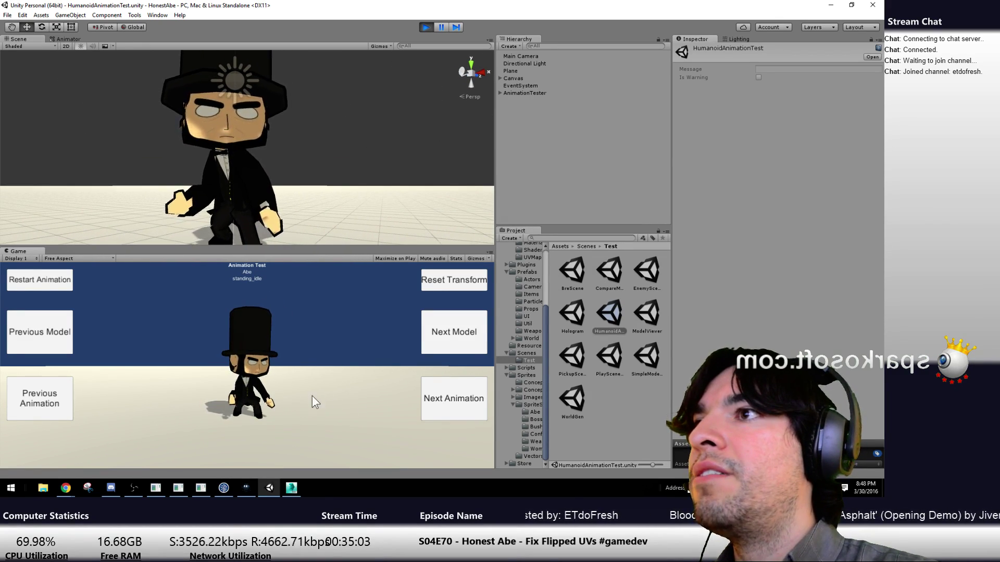
left_click(459, 401)
left_click(459, 401)
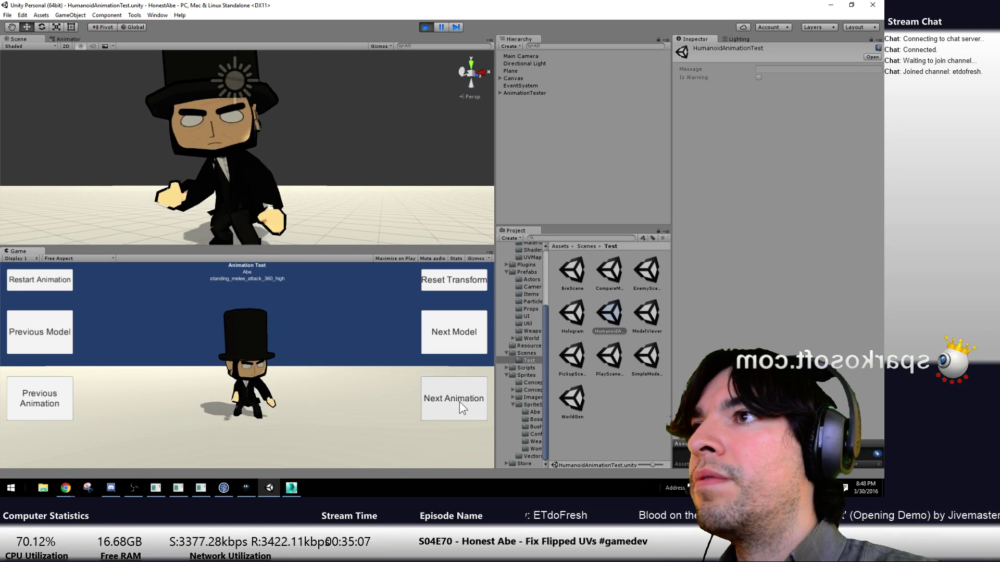
left_click(459, 401)
left_click(459, 401)
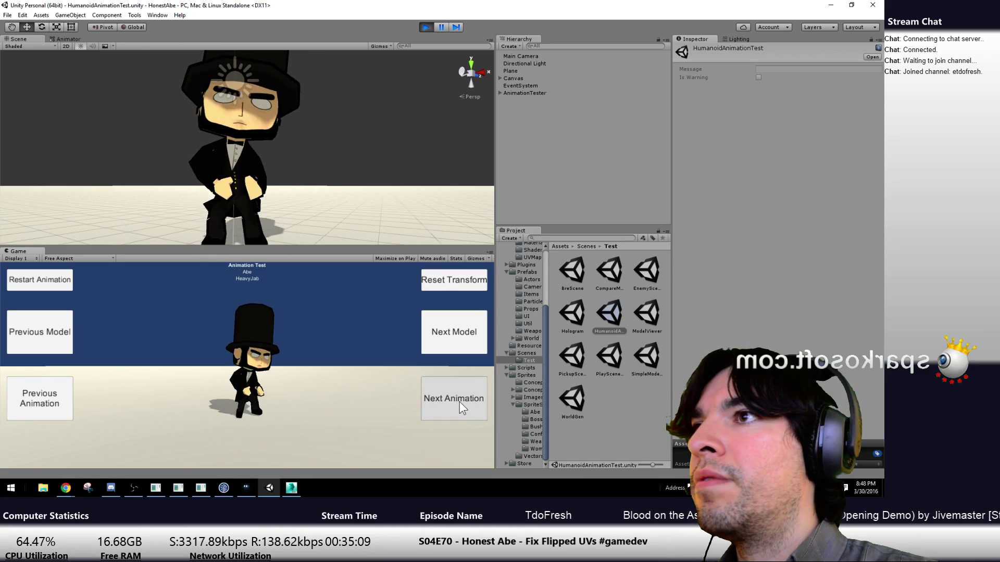
left_click(459, 401)
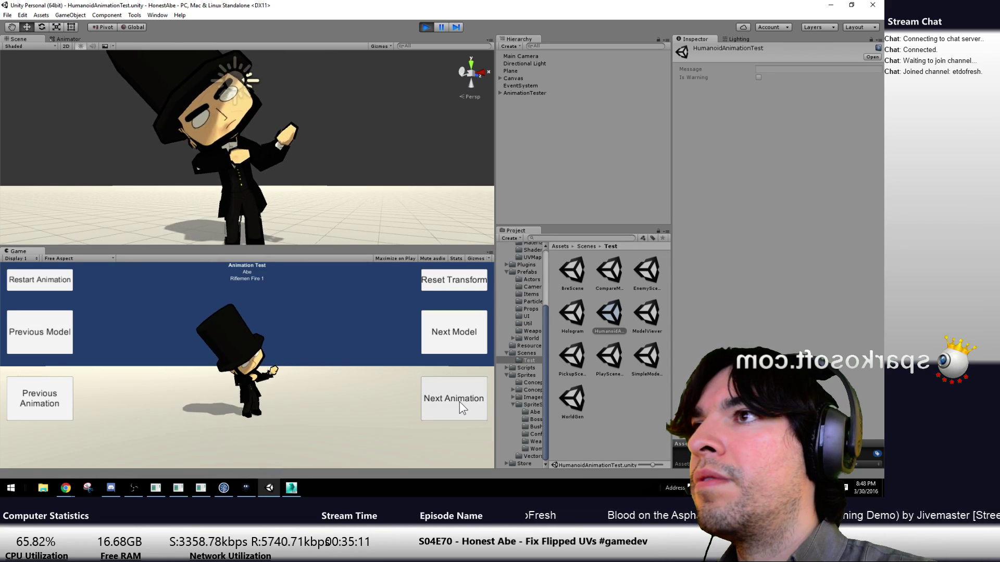
left_click(459, 402)
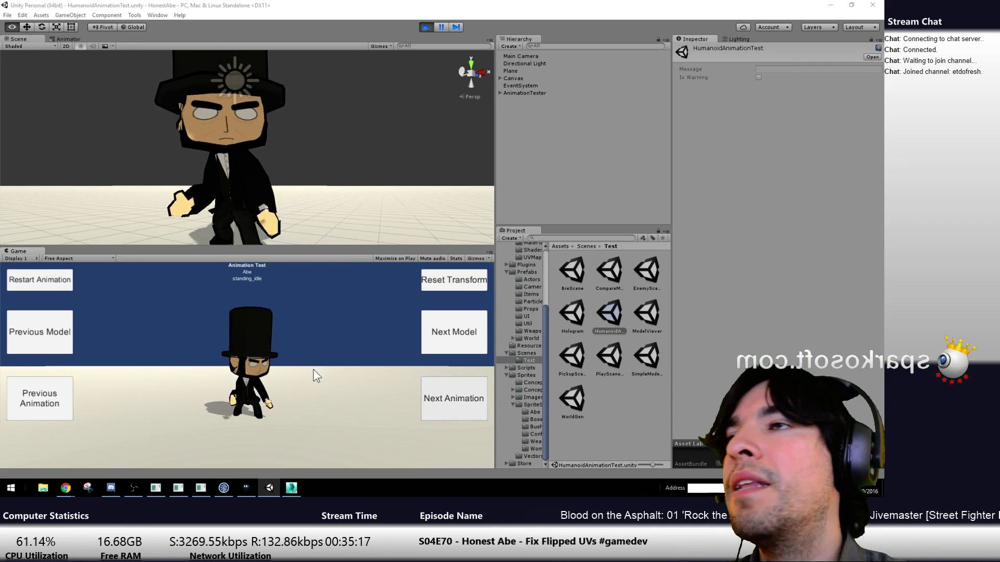
Skip to the next requested song in Nightbot and return to Unity
key("alt+Tab")
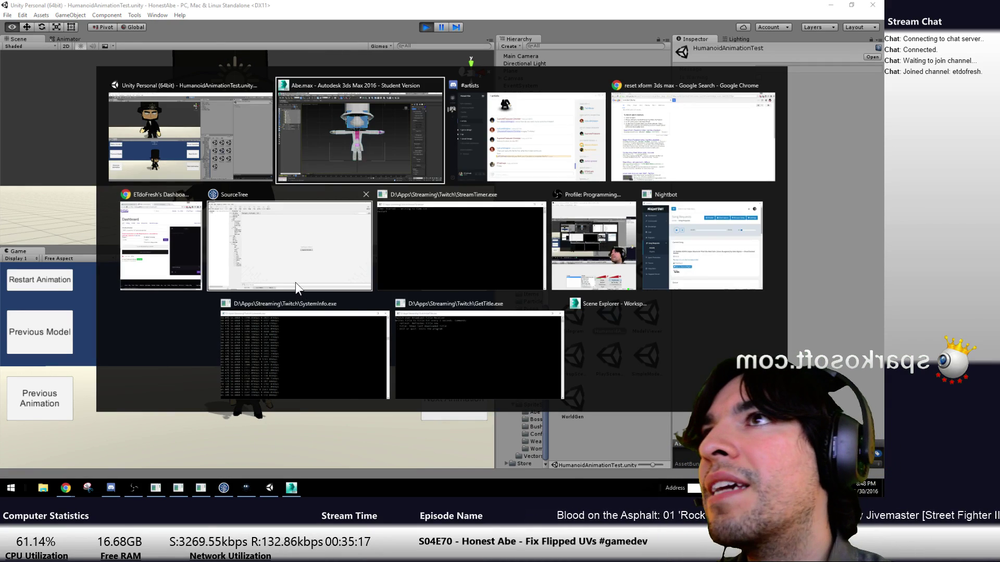
left_click(245, 486)
left_click(364, 178)
key("alt+Tab")
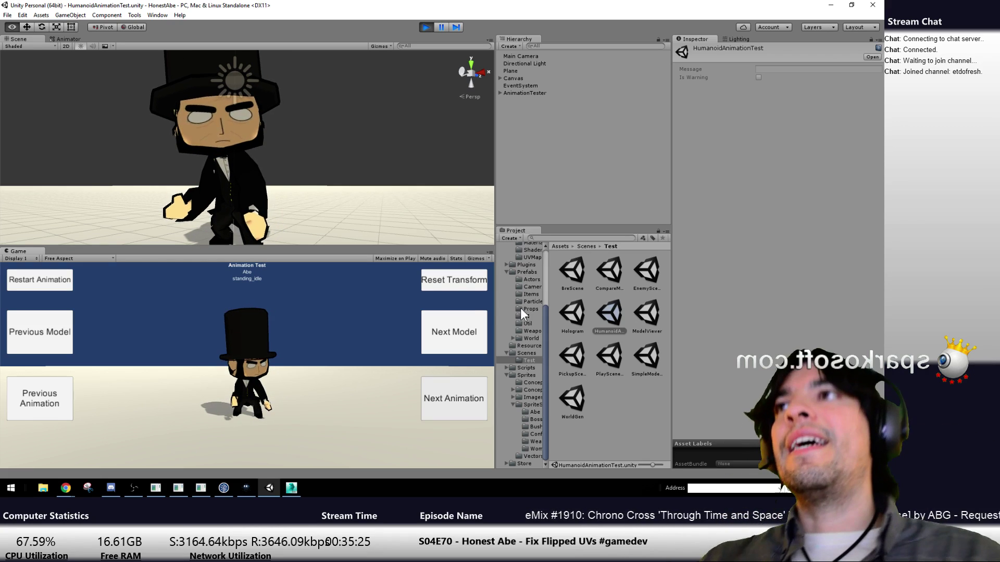
Restart play mode, cycle through the character models to the Officer, then stop and minimize Unity
left_click(425, 28)
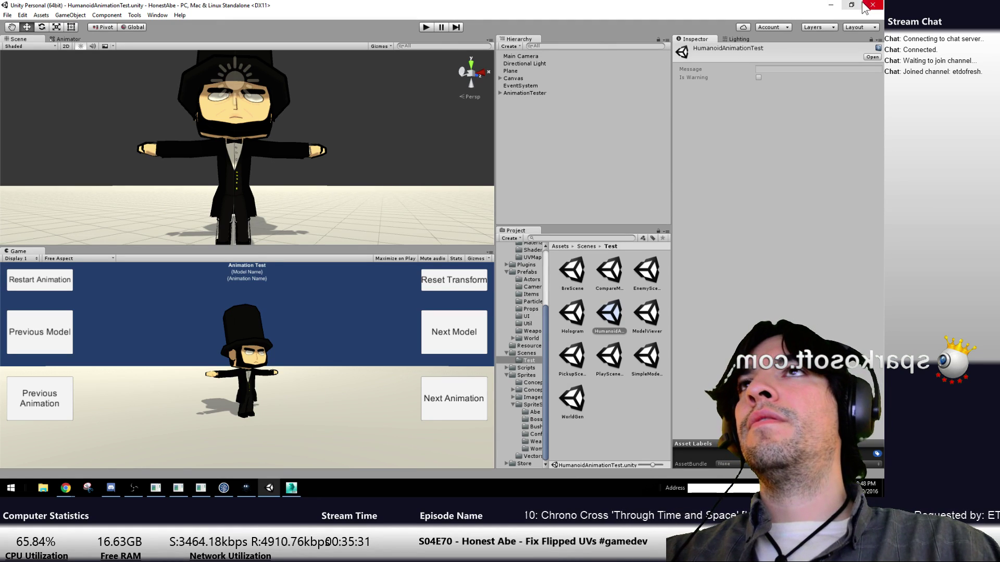
left_click(426, 27)
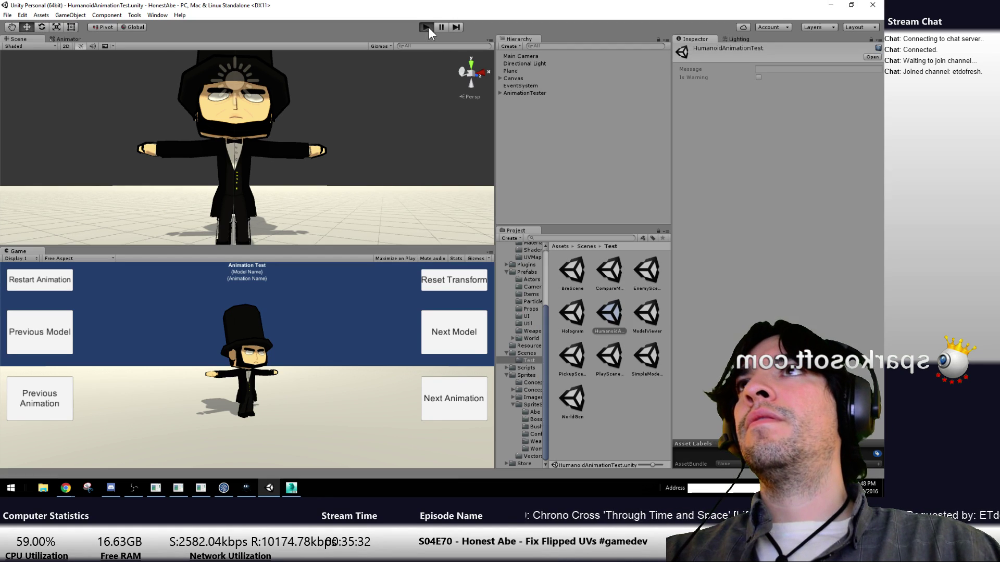
left_click(434, 325)
left_click(438, 332)
left_click(437, 333)
left_click(437, 333)
left_click(438, 333)
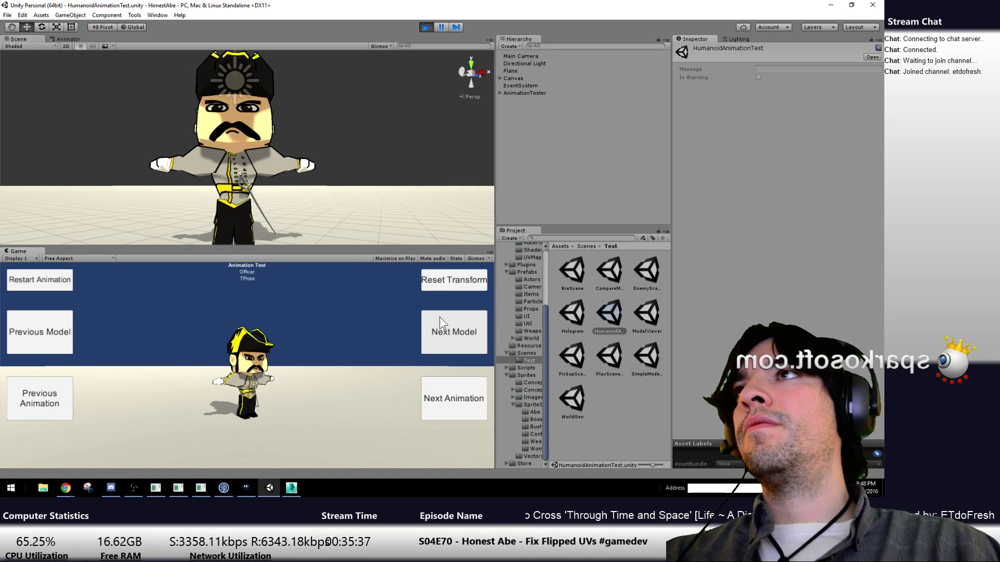
left_click(425, 27)
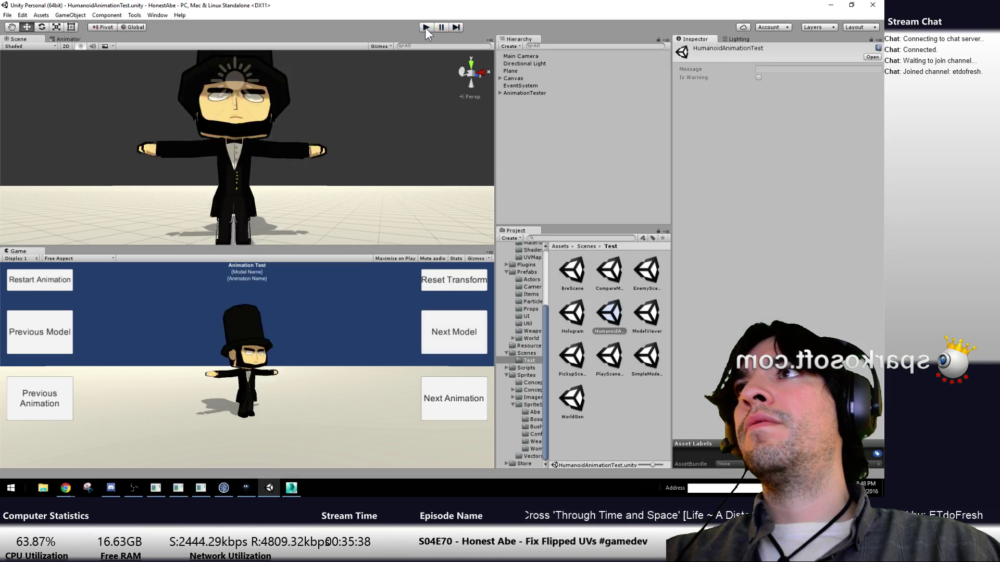
left_click(830, 5)
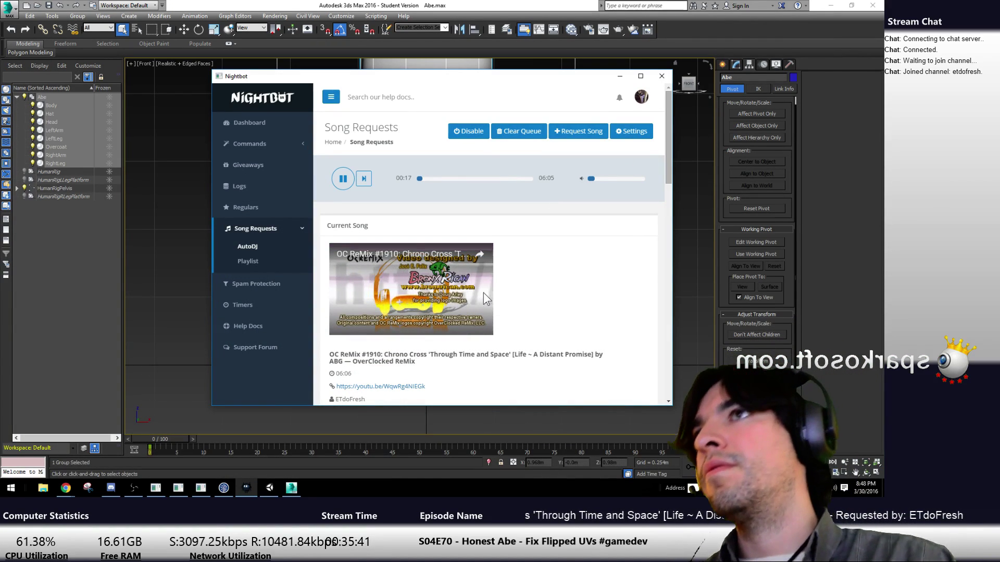
Bring 3ds Max forward from behind the Nightbot window, then switch to the Unity editor
left_click(508, 3)
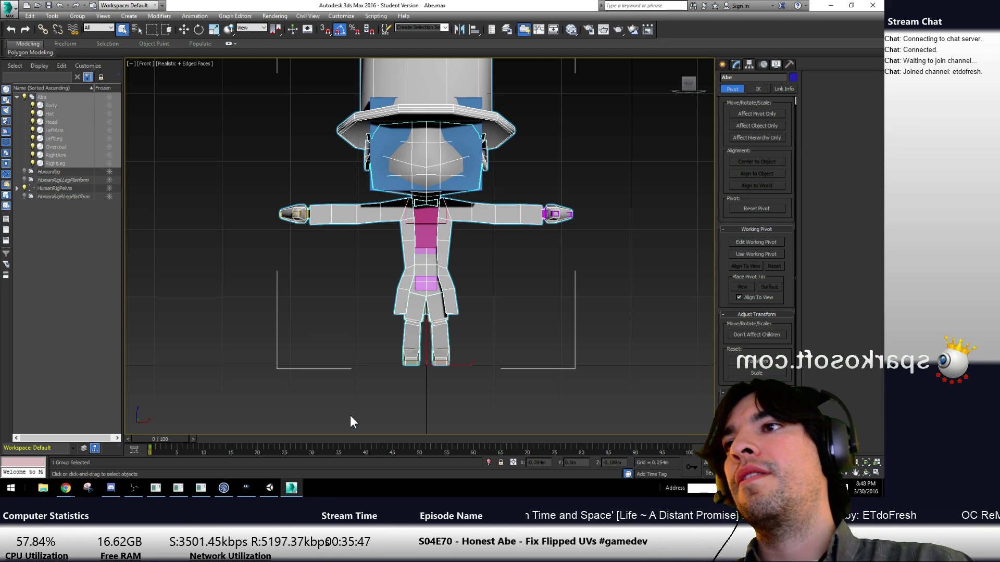
left_click(290, 488)
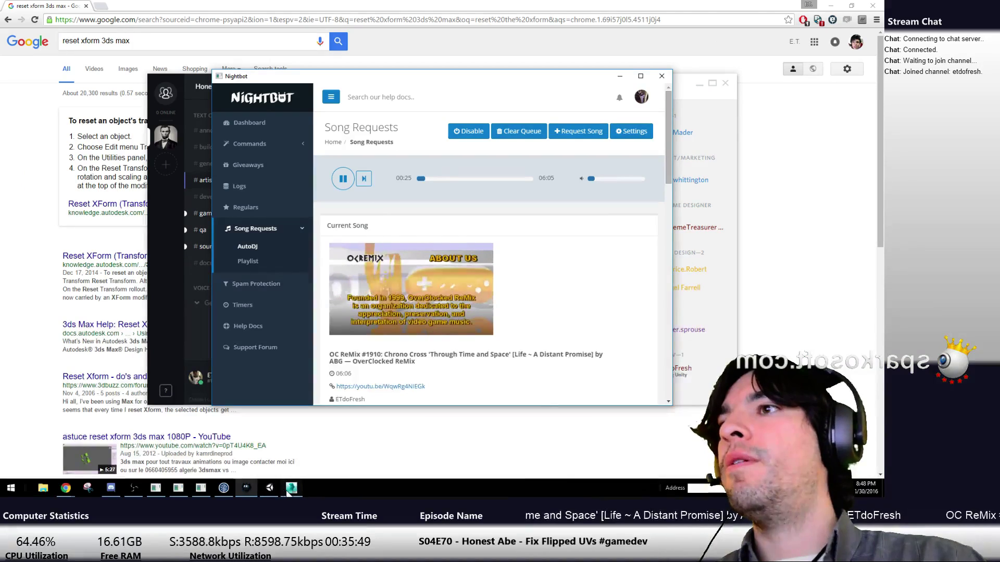
left_click(289, 489)
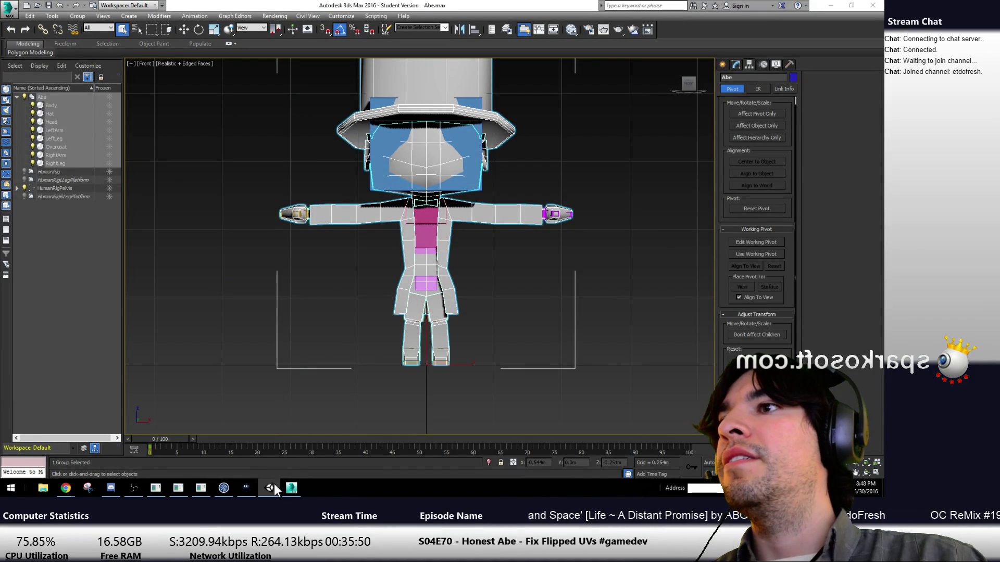
left_click(271, 486)
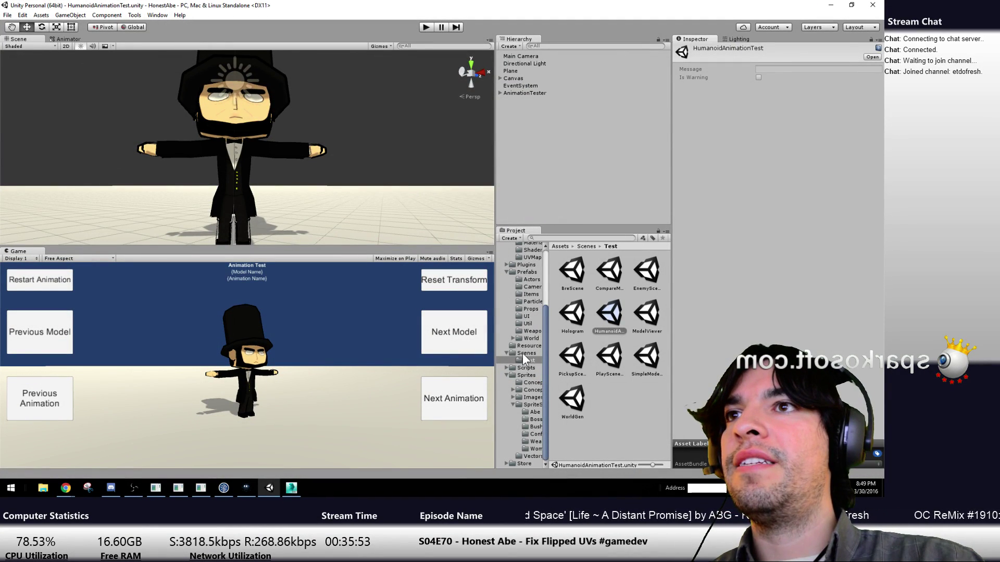
Open the SimpleModelView scene and maximize the Game view
double_click(647, 359)
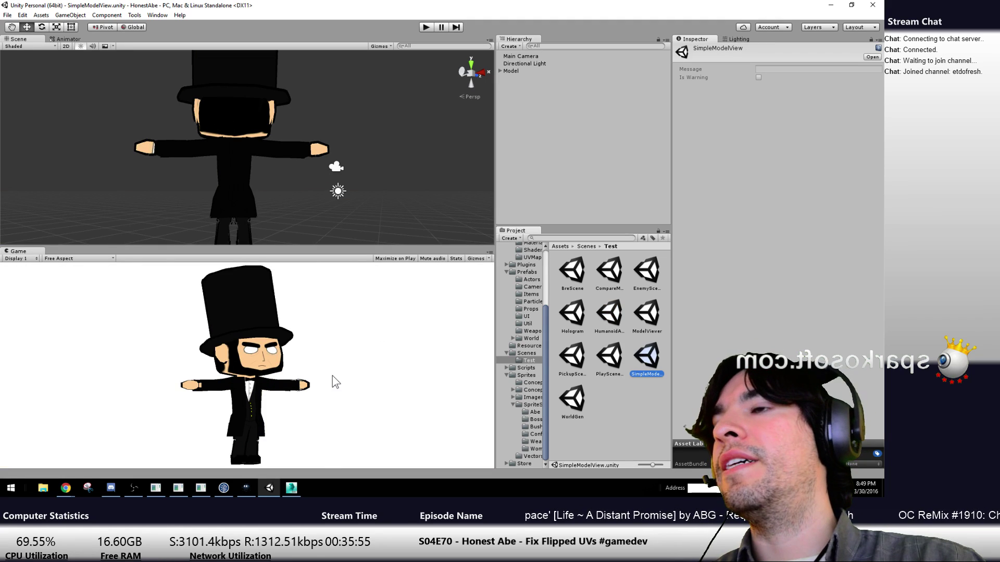
left_click(489, 251)
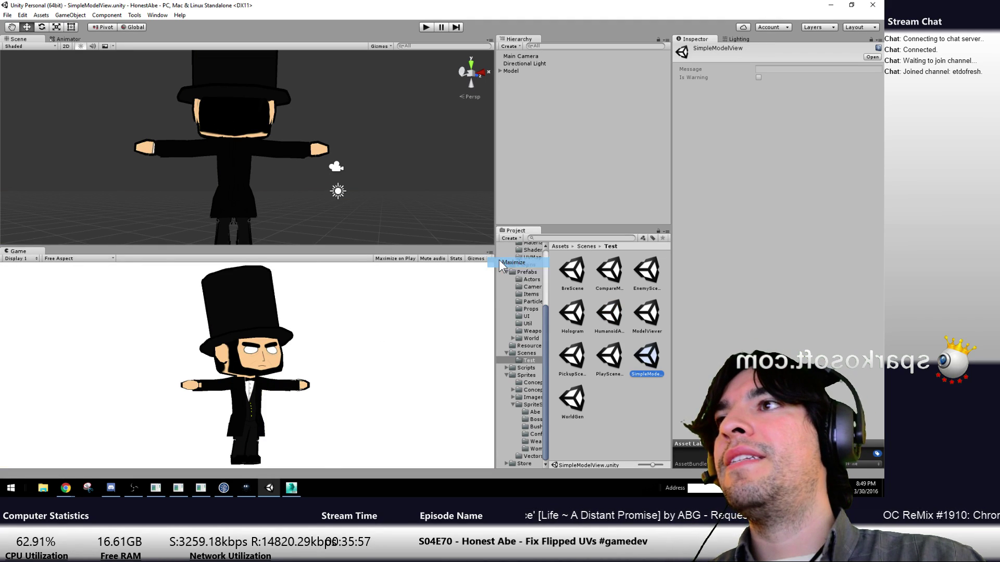
left_click(498, 260)
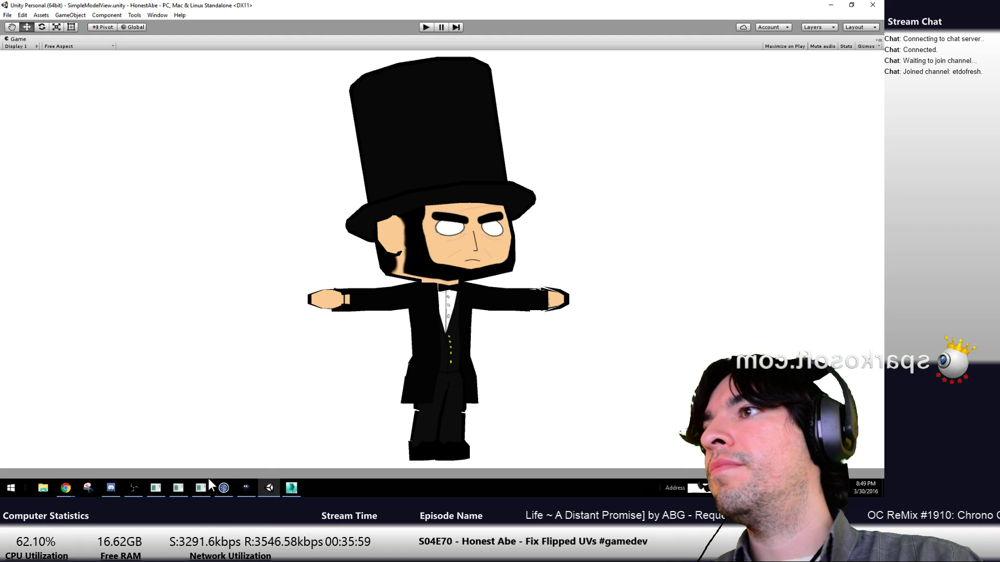
Snip Abe with his hand circled in red, save it over Capture.PNG, and minimize Unity
left_click(88, 488)
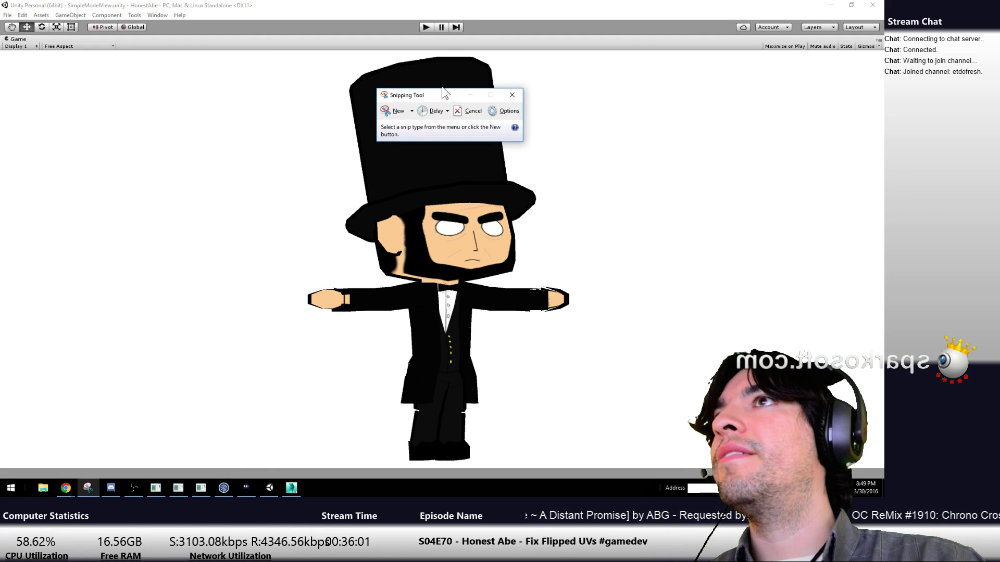
left_click(406, 112)
left_click_drag(296, 54, 589, 465)
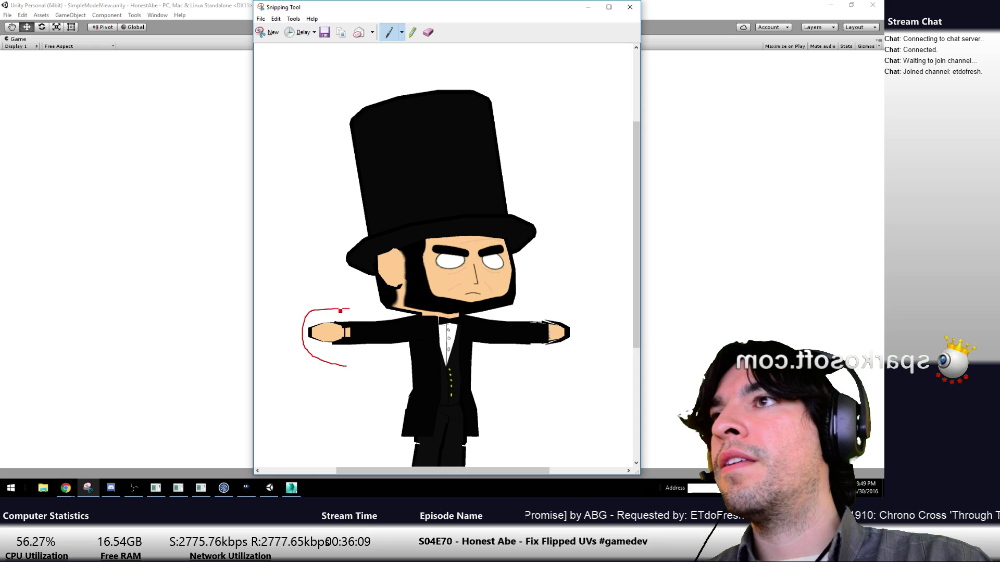
left_click(326, 33)
left_click(361, 99)
left_click(617, 257)
left_click(472, 244)
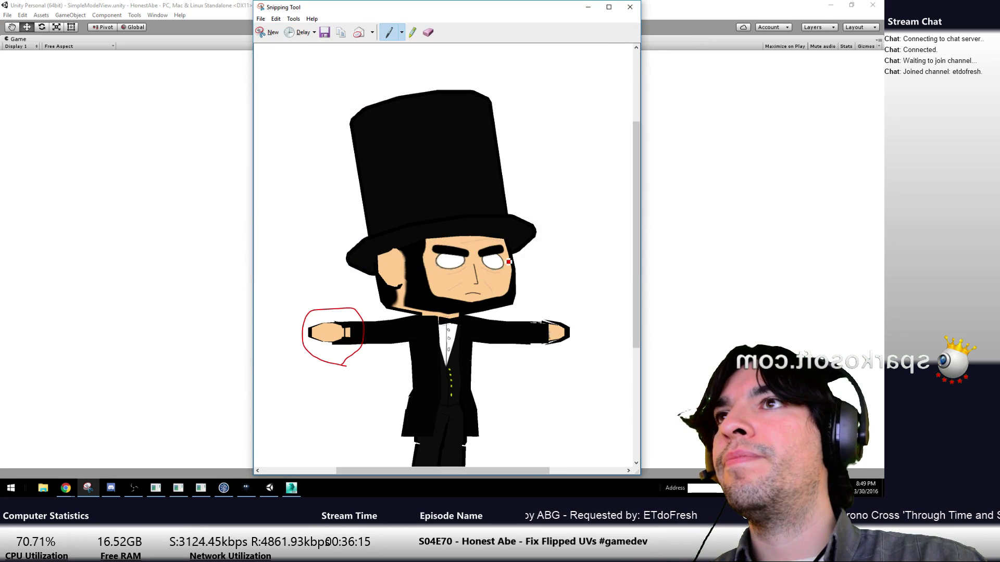
left_click(630, 6)
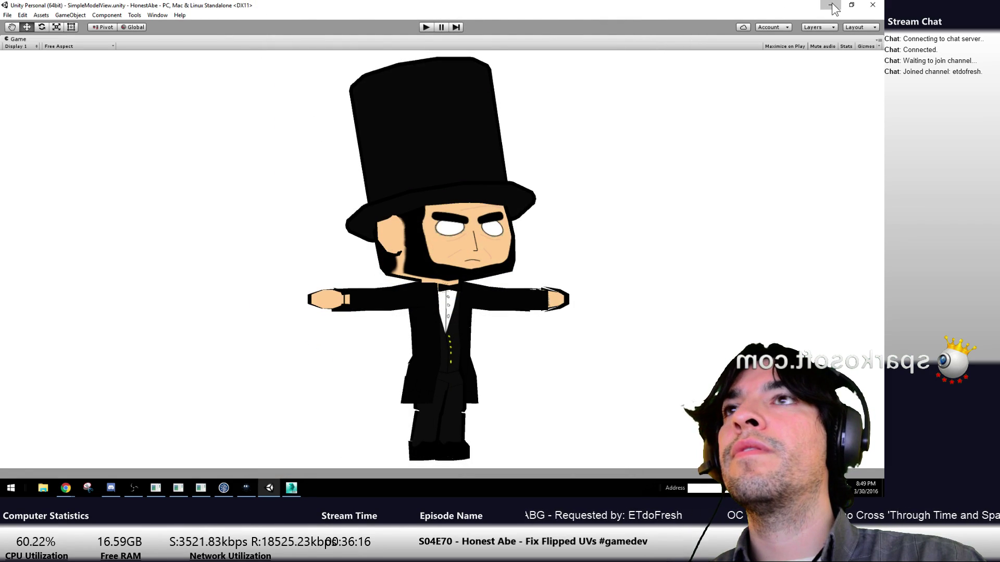
left_click(830, 5)
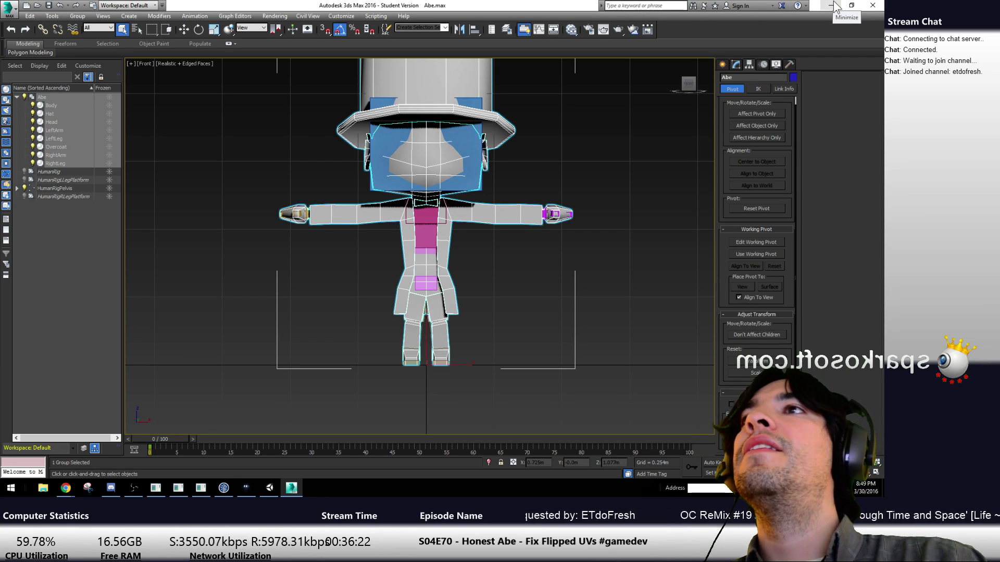
left_click(507, 213)
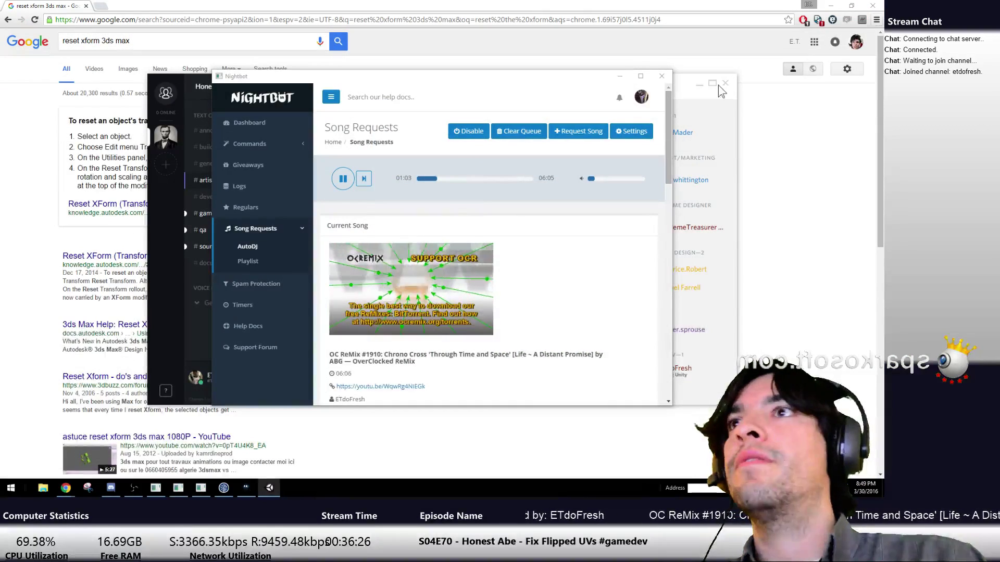
left_click(269, 488)
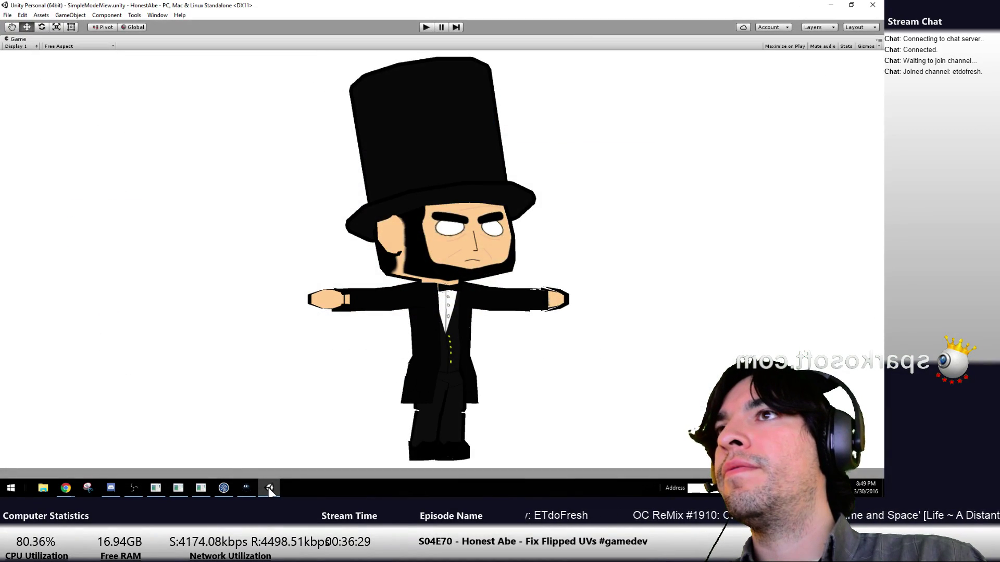
Discard the changes to RobertELee.mat and RobertELeeGlove.mat
left_click(223, 487)
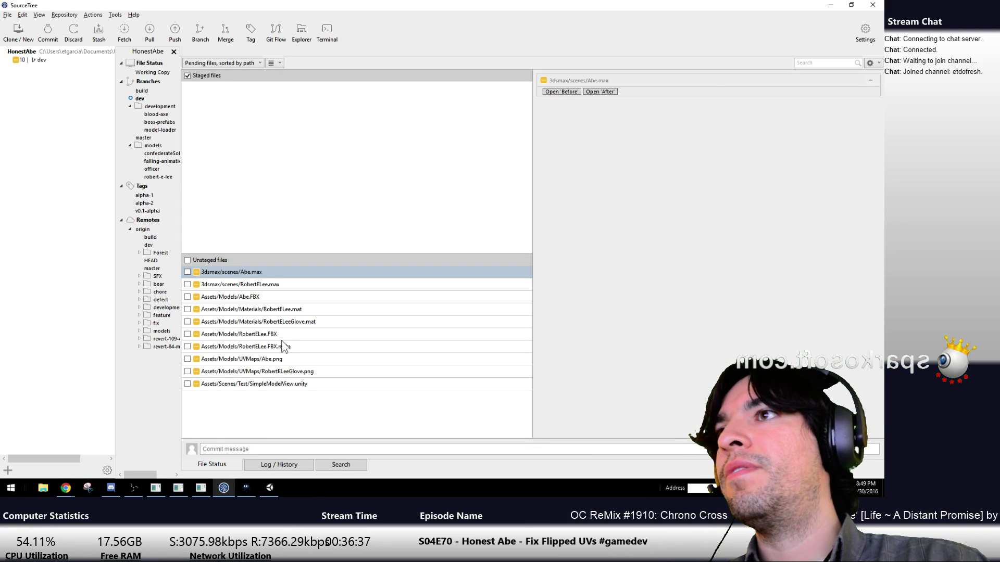
left_click(286, 309)
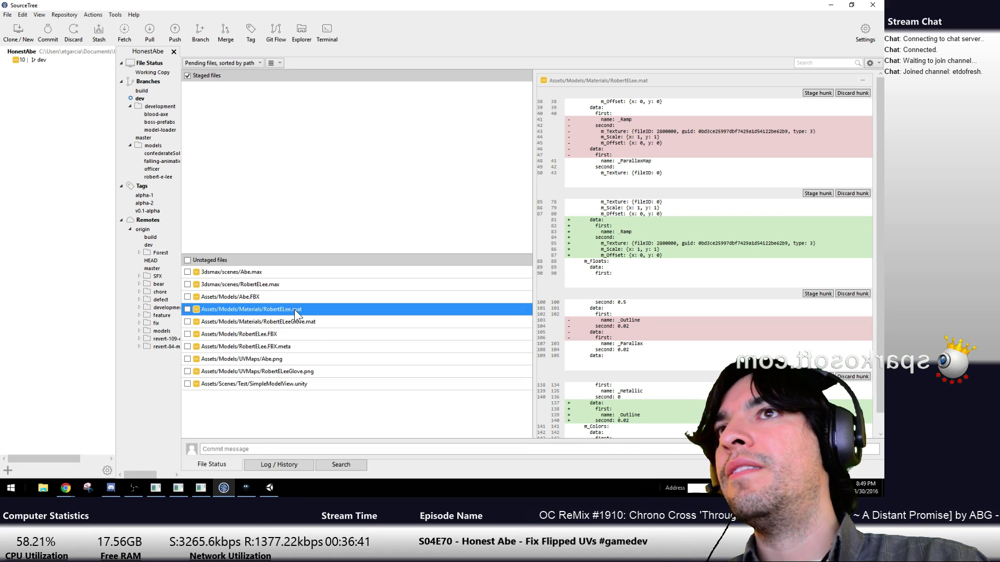
left_click(297, 322, "shift")
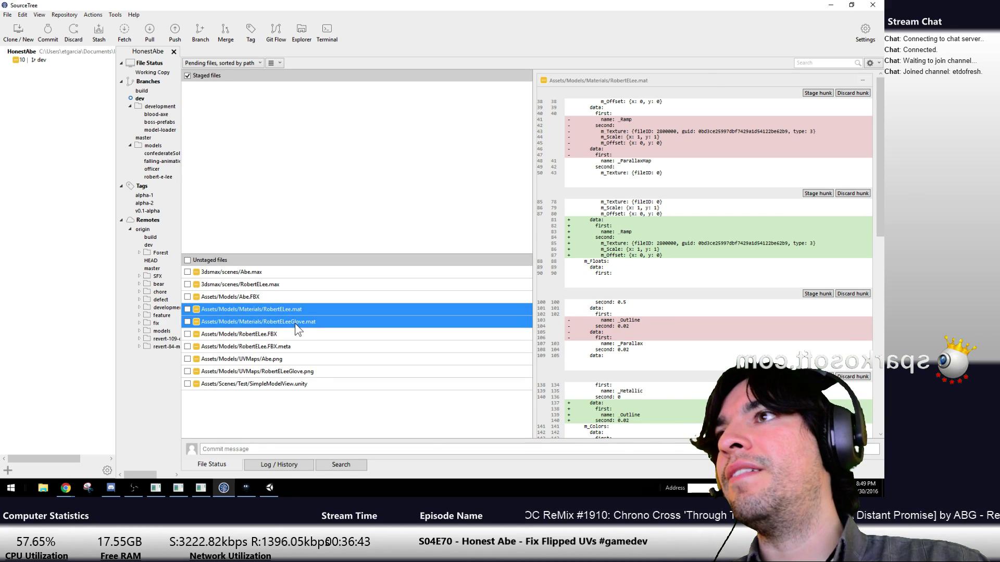
right_click(283, 314)
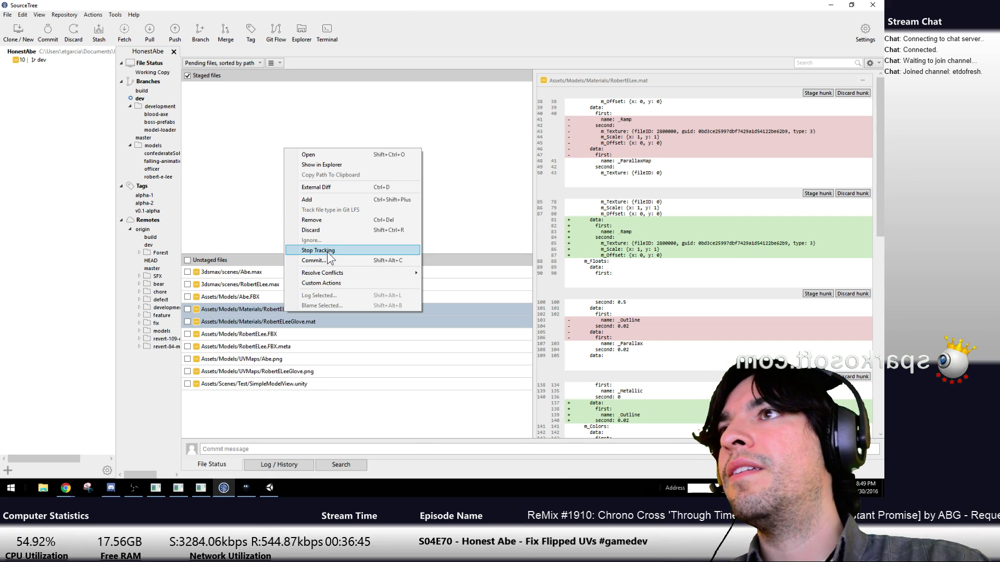
left_click(331, 230)
left_click(473, 267)
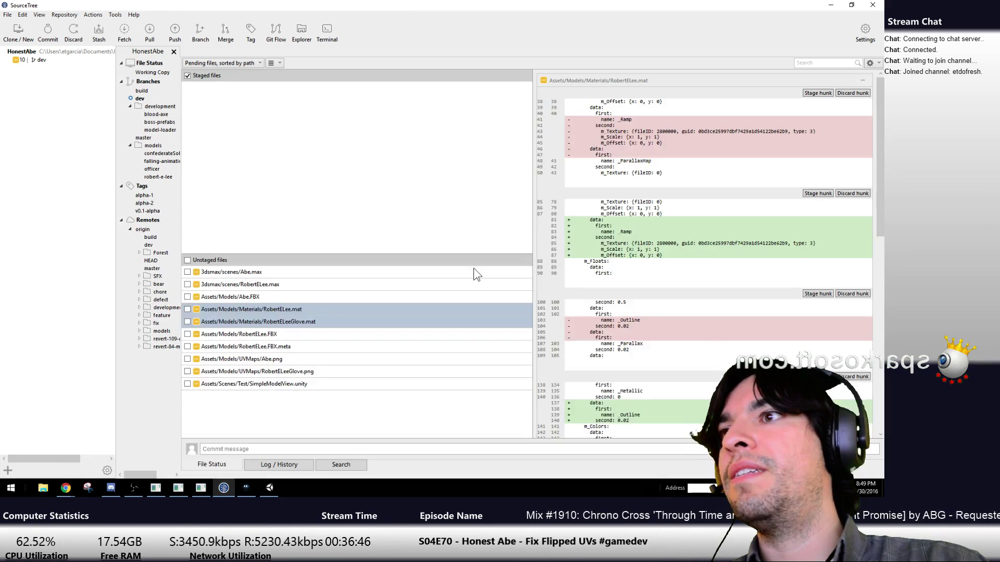
Review the RobertELee.FBX.meta, RobertELeeGlove.png and SimpleModelView.unity diffs, then stage all remaining files
left_click(255, 321)
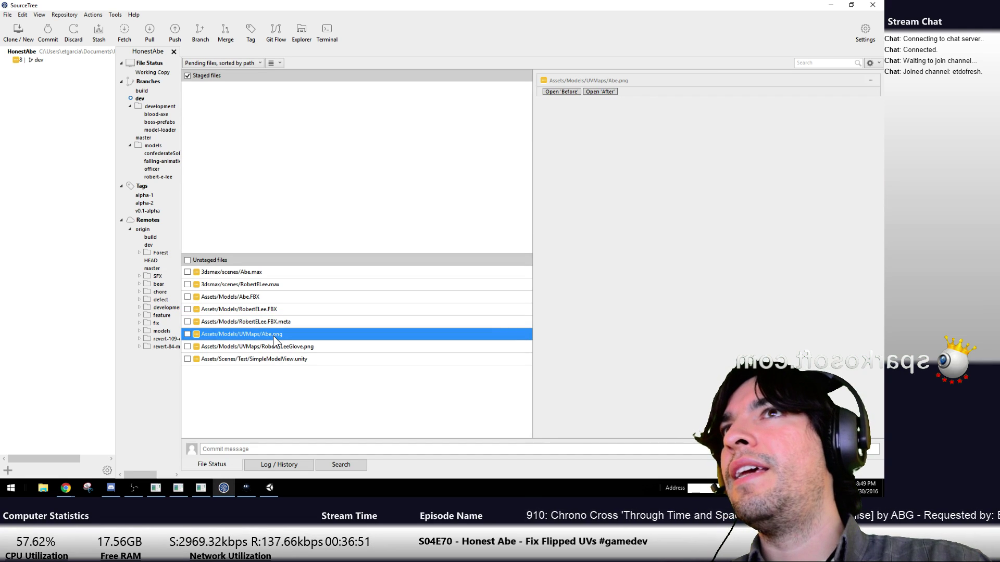
left_click(294, 346)
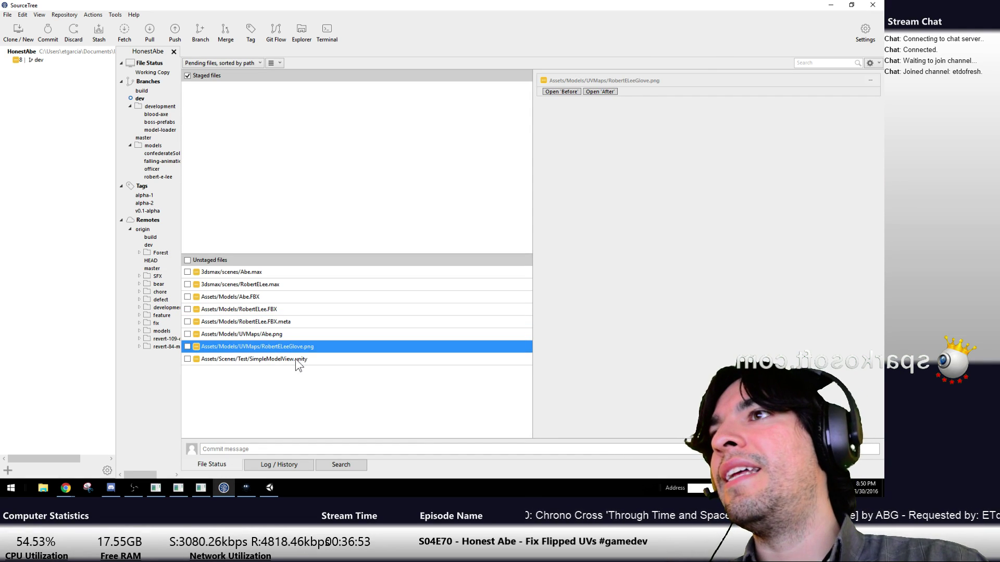
left_click(295, 358)
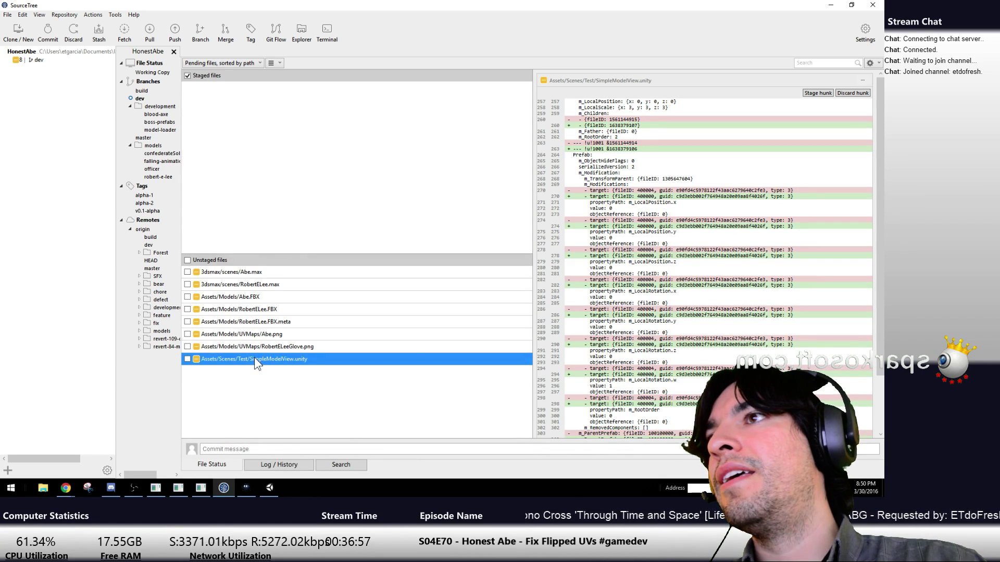
left_click(271, 488)
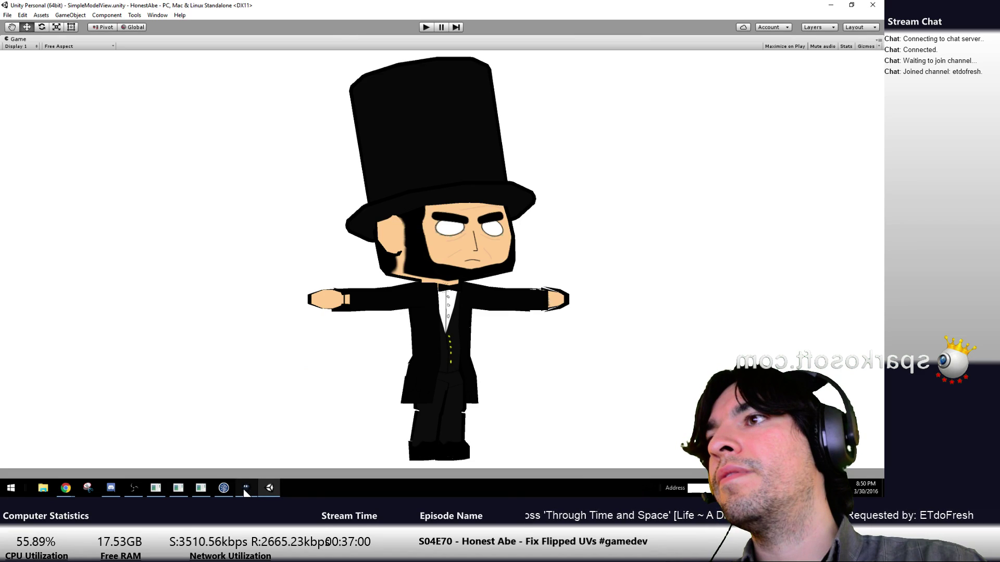
left_click(225, 490)
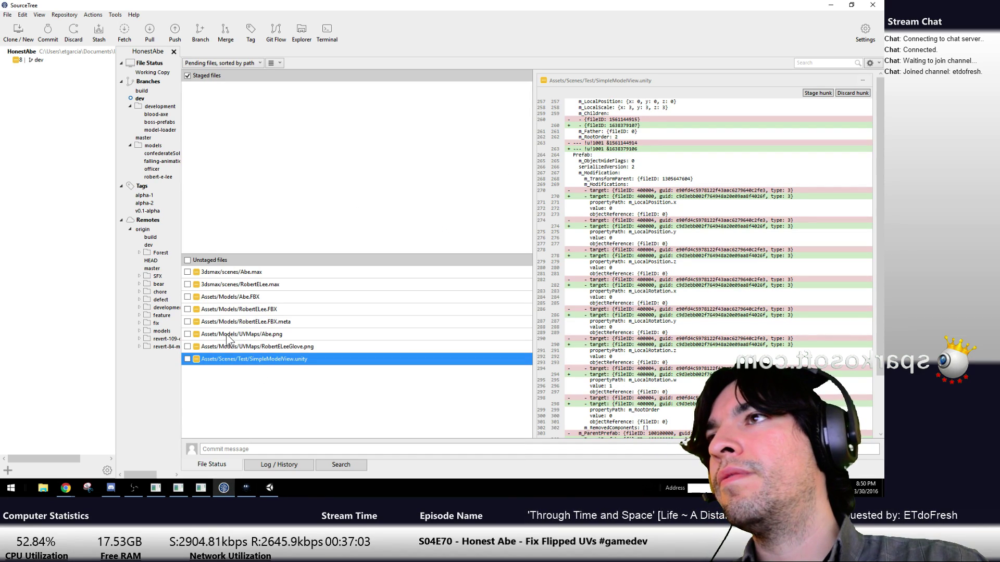
left_click(187, 260)
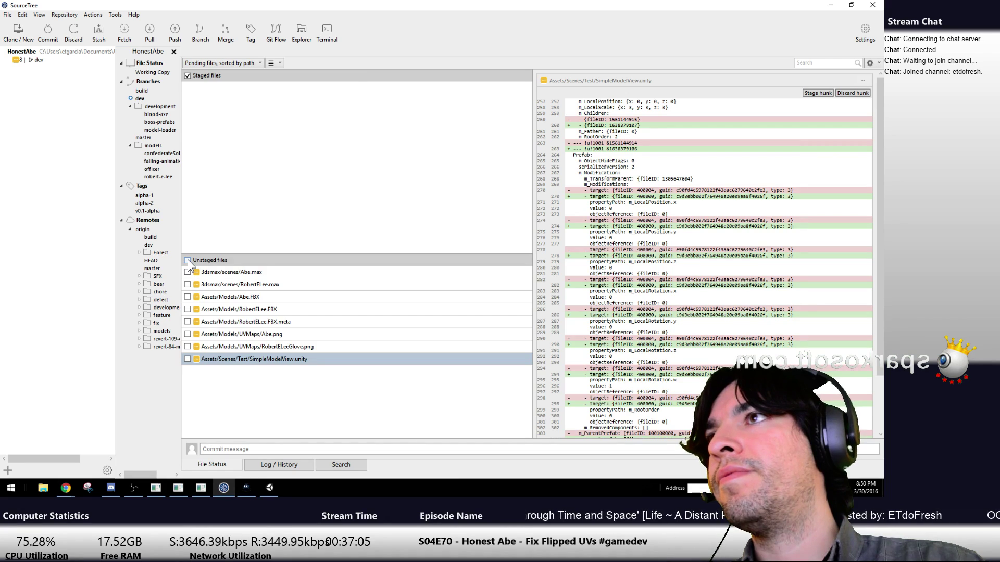
Show the dev branch's commit history
right_click(139, 99)
left_click(152, 73)
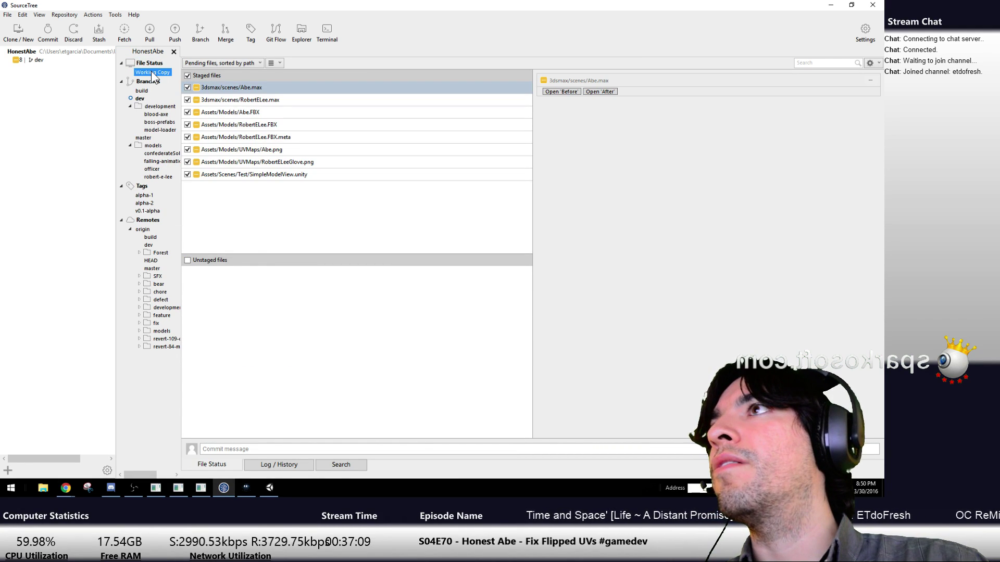
left_click(140, 99)
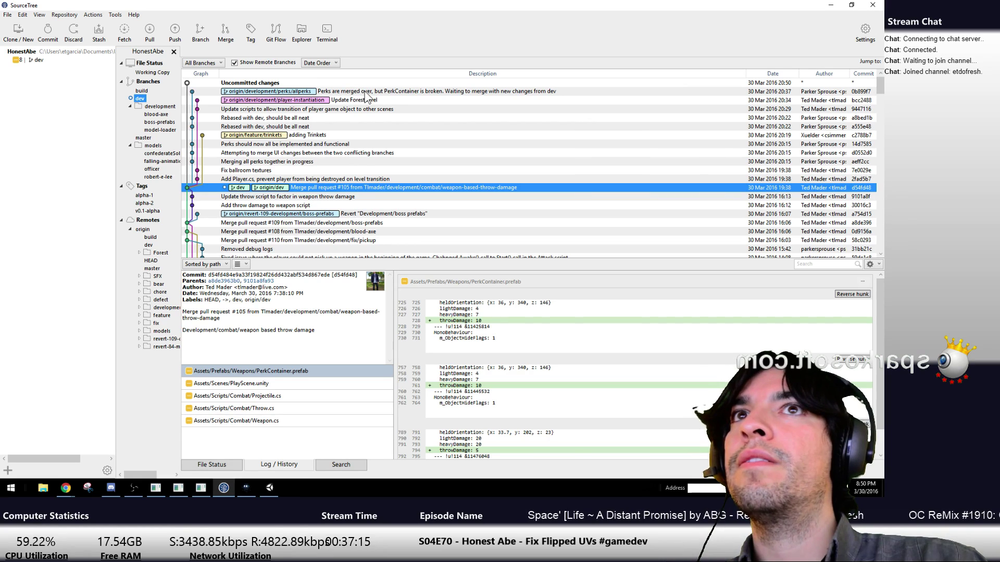
Create and check out branch models/fix-black-hand from the latest dev commit
right_click(270, 191)
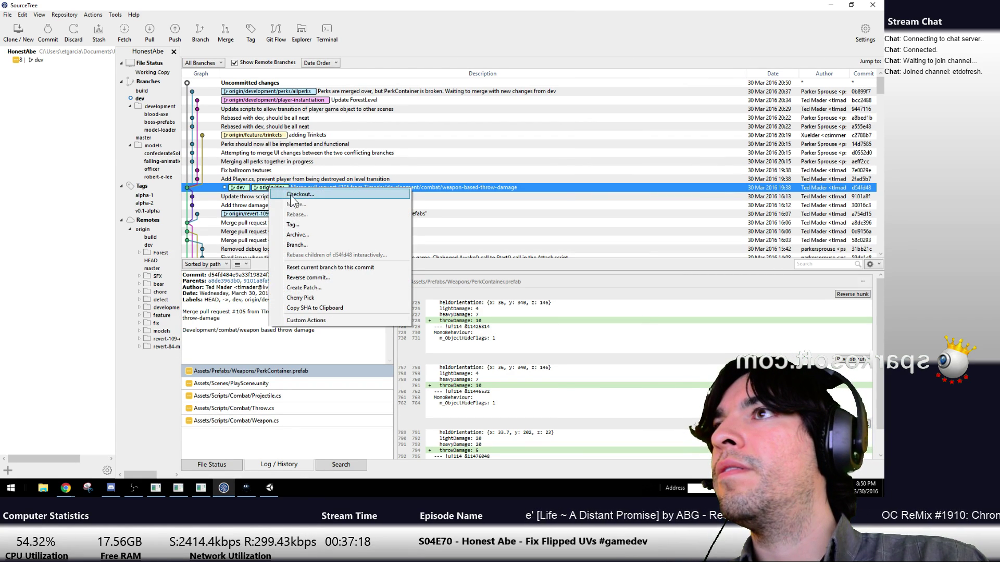
left_click(308, 243)
type("deve")
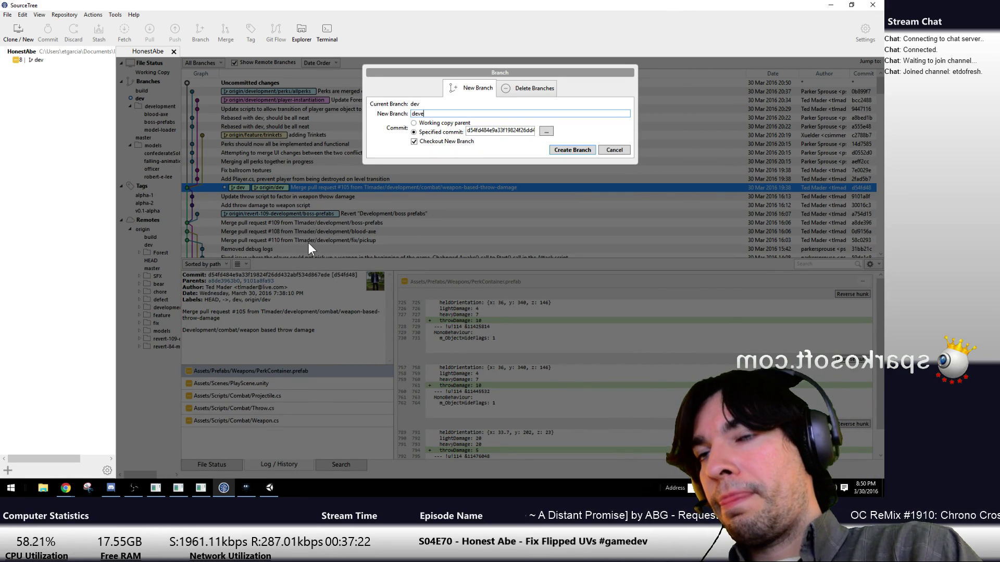
key("BackSpace")
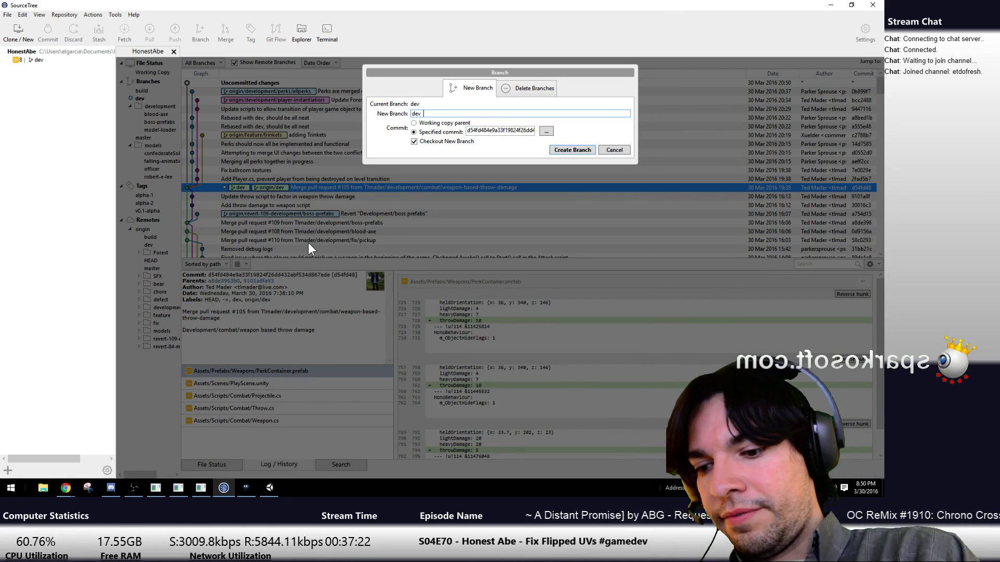
type("model")
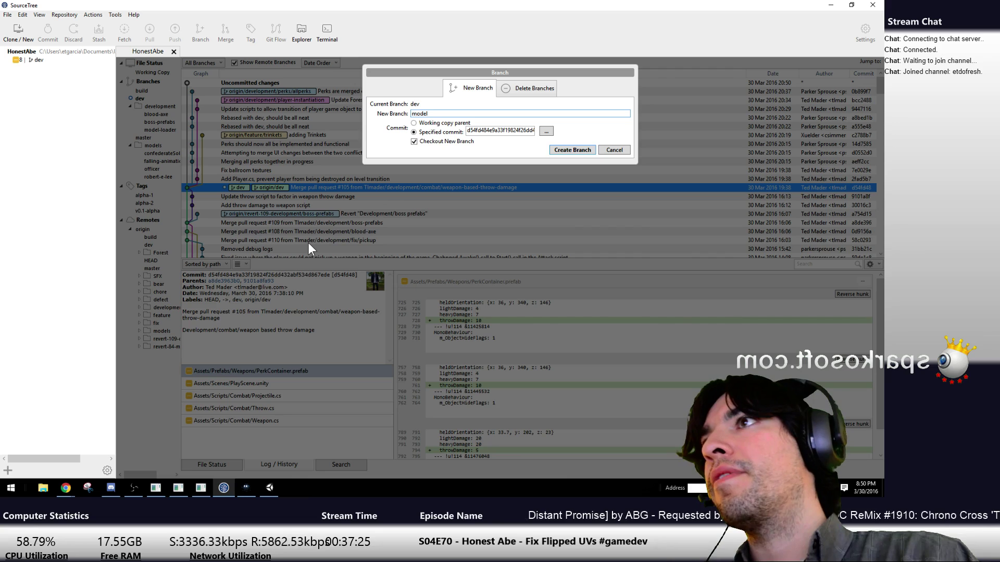
type("s/")
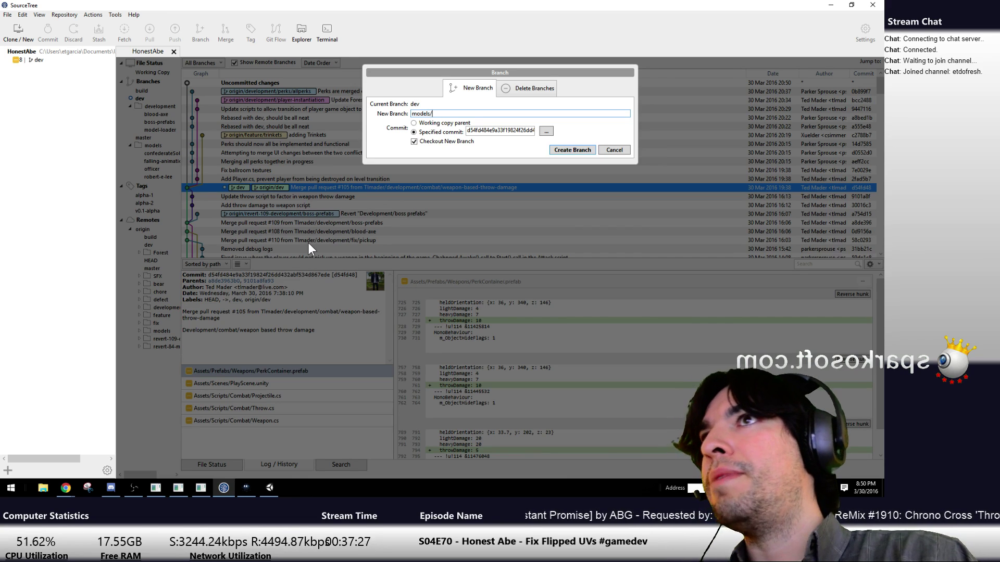
type("fix-black-hand")
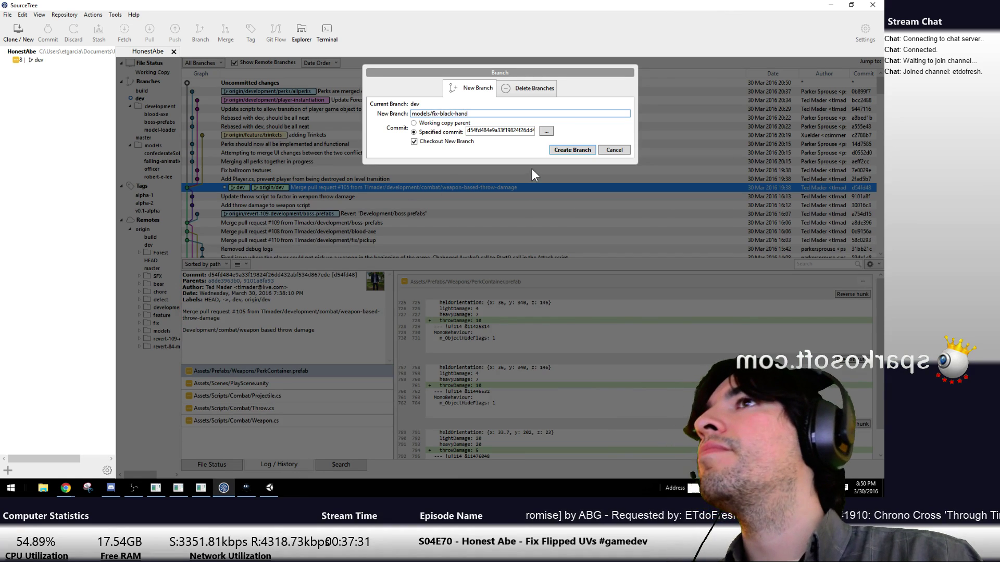
left_click(555, 152)
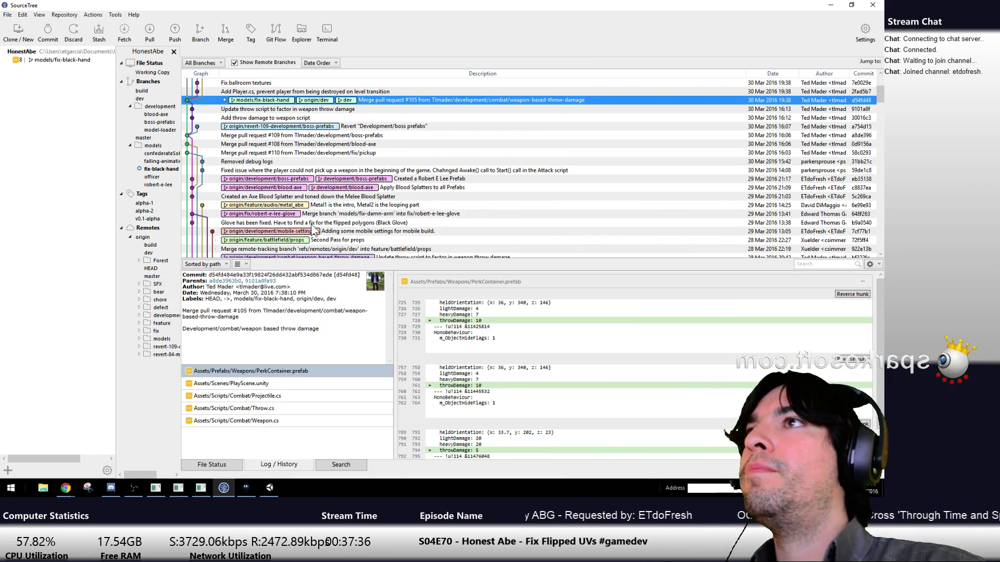
Commit and push the staged files with a message about flipped right-hand polygons on Robert E Lee and Abe
right_click(247, 104)
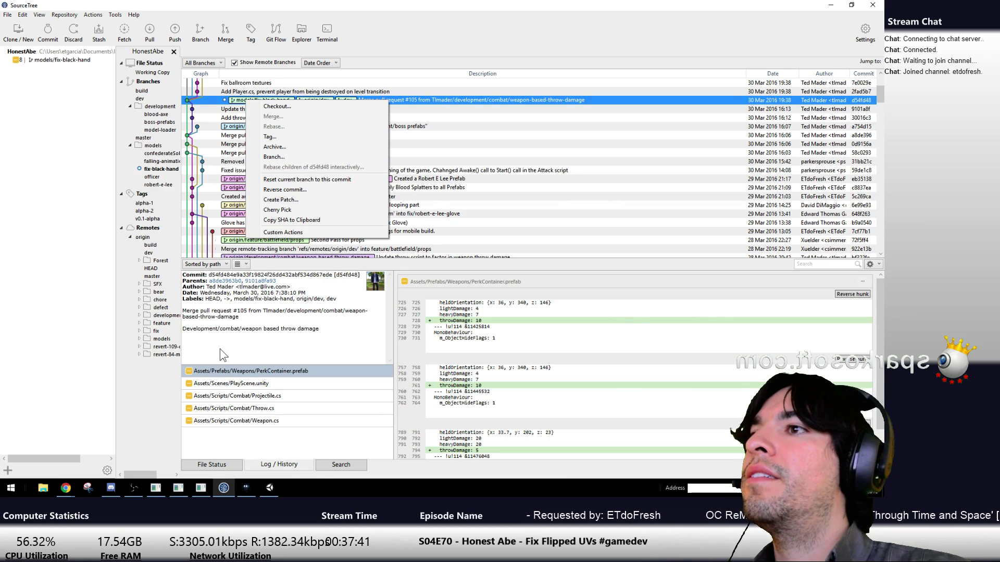
left_click(151, 73)
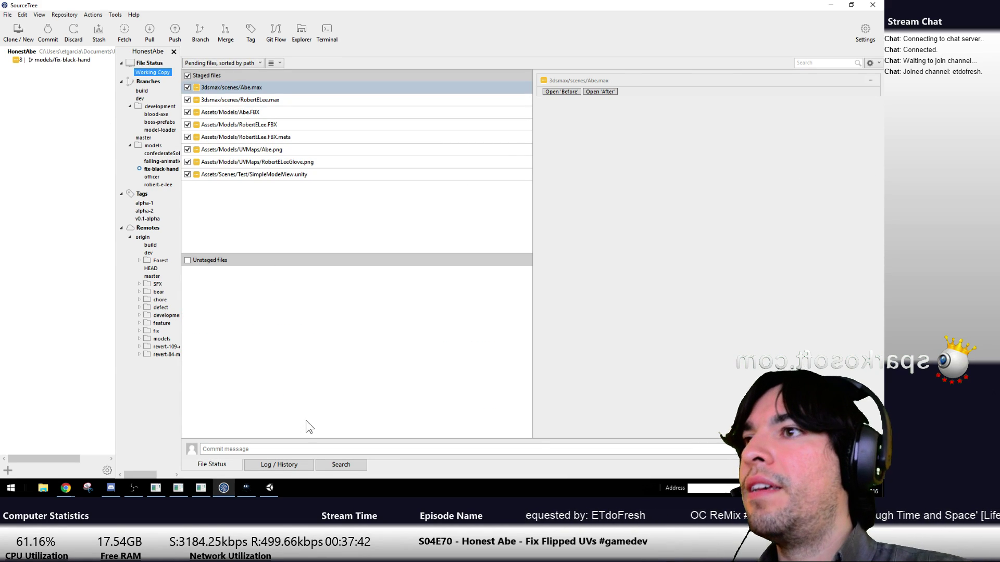
left_click(292, 448)
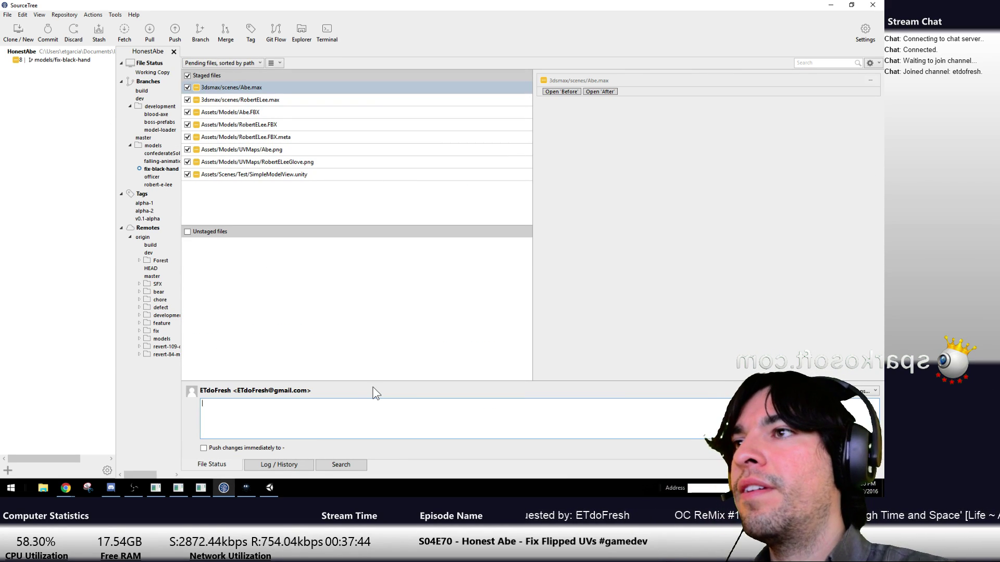
type("Fixed the issue where all poly")
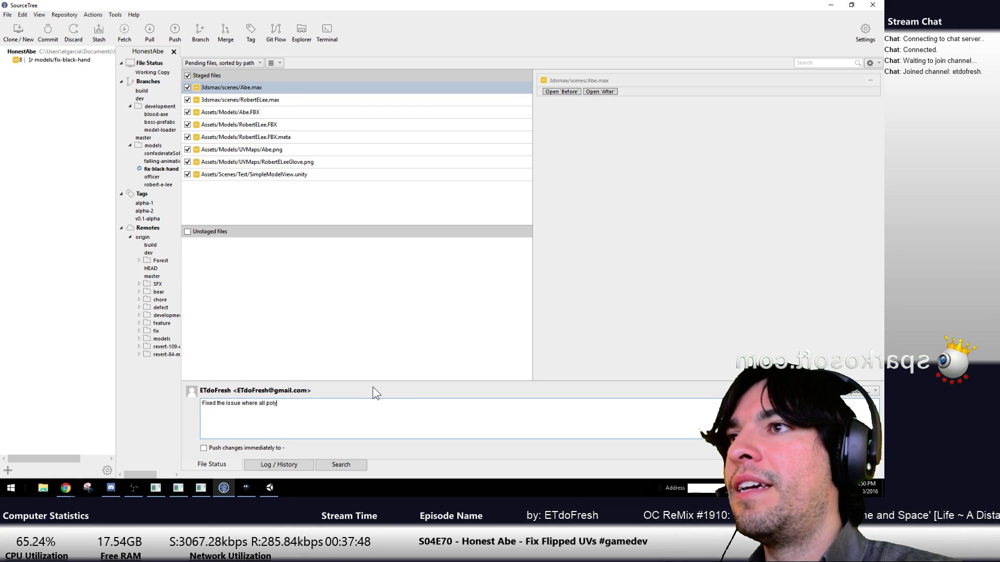
type("gons on right hand ")
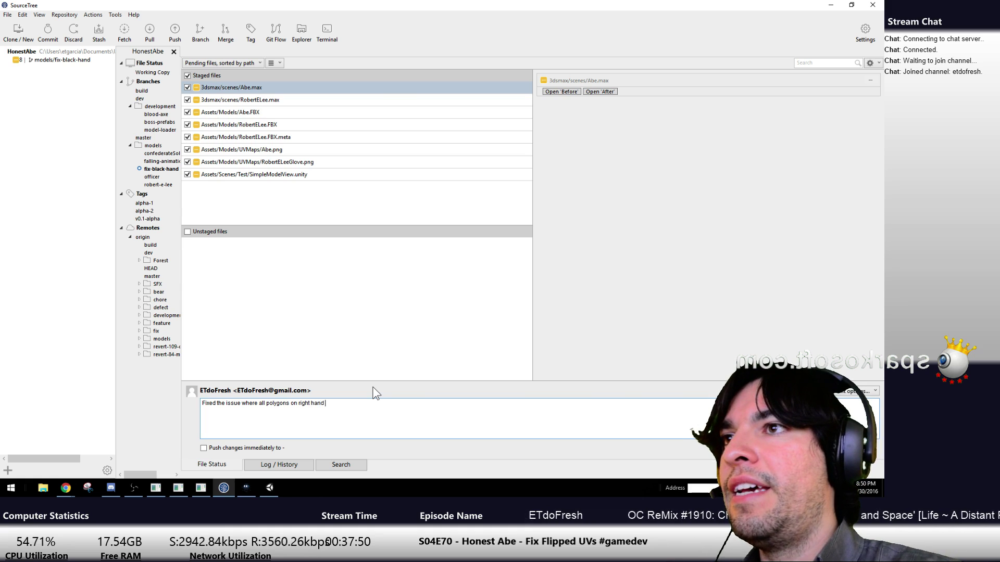
type("were flipp")
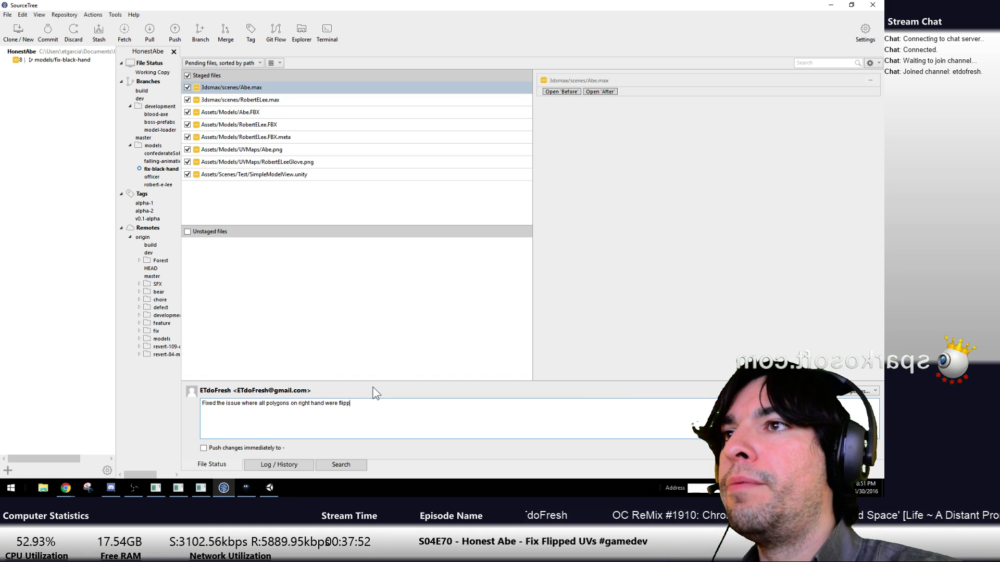
type("ed (due to mi")
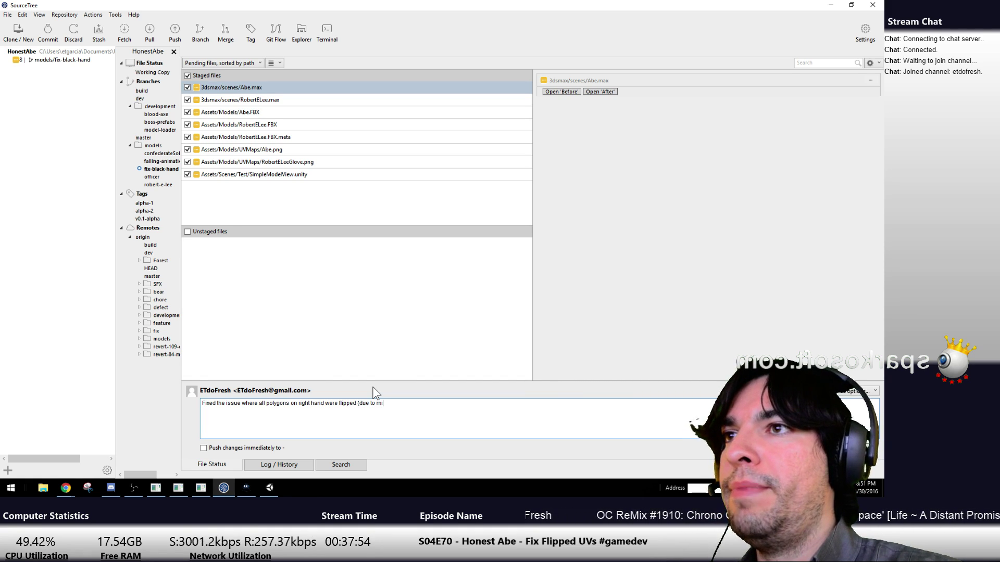
type("rroring)")
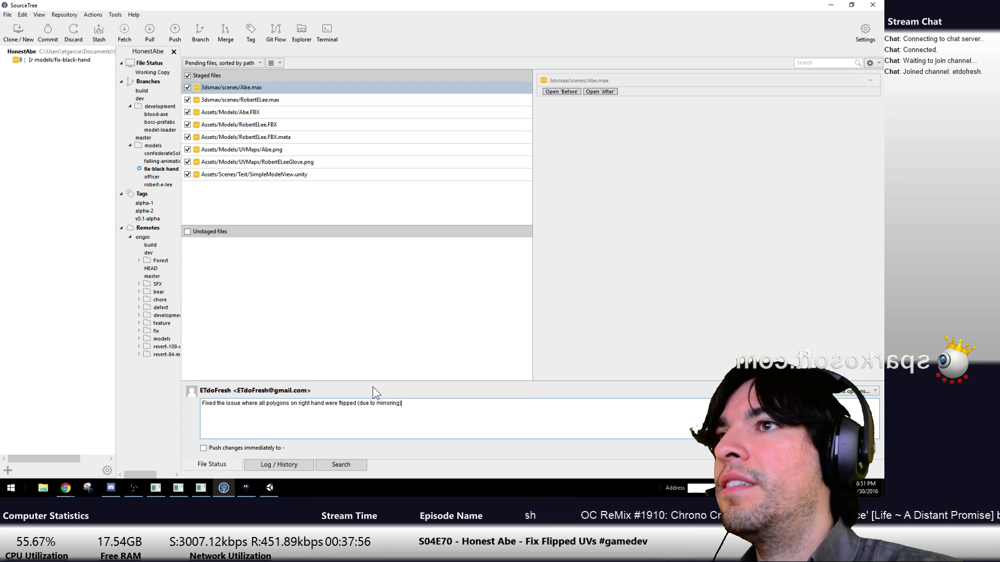
type(" in 3d")
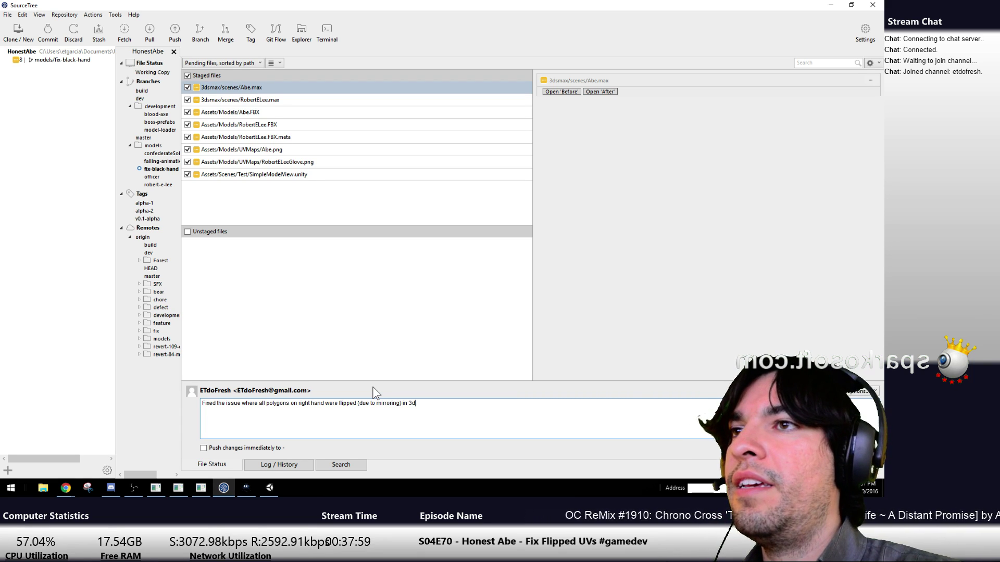
type("smax.")
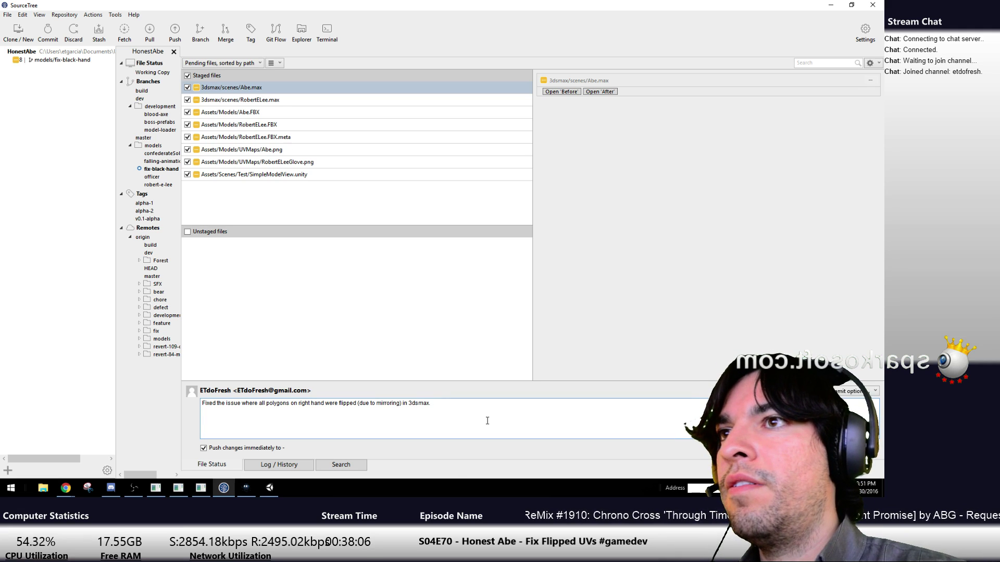
type("ert E Lee and Abe")
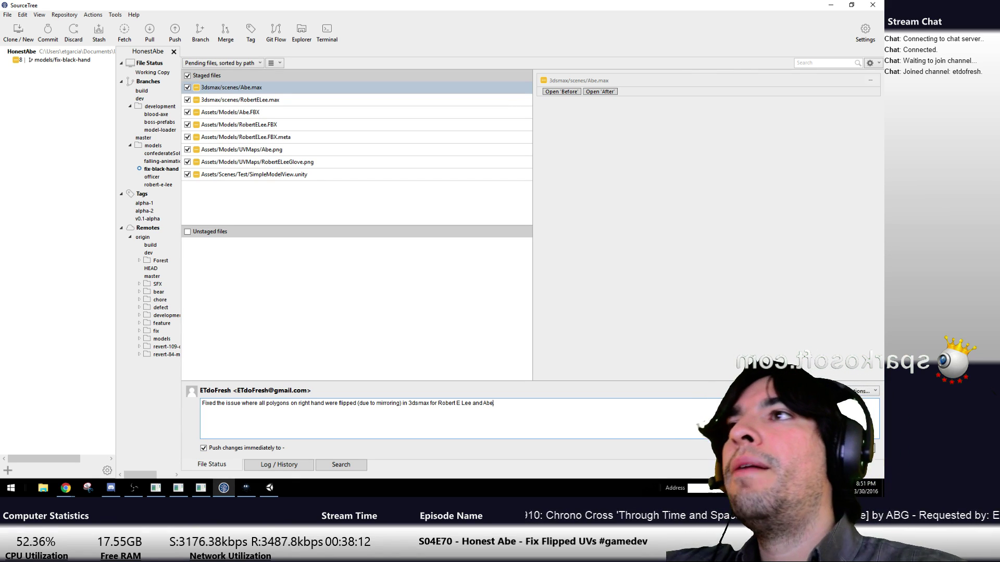
key("ctrl+Return")
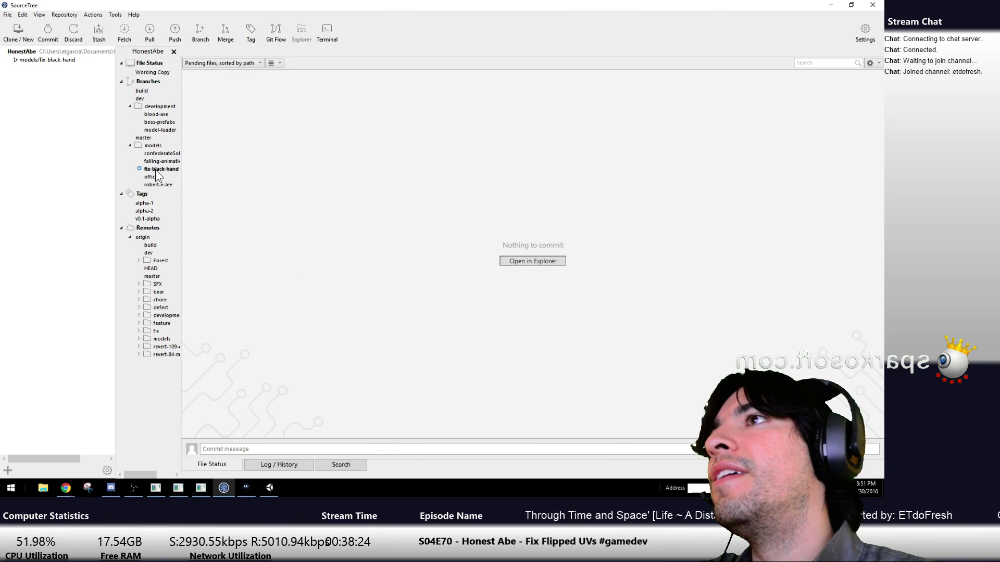
Check the pushed commit on the remote models/fix-black-hand branch, then return to Unity
double_click(144, 338)
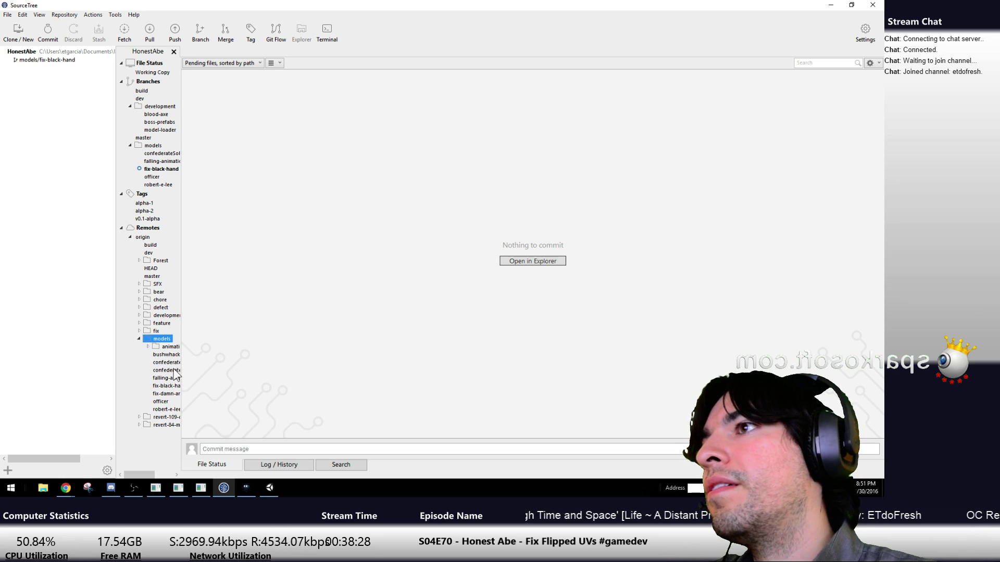
left_click(170, 385)
left_click(166, 394)
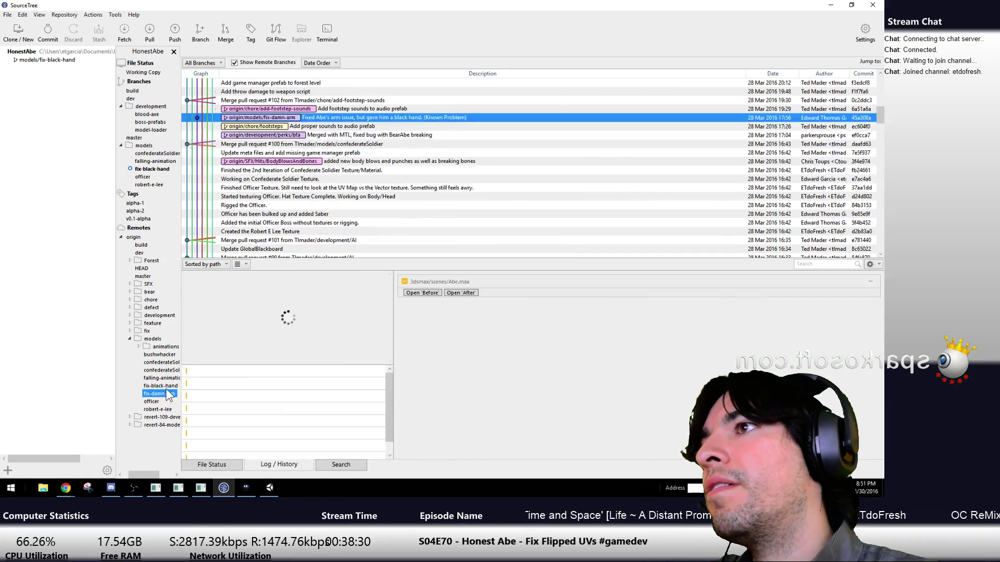
left_click(167, 386)
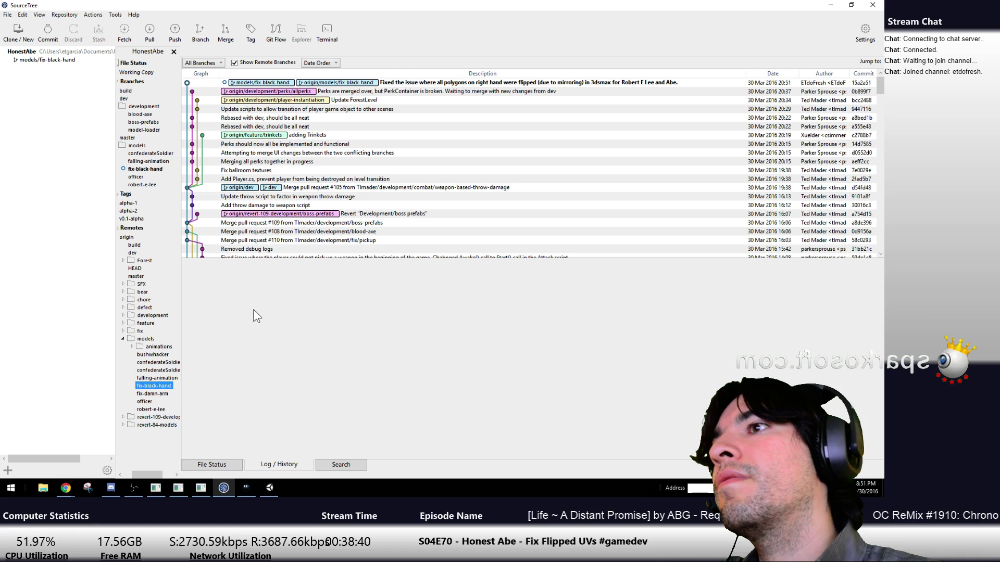
left_click(269, 488)
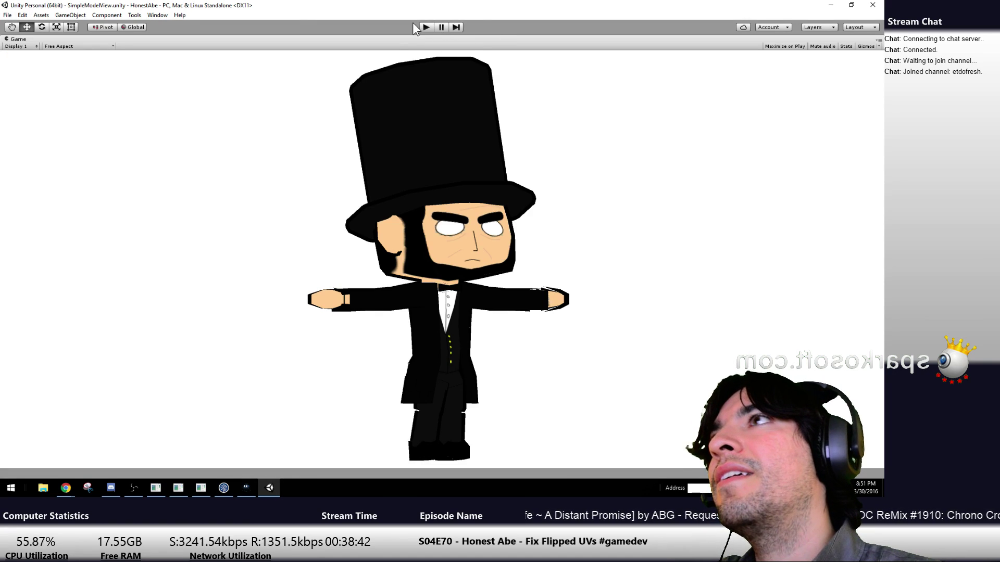
Restore the full editor layout, open the PlayScene scene and start play mode
left_click(877, 39)
left_click(863, 51)
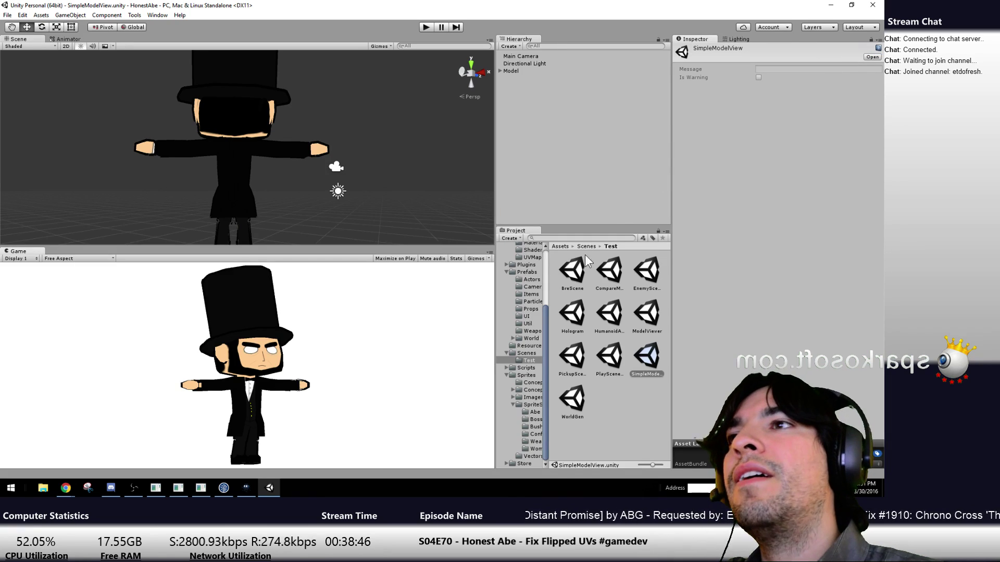
left_click(524, 352)
left_click(576, 312)
double_click(570, 311)
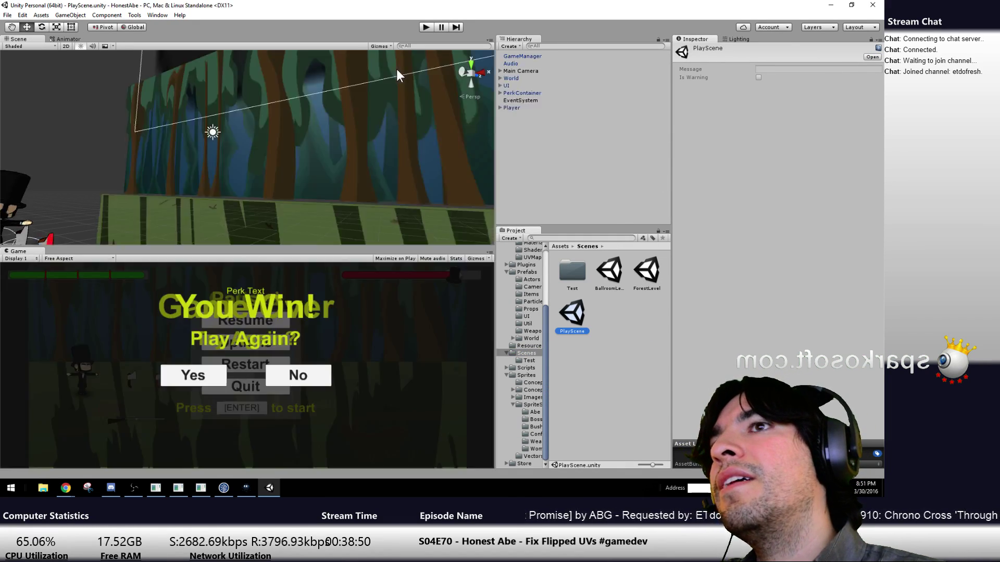
left_click(426, 27)
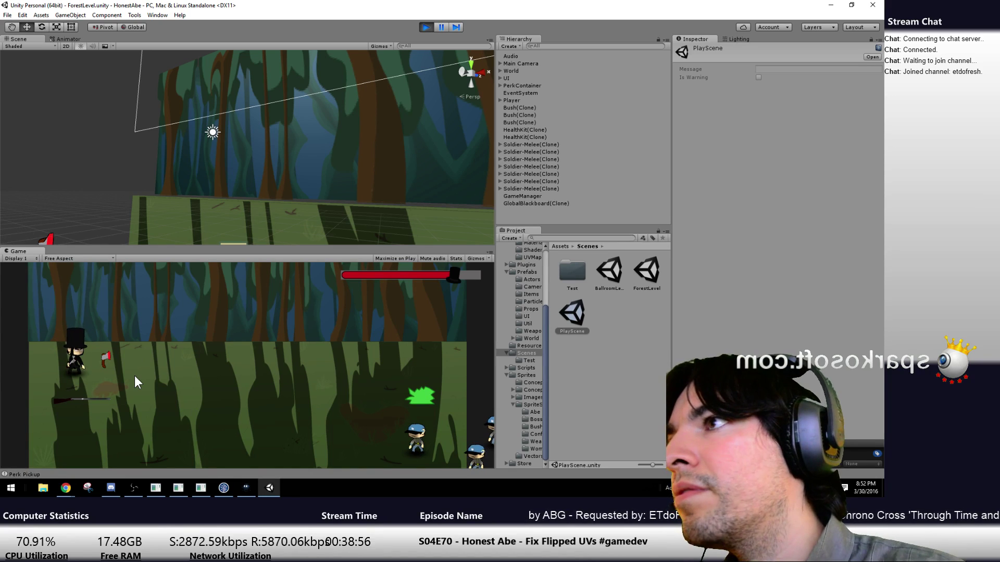
Fight the first soldiers with jumps, light and heavy axe swings and throws until game over
key("Right")
key("space")
key("Right")
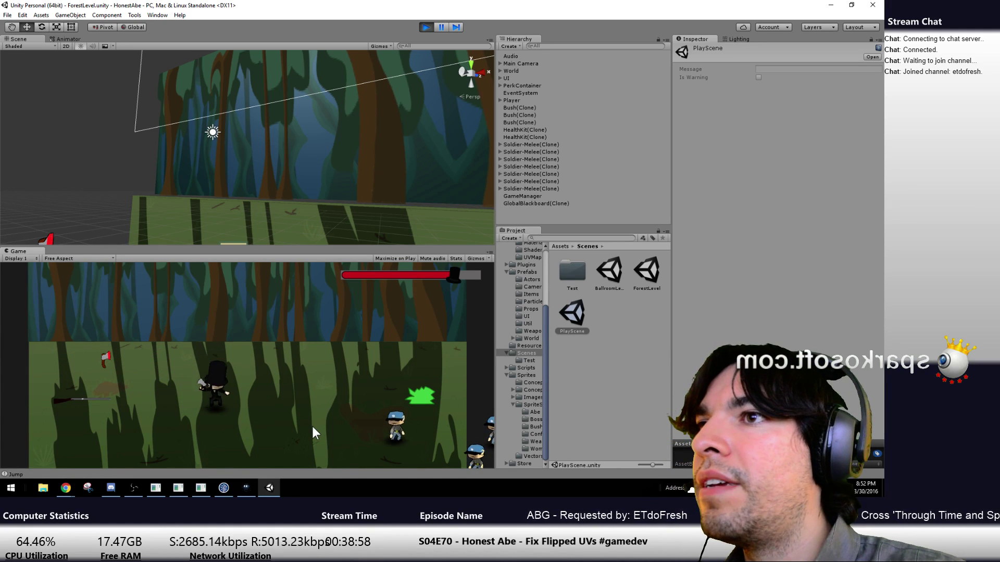
left_click(336, 429)
left_click(335, 429)
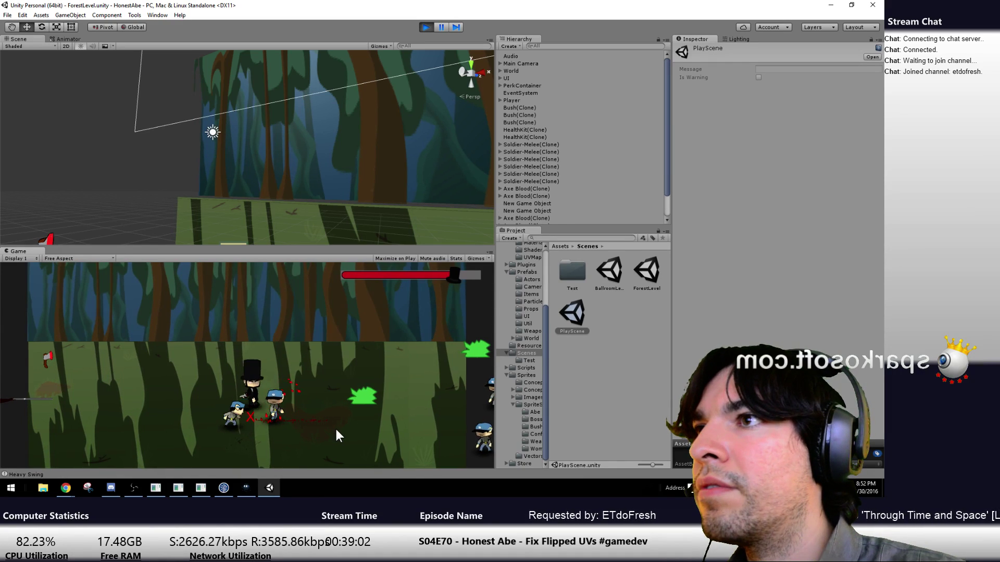
right_click(336, 429)
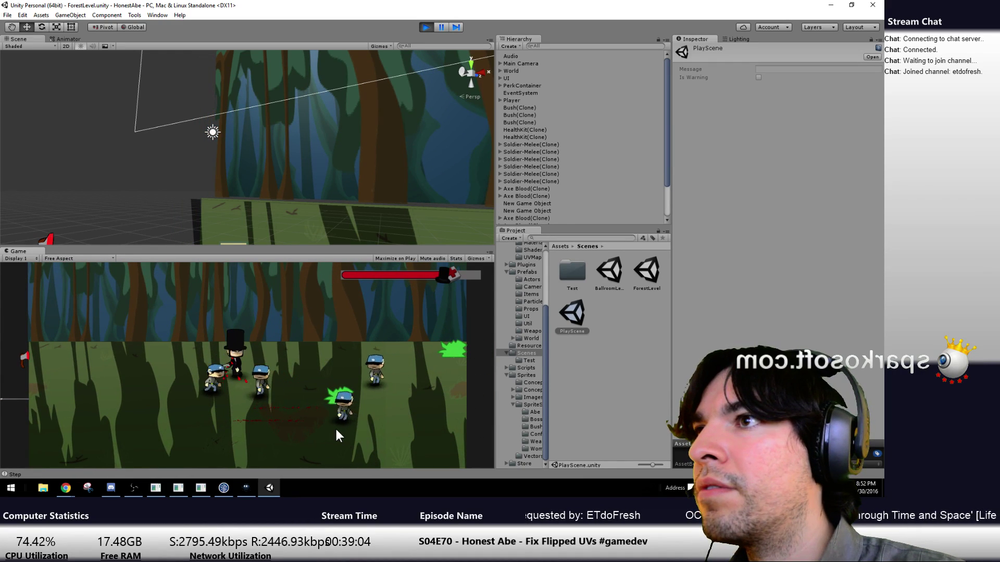
key("space")
key("d")
key("d")
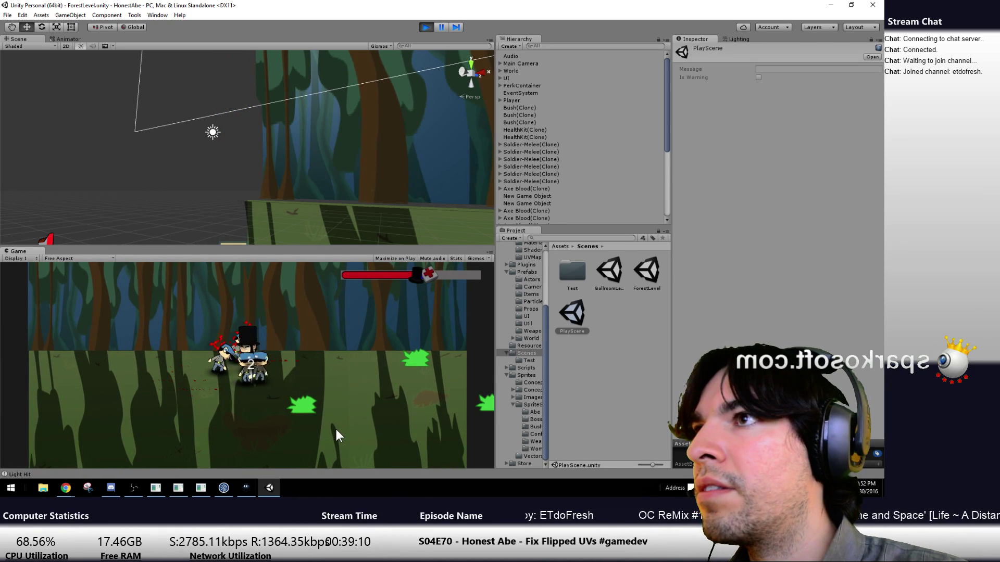
key("space")
key("d")
key("a")
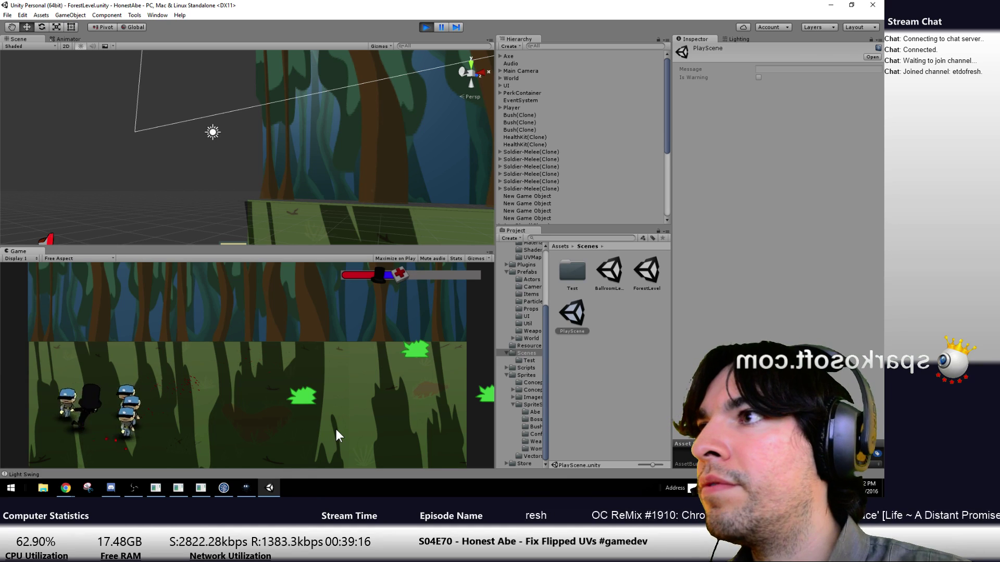
key("space")
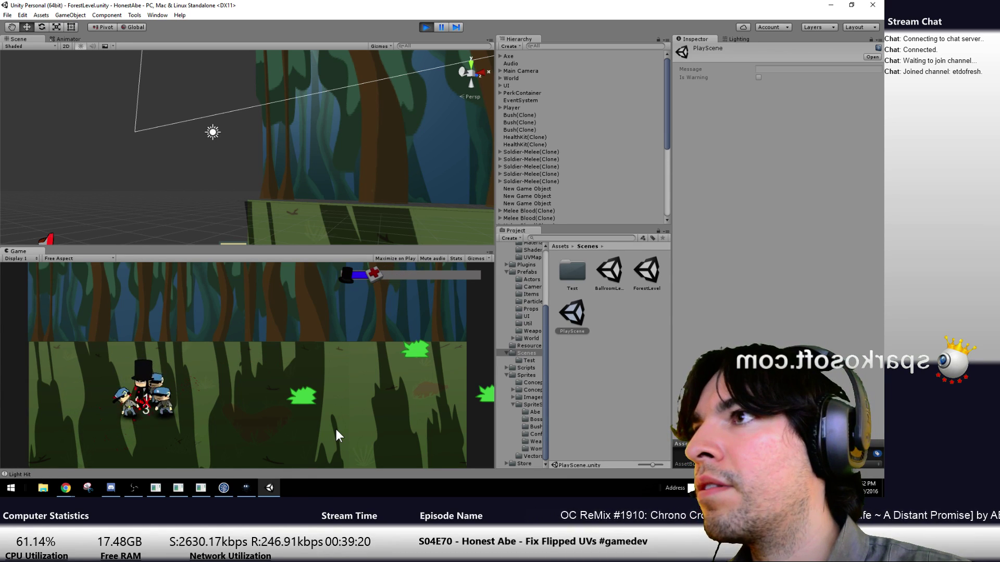
left_click(336, 429)
key("d")
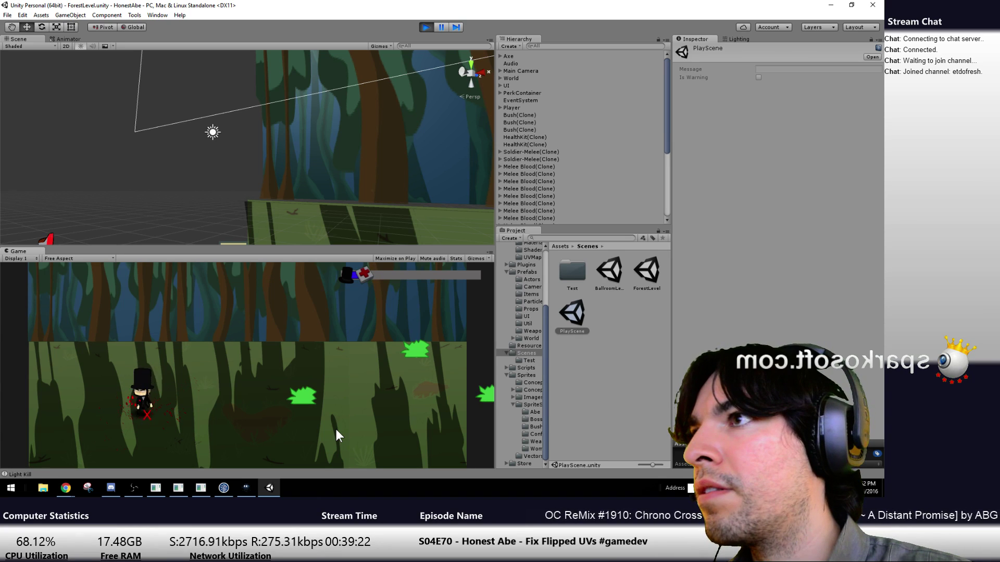
key("d")
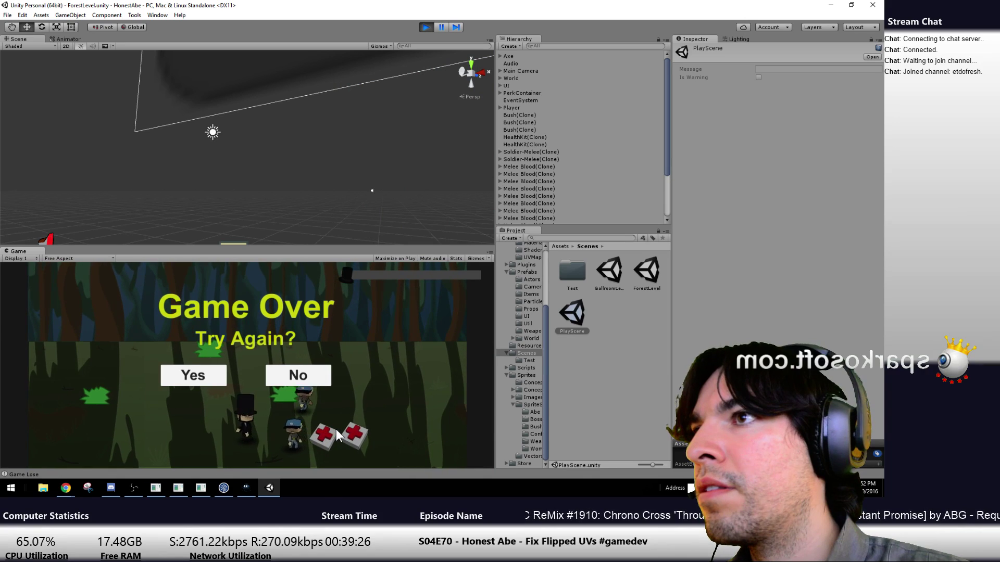
Restart the level, recover the axe and kill the first soldier groups
left_click(192, 376)
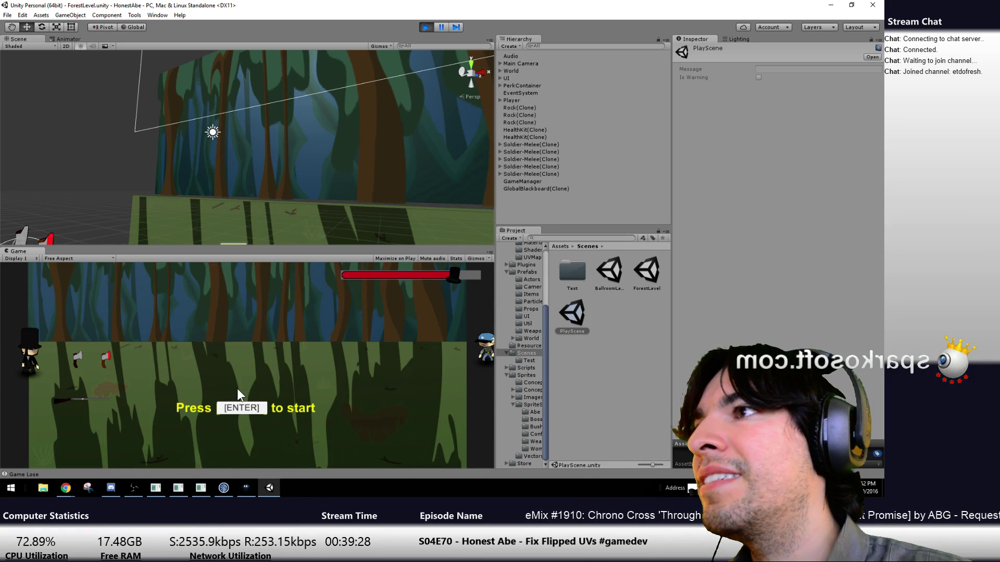
key("Return")
key("d")
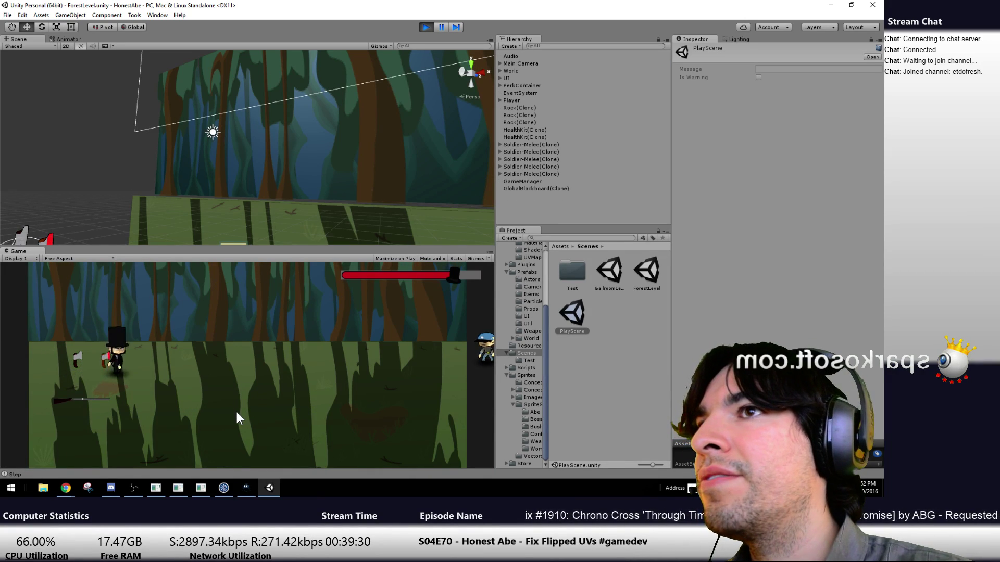
key("a")
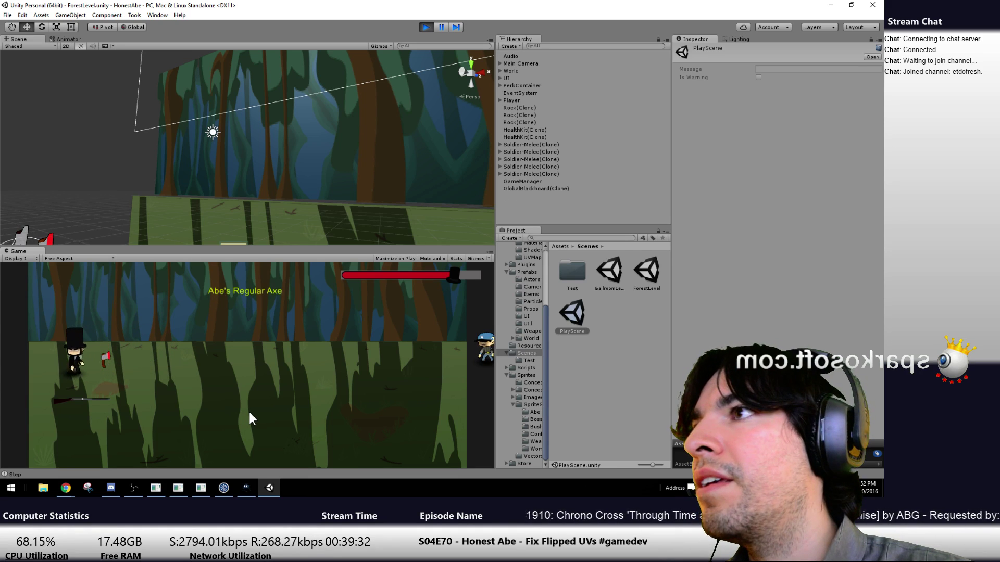
key("d")
key("d")
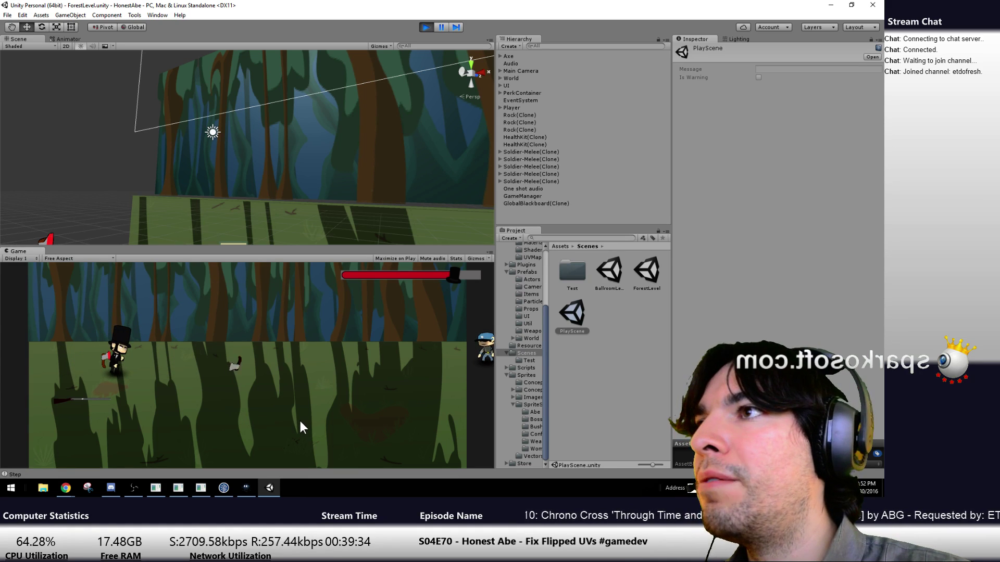
left_click(300, 423)
key("d")
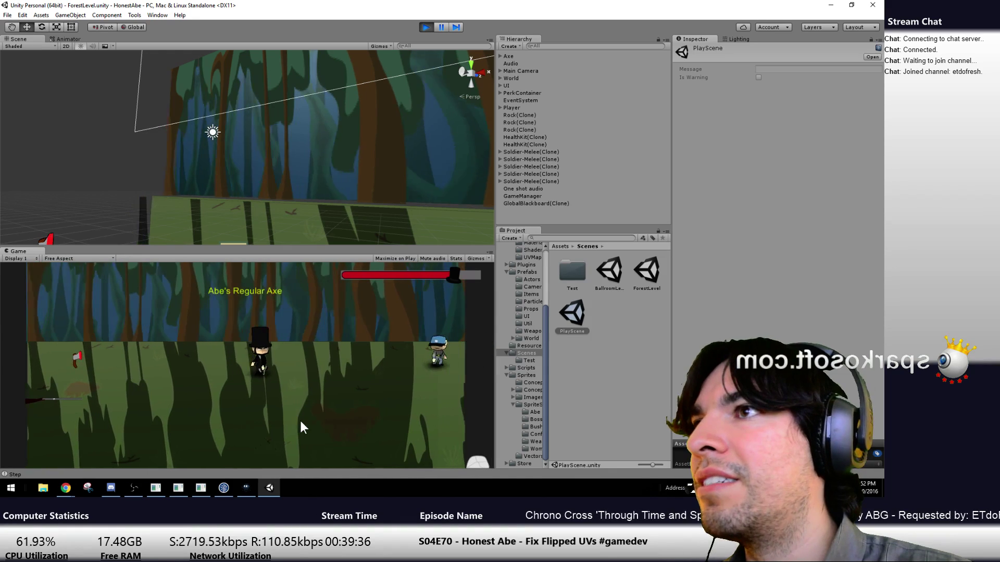
left_click(300, 424)
left_click(300, 424)
left_click(300, 422)
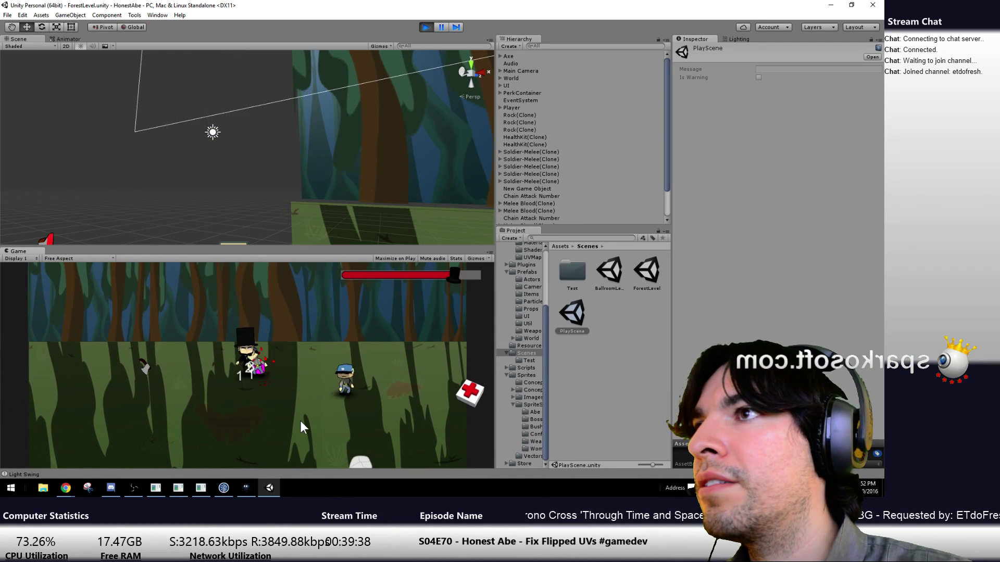
key("d")
left_click(300, 421)
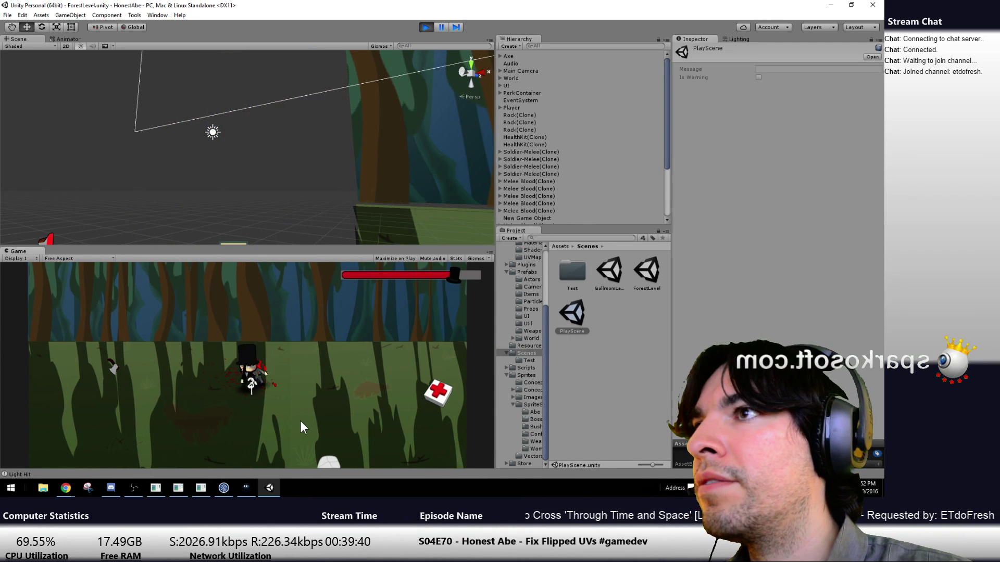
key("d")
key("d")
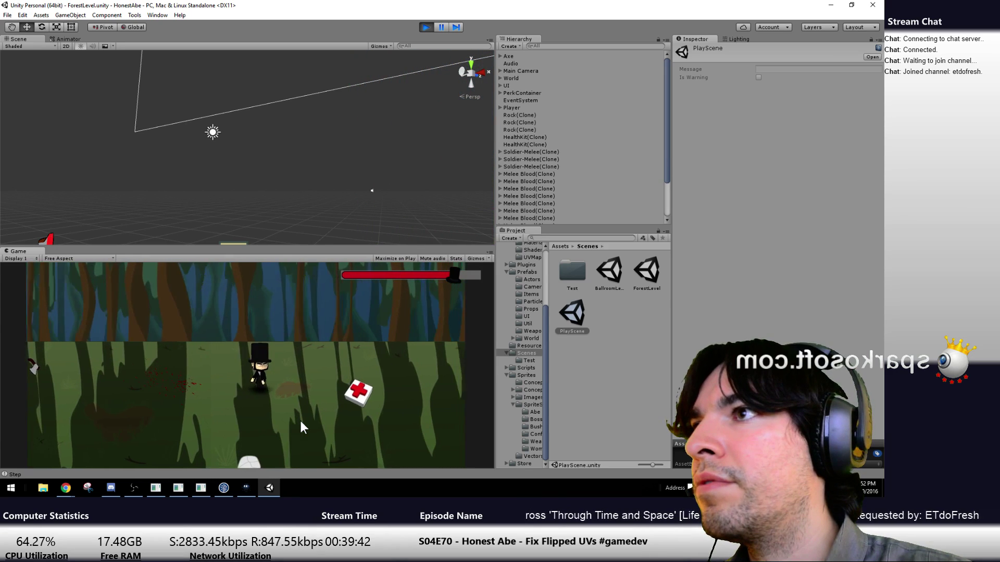
key("d")
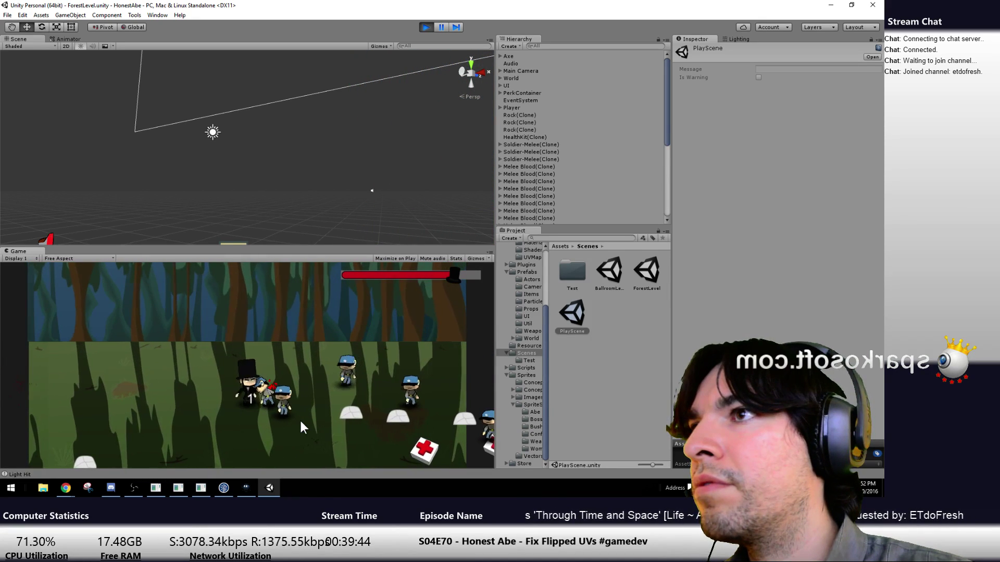
left_click(301, 422)
left_click(299, 420)
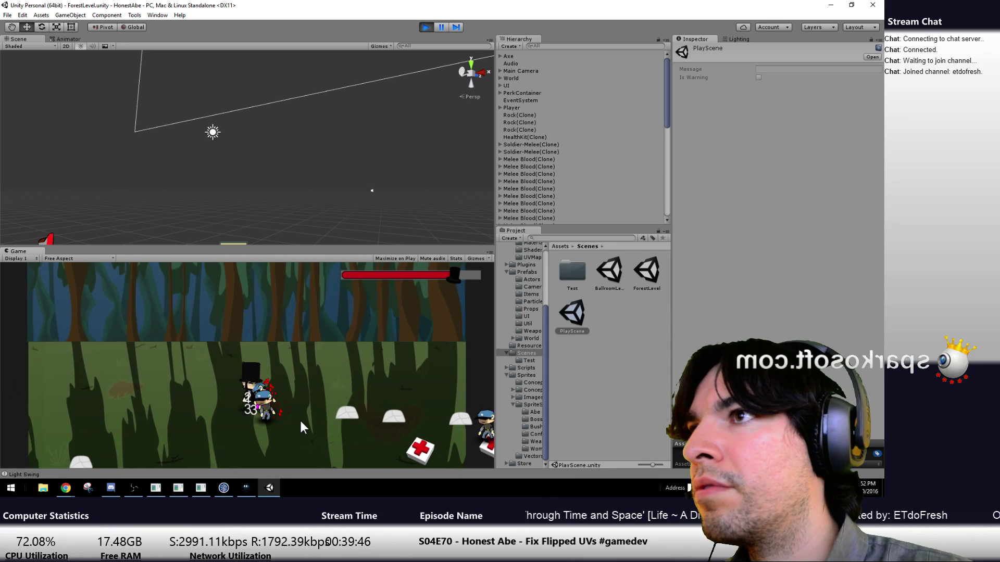
key("d")
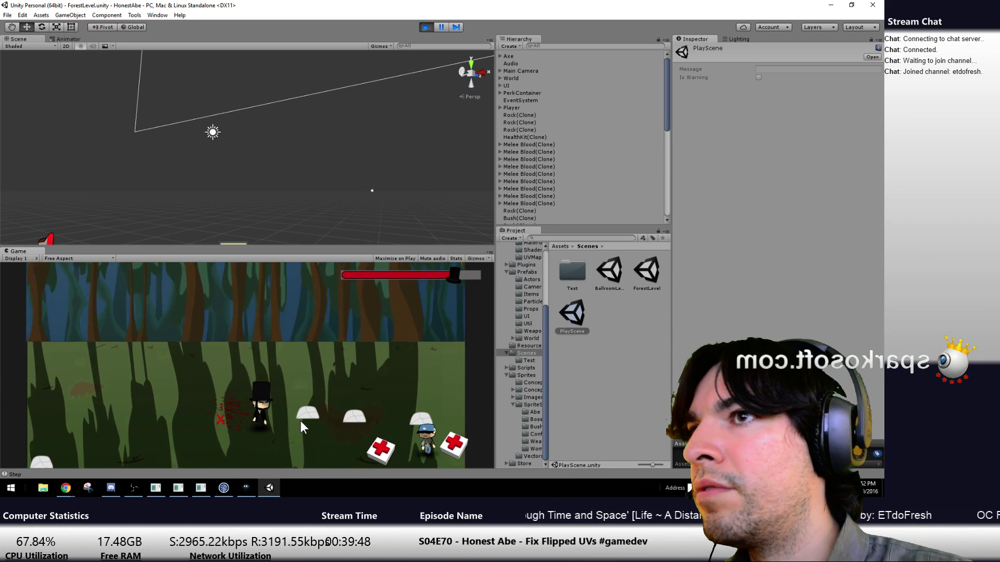
left_click(300, 421)
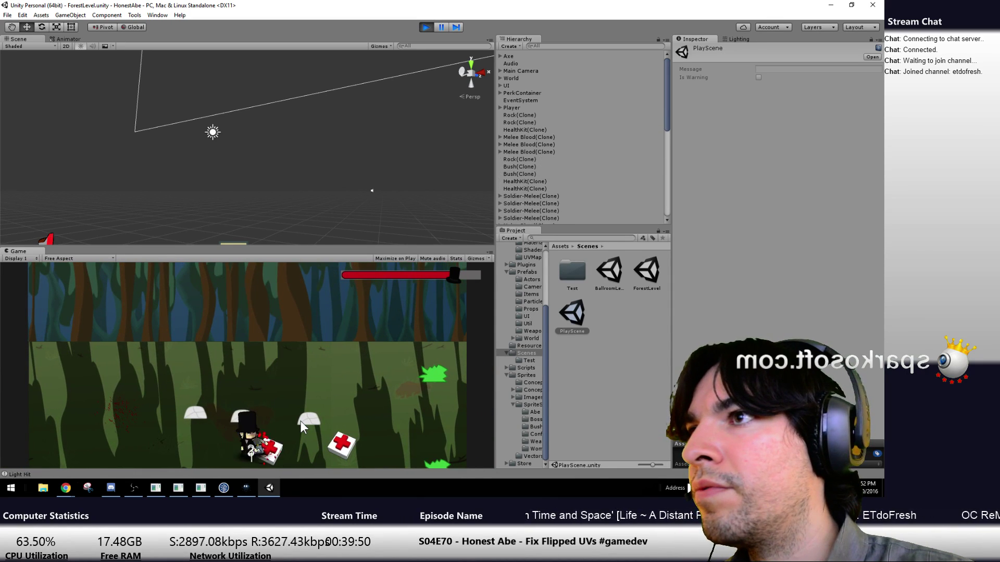
Fight through the remaining soldiers, collecting health kits, and advance right to the bear
key("d")
key("d")
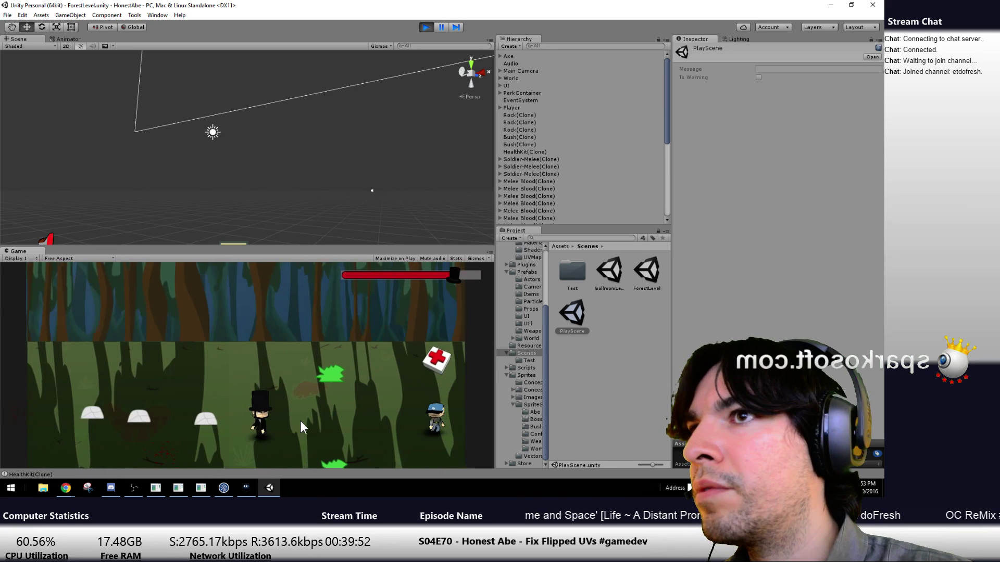
left_click(300, 421)
key("d")
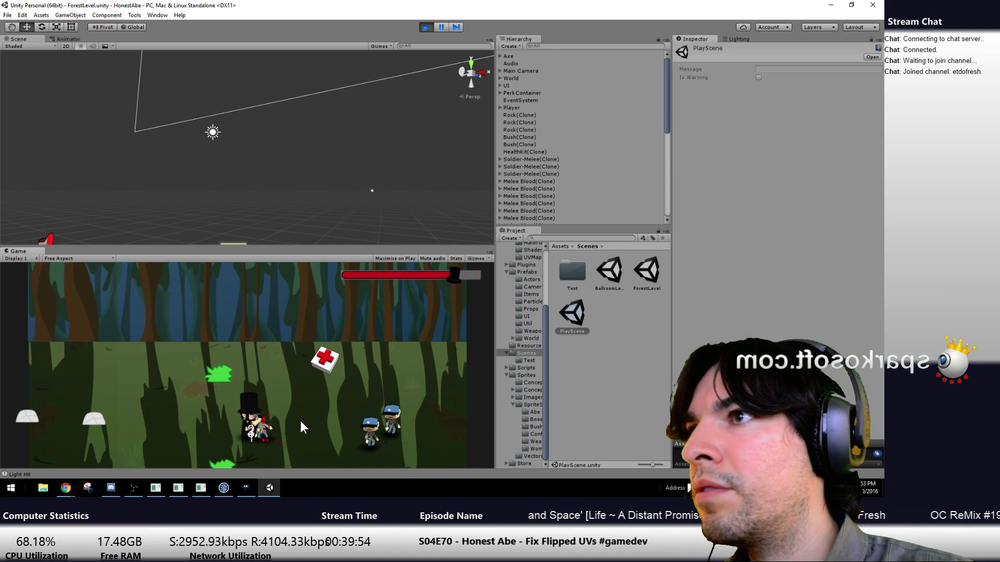
left_click(300, 427)
left_click(300, 421)
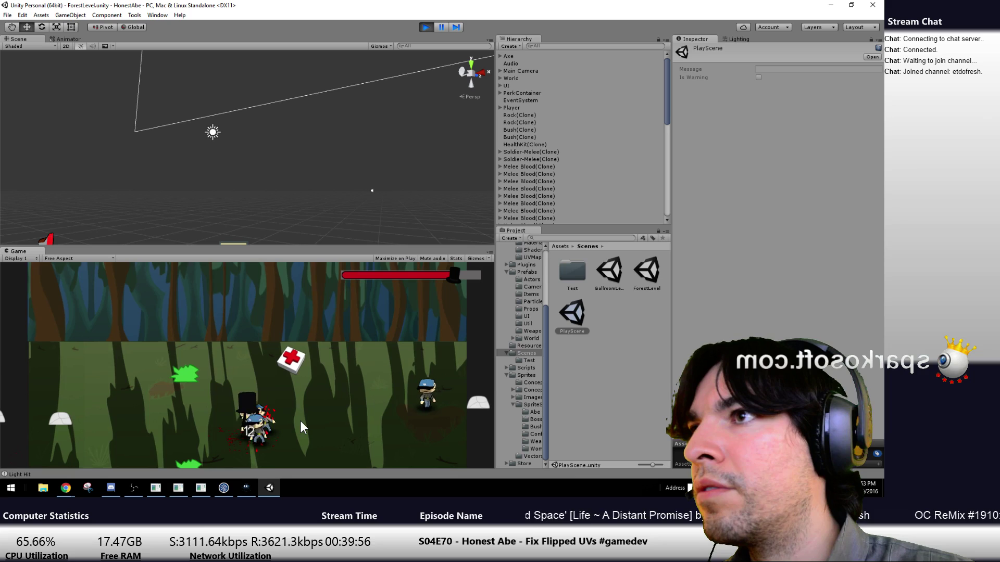
key("d")
left_click(300, 421)
key("d")
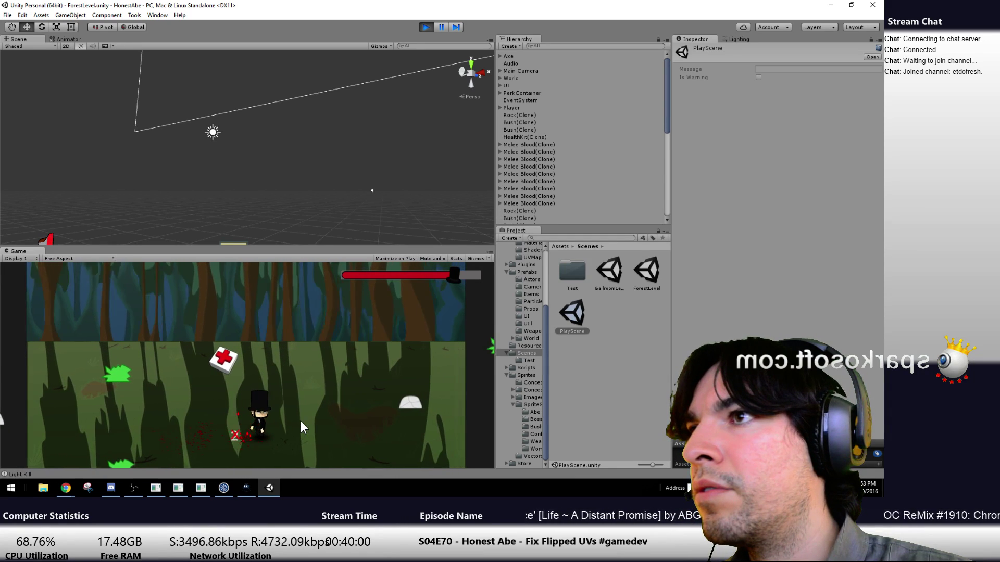
key("d")
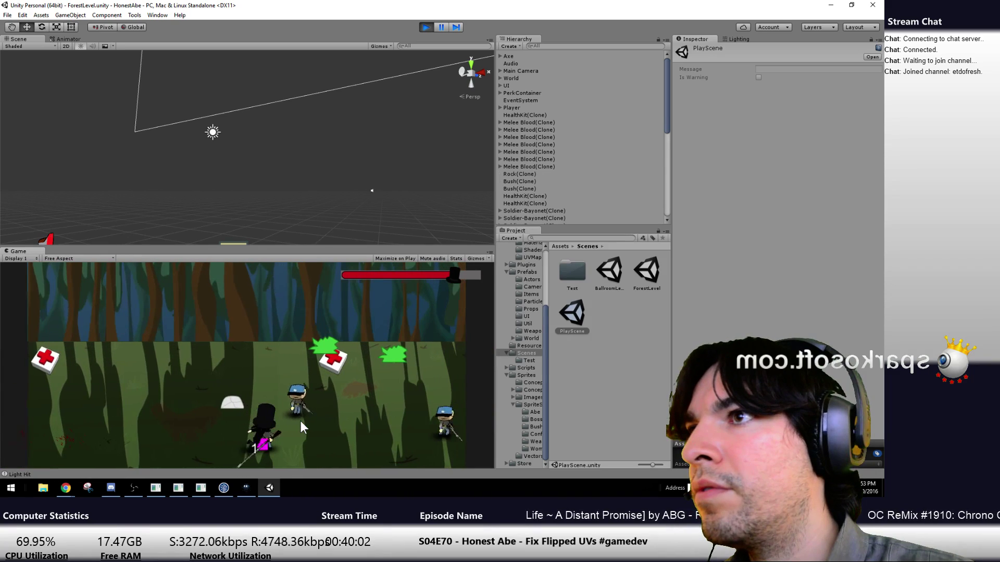
left_click(301, 422)
left_click(300, 421)
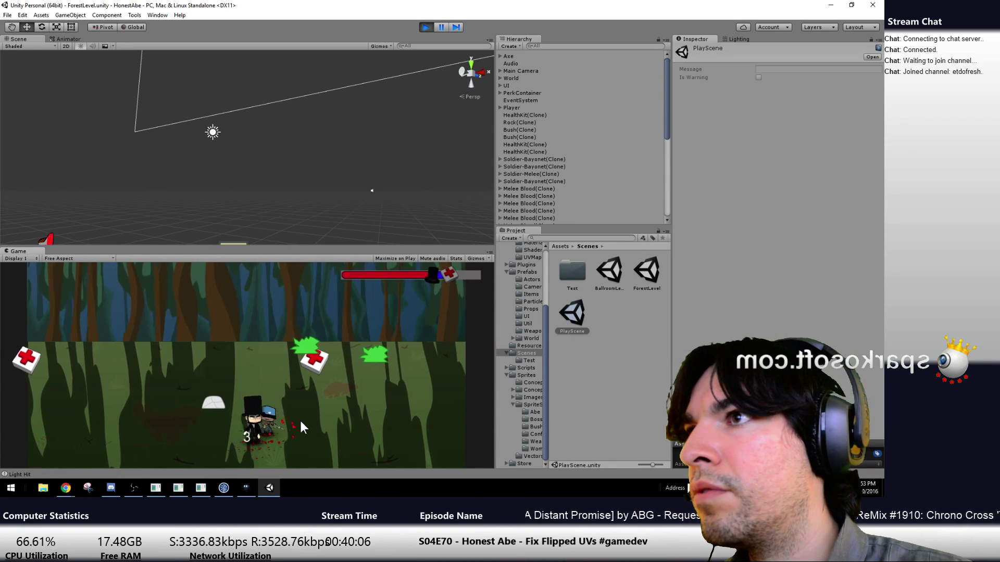
left_click(299, 418)
key("d")
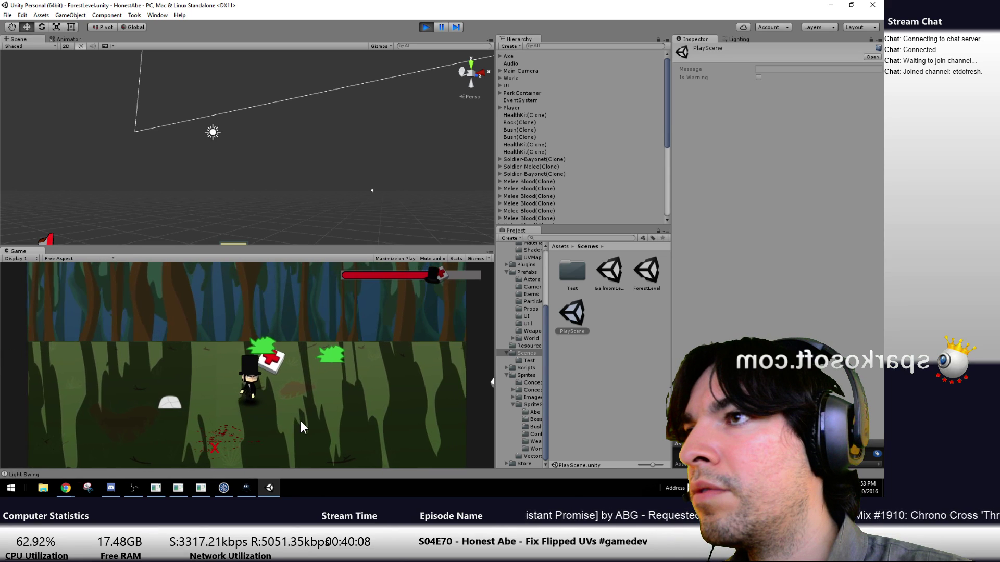
key("d")
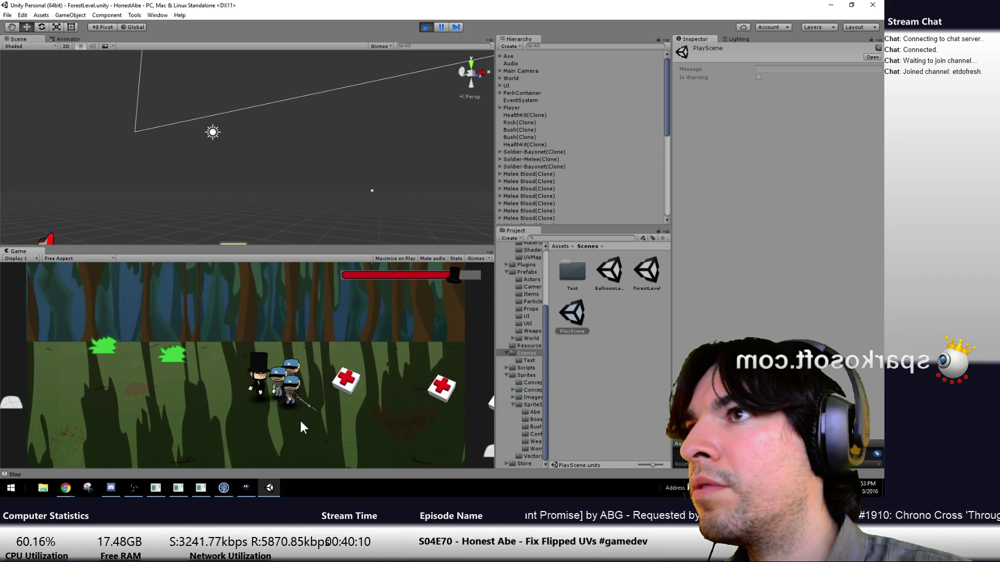
key("d")
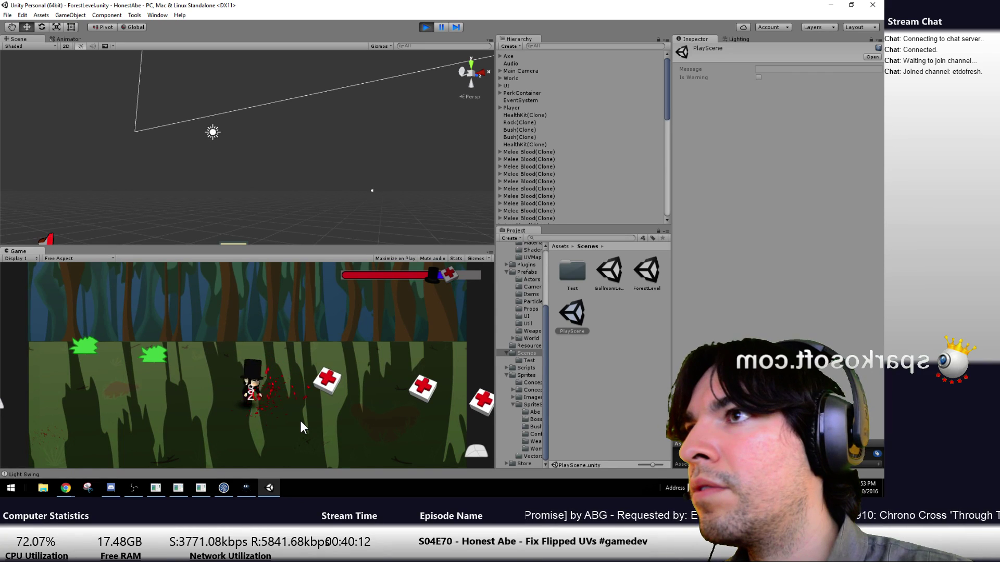
key("d")
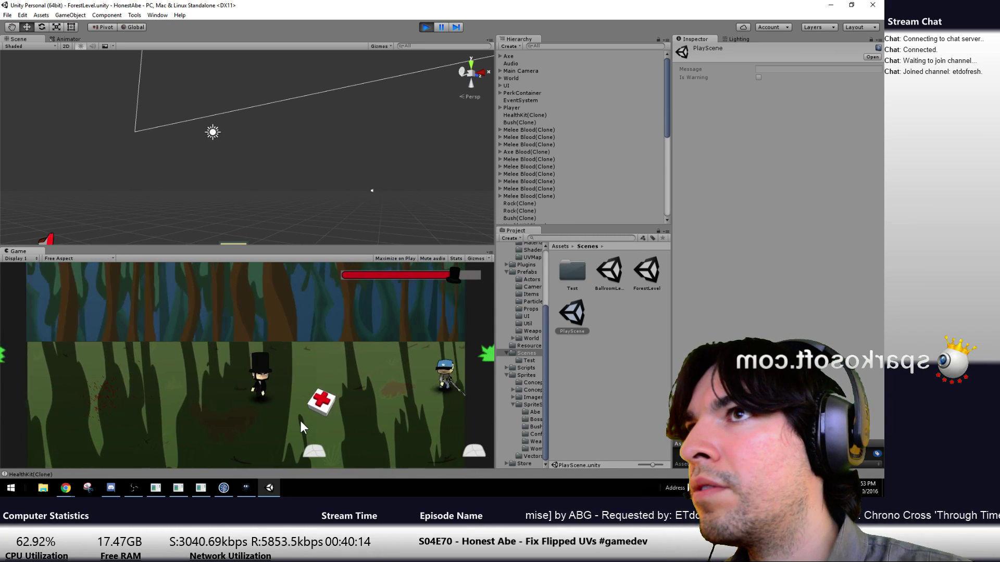
key("d")
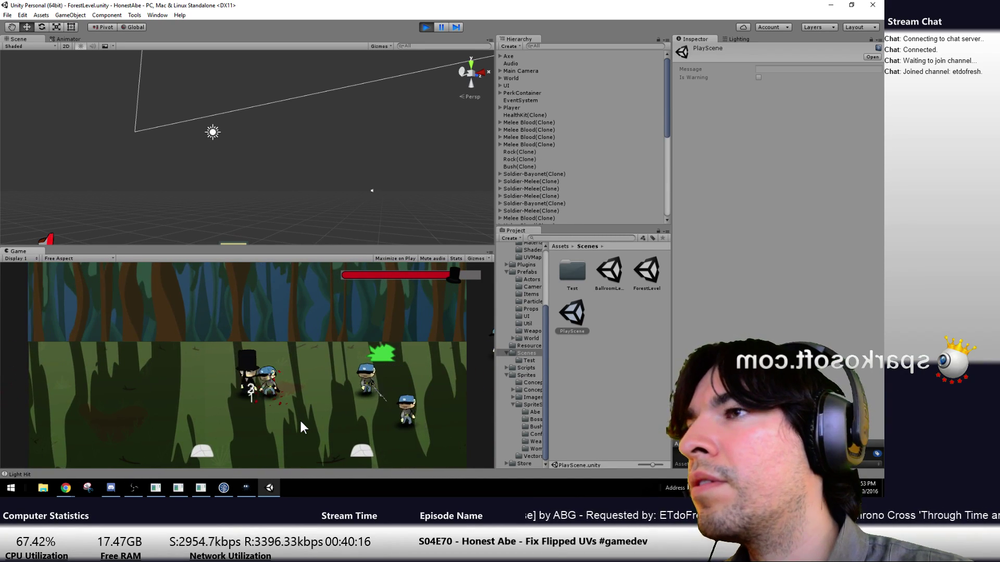
key("d")
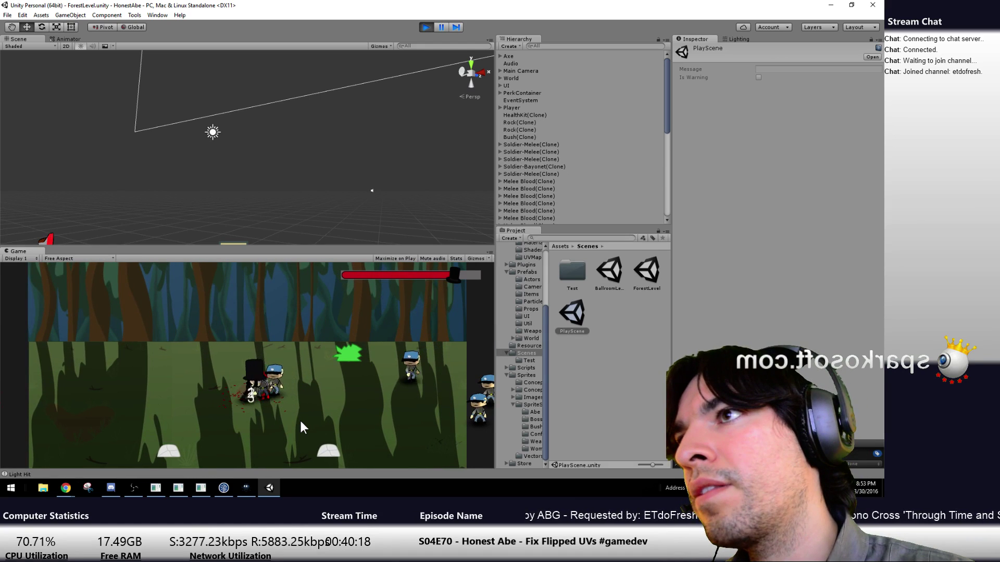
key("d")
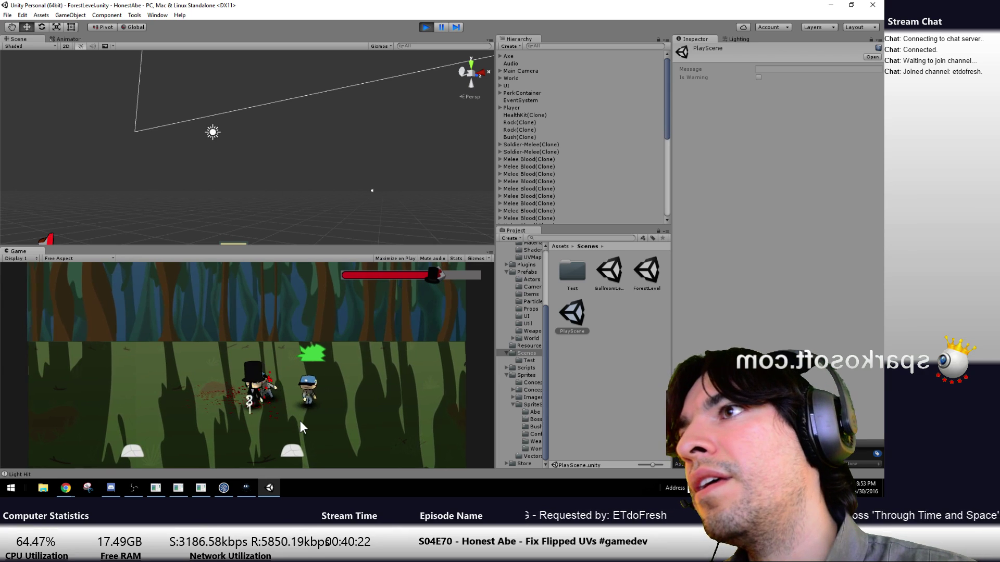
key("d")
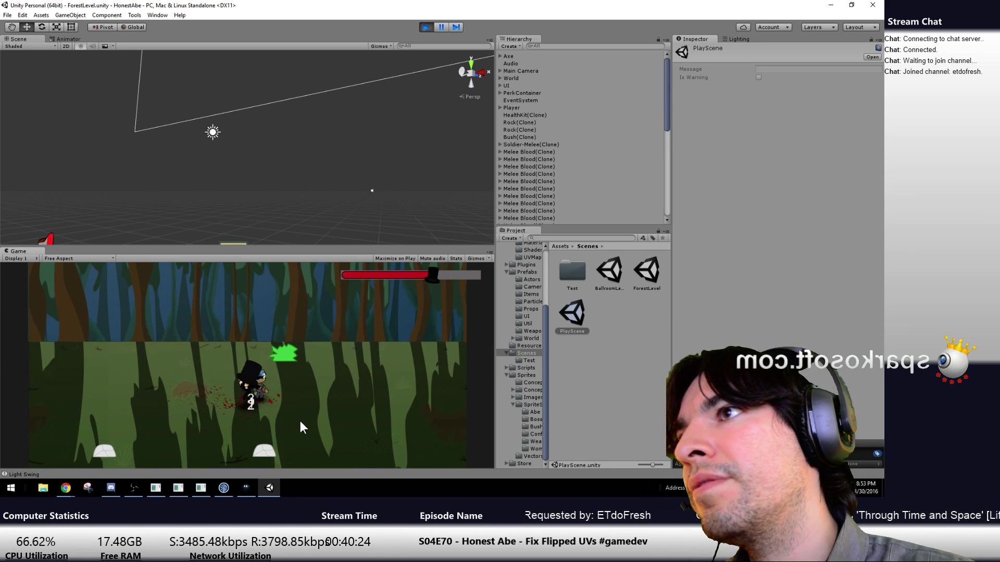
key("d")
key("d")
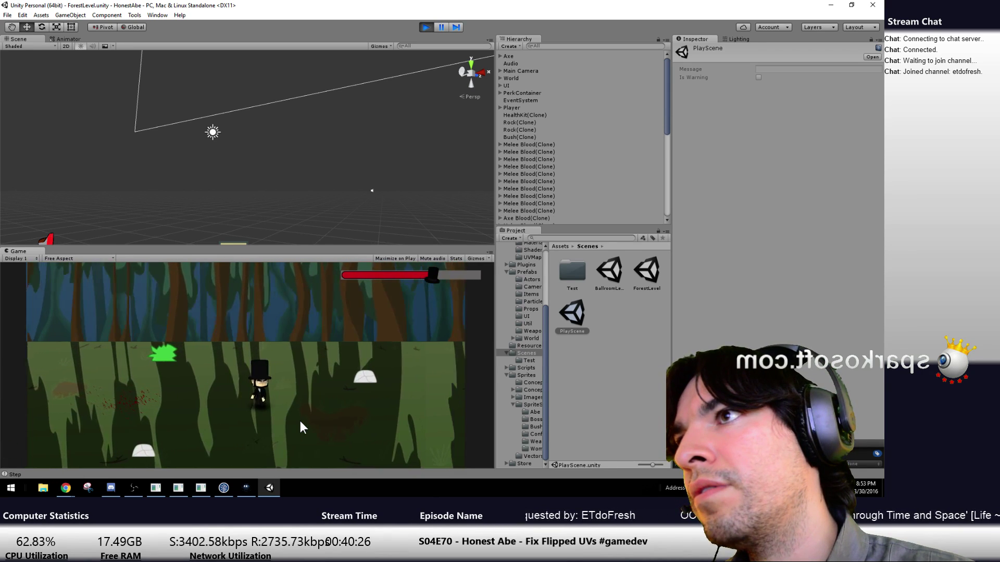
key("d")
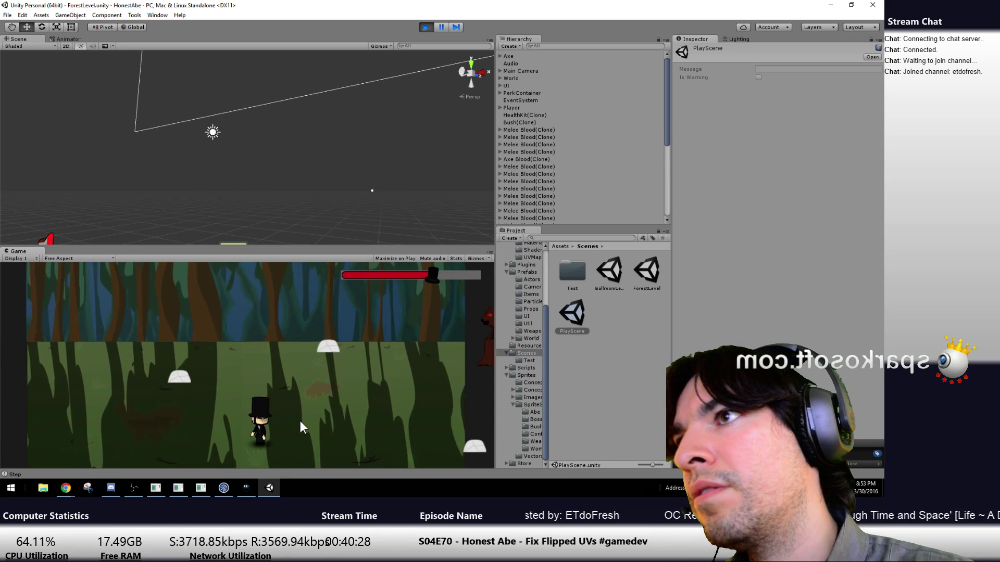
key("d")
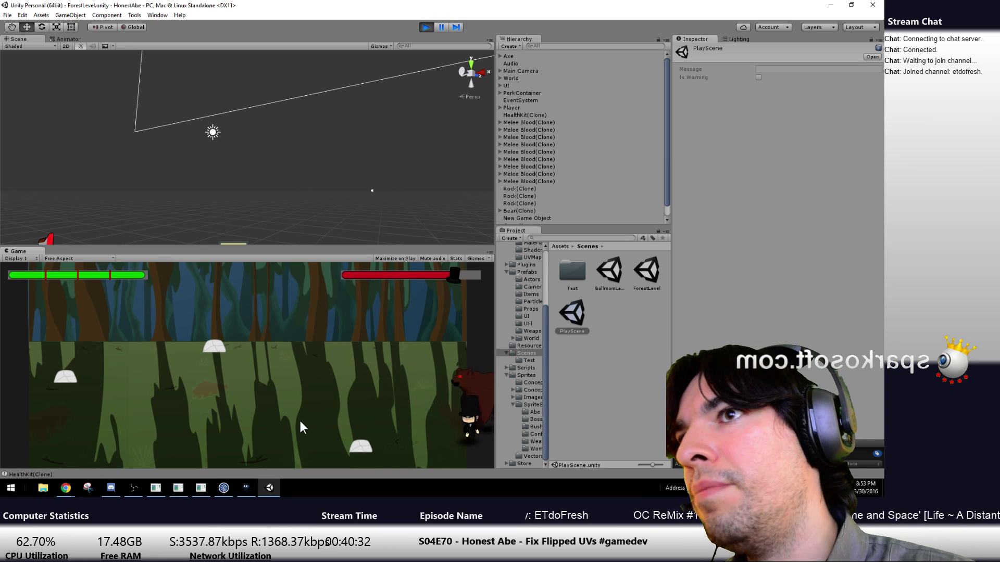
Jump onto the bear's back and attack until it is beaten, then start the ballroom level
key("a")
key("d")
key("w")
key("d")
key("space")
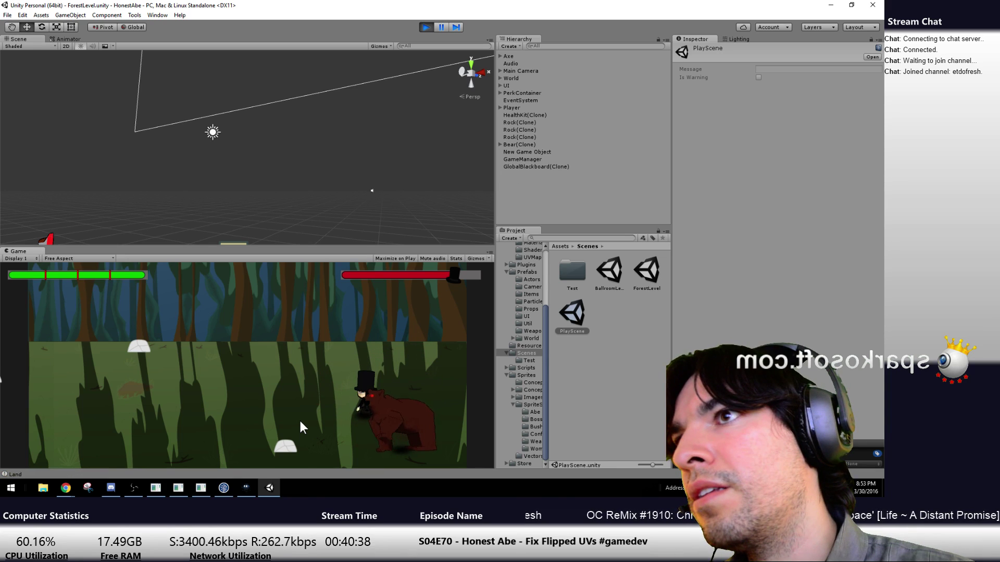
key("d")
key("a")
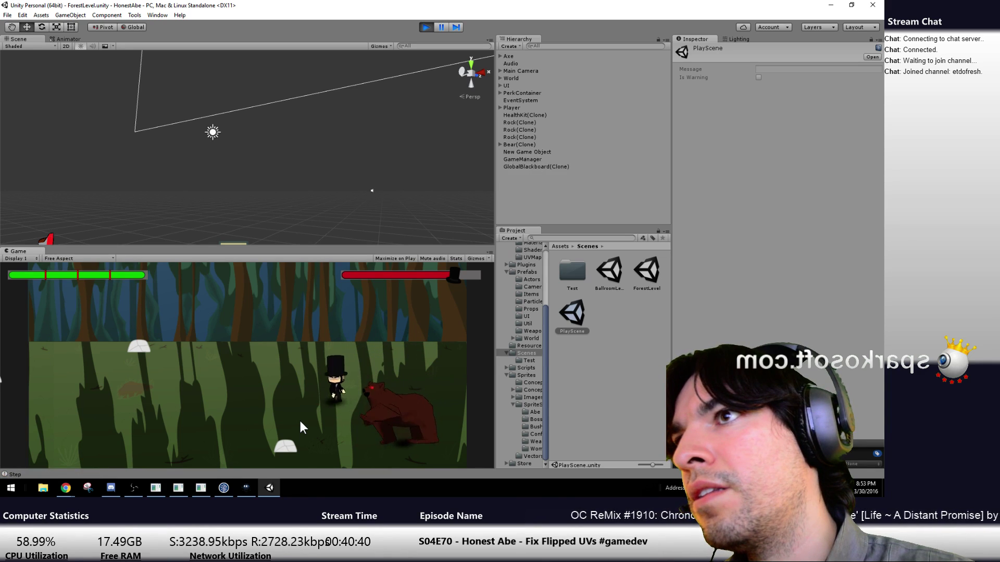
key("d")
key("j")
key("j")
key("j")
key("j")
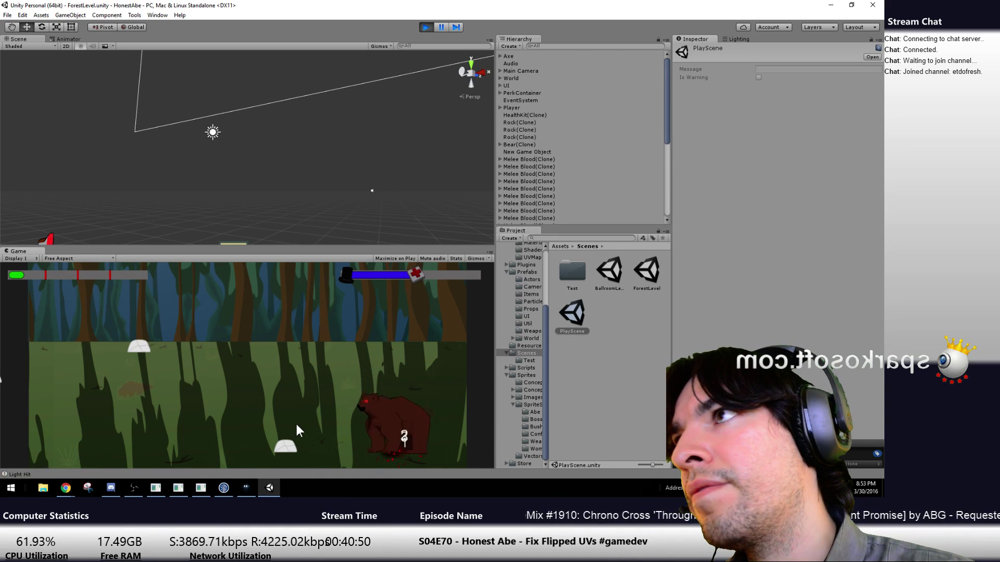
key("Return")
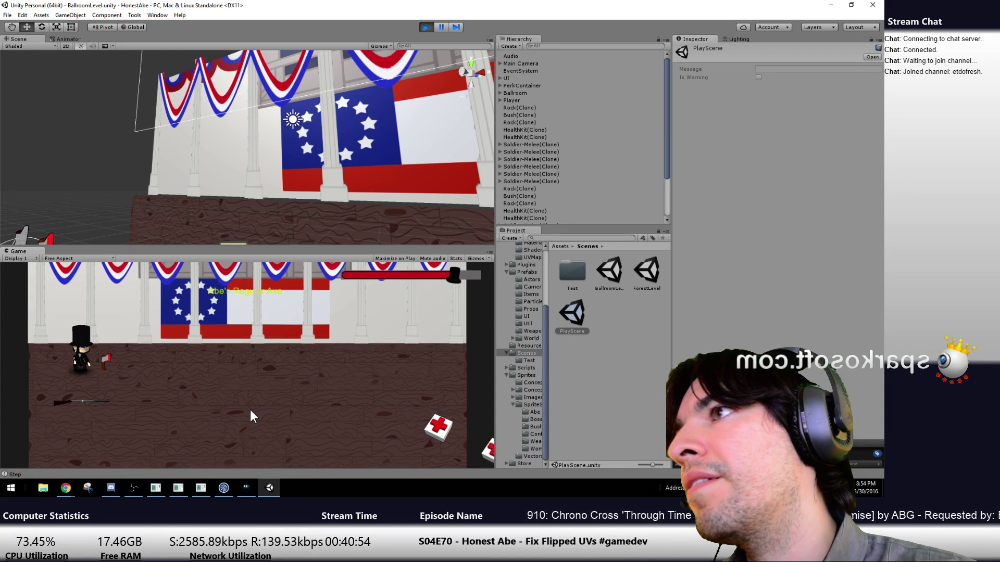
Cross the ballroom floor and fight the first soldiers closing in on Abe
key("Right")
key("Down")
key("Right")
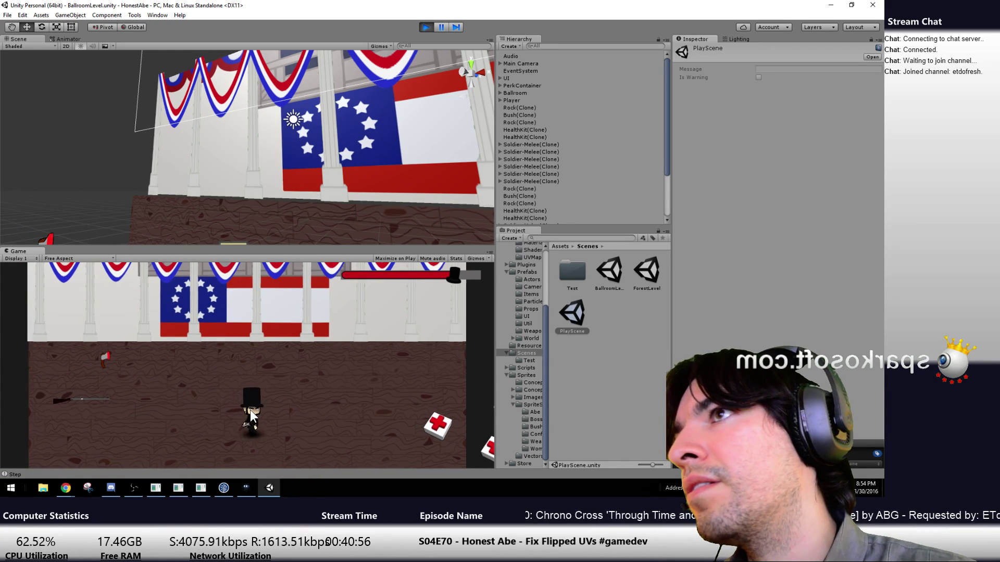
key("Right")
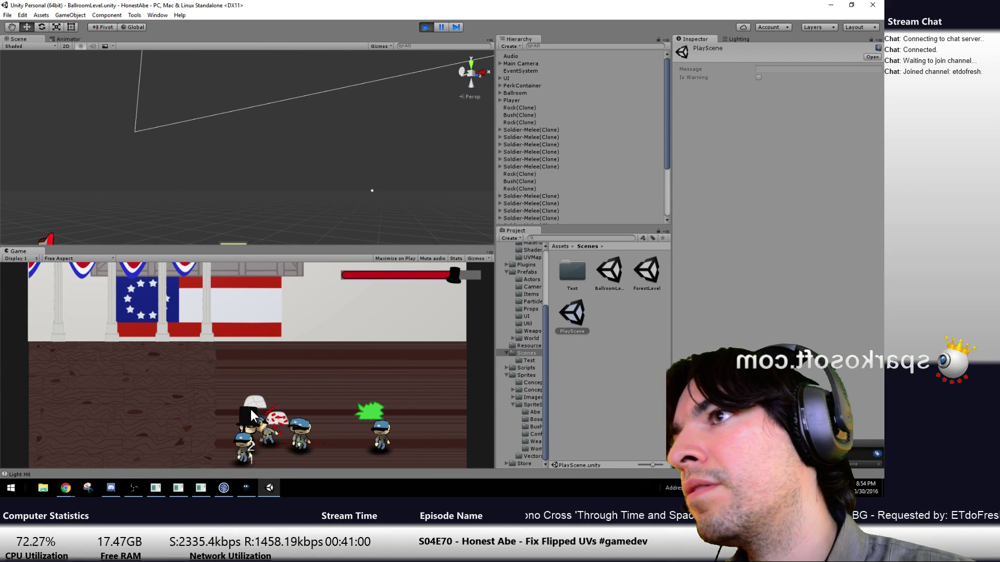
left_click(251, 409)
left_click(251, 409)
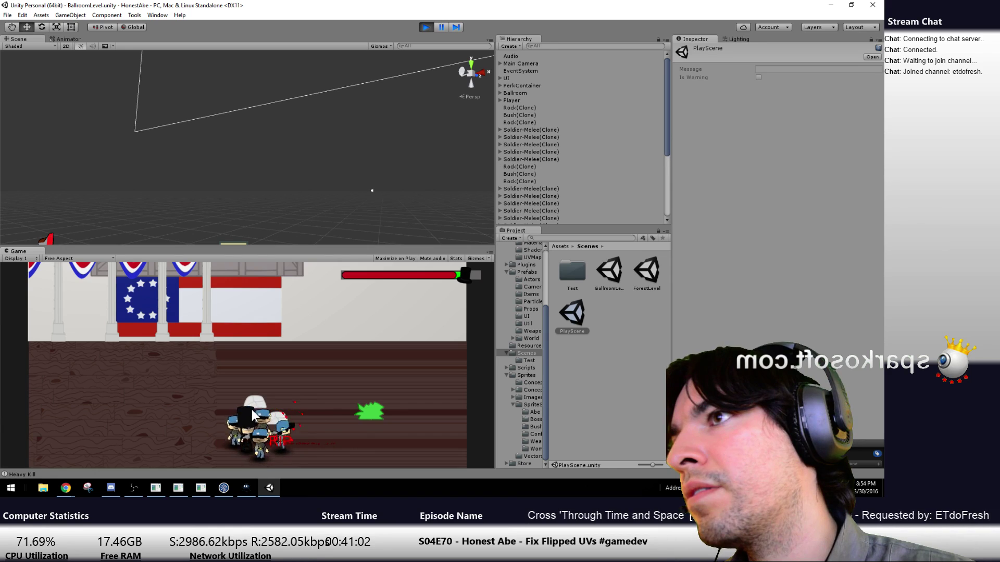
left_click(252, 409)
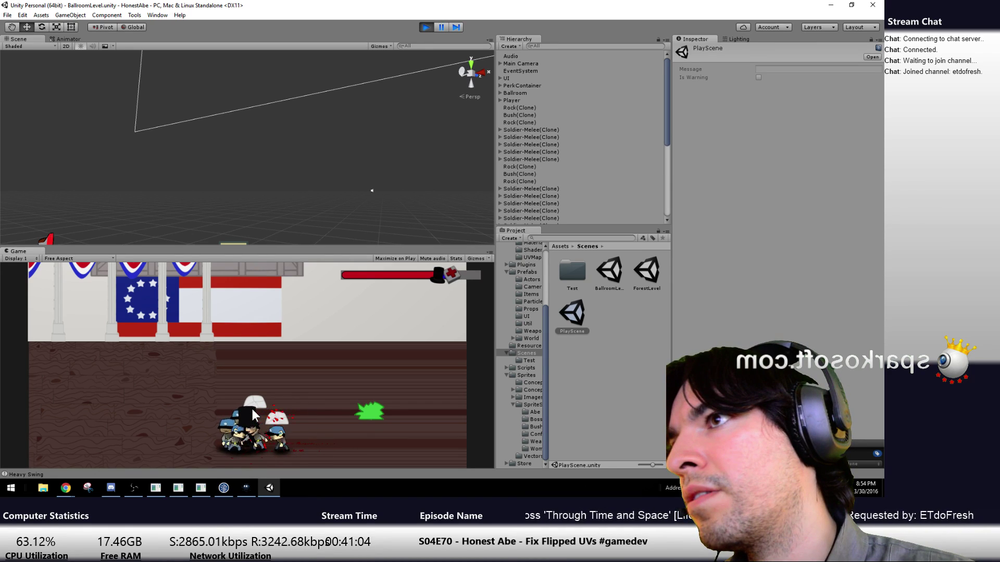
key("a")
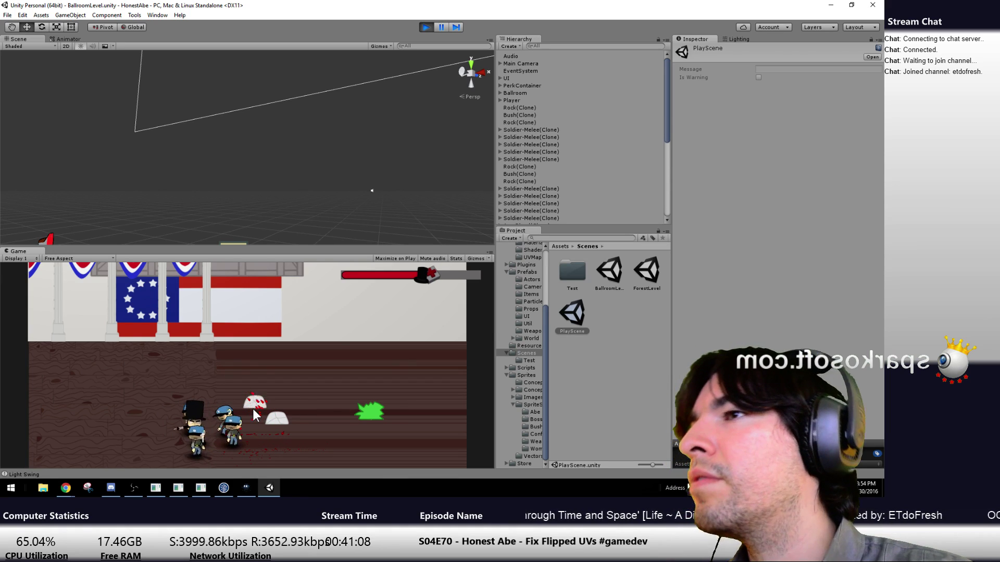
left_click(252, 408)
key("a")
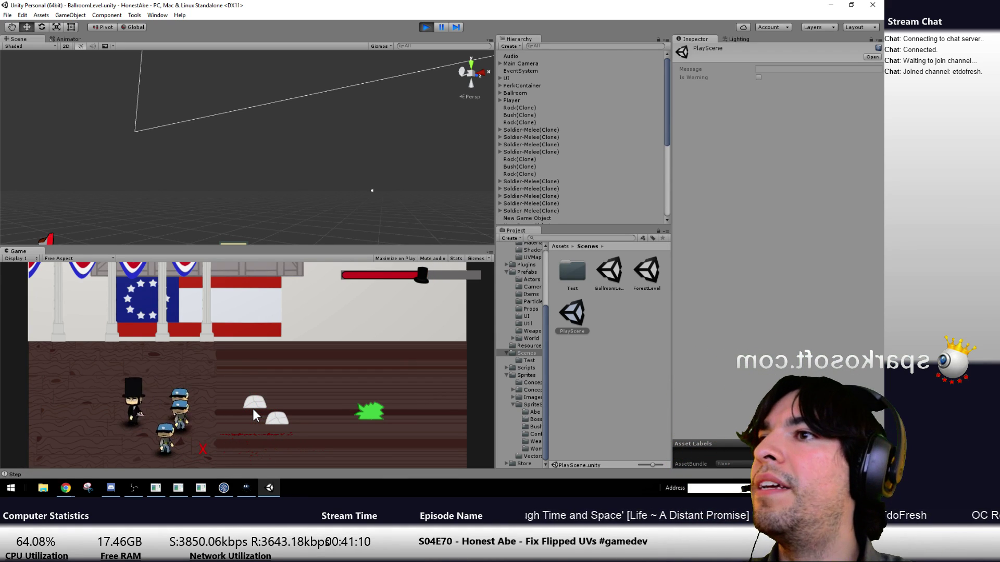
key("w")
key("a")
Kill the remaining soldiers, then stop play mode and close the Unity editor
left_click(274, 309)
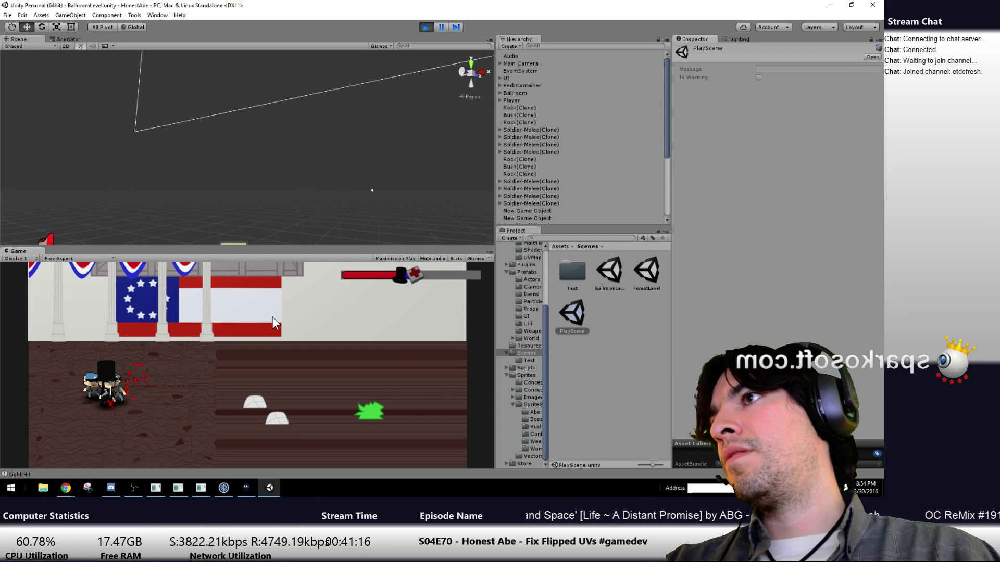
key("d")
key("s")
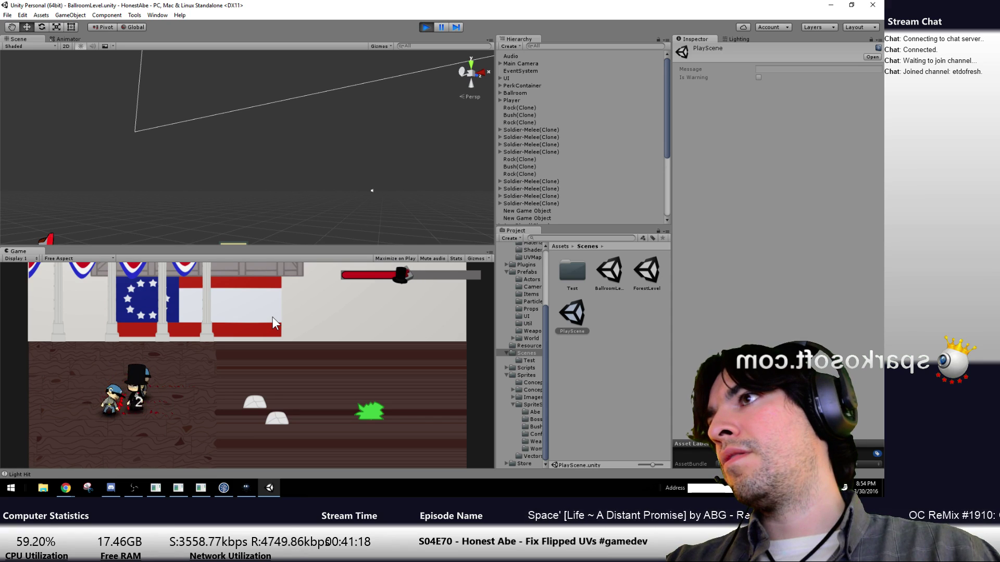
left_click(273, 316)
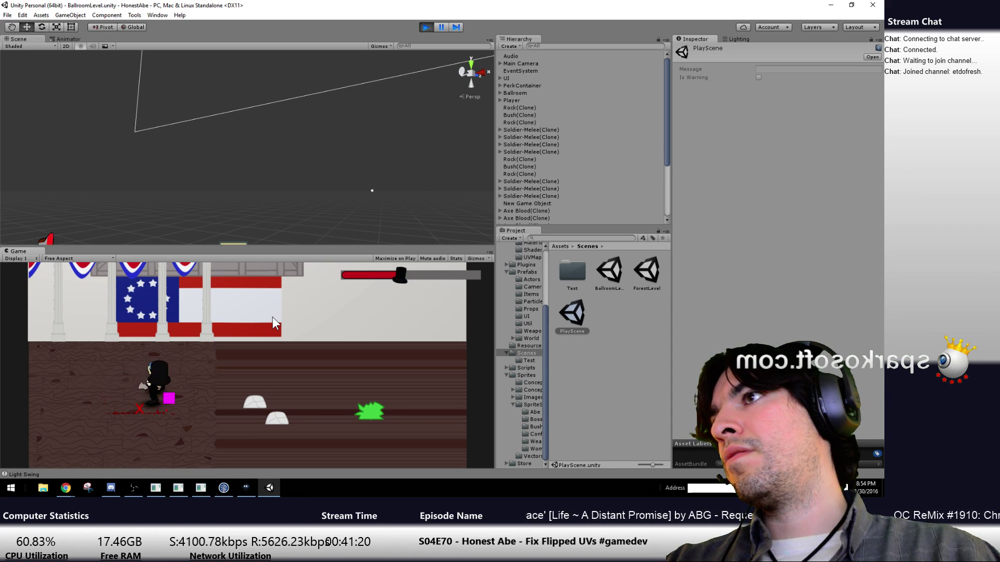
key("w")
left_click(273, 316)
key("d")
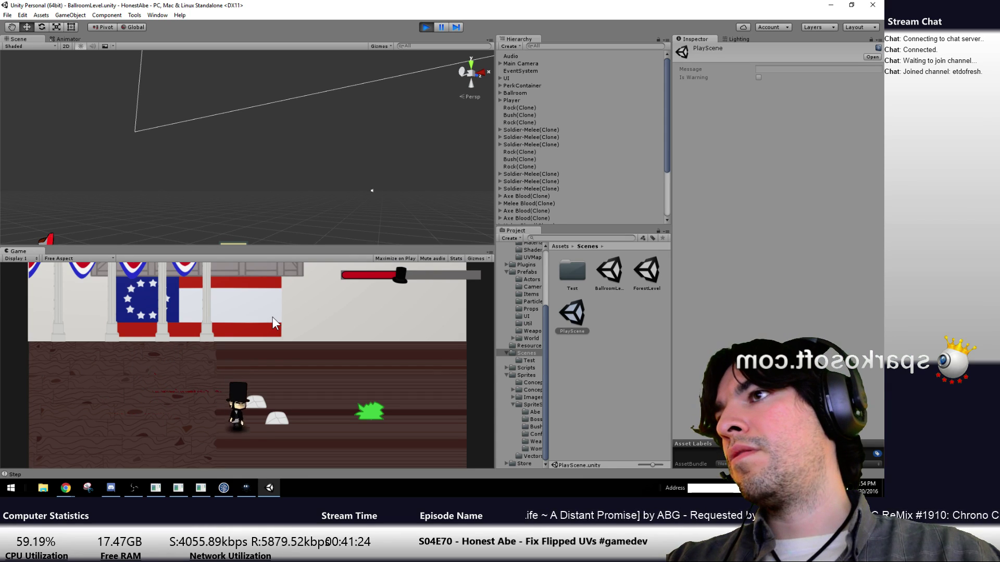
key("s")
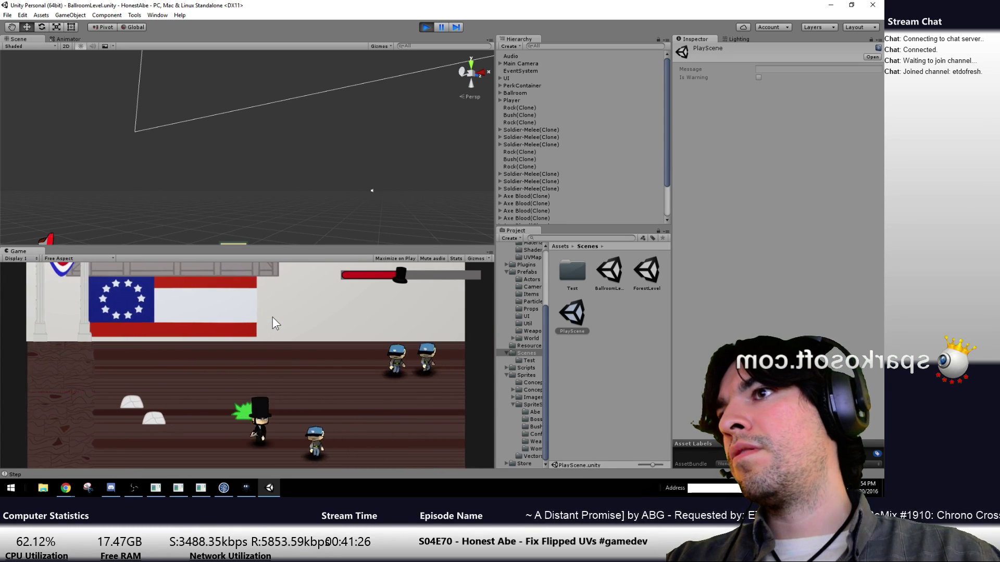
left_click(272, 317)
left_click(273, 317)
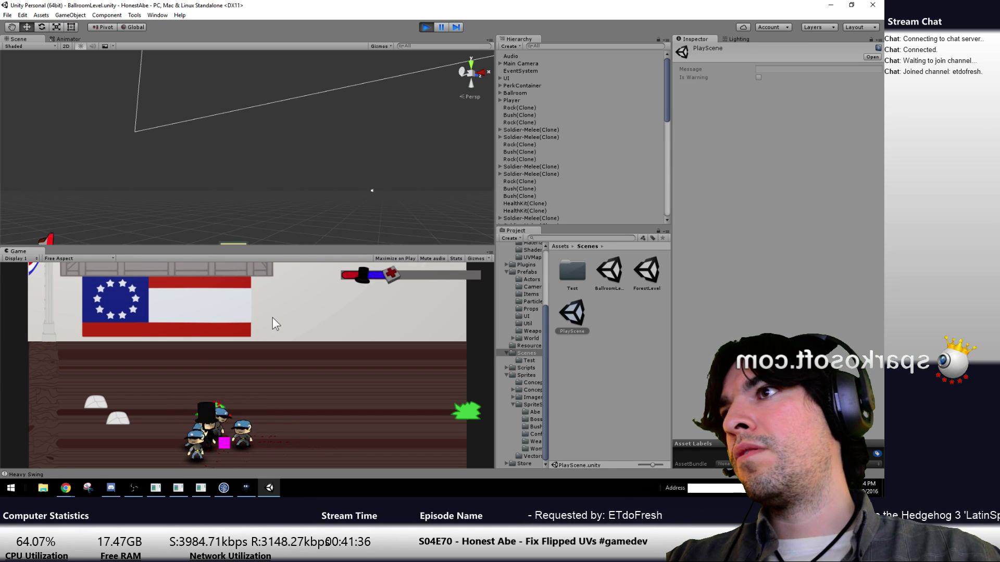
left_click(427, 27)
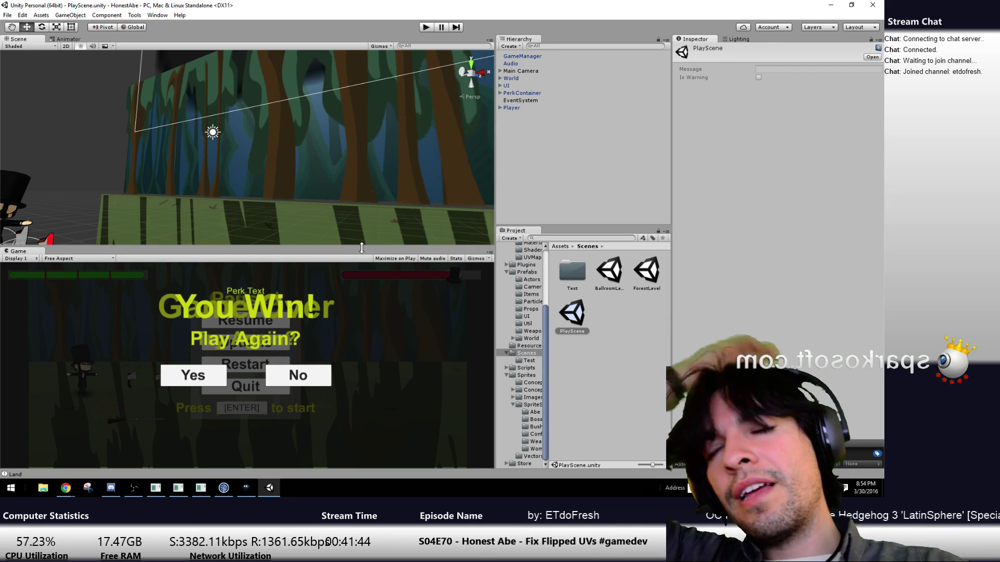
left_click(872, 7)
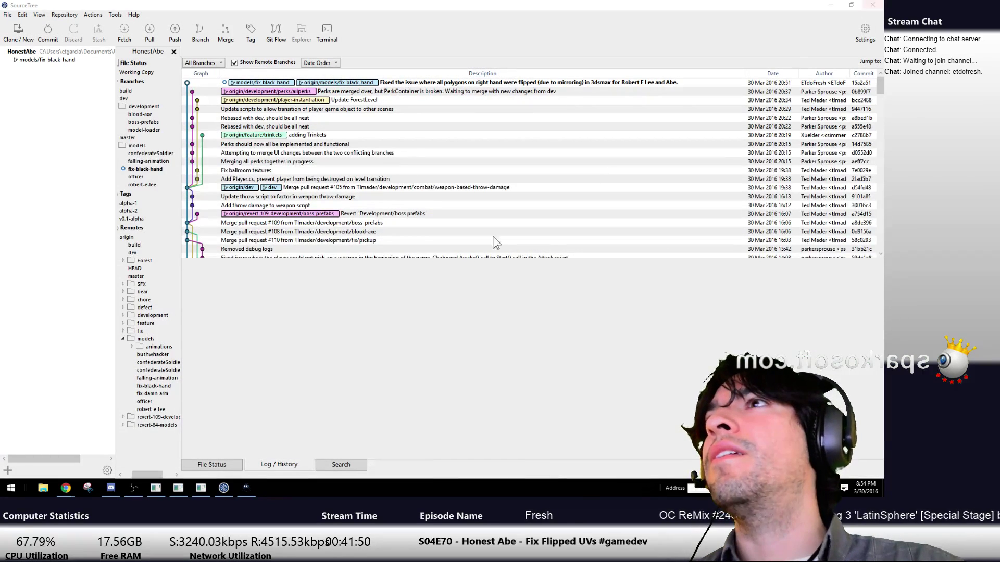
Confirm the working copy has nothing to commit, then view the fix-black-hand branch history
left_click(137, 73)
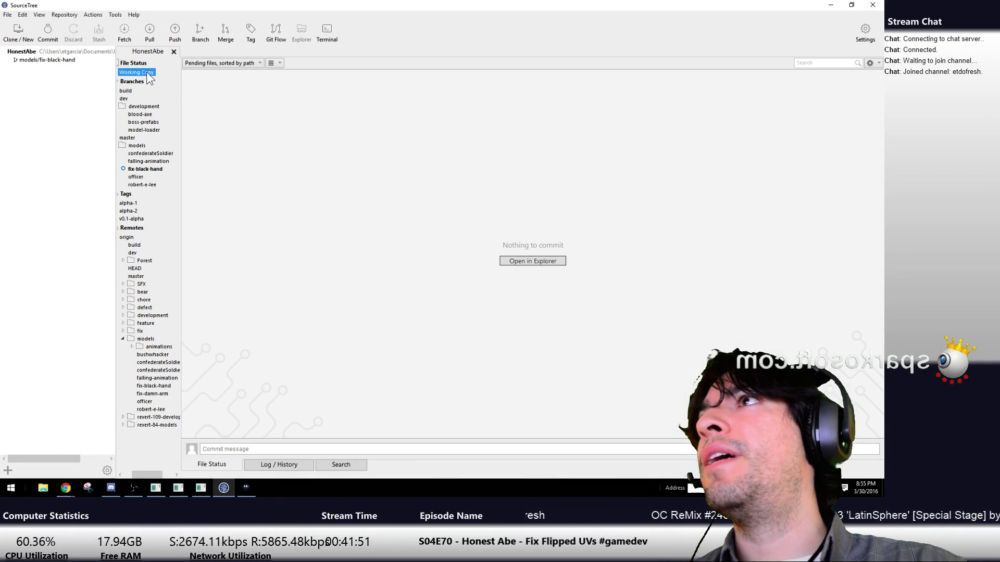
left_click(244, 448)
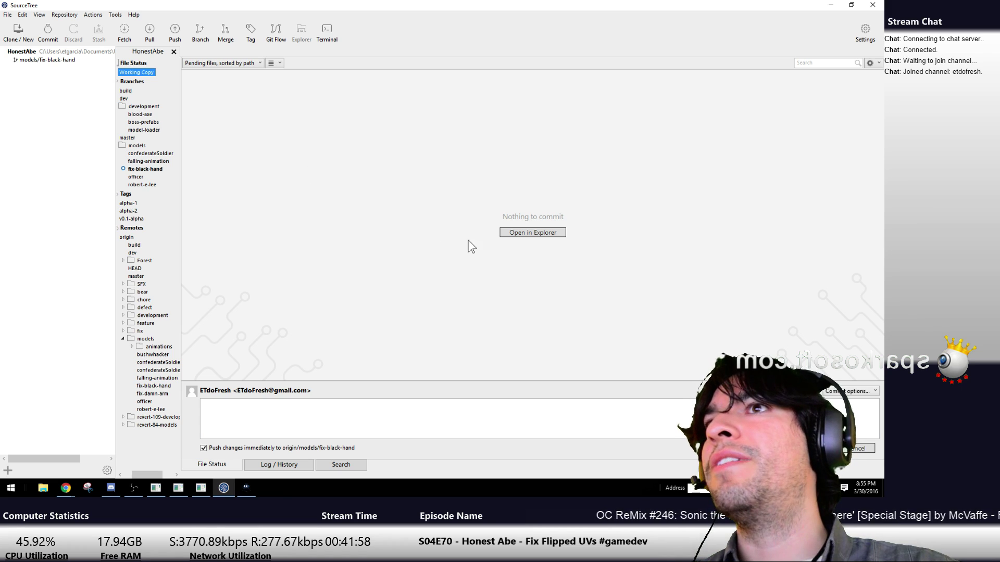
left_click(281, 263)
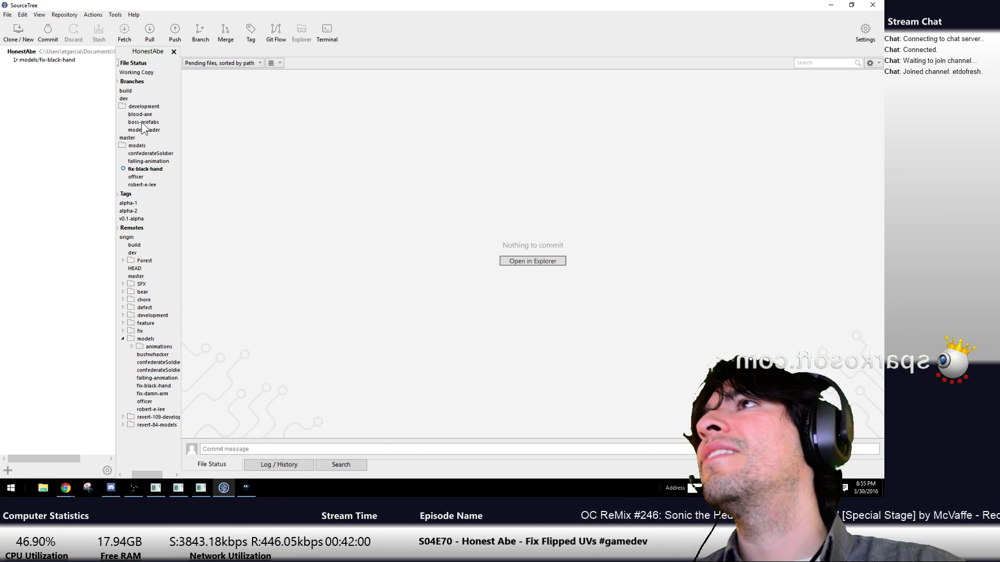
left_click(151, 170)
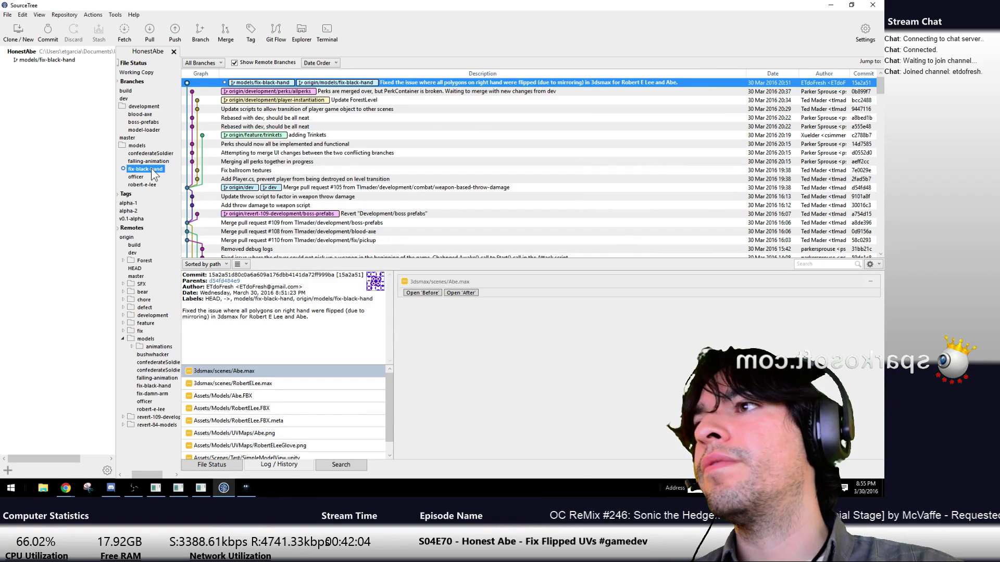
Type the reply 'or now, whatever :)' in Discord's #artists chat box without sending
left_click(108, 488)
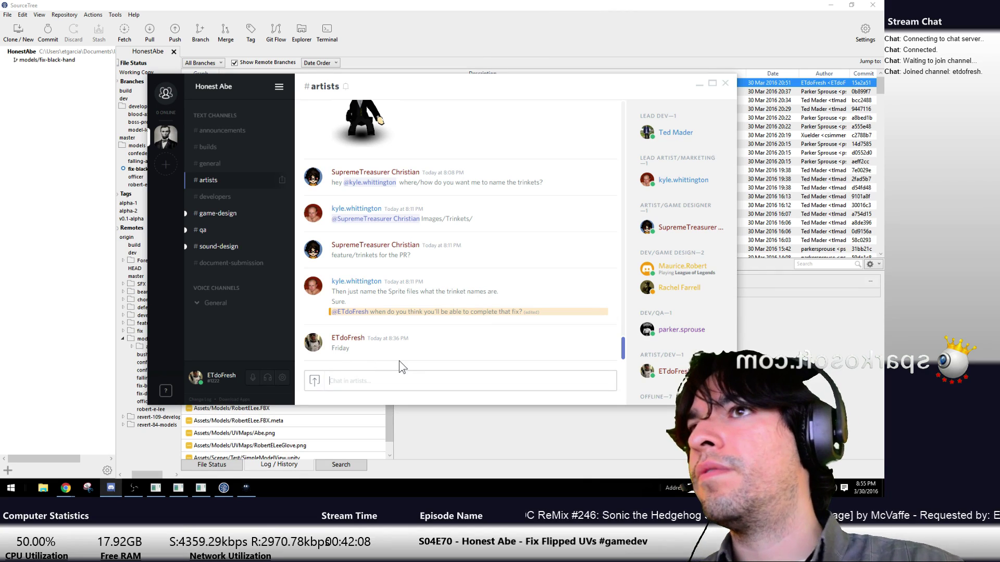
type("or now, whatever :)")
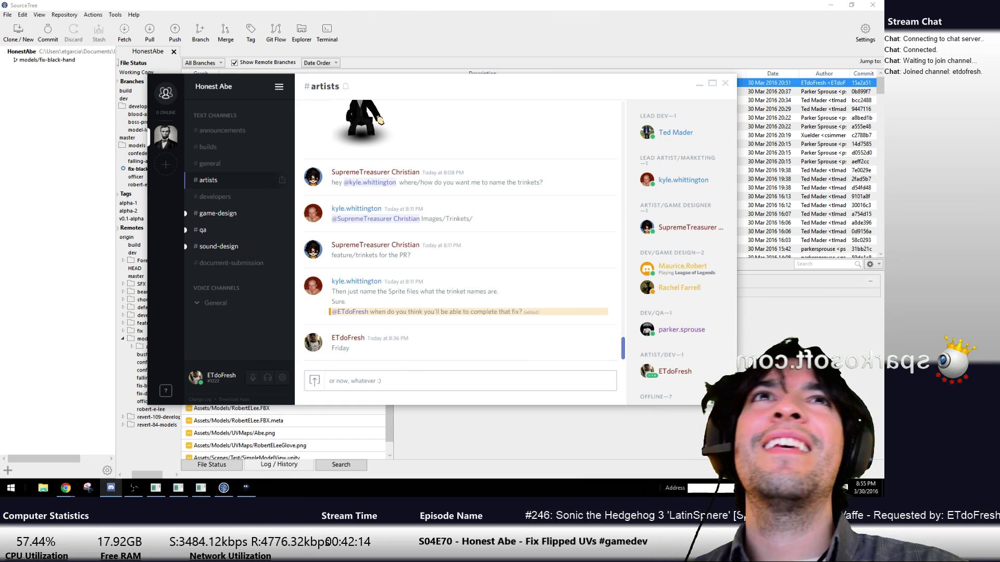
Move the Abe left-hand task into In Progress on the reloaded Freedcamp board
key("alt+Tab")
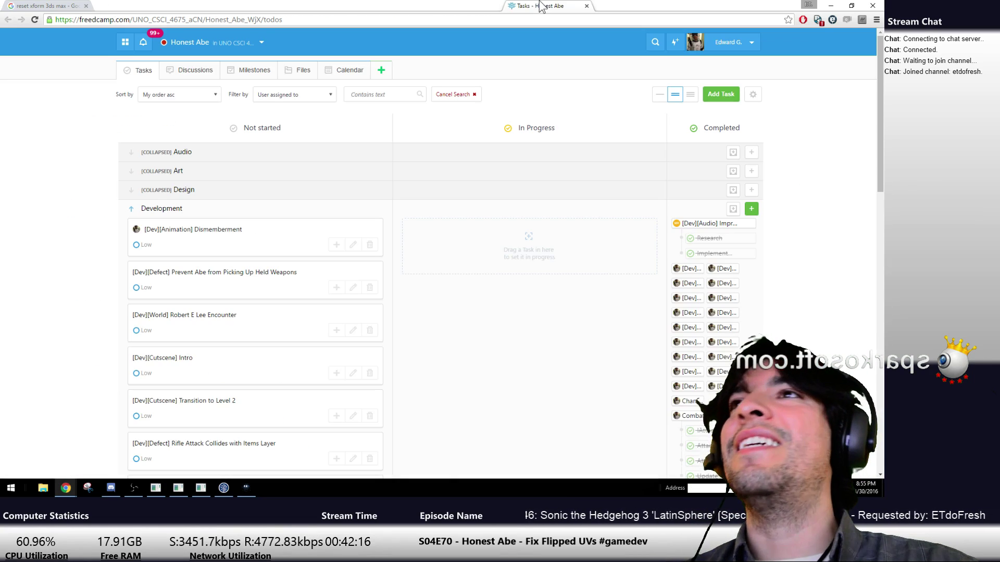
left_click(200, 19)
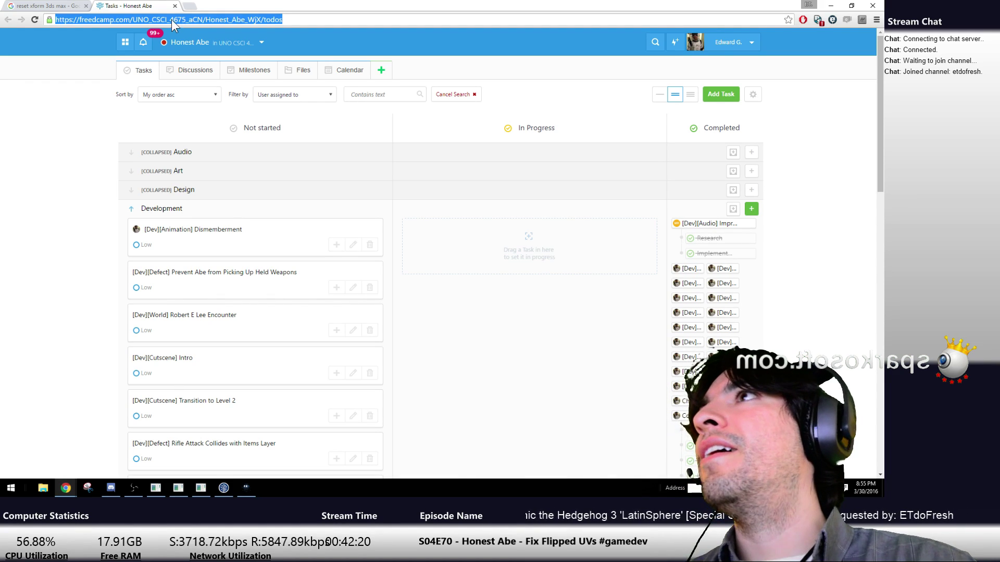
left_click(194, 175)
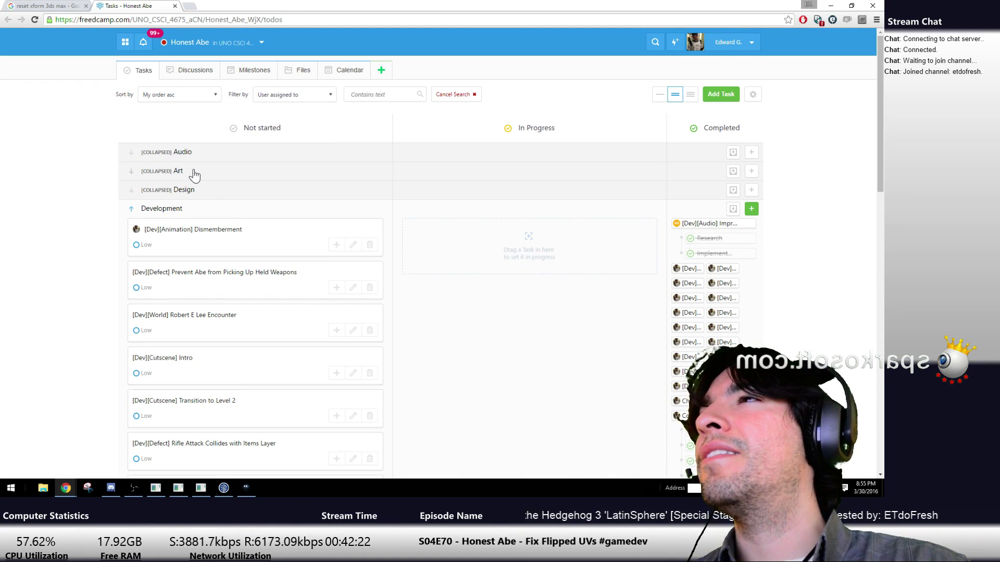
left_click(35, 21)
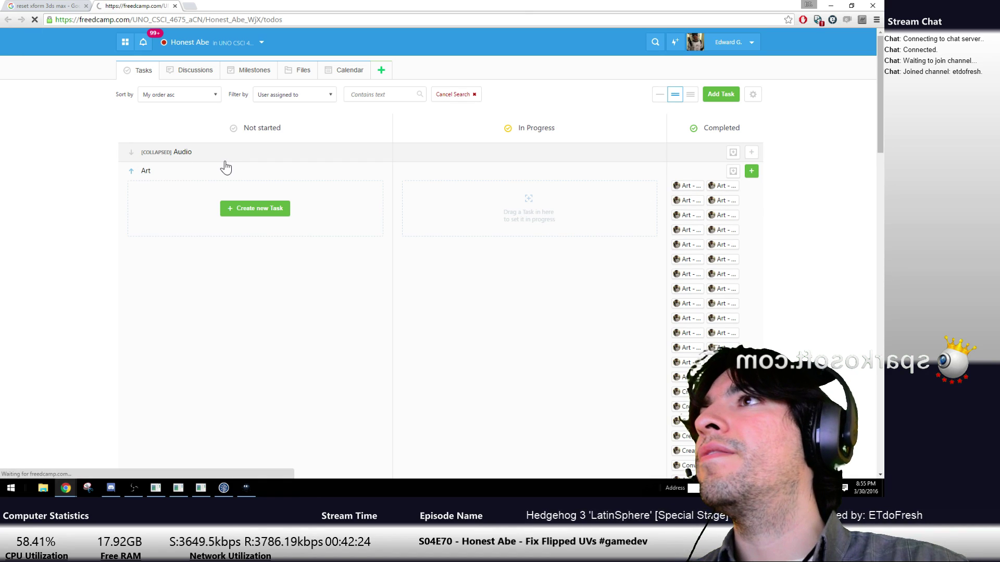
left_click_drag(205, 208, 431, 219)
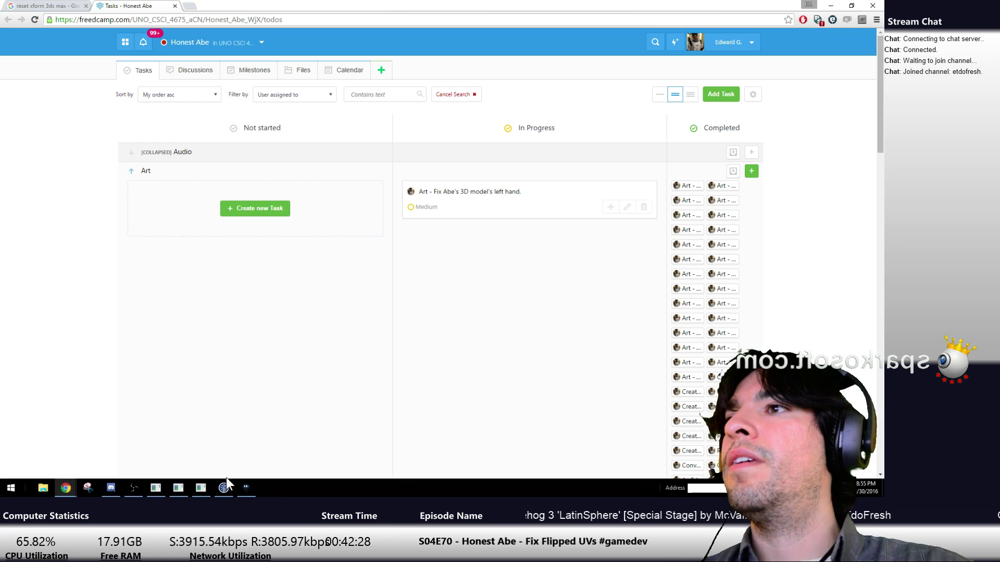
left_click(495, 205)
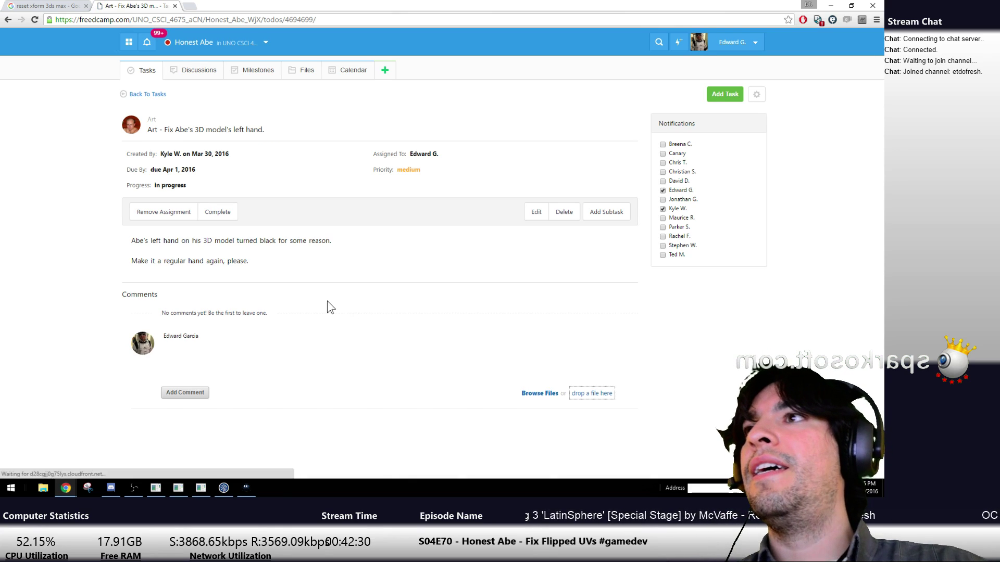
Post a 'Fixed.' comment with the Capture.PNG screenshot inserted at full size
left_click(372, 390)
scroll(524, 425, "down", 2)
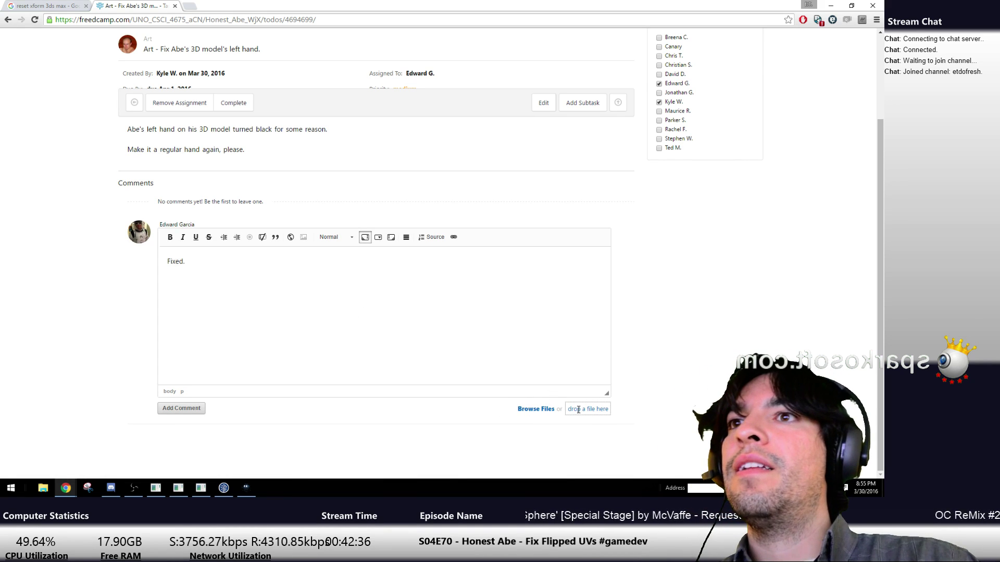
left_click(526, 409)
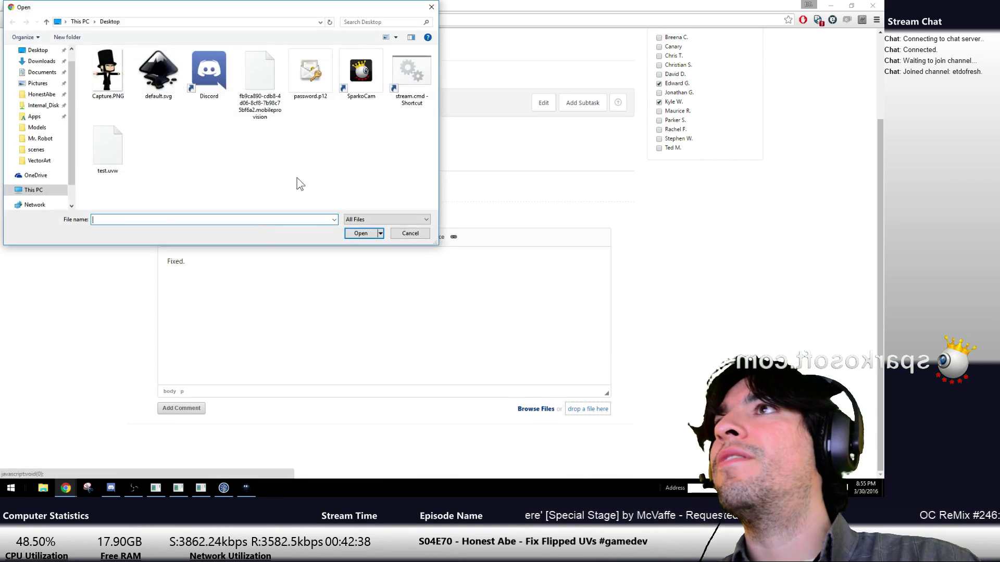
double_click(116, 72)
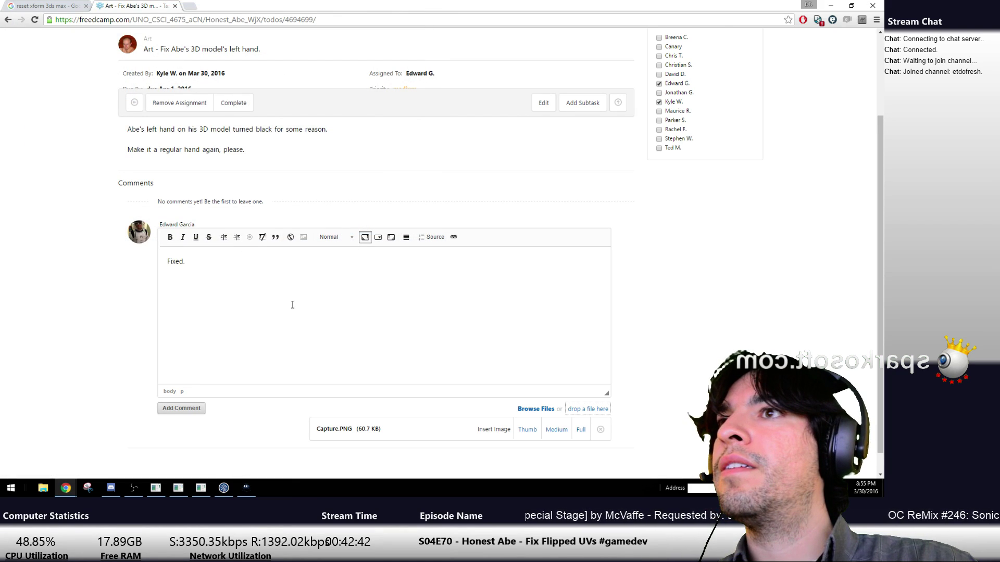
left_click(580, 430)
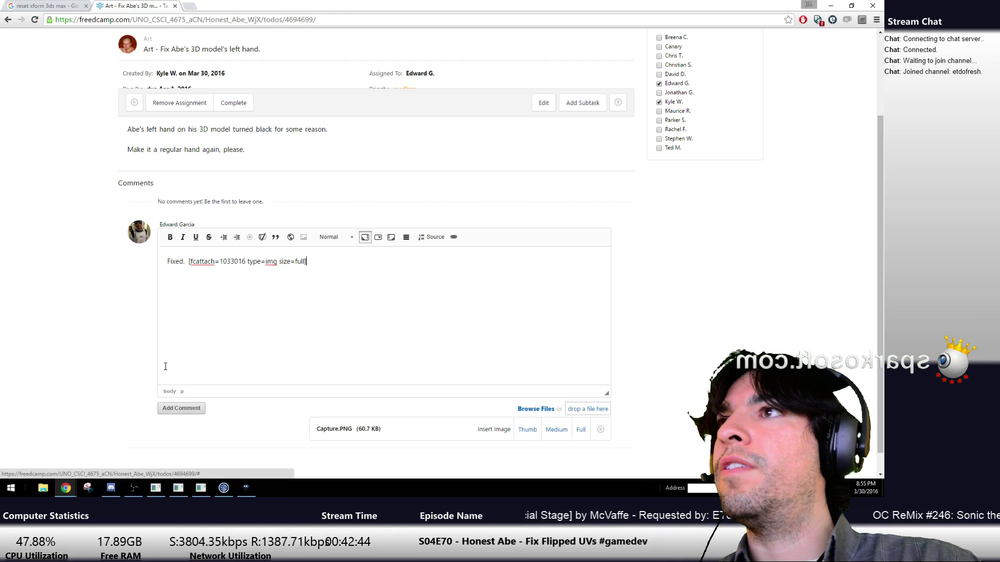
left_click(177, 409)
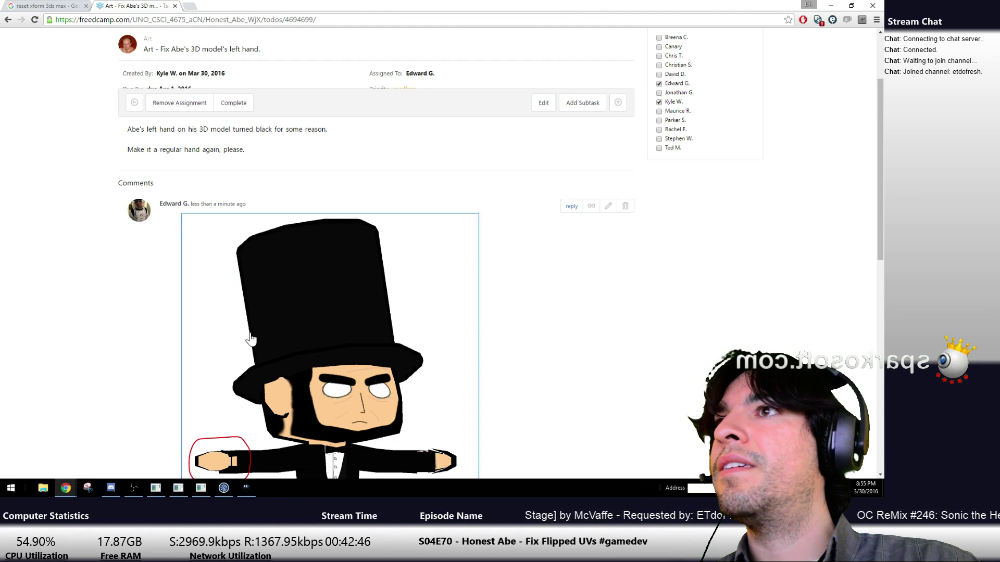
Copy the posted screenshot image and mark the left-hand fix task completed
right_click(266, 330)
left_click(314, 247)
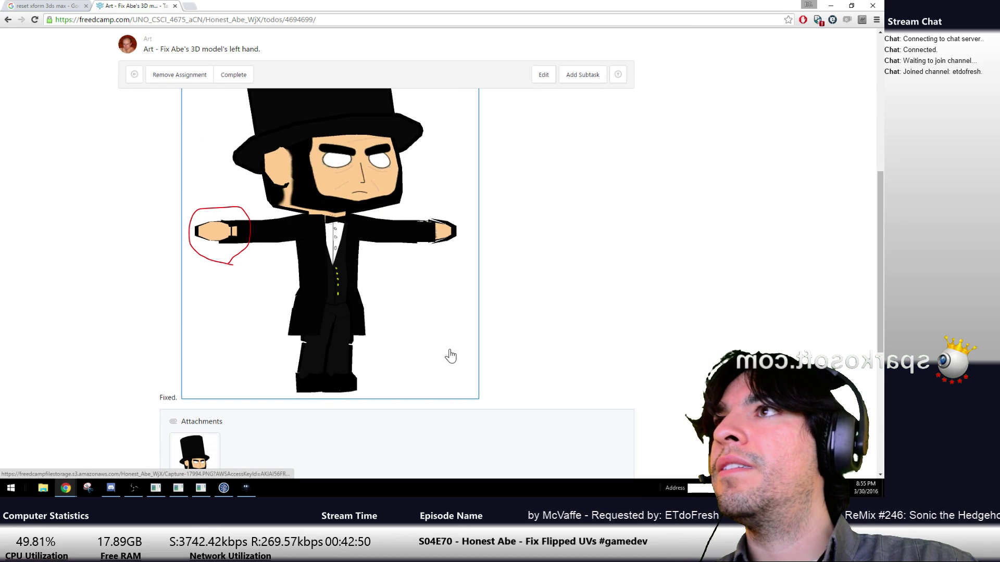
scroll(339, 315, "up", 3)
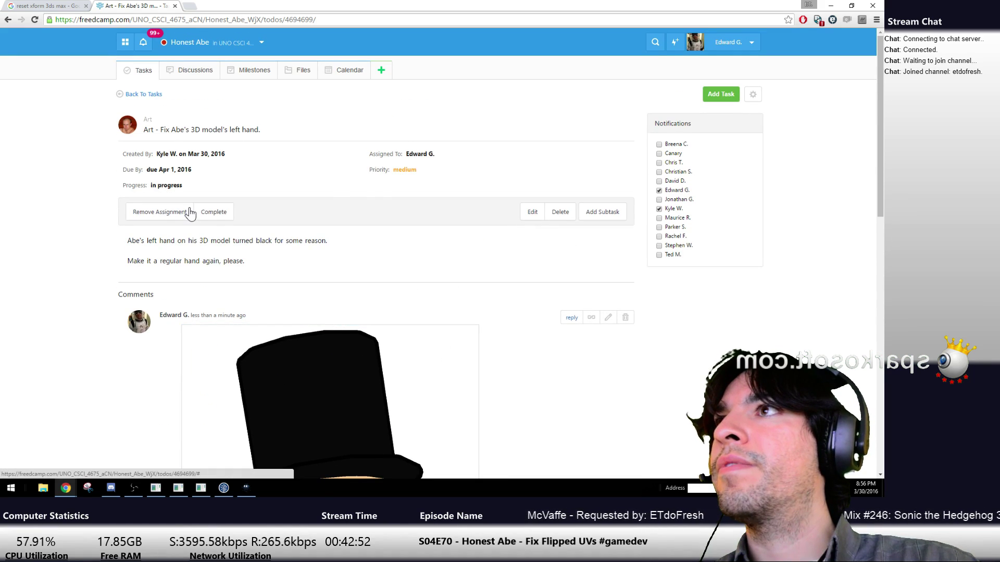
left_click(212, 214)
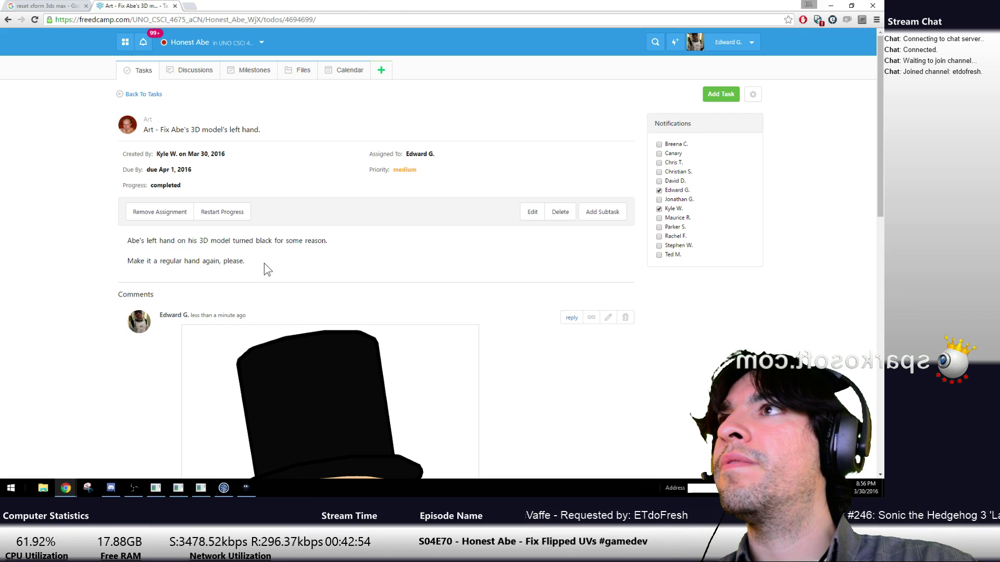
left_click(54, 7)
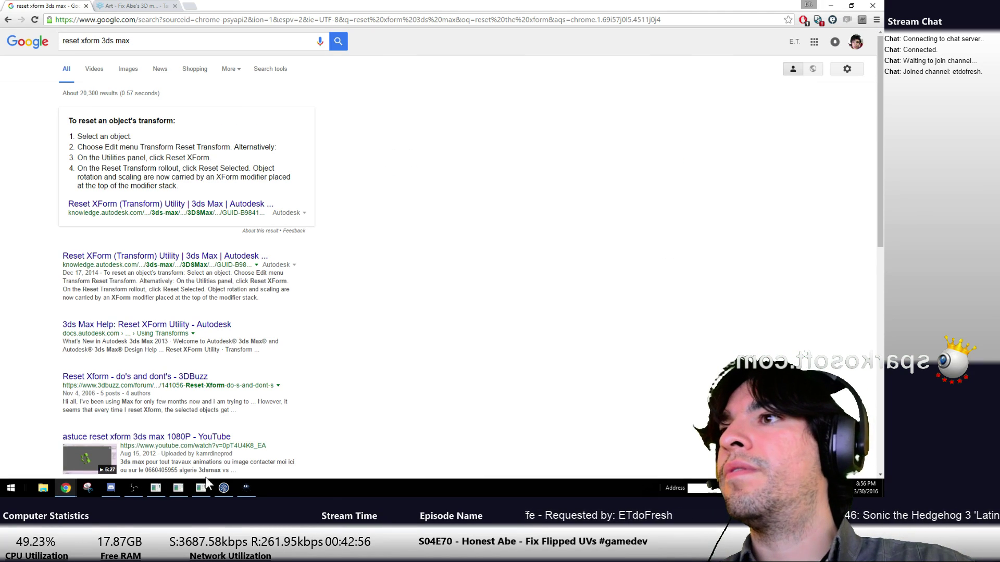
Glance at Discord's #artists channel, then navigate the browser to GitHub
mouse_move(245, 489)
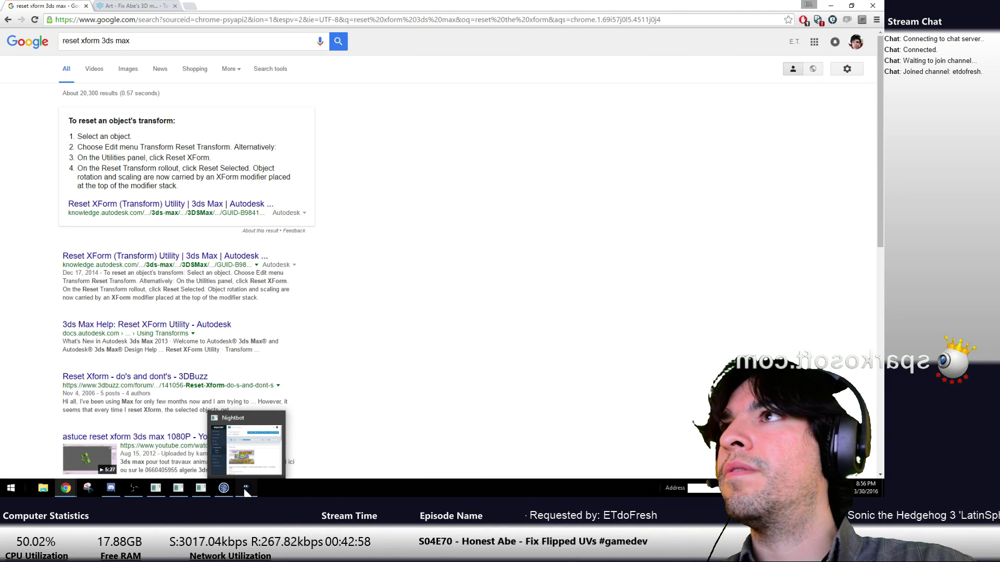
mouse_move(134, 488)
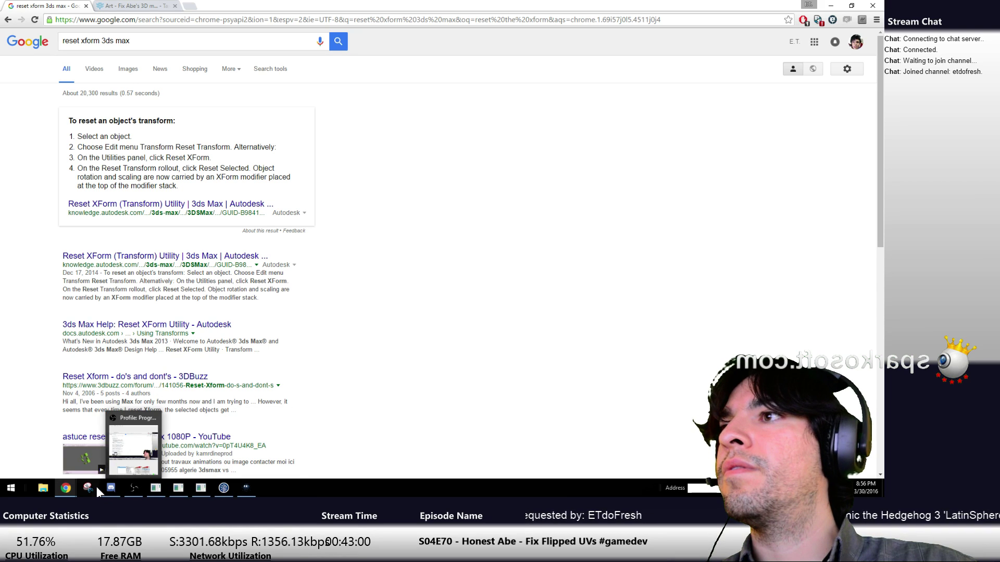
left_click(109, 488)
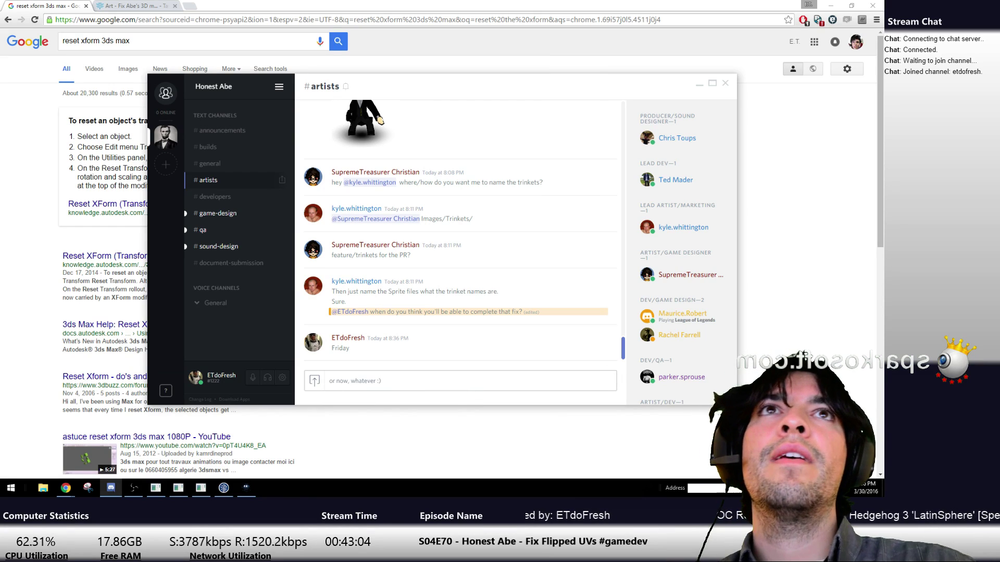
left_click(151, 6)
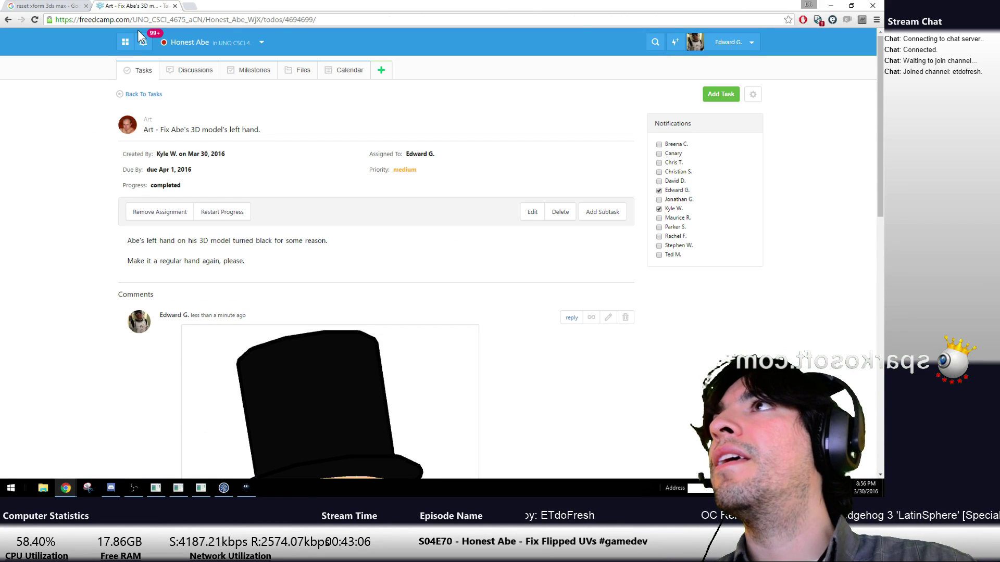
left_click(144, 20)
type("github.com")
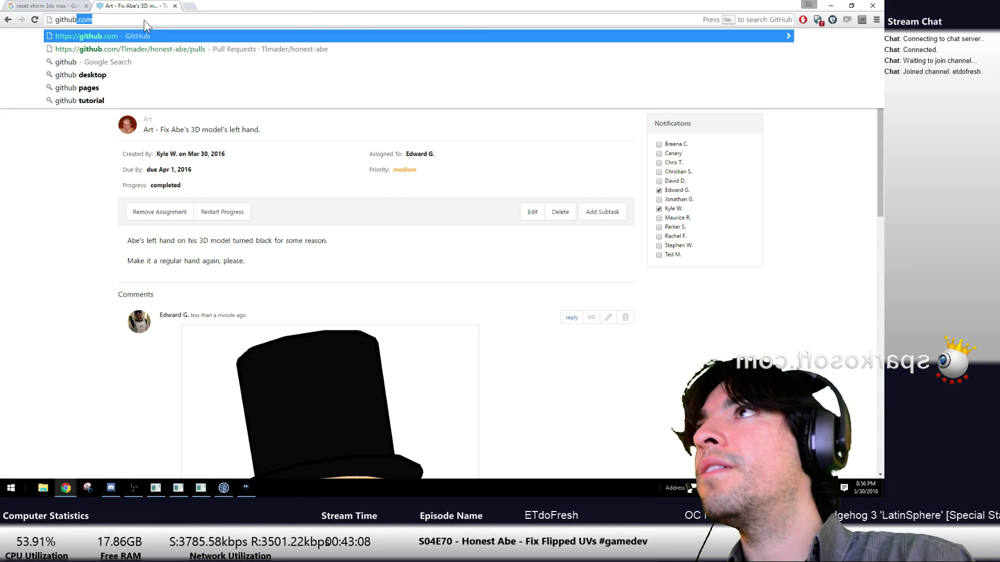
key("Return")
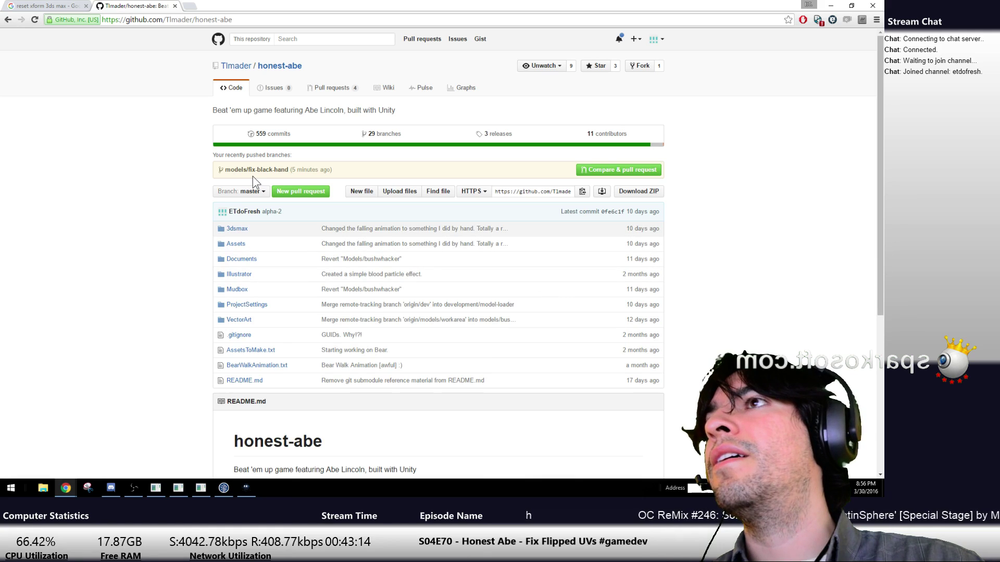
Create a pull request merging models/fix-black-hand into dev and select its URL
left_click(307, 192)
left_click(259, 150)
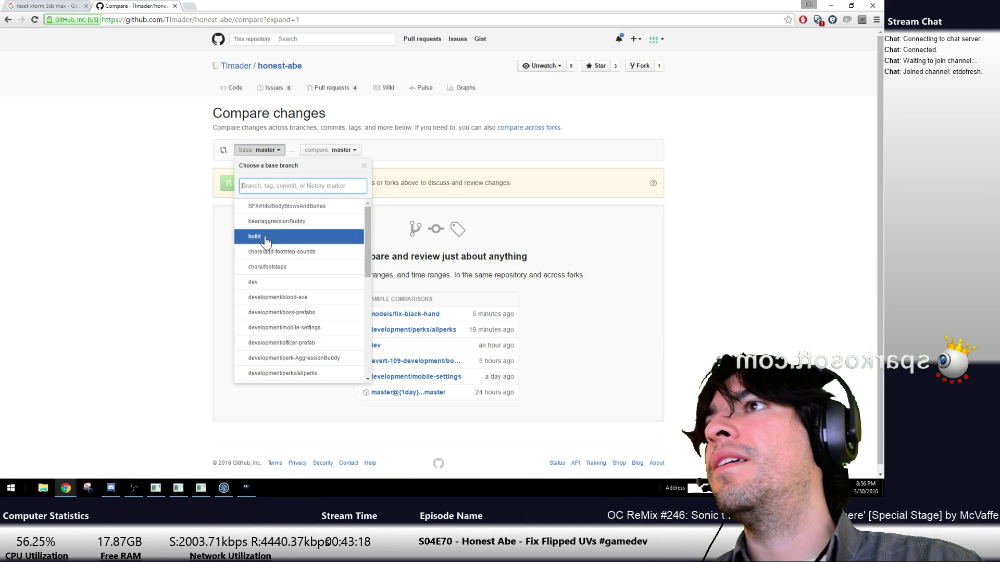
left_click(256, 281)
left_click(325, 151)
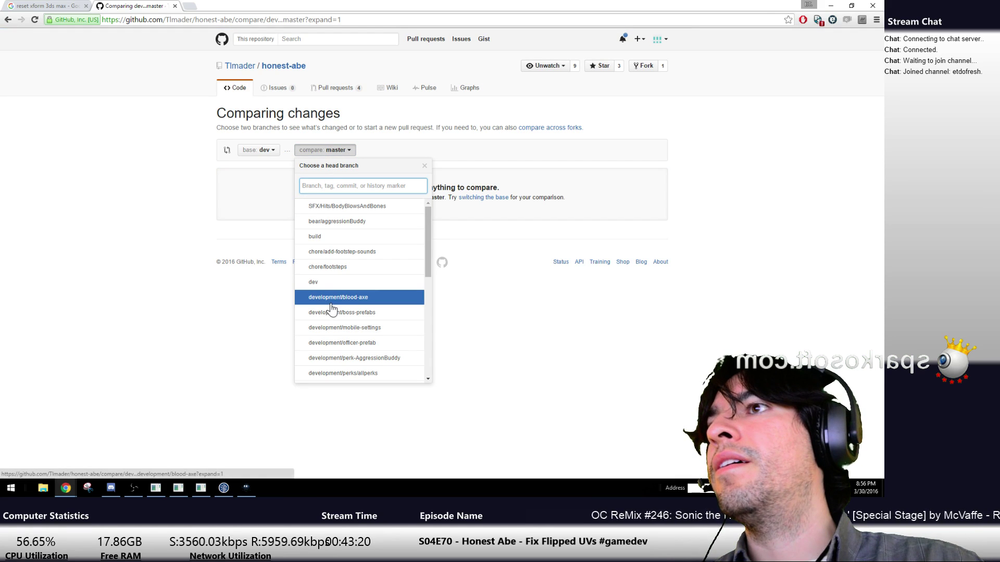
type("fix")
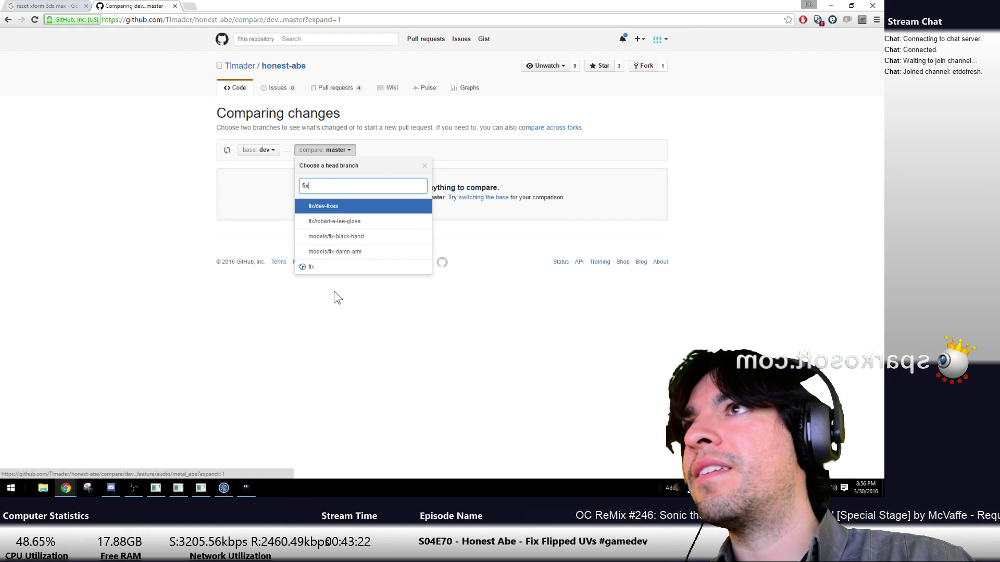
left_click(370, 238)
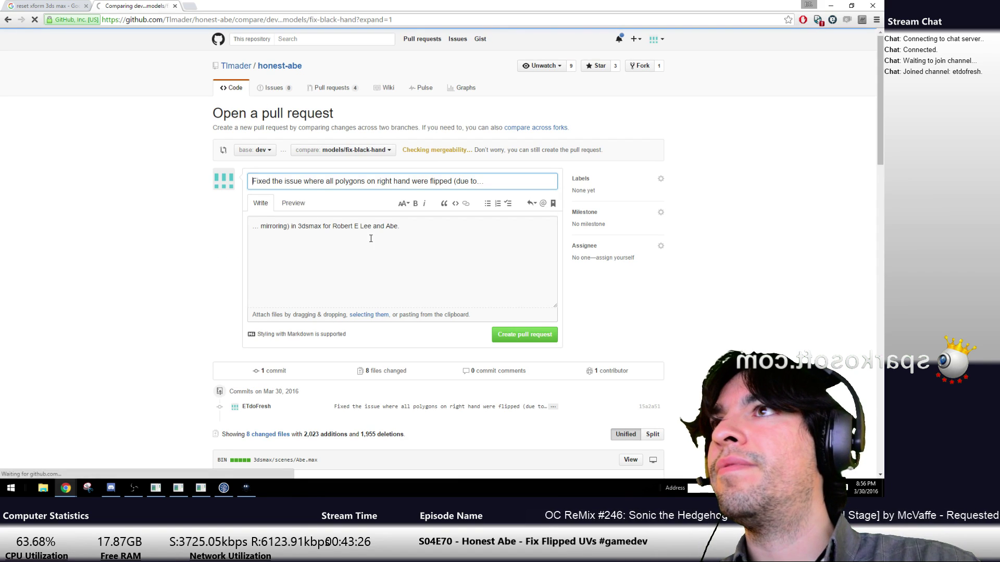
left_click(524, 336)
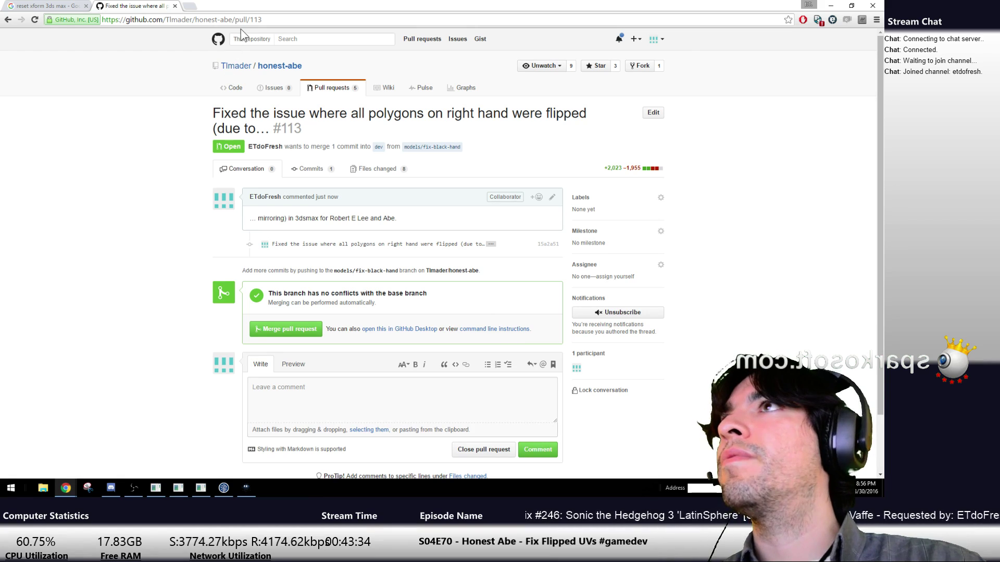
key("ctrl+l")
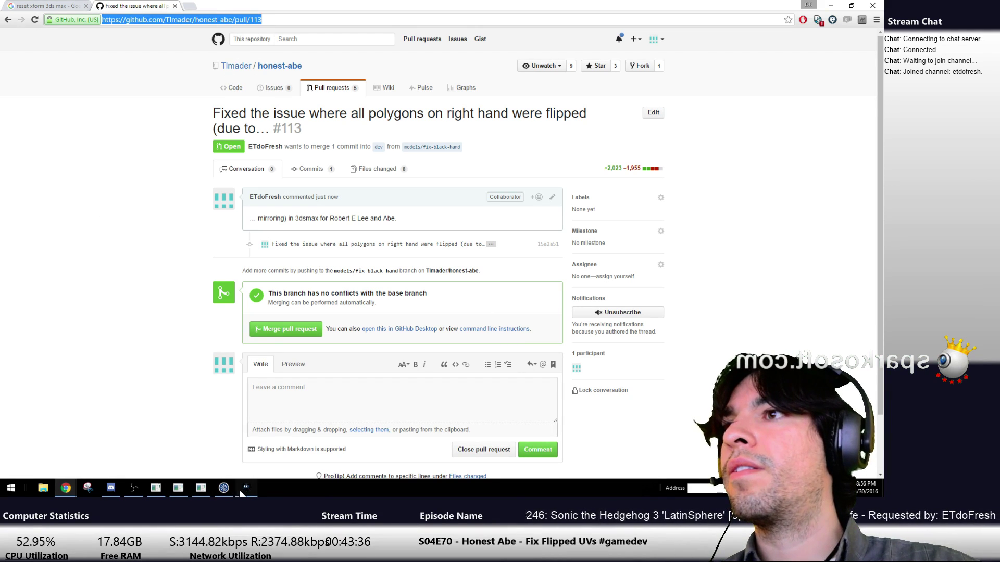
left_click(223, 488)
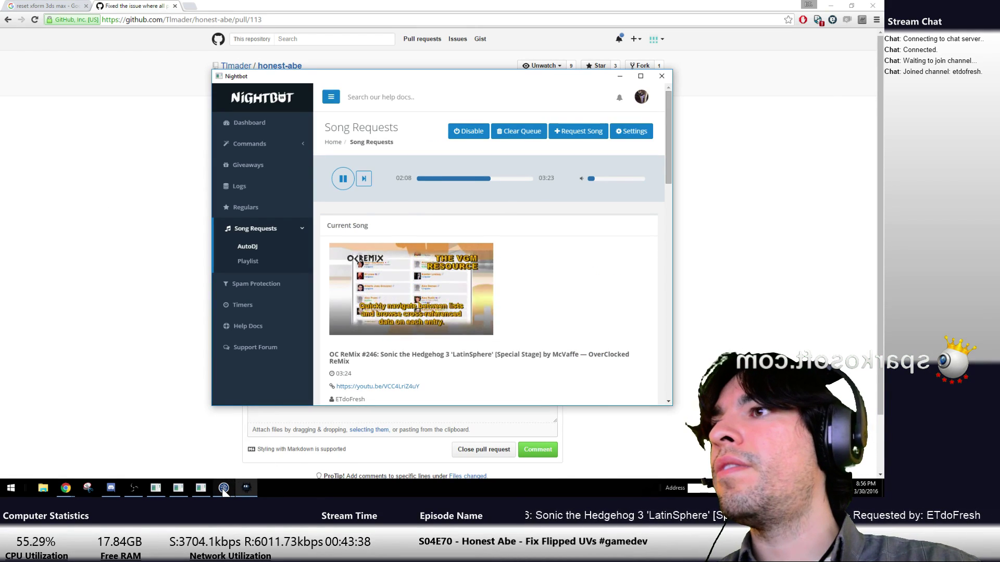
Put the Nightbot window aside and bring Discord's #artists channel back to front
left_click(222, 490)
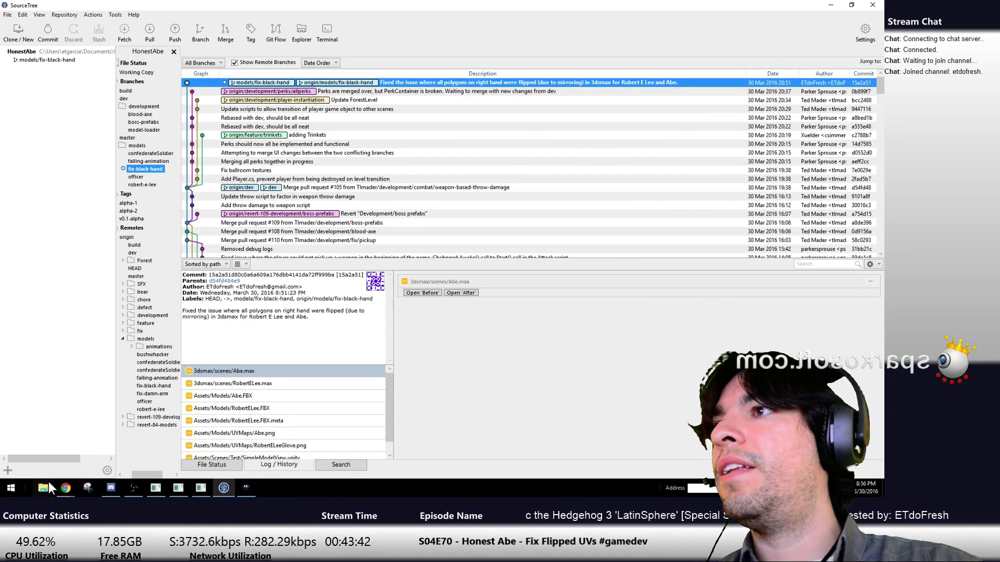
left_click(104, 486)
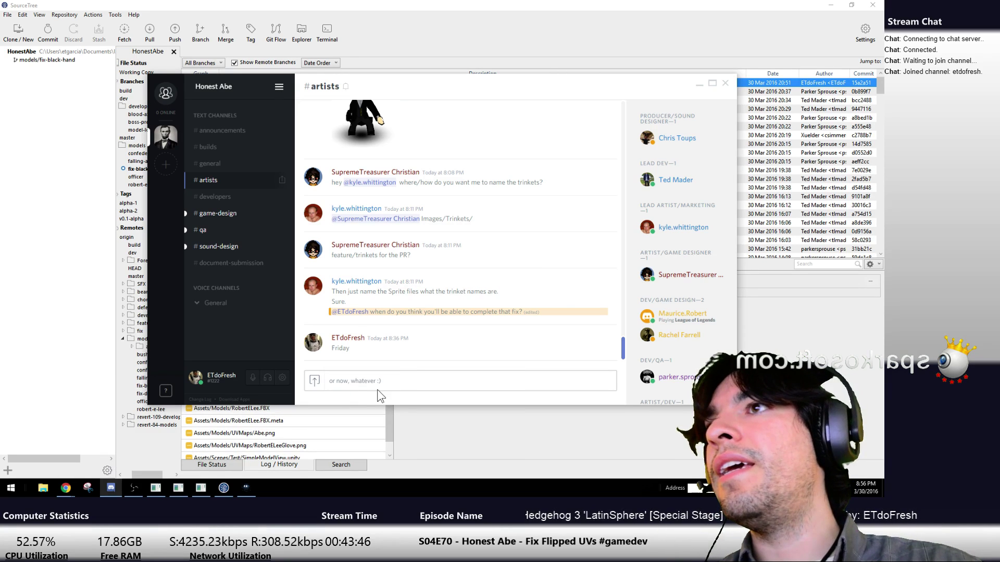
Send 'or now, whatever :)' with the pull request #113 link in Discord's #artists channel
left_click(414, 385)
key("Left")
key("Left")
key("Left")
key("Return")
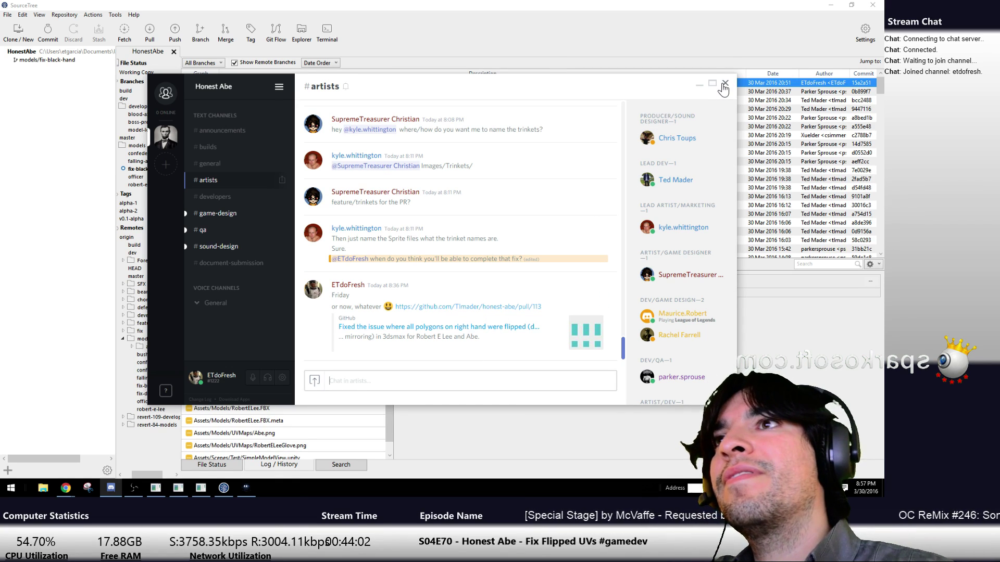
left_click(426, 5)
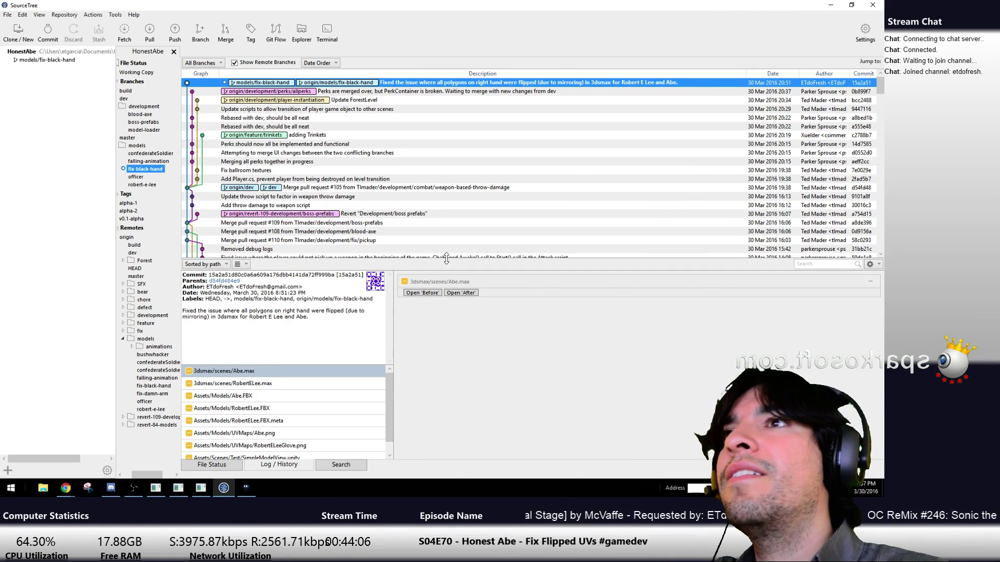
left_click(109, 488)
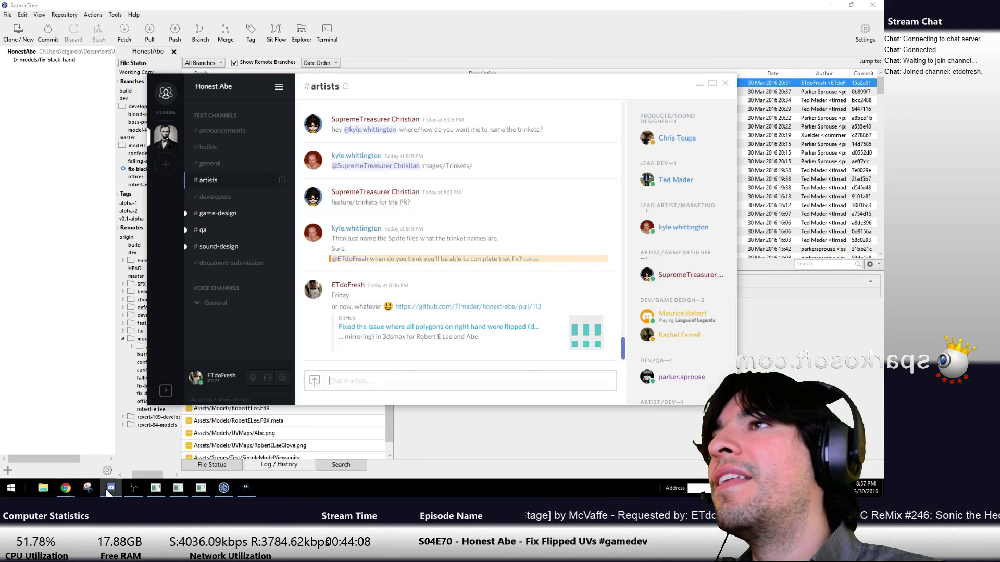
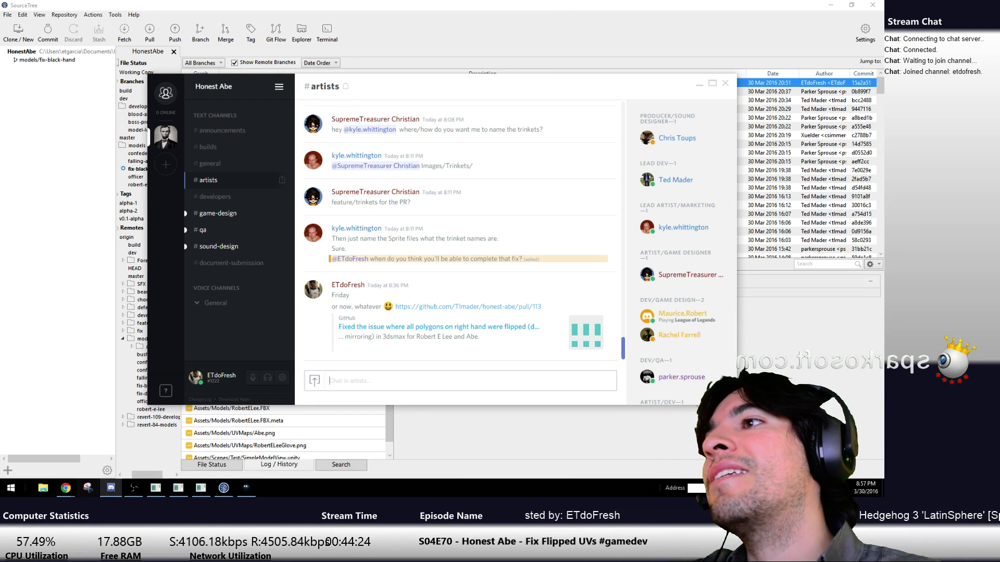
Switch to the pull request #113 page in Chrome and load freedcamp.com
mouse_move(66, 488)
left_click(102, 448)
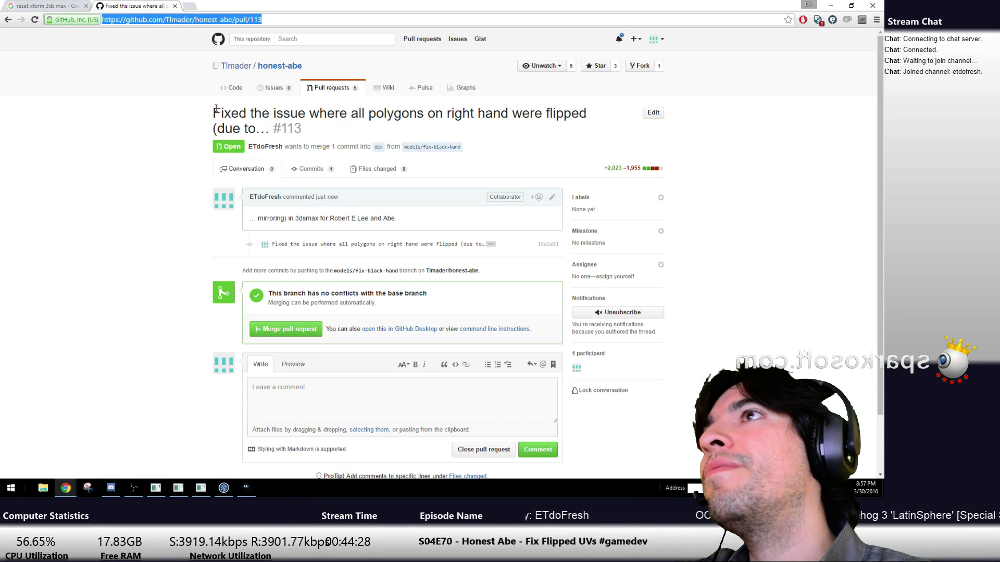
type("freedcamp.com")
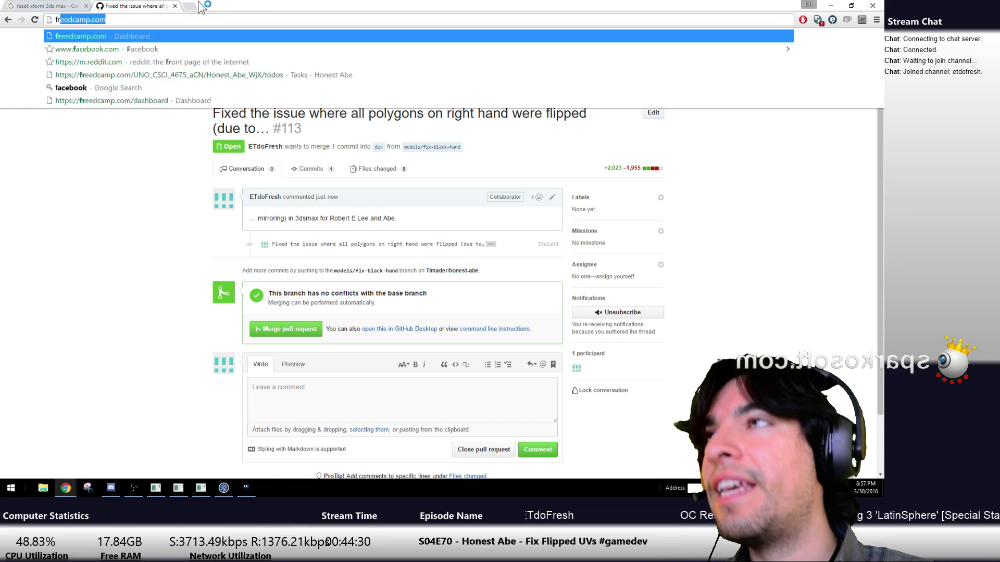
key("Return")
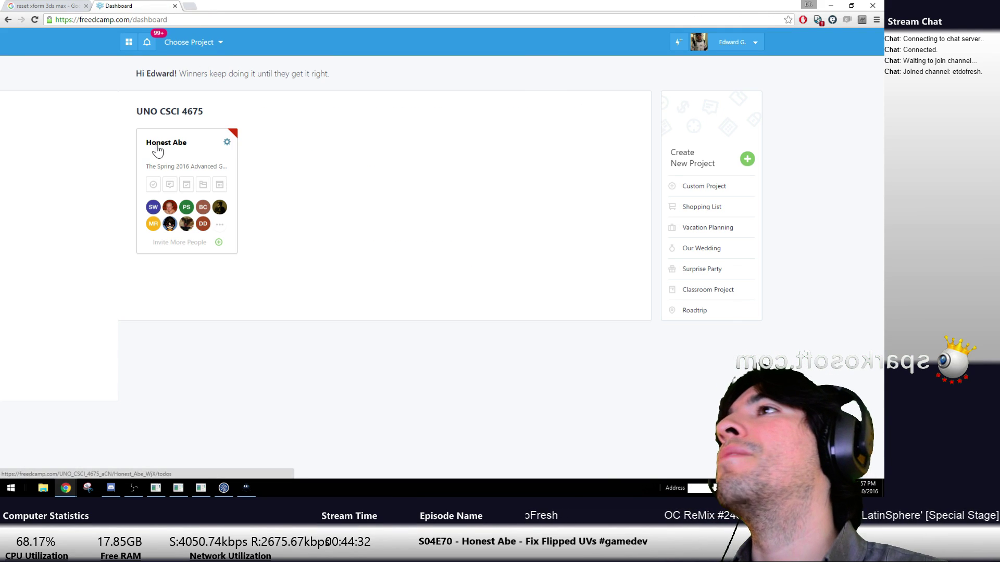
Open Honest Abe's task board, collapse the Art group, and open the [Dev][Animation] Dismemberment task
left_click(158, 141)
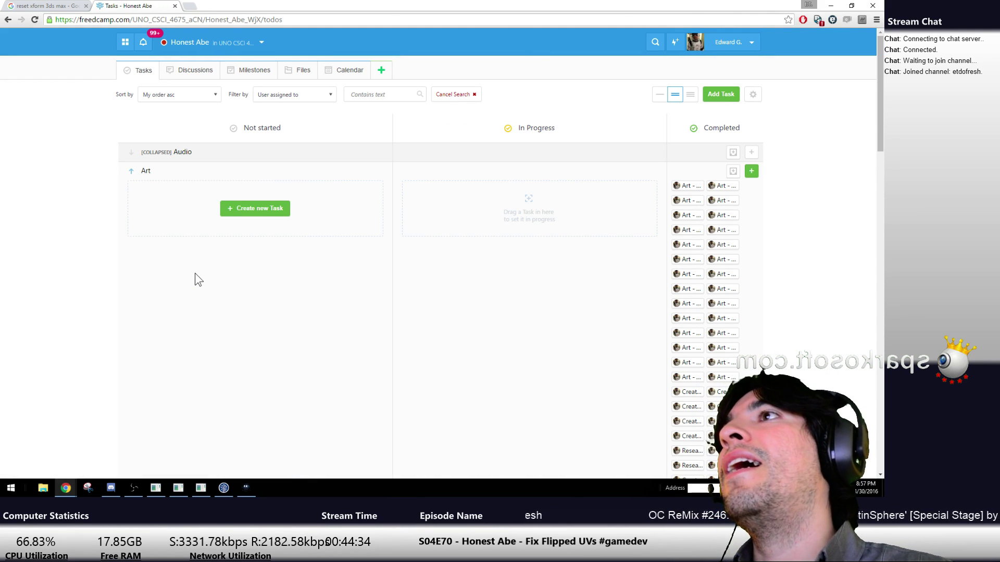
scroll(196, 273, "down", 5)
scroll(195, 272, "up", 5)
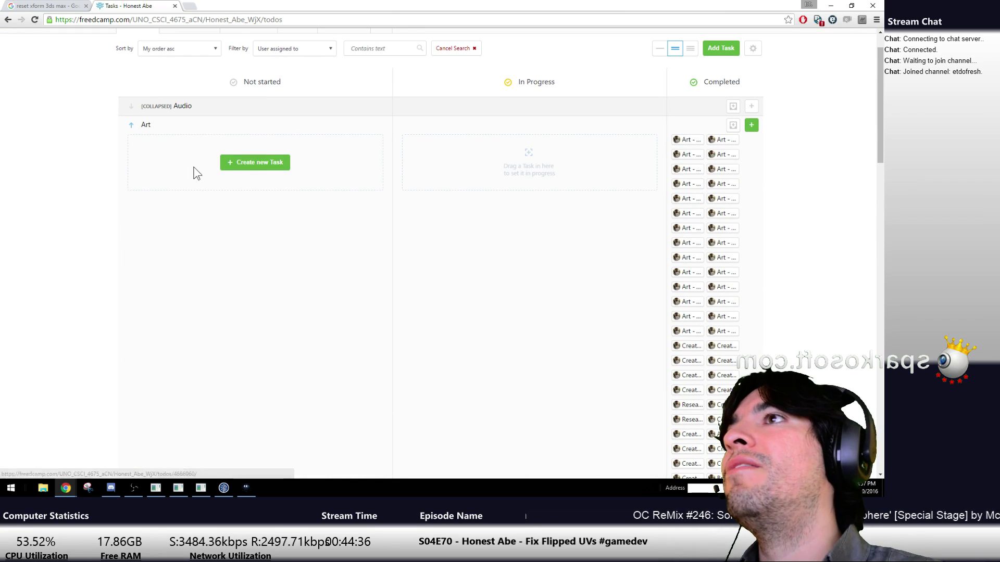
left_click(149, 128)
scroll(224, 249, "down", 3)
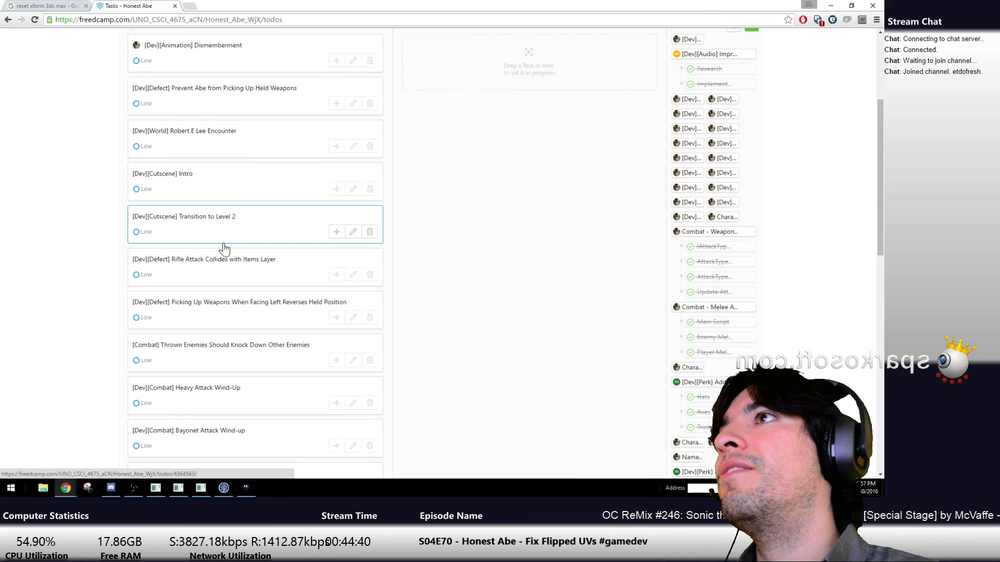
scroll(224, 249, "up", 1)
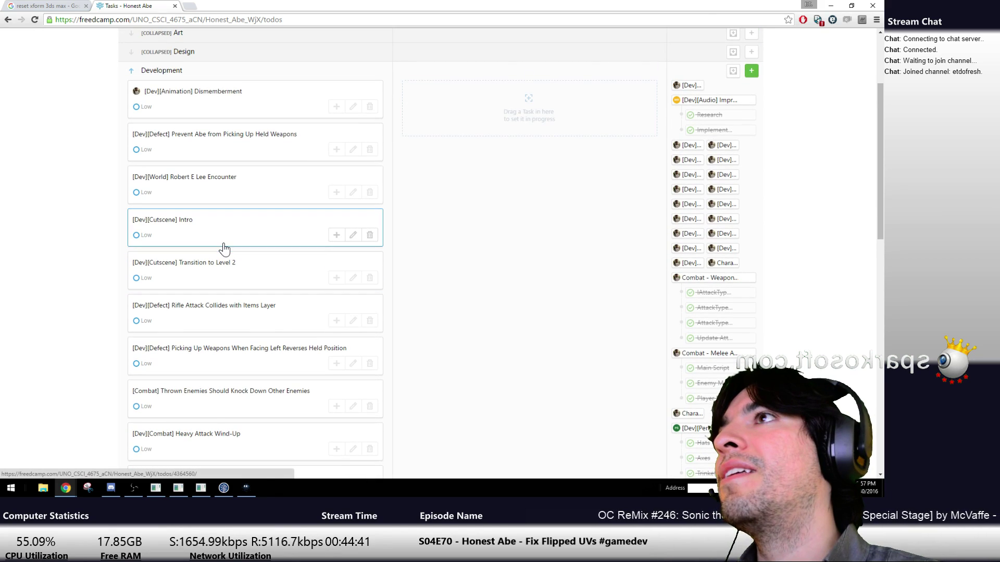
left_click(229, 98)
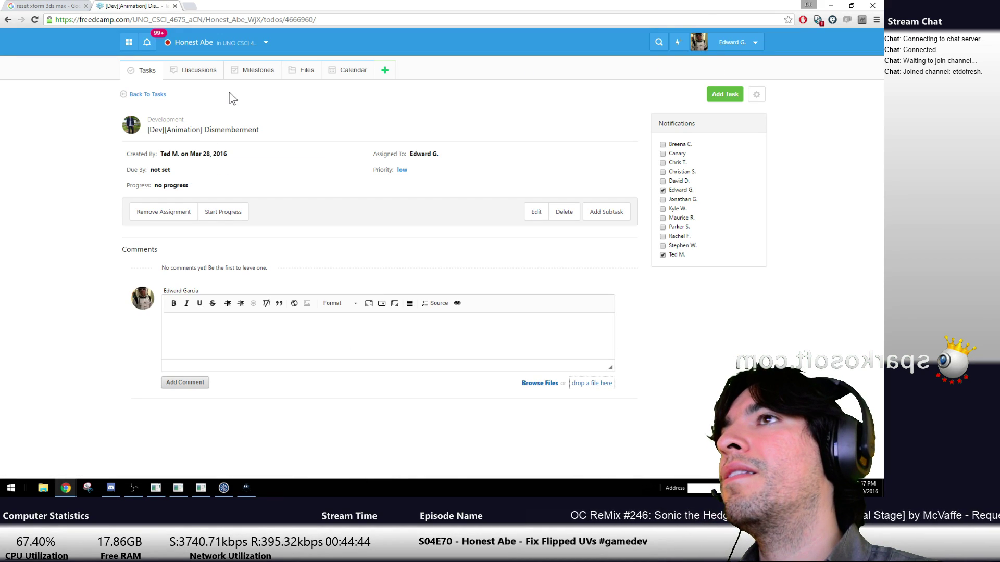
mouse_move(250, 490)
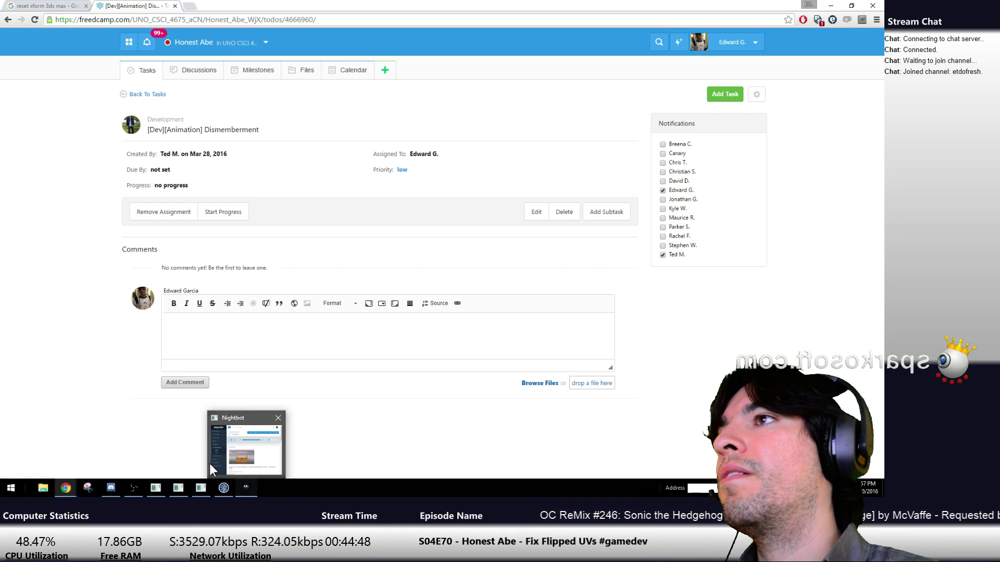
In #developers, mention the lead developer and post 'Can I have dismemberment for Sunday?'
left_click(104, 492)
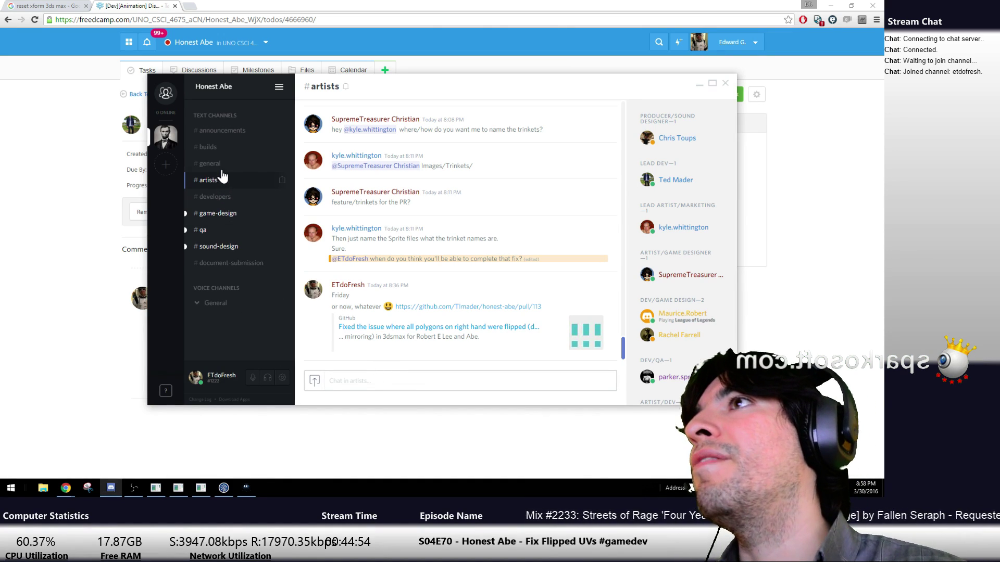
left_click(218, 200)
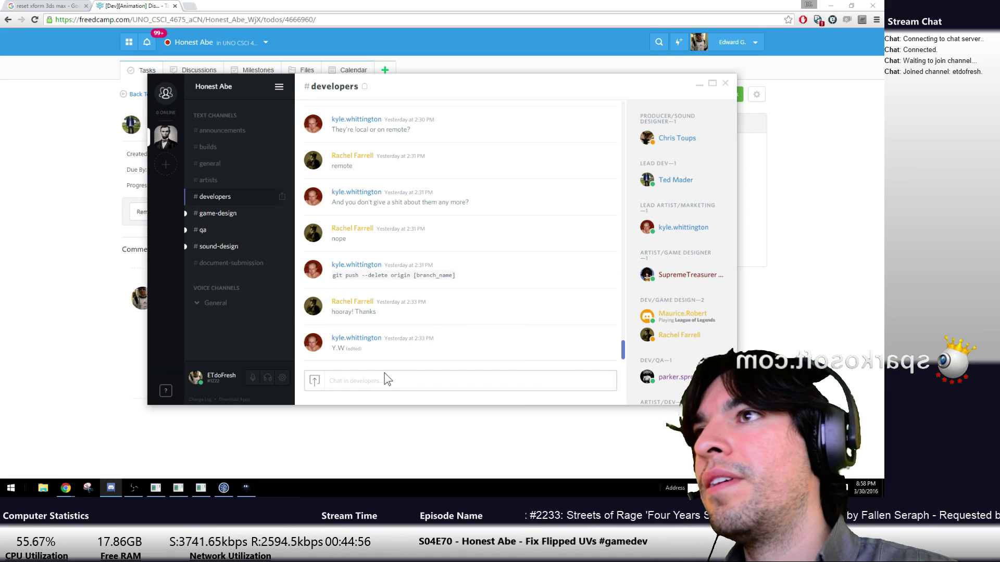
type("@")
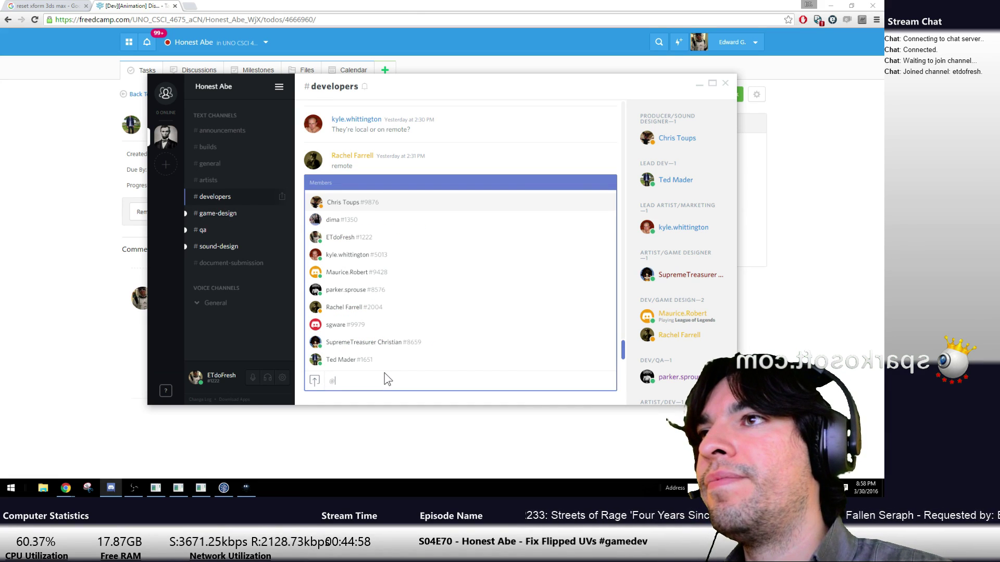
left_click(367, 359)
type("Can I have dism")
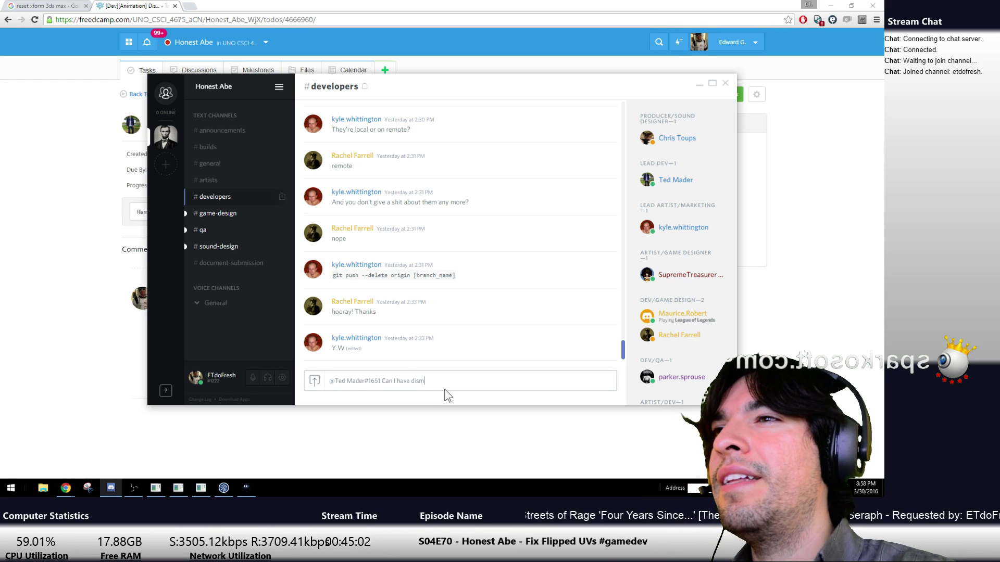
type("emberment fo")
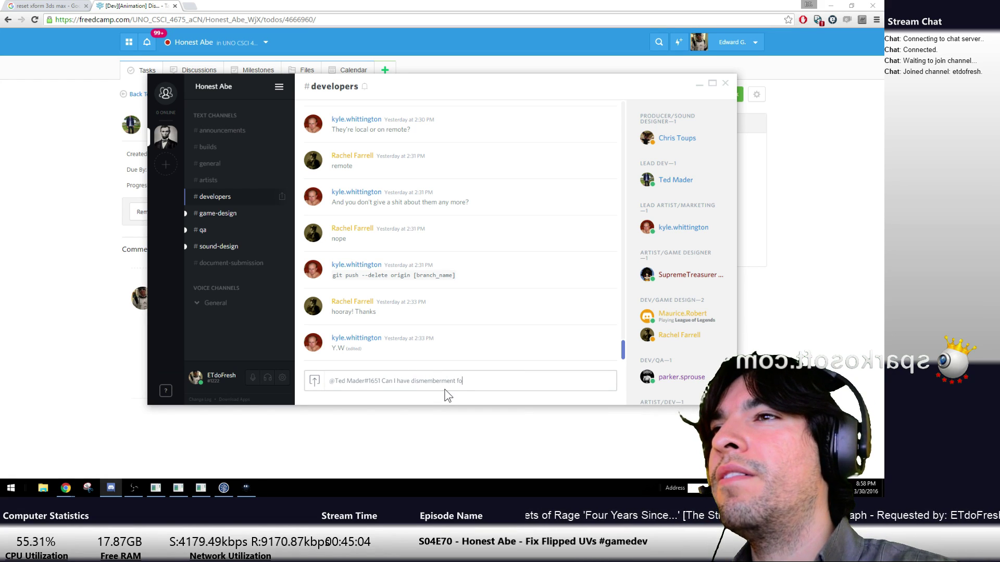
type("r Fri")
type(" F")
type(" Sunday?")
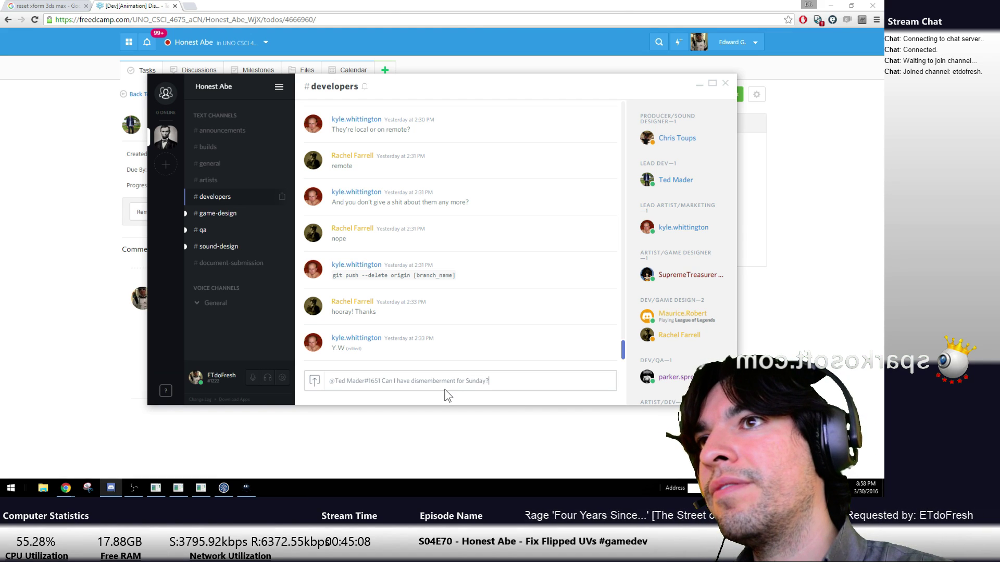
key("Return")
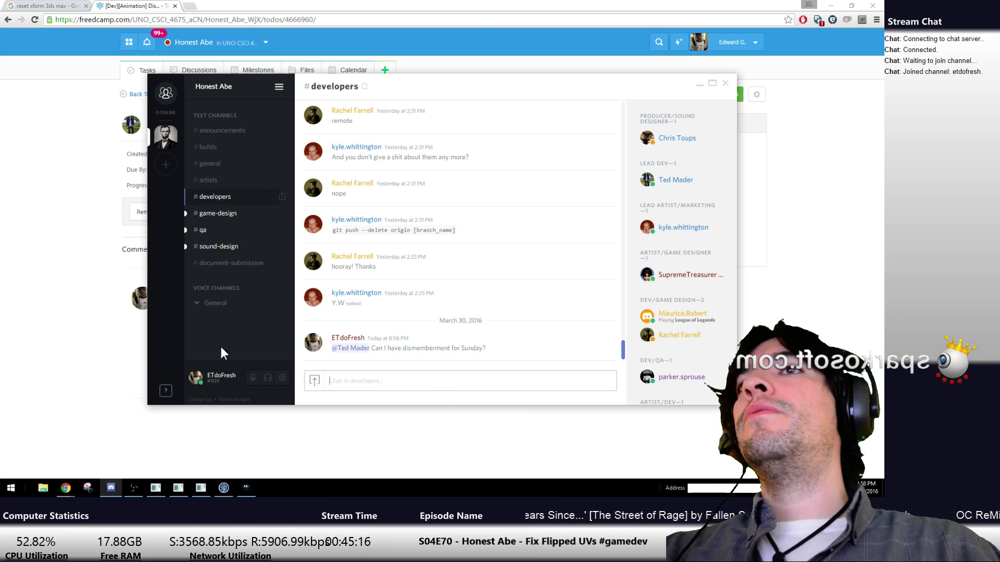
Glance at the reset xform search results, then go back to the full Honest Abe task board
left_click(67, 7)
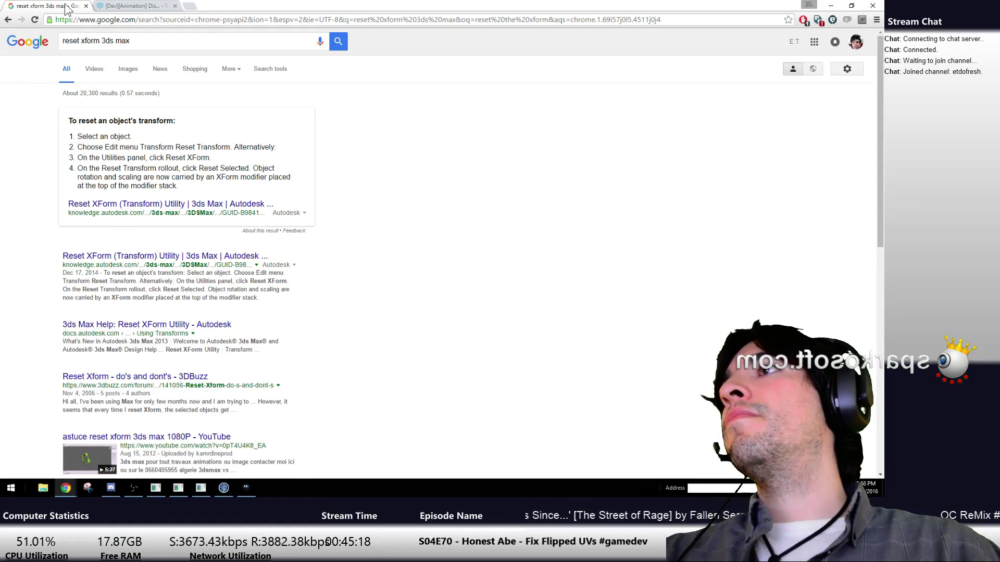
left_click(112, 7)
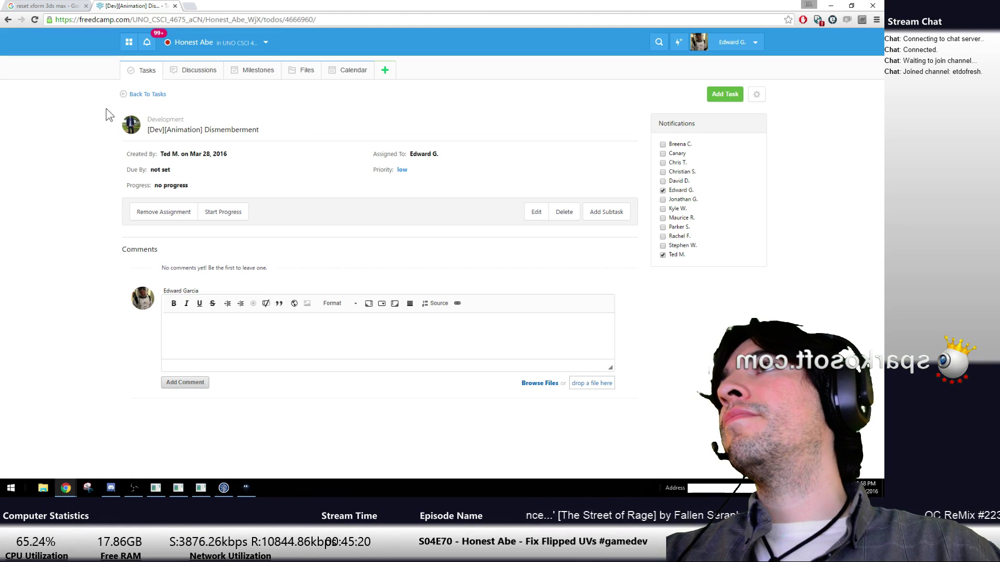
left_click(135, 74)
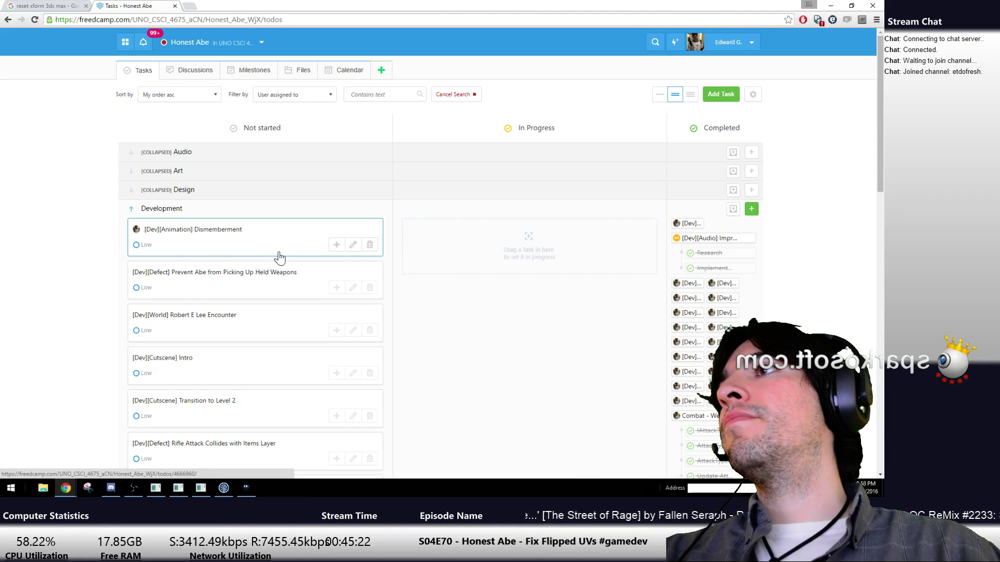
scroll(279, 259, "down", 6)
scroll(279, 258, "up", 3)
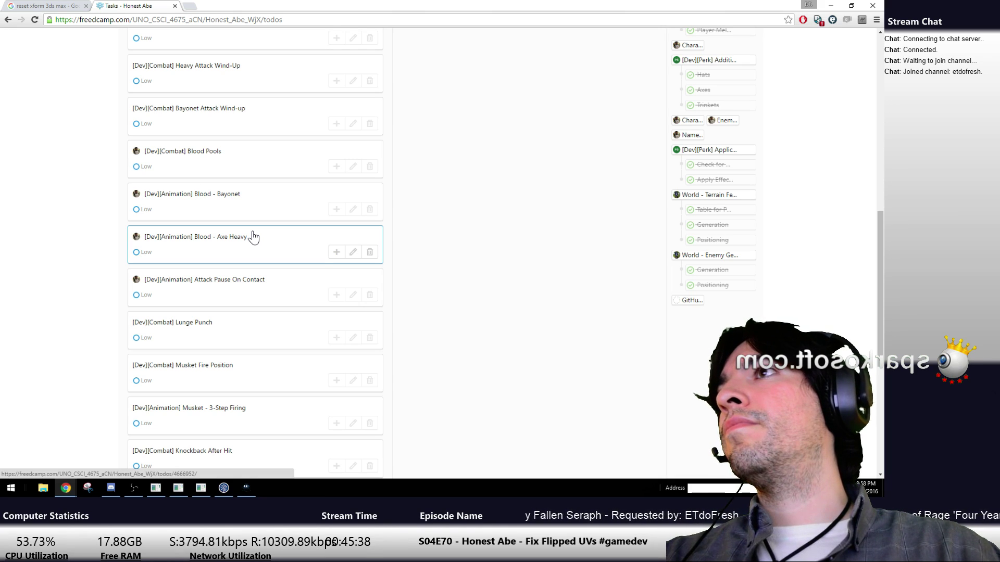
Check the search tab, Nightbot song queue and Discord developers chat, then return to the Honest Abe tasks
left_click(35, 7)
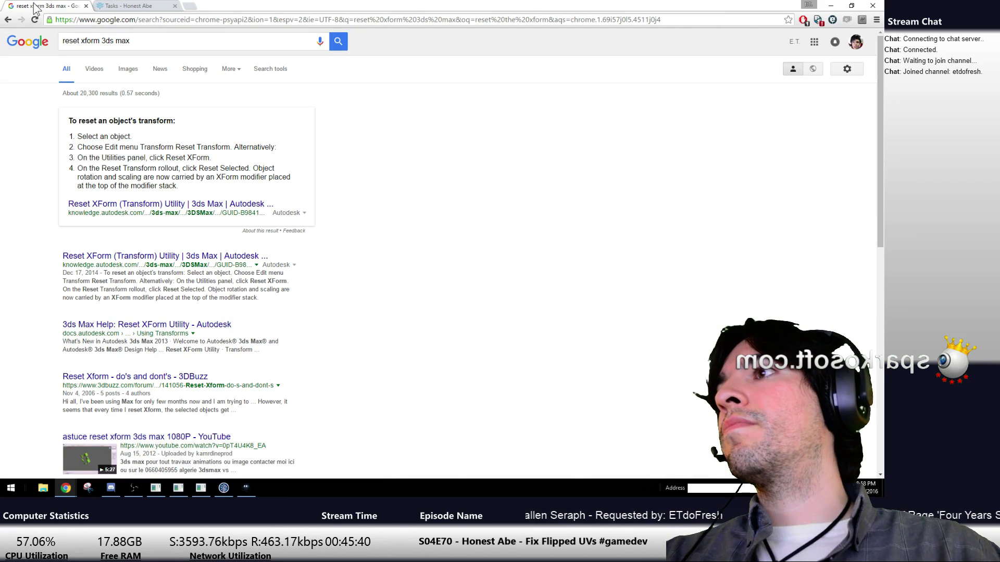
left_click(111, 6)
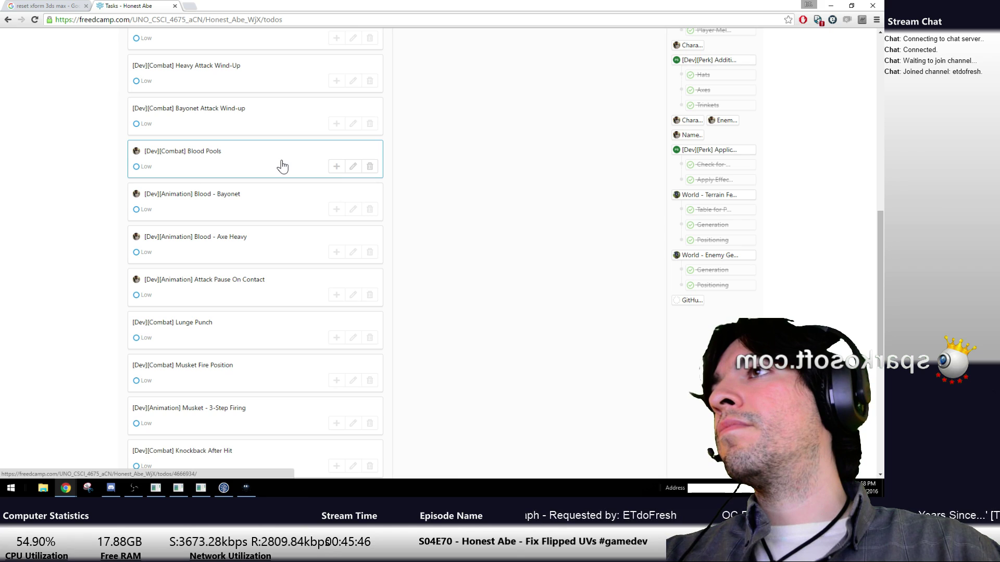
left_click(63, 6)
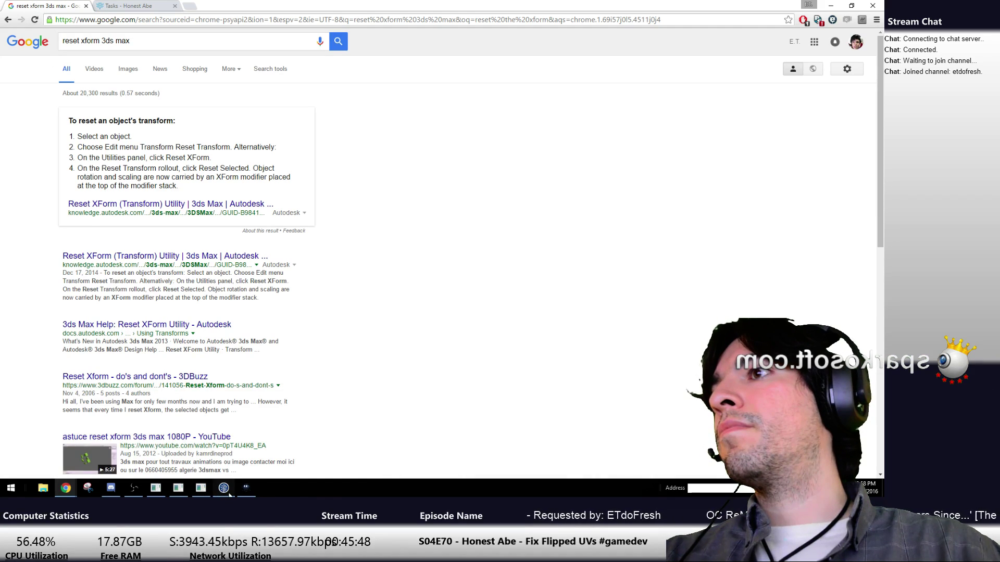
left_click(246, 488)
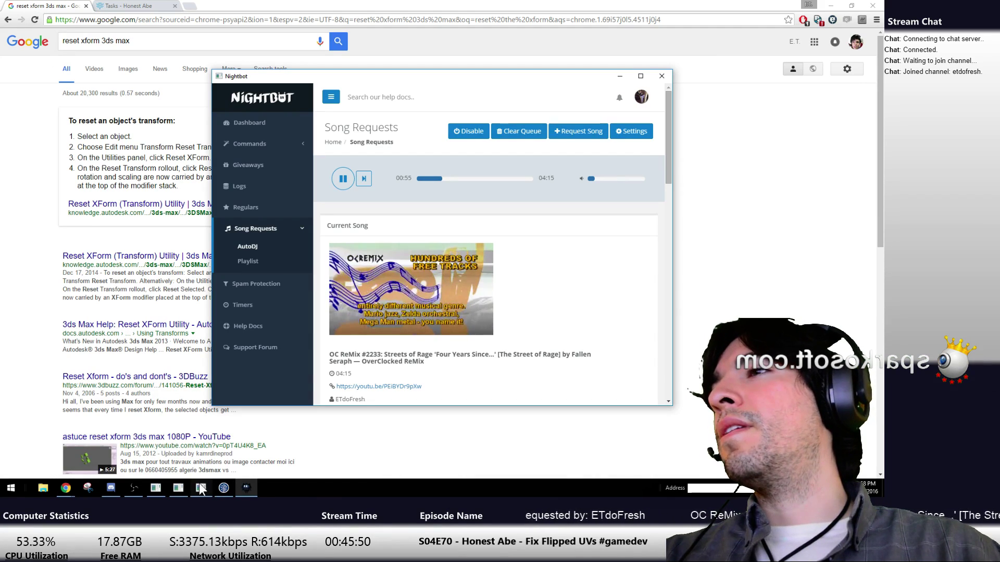
left_click(111, 488)
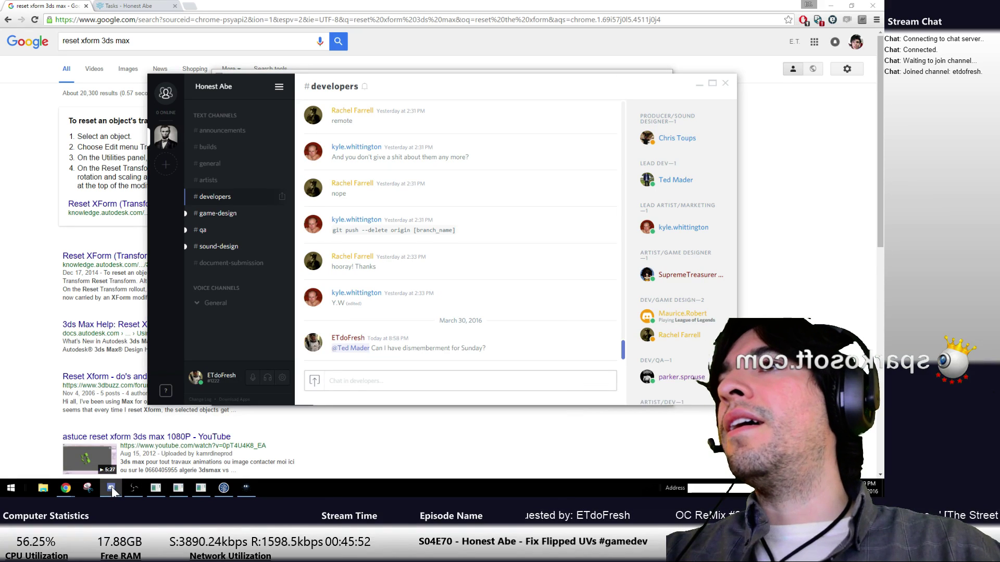
left_click(149, 6)
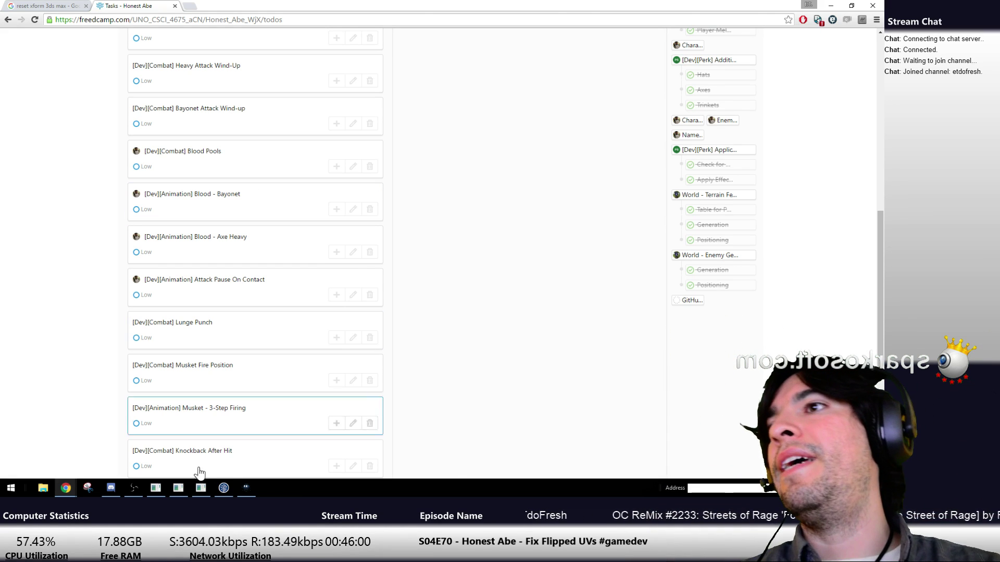
Launch Unity from the Start menu and open the HonestAbe project
key("super")
left_click(228, 271)
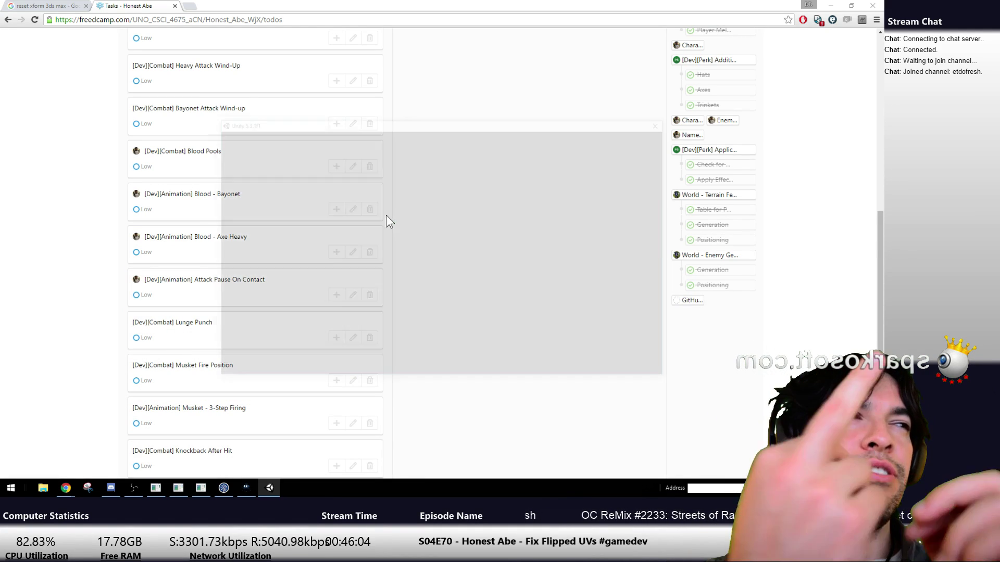
left_click(256, 194)
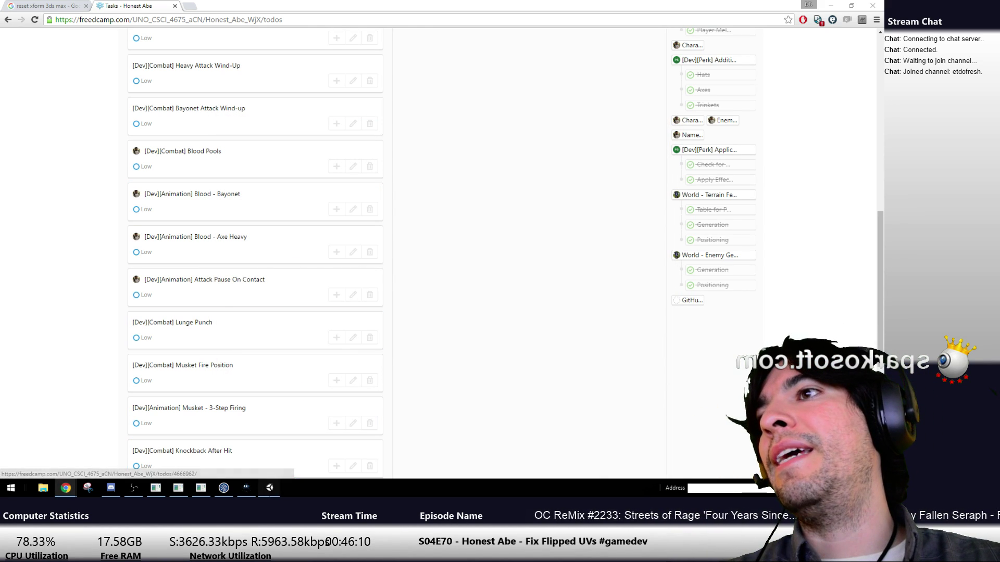
Start playtesting HonestAbe in Unity with the Game view expanded to fill the editor
left_click(271, 489)
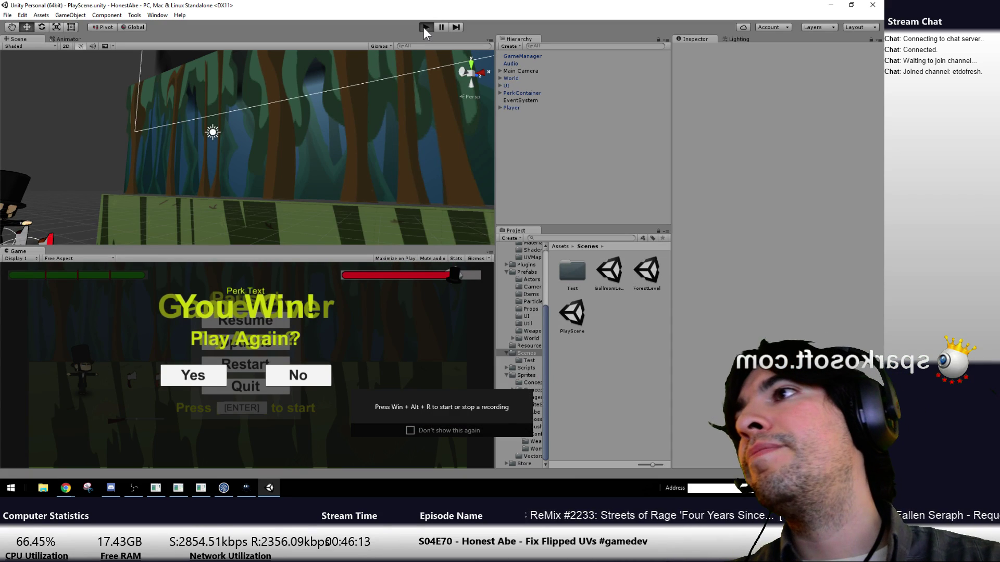
left_click(426, 27)
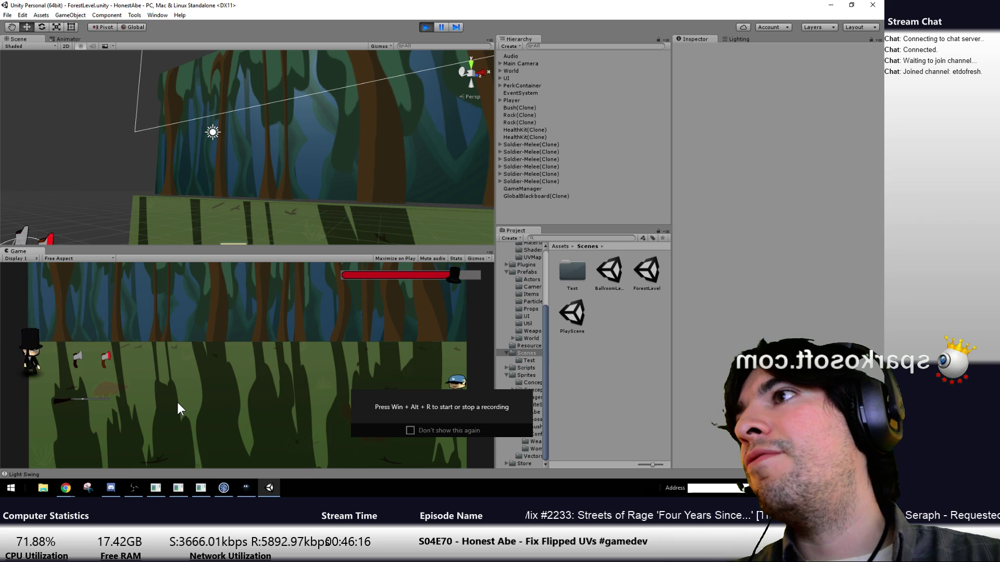
key("d")
left_click(489, 252)
left_click(508, 261)
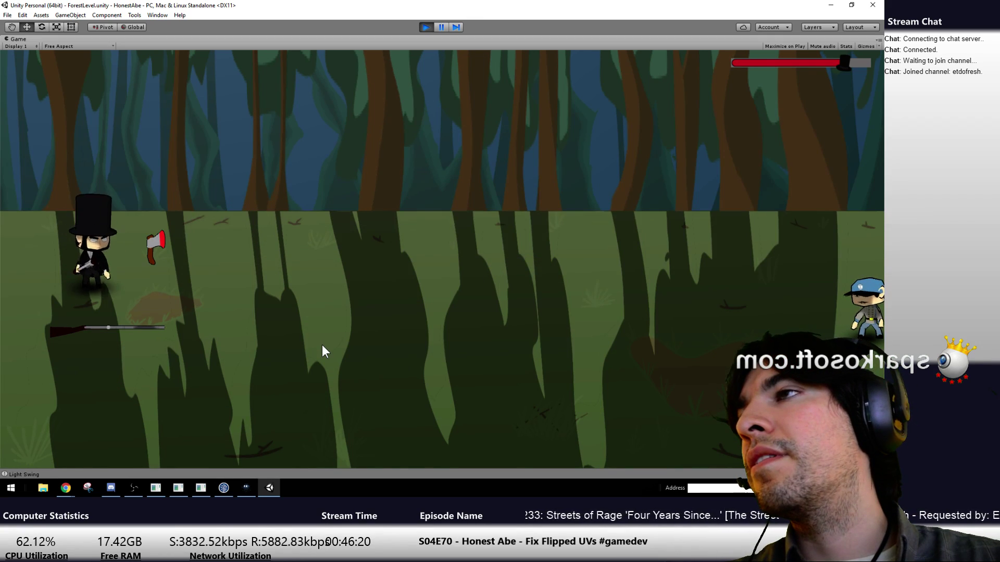
Maneuver Abe around the first soldier and finish him with light attacks
key("d")
key("d")
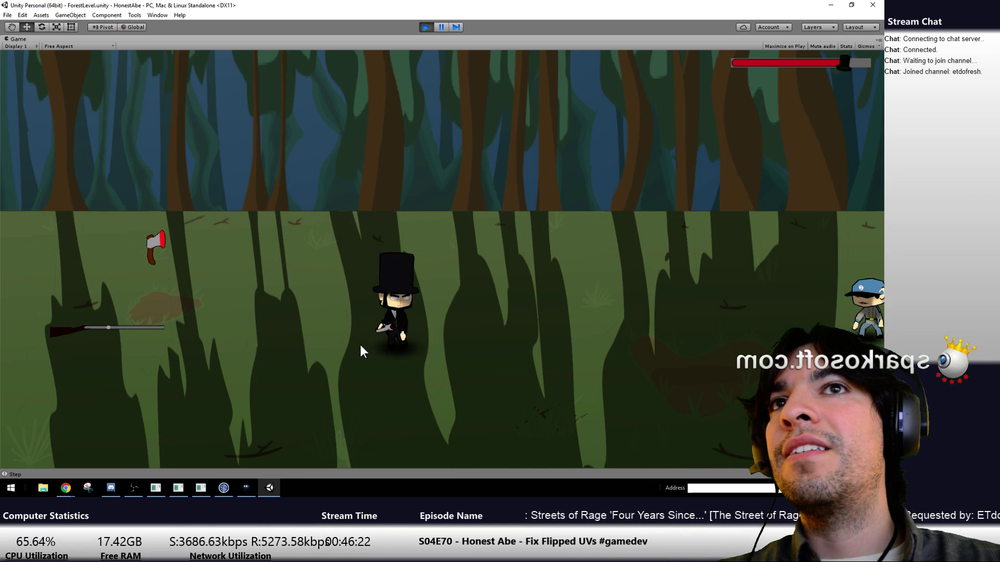
key("a")
key("d")
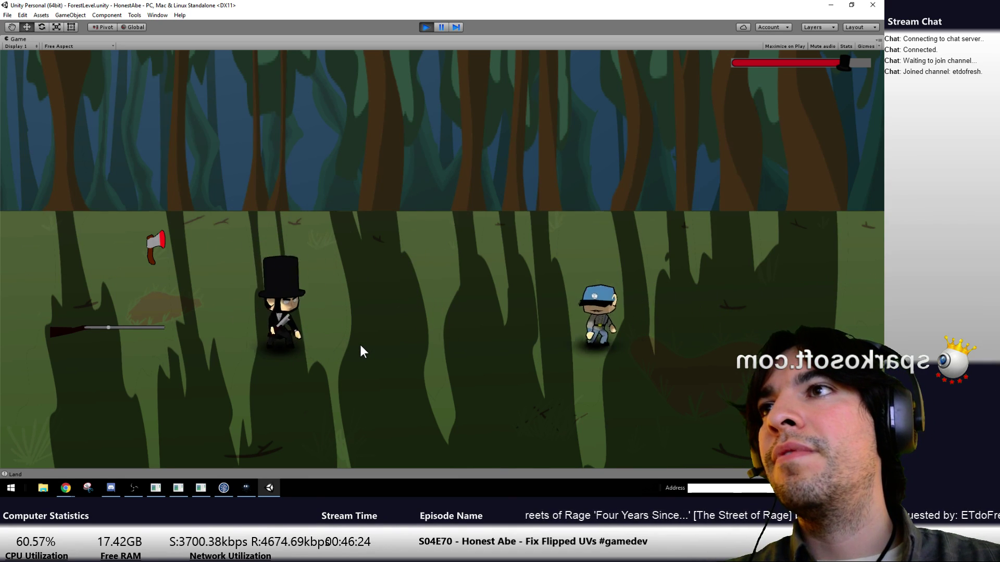
left_click(407, 351)
key("a")
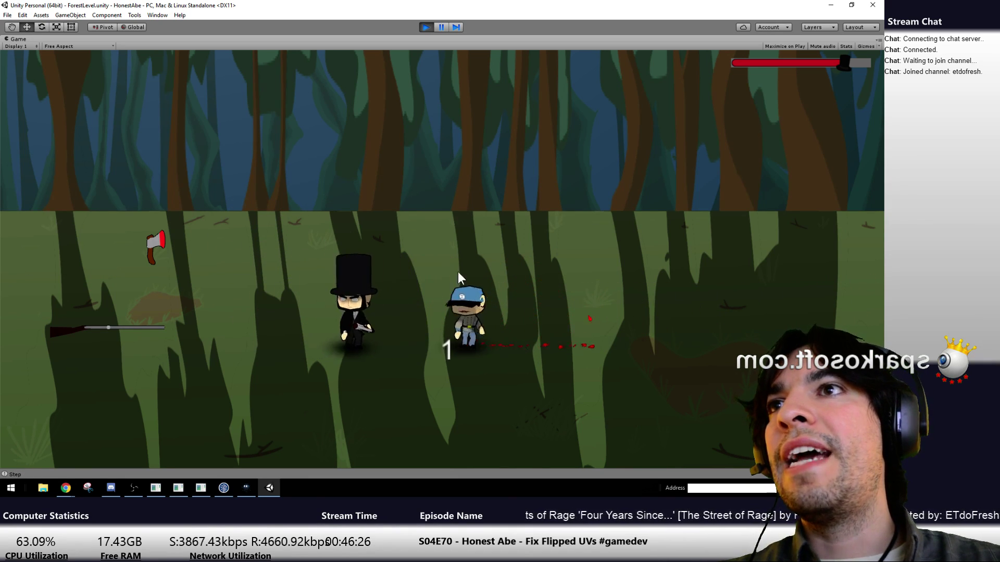
key("w")
key("a")
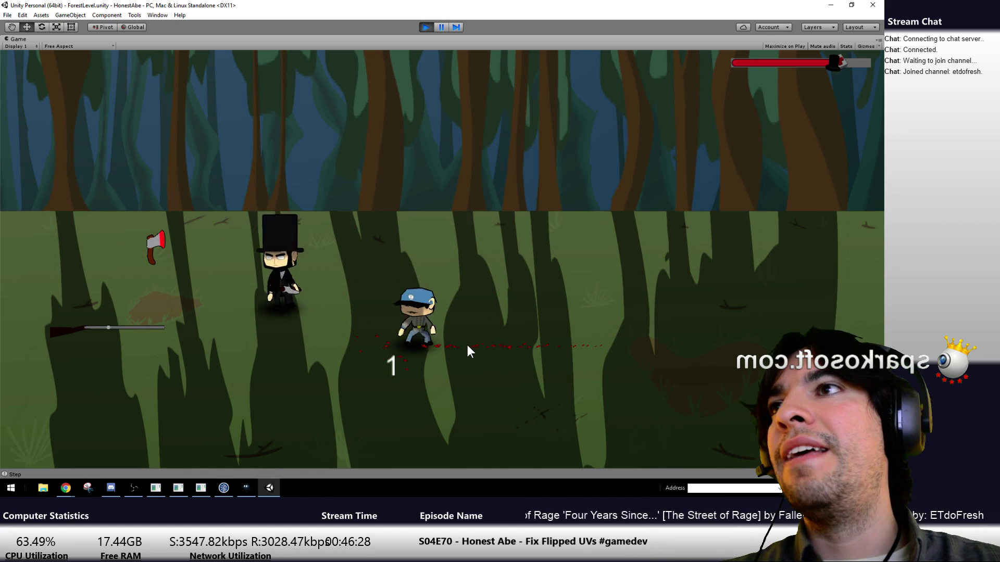
key("a")
key("s")
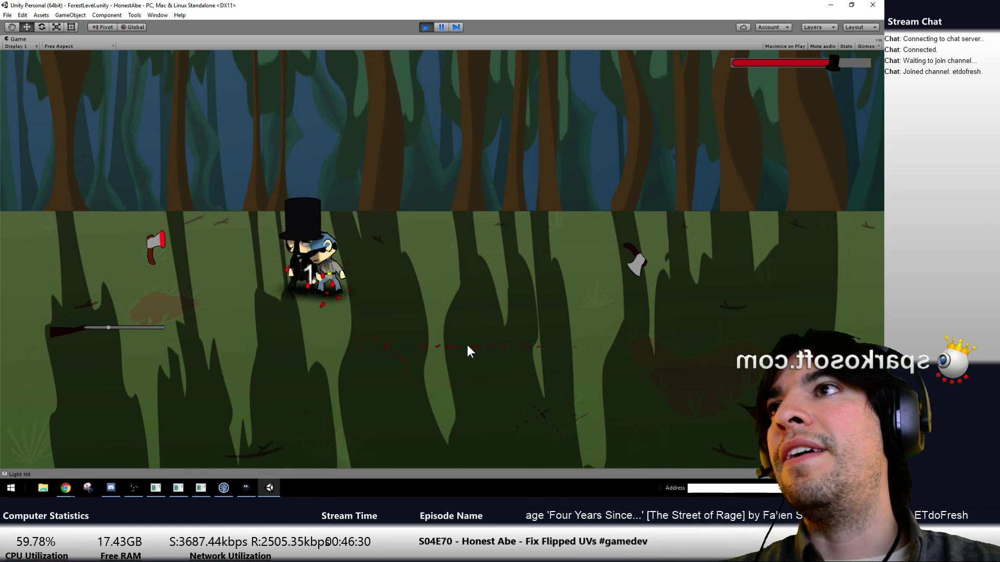
key("d")
left_click(383, 295)
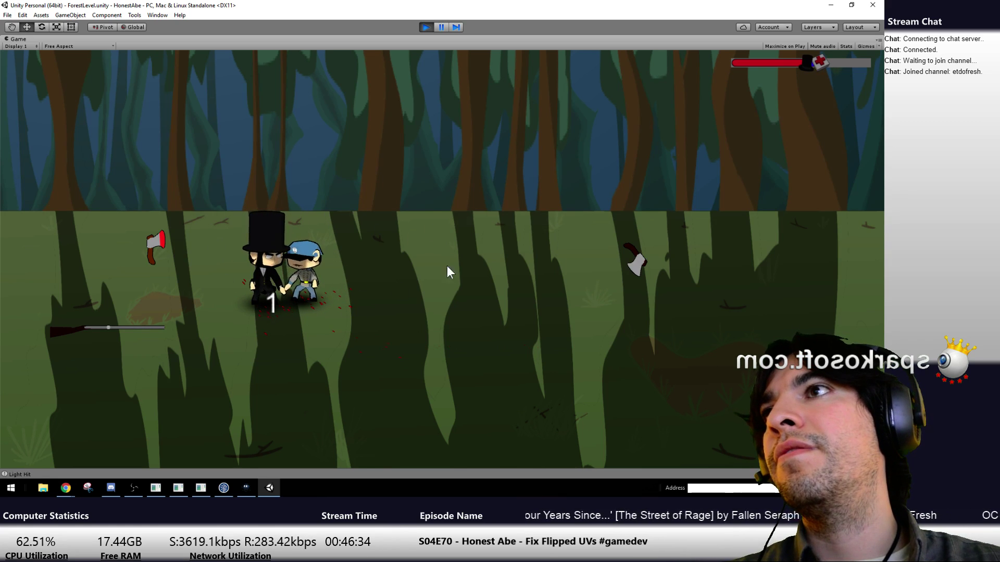
left_click(442, 279)
Throw the axe at the next soldier, strike him down, retrieve the axe and swing at the group
key("d")
key("a")
key("d")
key("d")
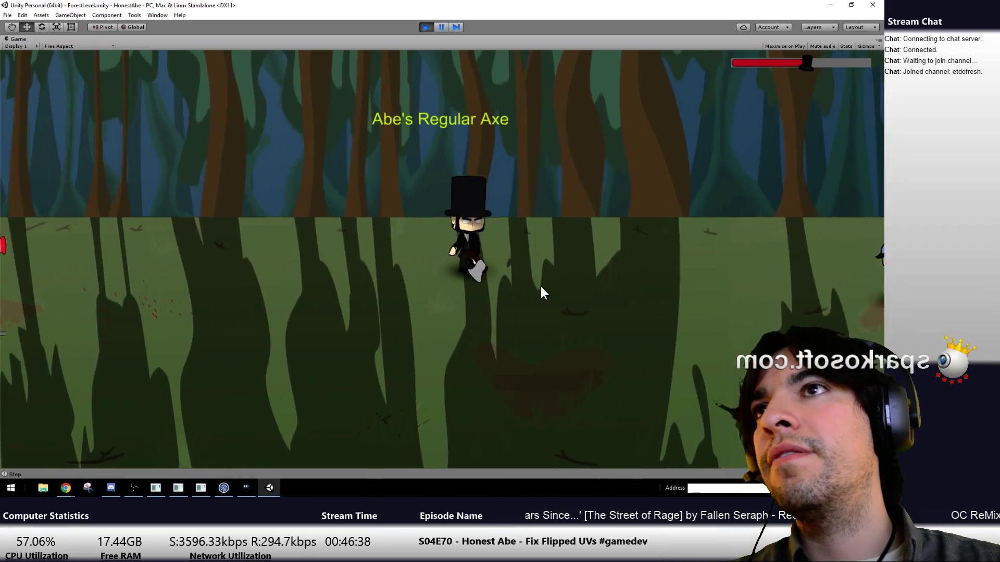
key("a")
right_click(540, 286)
key("d")
left_click(540, 286)
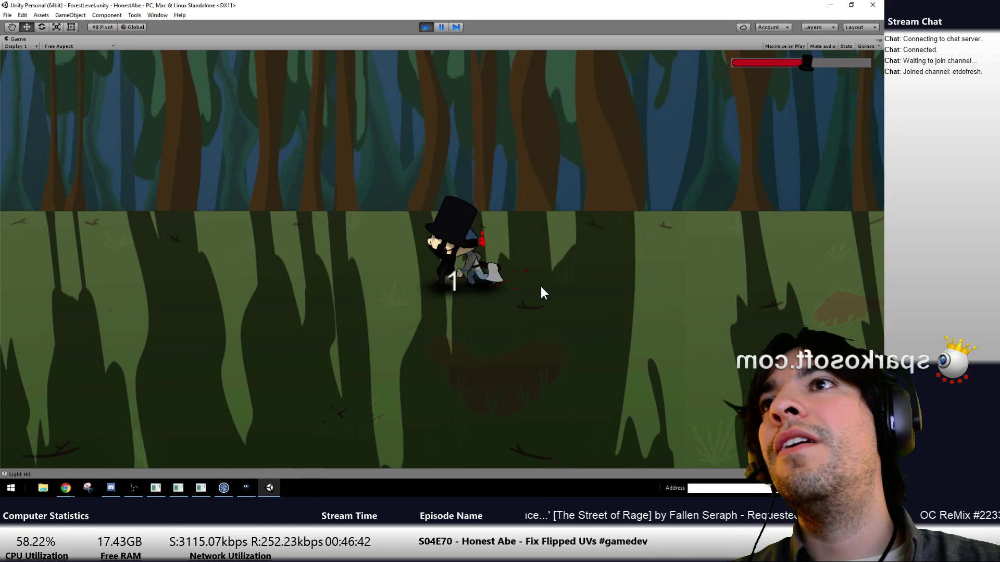
key("d")
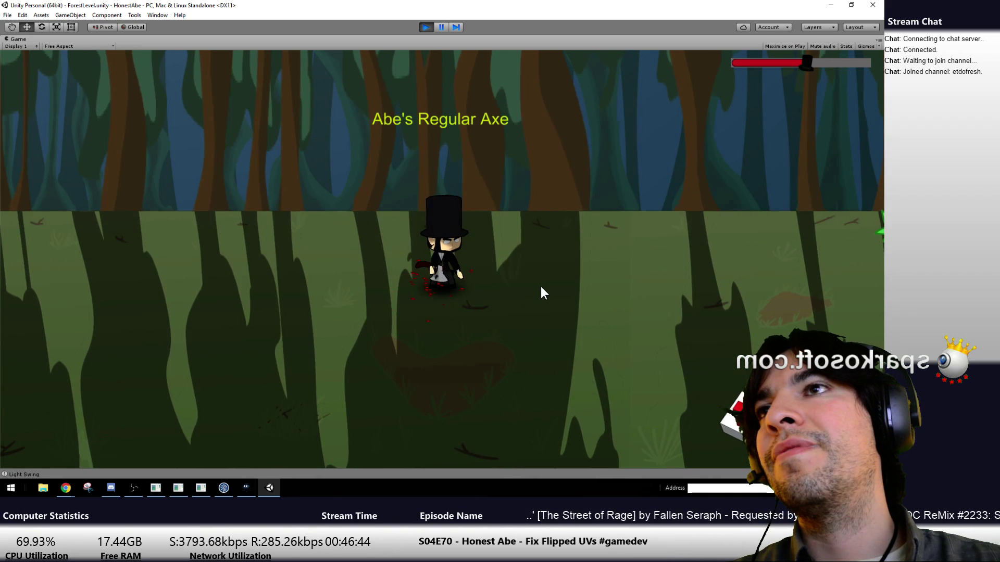
key("d")
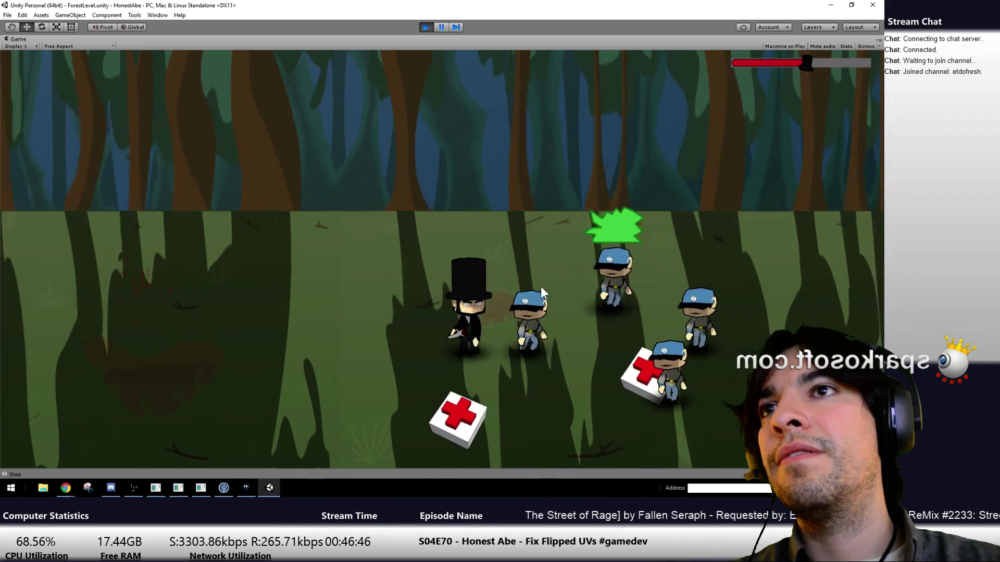
left_click(541, 293)
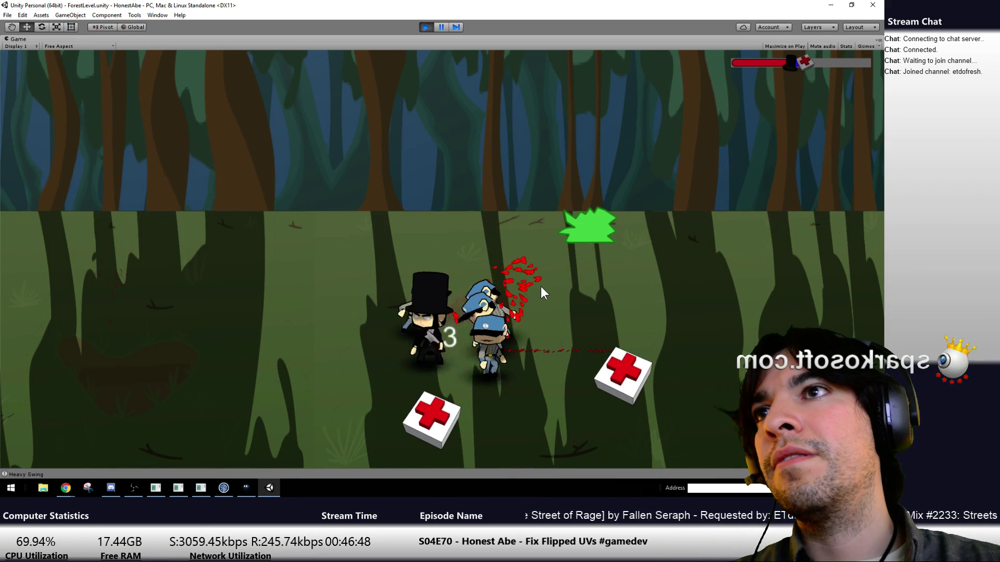
Jump into the soldiers with heavy swings, grab the health pack, and light-attack the next soldier
key("a")
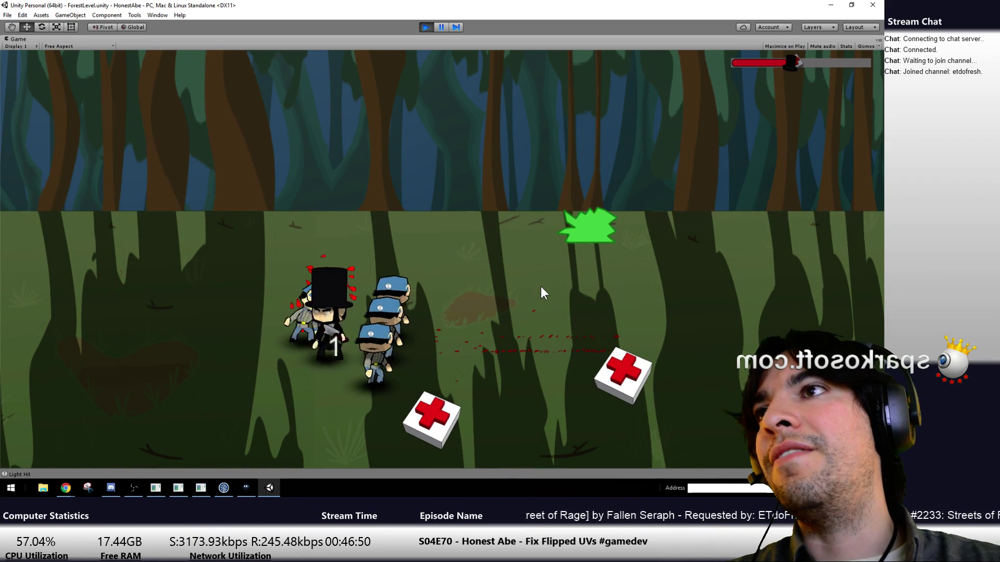
key("space")
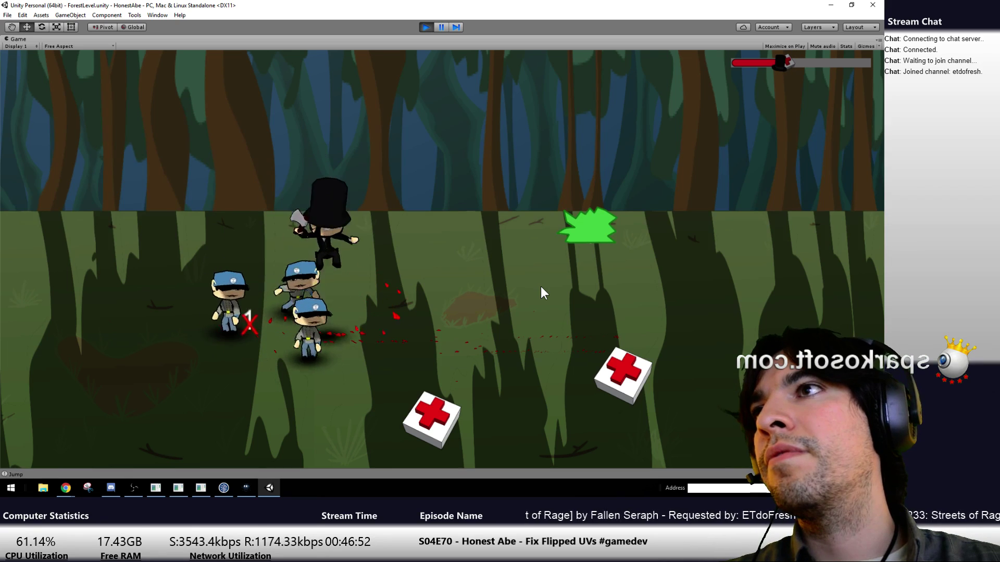
key("Right")
key("k")
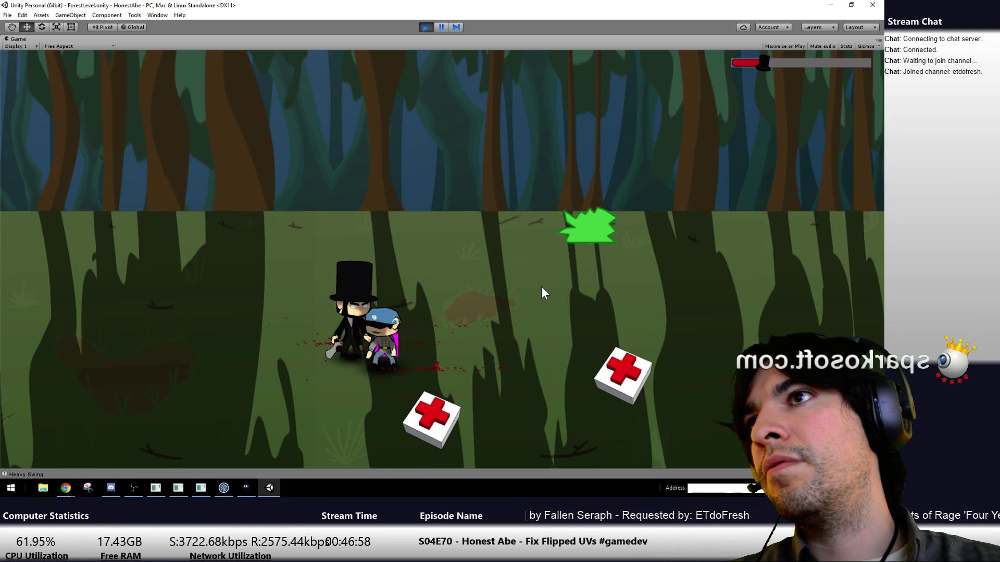
key("Right")
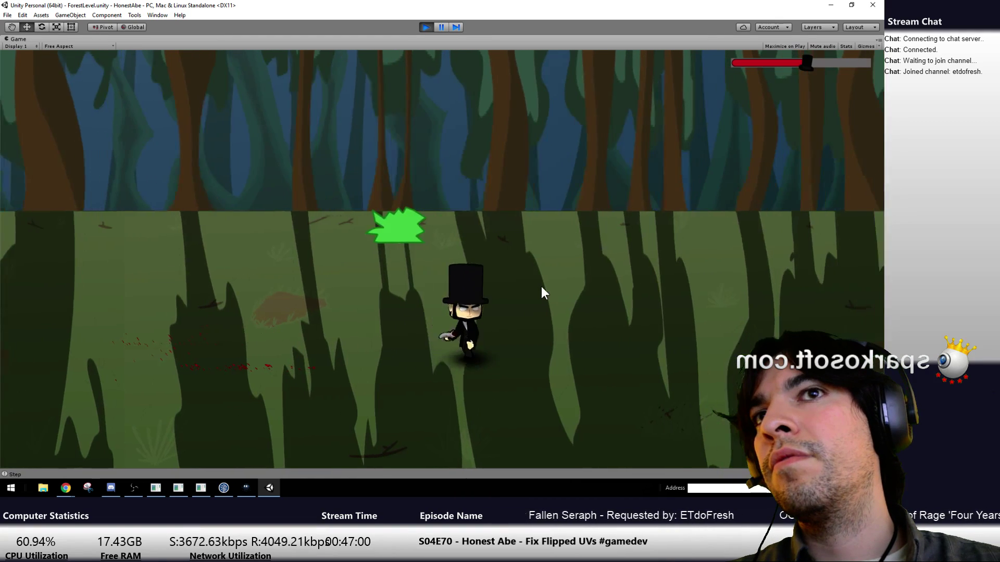
key("Right")
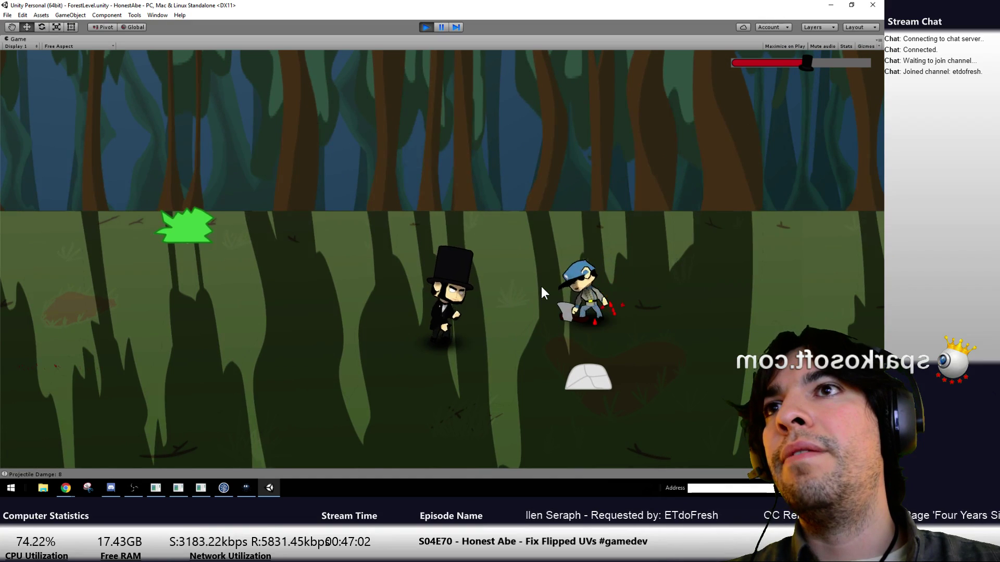
key("Right")
key("x")
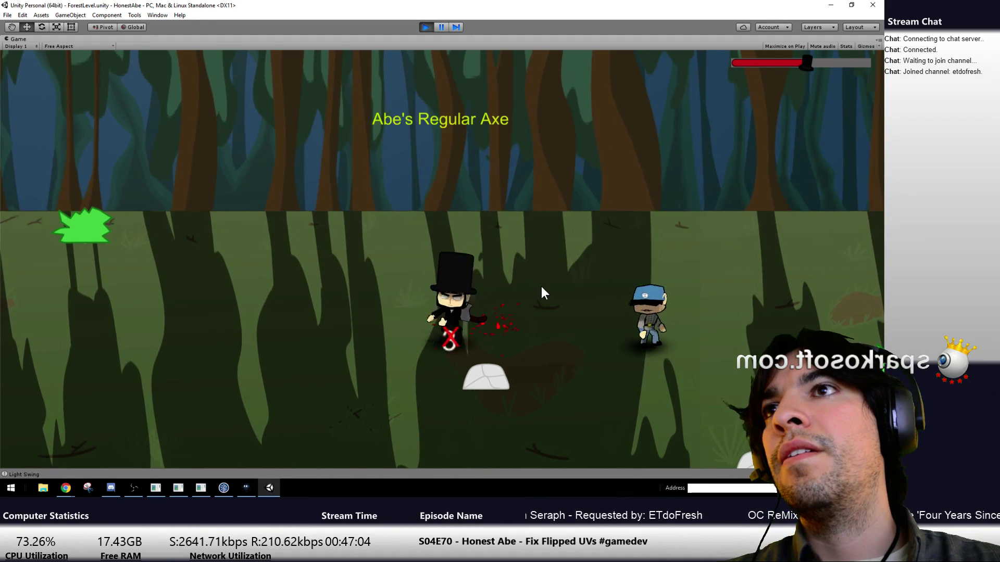
Axe the last blue-capped soldiers, pick up Abe's Regular Axe, and stop play mode
key("Right")
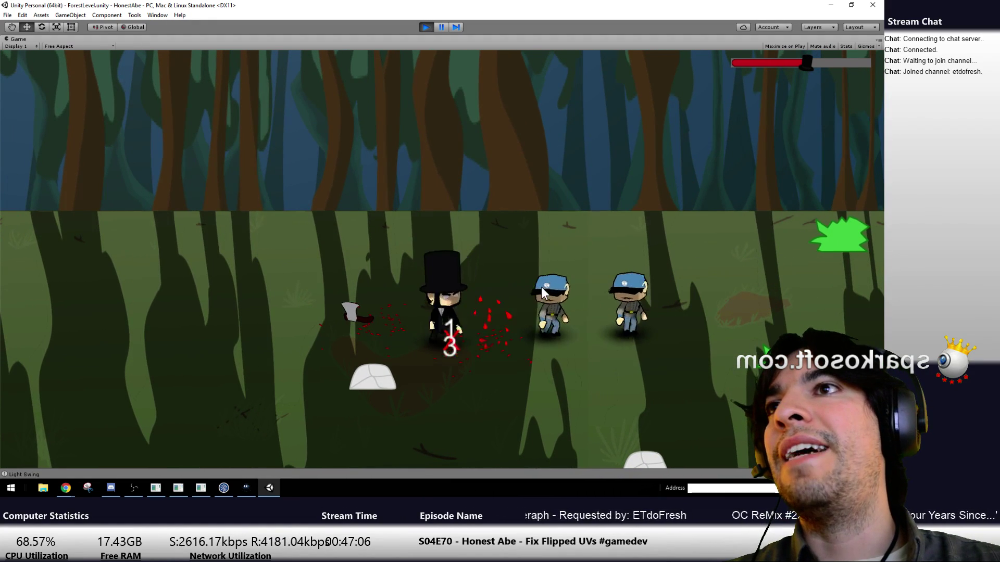
key("Right")
key("x")
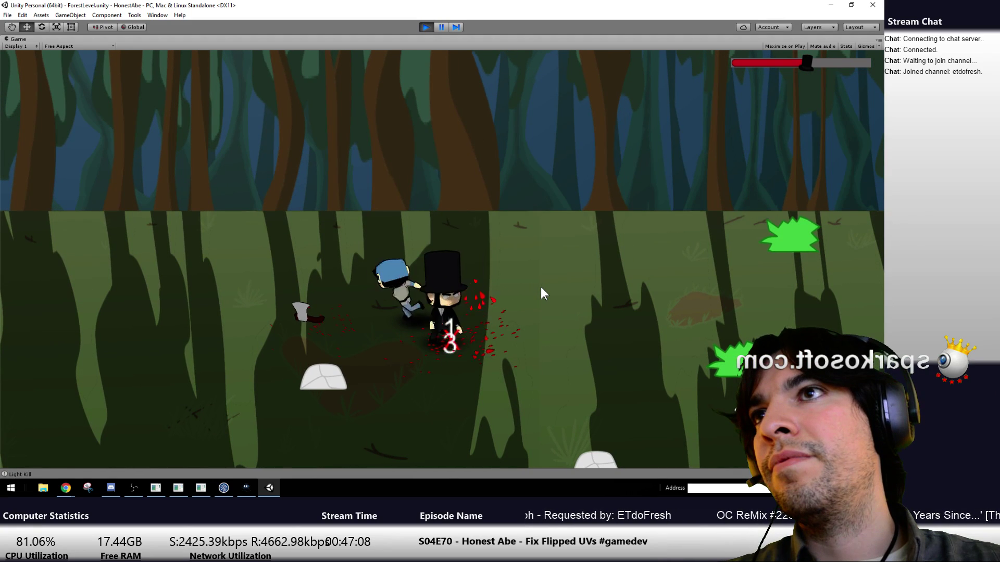
key("x")
key("x")
key("Left")
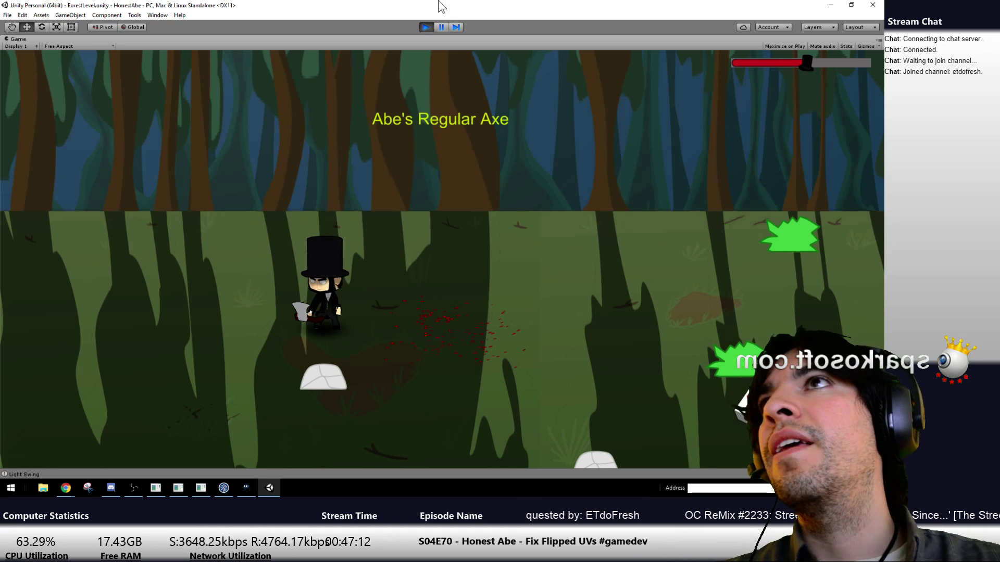
left_click(422, 25)
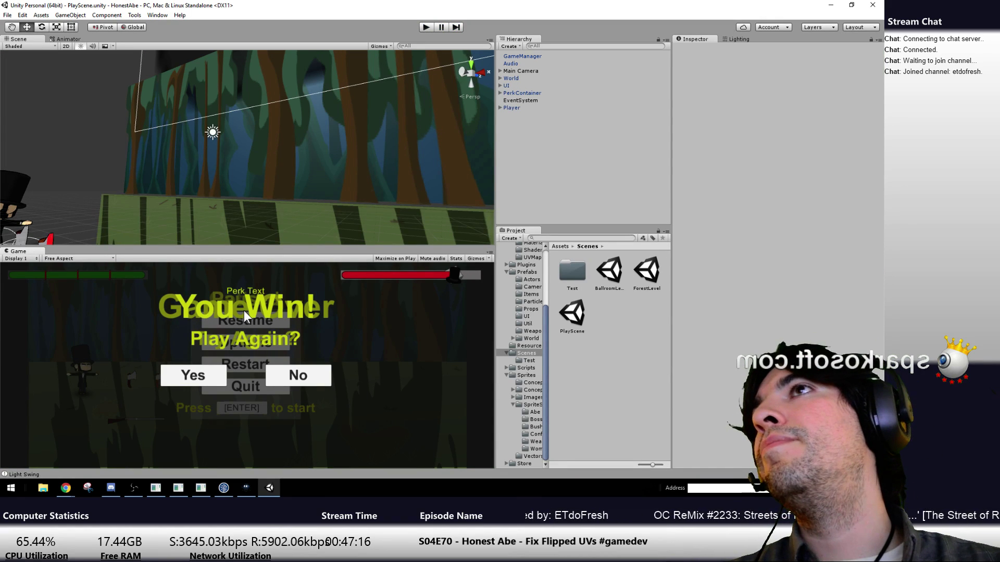
key("alt+Tab")
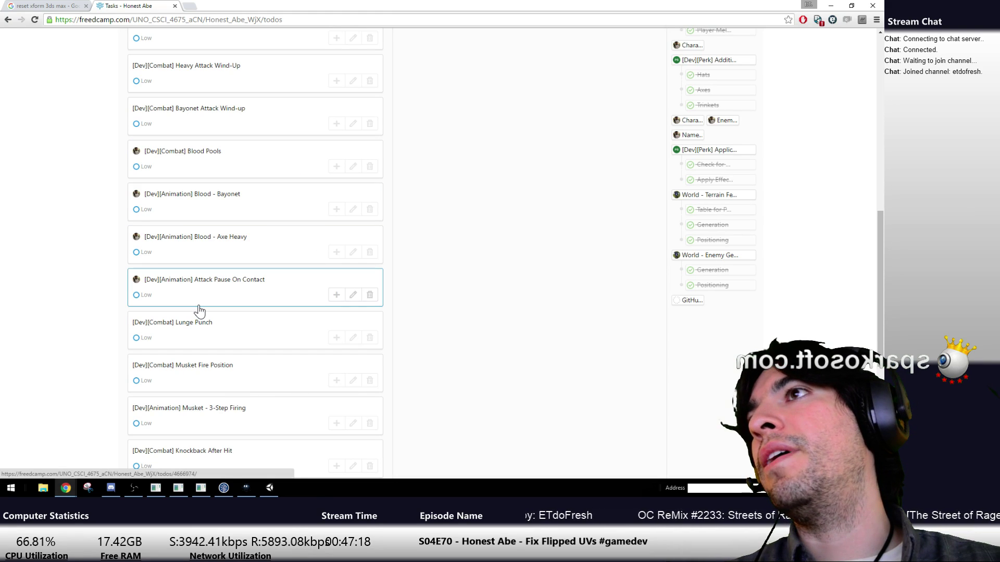
scroll(232, 257, "down", 6)
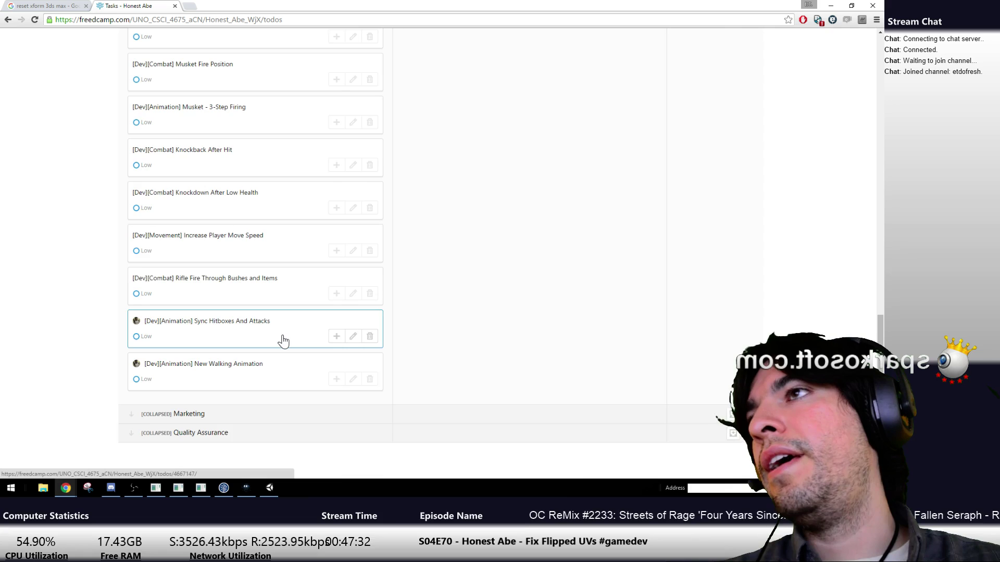
scroll(283, 341, "up", 10)
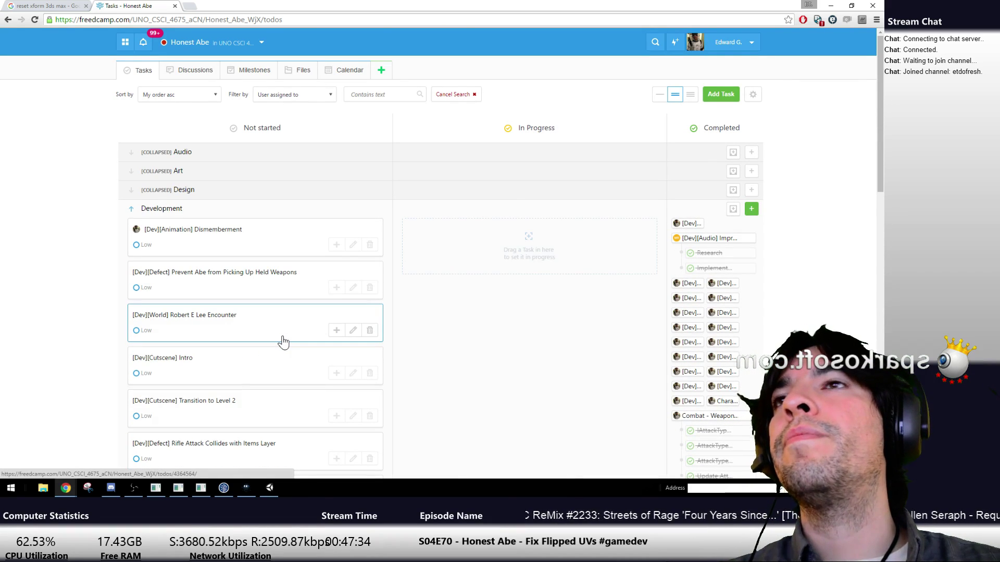
scroll(283, 341, "down", 10)
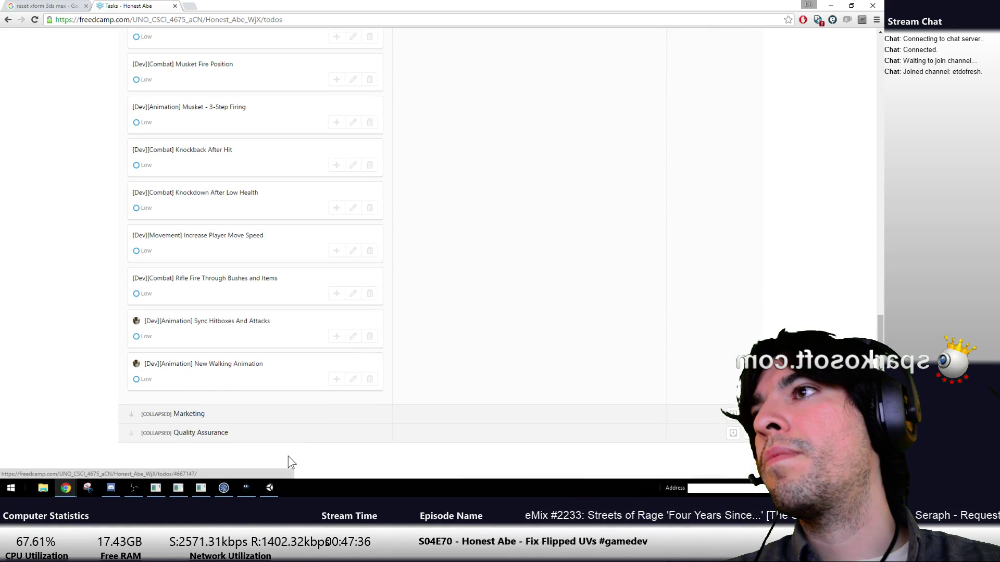
key("alt+Tab")
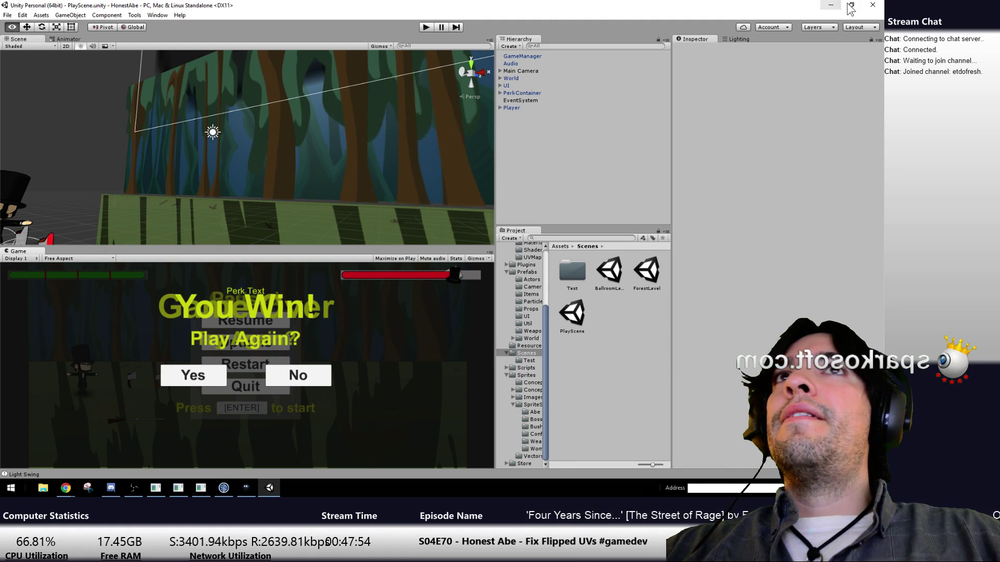
key("alt+Tab")
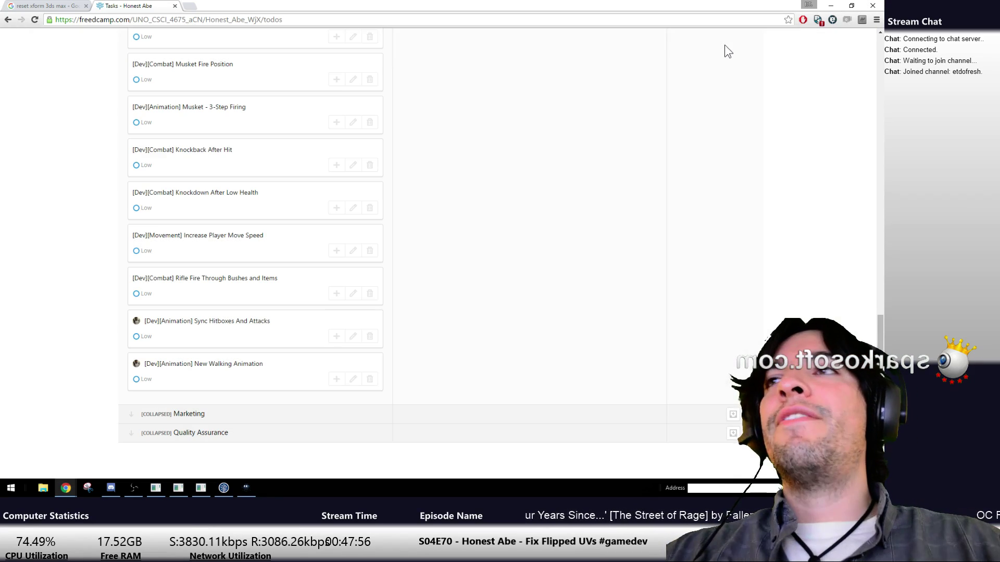
scroll(375, 307, "up", 10)
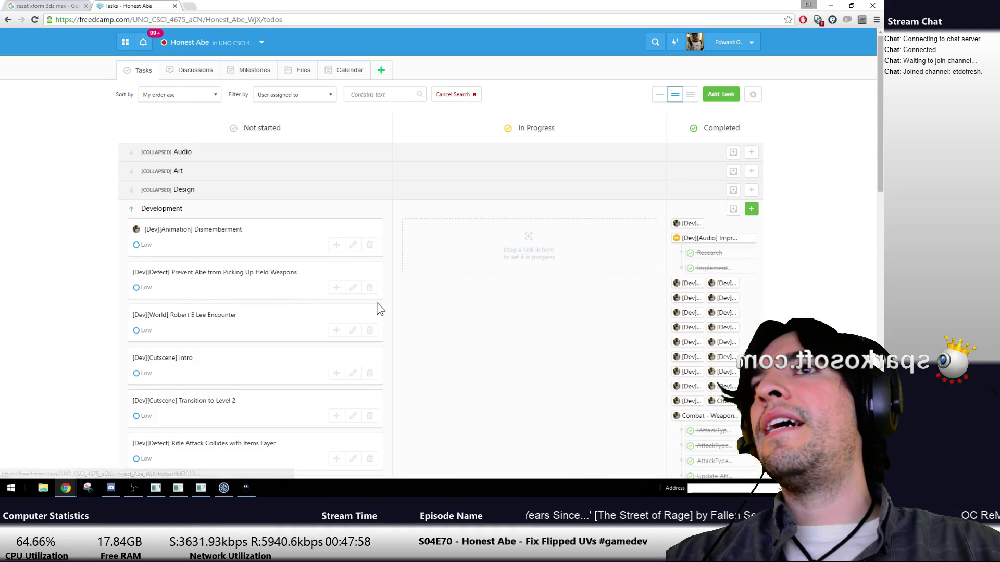
scroll(378, 308, "down", 10)
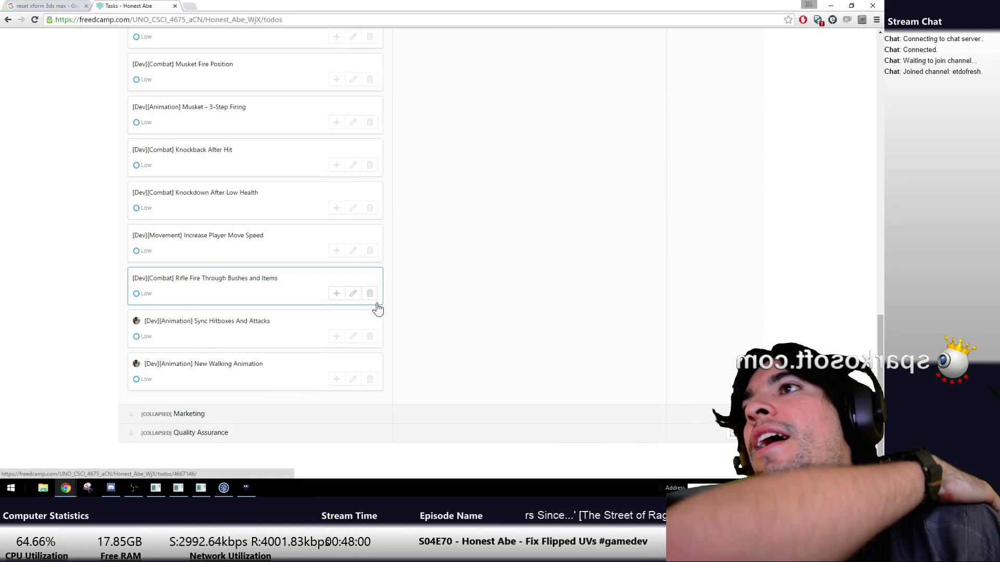
scroll(328, 347, "up", 5)
scroll(324, 351, "up", 5)
scroll(324, 351, "down", 10)
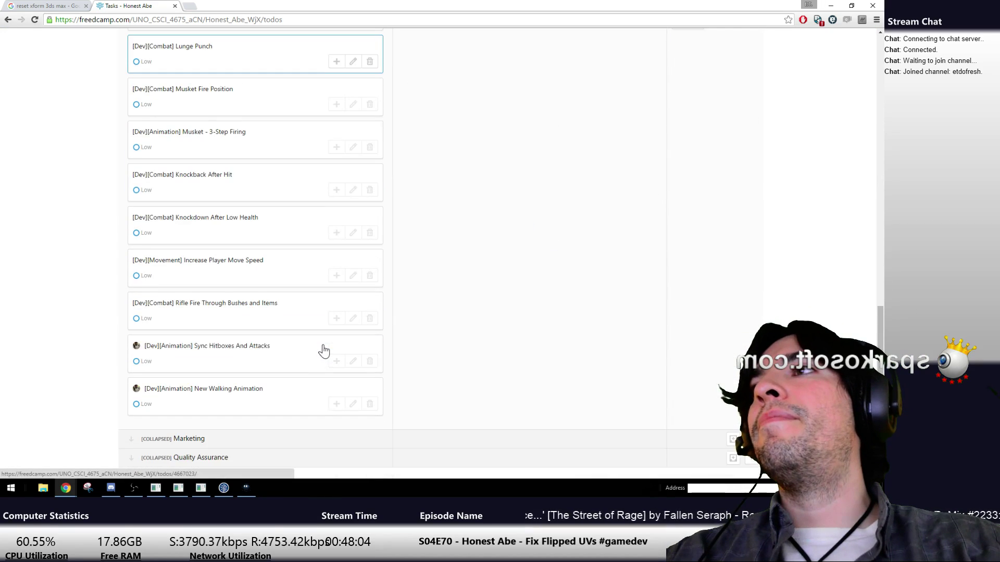
scroll(323, 351, "up", 10)
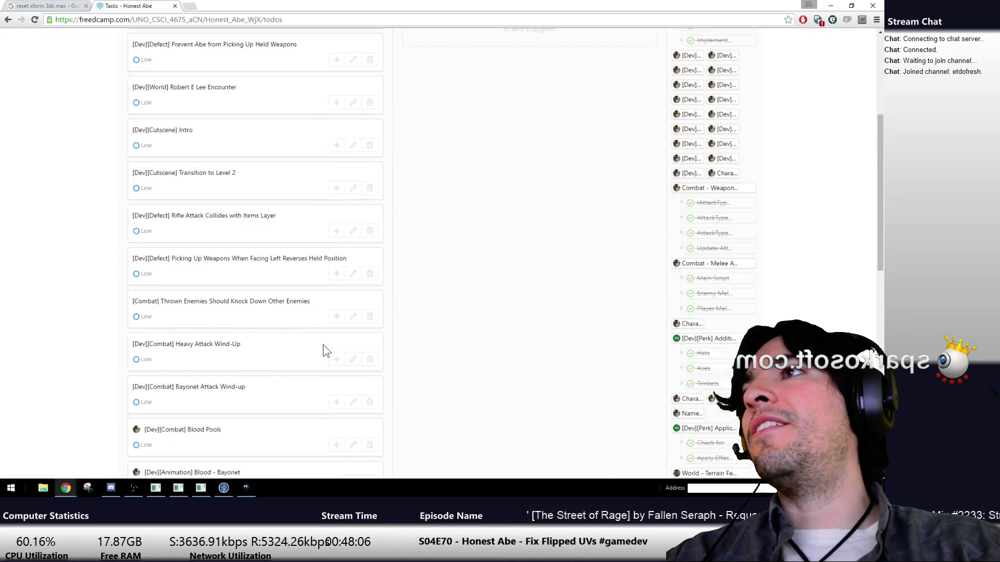
scroll(323, 350, "down", 10)
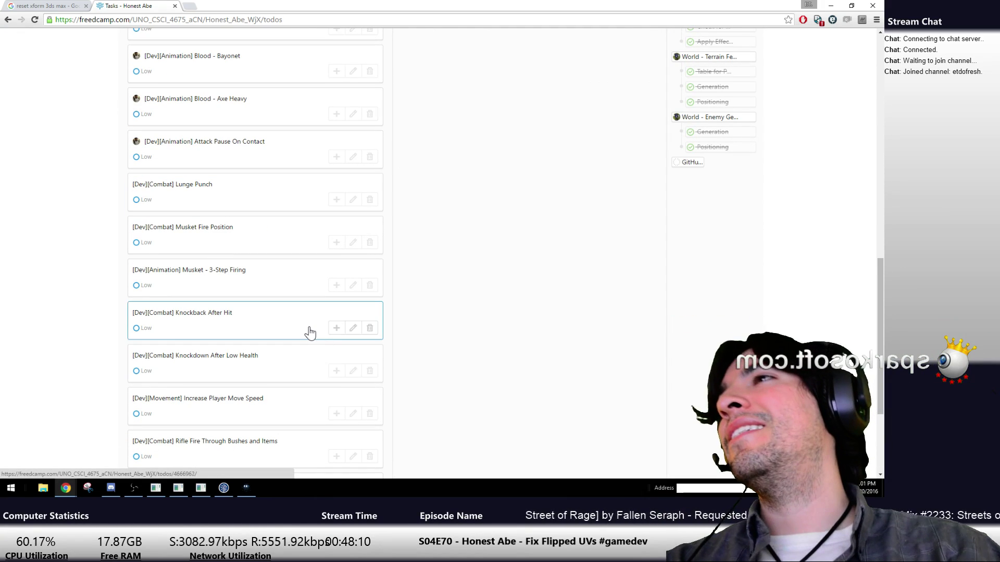
scroll(313, 335, "down", 3)
scroll(310, 333, "up", 10)
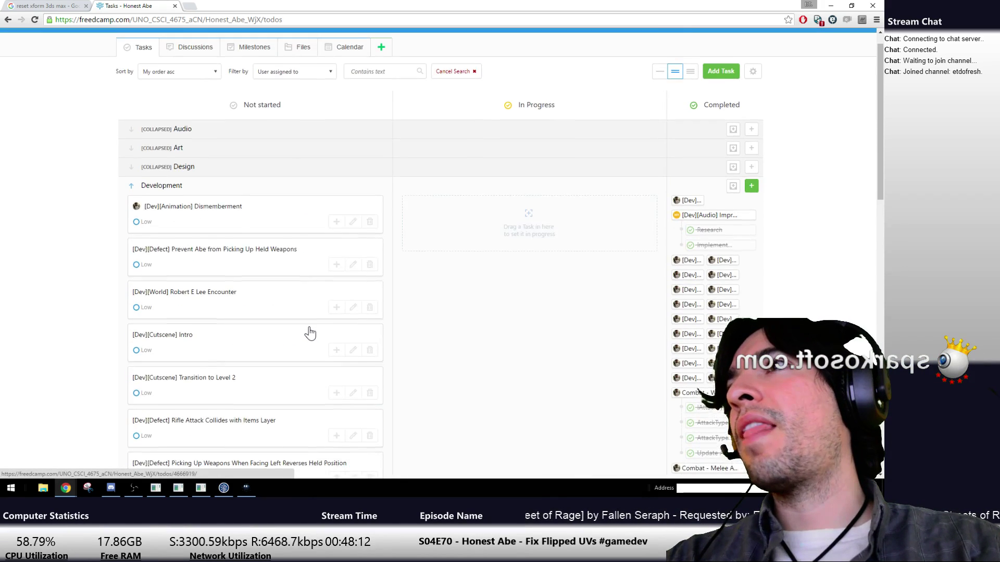
scroll(311, 333, "down", 8)
scroll(311, 333, "down", 6)
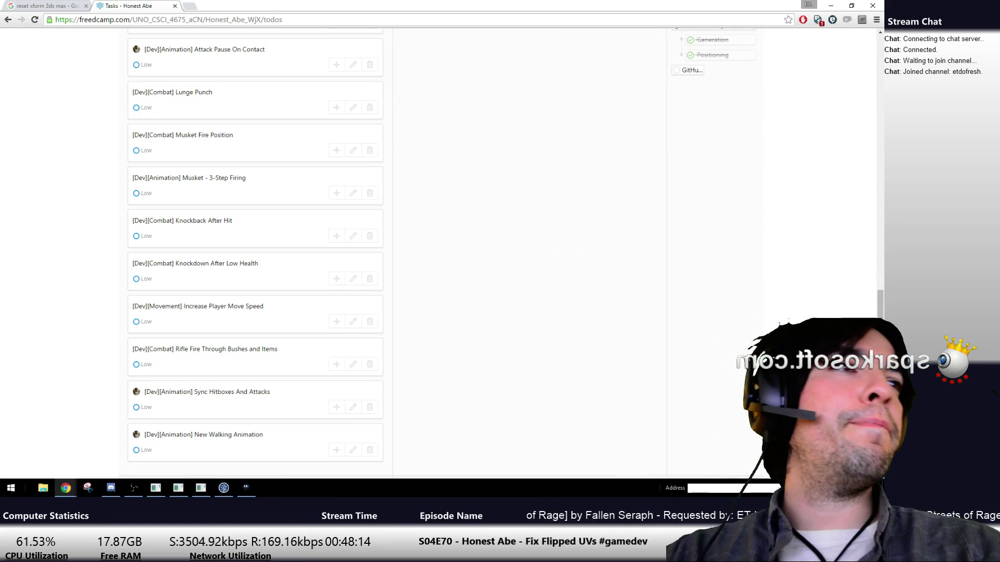